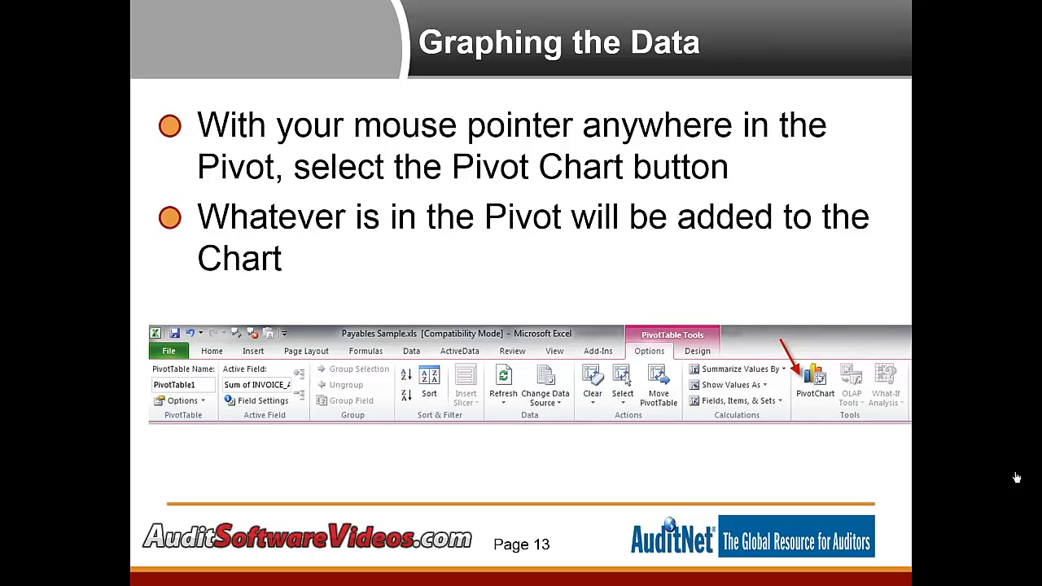
Step: End the slide show and switch to the Payables Sample Pivots workbook in Excel, maximized to full screen
key(Right)
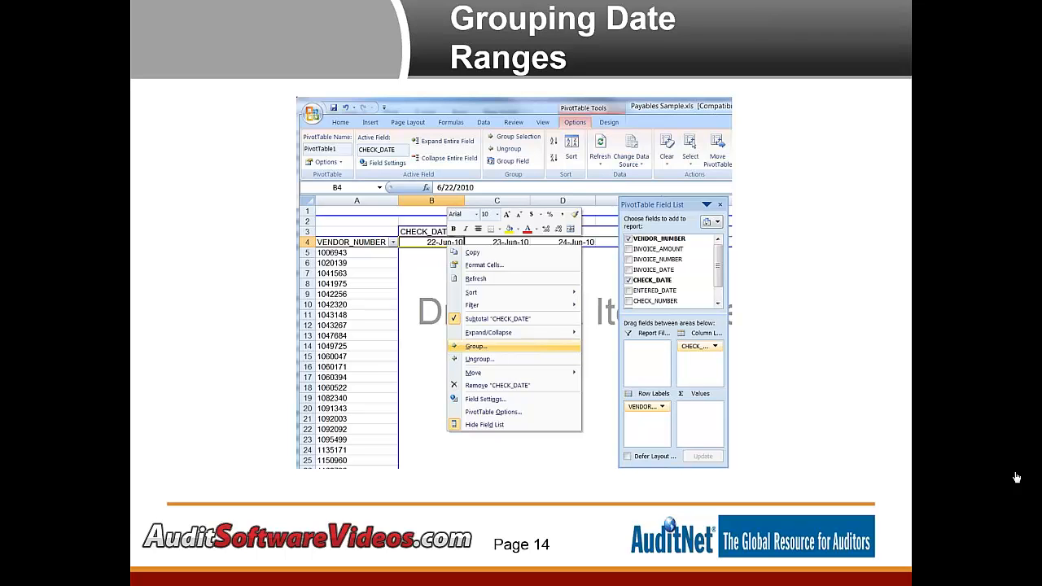
key(Escape)
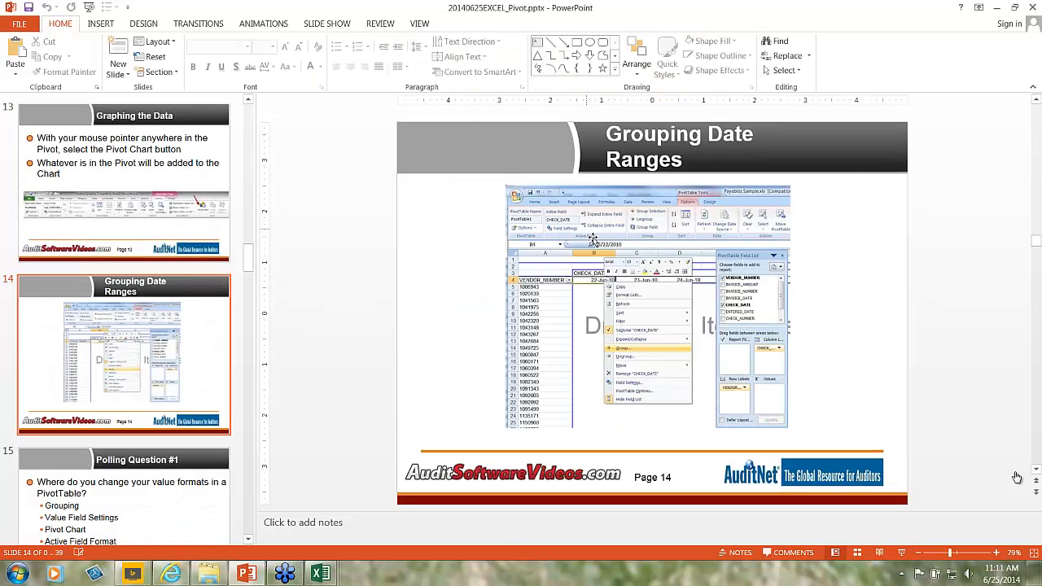
key(super+d)
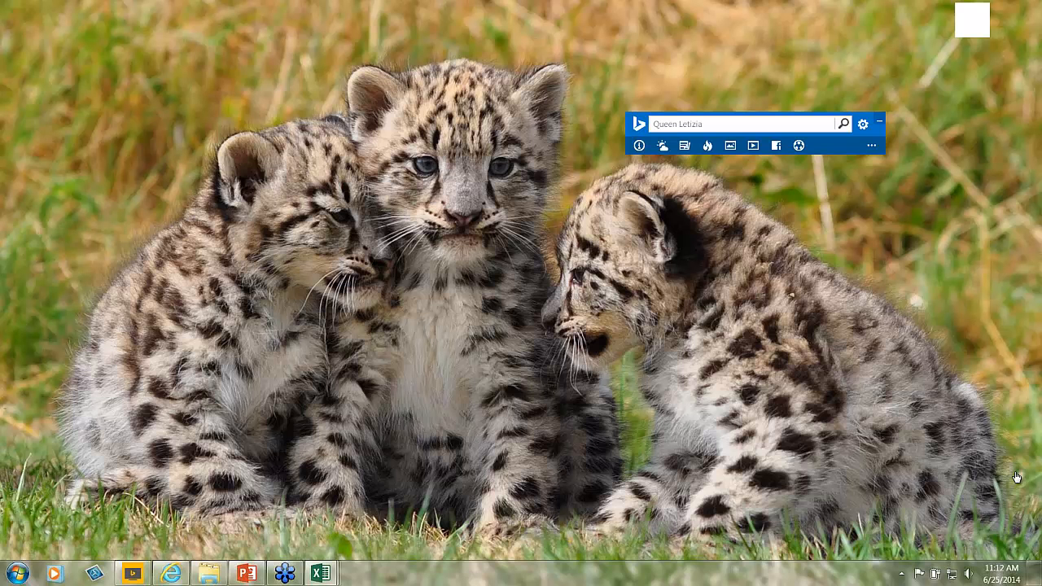
drag(245, 178, 549, 128)
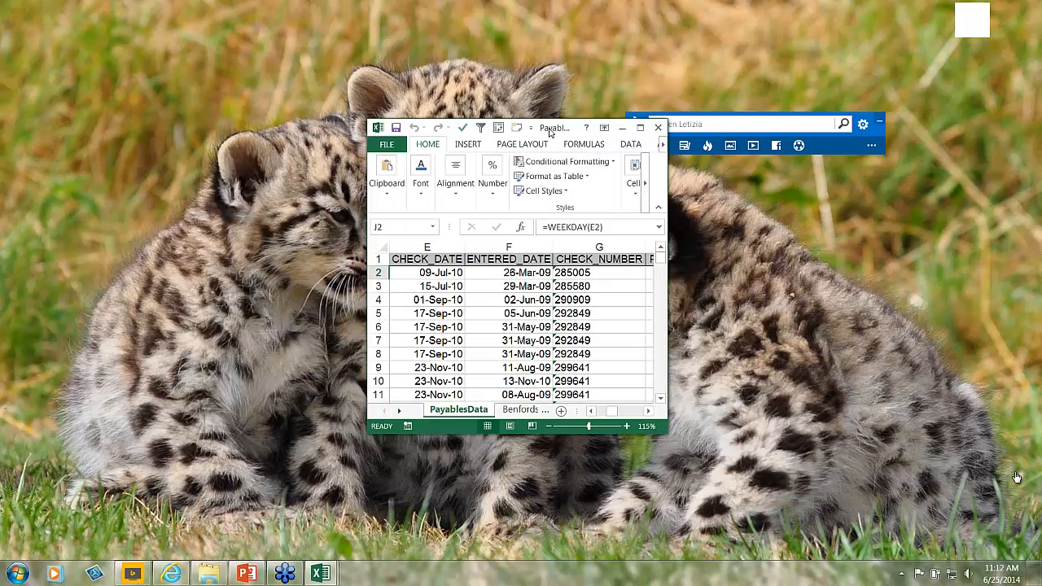
click(640, 130)
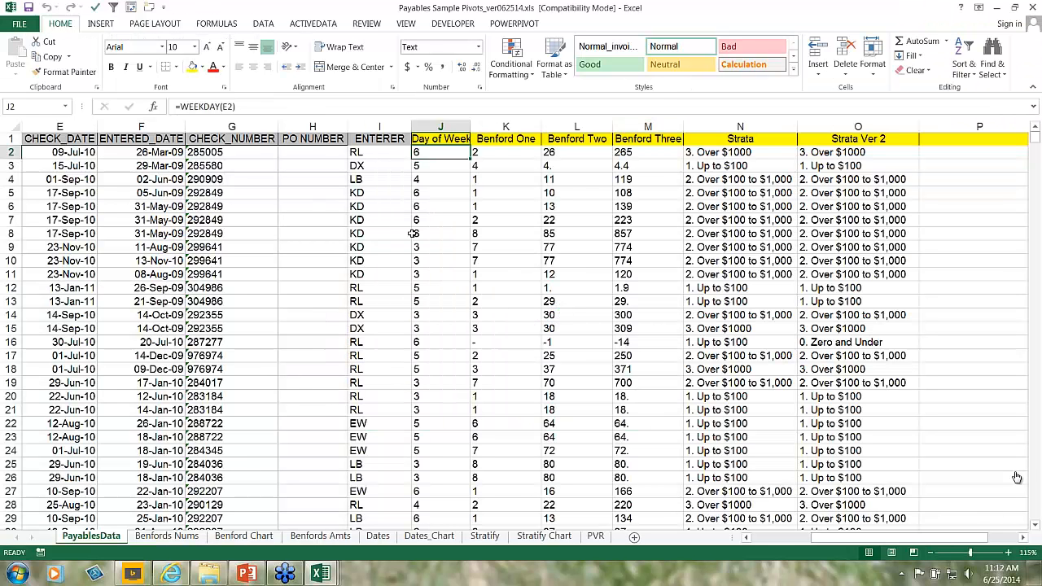
Step: Examine the column headings and invoice records of the PayablesData sheet, from VENDOR_NUMBER across to the calculated columns
click(397, 231)
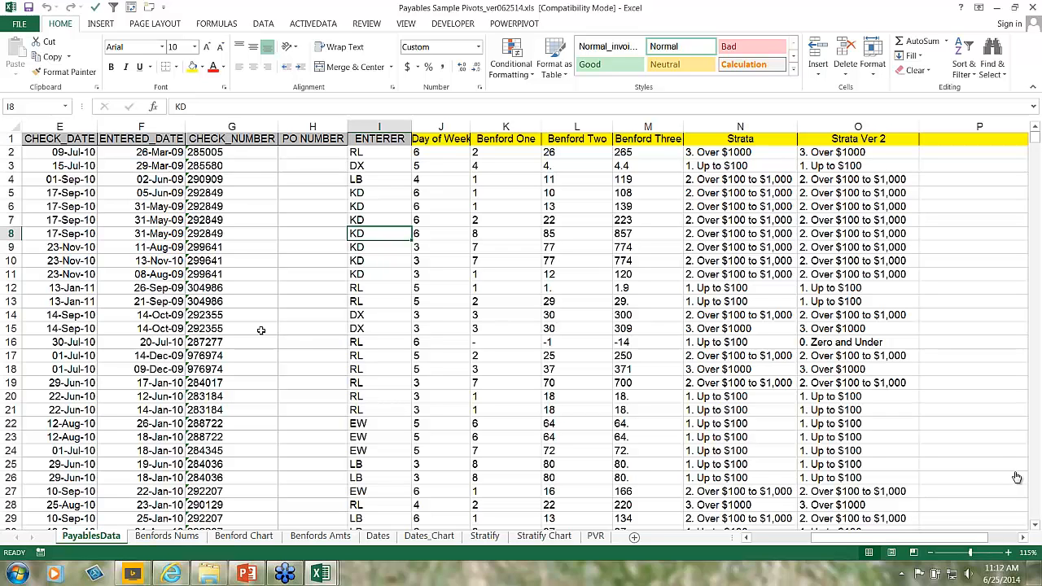
click(209, 287)
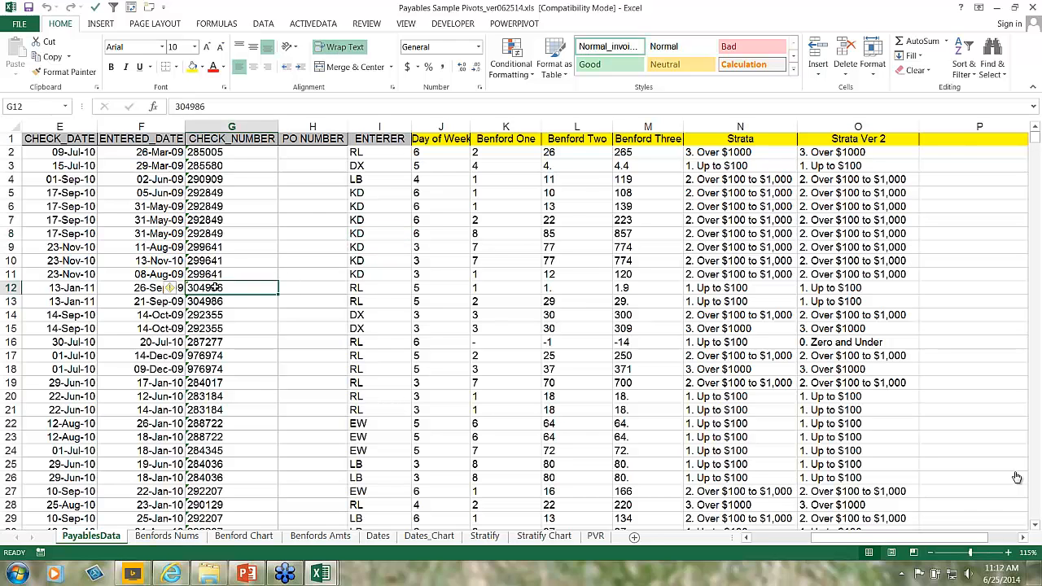
key(Left)
key(Left)
key(Left)
key(Left)
key(Left)
key(Left)
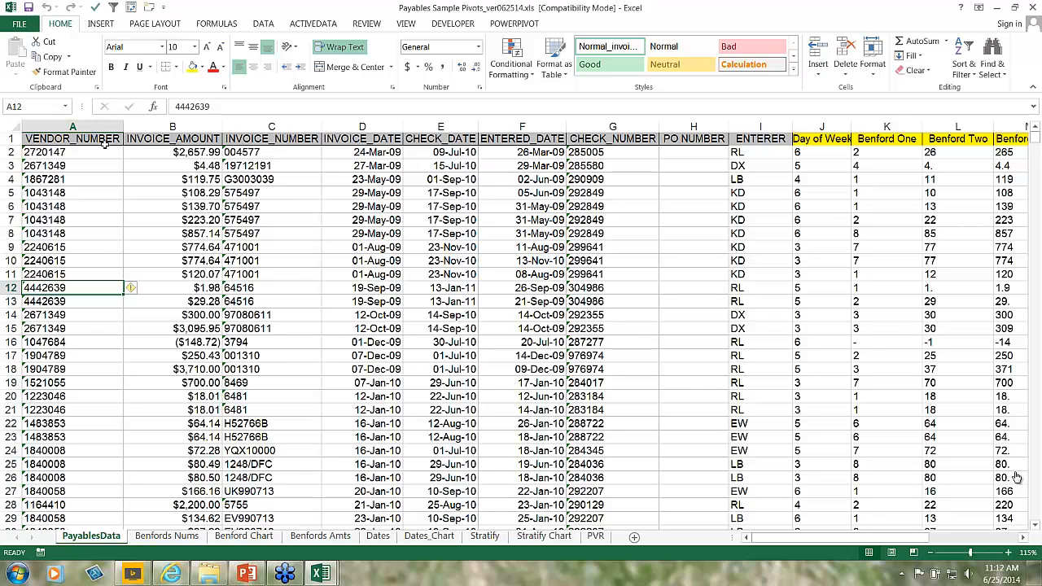
drag(73, 140, 651, 262)
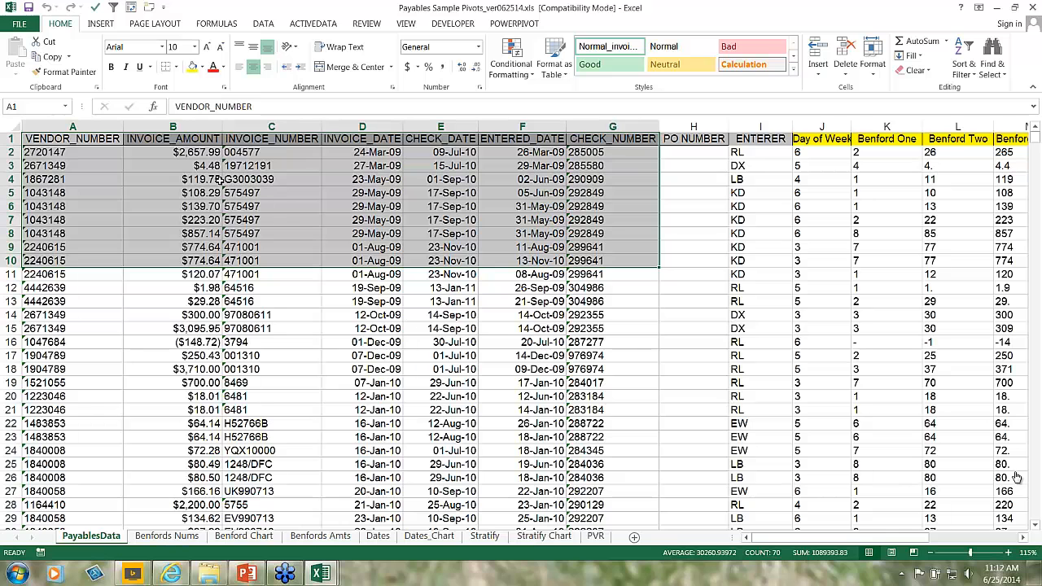
click(96, 152)
click(500, 269)
click(90, 342)
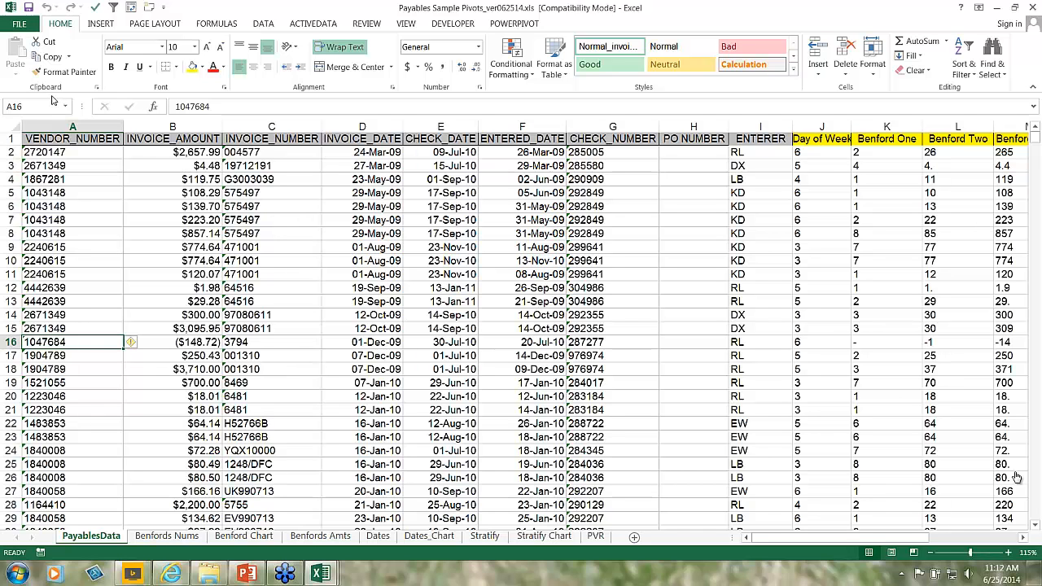
click(31, 139)
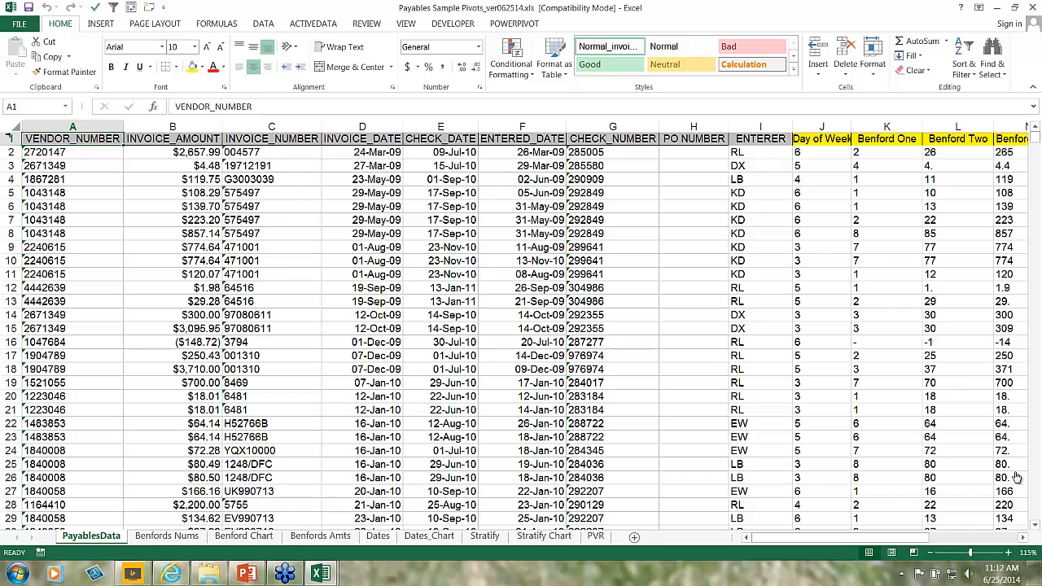
click(172, 165)
click(106, 29)
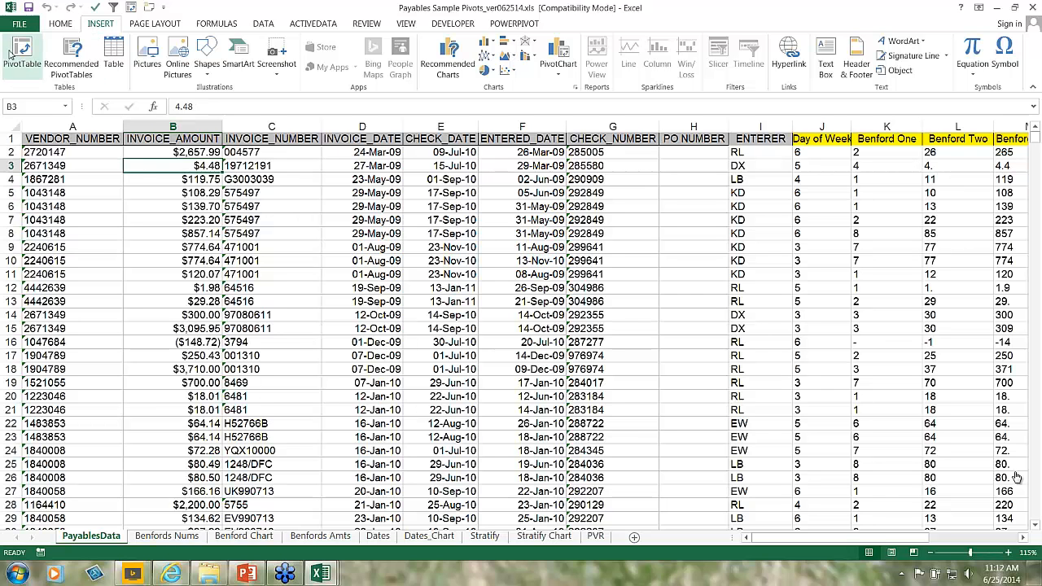
Step: Insert a blank column at column P in PayablesData, between the Strata Ver 2 column and the strata lookup table
click(228, 193)
key(Right)
key(Right)
key(Right)
key(Right)
key(Right)
key(Right)
key(Right)
key(Right)
key(Right)
key(Right)
key(Right)
key(Right)
key(Right)
key(Right)
key(Right)
key(Right)
key(Right)
key(Right)
key(Right)
key(Right)
key(Right)
key(Left)
key(Left)
key(Left)
key(Left)
key(Left)
key(Left)
key(Left)
key(Left)
key(Left)
key(Left)
key(Left)
key(Left)
key(Up)
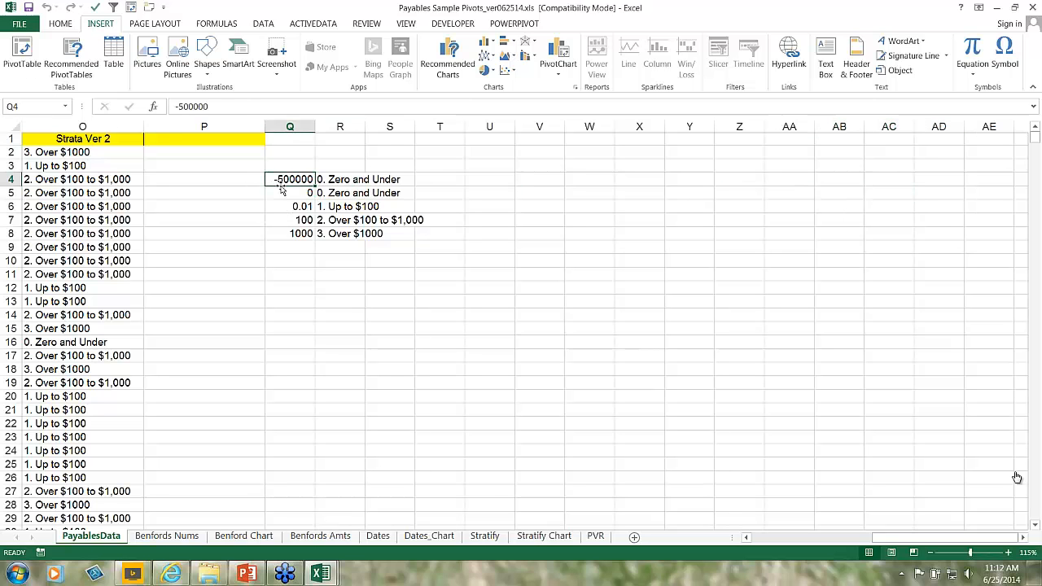
key(Left)
click(242, 124)
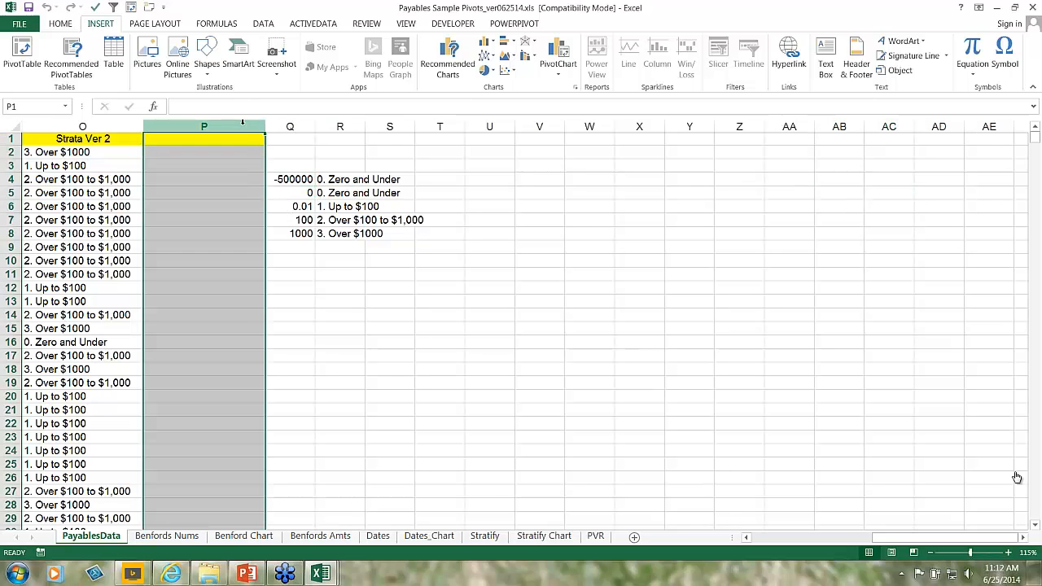
right_click(242, 123)
click(271, 234)
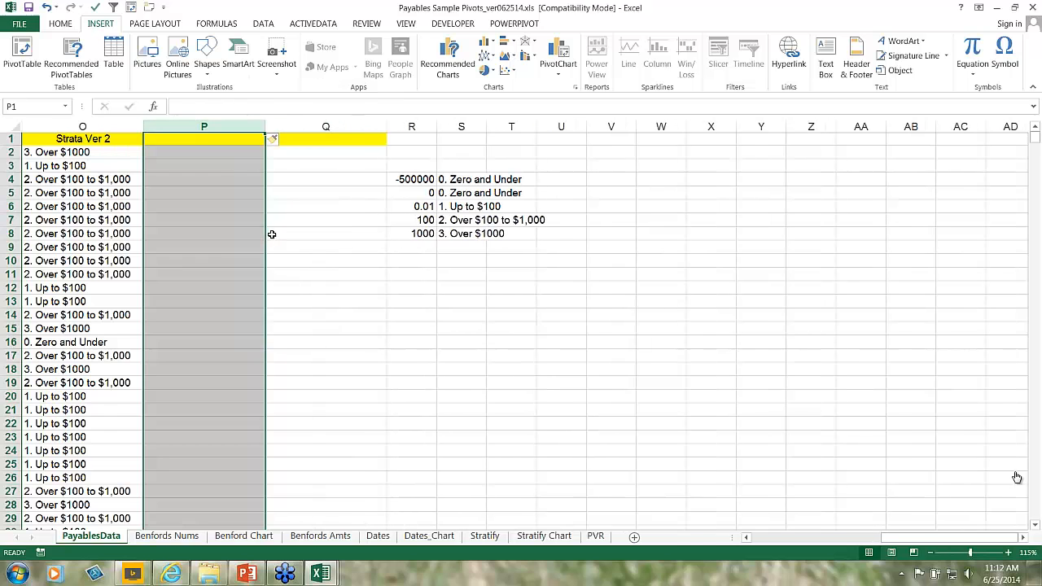
Step: Create a PivotTable on a new worksheet from the PayablesData range $A$1:$O$4822
click(232, 185)
key(Left)
key(Left)
key(Left)
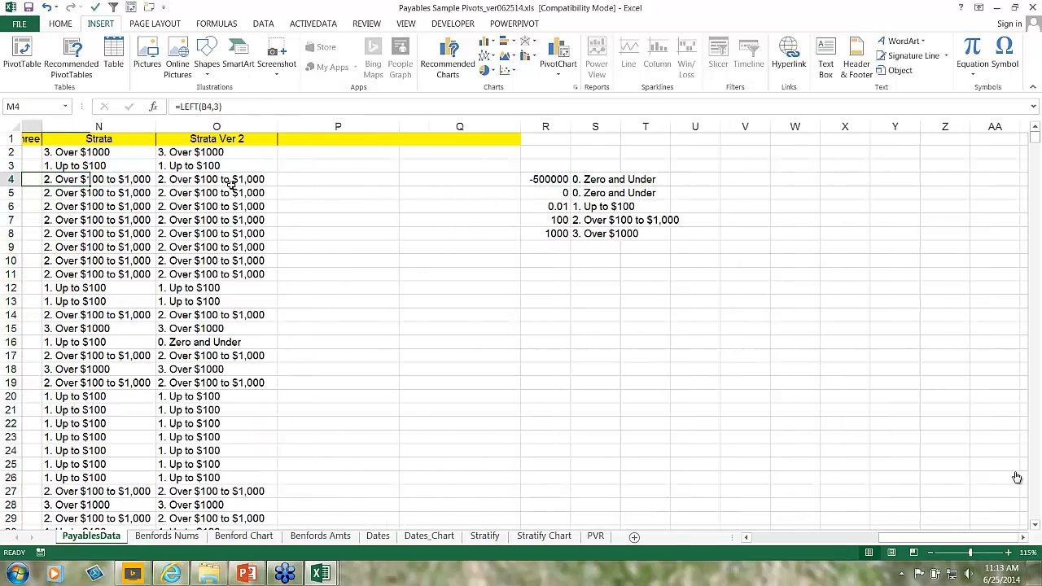
key(Home)
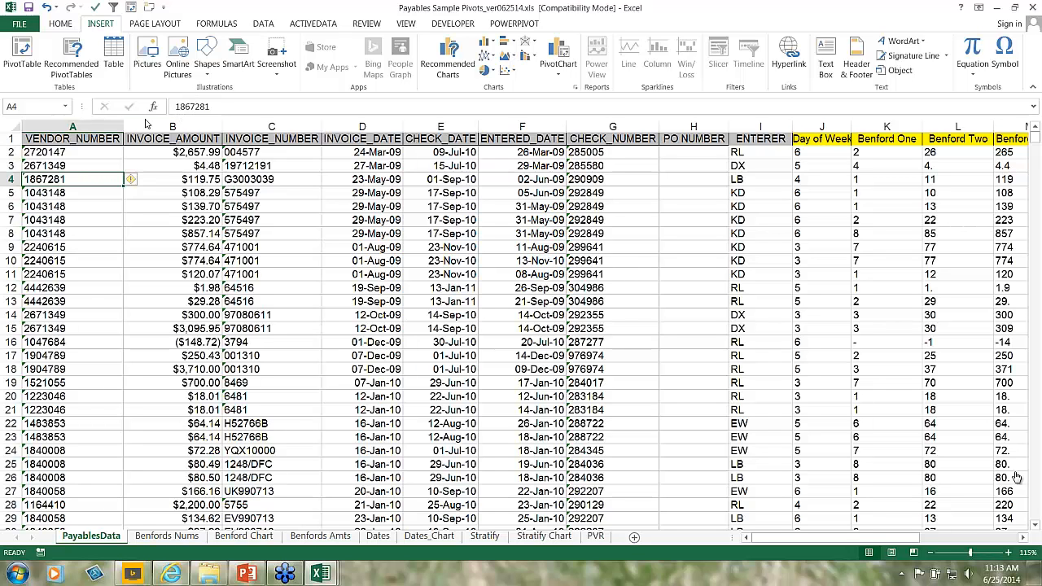
key(ctrl+Home)
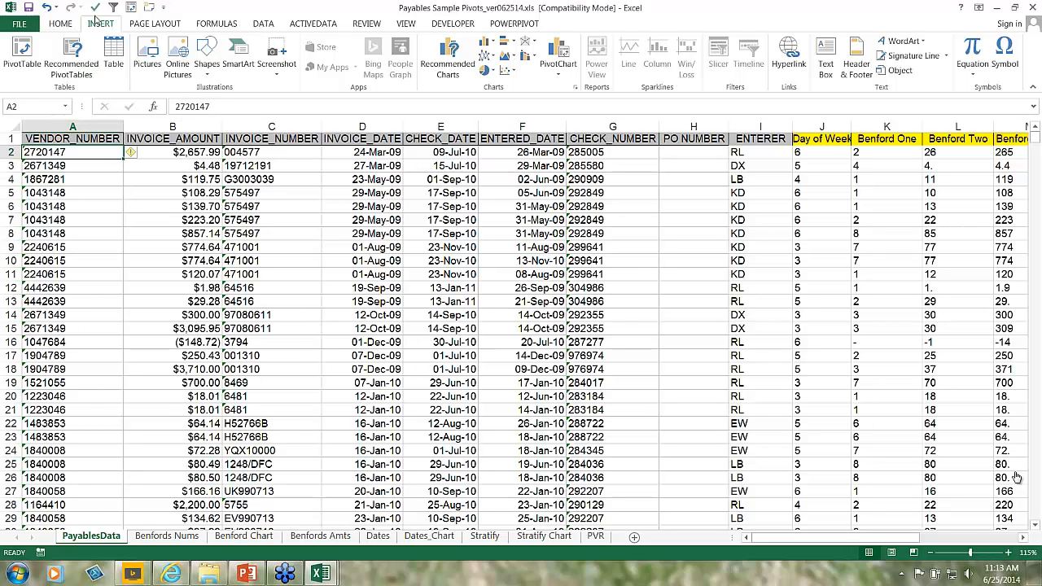
click(21, 53)
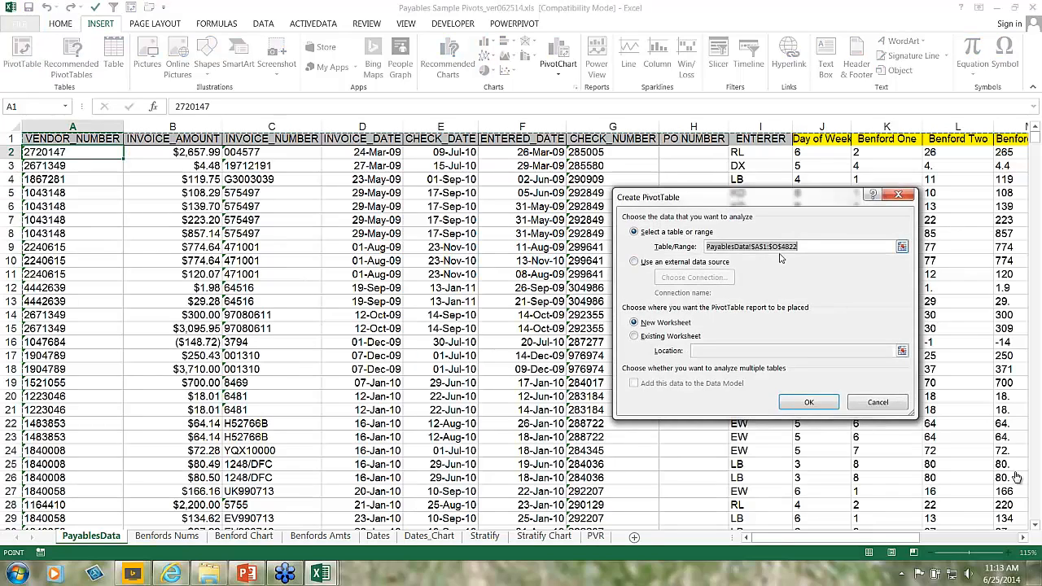
drag(799, 539, 869, 538)
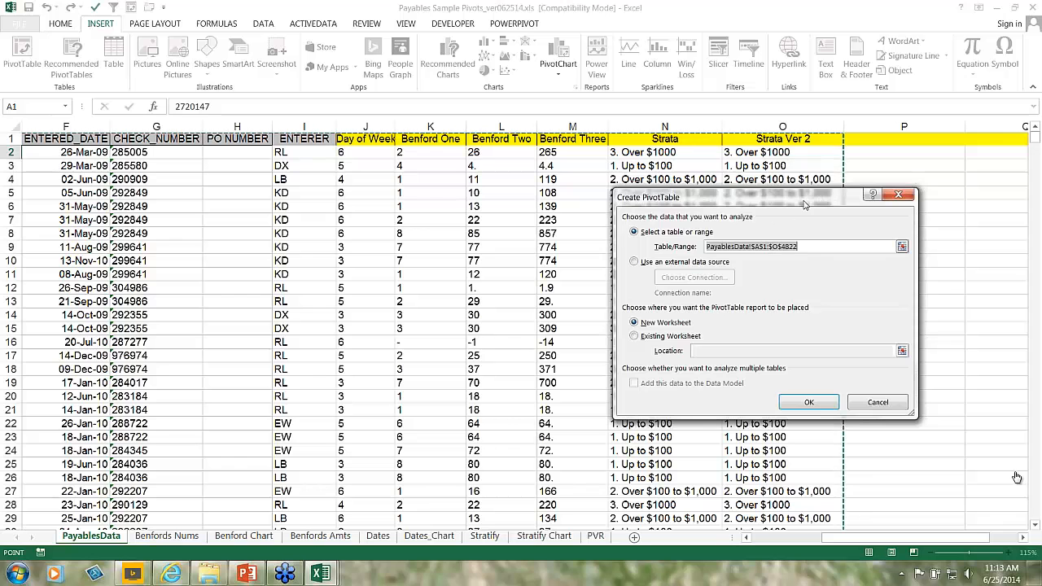
click(806, 402)
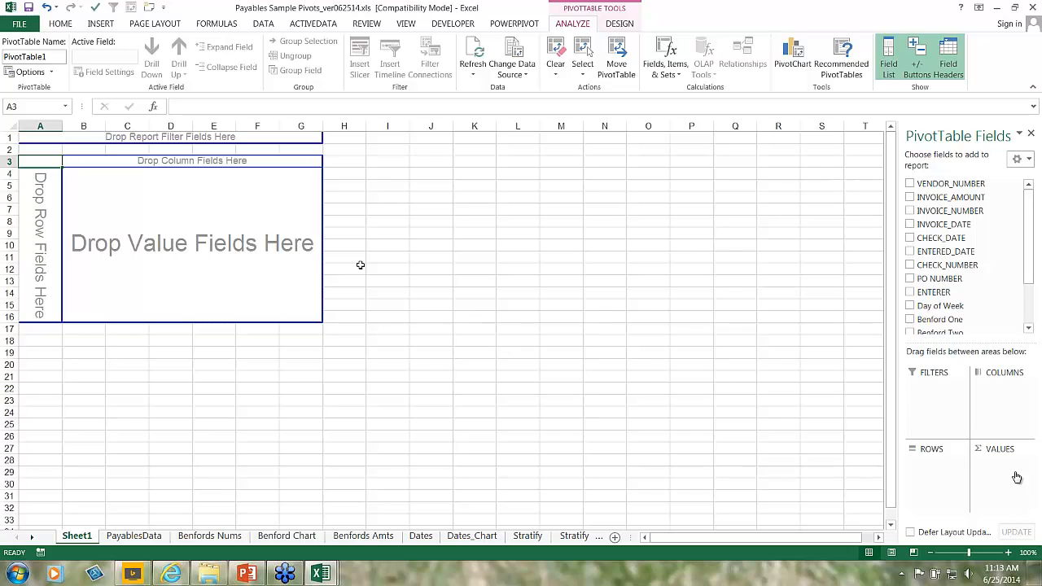
Step: Rename the new pivot worksheet as PivotSample
click(156, 536)
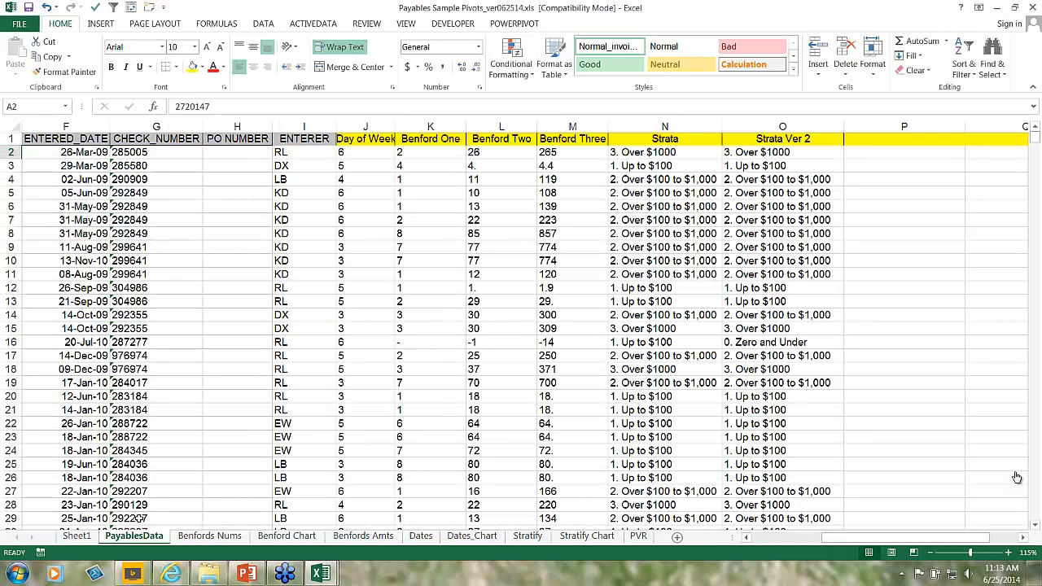
click(72, 537)
right_click(72, 538)
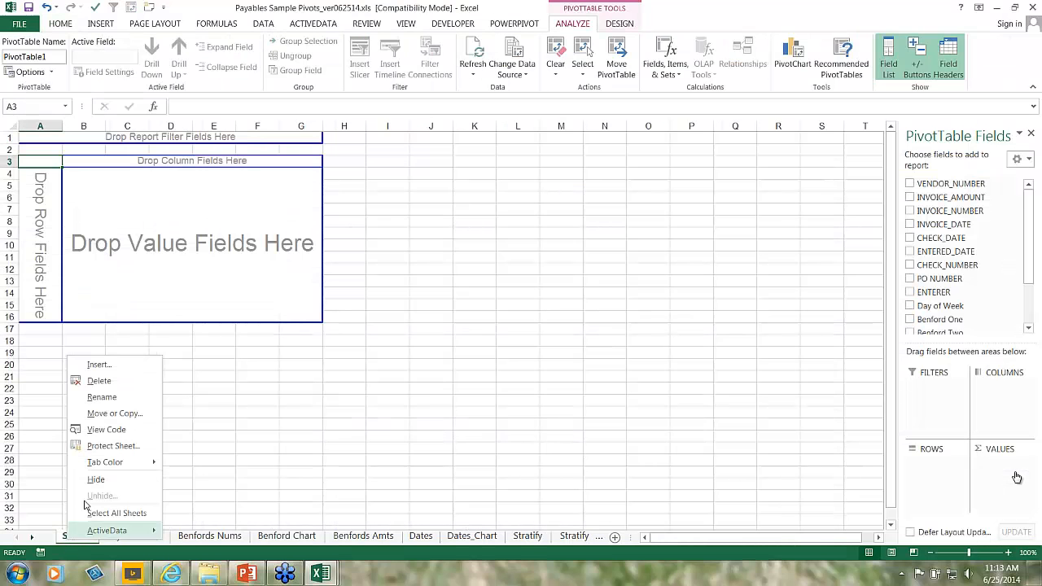
click(128, 397)
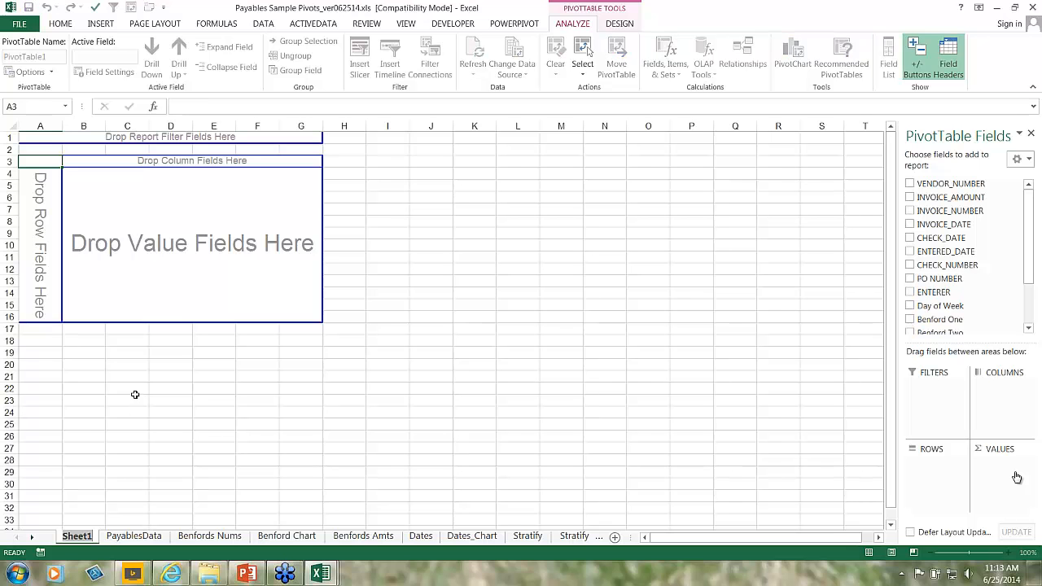
text(PivotSample)
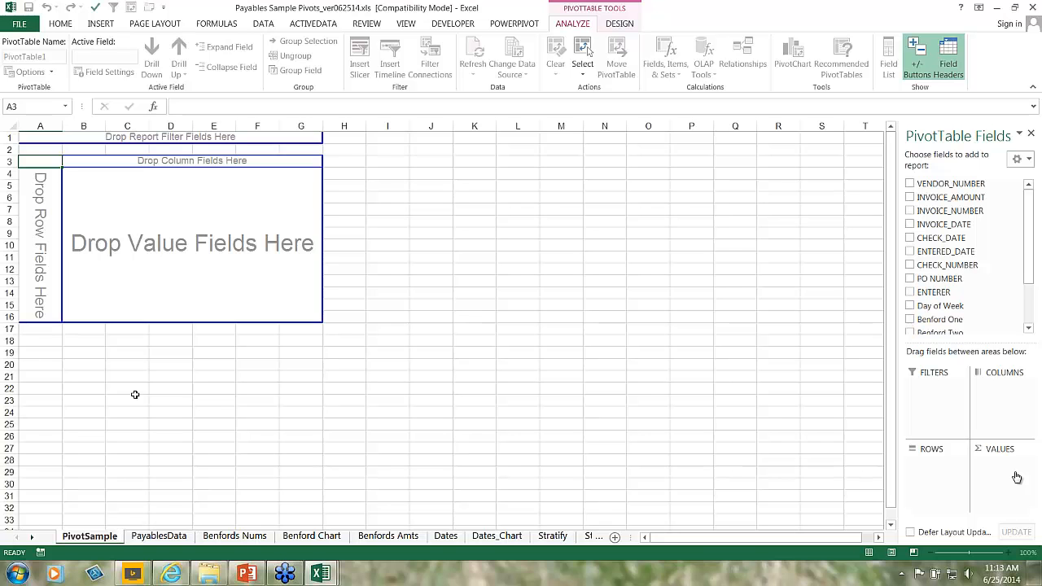
key(Return)
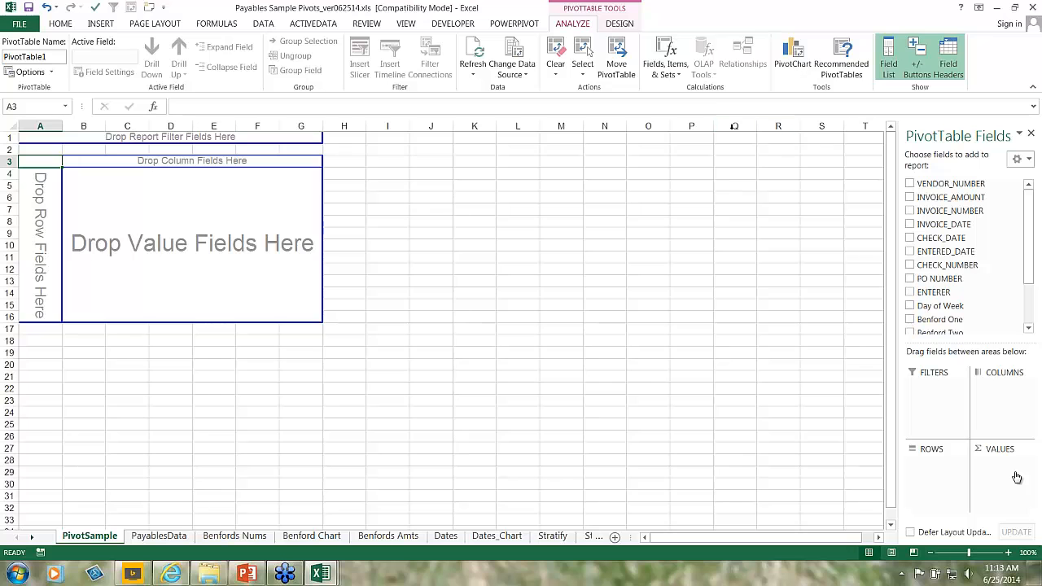
Step: Examine the PivotTable design and analysis tools, and compare having a cell selected inside and outside the pivot area
click(229, 196)
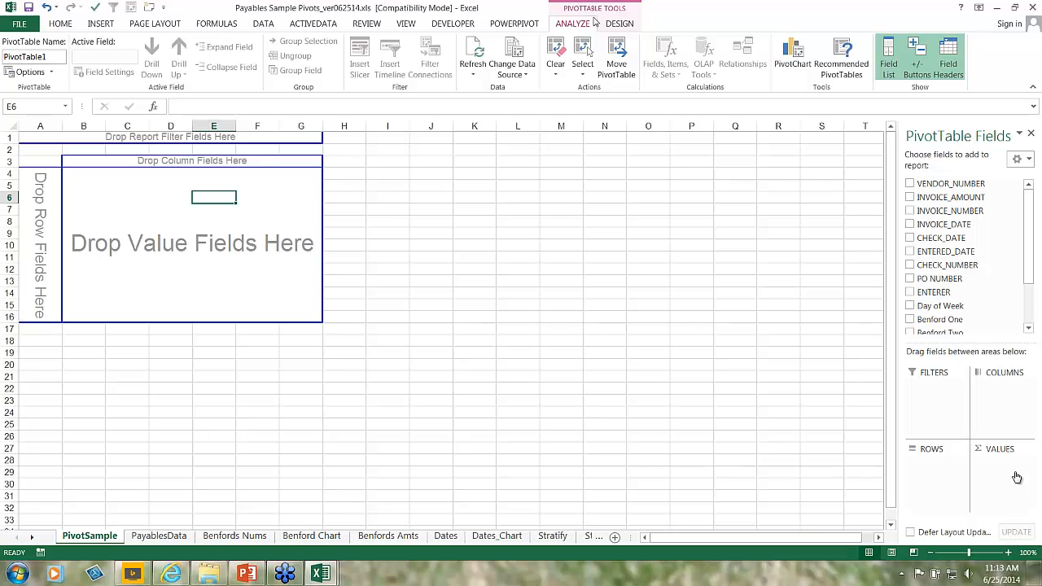
click(618, 26)
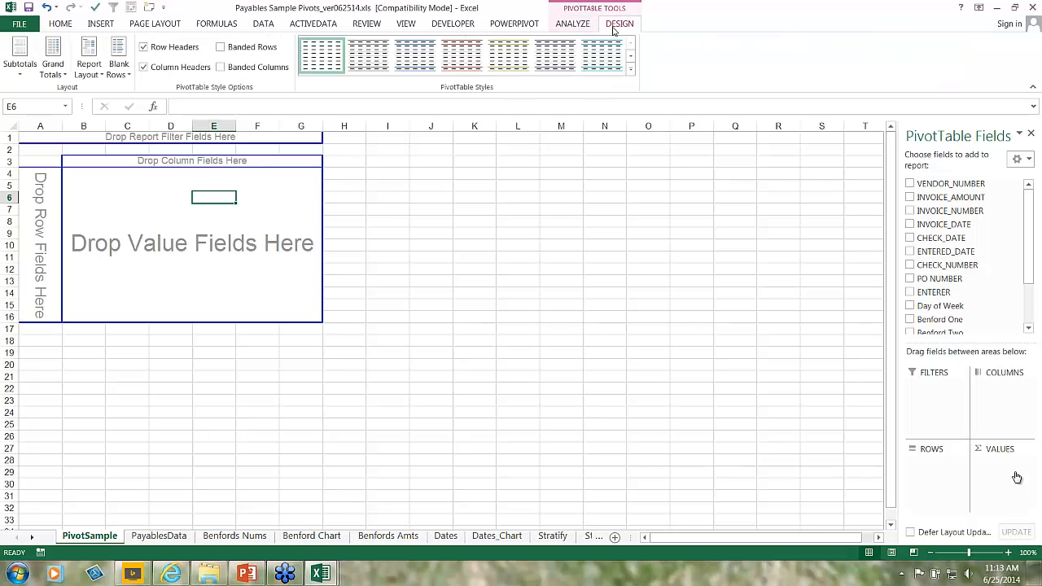
click(584, 29)
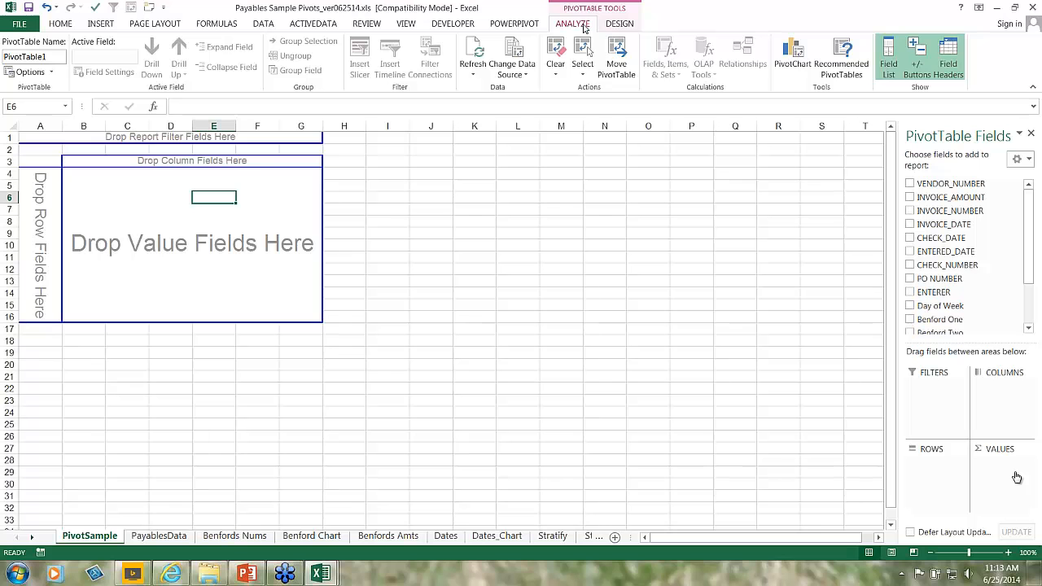
click(429, 204)
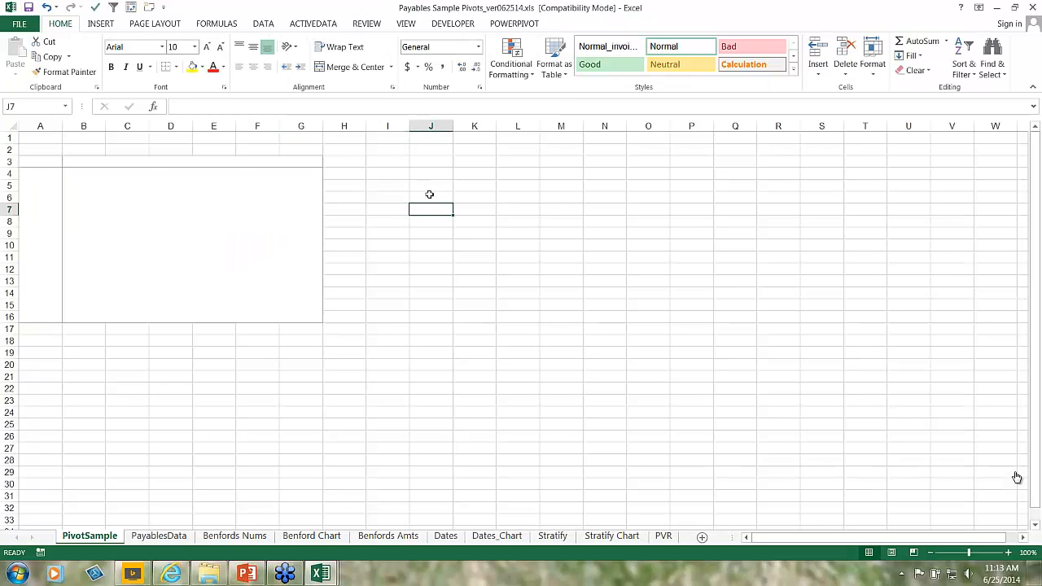
Step: Add CHECK_DATE to the pivot's rows and INVOICE_AMOUNT to its values as a sum
click(193, 219)
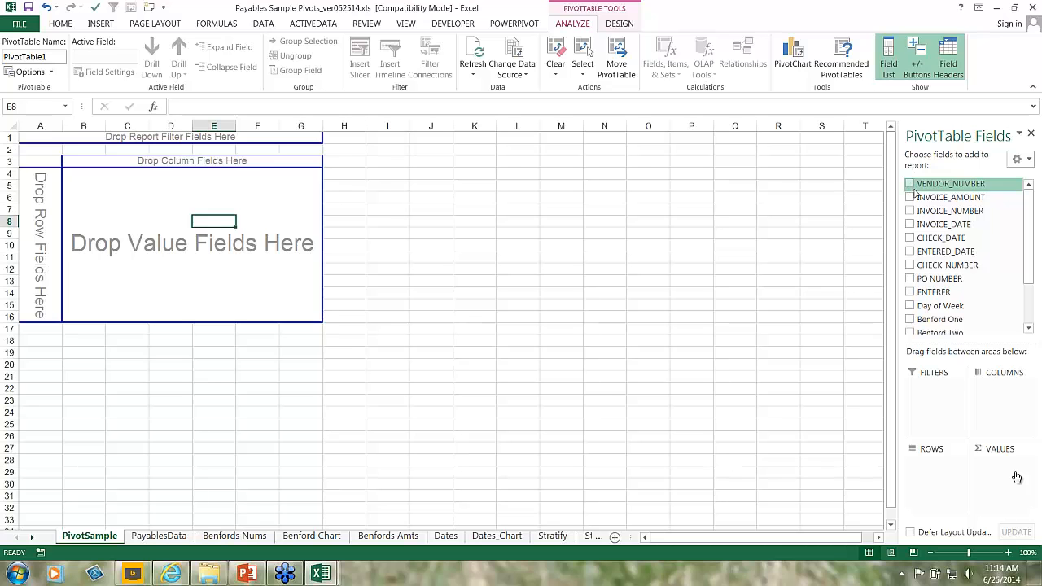
click(910, 243)
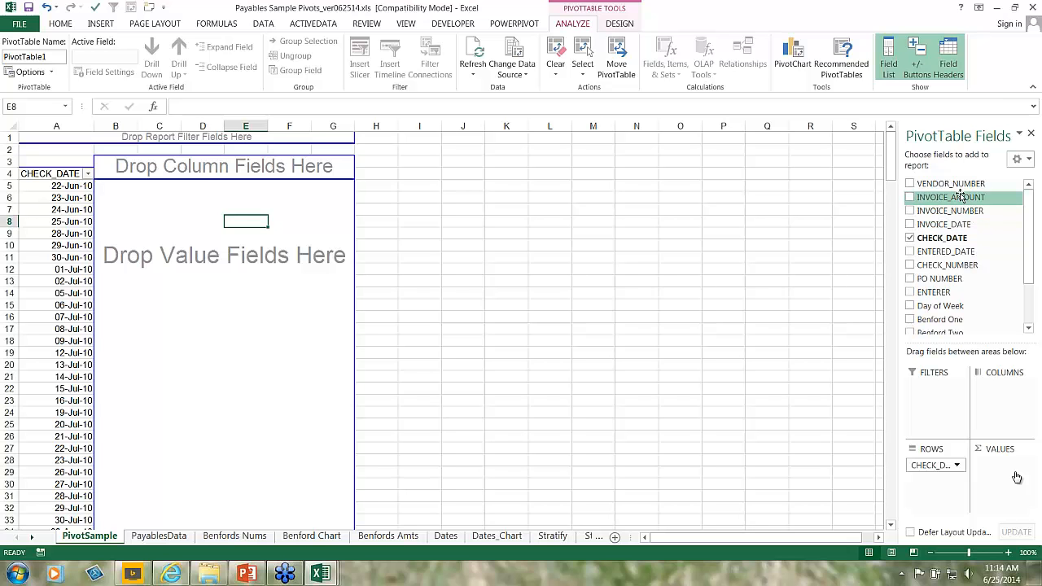
drag(961, 197, 1016, 477)
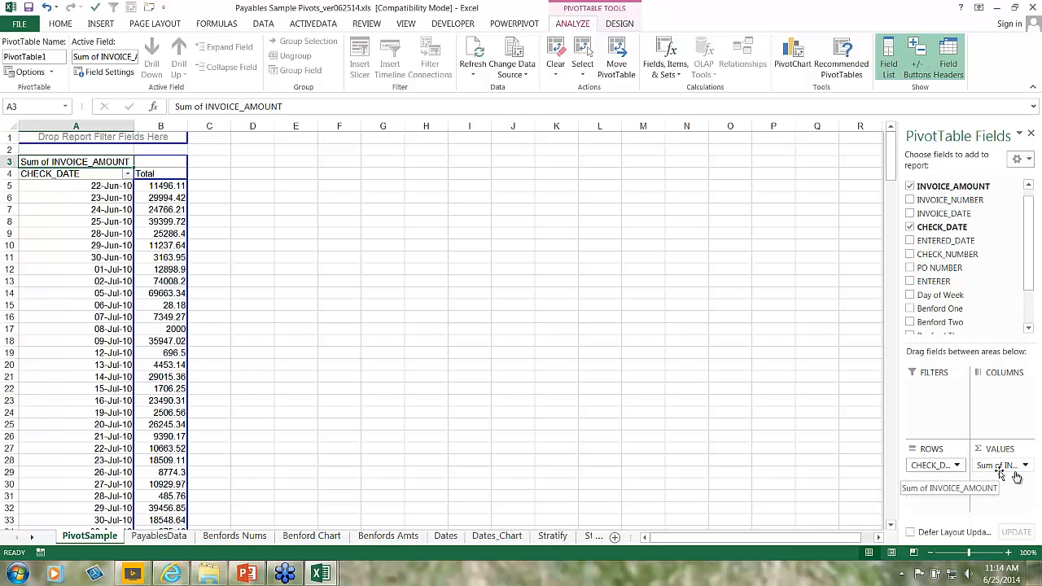
mouse_move(928, 466)
mouse_down()
mouse_move(1010, 493)
mouse_move(1000, 407)
mouse_move(975, 399)
mouse_move(928, 474)
mouse_up()
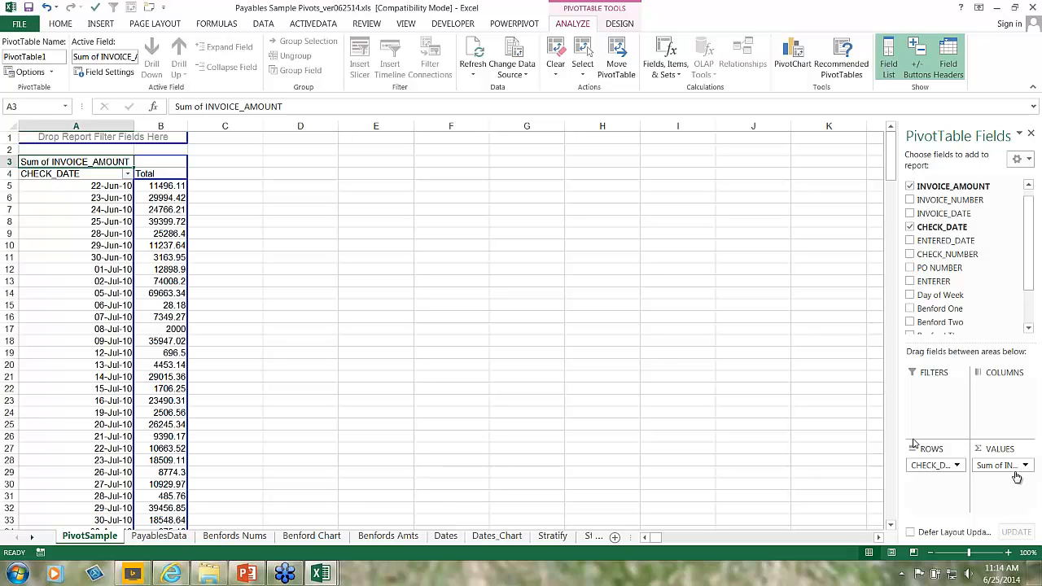
Step: Group the pivot's CHECK_DATE row field by Months and Years, keeping the automatic start and end dates
click(119, 187)
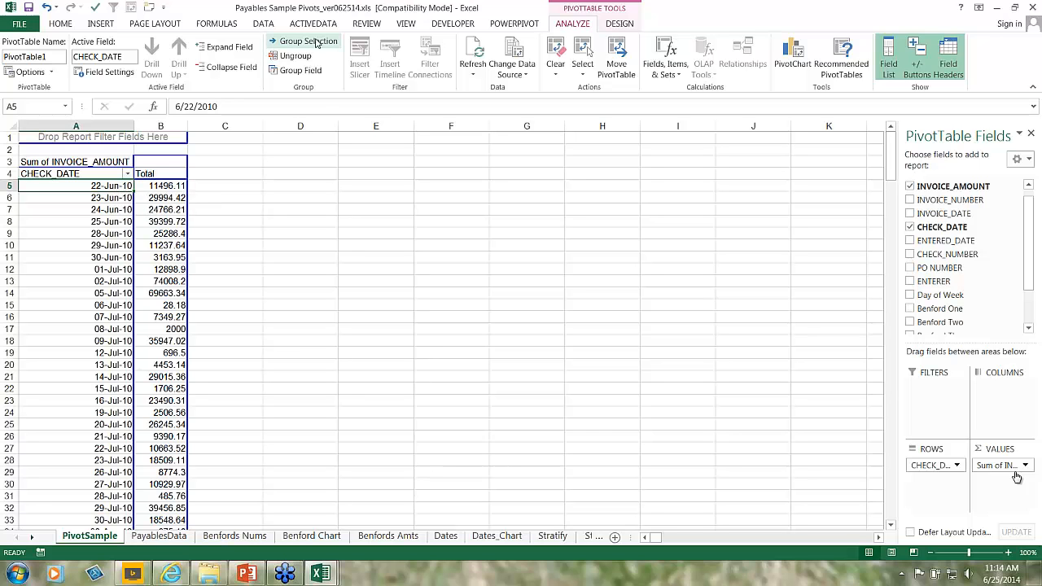
click(107, 208)
click(92, 168)
click(93, 173)
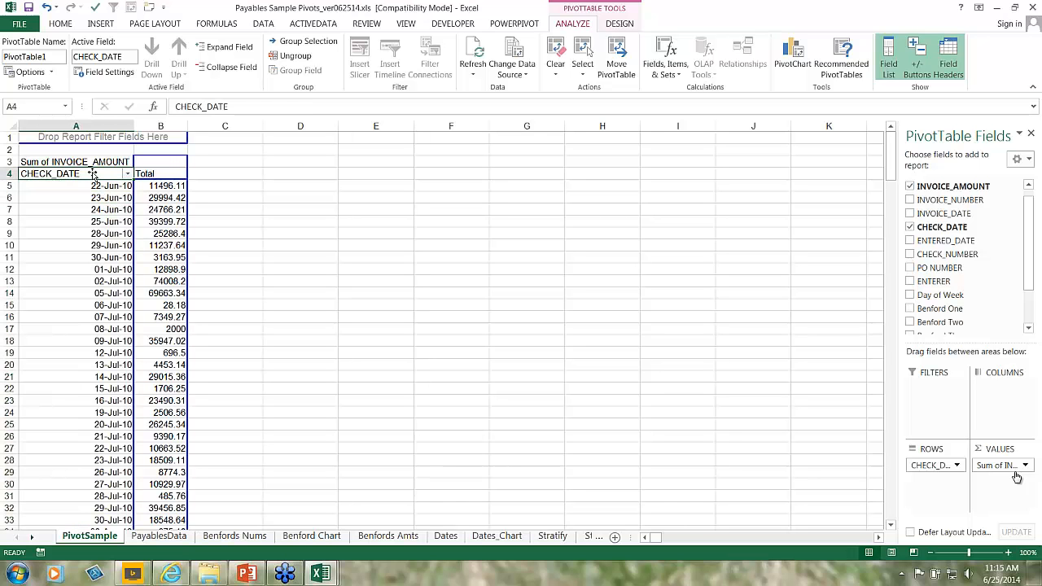
click(103, 187)
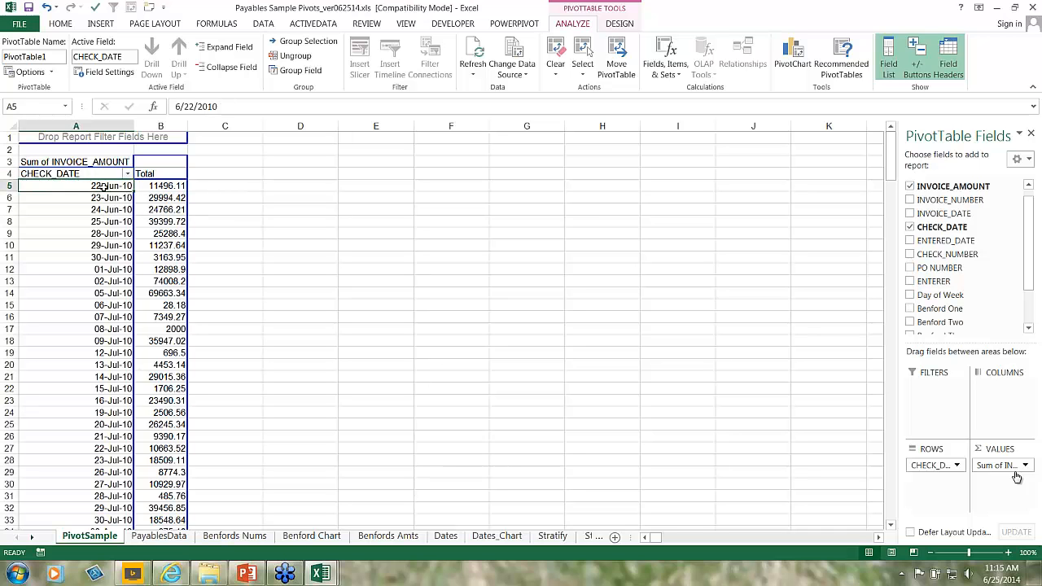
click(309, 75)
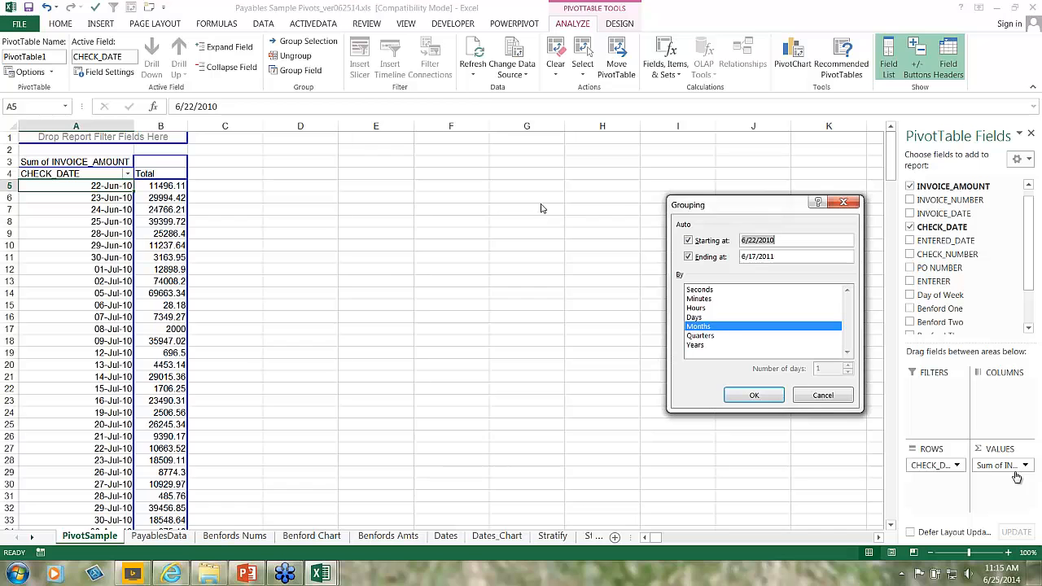
click(716, 345)
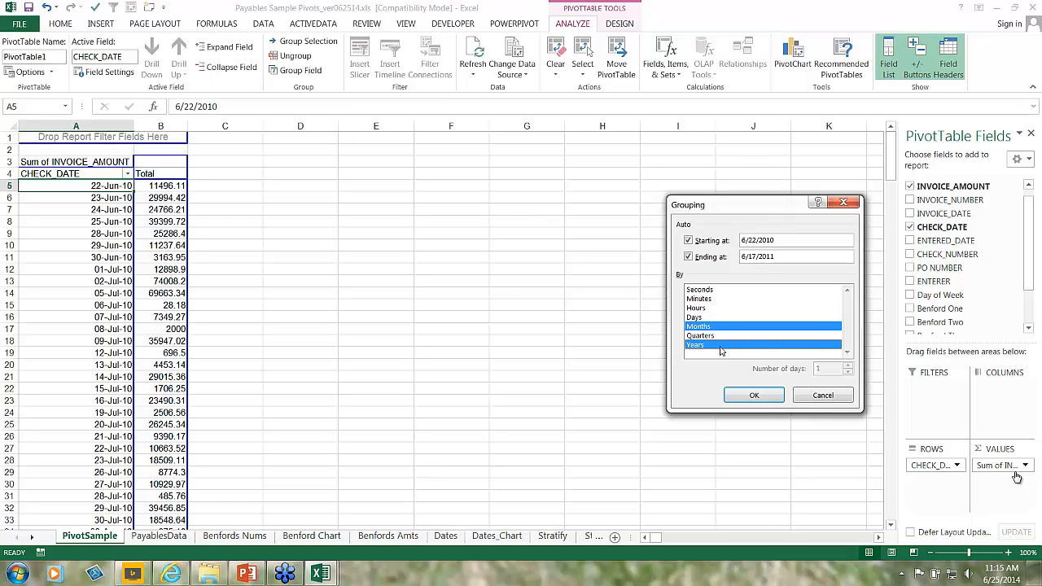
click(754, 396)
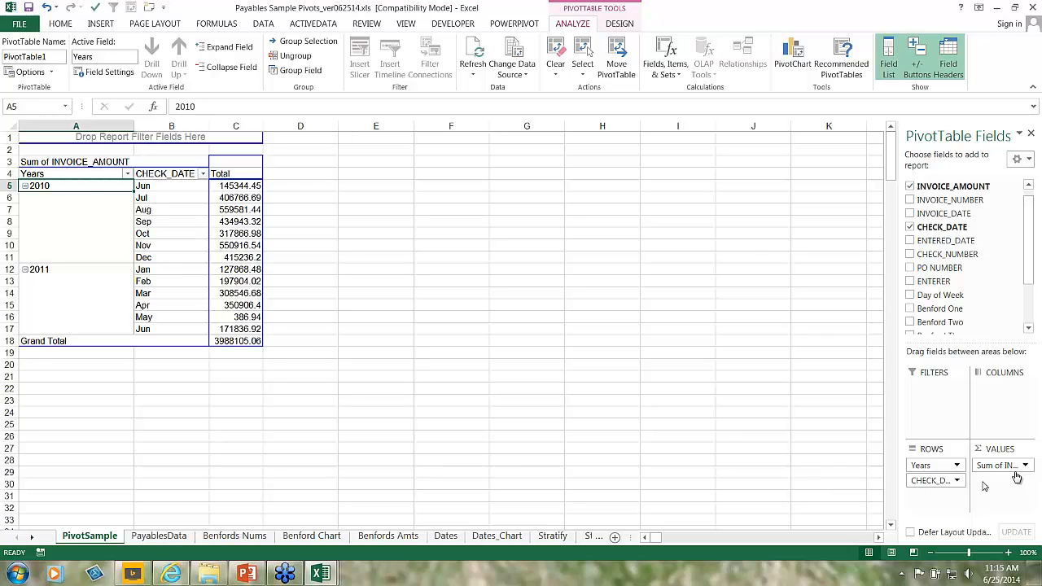
Step: Apply the Comma style to the whole Total column C and widen the column to fit its amounts
drag(236, 184, 235, 341)
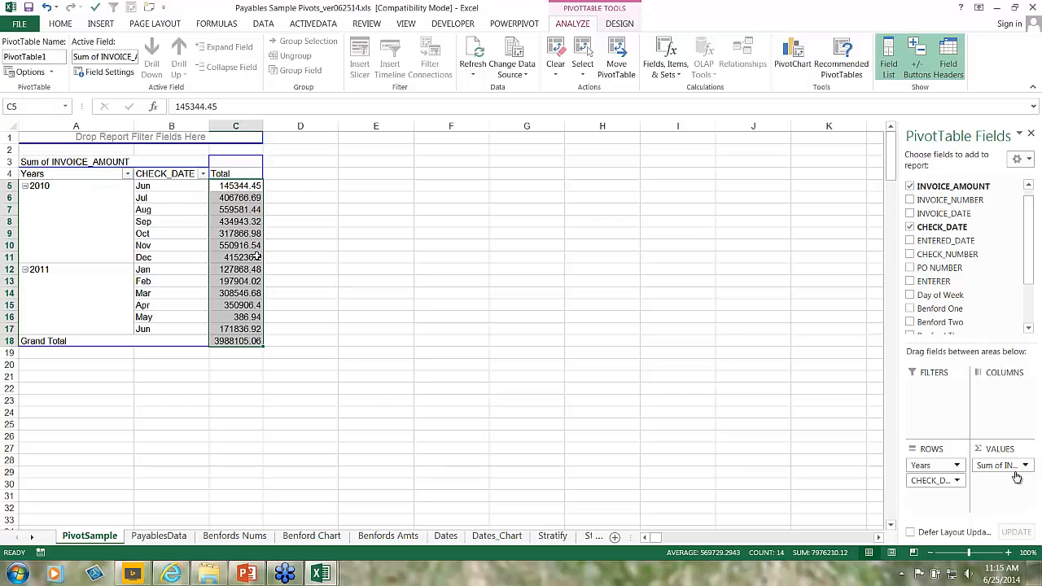
click(238, 126)
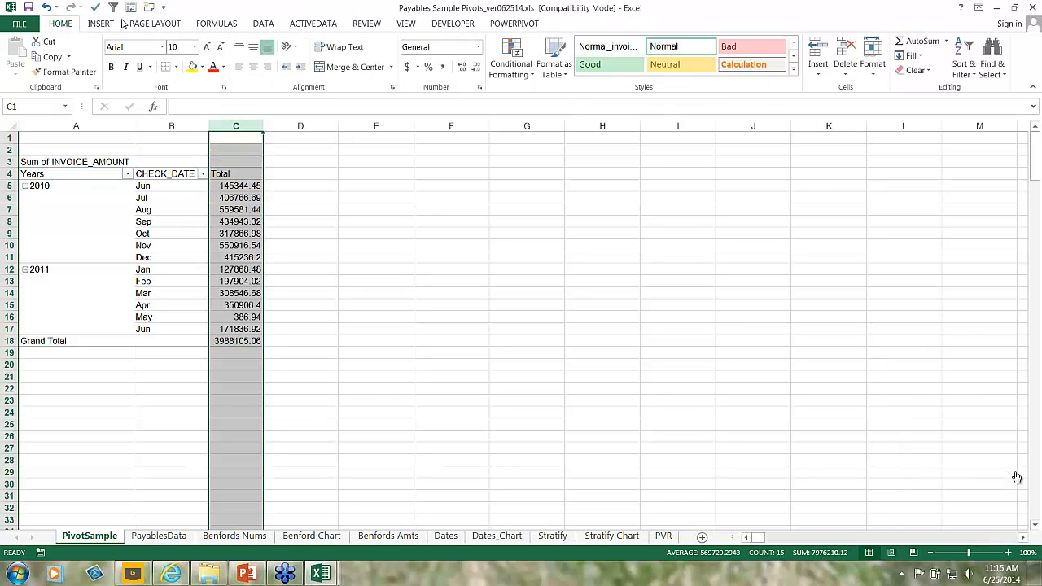
click(443, 66)
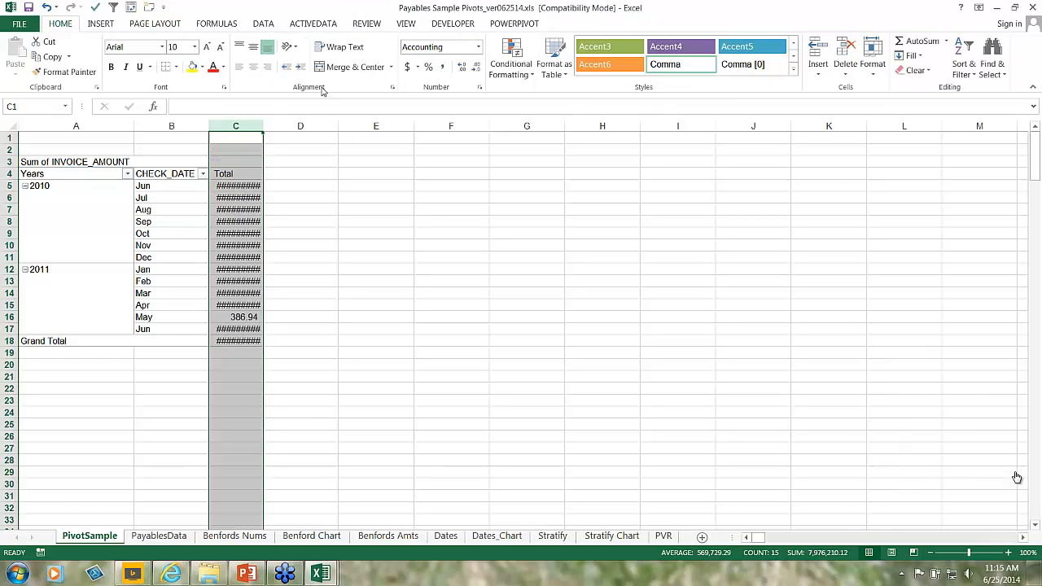
drag(260, 127, 283, 128)
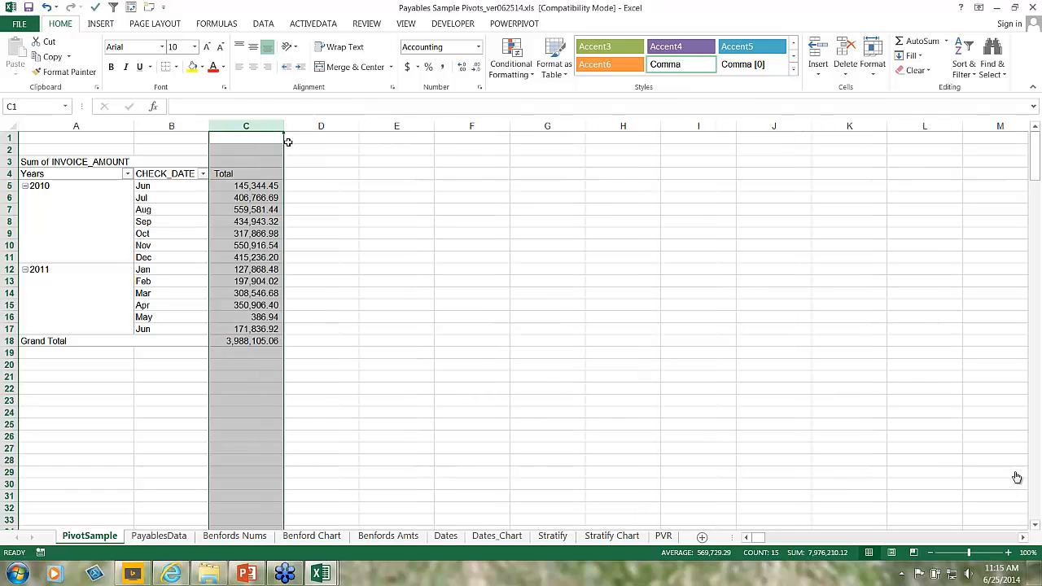
Step: Ungroup the pivot's date rows back to individual check dates and check the number formatting of the amounts
click(127, 173)
click(127, 174)
click(116, 197)
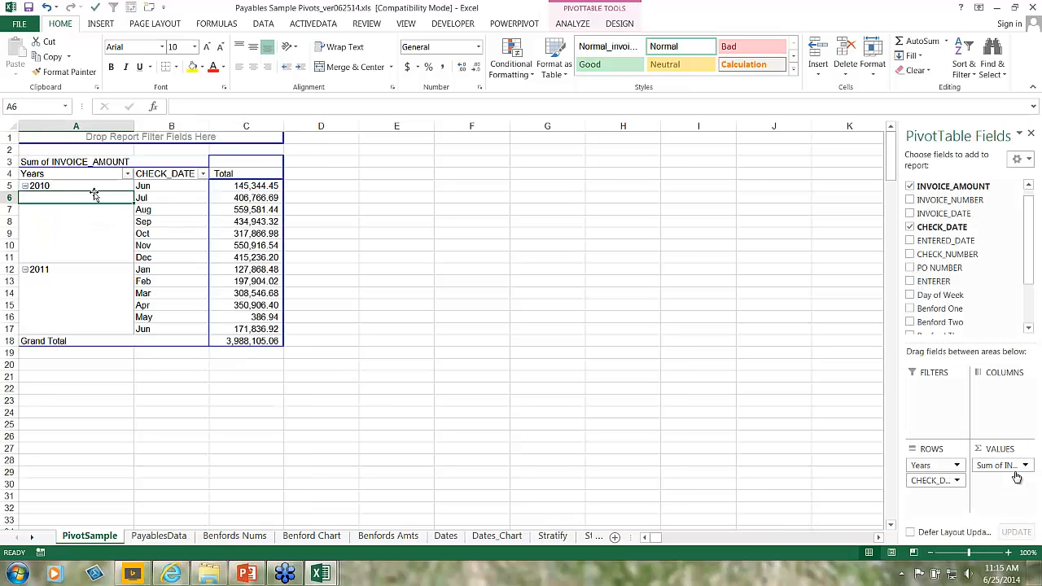
click(584, 18)
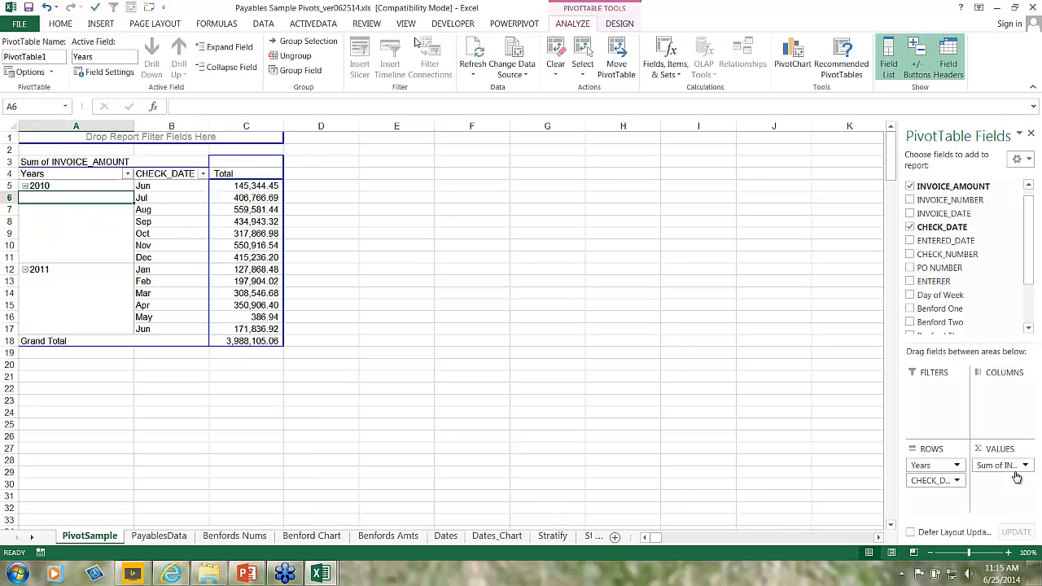
click(289, 57)
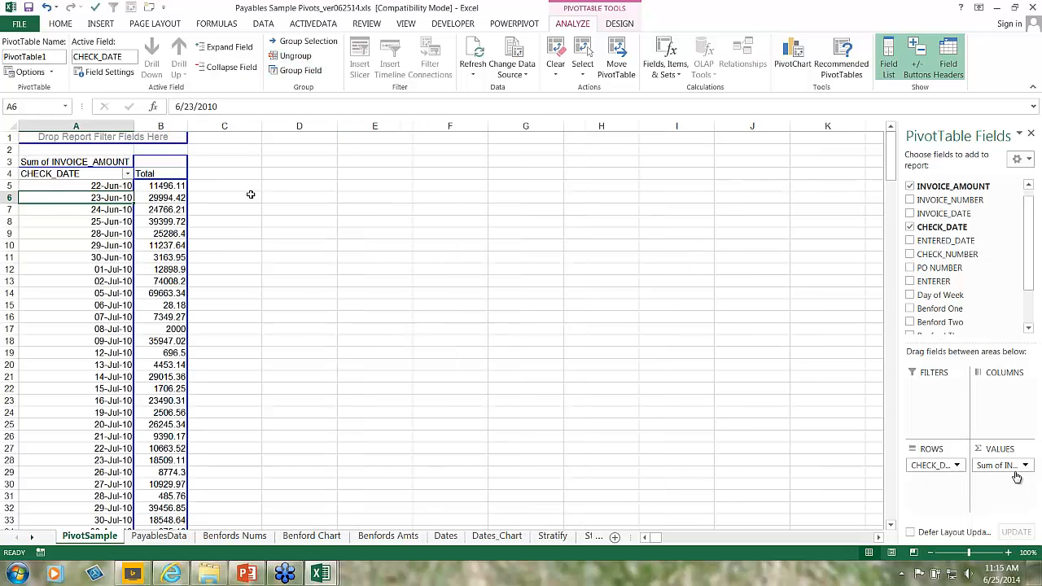
click(172, 186)
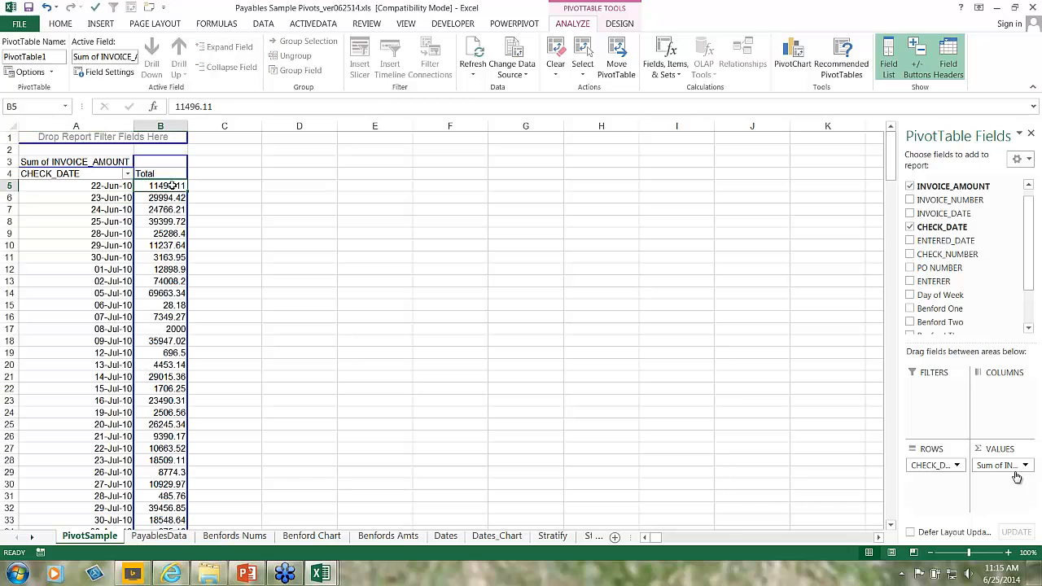
mouse_move(168, 212)
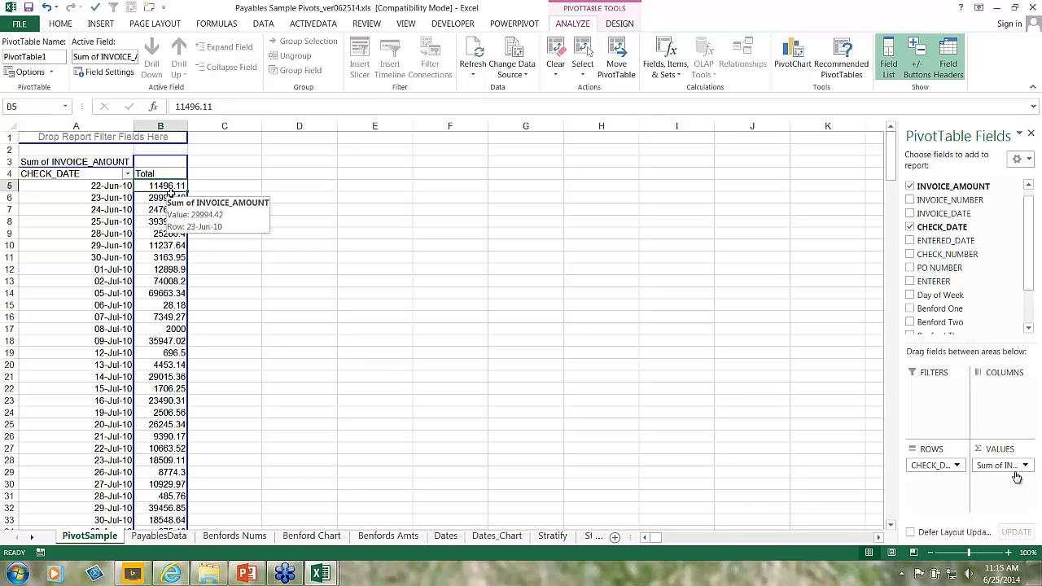
Step: Undo the ungrouping to restore the Years and months layout of the pivot
key(ctrl+z)
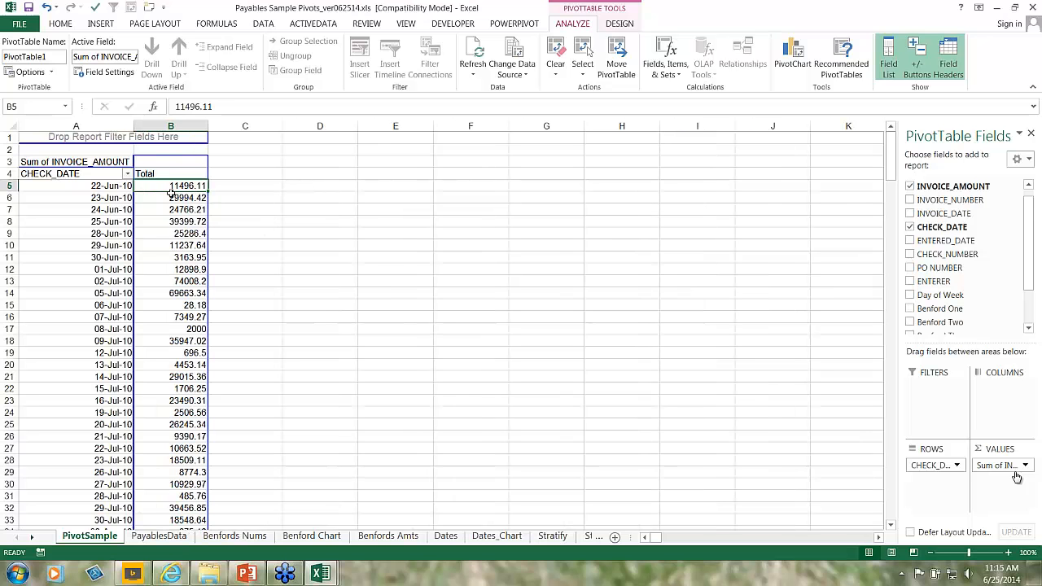
key(ctrl+z)
key(ctrl+z)
key(ctrl+z)
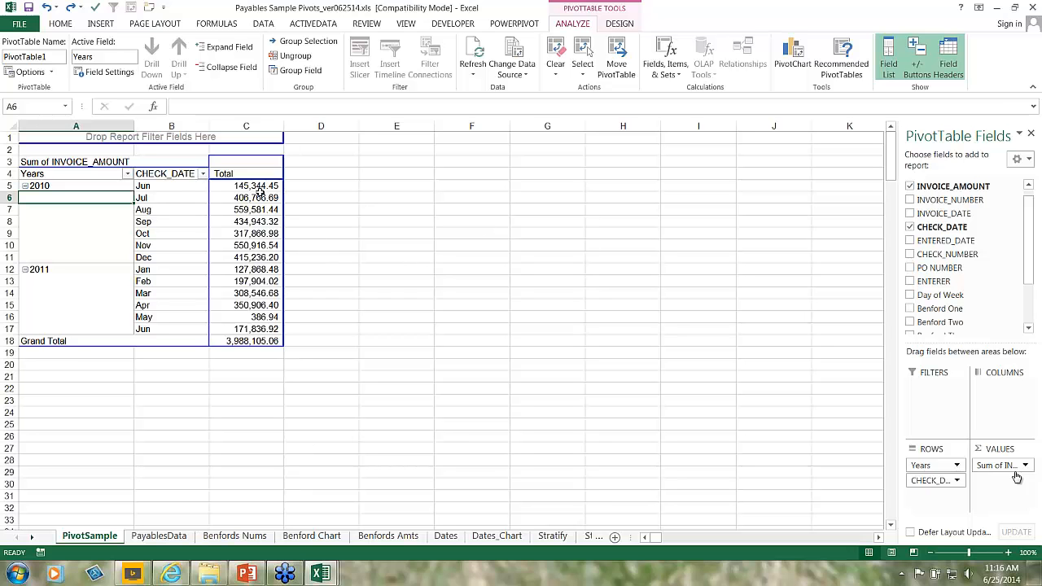
Step: Set the number format of the Sum of INVOICE_AMOUNT value field to Number with 0 decimal places and a 1000 separator
click(257, 186)
click(255, 127)
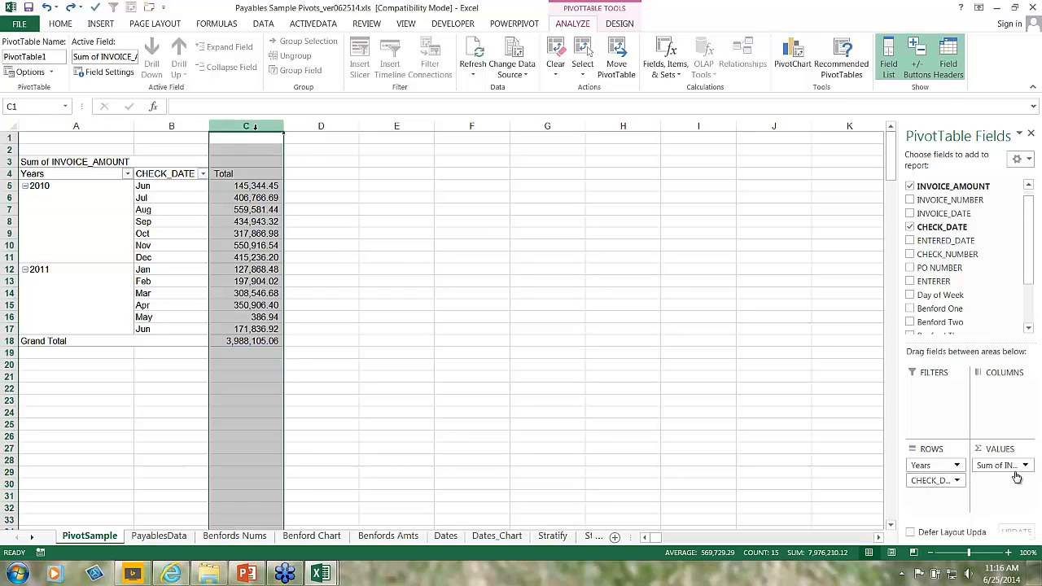
click(259, 203)
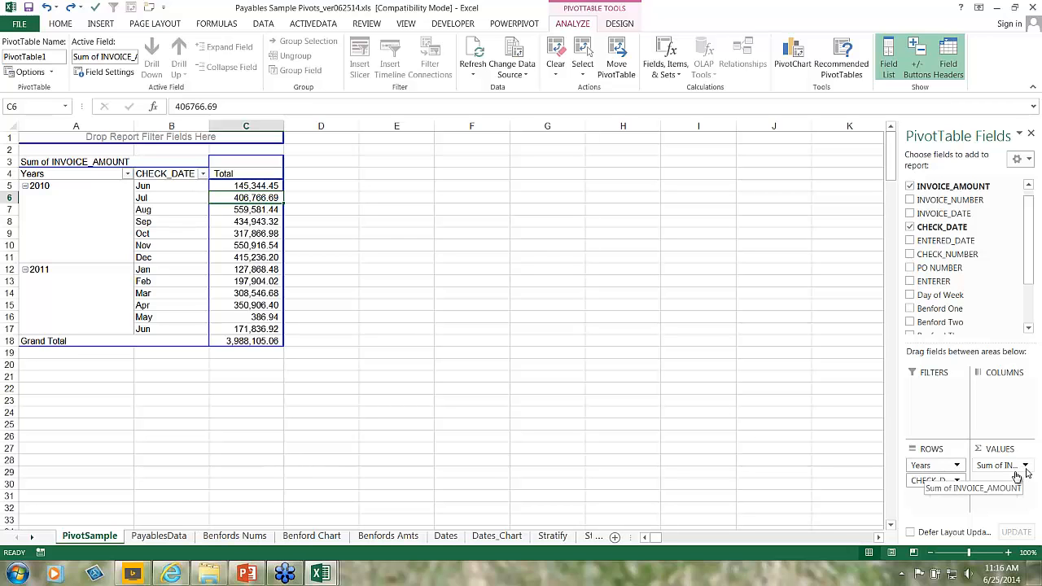
click(1018, 472)
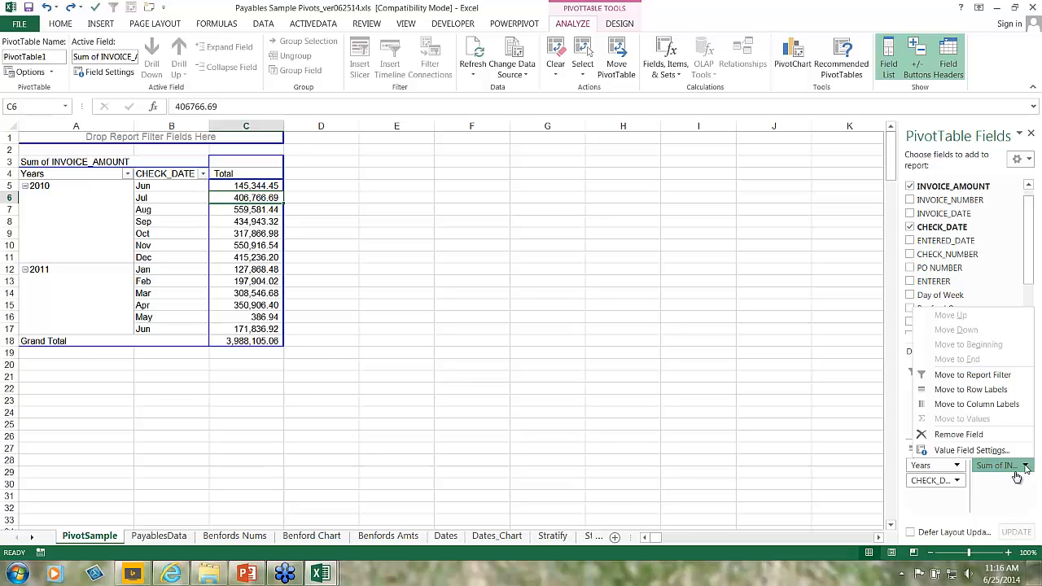
click(971, 450)
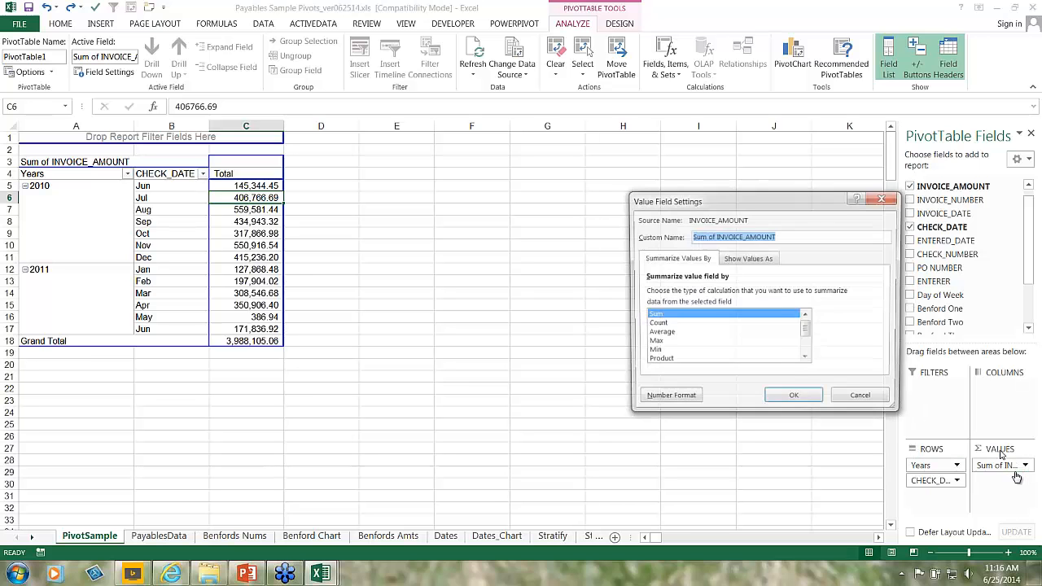
click(686, 400)
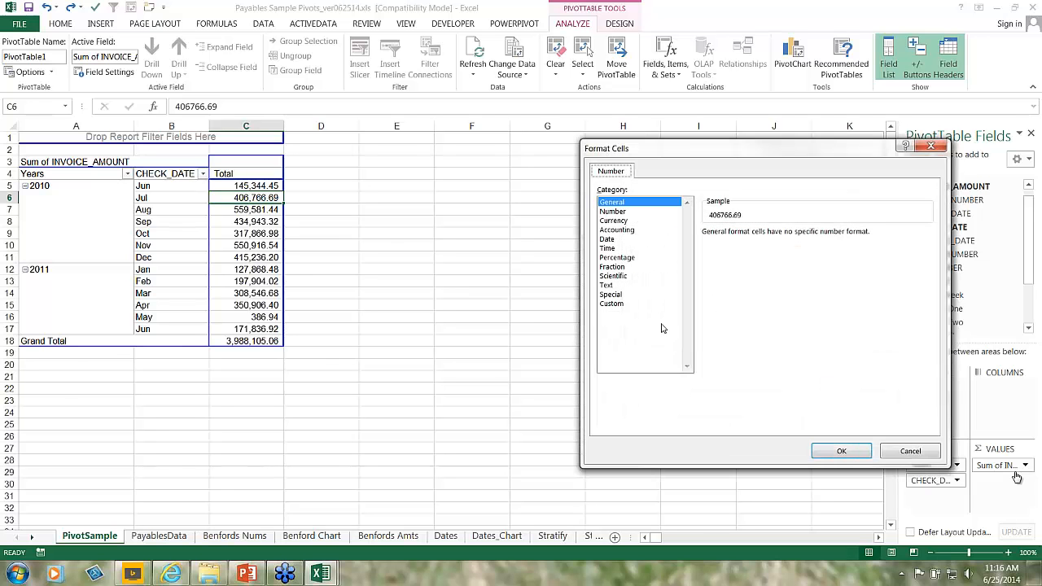
click(615, 214)
click(733, 253)
click(798, 238)
click(798, 238)
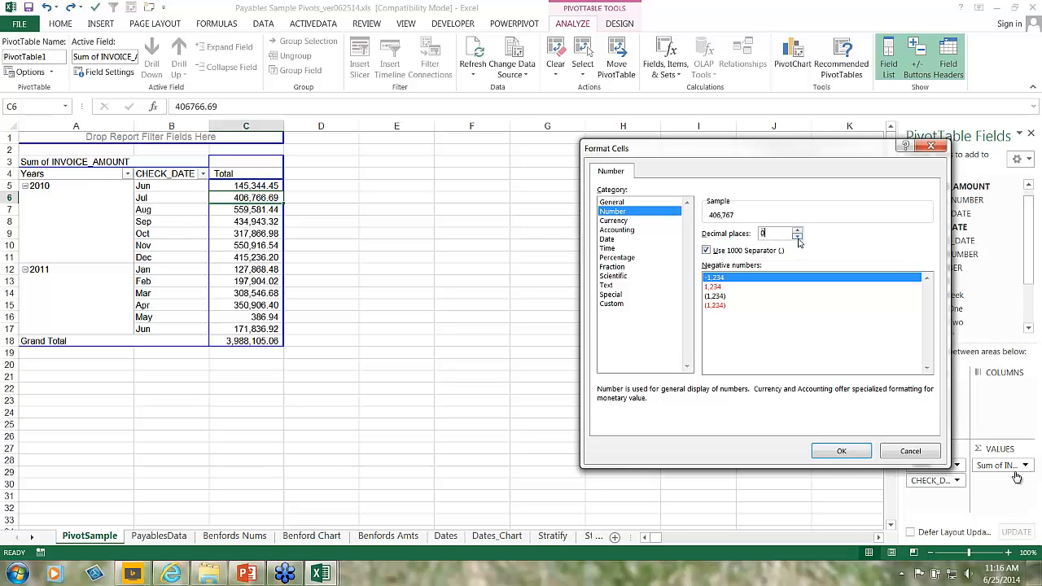
click(841, 454)
click(806, 395)
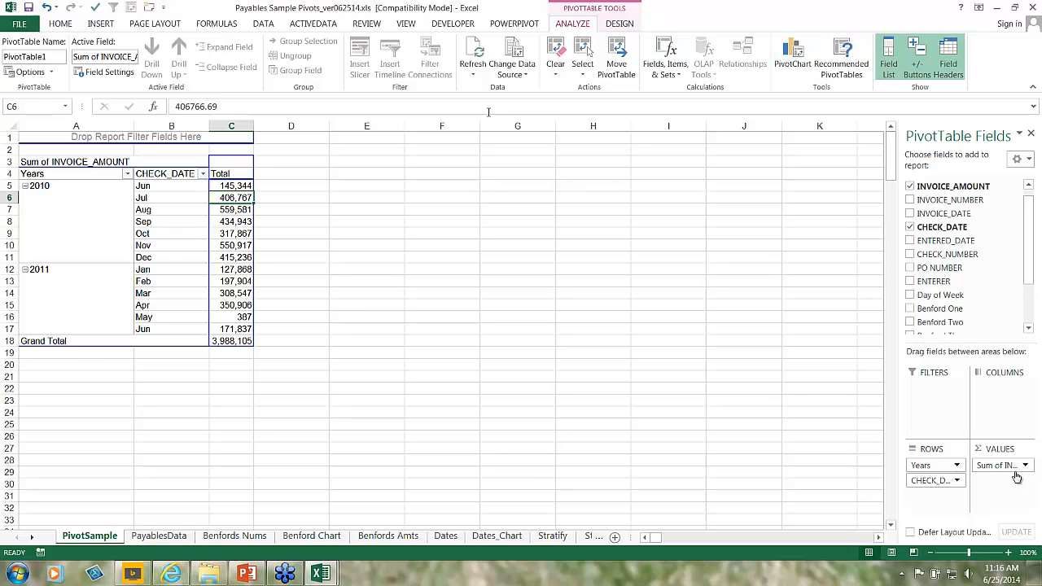
Step: Insert a 3-D Column PivotChart of the grouped invoice amounts and reposition it beside the pivot table
click(198, 198)
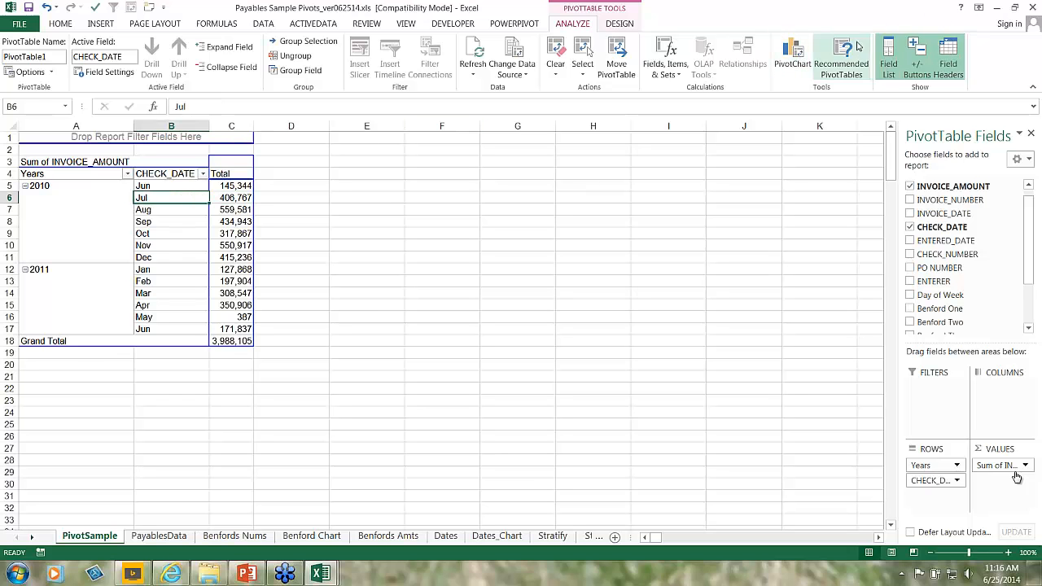
click(784, 65)
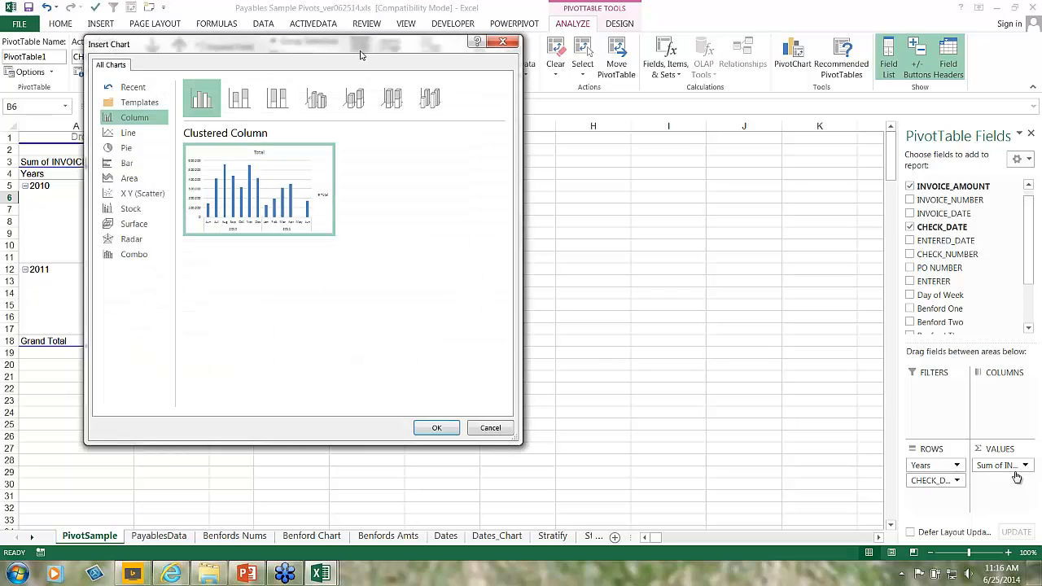
mouse_move(267, 225)
click(393, 98)
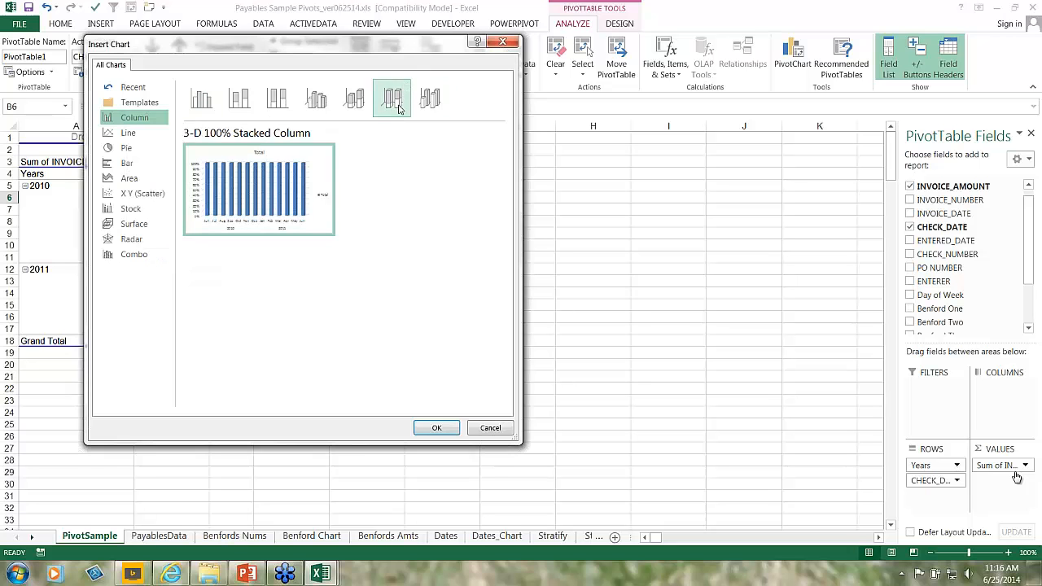
click(432, 99)
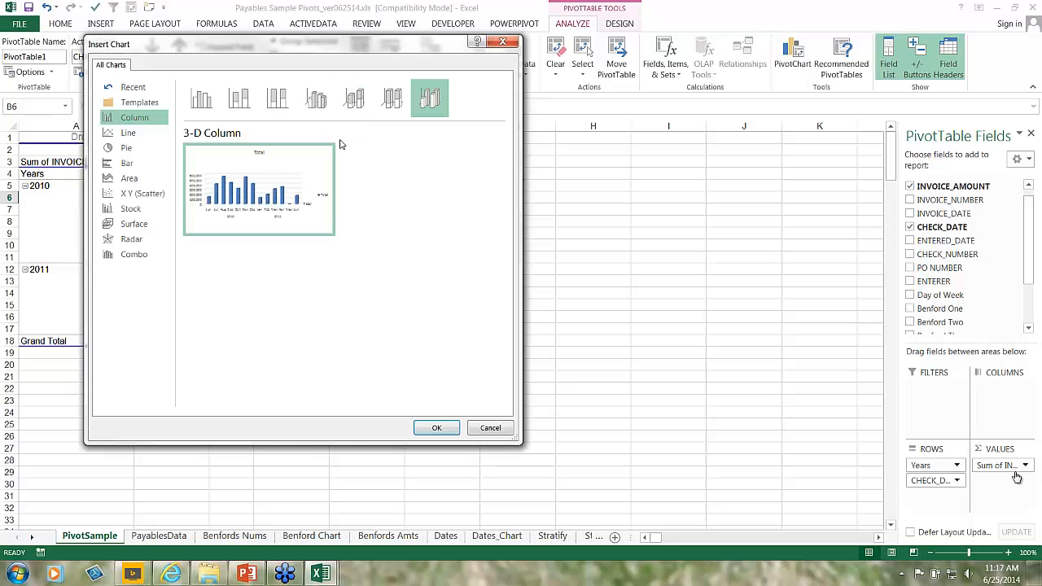
click(443, 428)
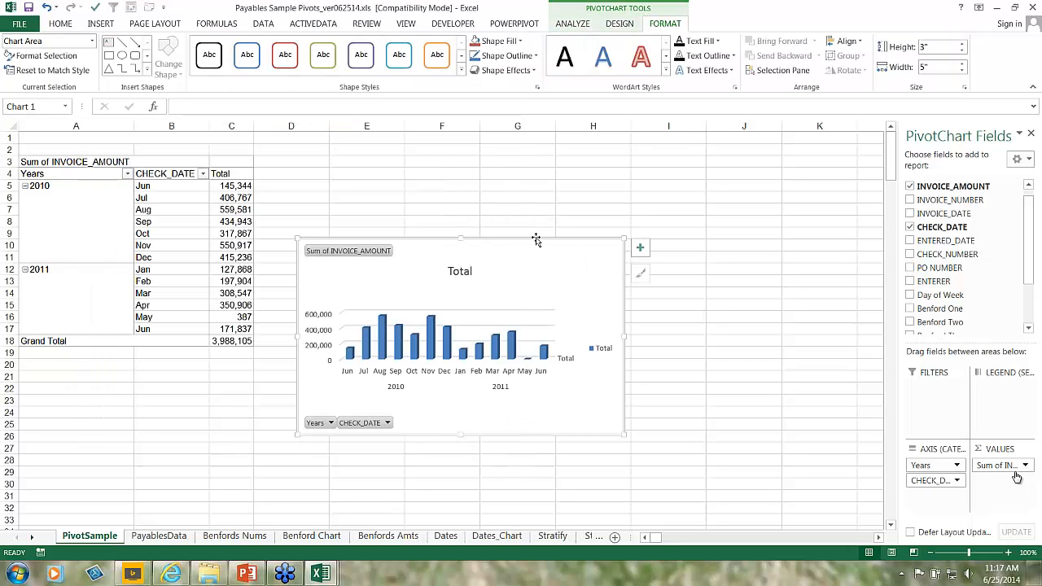
drag(534, 244, 585, 219)
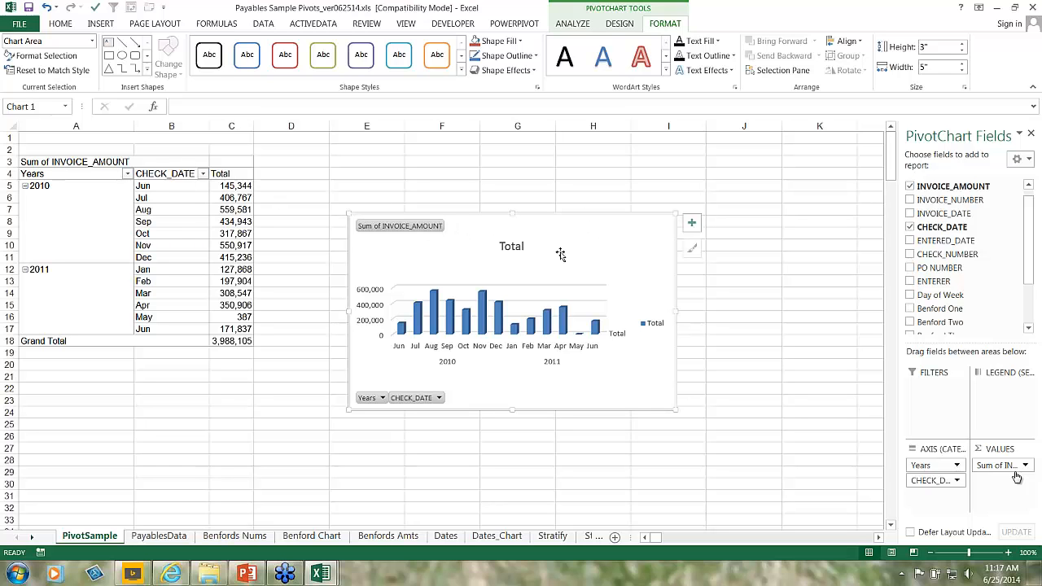
Step: Move the PivotChart to a new sheet named PivotSampleCH
right_click(597, 231)
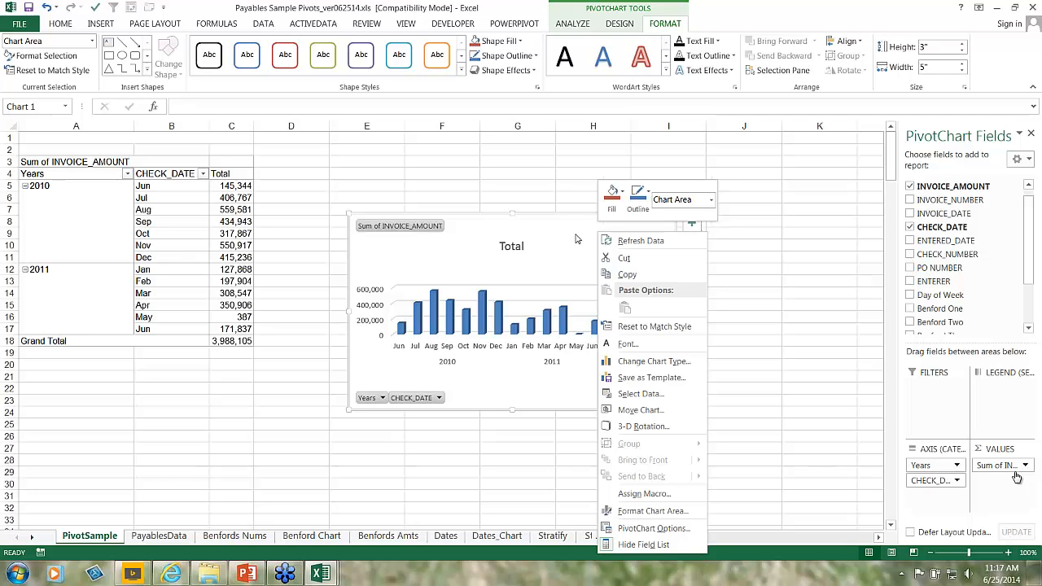
click(618, 409)
click(530, 389)
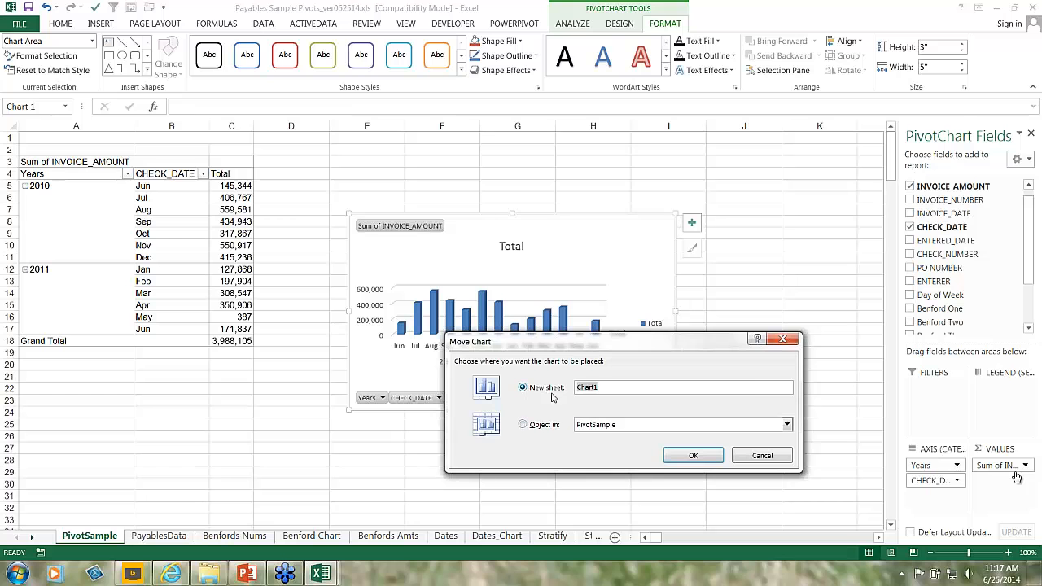
text(P)
key(Return)
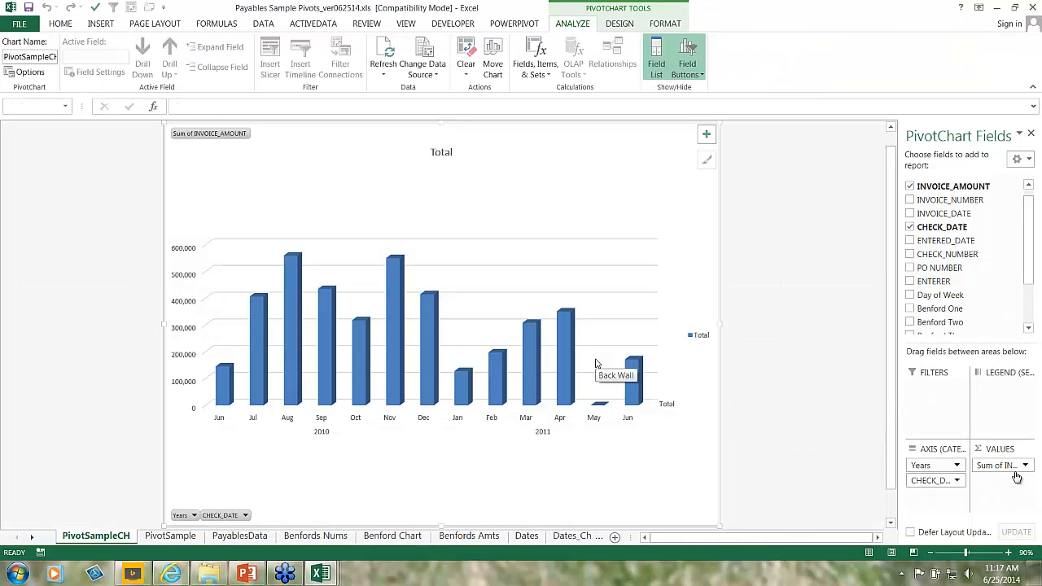
Step: Move the Years field from Rows to Columns in the PivotSample pivot and display the resulting PivotSampleCH chart
click(170, 537)
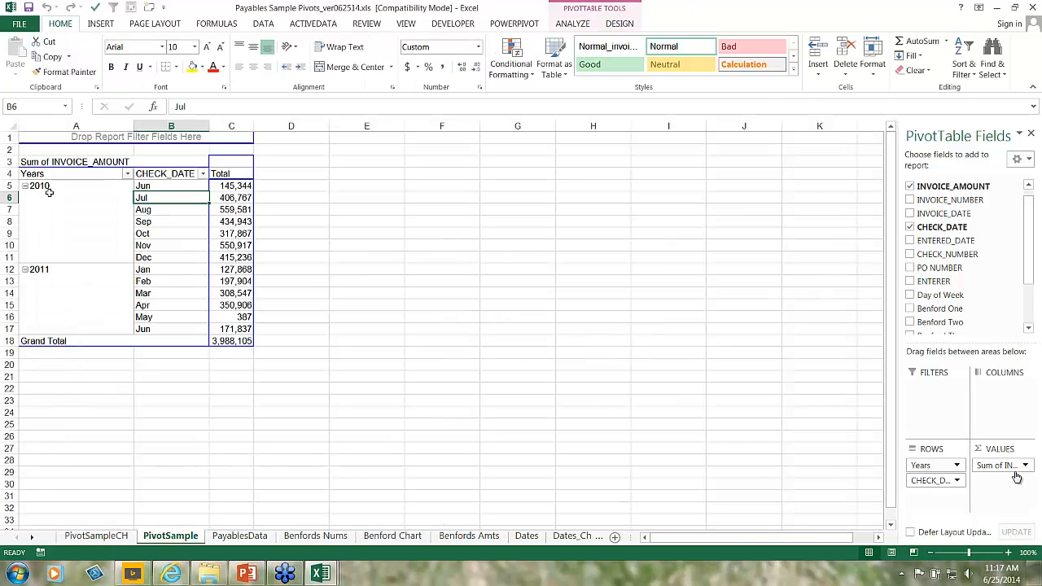
click(49, 187)
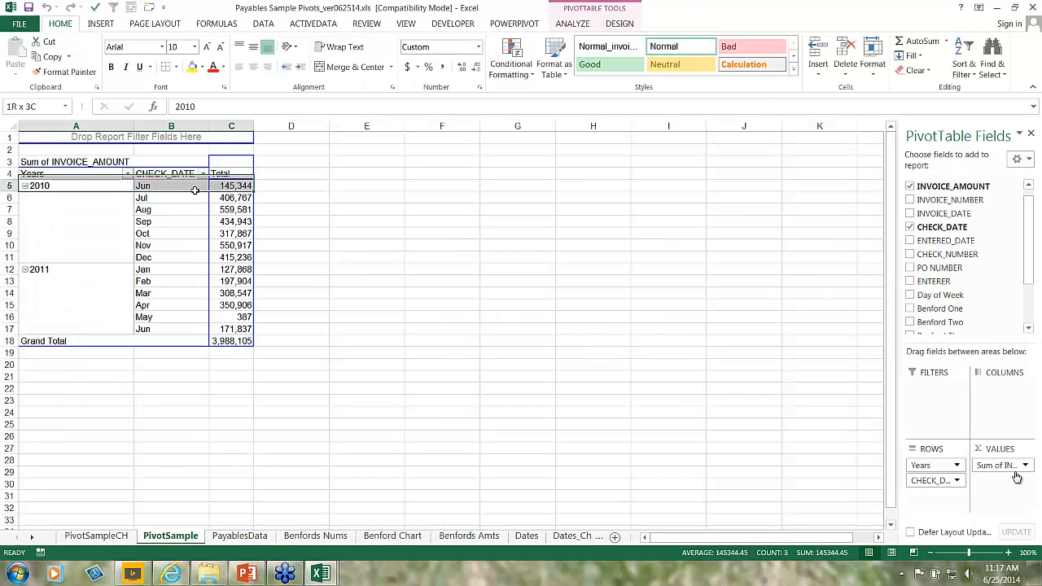
click(74, 166)
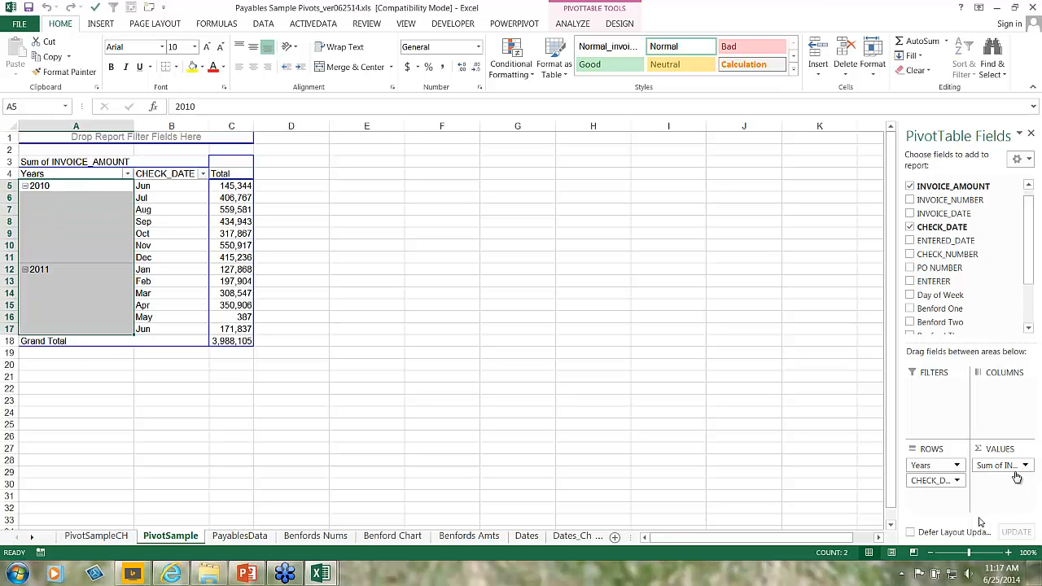
drag(921, 466, 998, 403)
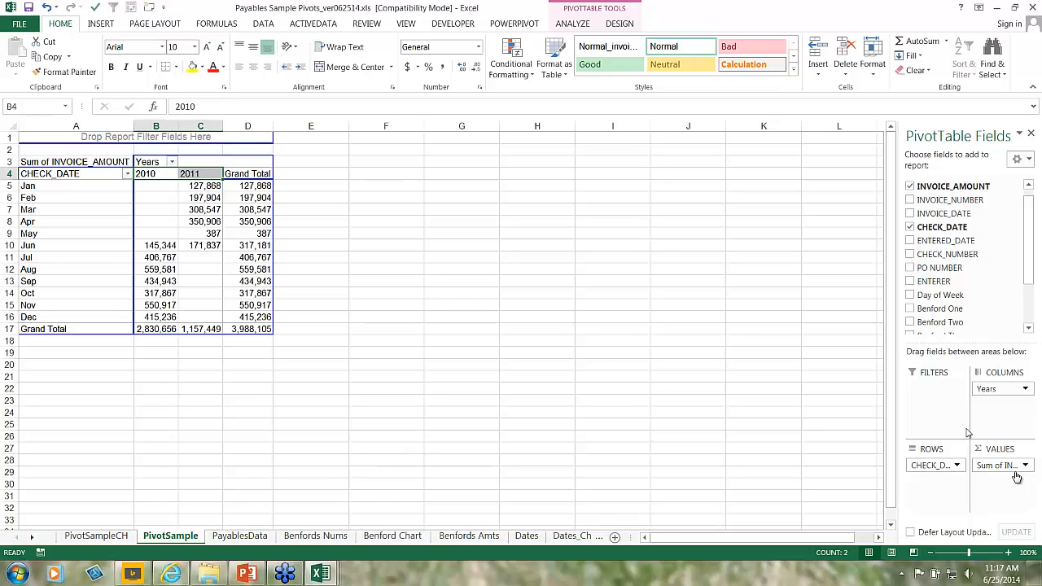
click(120, 539)
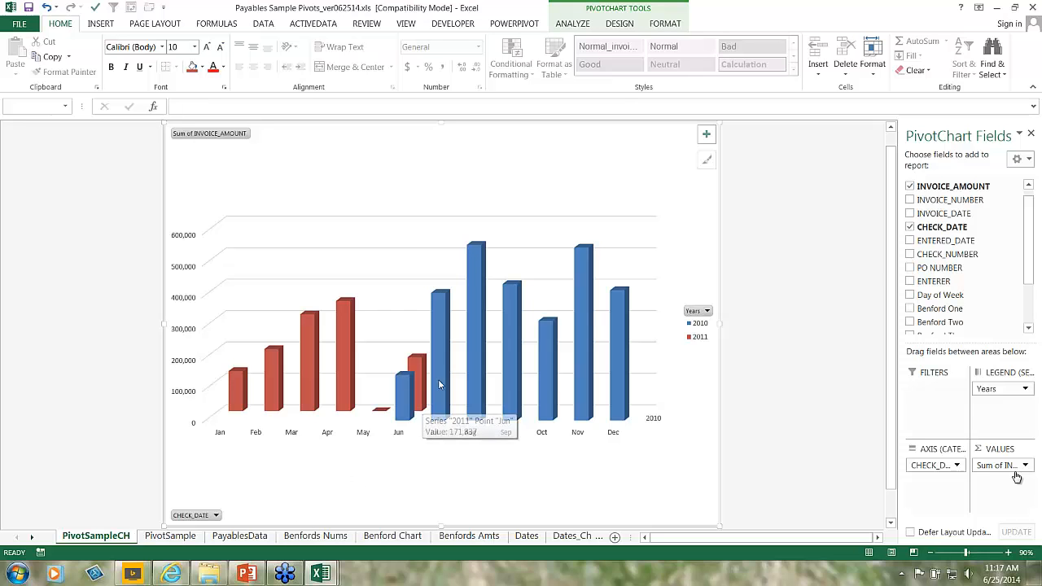
click(436, 314)
click(387, 281)
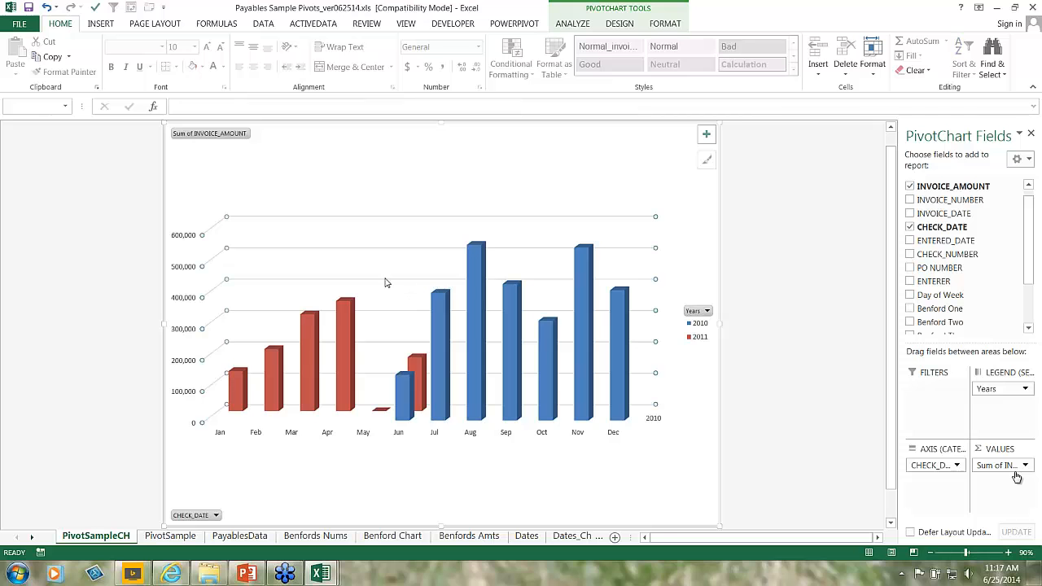
Step: Reapply the 3-D Column chart type to the PivotChart
click(629, 7)
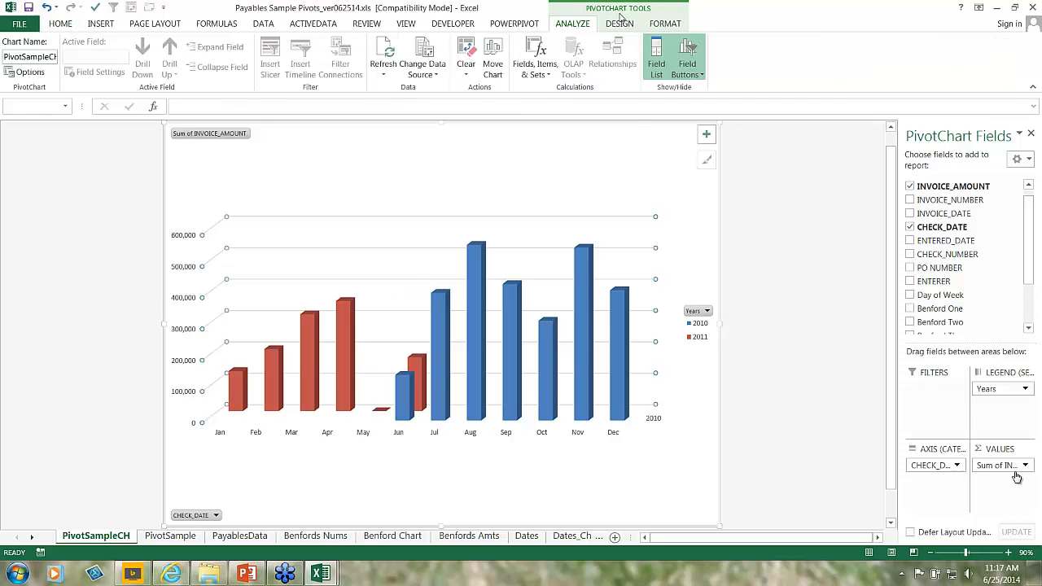
click(621, 24)
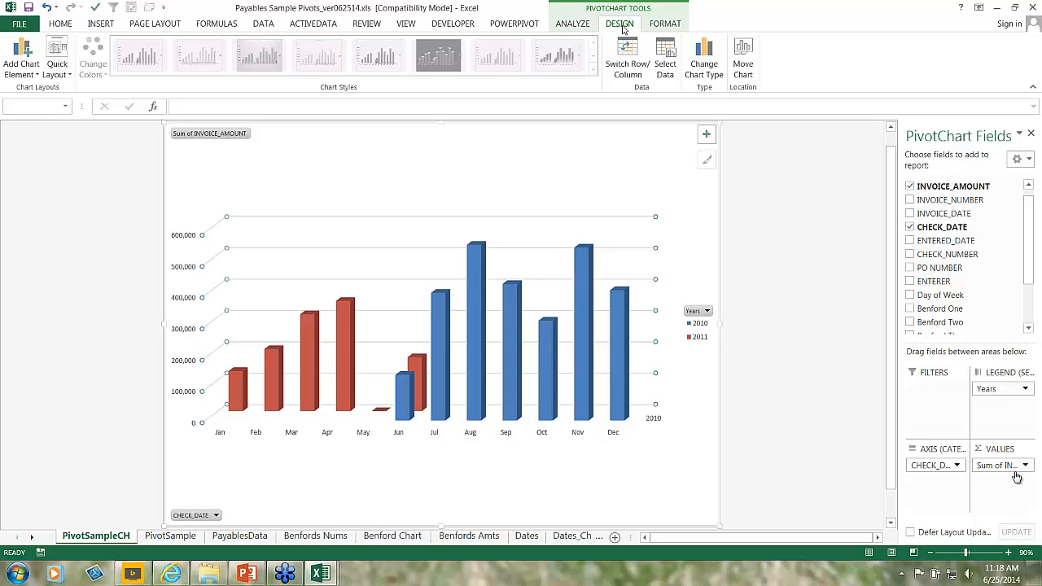
click(717, 65)
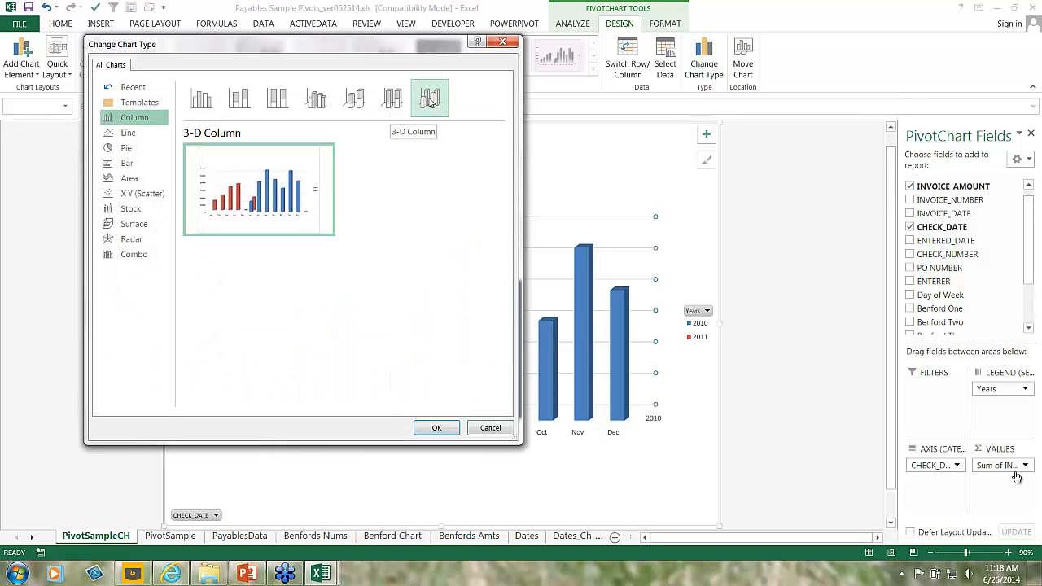
click(450, 426)
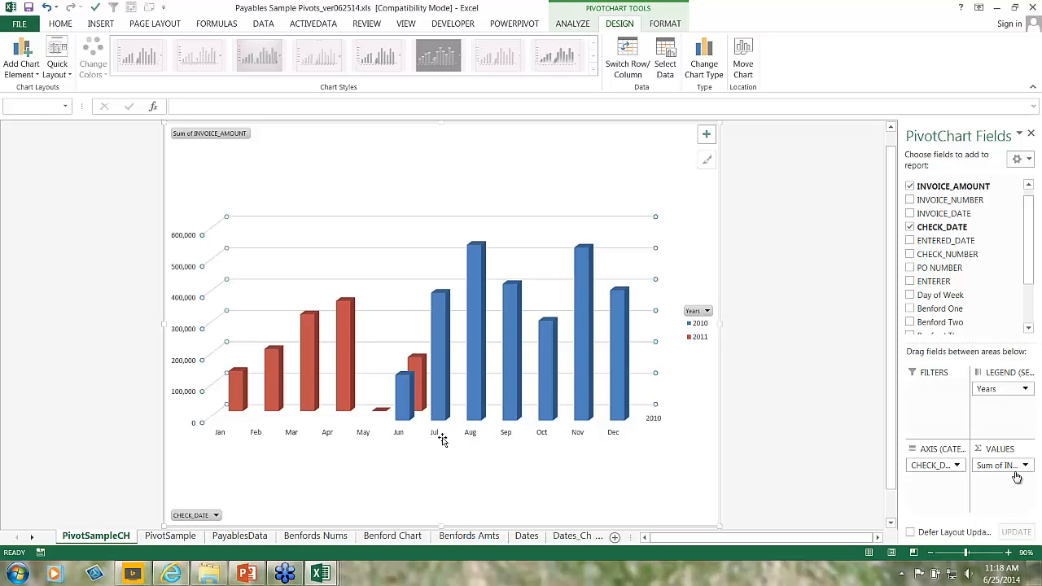
Step: Compare the monthly 2010 and 2011 columns in the PivotChart with the amounts on the PivotSample sheet
mouse_move(411, 388)
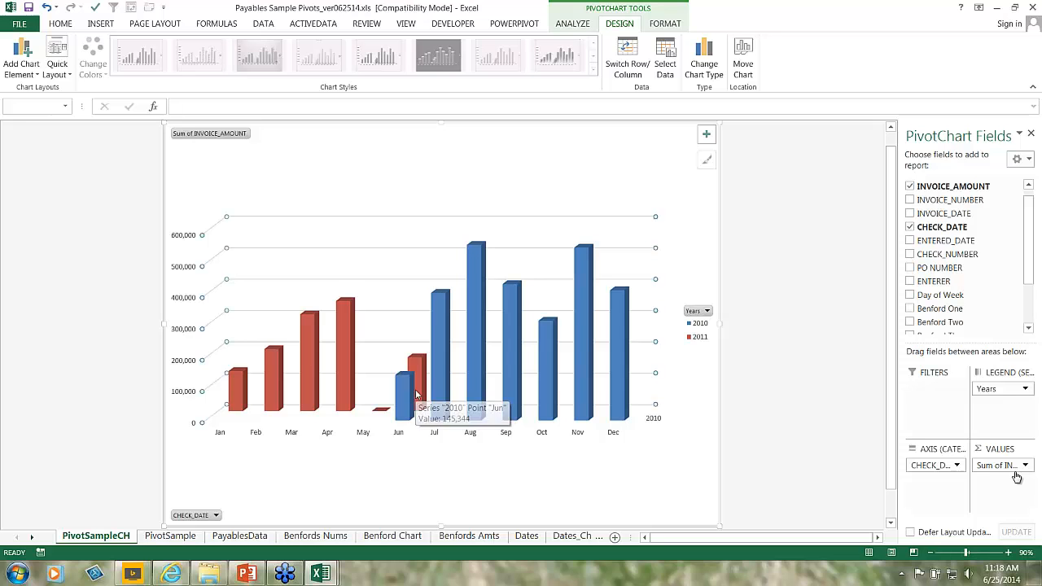
mouse_move(475, 319)
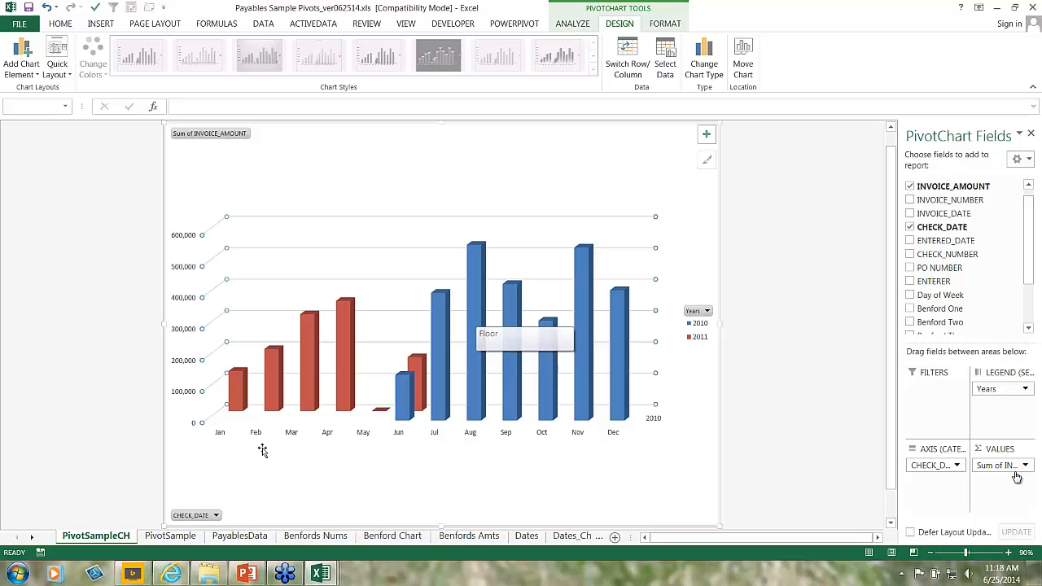
click(170, 536)
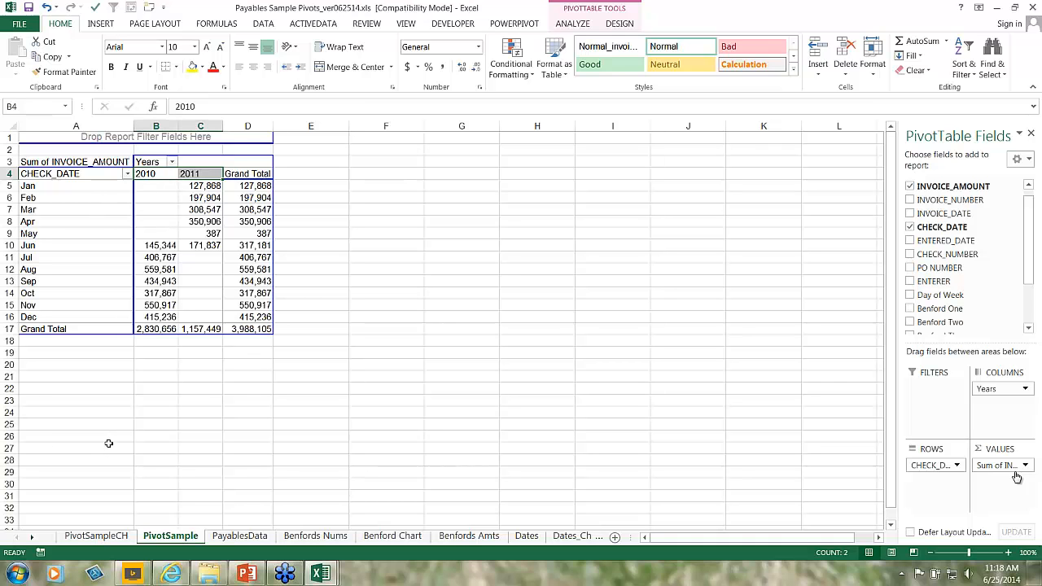
click(106, 537)
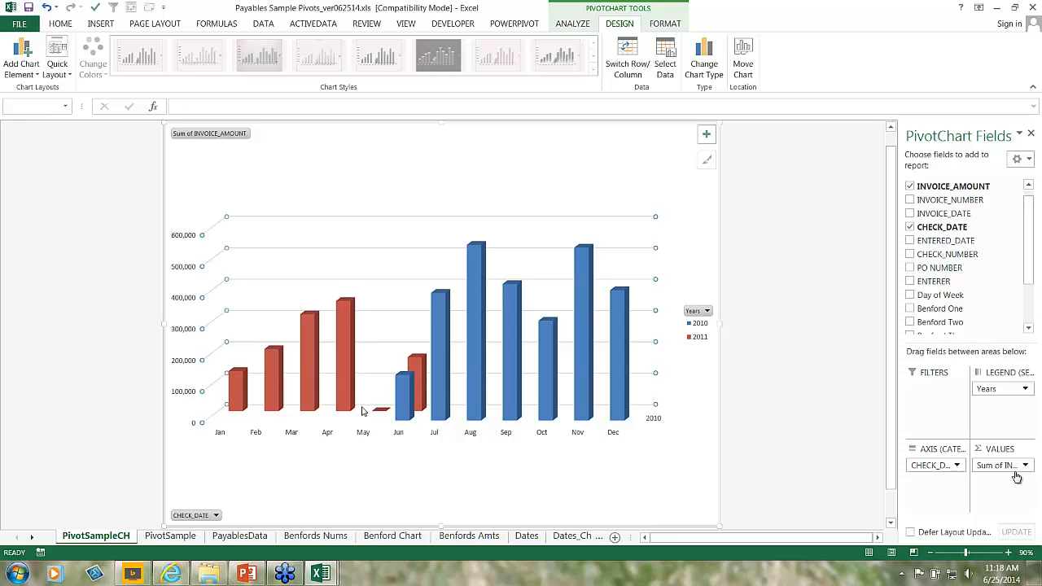
Step: Move the Years field back to Rows above CHECK_DATE on PivotSample and return to the PivotSampleCH chart
click(170, 536)
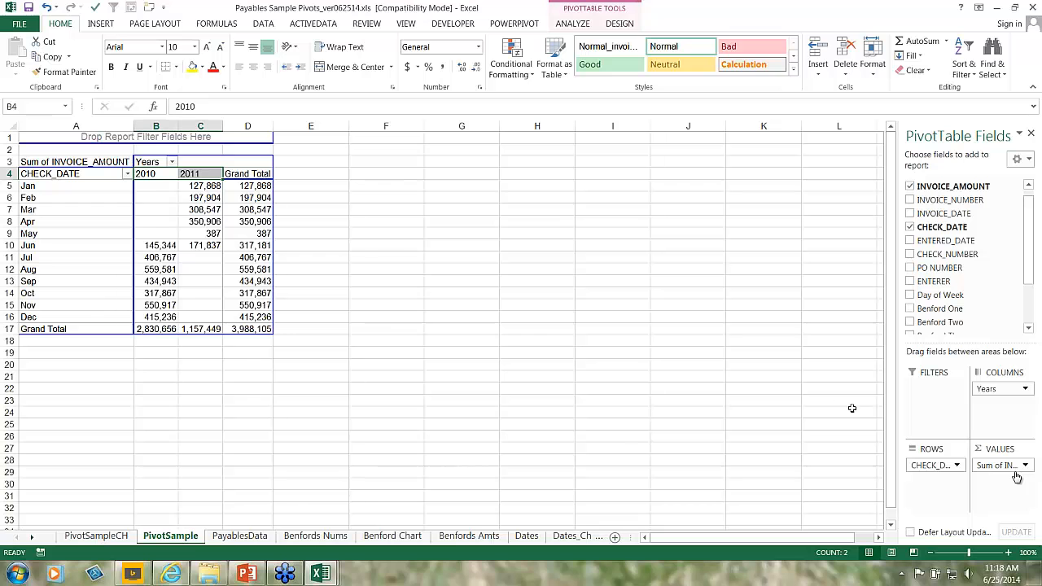
drag(1012, 387, 920, 465)
click(96, 536)
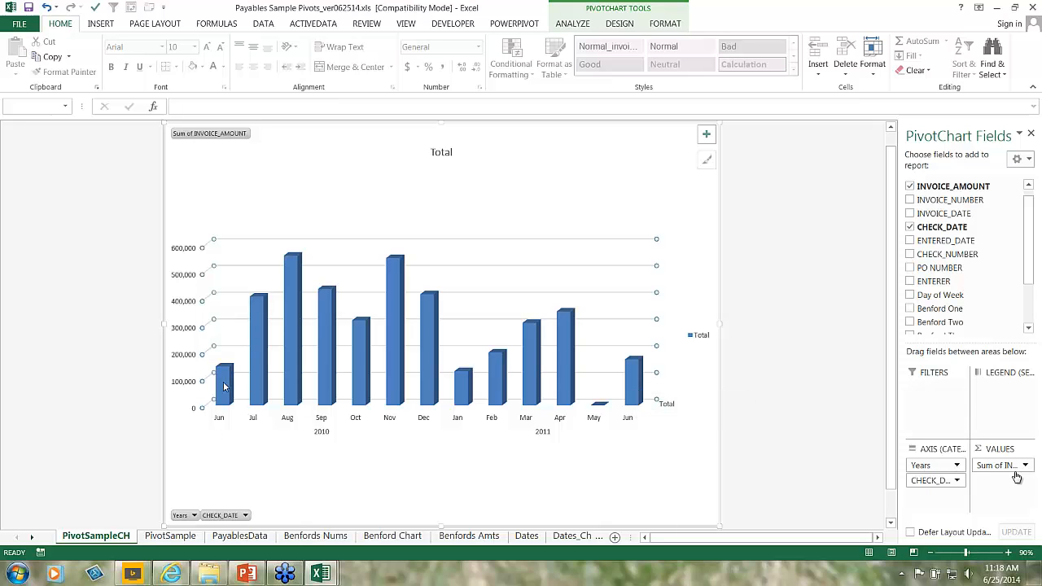
Step: Check the June 2010 and June 2011 columns in the chart and the matching amounts on PivotSample
mouse_move(224, 389)
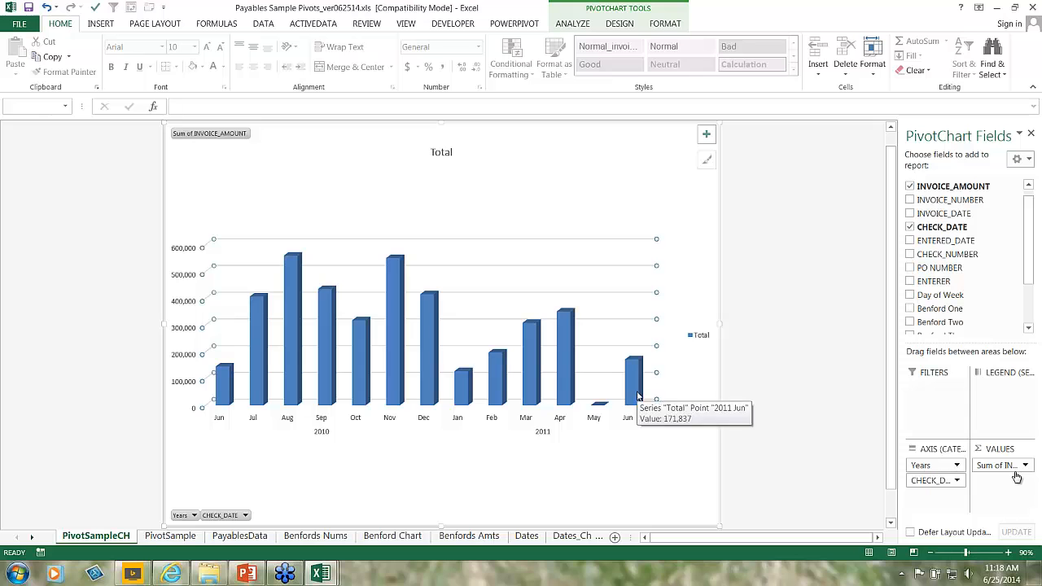
mouse_move(232, 406)
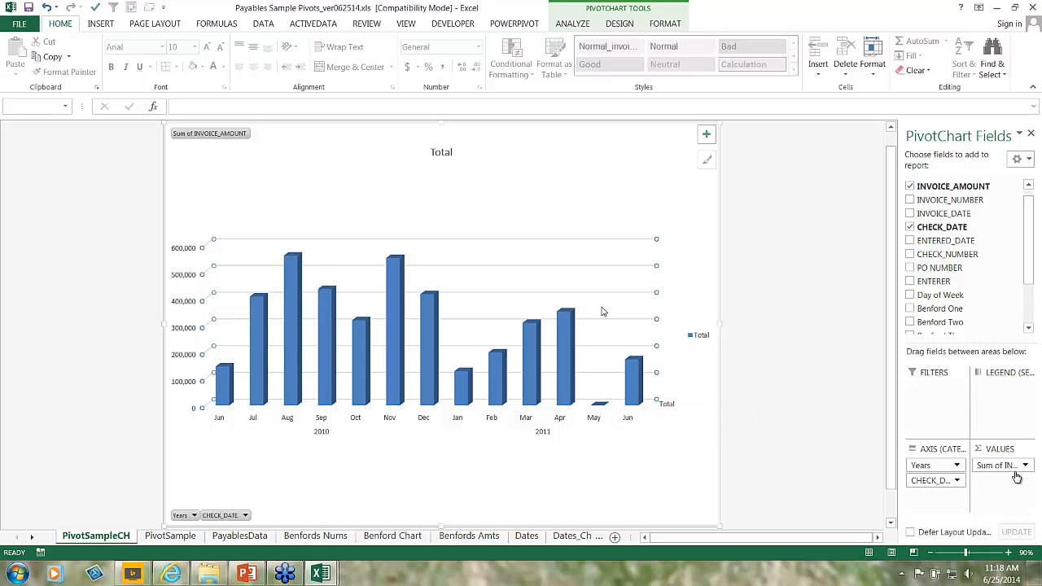
click(186, 536)
mouse_move(225, 206)
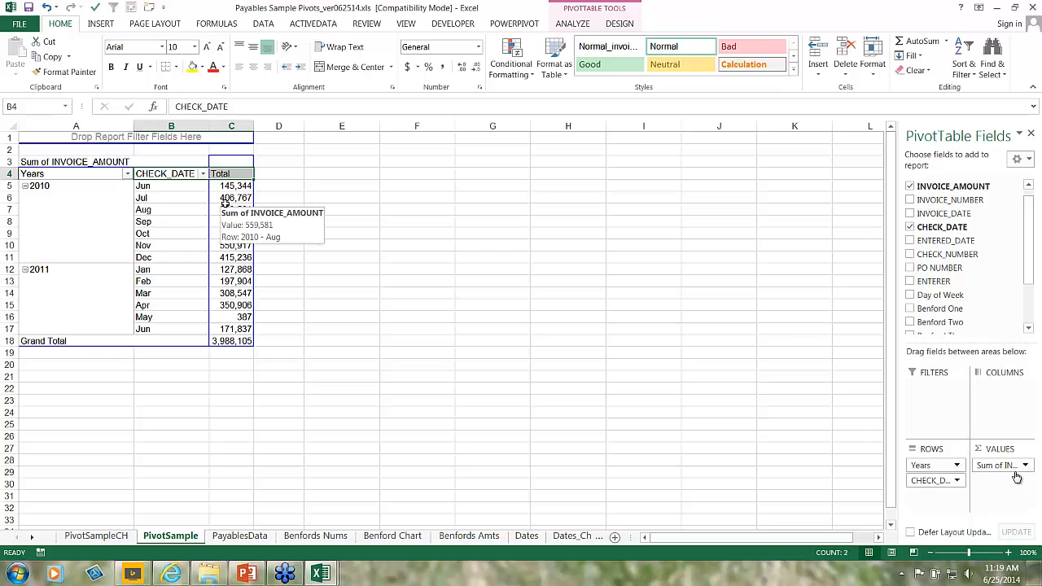
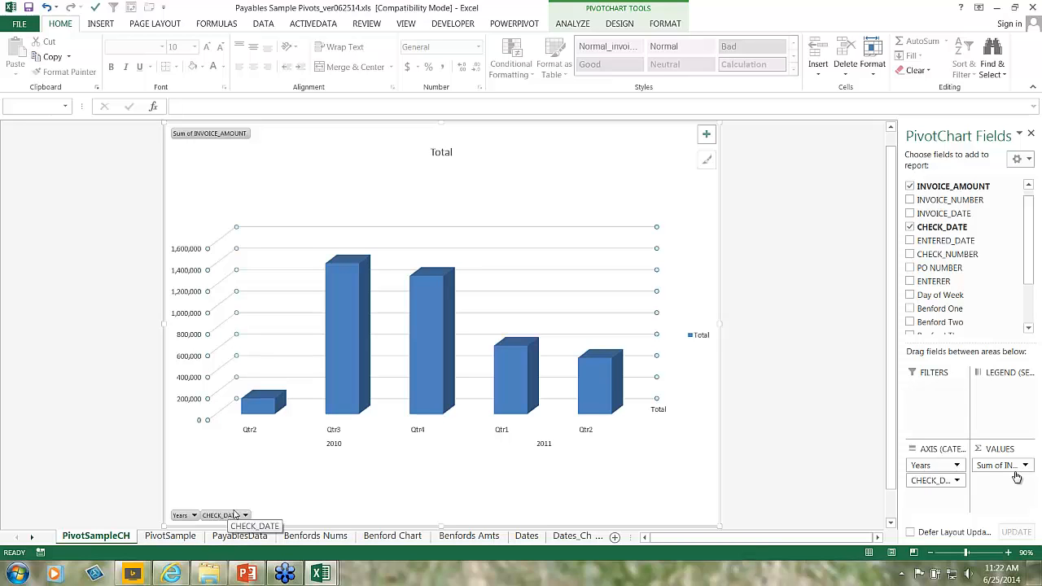
Step: Inspect the WEEKDAY formula in the Day of Week column of the PayablesData sheet
click(184, 540)
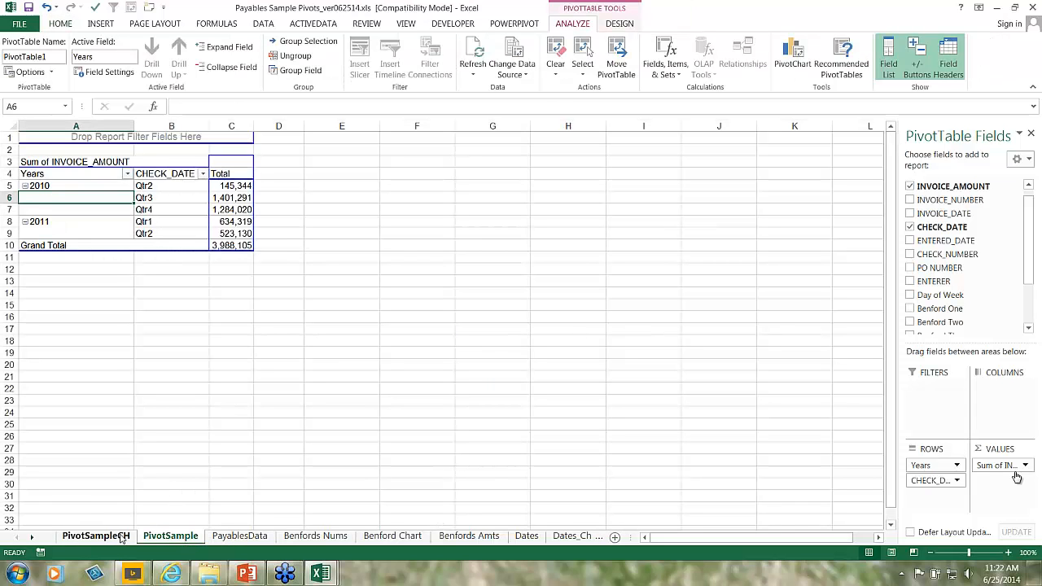
click(223, 540)
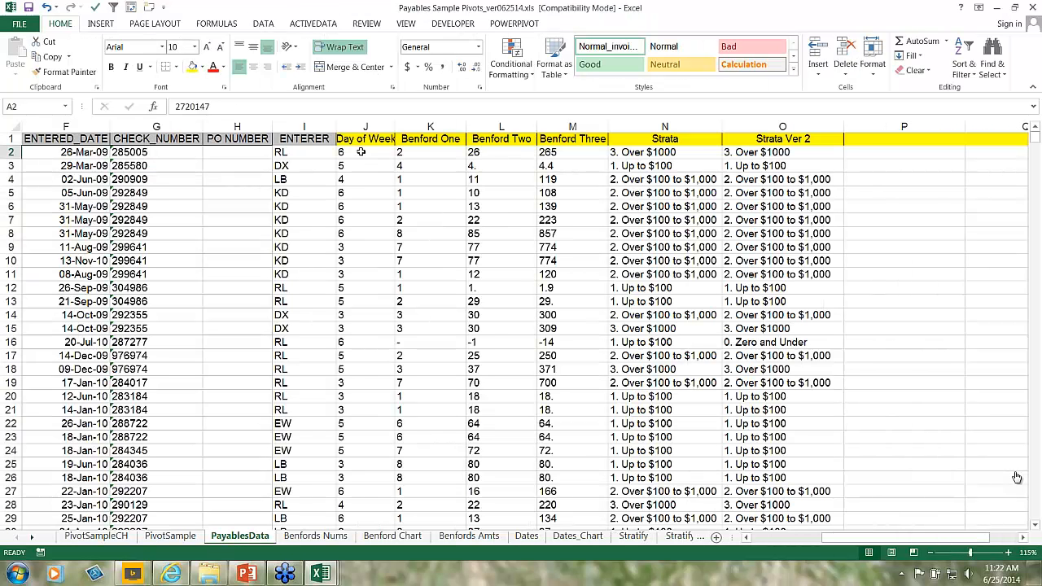
click(361, 152)
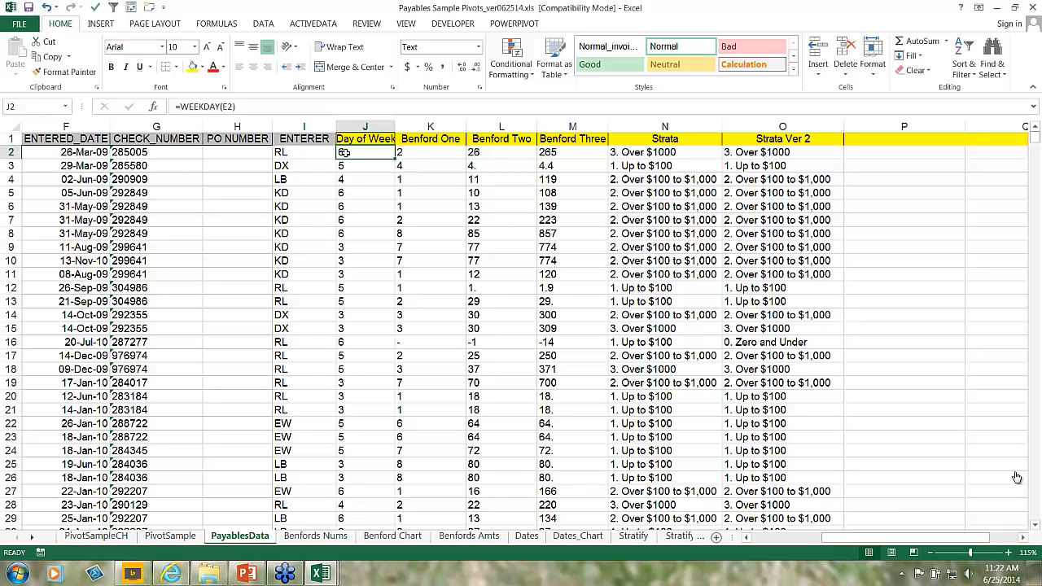
mouse_move(365, 127)
mouse_down()
mouse_move(668, 129)
mouse_move(366, 141)
mouse_up()
click(357, 150)
Step: Inspect the nested IF formula in the Strata column and the VLOOKUP formula in the Strata Ver 2 column
click(637, 152)
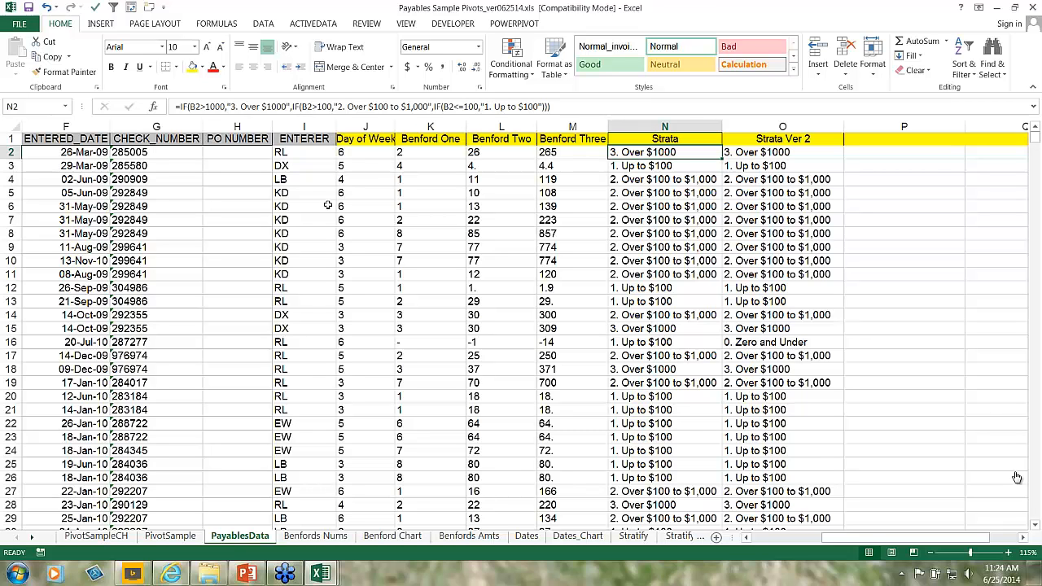
key(Right)
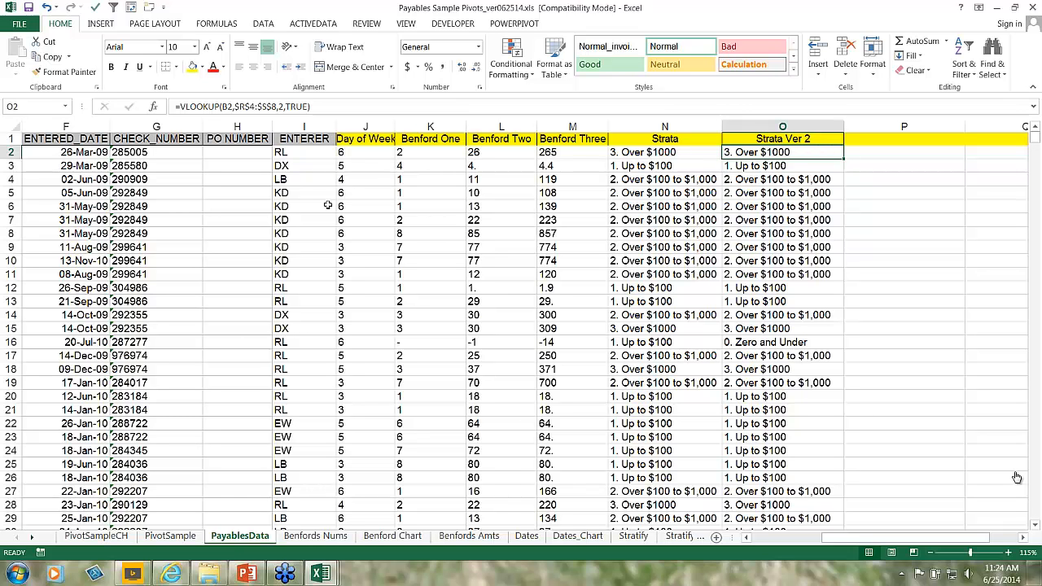
click(325, 25)
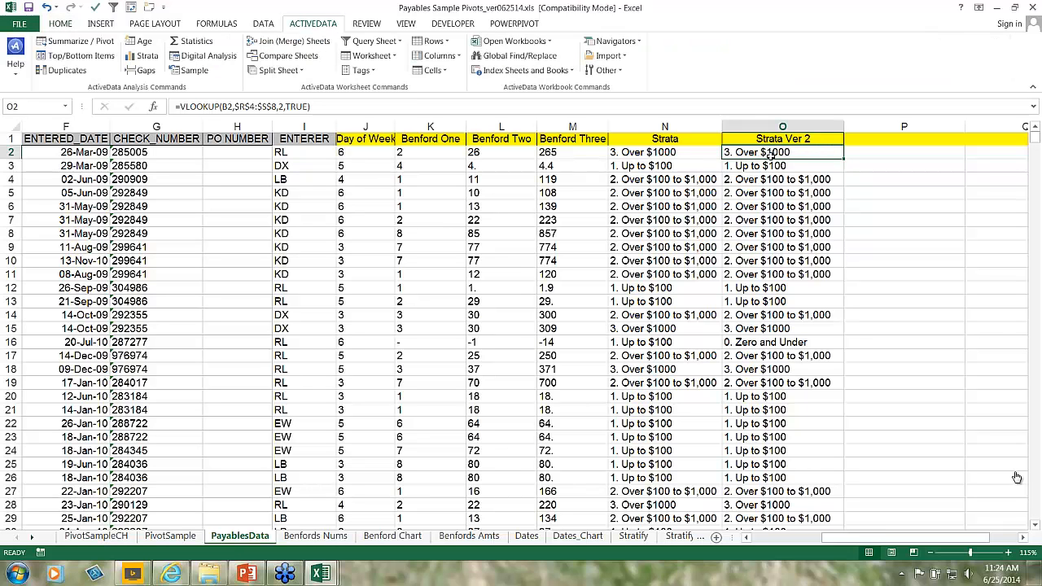
Step: Examine the strata lookup table in R4:S8 that the Strata Ver 2 VLOOKUP formula refers to
key(Right)
key(Right)
key(Right)
key(Right)
key(Right)
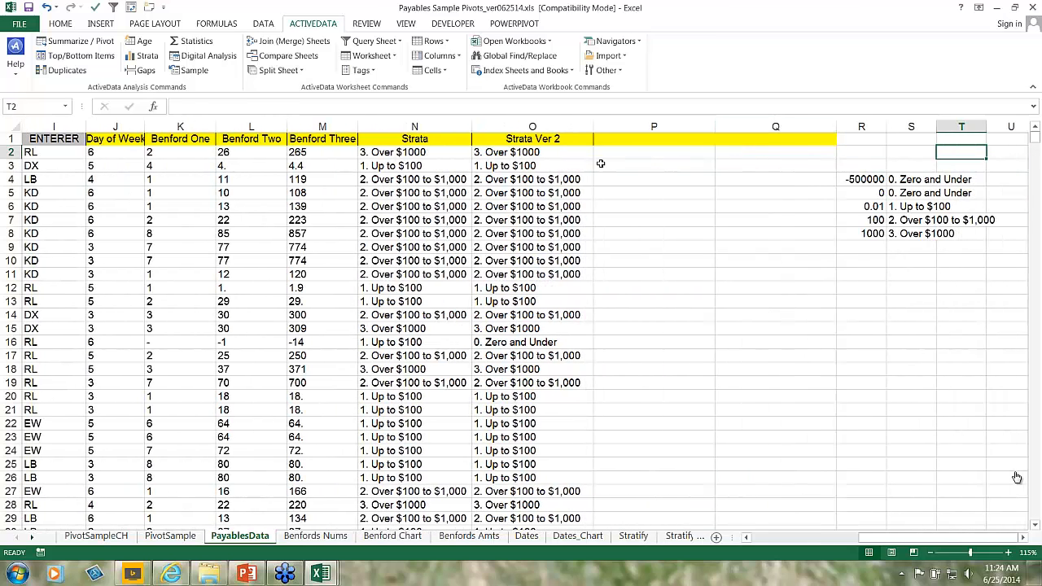
click(544, 155)
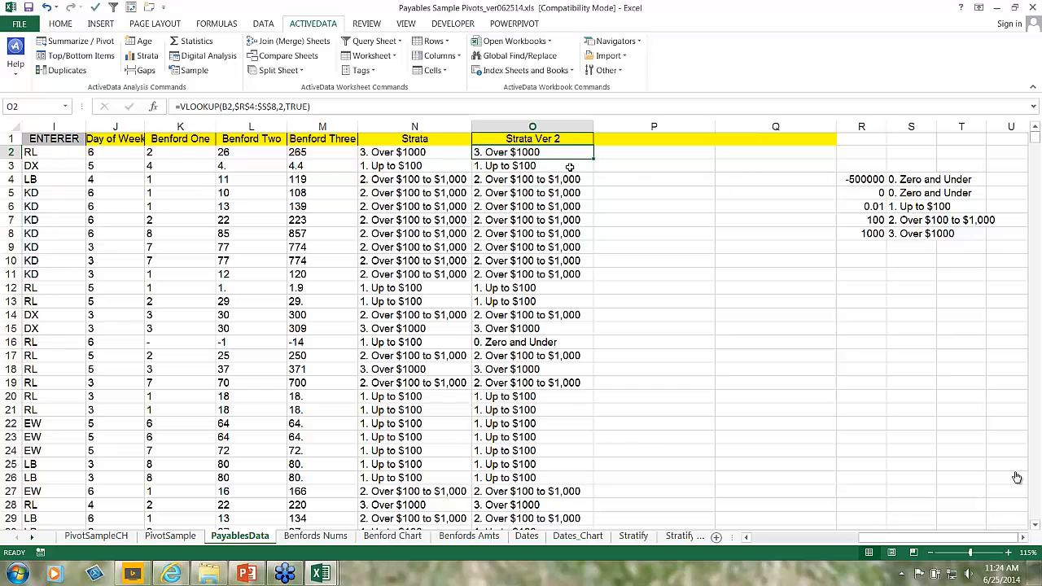
click(811, 203)
key(Right)
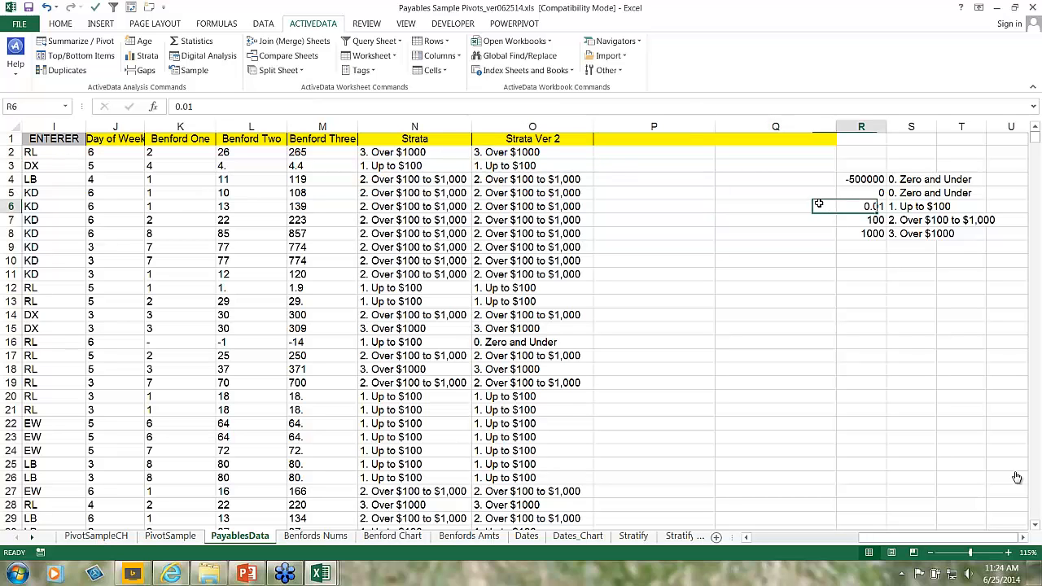
key(Right)
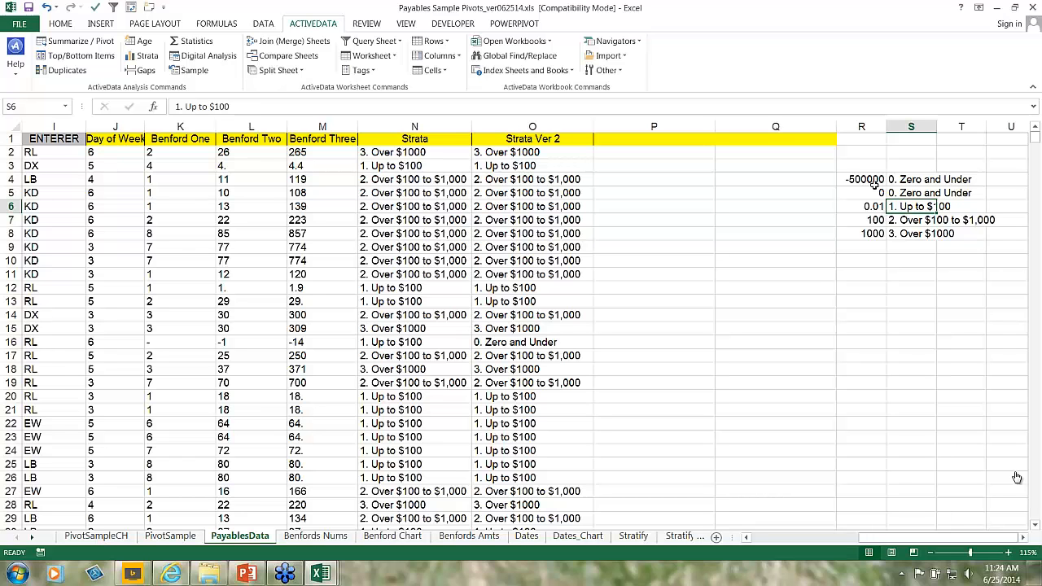
drag(871, 179, 877, 234)
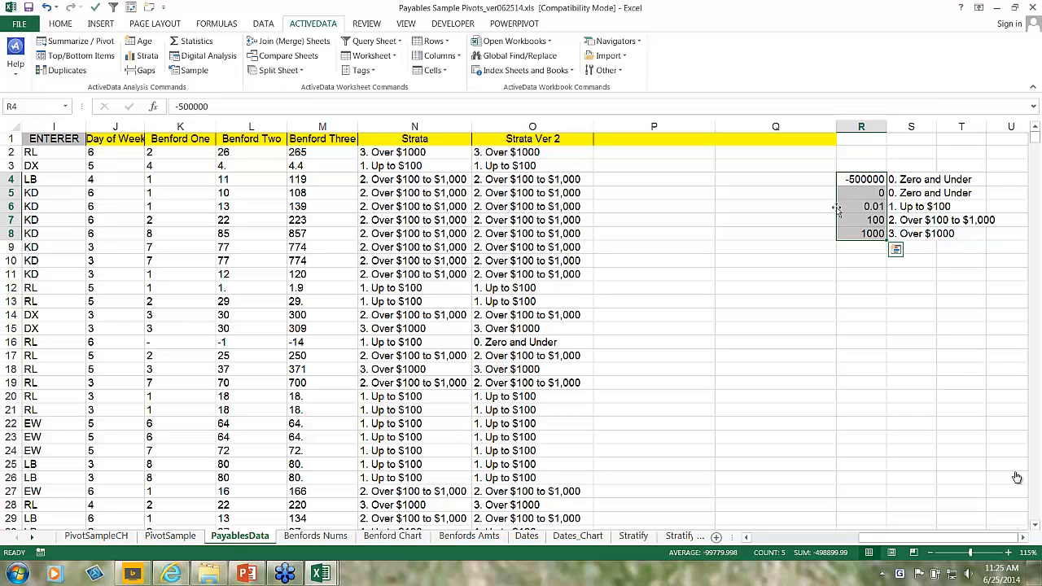
click(505, 155)
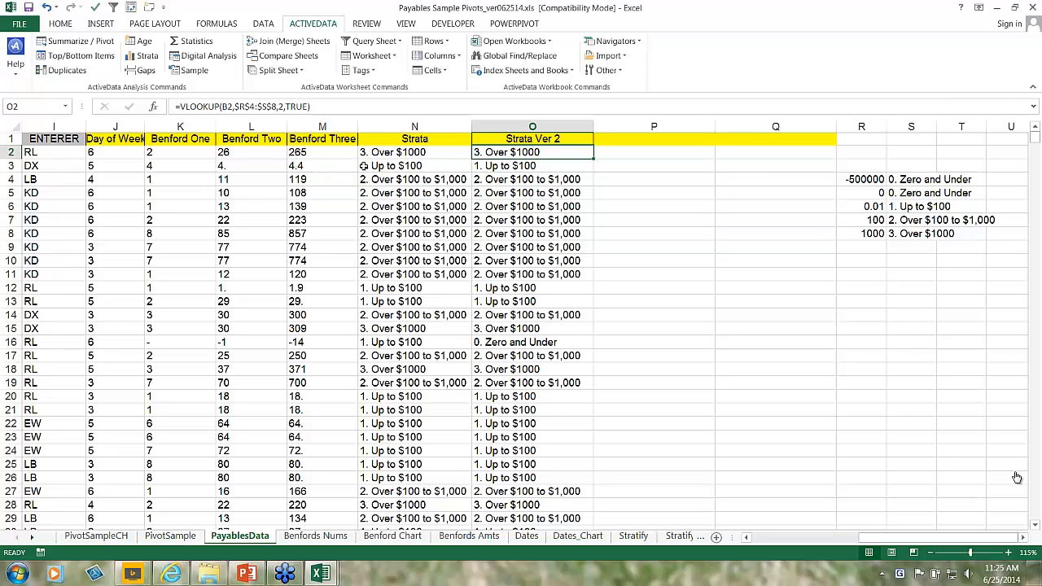
Step: Enter a sample enterer lookup row with the initials RL in Q13 and the person's full name in R13, and select both cells
click(42, 154)
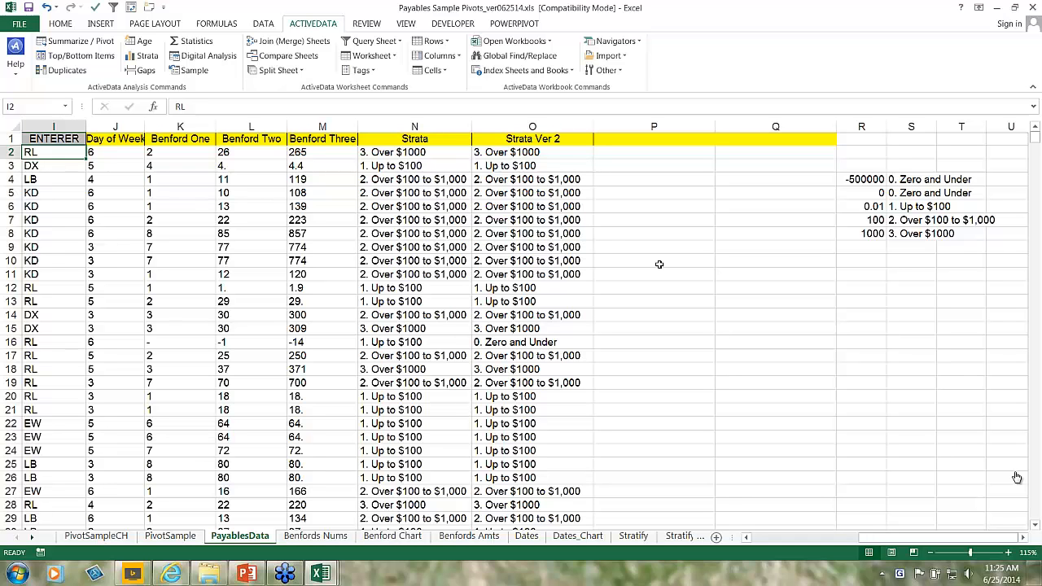
click(744, 299)
text(RL)
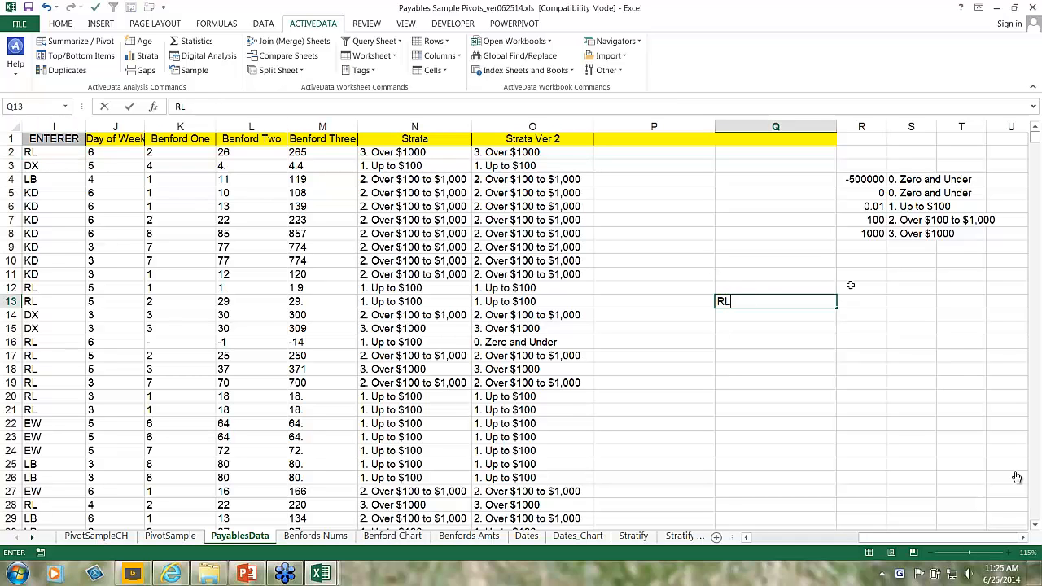
key(Tab)
text(Rich Lanza)
key(Down)
key(Up)
key(Left)
key(shift+Right)
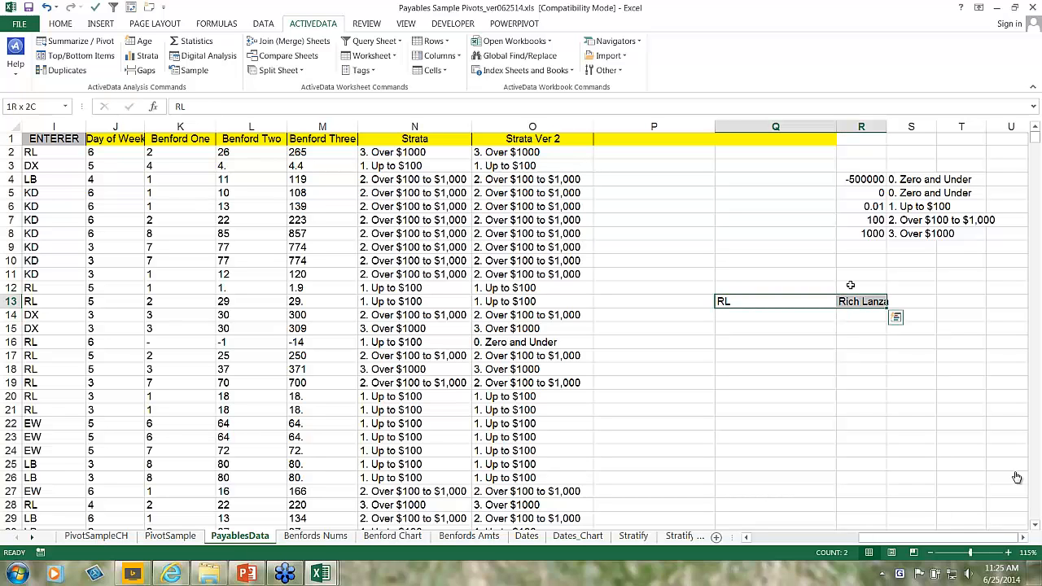
Step: Clear the sample enterer row in Q13:R13 and open the function arguments of the VLOOKUP in O2
key(Delete)
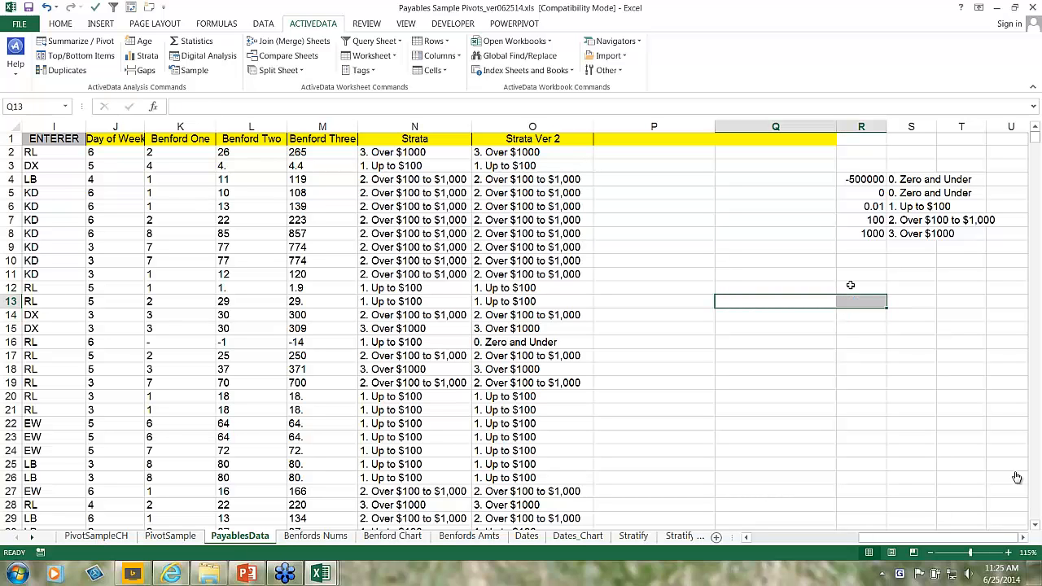
click(522, 156)
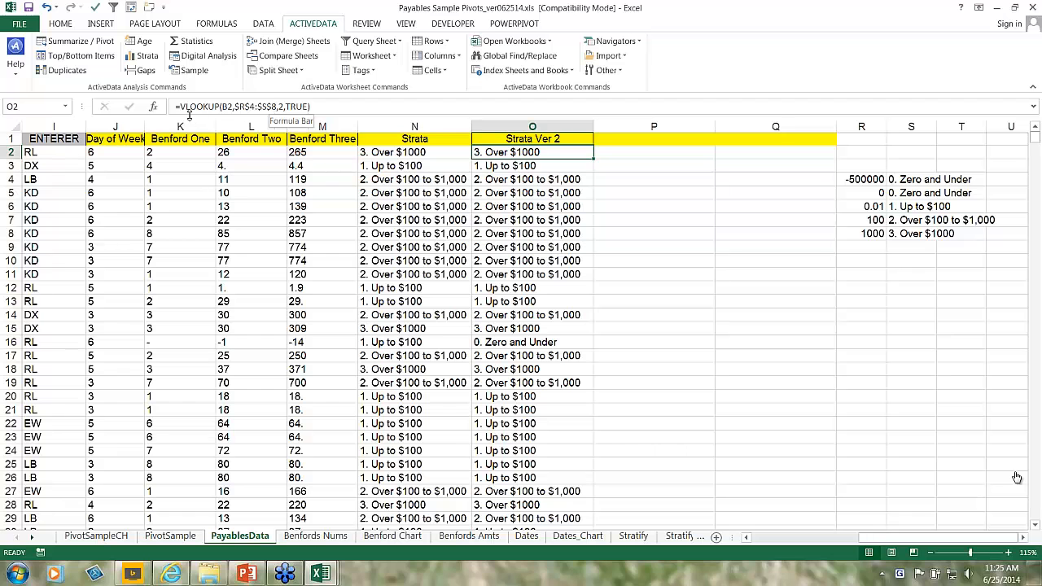
click(154, 107)
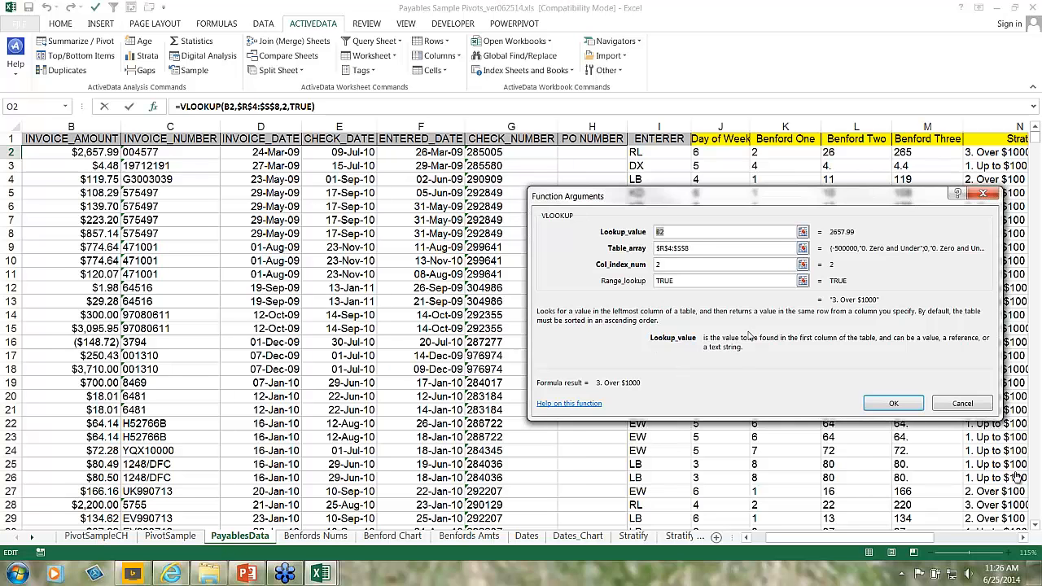
Step: Reselect R4:S8 as the VLOOKUP table array and make it an absolute reference, $R$4:$S$8
click(803, 249)
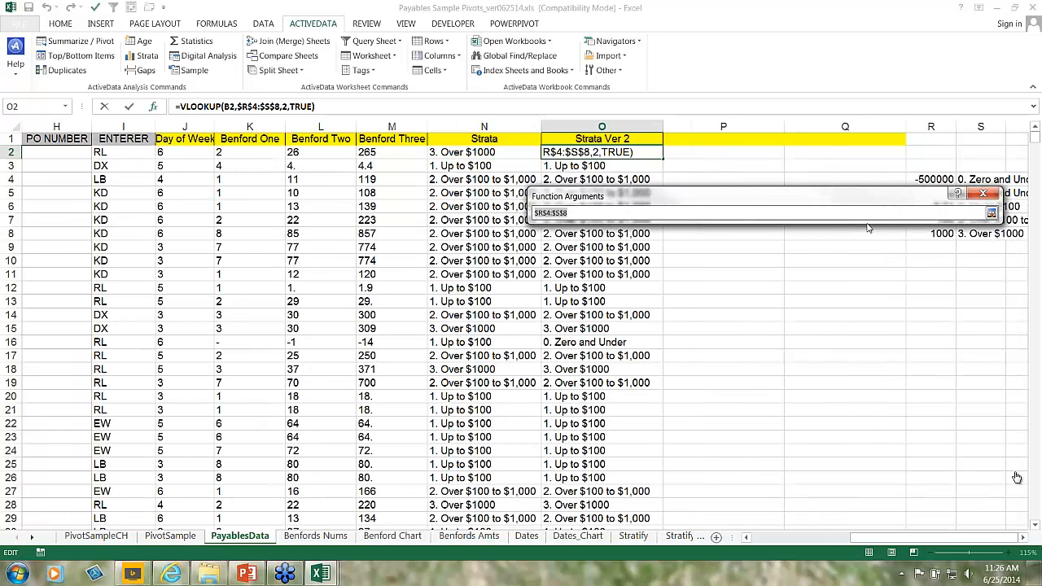
drag(931, 179, 970, 234)
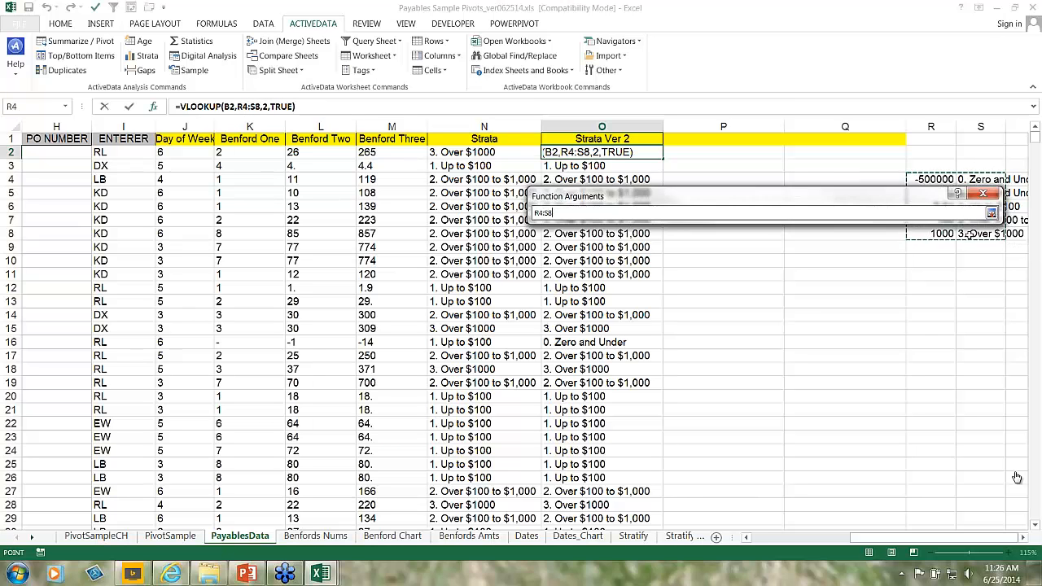
click(952, 198)
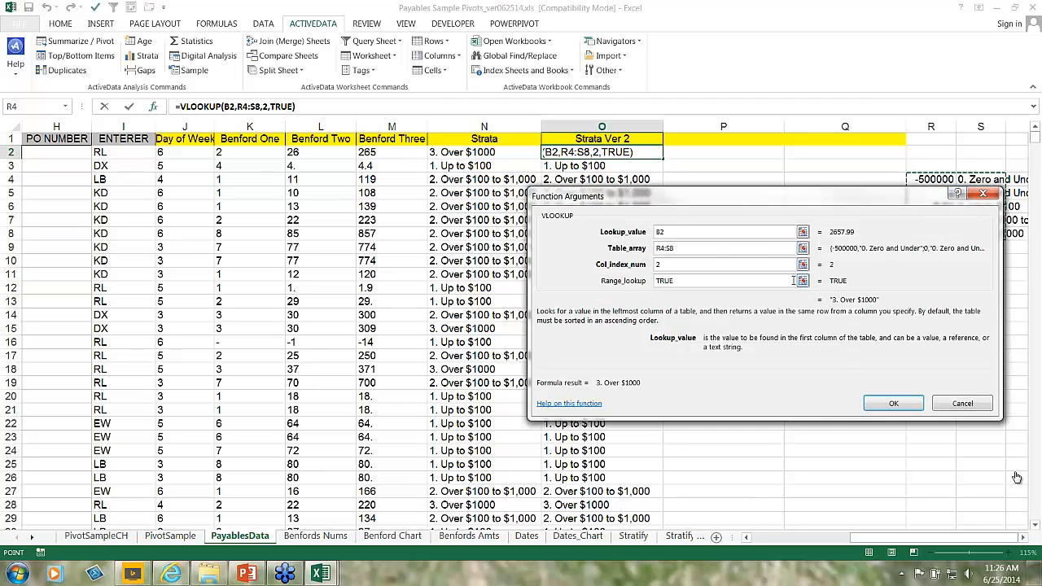
click(663, 249)
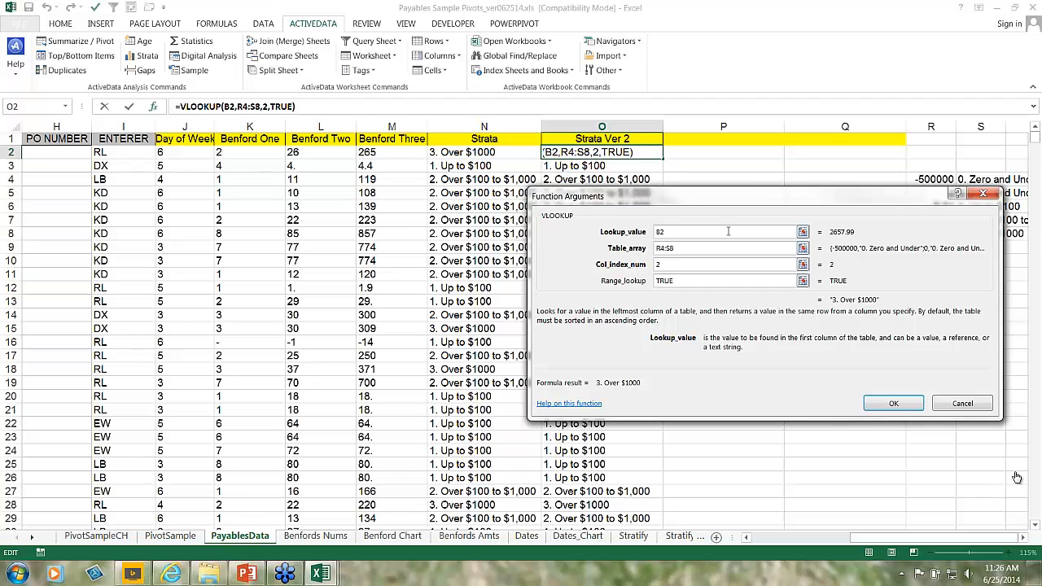
key(F4)
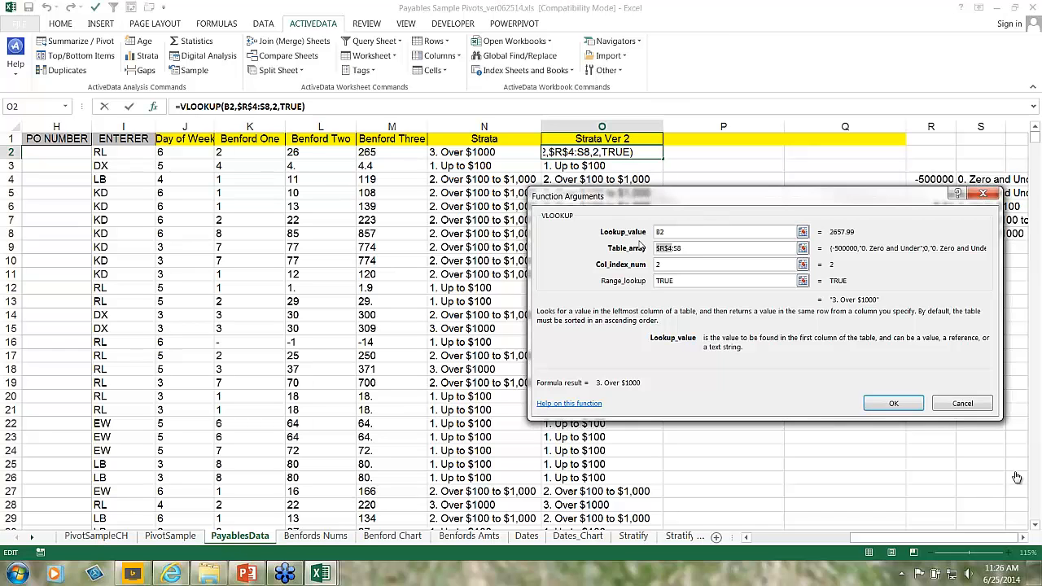
click(685, 251)
key(F4)
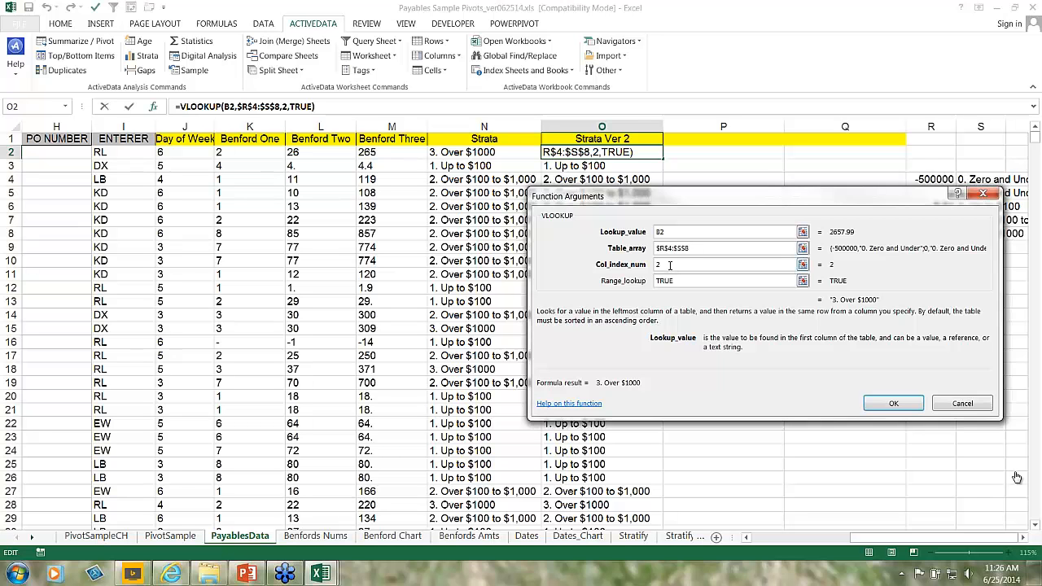
Step: Review the Range_lookup argument and accept the VLOOKUP arguments for O2 with it kept at TRUE
drag(711, 206, 516, 149)
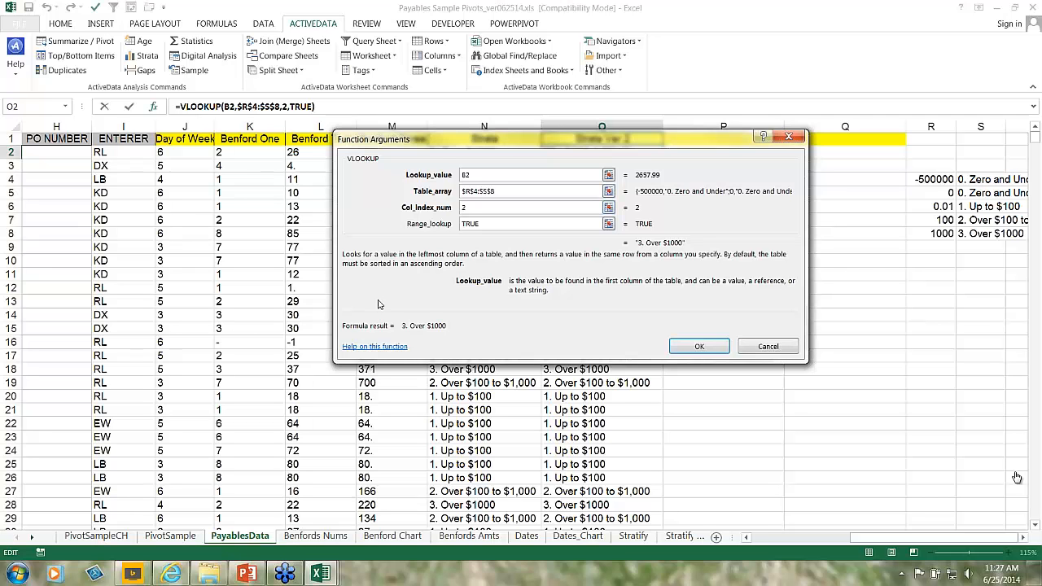
click(483, 224)
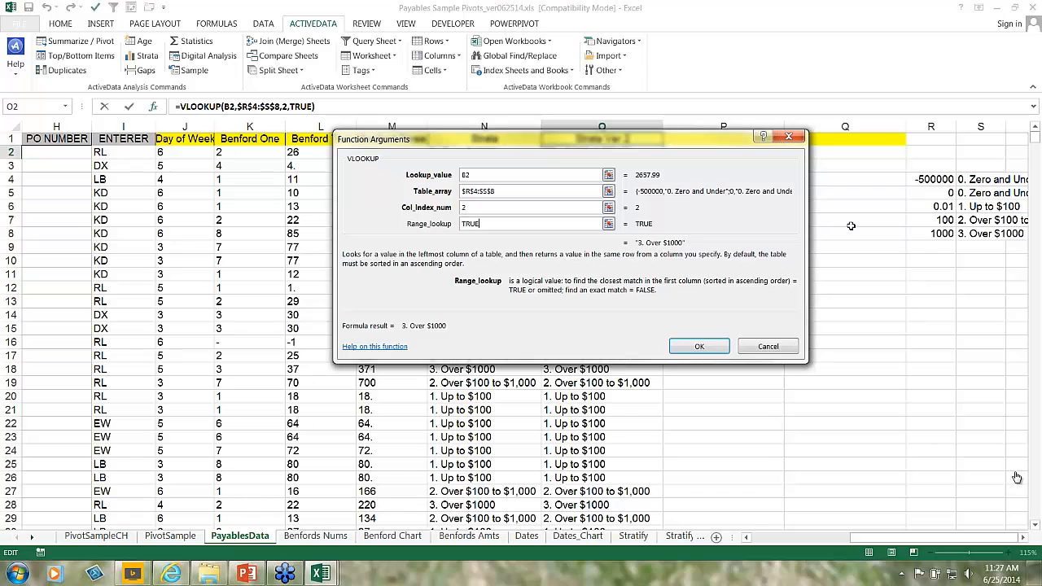
click(698, 347)
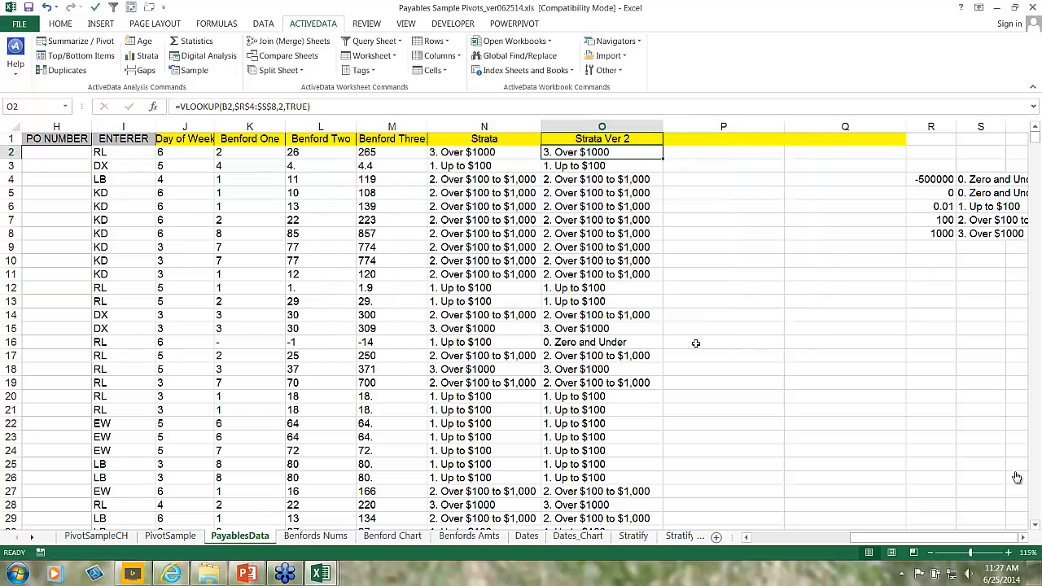
Step: Examine the 0.01 and 100 thresholds and the matching strata labels in rows 6 and 7 of the lookup table
click(947, 207)
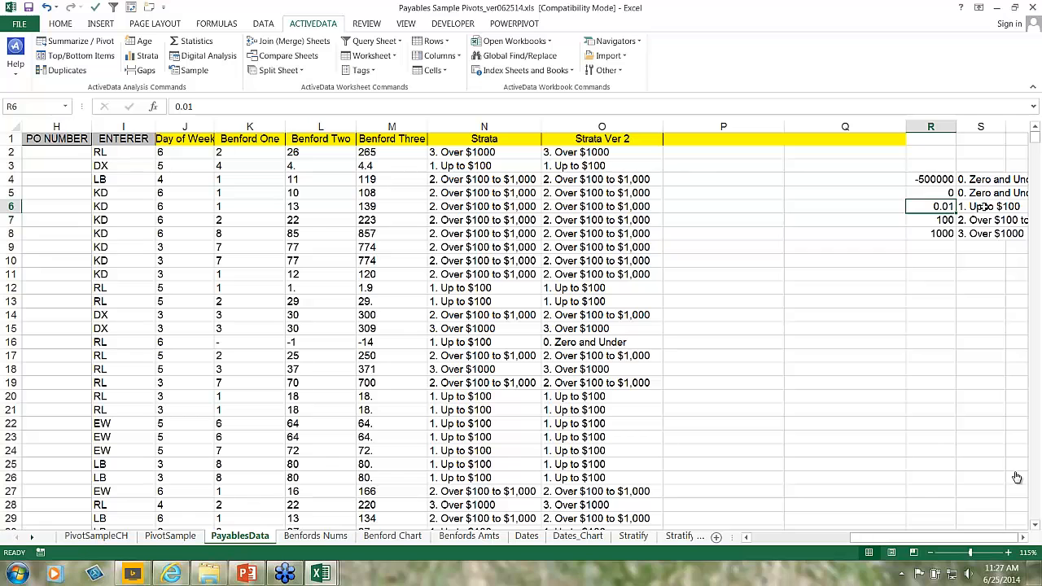
click(943, 220)
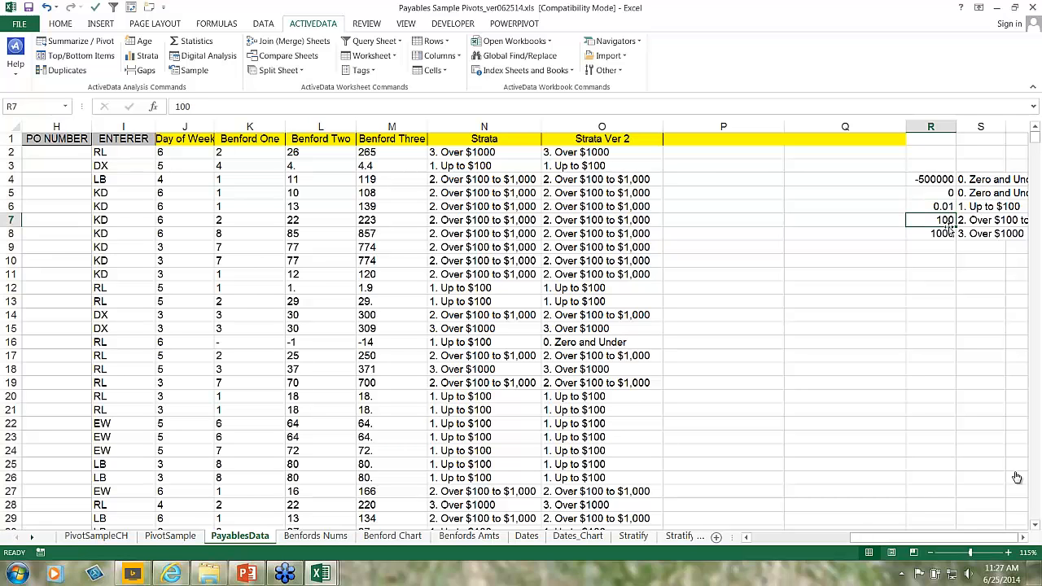
click(991, 208)
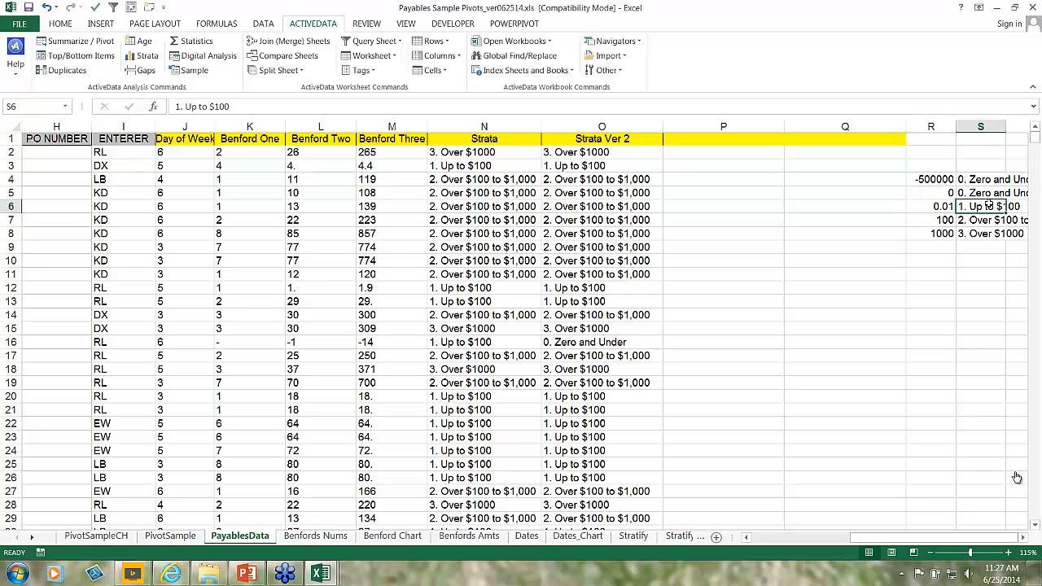
key(Right)
key(Right)
key(Right)
key(Right)
key(Right)
key(Right)
key(Right)
key(Right)
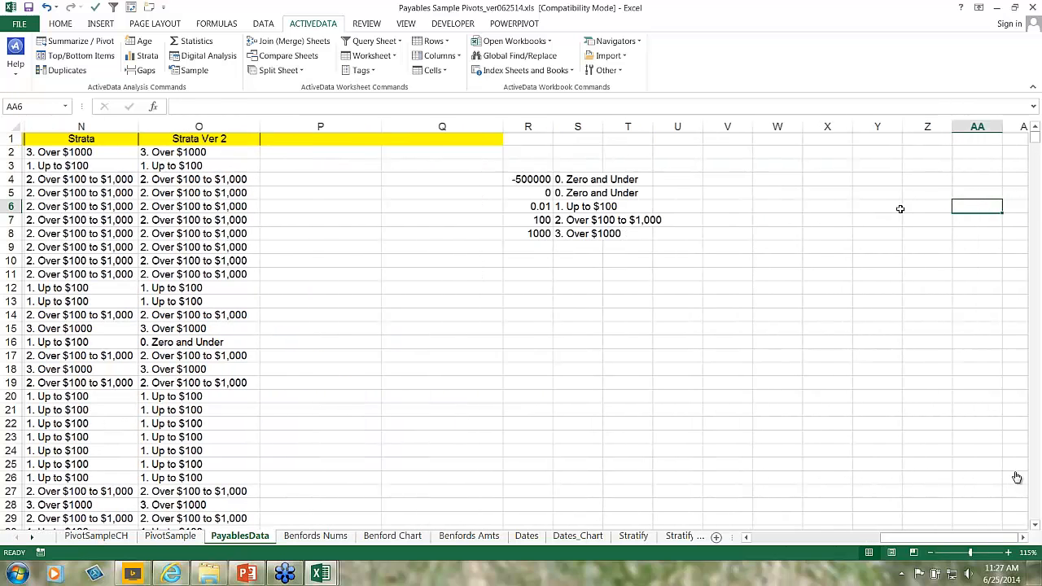
key(ctrl+Left)
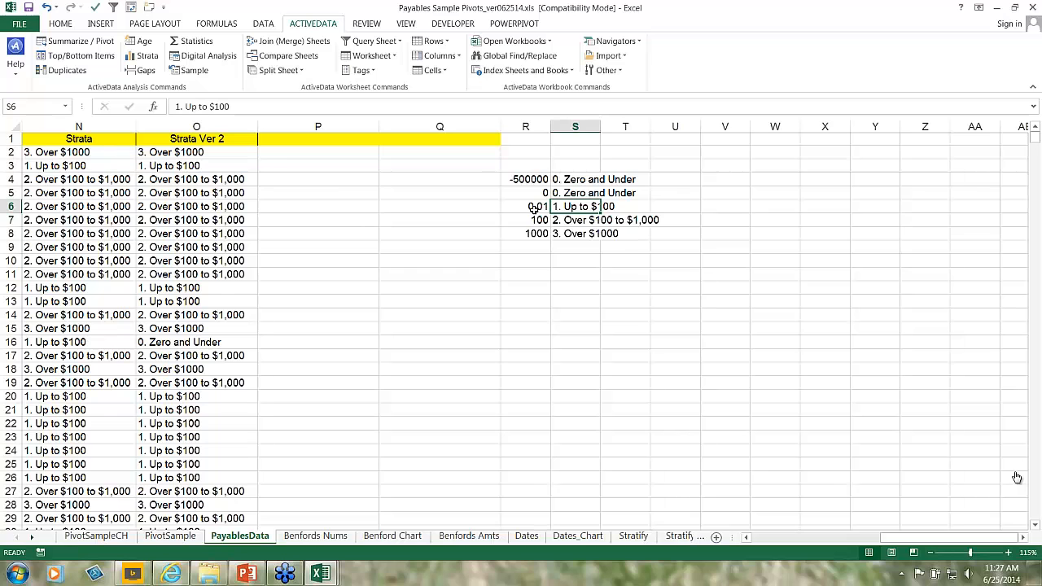
click(538, 222)
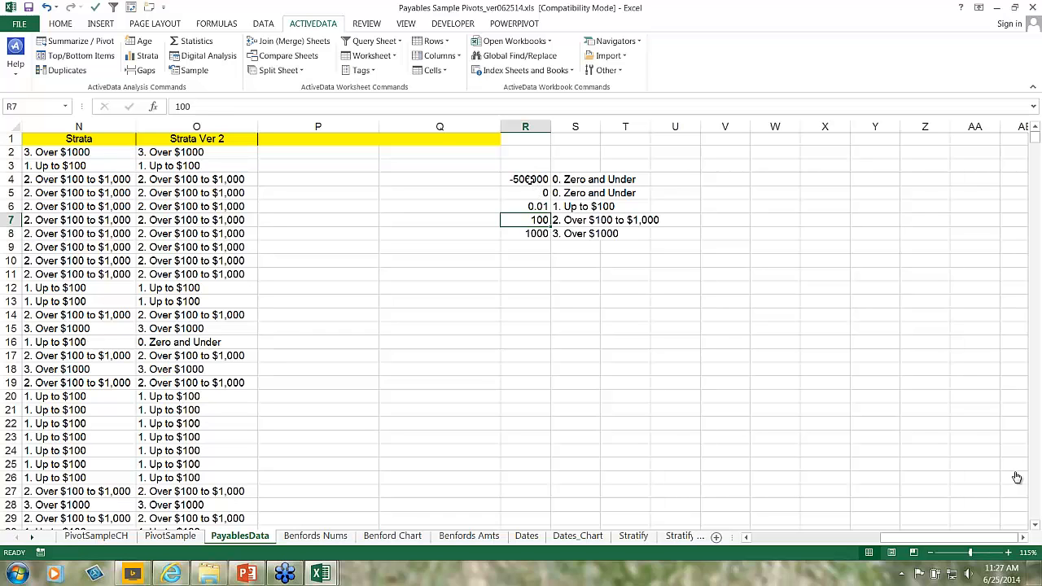
Step: Try clearing the lowest threshold row R4:S4 of the strata lookup table twice, undoing the deletion each time
click(532, 179)
drag(529, 179, 576, 181)
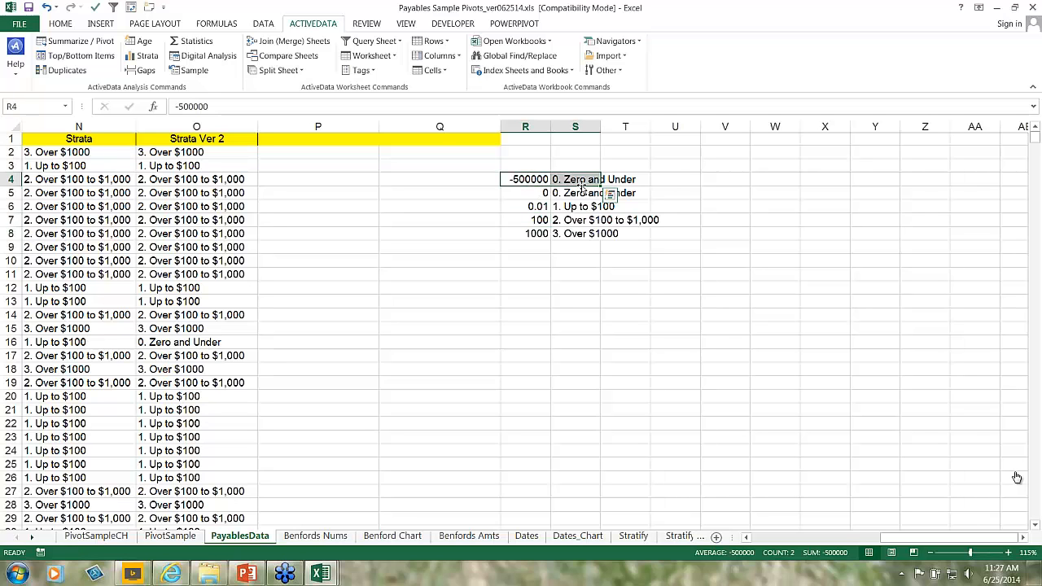
key(Delete)
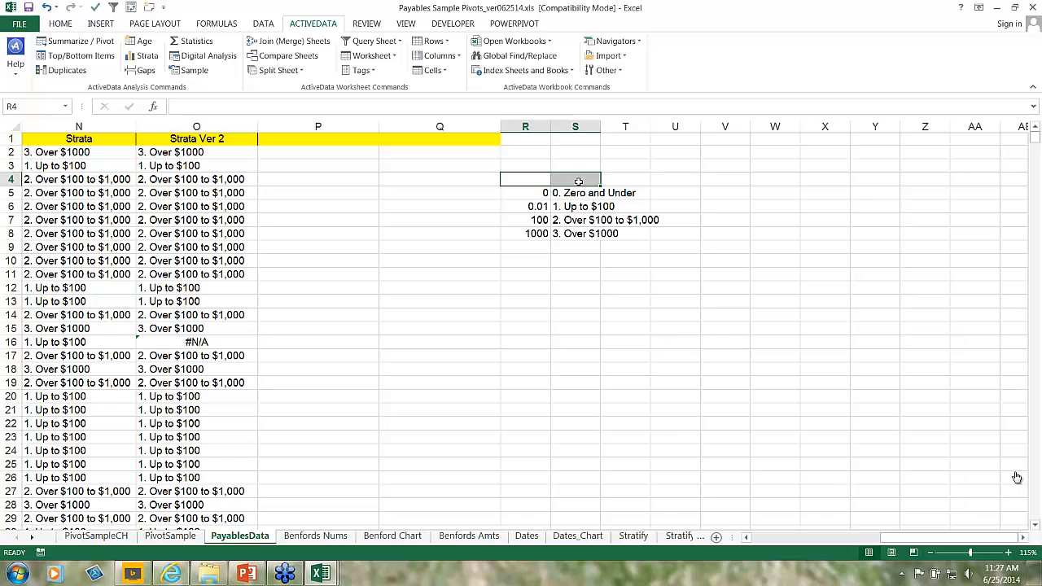
key(ctrl+z)
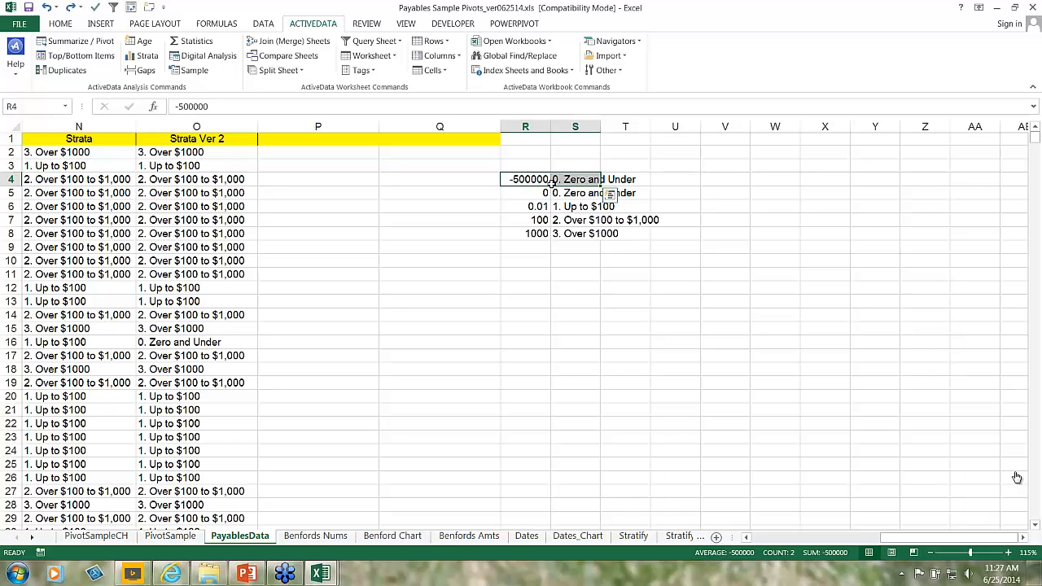
key(Delete)
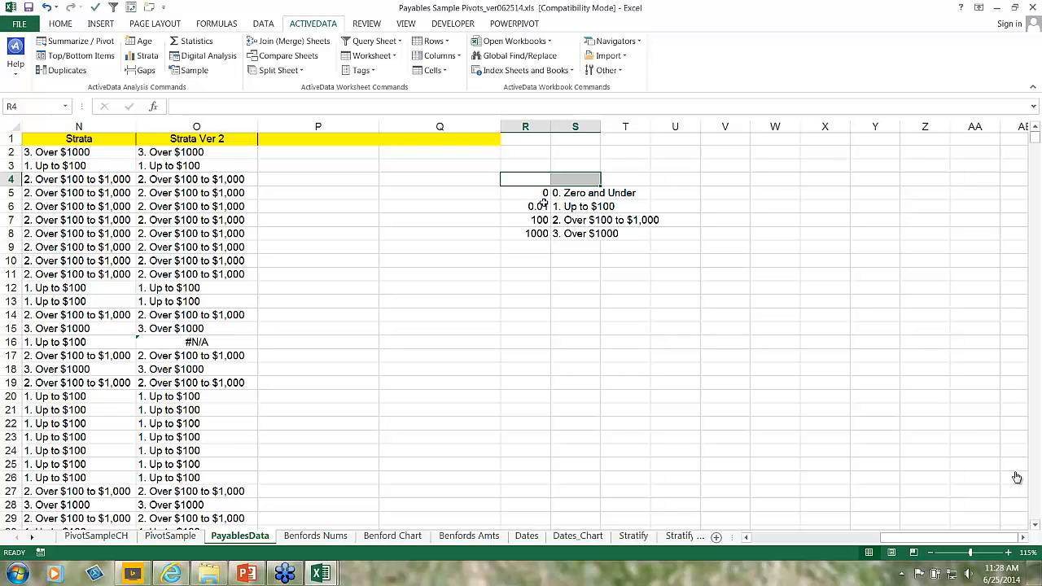
key(ctrl+z)
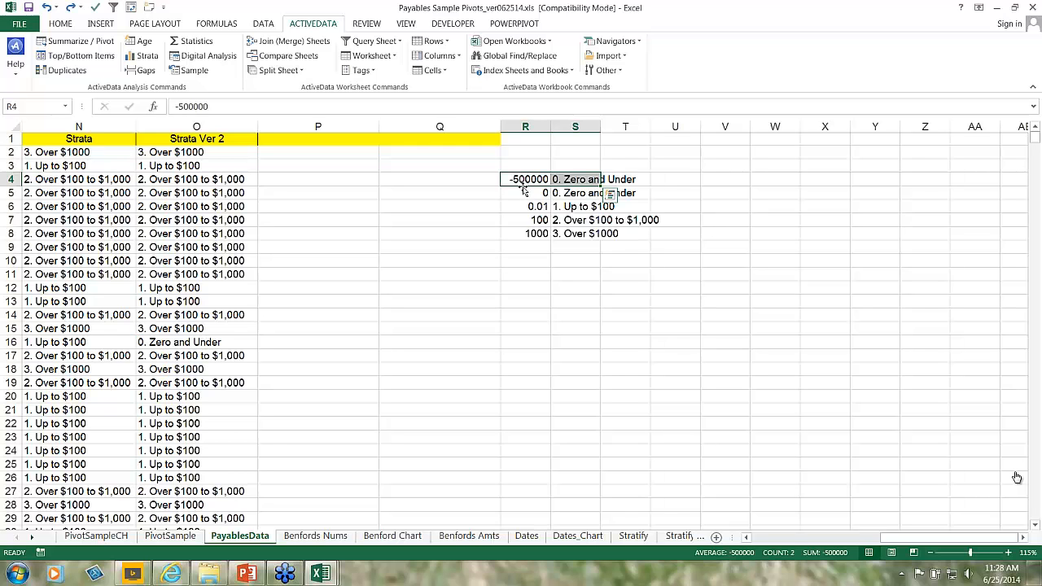
Step: Set the lowest strata threshold in R4 to -500000000
click(526, 179)
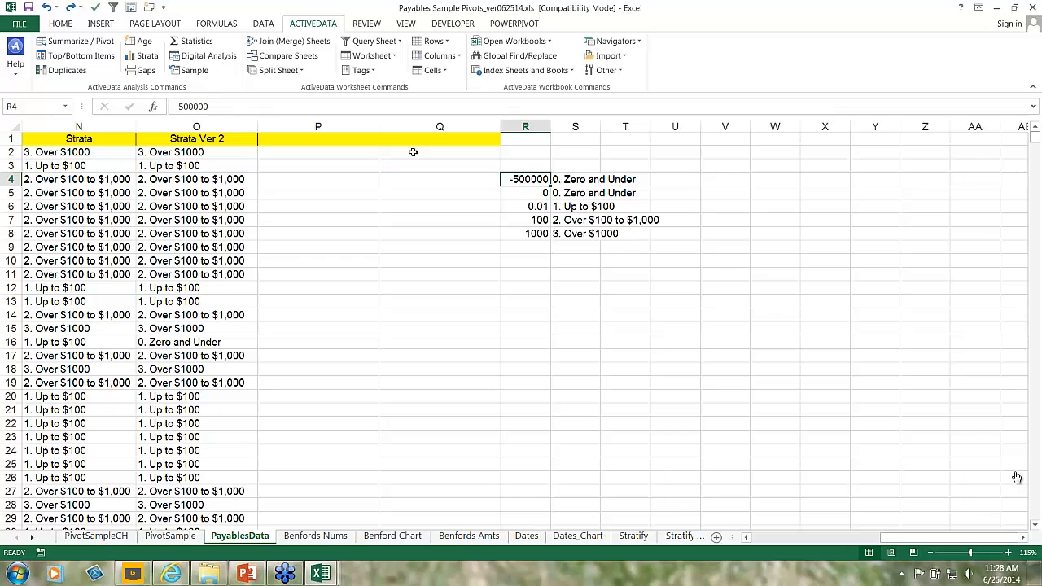
click(210, 107)
text(0000)
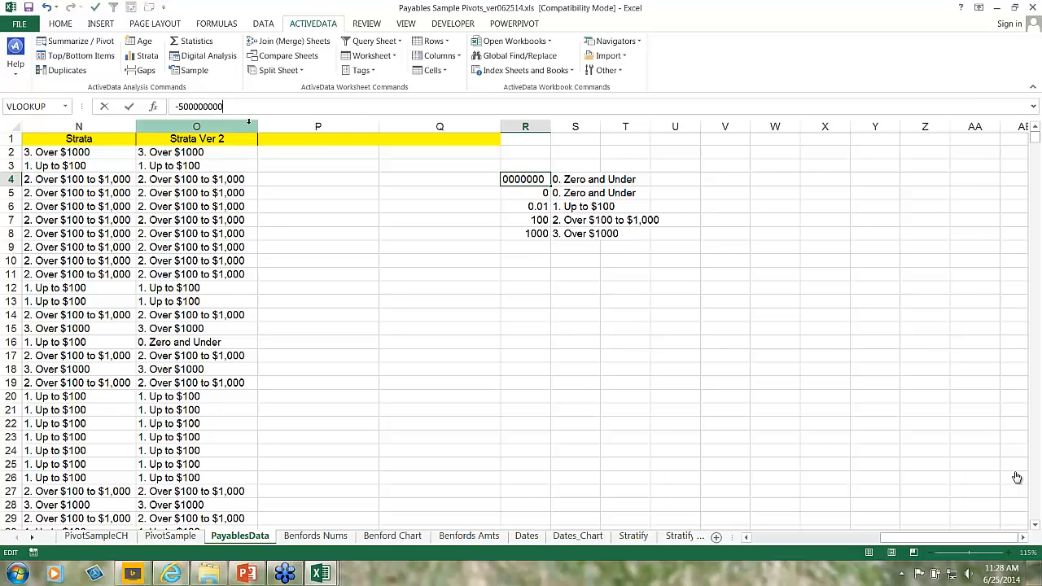
key(Return)
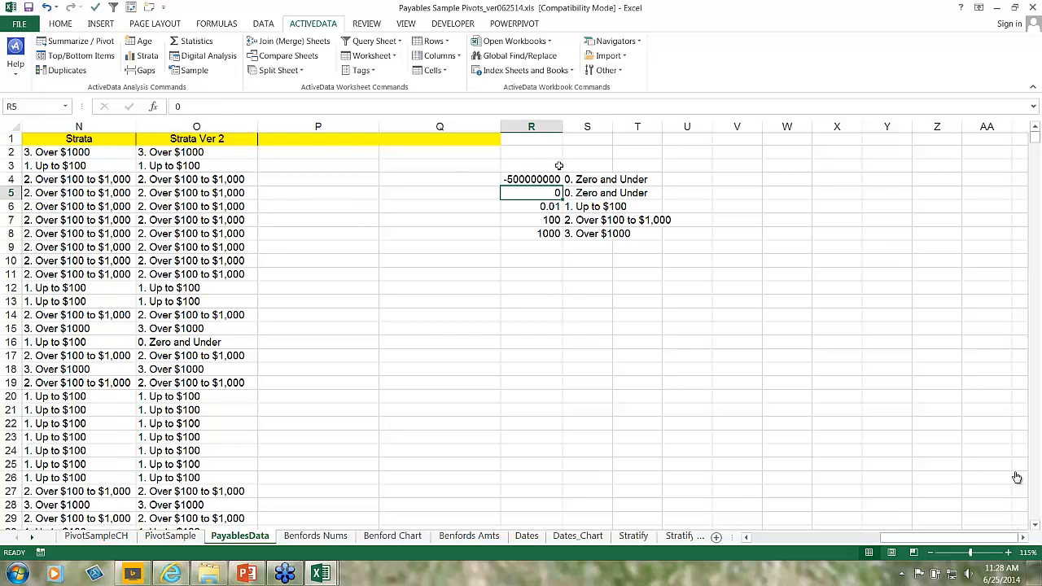
Step: Examine each threshold and its strata label from row 4 to row 8 of the lookup table
drag(552, 176, 582, 176)
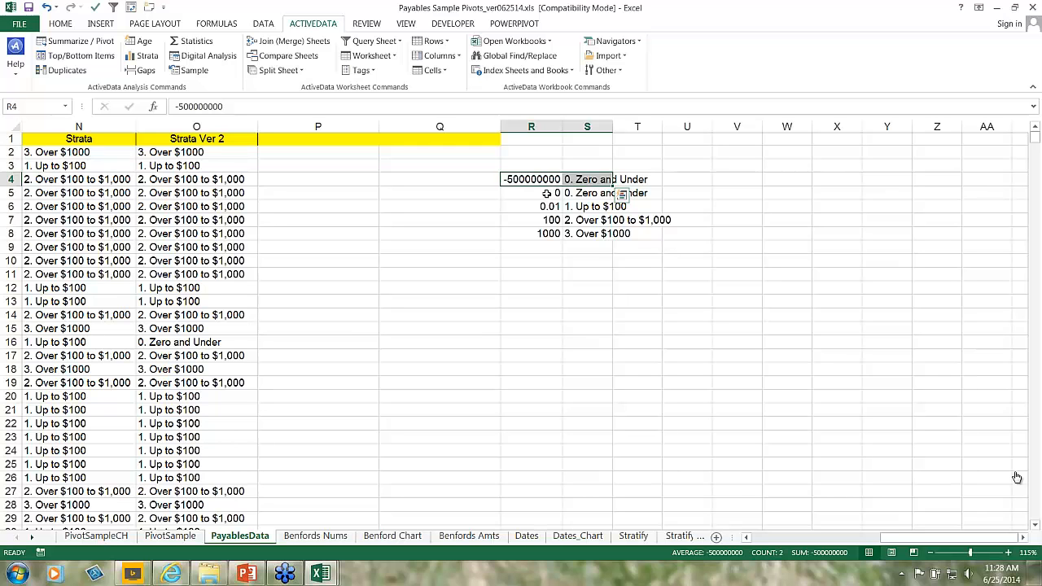
click(557, 195)
click(579, 193)
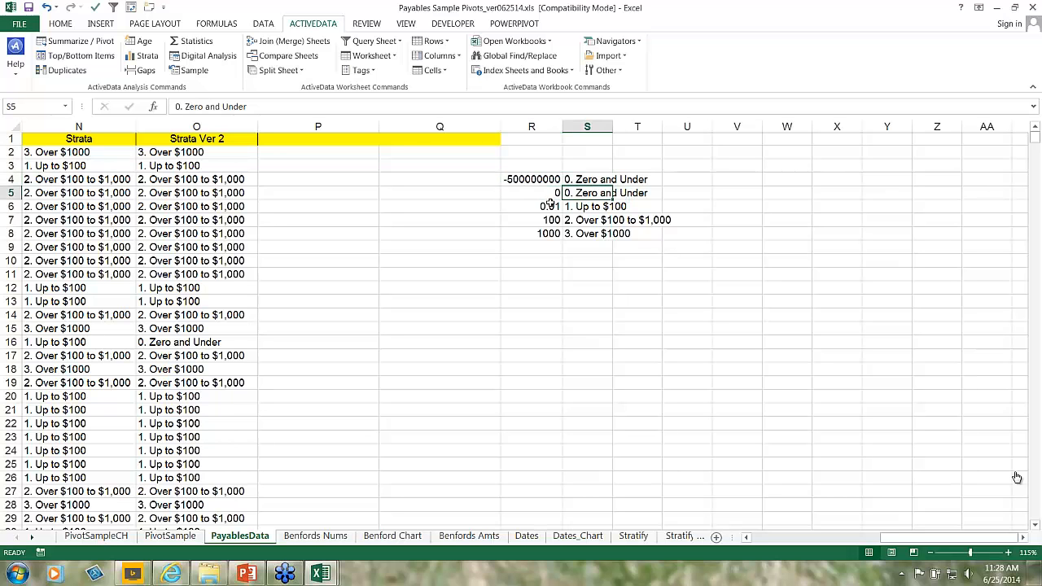
click(550, 206)
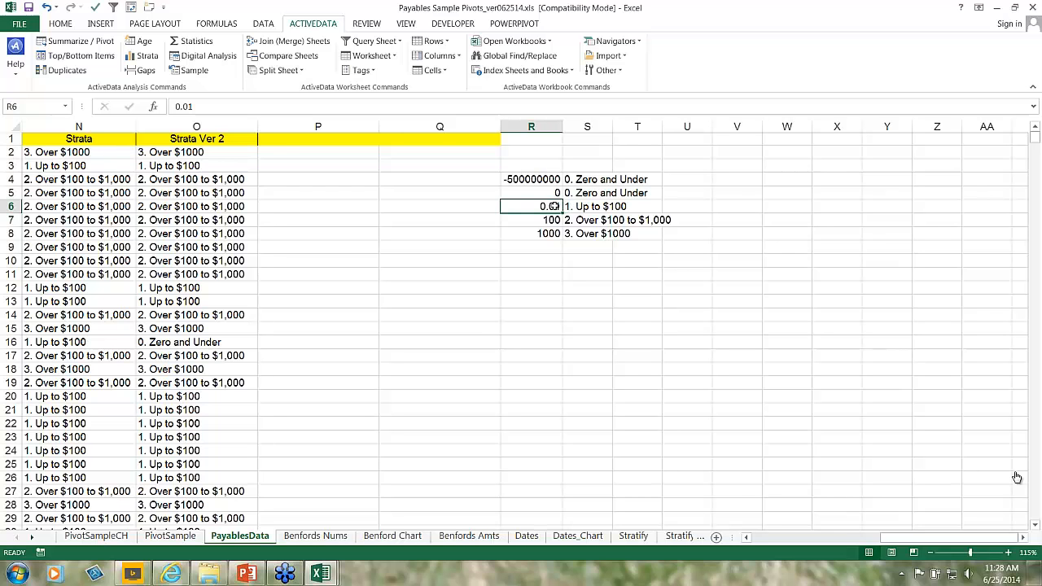
click(577, 206)
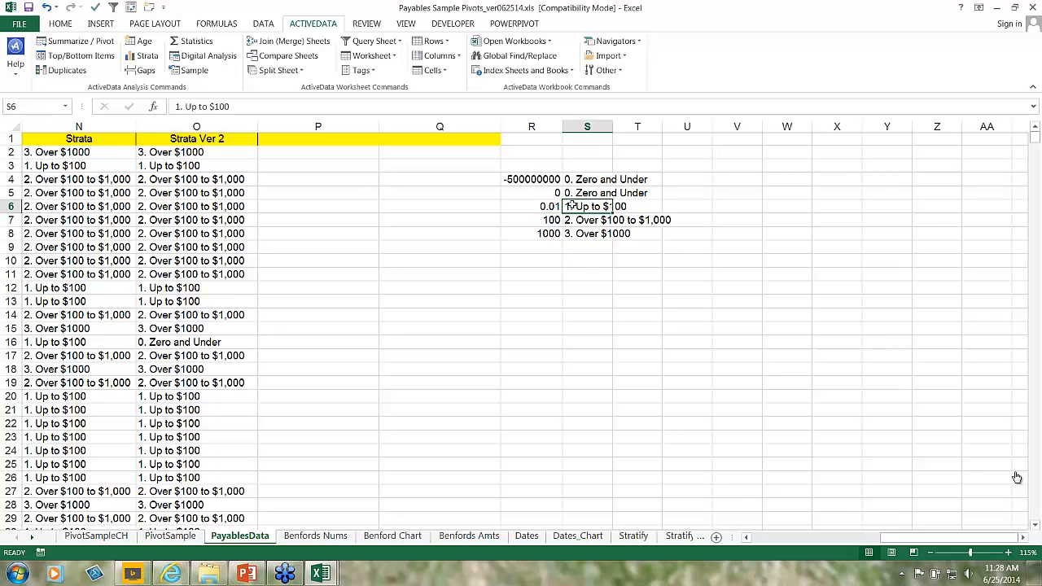
click(557, 220)
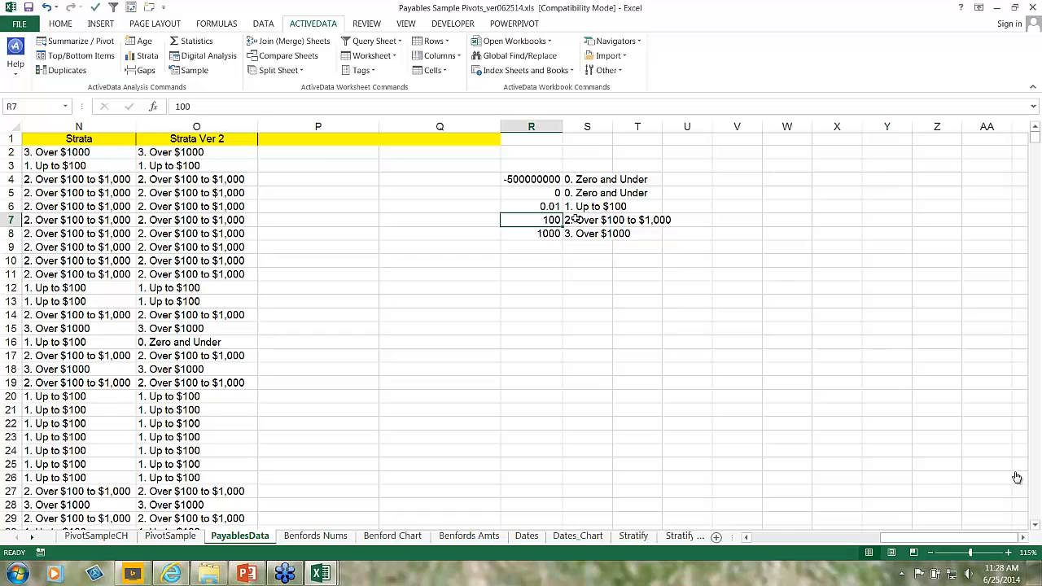
click(576, 220)
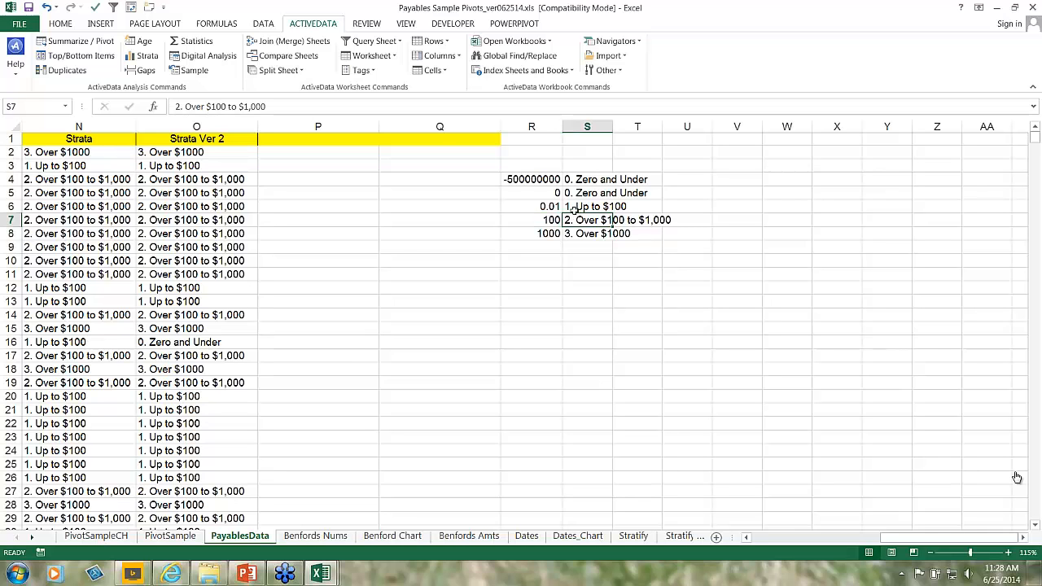
click(546, 235)
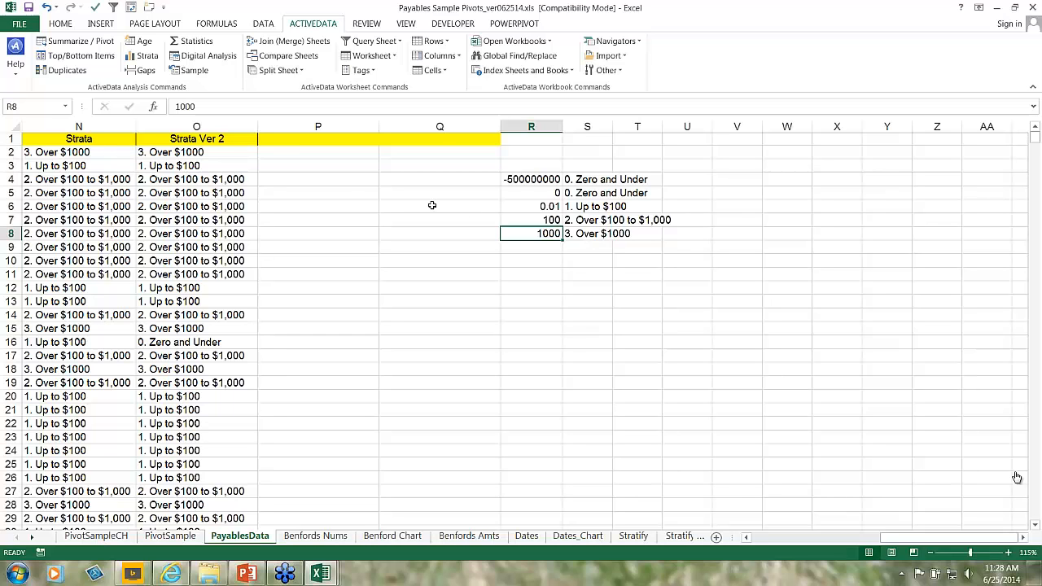
Step: Compare the lookup value references in the VLOOKUP formulas of O2 and O3 in the Strata Ver 2 column
click(213, 152)
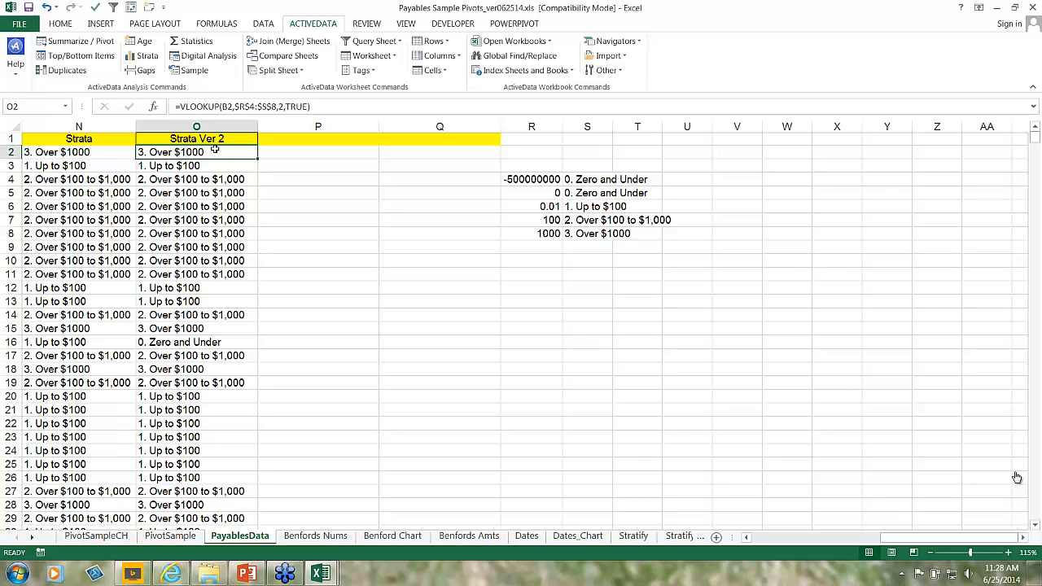
click(198, 164)
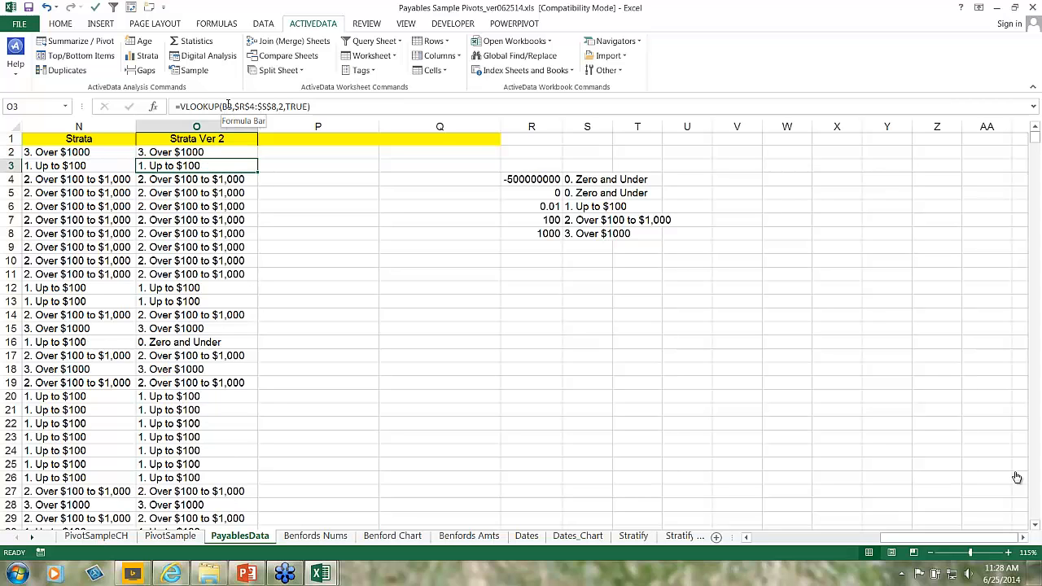
Step: Check the lookup value and table references in the VLOOKUP formula of O4 in the Strata Ver 2 column
click(203, 176)
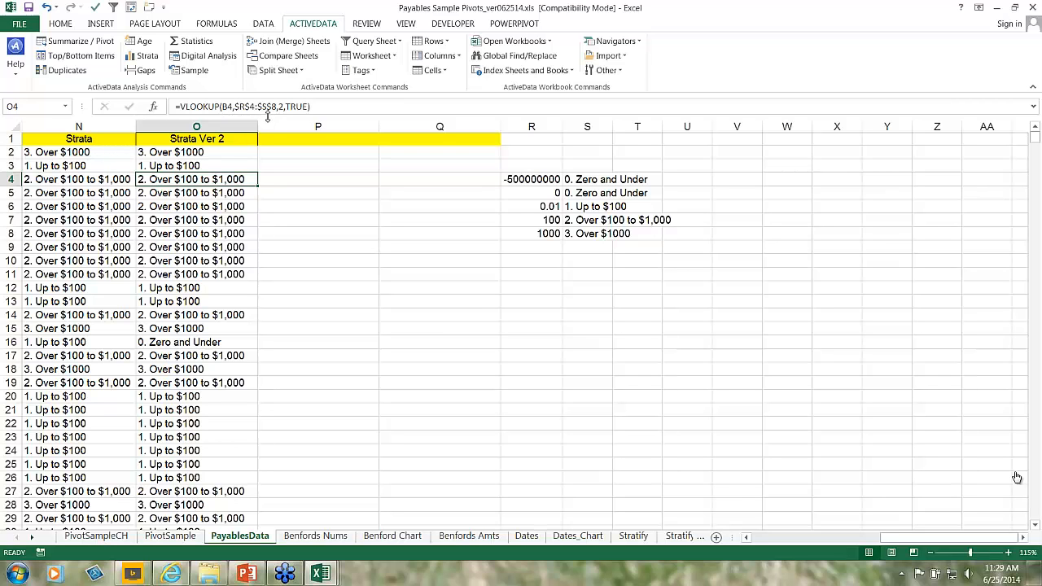
click(289, 223)
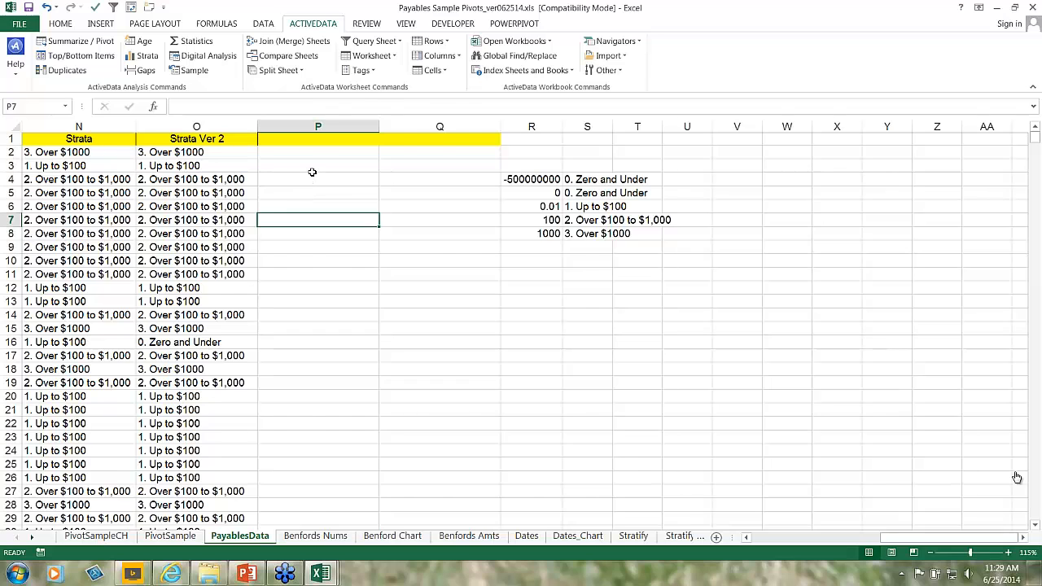
Step: Look across the added formula columns from Day of Week to Strata Ver 2 and the lookup table beside the payables data
key(Left)
key(Left)
key(Left)
key(Left)
key(Left)
key(Left)
key(Left)
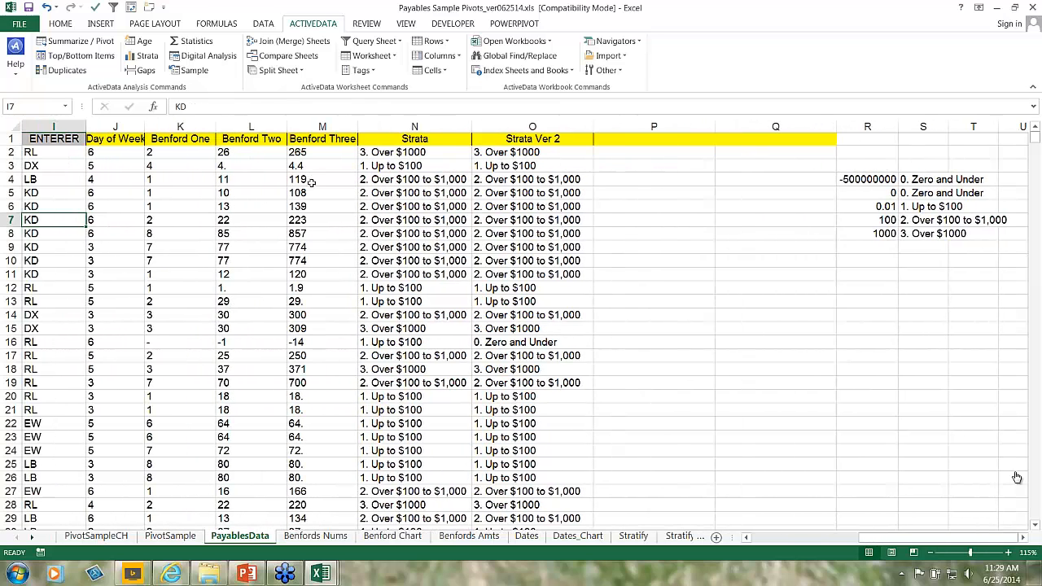
key(Left)
key(Left)
key(Right)
key(Right)
key(Right)
key(Right)
key(Right)
key(Right)
key(Right)
key(Right)
key(Right)
key(Right)
key(Right)
key(Right)
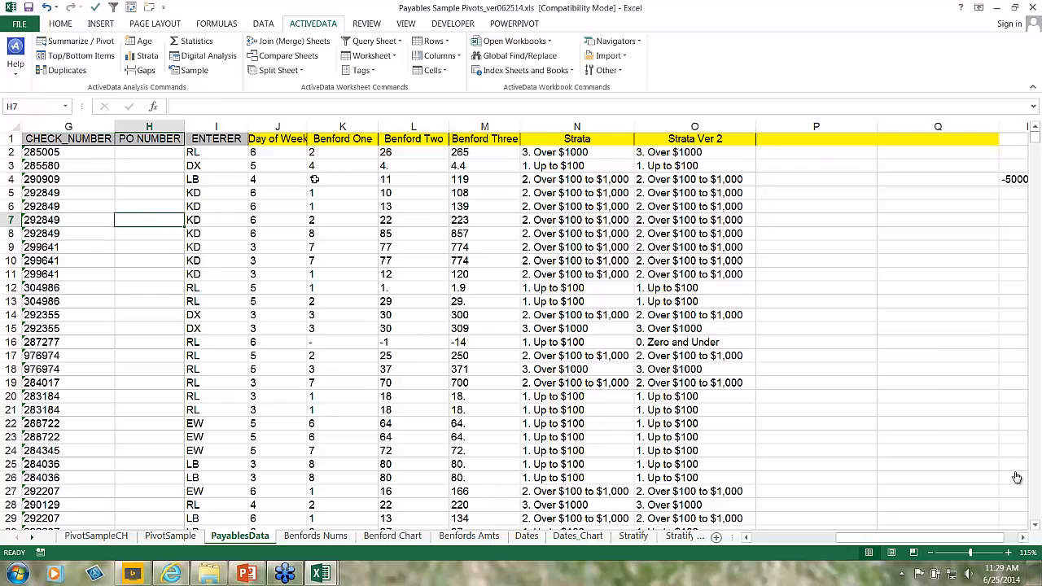
key(Right)
key(Right)
key(Right)
key(Right)
key(Right)
key(Right)
key(Right)
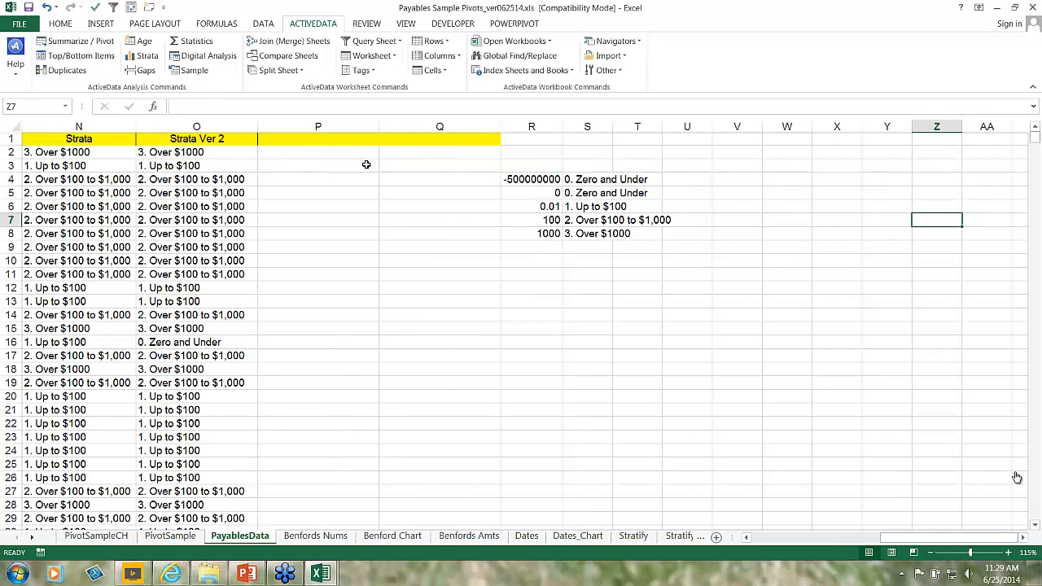
key(Left)
key(Left)
key(Left)
key(Left)
key(Left)
key(Left)
key(Left)
key(Left)
key(Left)
key(Left)
key(Left)
key(Left)
key(Left)
key(Left)
key(Left)
key(Left)
key(Left)
key(Left)
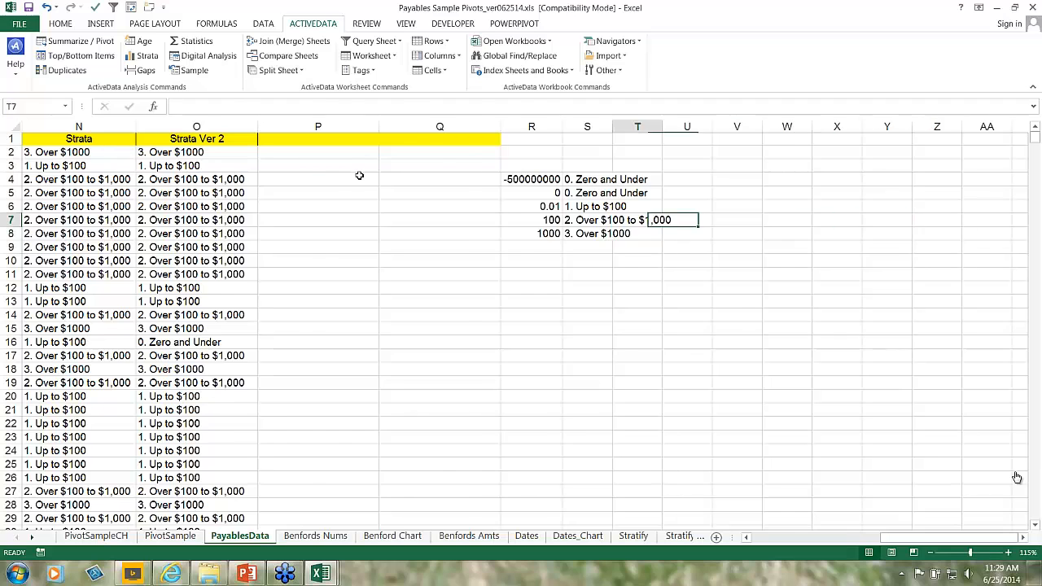
key(Left)
key(Left)
key(Left)
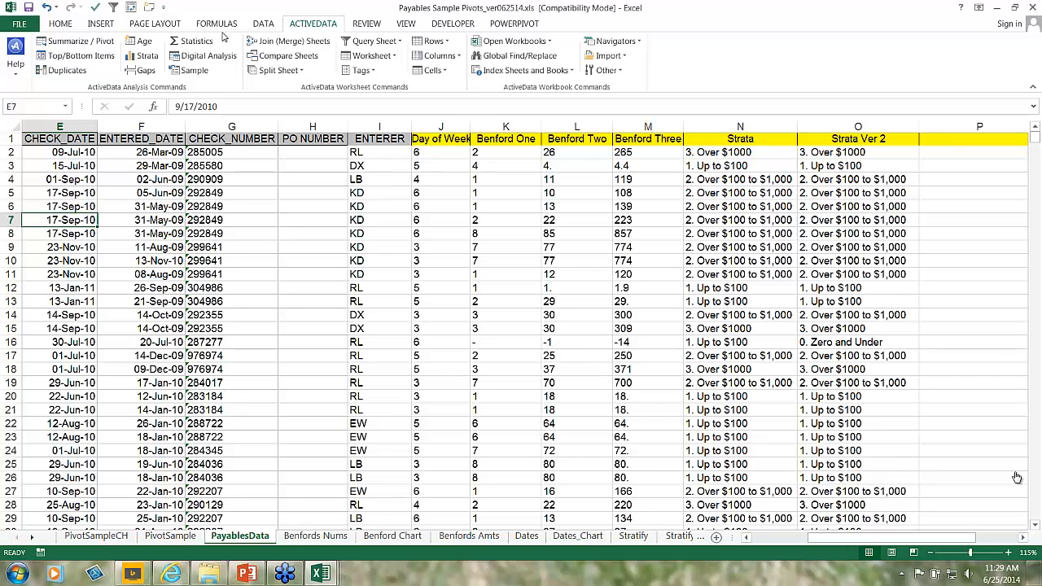
Step: Create a PivotTable from PayablesData!$A$1:$O$4822 on a new worksheet with Day of Week as the row field
click(111, 25)
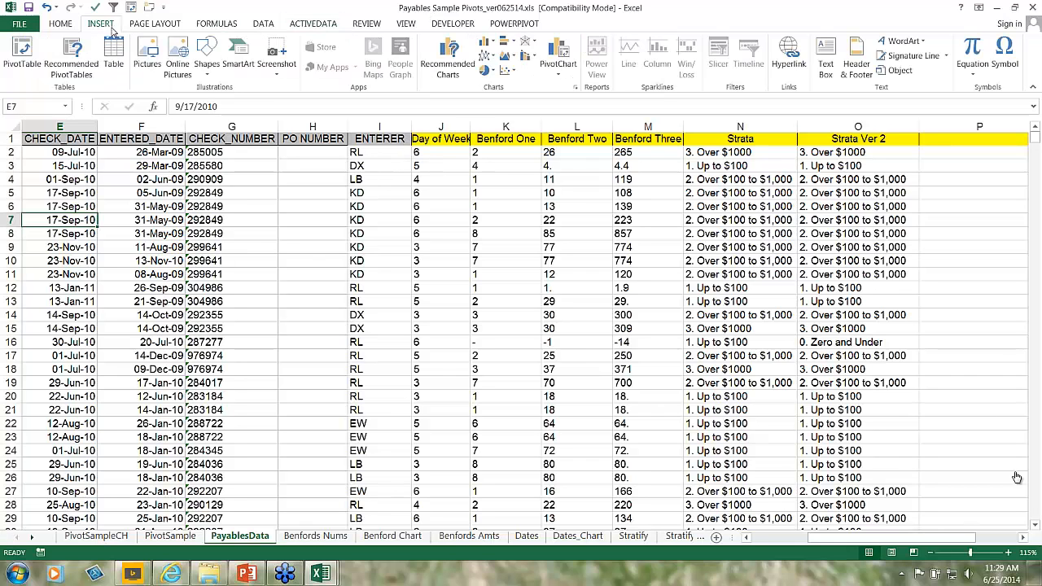
click(19, 54)
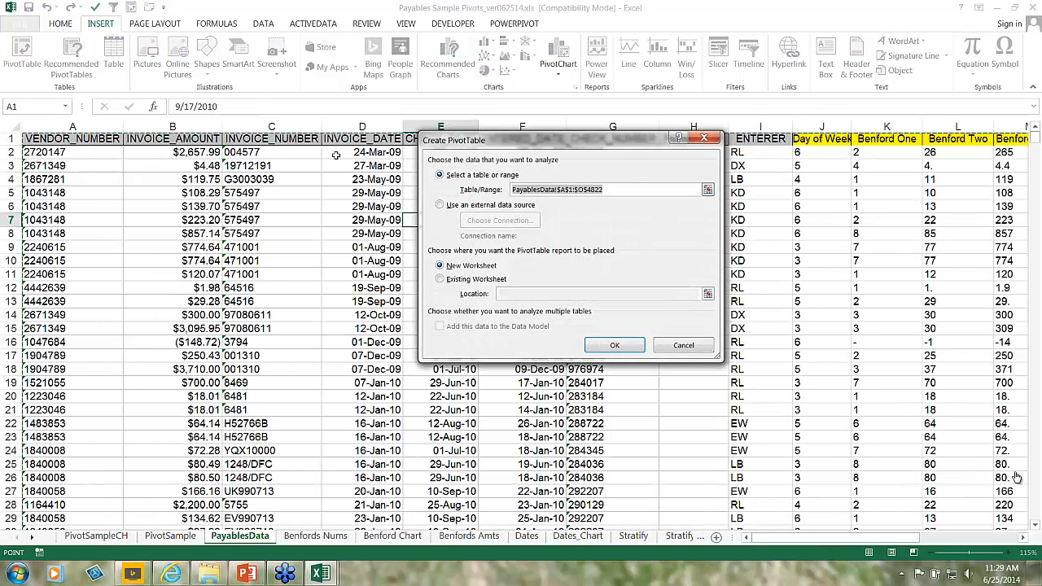
click(607, 345)
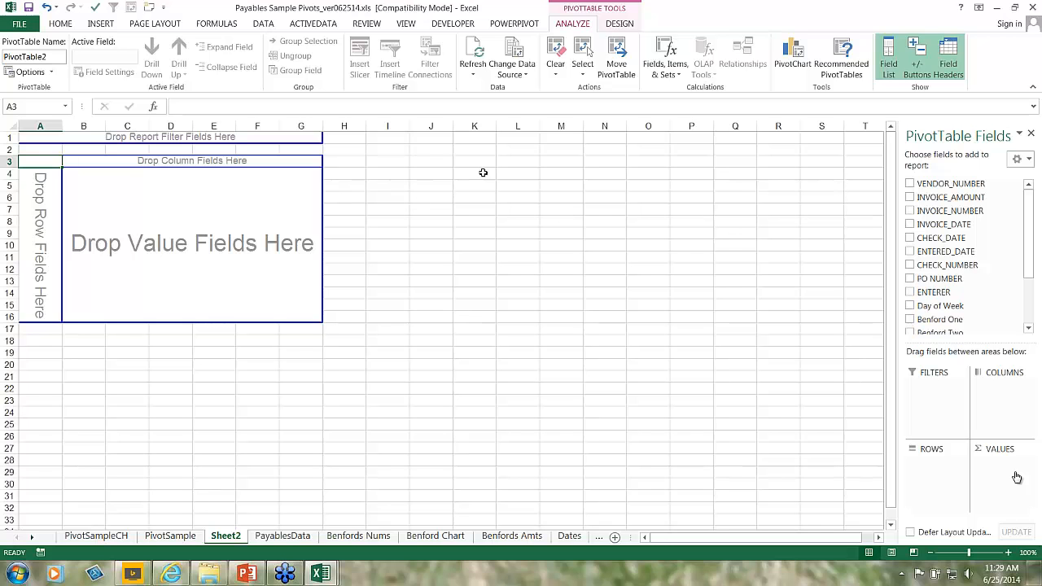
click(912, 308)
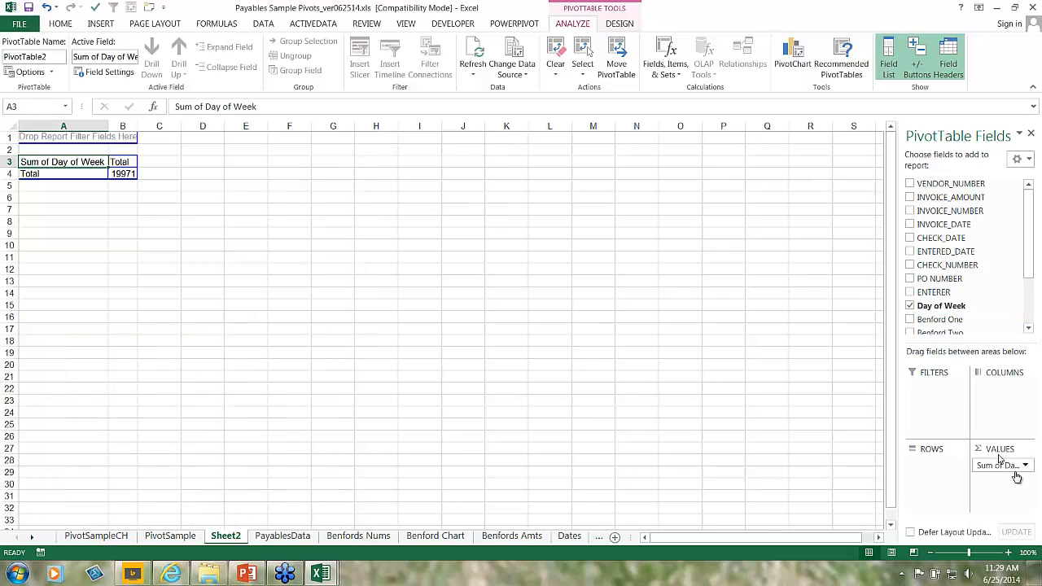
drag(995, 467, 942, 477)
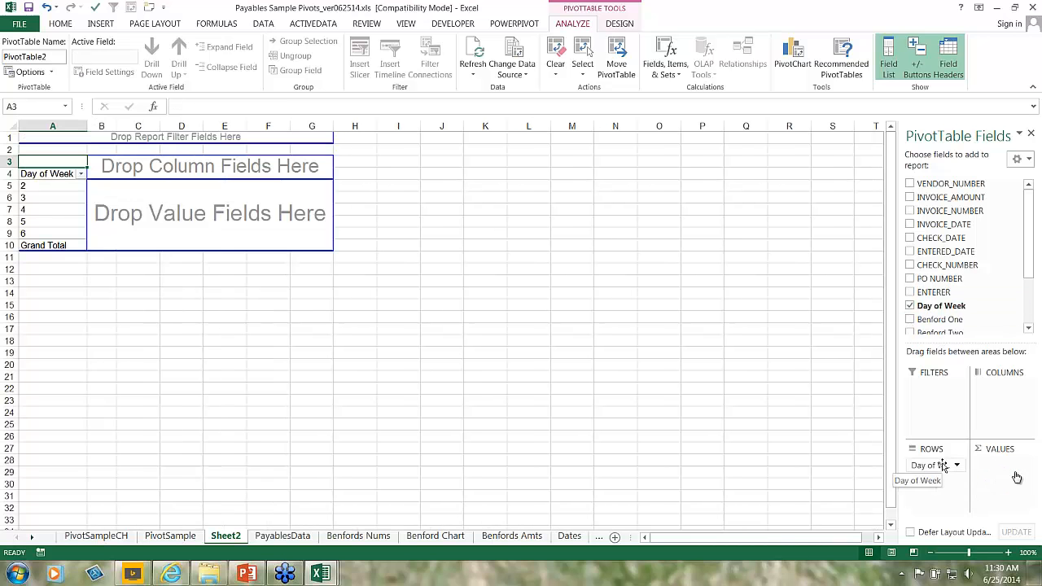
Step: Add Day of Week summarized by Count and the sum of INVOICE_AMOUNT as value fields of the PivotTable
drag(1017, 478, 1015, 472)
click(1016, 471)
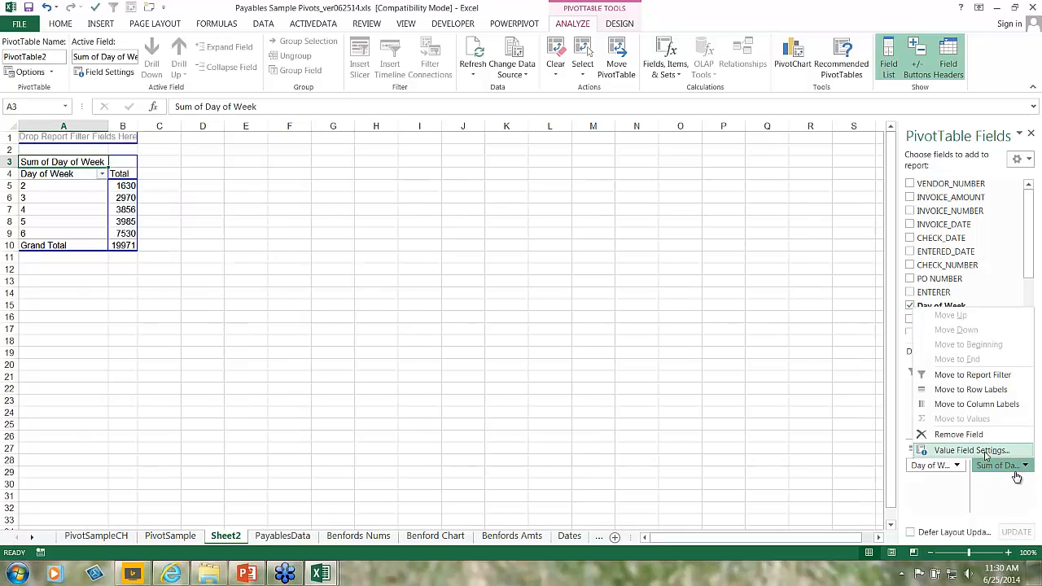
click(1010, 455)
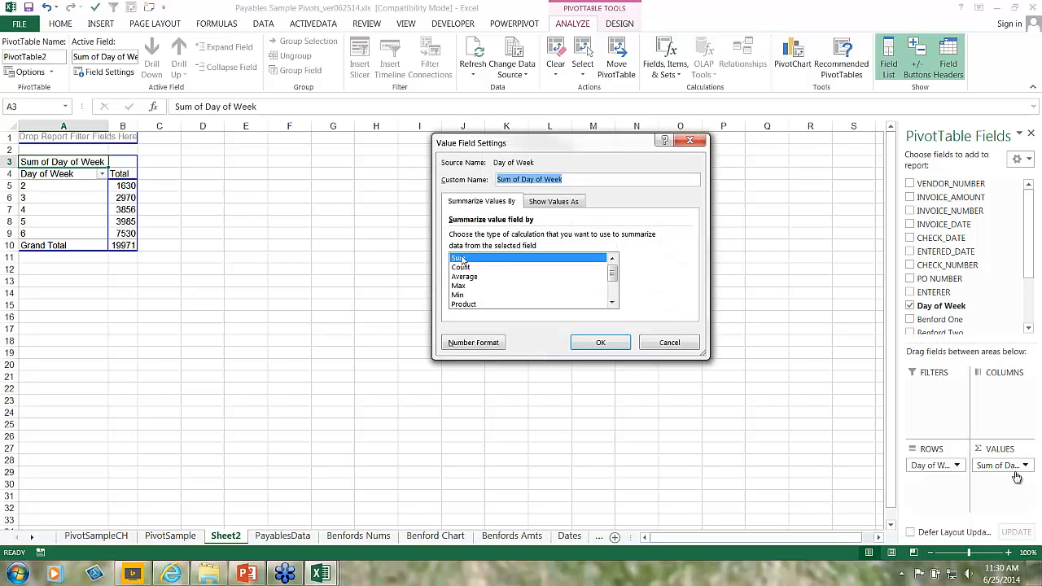
click(462, 268)
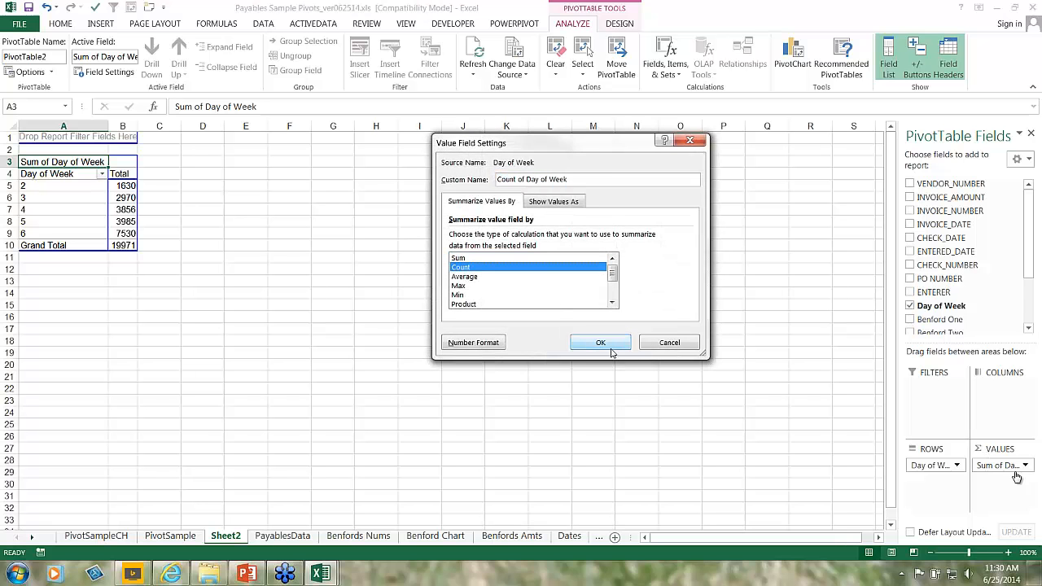
click(600, 343)
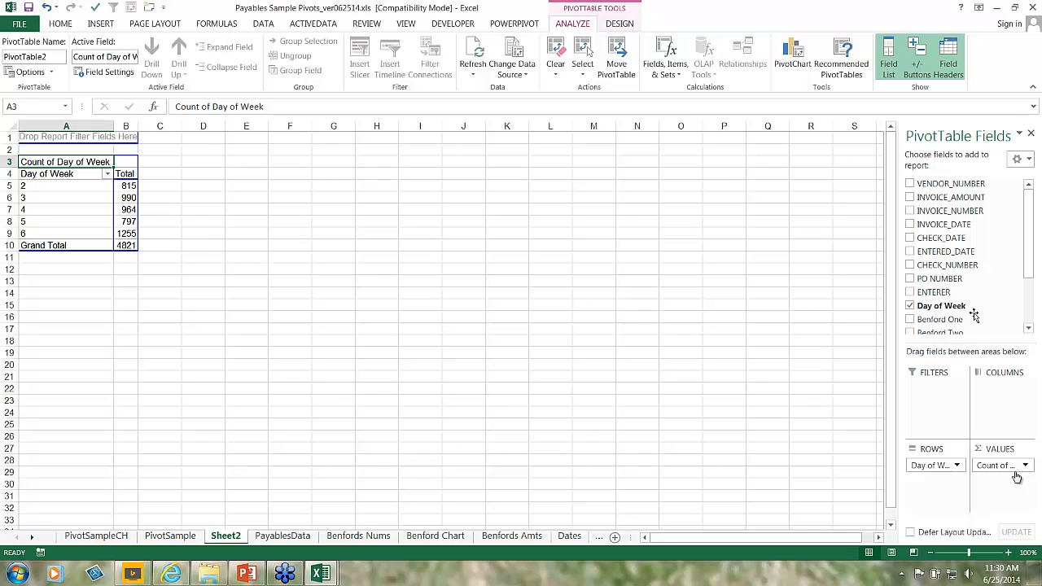
drag(1034, 284, 1006, 265)
drag(982, 202, 1017, 478)
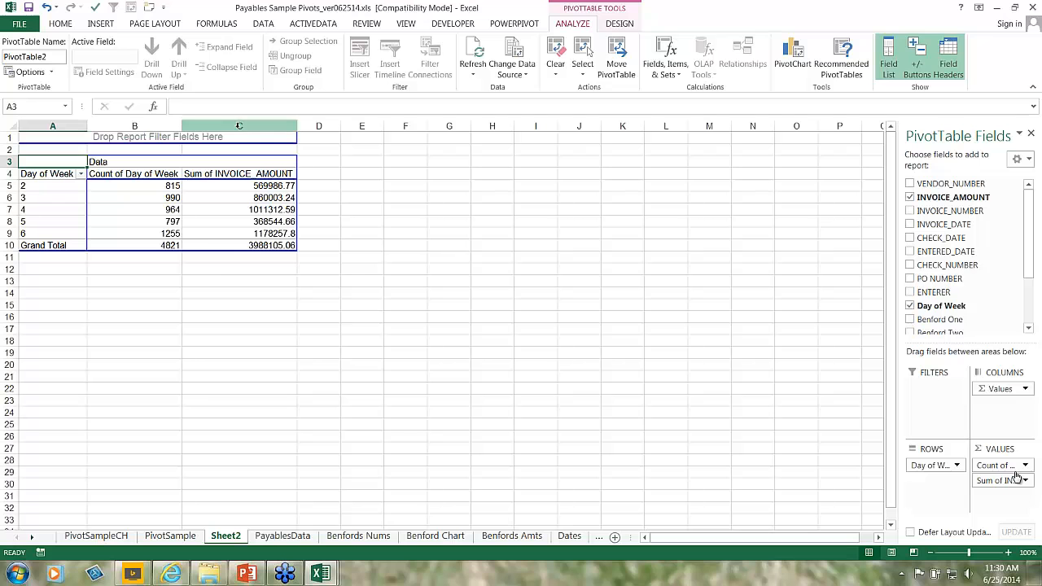
Step: Review the PivotTable's invoice sums and weekday numbers, checking the WEEKDAY formula behind them in J2 of PayablesData
drag(274, 183, 268, 251)
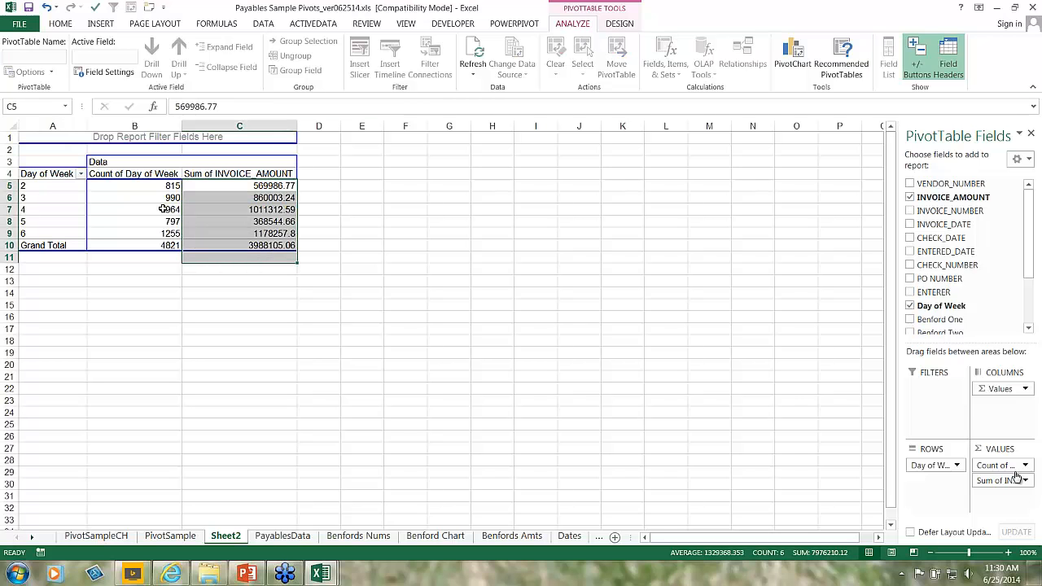
drag(49, 186, 48, 235)
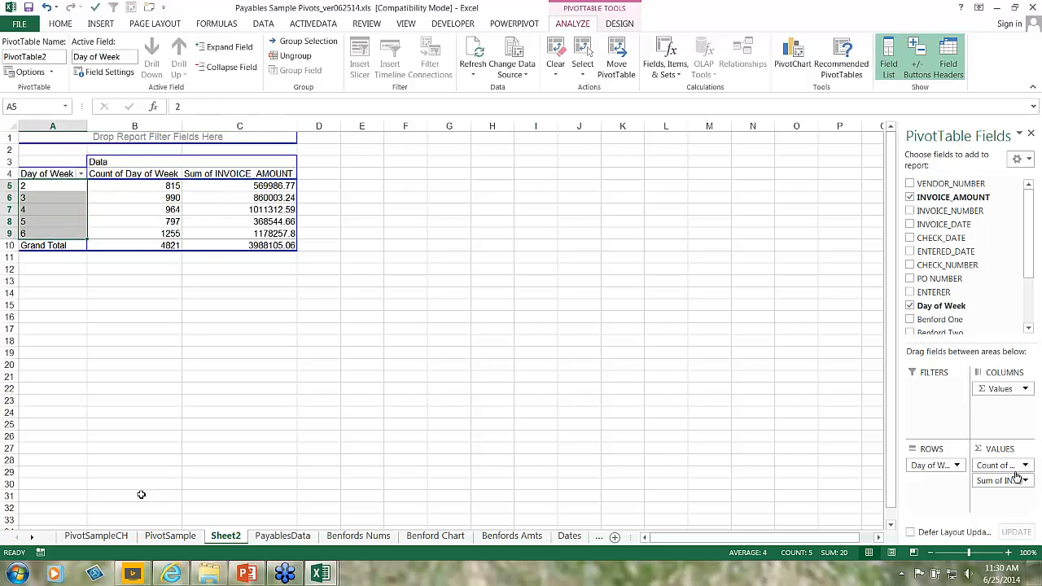
click(180, 539)
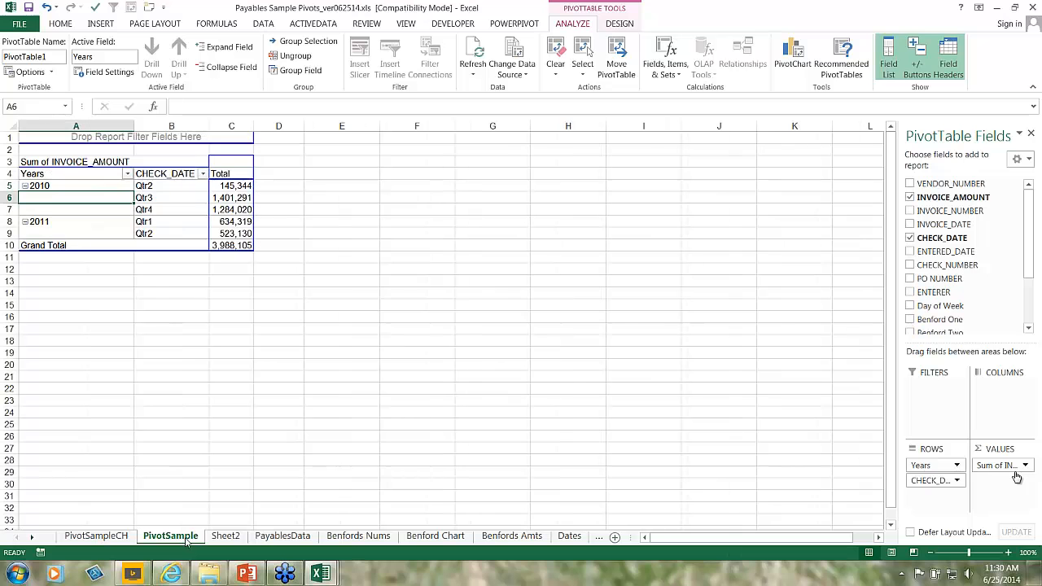
click(282, 535)
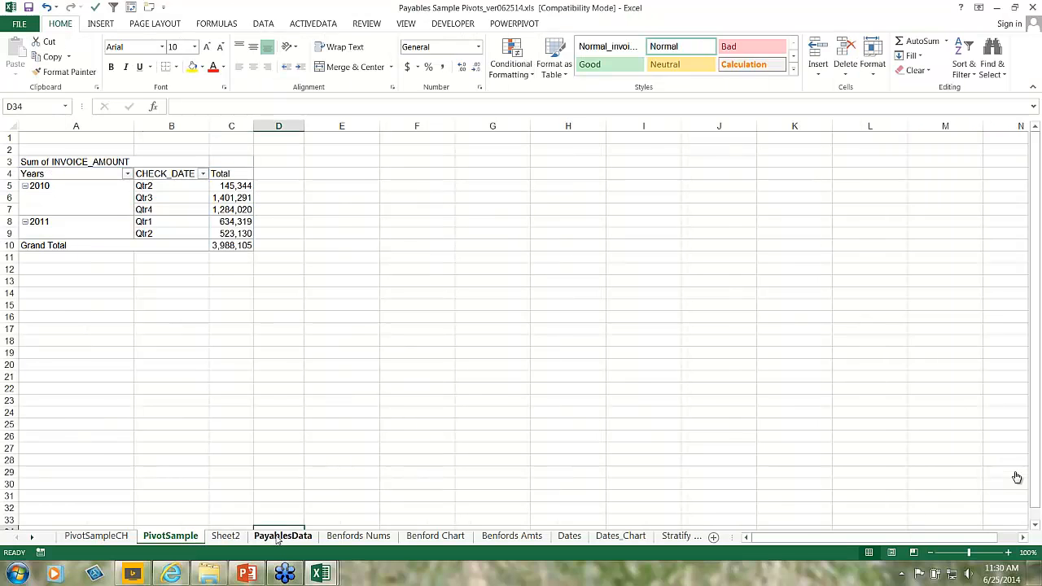
click(817, 157)
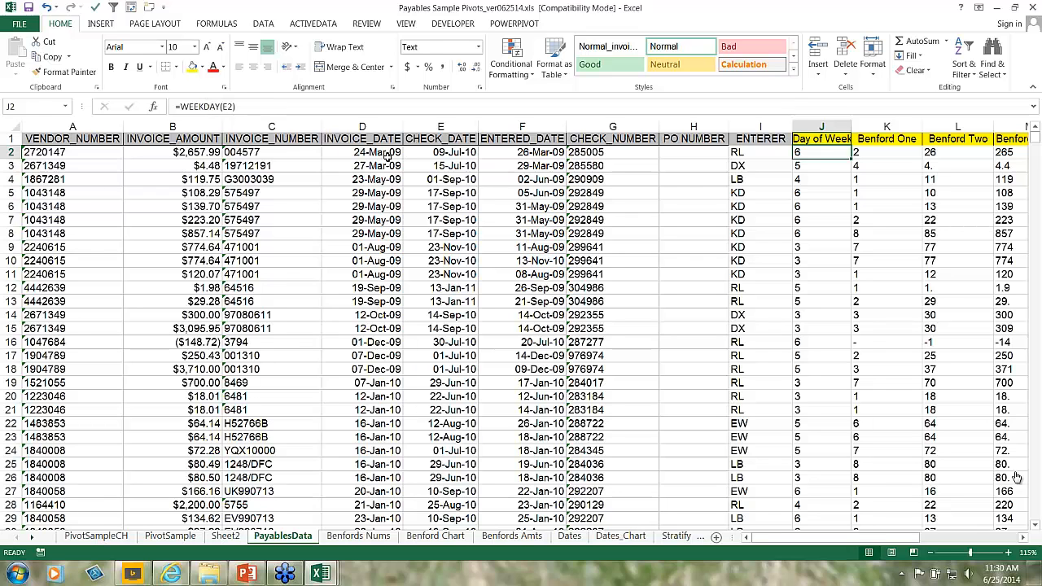
click(100, 537)
click(168, 537)
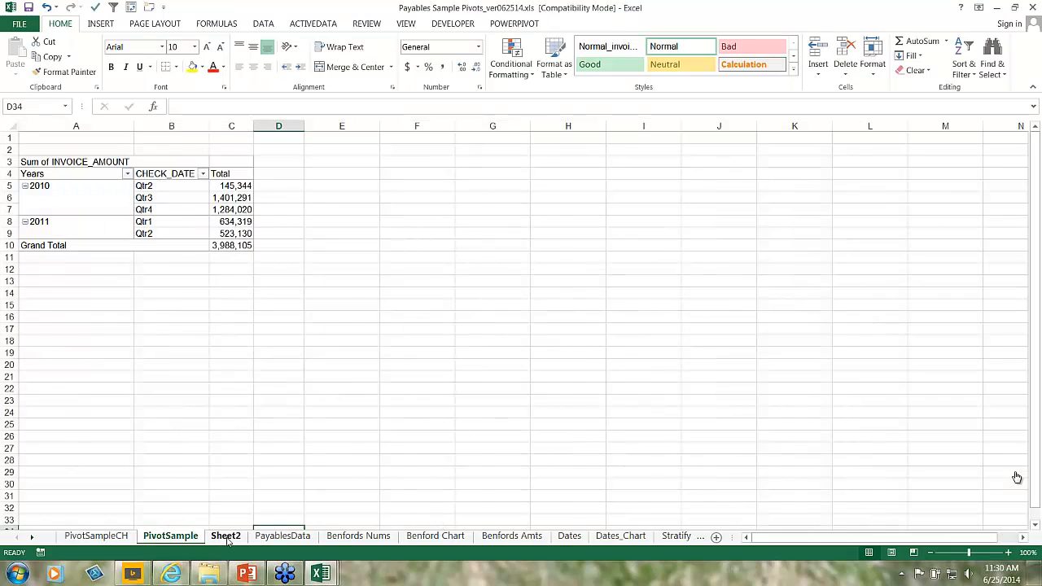
click(225, 536)
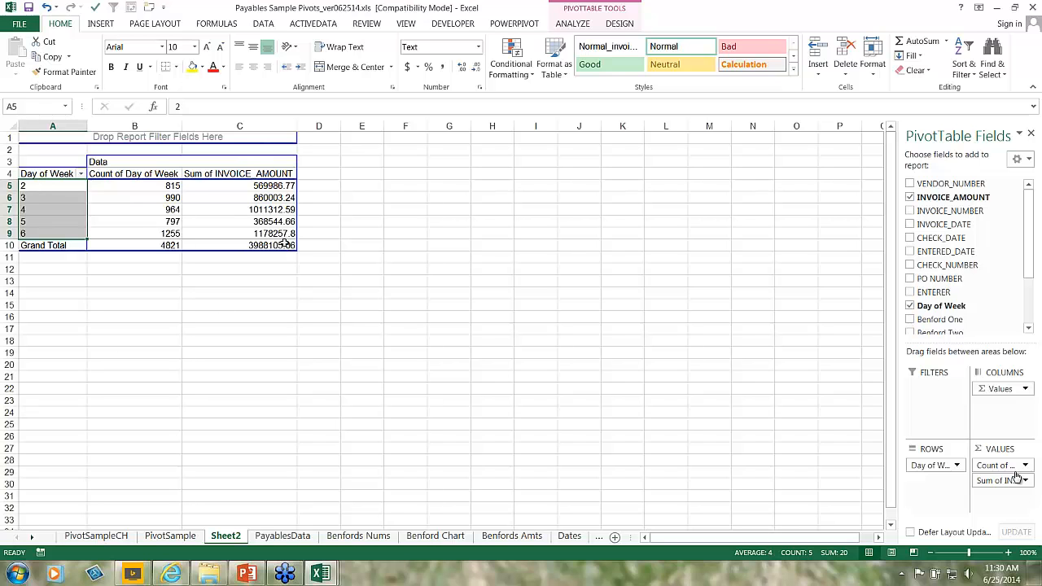
Step: Examine the formulas in row 2 of PayablesData from Benford One across to Strata
click(283, 535)
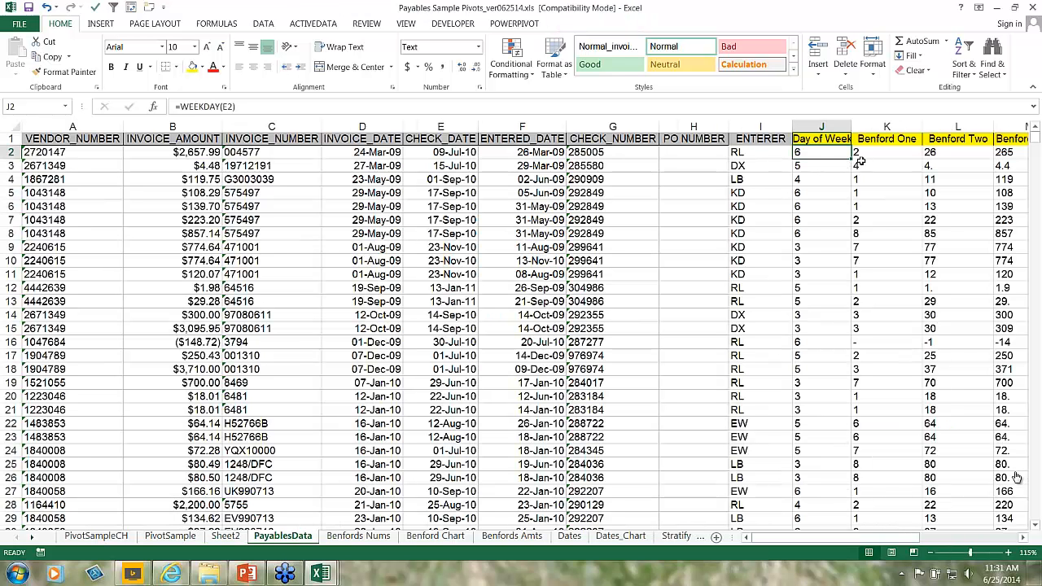
click(868, 154)
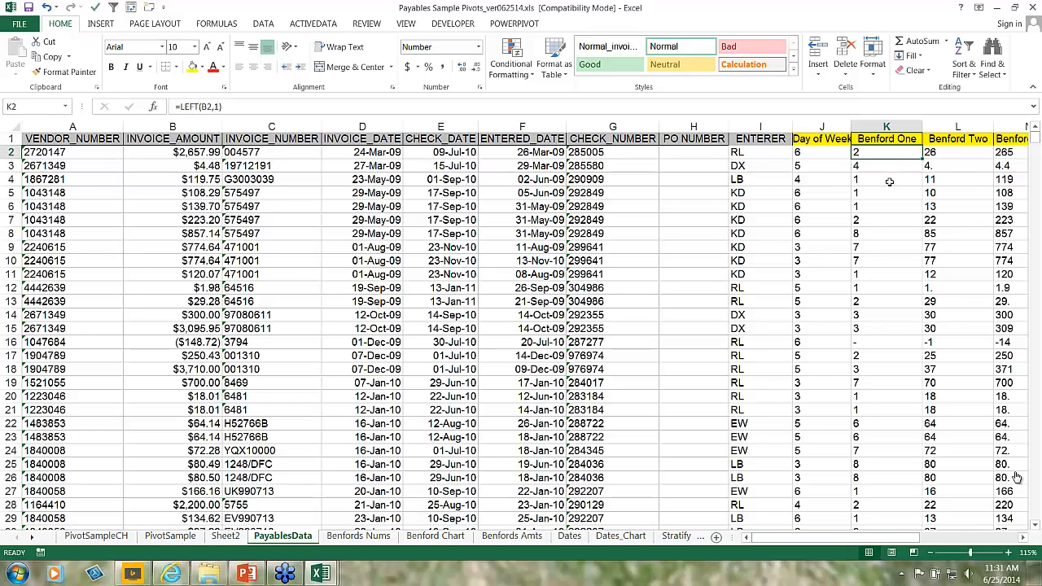
key(Right)
key(Right)
key(Right)
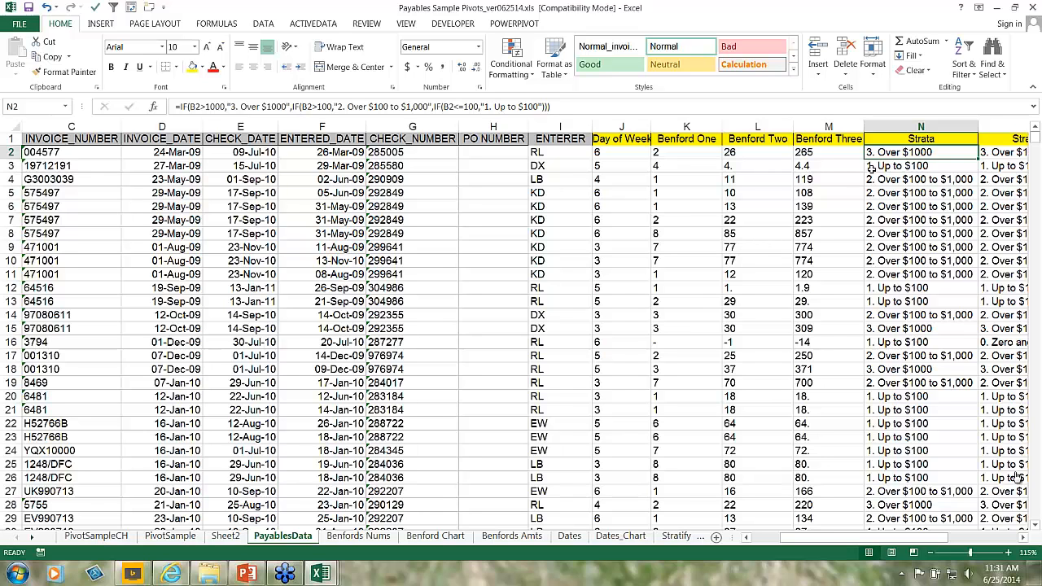
key(Left)
key(Left)
key(Left)
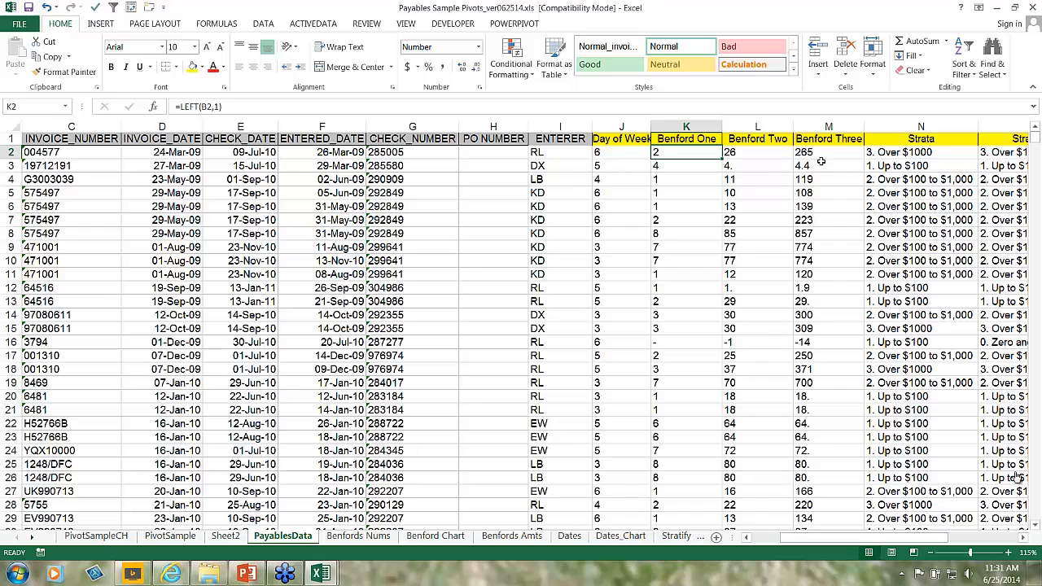
Step: Replace Day of Week with Benford One as the row field of the PivotTable on Sheet2
click(226, 536)
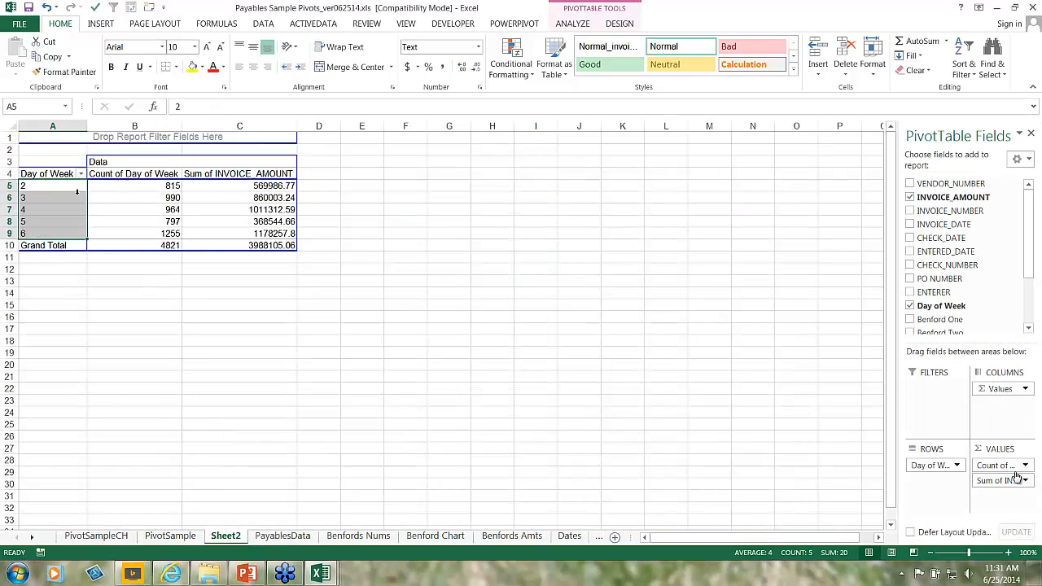
click(910, 306)
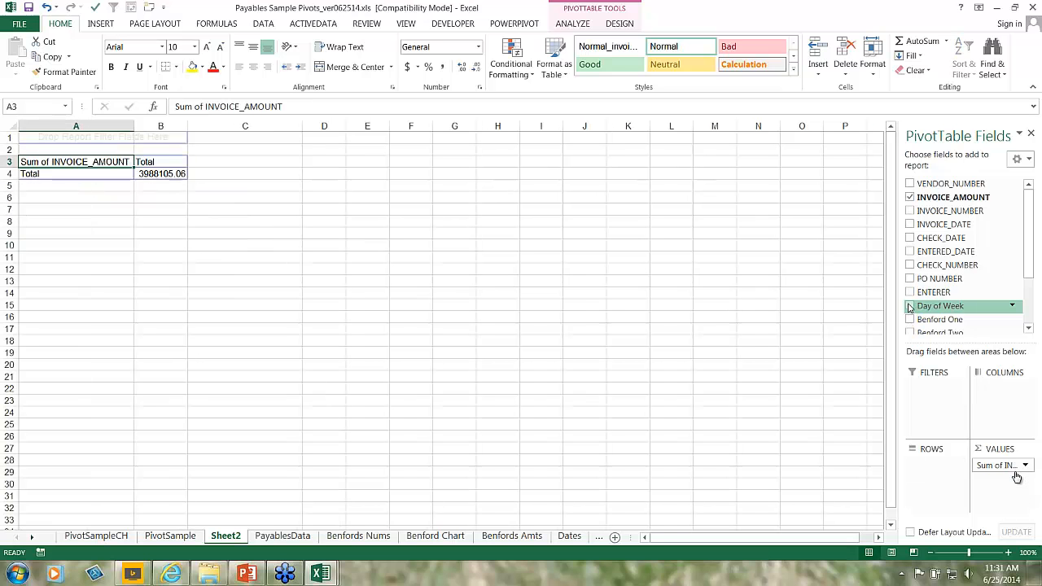
click(910, 319)
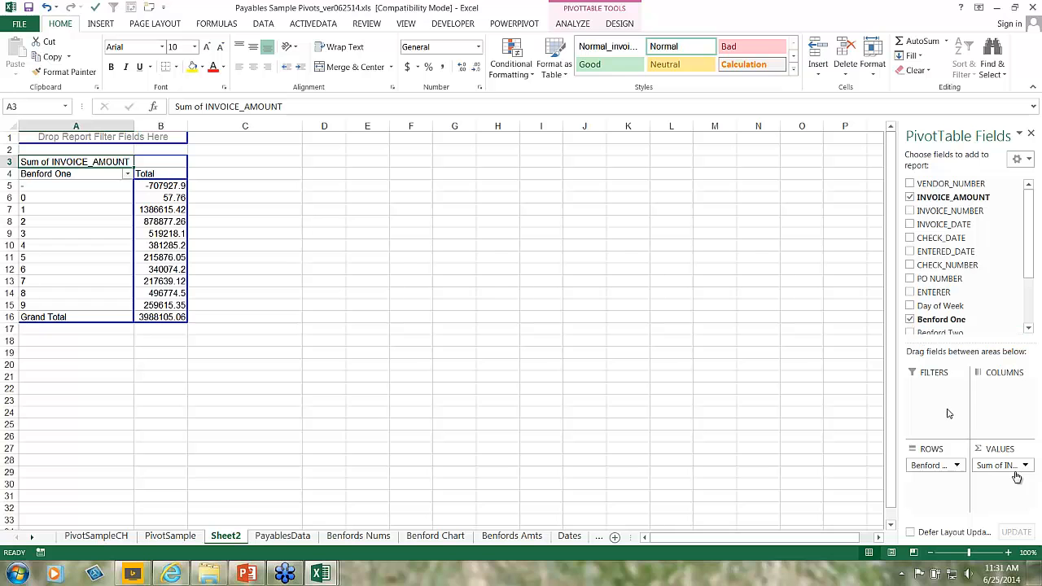
Step: Add INVOICE_AMOUNT to the PivotTable as a second value field and summarize it by Count
scroll(941, 322, down, 1)
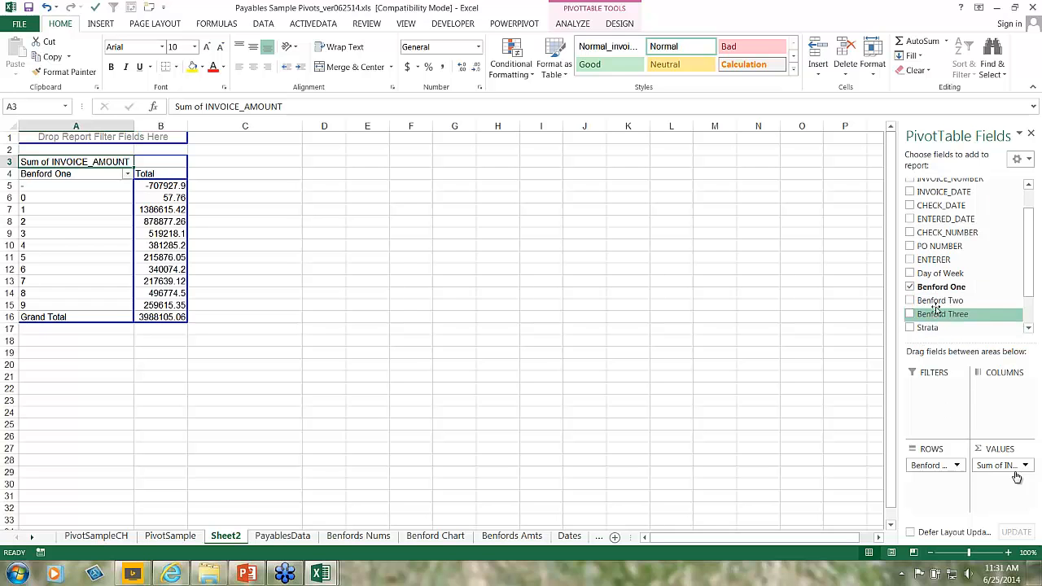
scroll(1031, 193, up, 3)
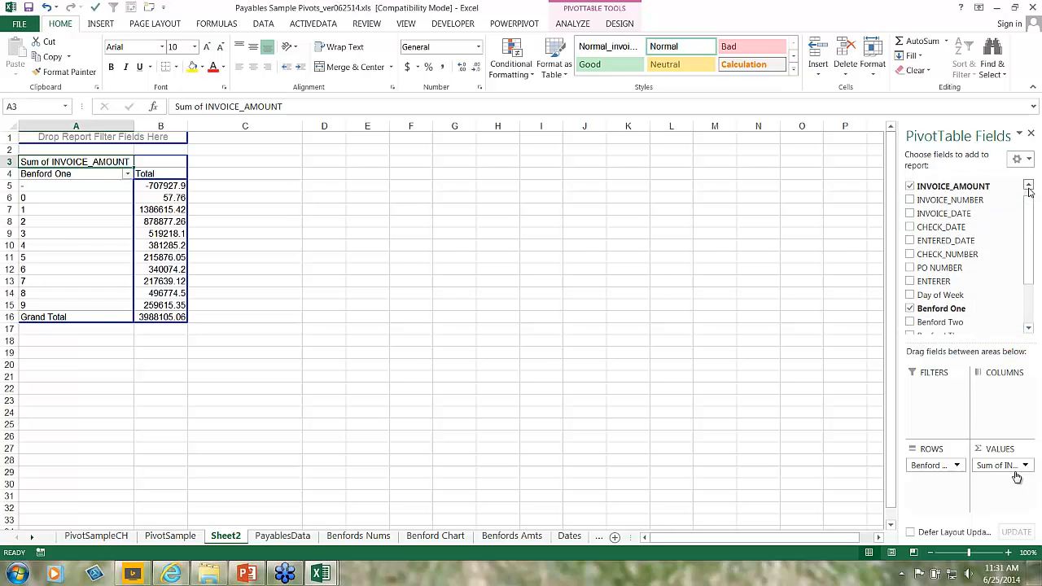
drag(953, 197, 1016, 481)
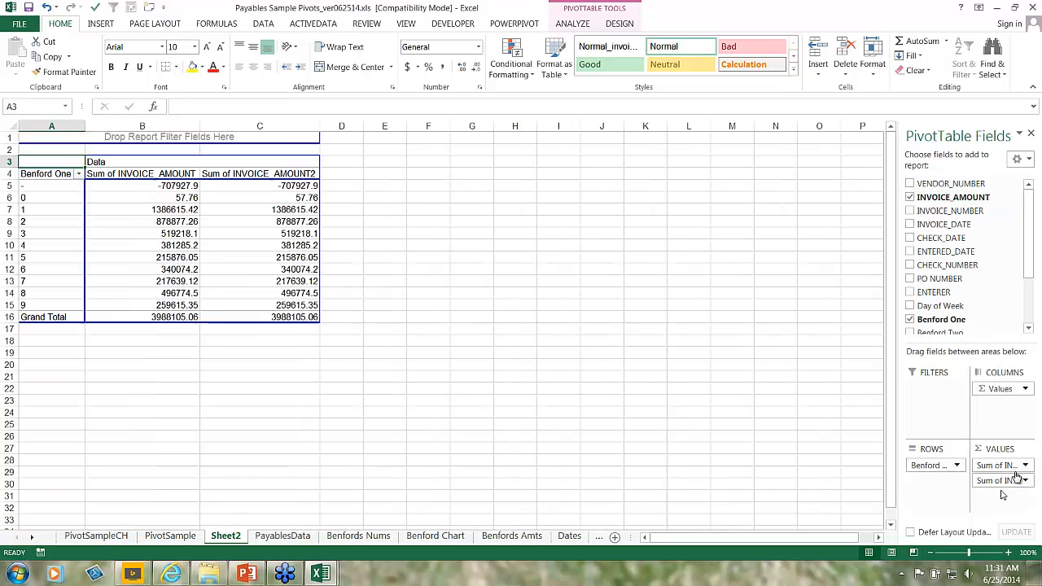
click(1024, 481)
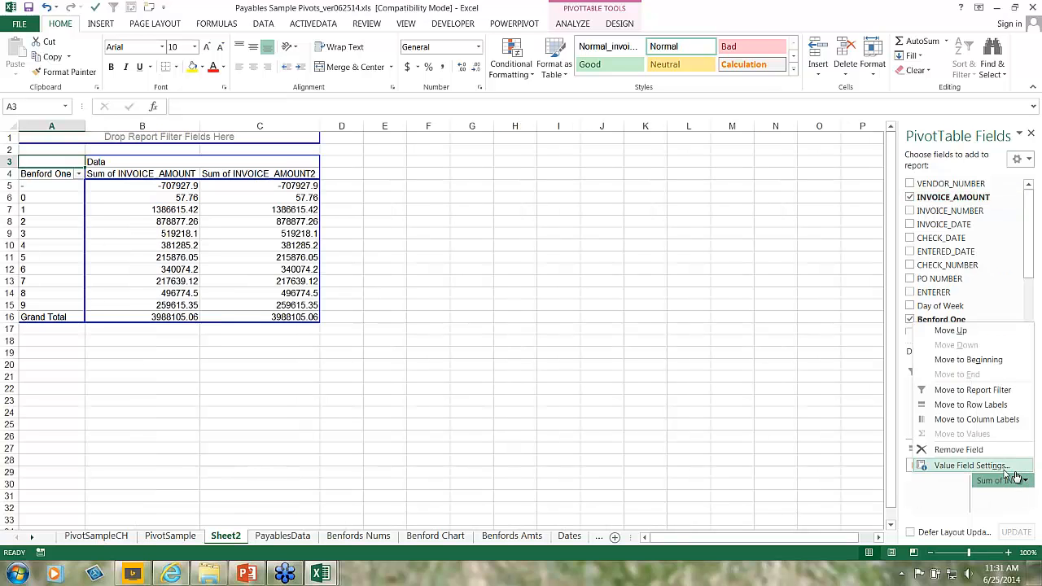
click(1016, 467)
click(505, 268)
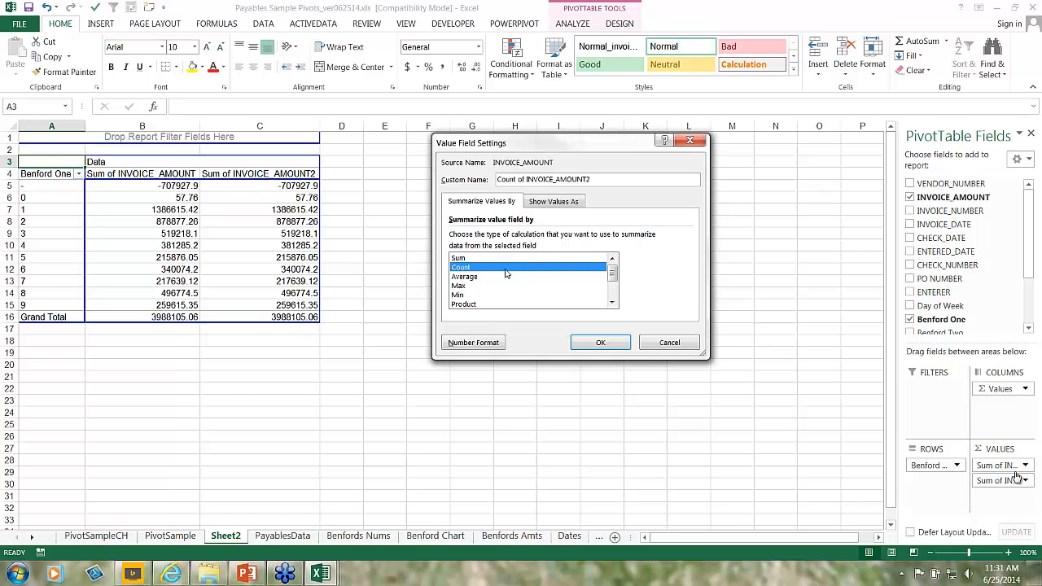
Step: Format the count of invoice amounts as Number with 0 decimal places, a 1000 separator and black parenthesized negatives
click(475, 343)
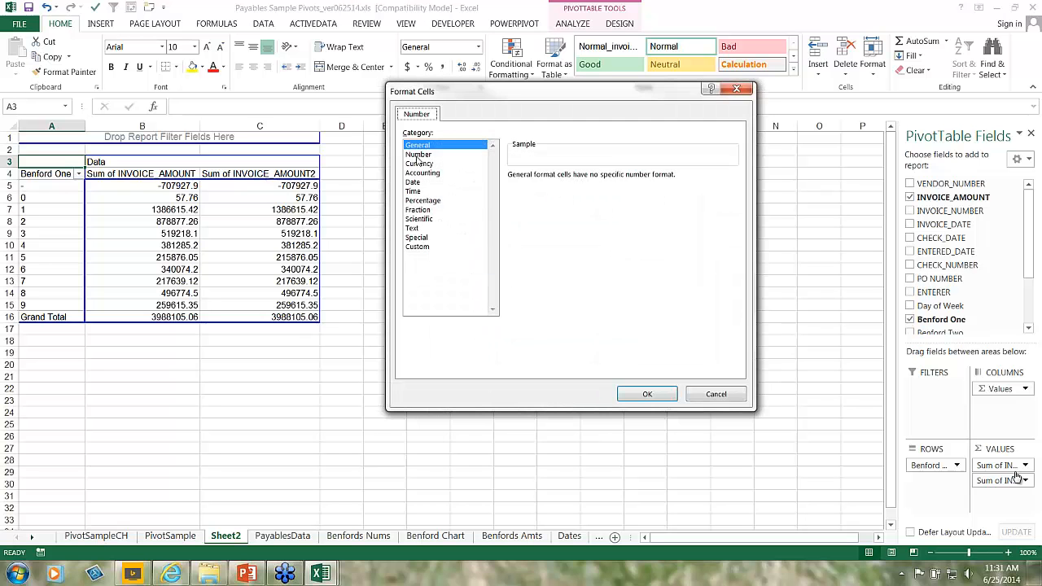
click(418, 155)
click(533, 240)
click(512, 194)
click(603, 180)
click(603, 180)
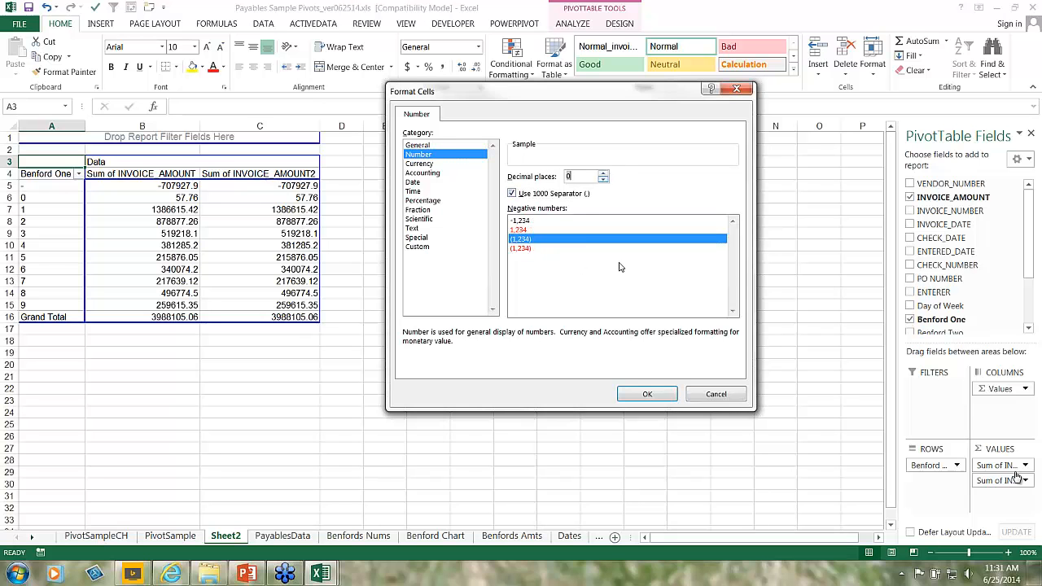
click(640, 393)
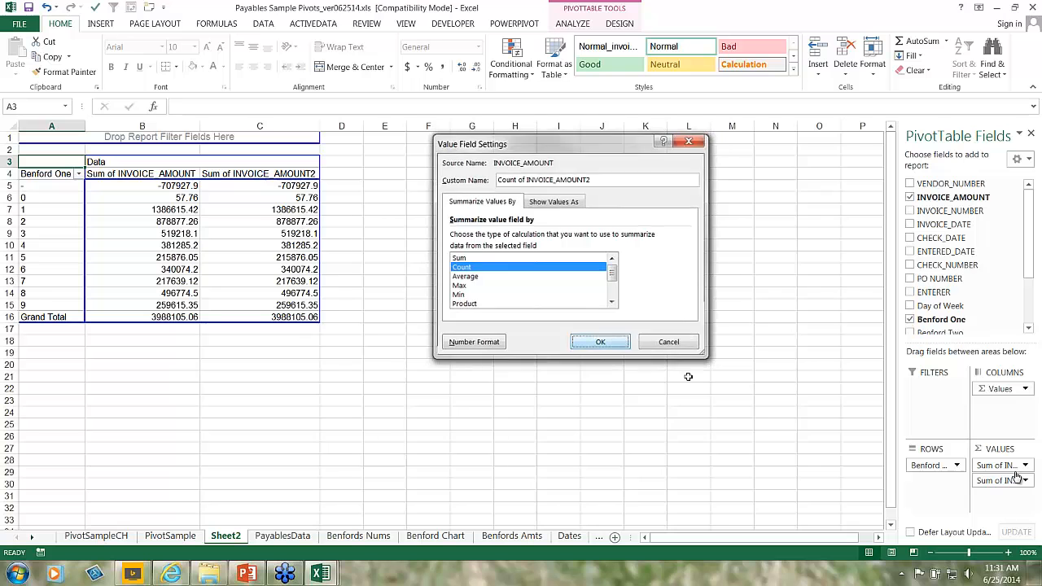
key(Return)
Step: Format the Sum of INVOICE_AMOUNT field as Number with 0 decimal places and a 1000 separator
click(1017, 468)
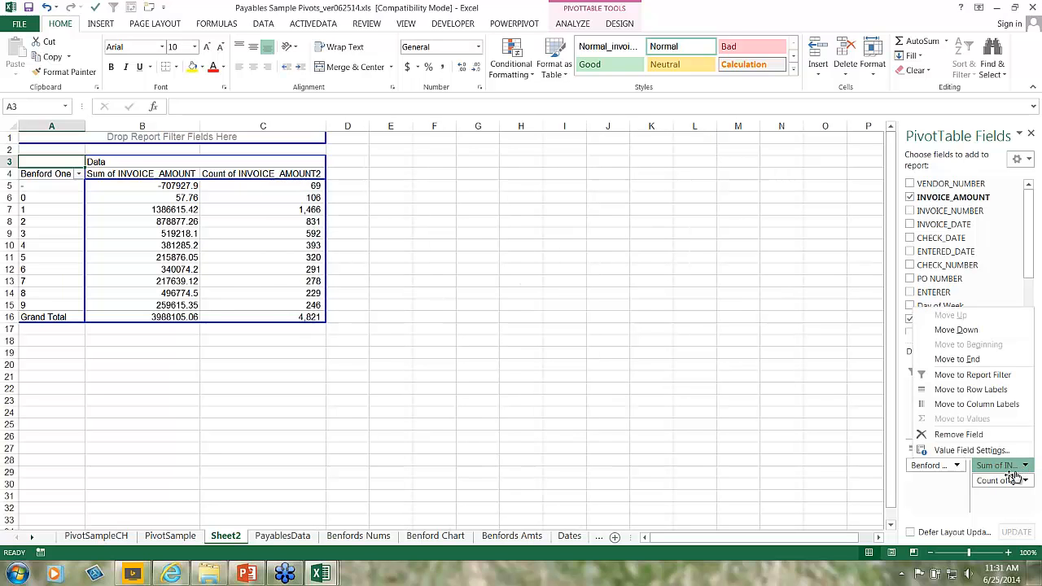
click(971, 450)
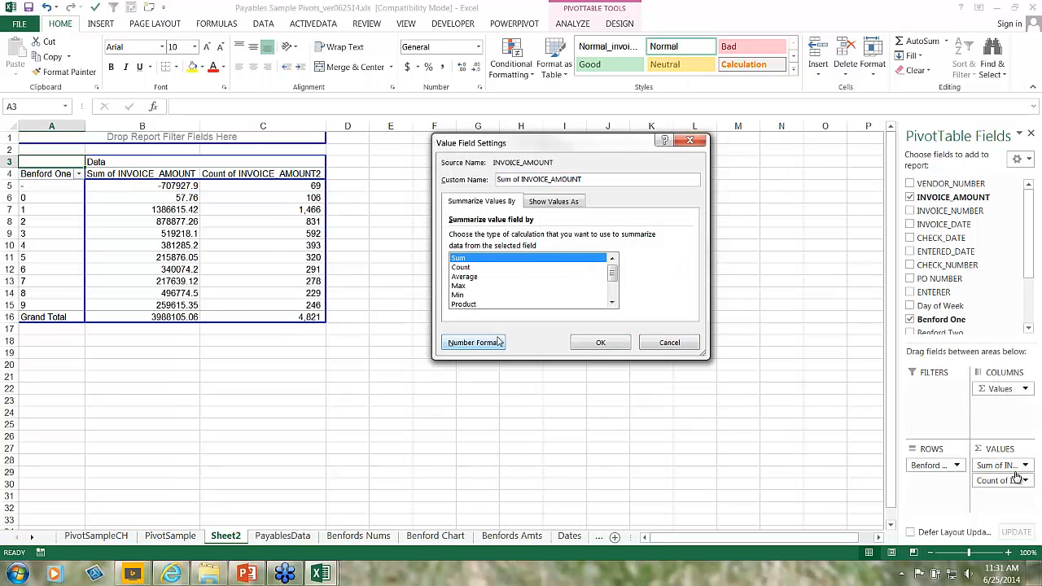
click(499, 342)
click(418, 154)
click(604, 180)
click(603, 180)
click(512, 193)
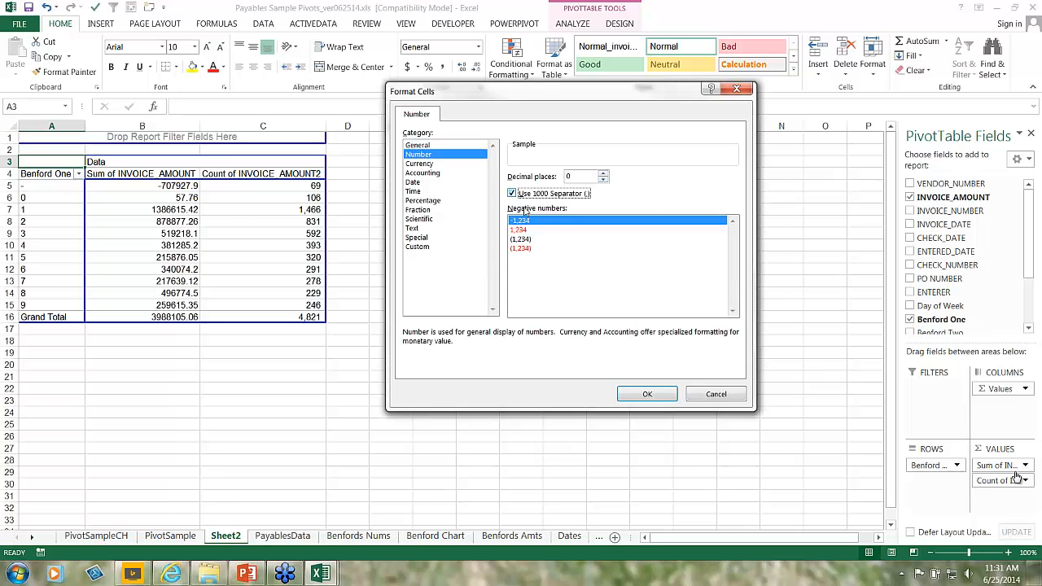
click(648, 395)
click(599, 342)
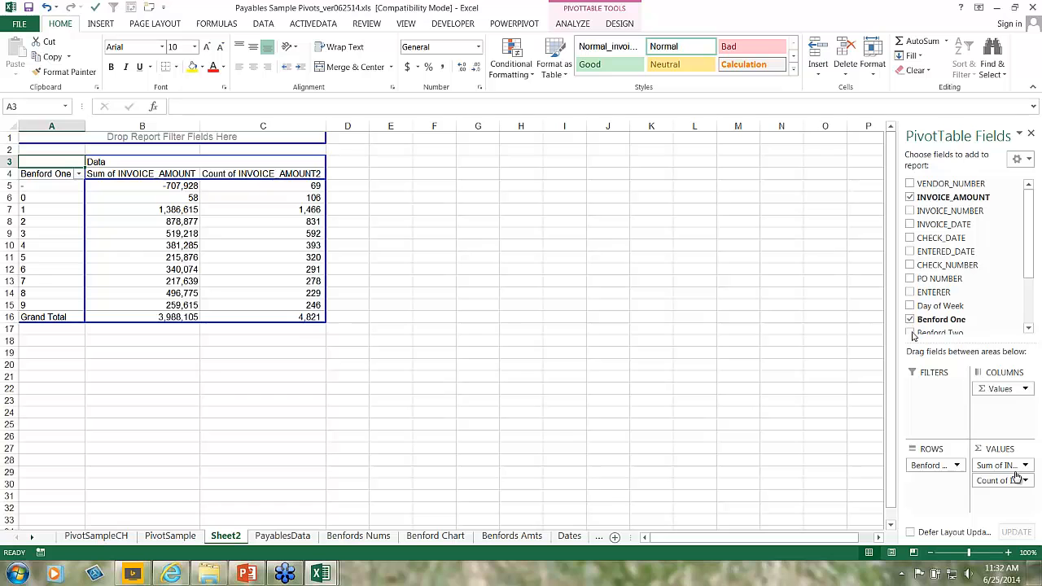
Step: Nest Benford Two under Benford One as a row field and review the sums and counts by first two digits
drag(936, 333, 941, 482)
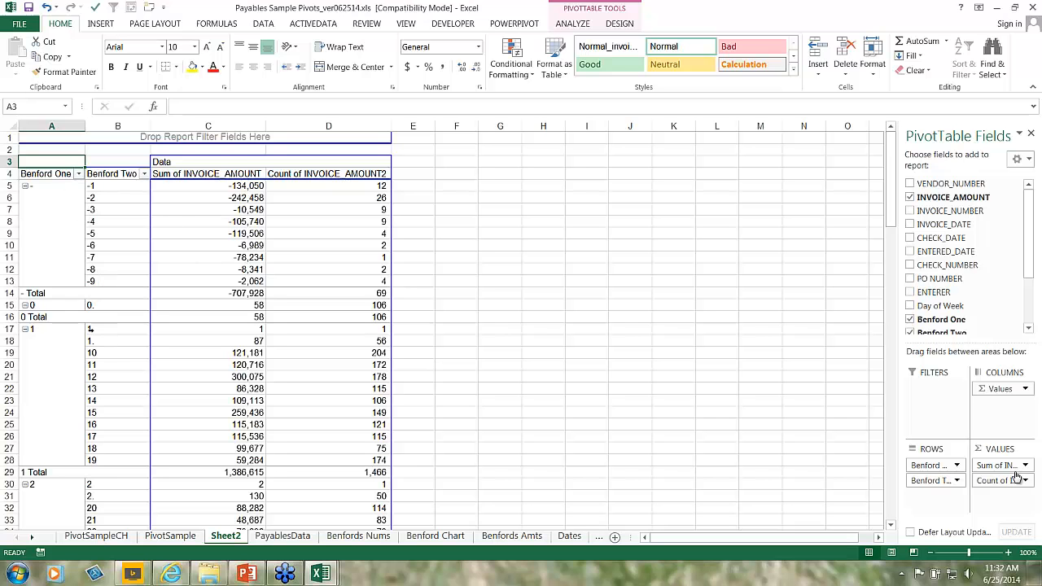
scroll(90, 328, down, 2)
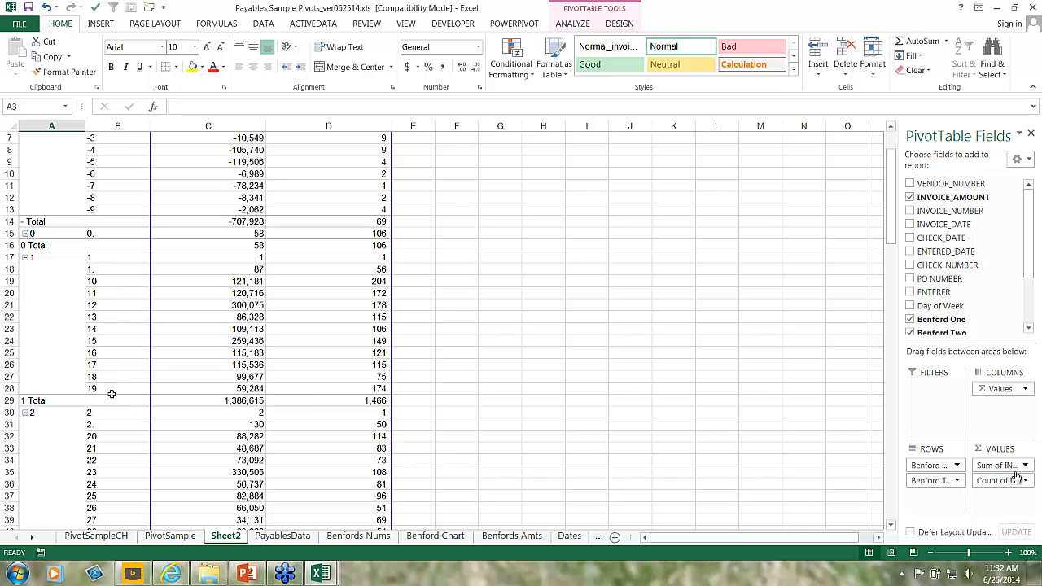
scroll(112, 392, down, 1)
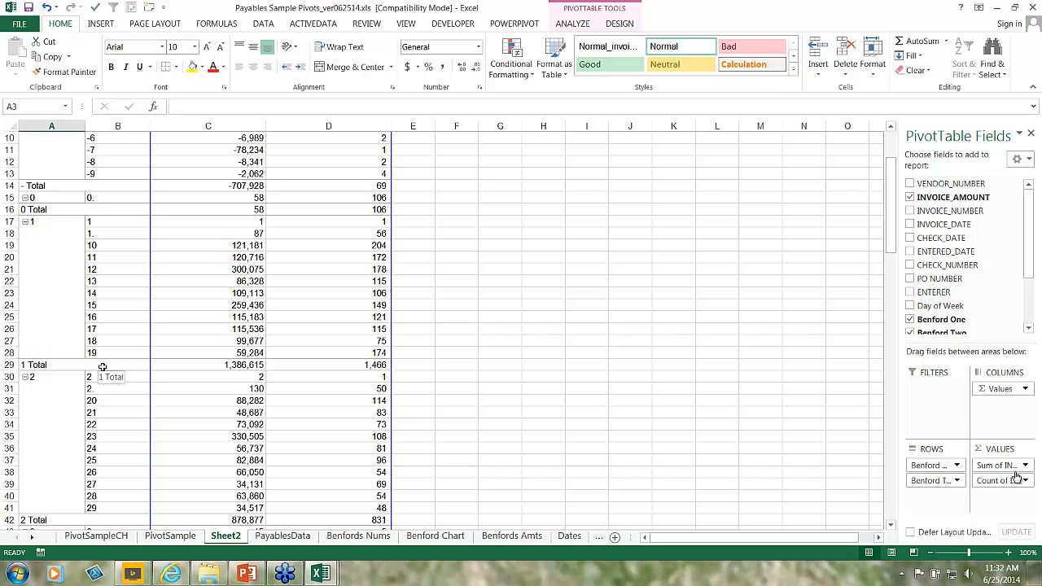
scroll(102, 367, down, 2)
scroll(102, 366, down, 1)
scroll(102, 367, down, 3)
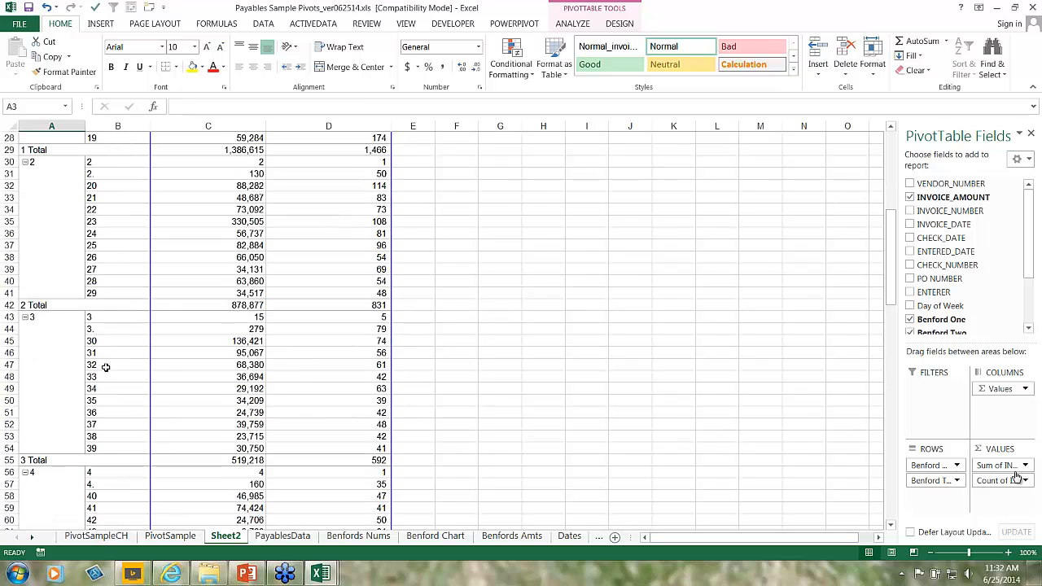
scroll(105, 368, down, 4)
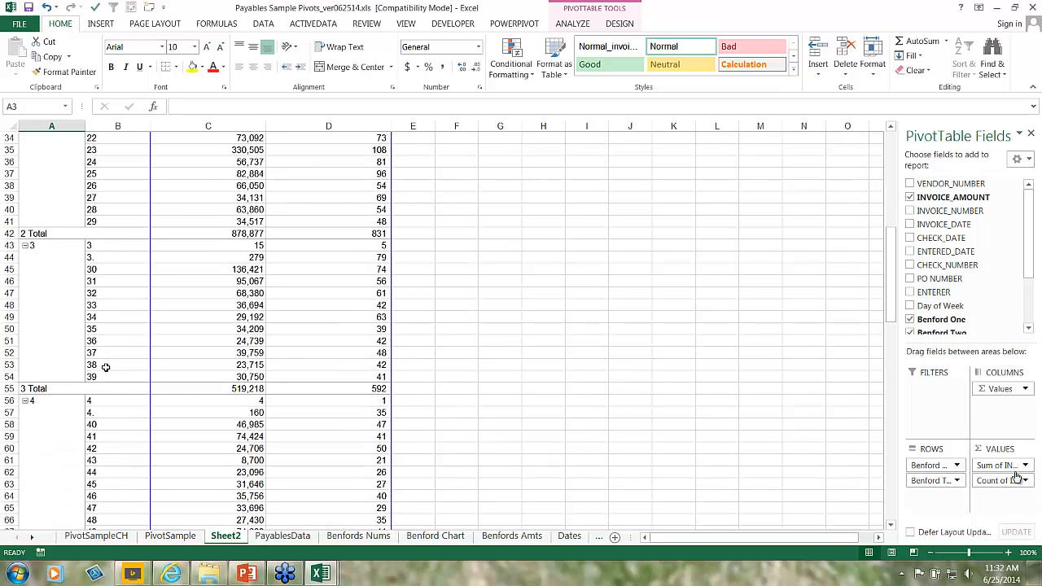
scroll(105, 368, down, 3)
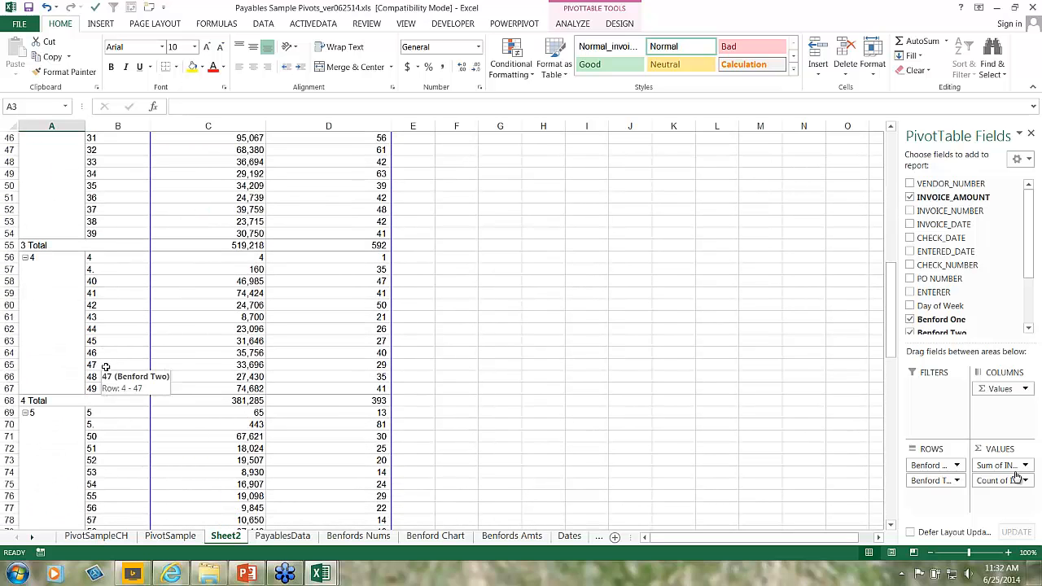
Step: Add Benford Three as the third row field below Benford Two and inspect the three-level breakdown from its beginning
click(1029, 328)
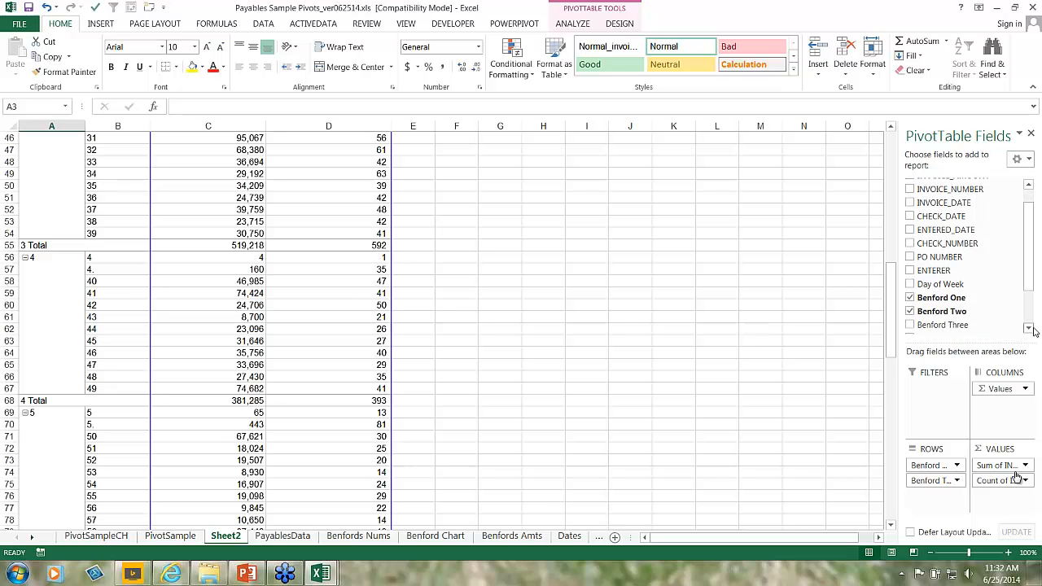
drag(952, 326, 935, 496)
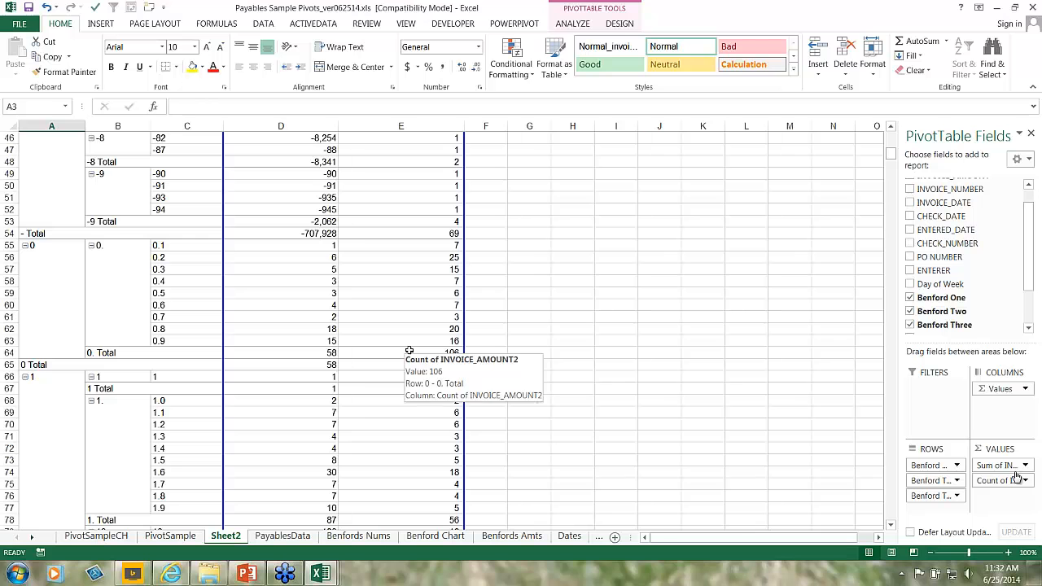
scroll(411, 342, up, 15)
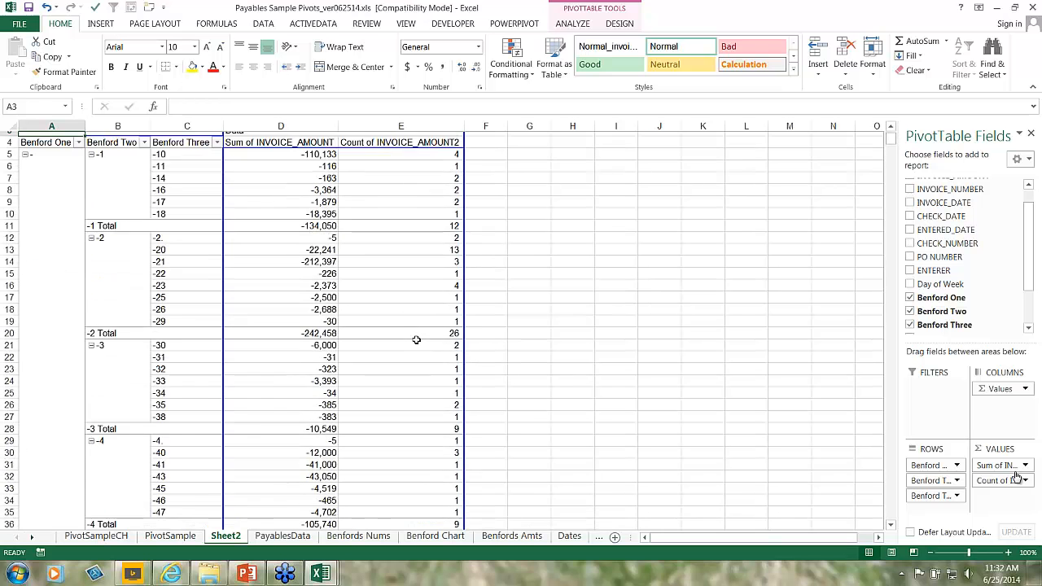
Step: Remove Benford Three and Benford Two from the PivotTable's rows, keeping only Benford One
drag(934, 496, 948, 298)
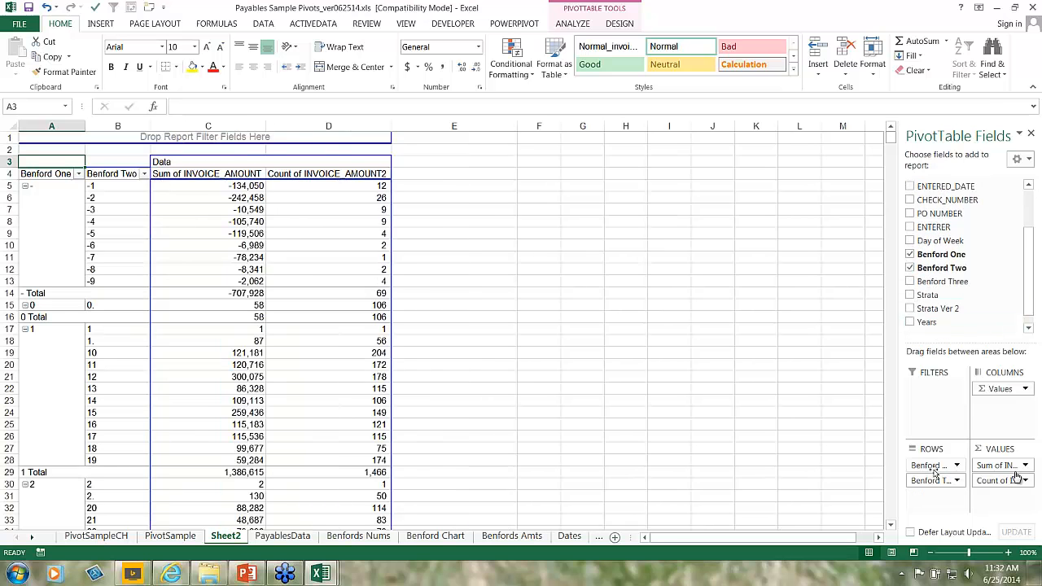
drag(932, 486, 933, 319)
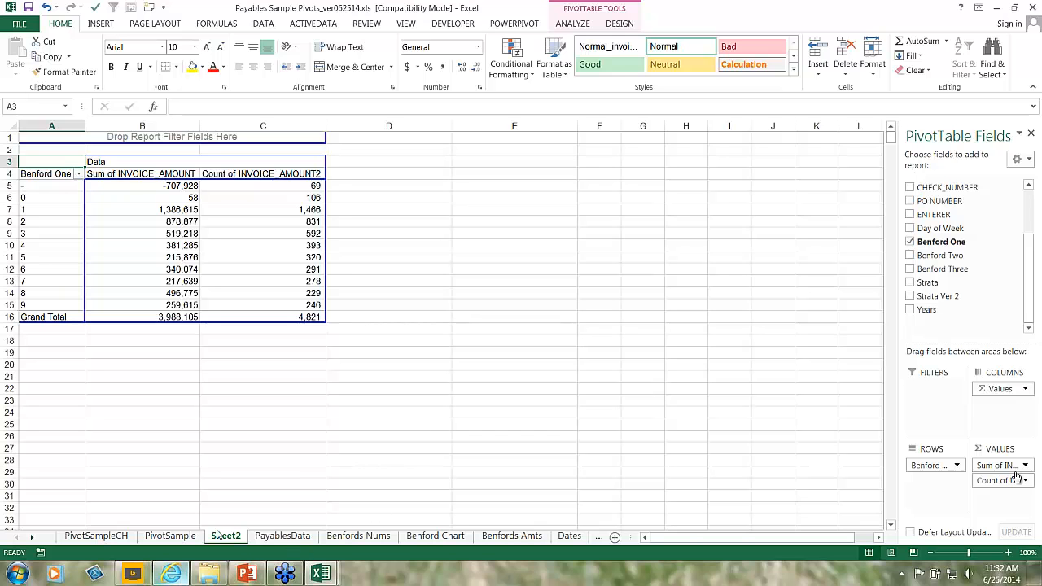
mouse_move(171, 574)
click(281, 391)
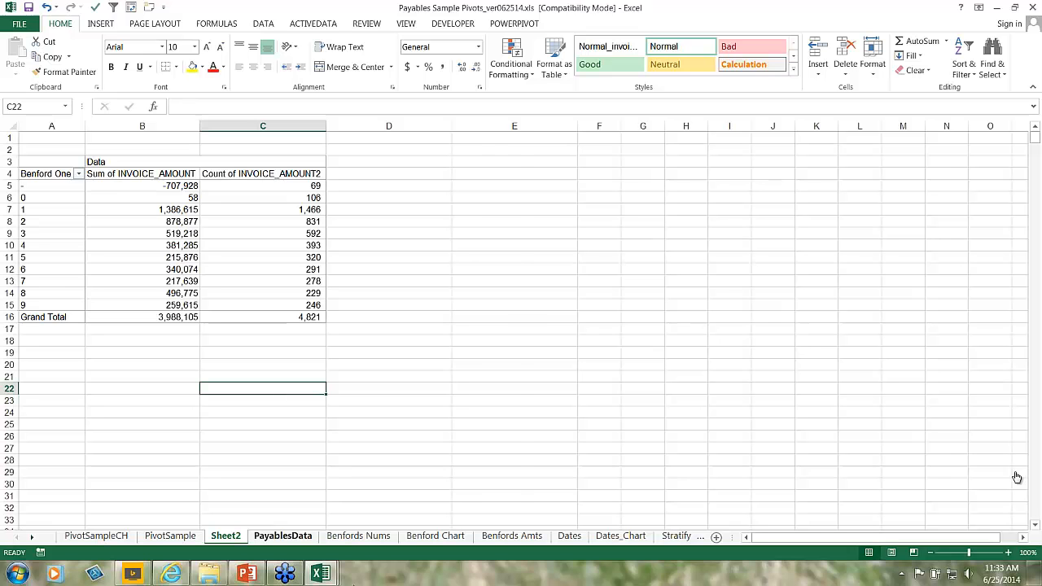
Step: On the Benfords Nums sheet, compare the expected digit percentages in H5:I13 with the PivotTable's percentages
click(372, 543)
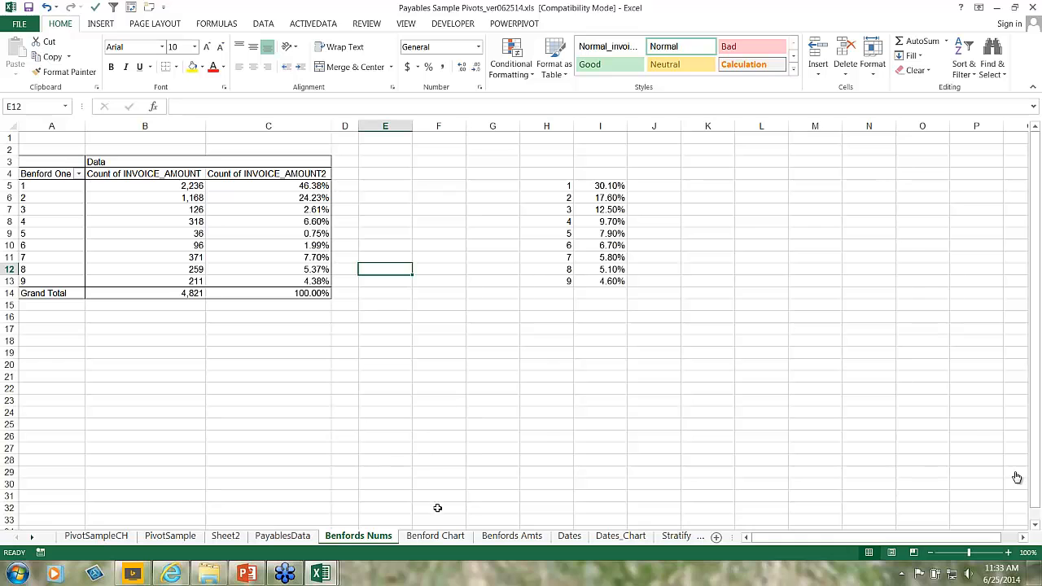
drag(551, 187, 601, 281)
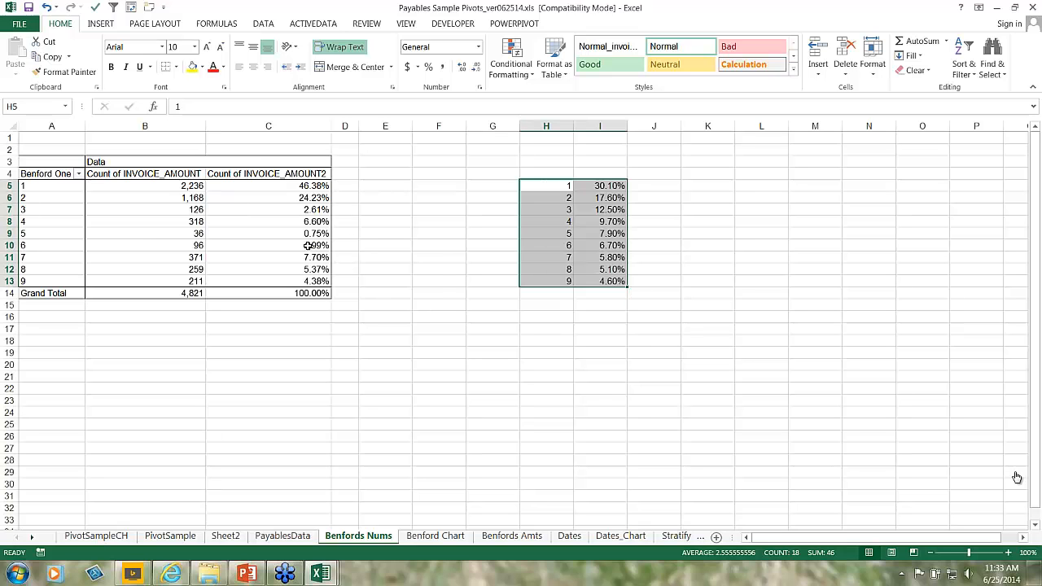
mouse_move(307, 245)
mouse_move(262, 291)
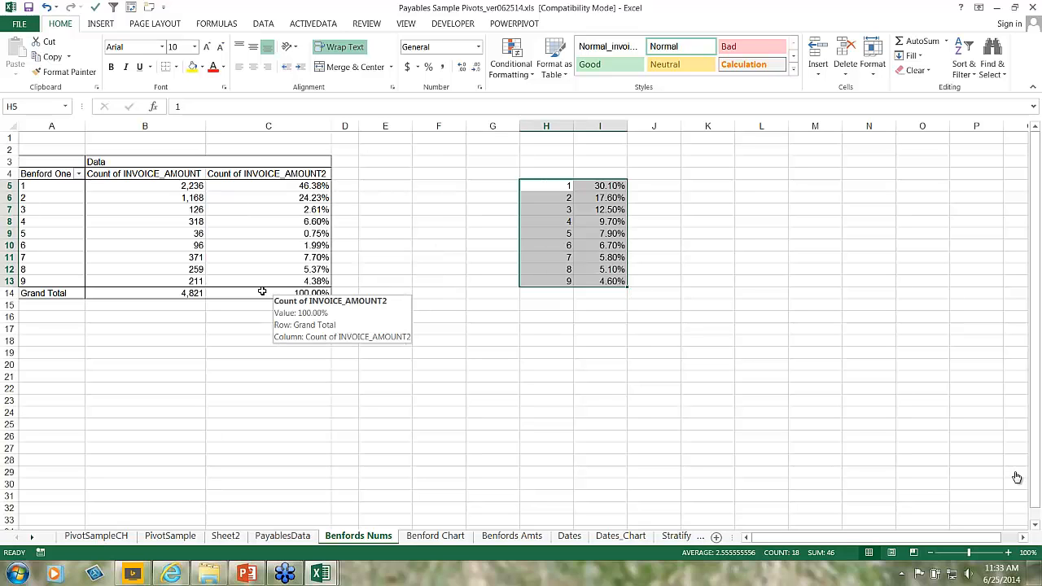
click(36, 186)
mouse_move(36, 186)
mouse_down()
mouse_move(308, 257)
mouse_move(308, 281)
mouse_move(131, 189)
mouse_move(45, 174)
mouse_move(54, 188)
mouse_up()
click(308, 281)
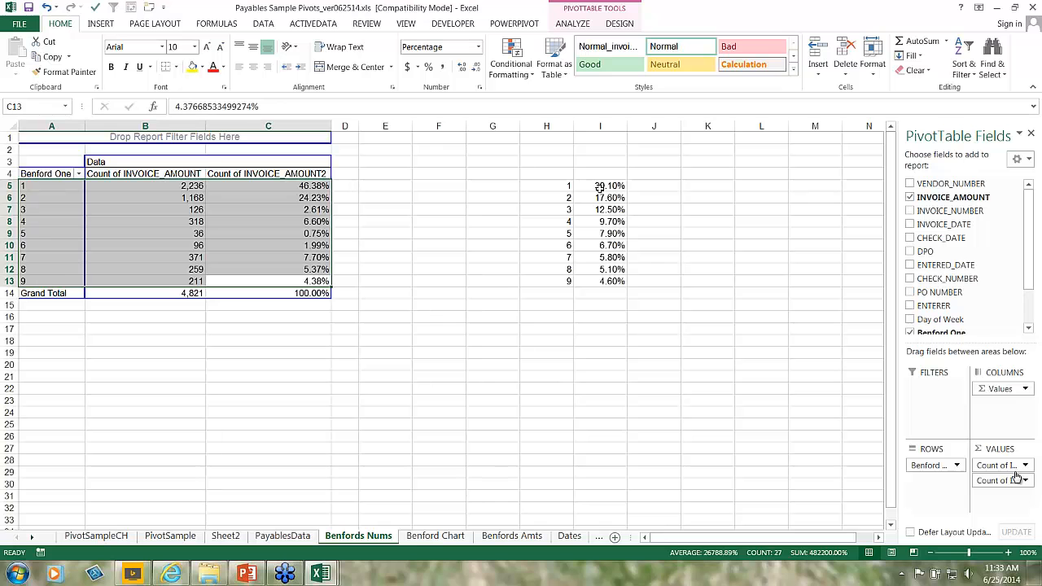
key(ctrl+c)
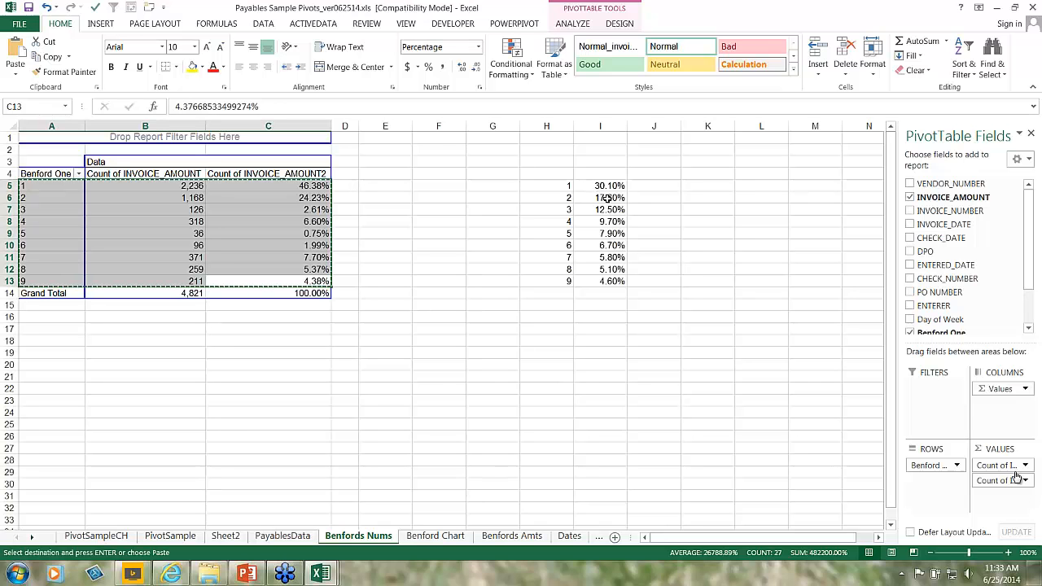
click(489, 328)
right_click(489, 328)
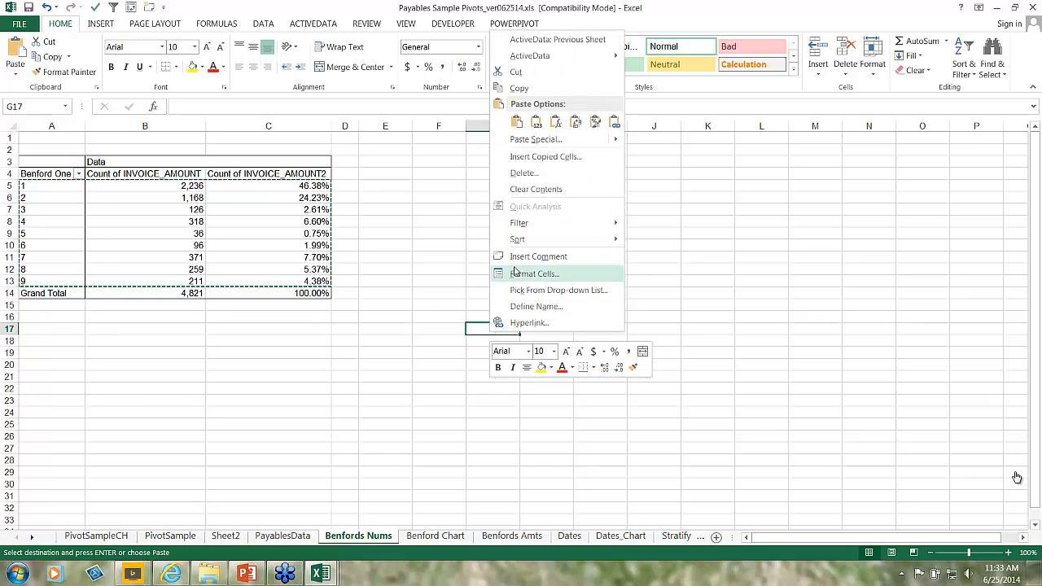
key(Escape)
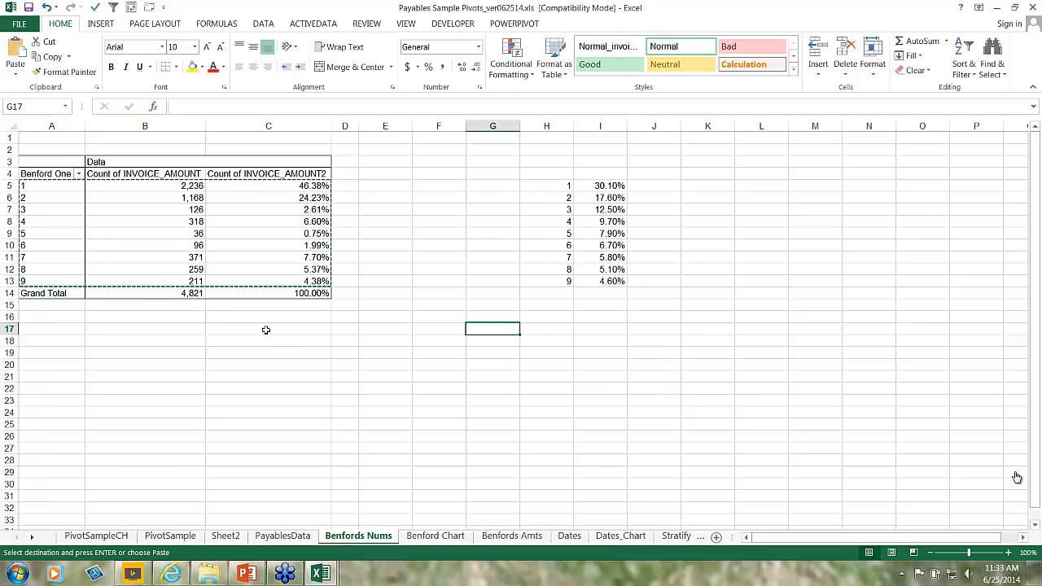
Step: Copy the entire Benford One PivotTable, including headers and Grand Total, and paste it as values starting at H18
click(174, 269)
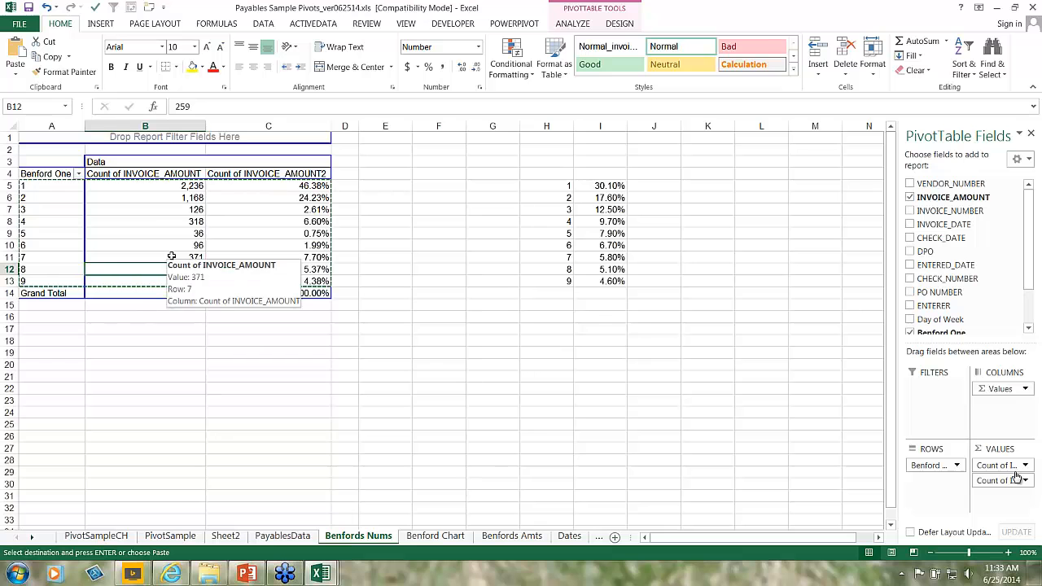
key(ctrl+a)
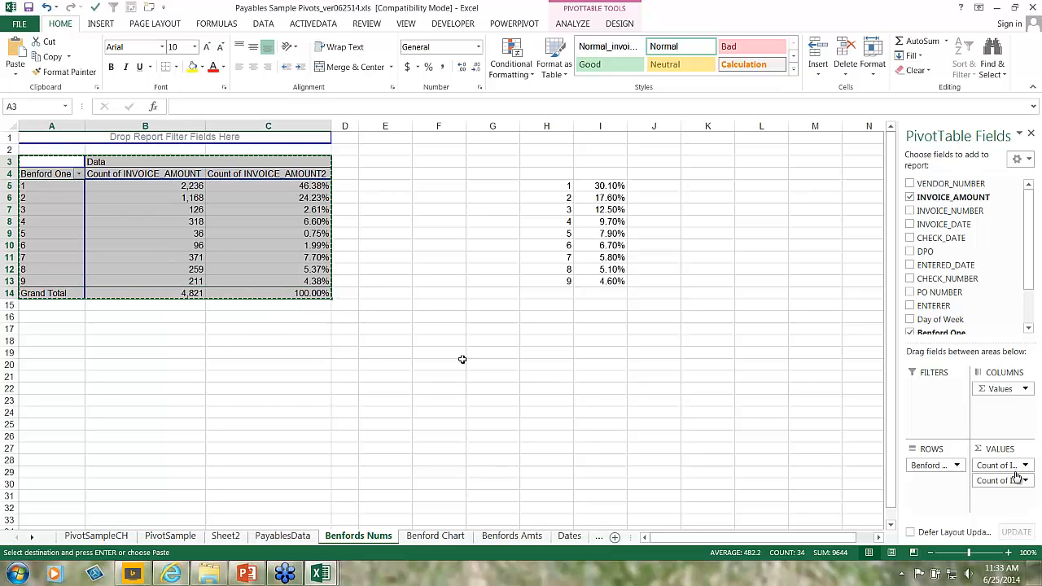
click(541, 342)
click(14, 74)
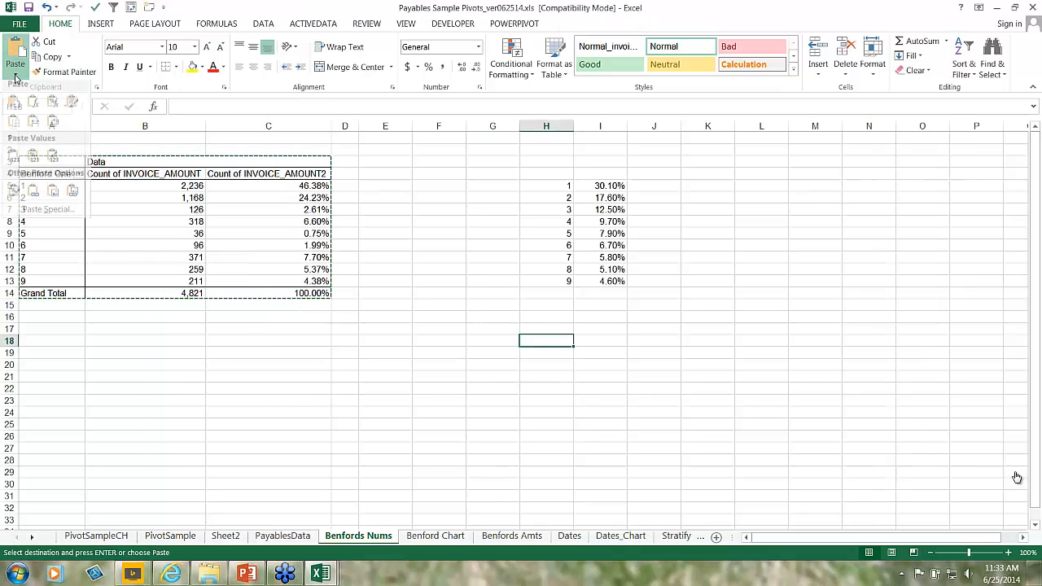
click(13, 164)
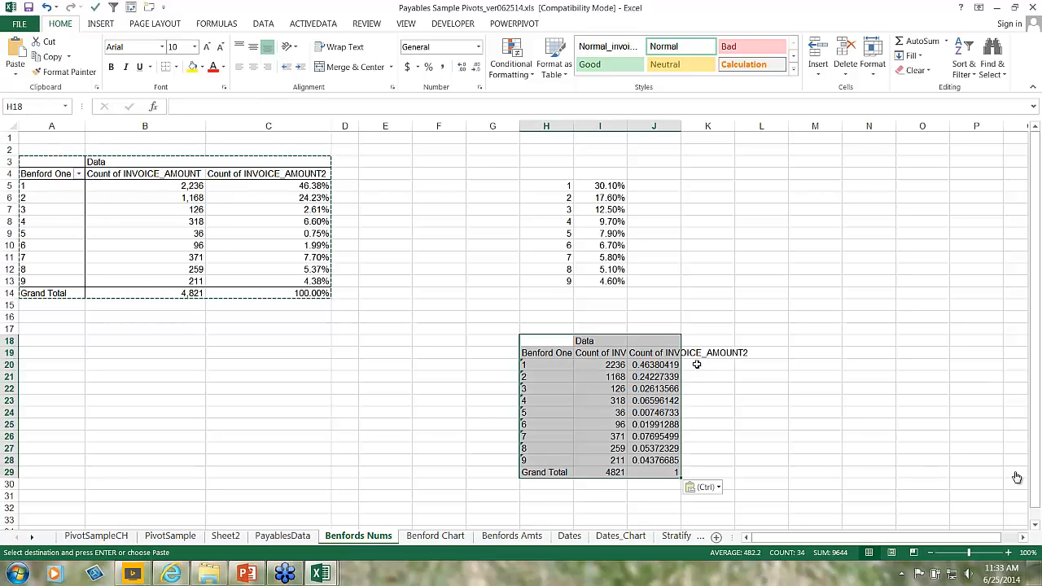
Step: Copy the expected digit percentages in I5:I13 and paste them starting at K20, beside the pasted PivotTable values
drag(600, 185, 600, 281)
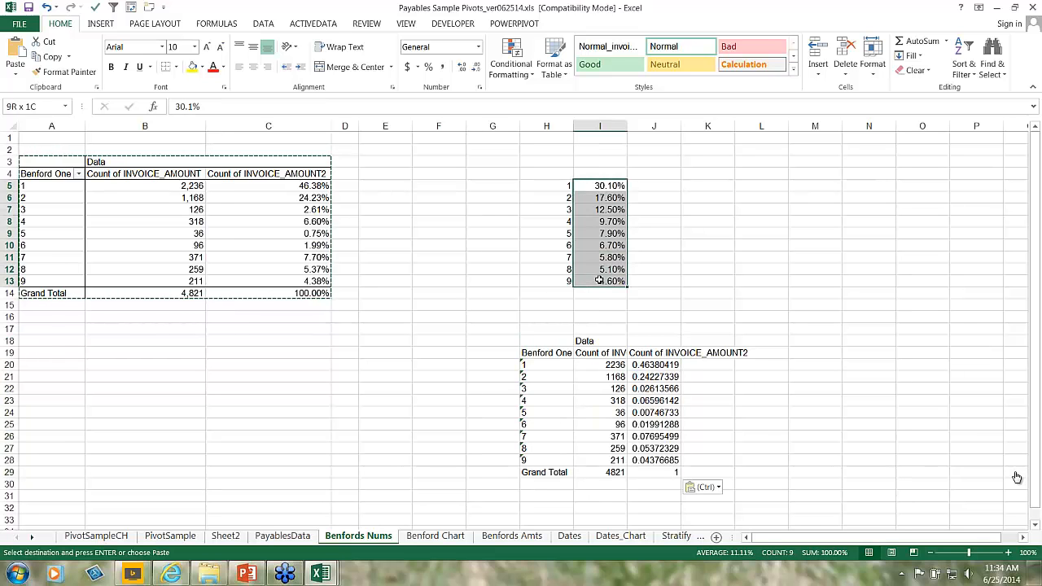
key(ctrl+c)
click(699, 366)
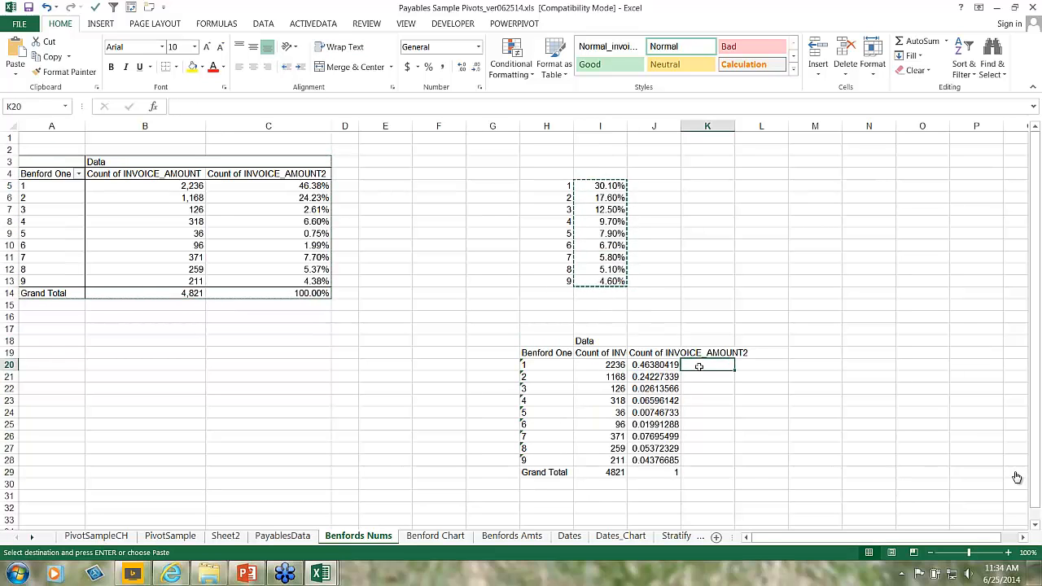
key(ctrl+v)
click(747, 365)
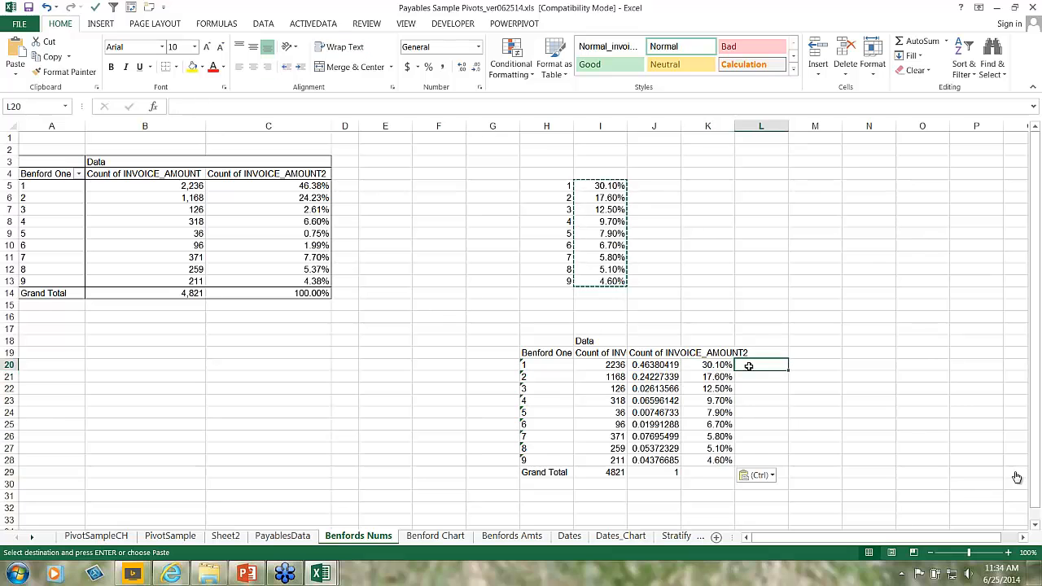
Step: Format the pasted actual digit shares in J20:J28 as percentages
drag(668, 363, 658, 461)
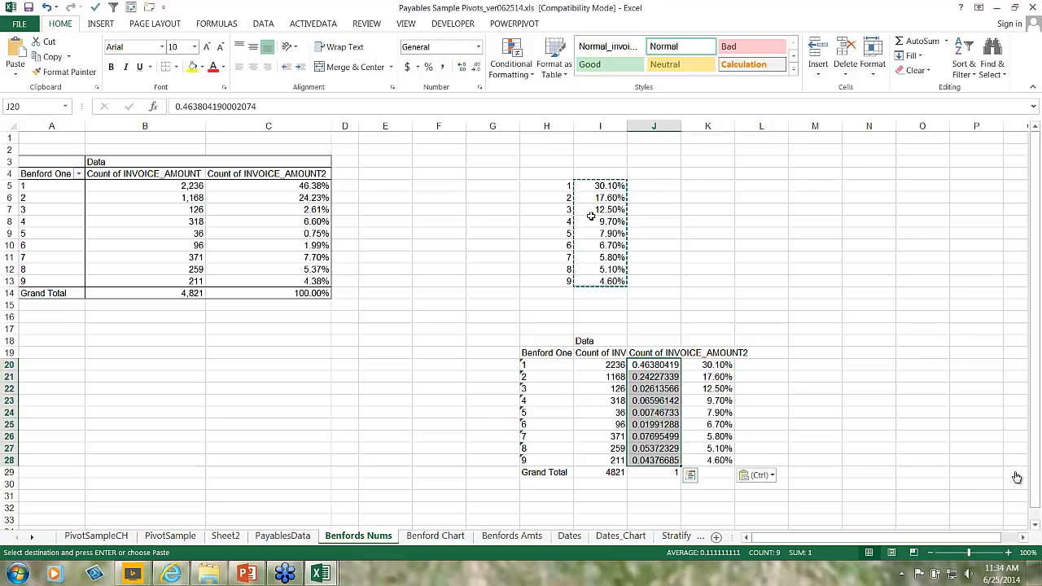
click(428, 67)
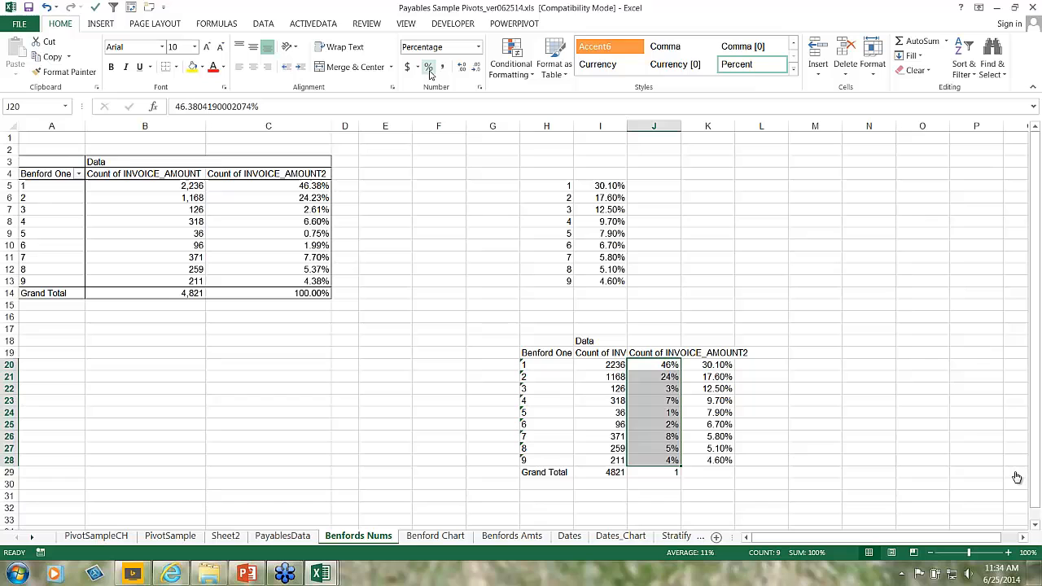
click(754, 369)
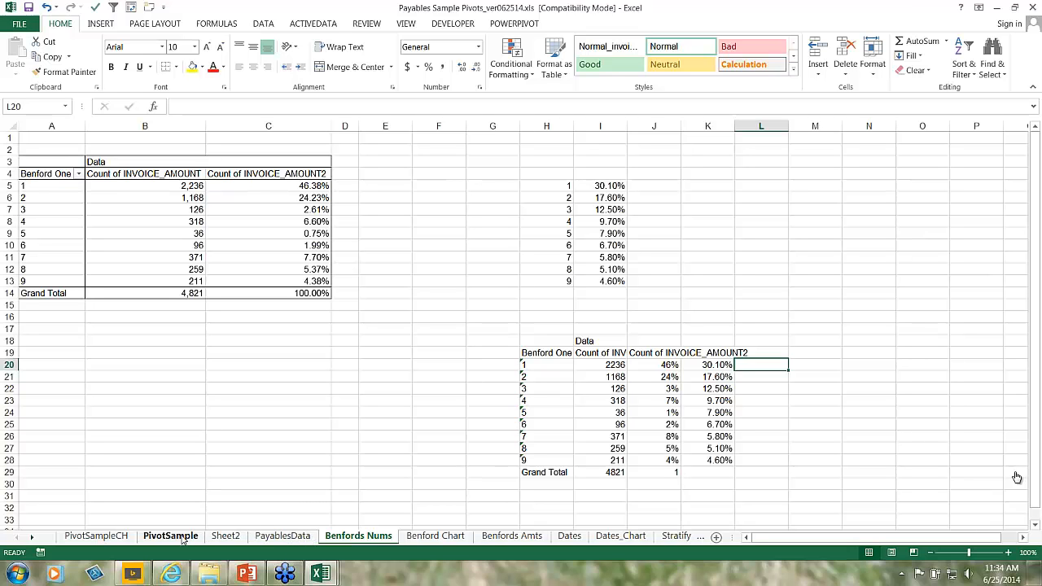
Step: On the PayablesData sheet, examine the Benford Three and strata formula columns, including the VLOOKUP formula in Strata Ver 2
click(259, 541)
click(859, 261)
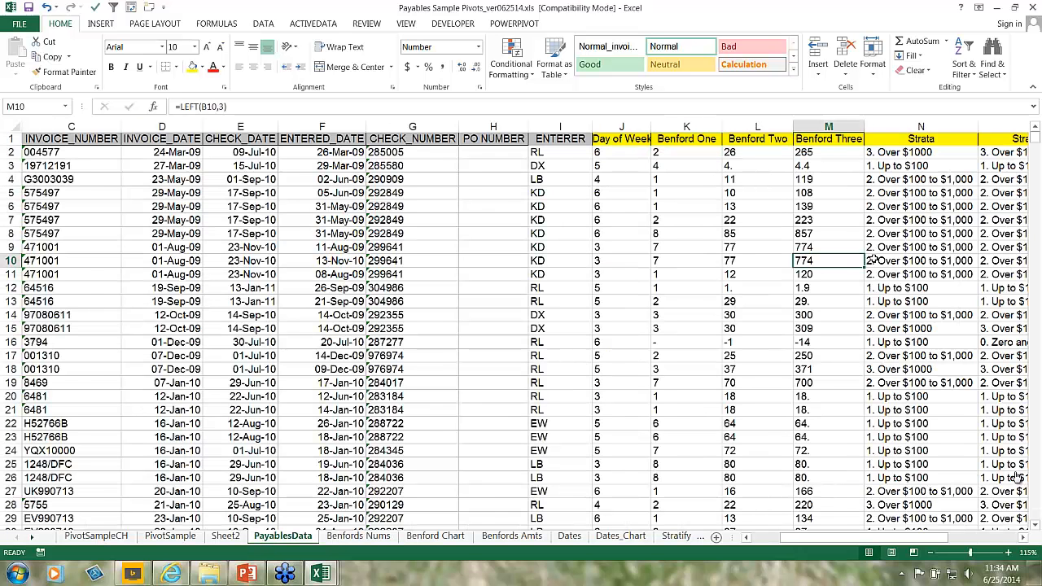
key(Right)
key(Right)
key(Right)
key(Right)
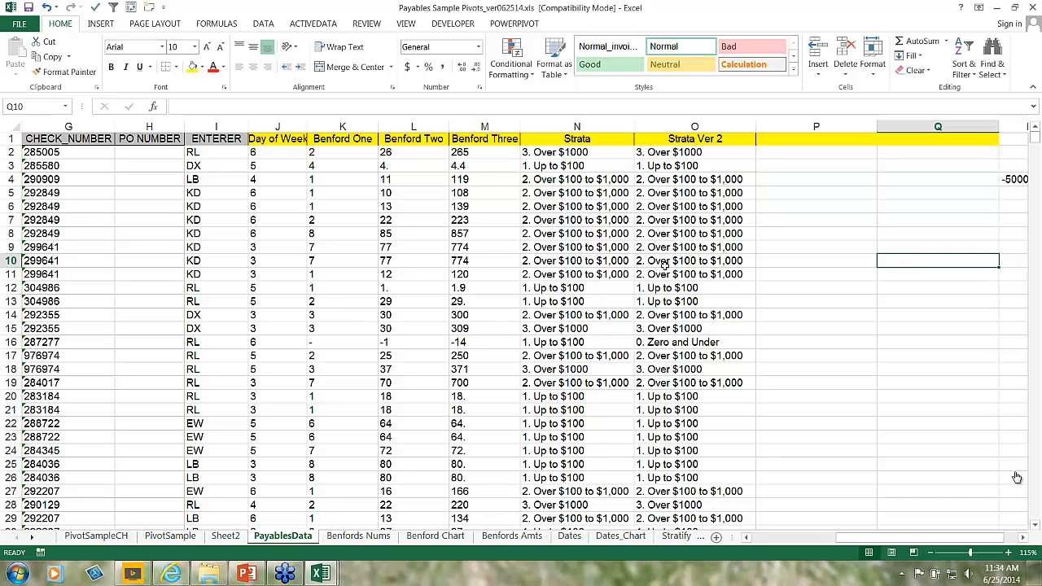
click(686, 209)
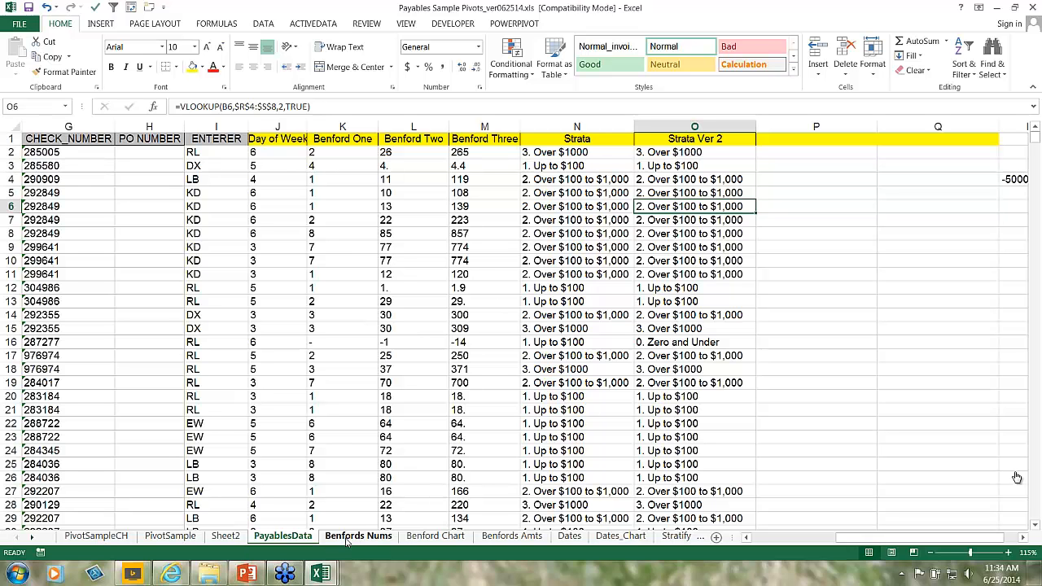
Step: In the Sheet2 PivotTable, replace the Benford One row field with Strata Ver 2
click(225, 537)
click(51, 184)
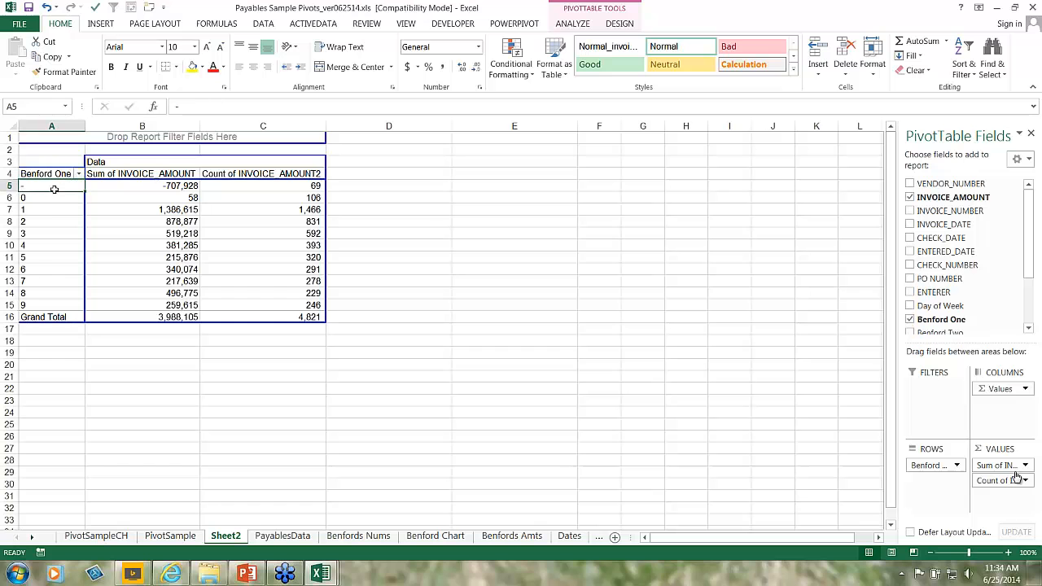
scroll(1027, 271, down, 1)
click(911, 285)
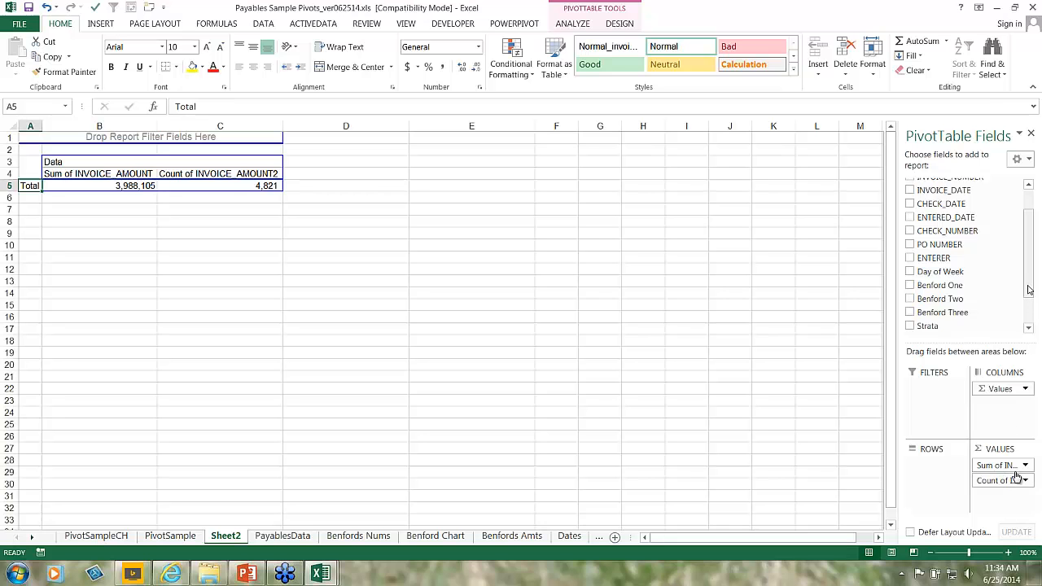
scroll(1027, 289, down, 1)
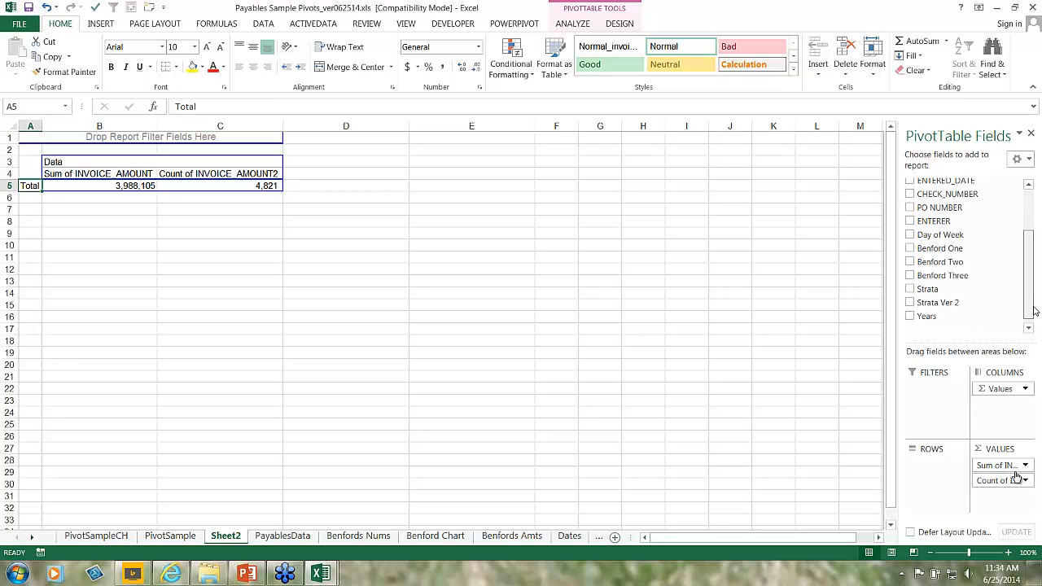
click(911, 302)
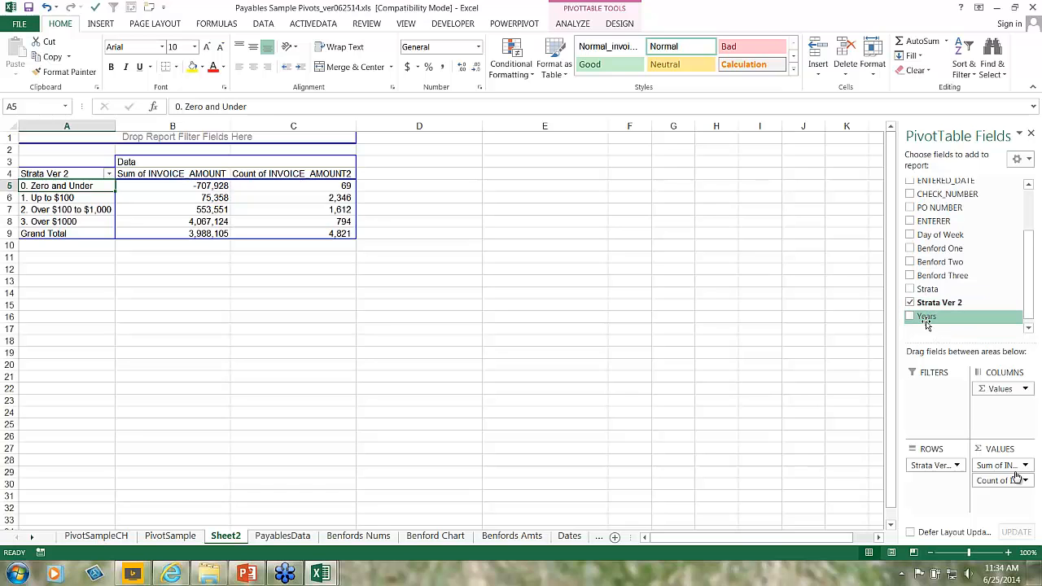
Step: Add Years as a column field to the strata PivotTable, below Values
drag(926, 320, 987, 405)
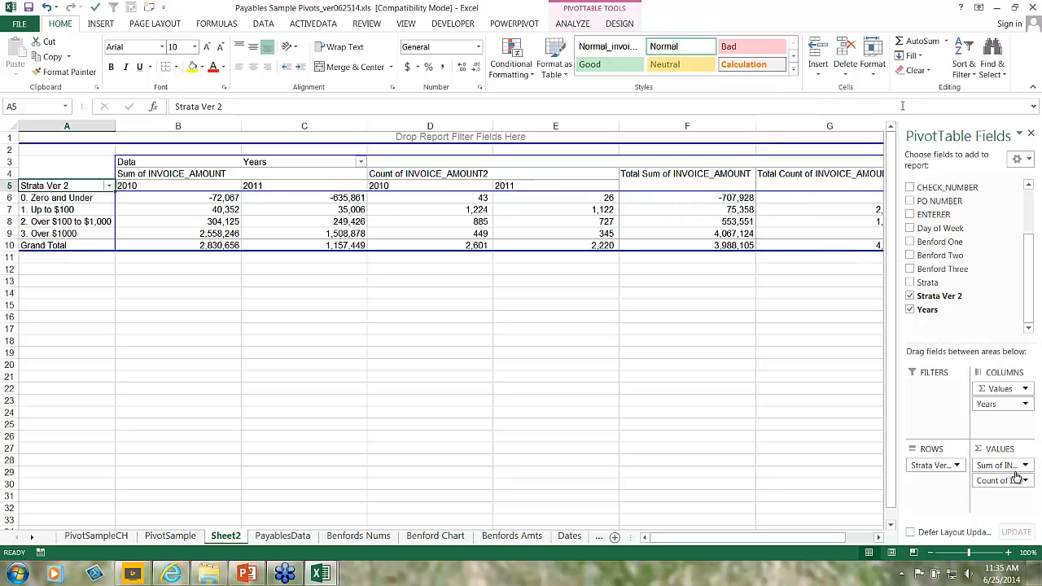
click(562, 281)
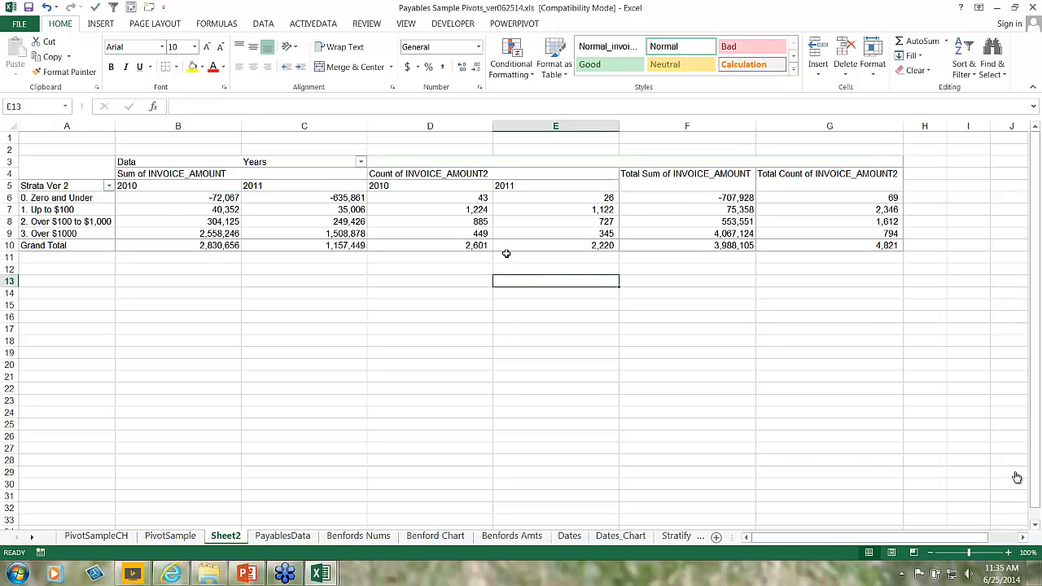
click(462, 212)
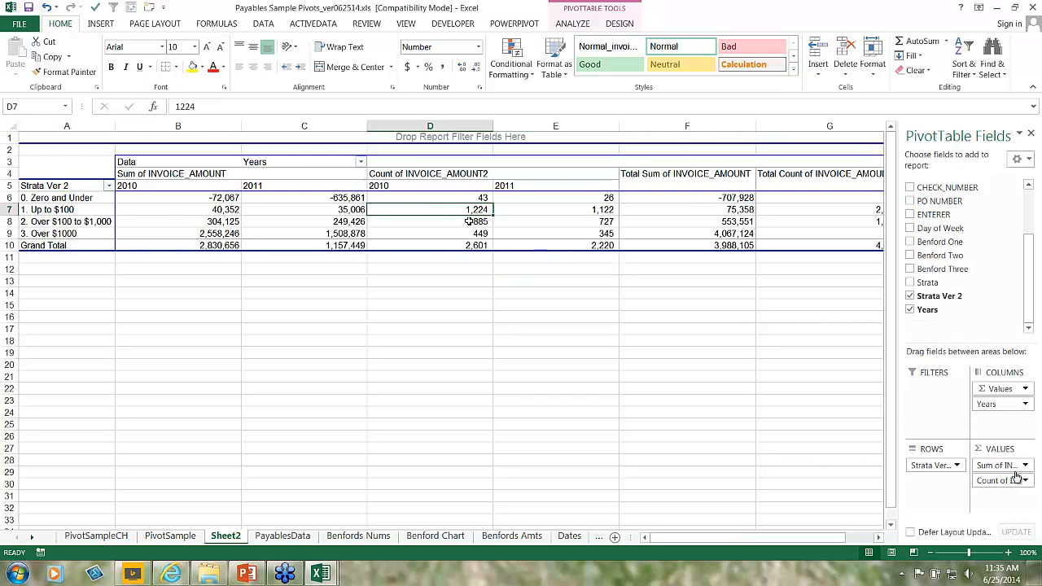
Step: Preview the Clustered Column - Line combo type for a PivotChart of the strata data without inserting it
mouse_move(529, 239)
click(573, 23)
click(793, 57)
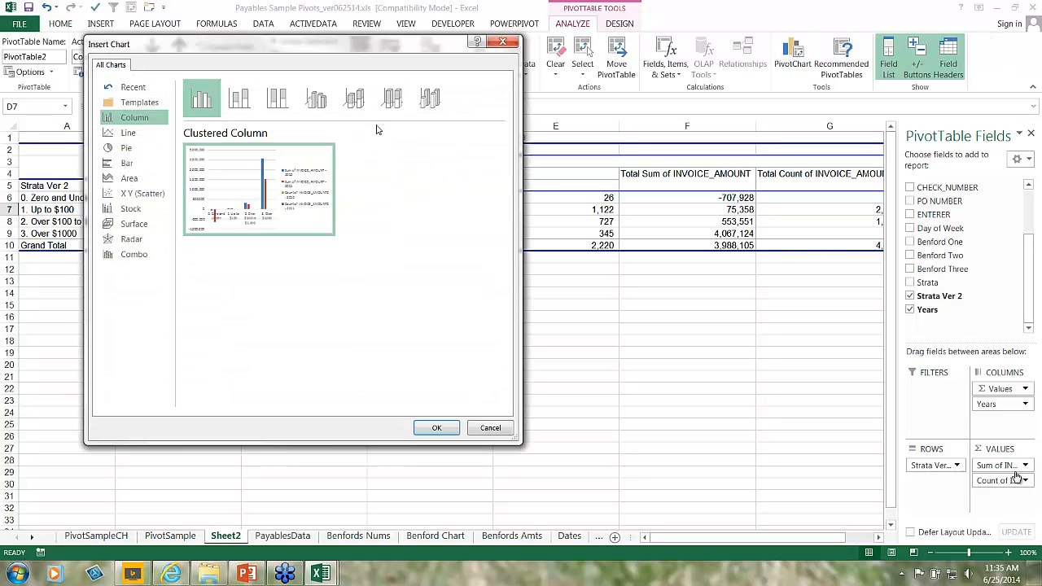
mouse_move(246, 180)
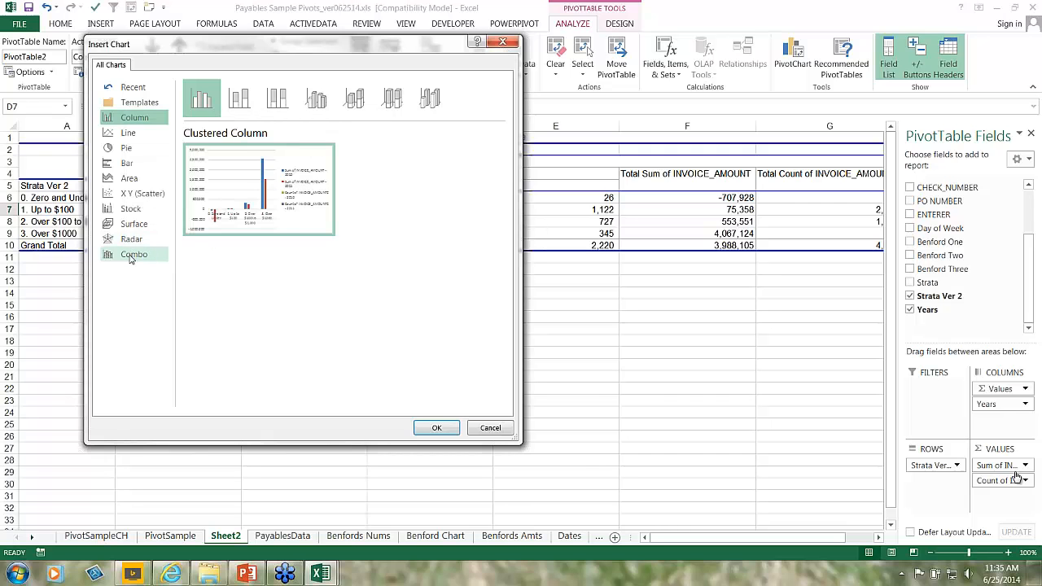
click(132, 255)
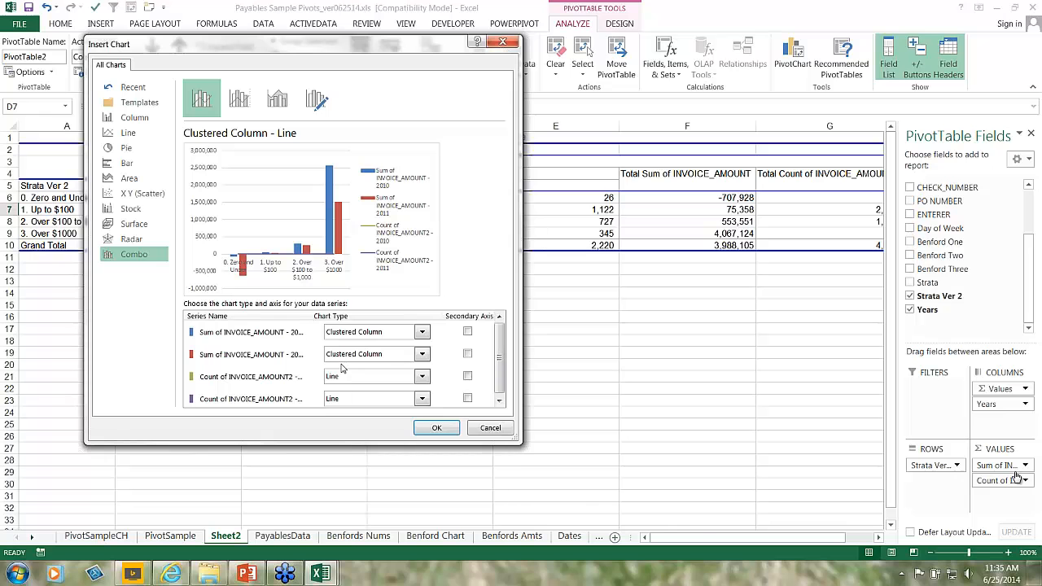
click(490, 427)
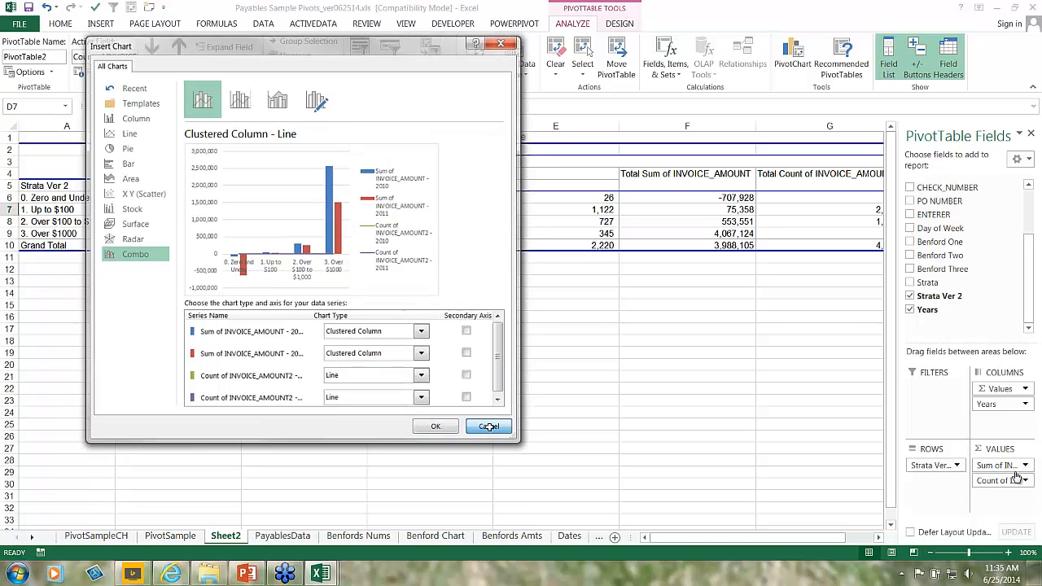
drag(570, 328, 597, 314)
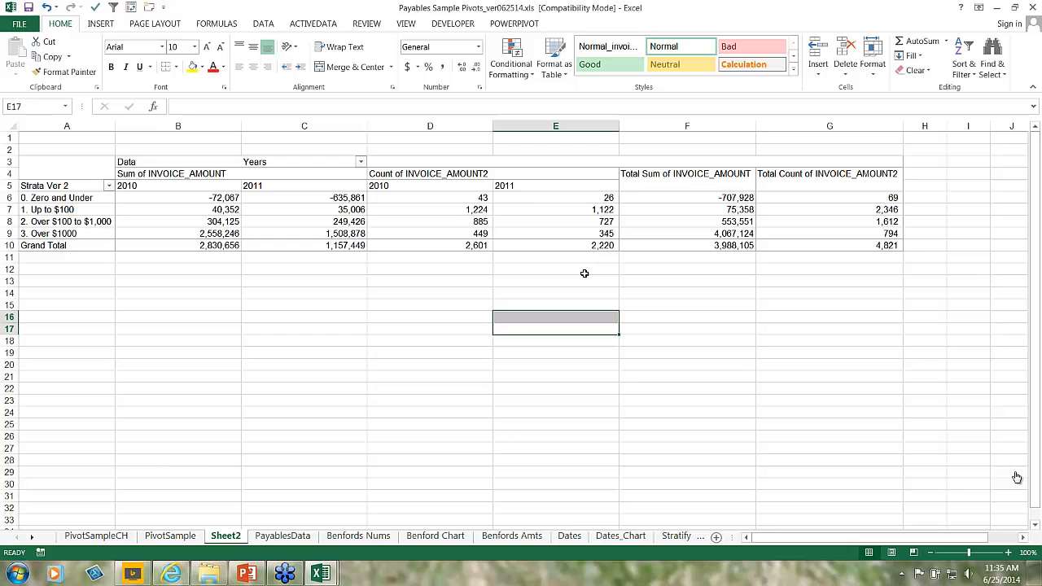
Step: Swap the PivotTable layout so Strata Ver 2 is in the columns and Years is in the rows
click(87, 202)
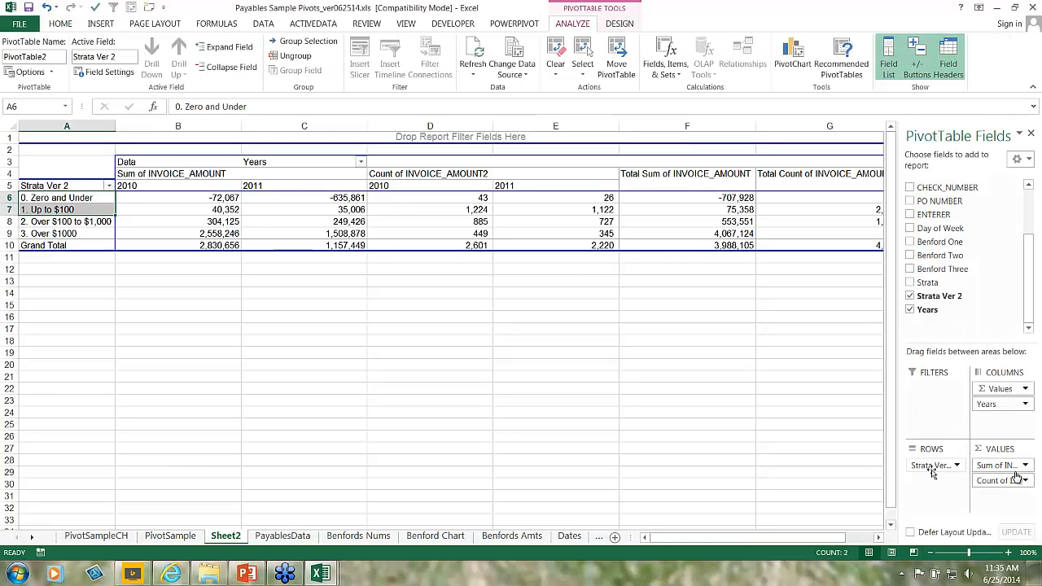
drag(941, 467, 989, 422)
drag(987, 404, 924, 468)
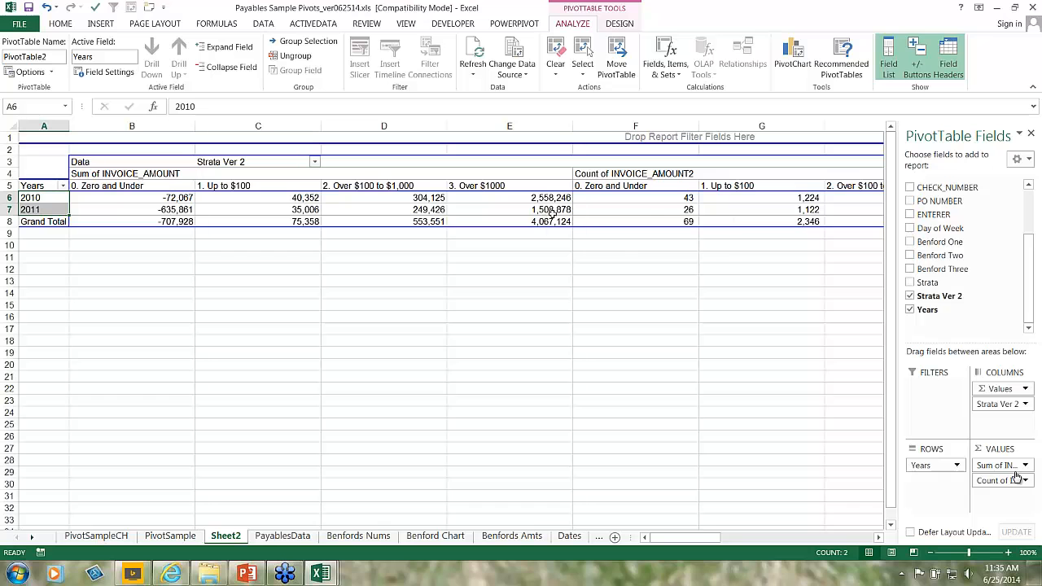
mouse_move(565, 210)
Step: Replace the Years row field with CHECK_DATE
click(910, 310)
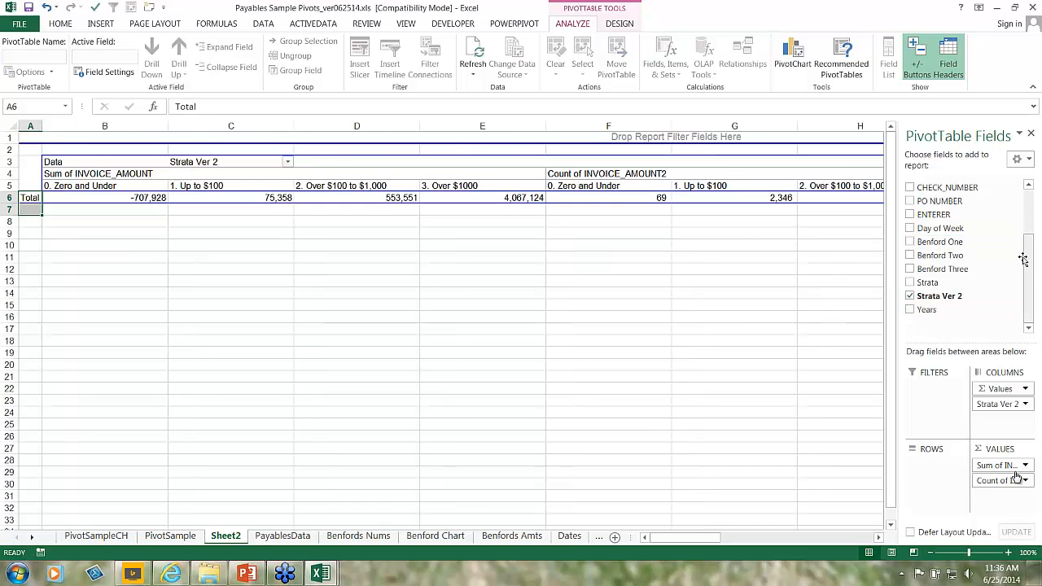
scroll(1028, 266, up, 3)
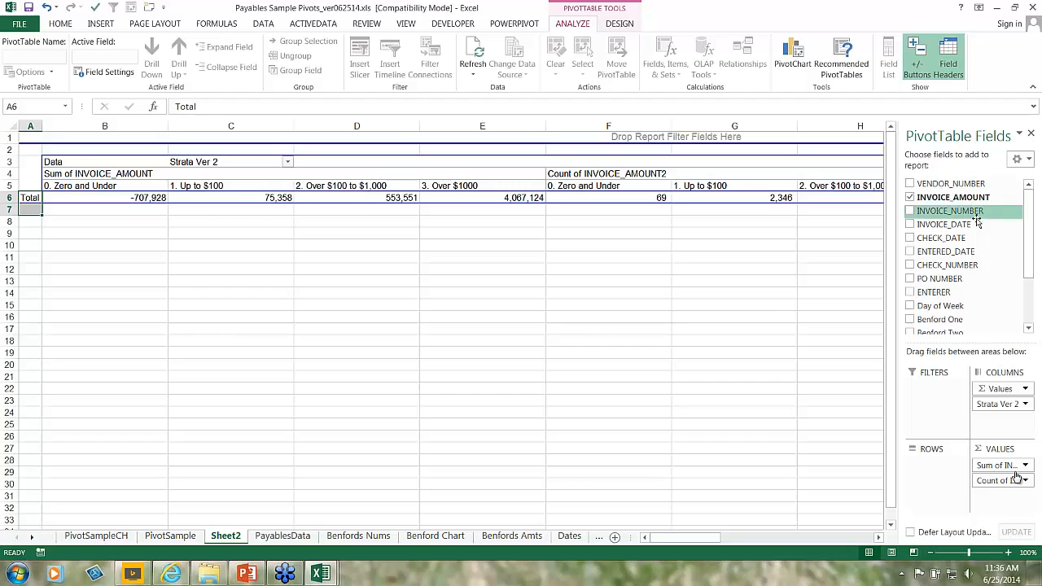
scroll(945, 303, down, 1)
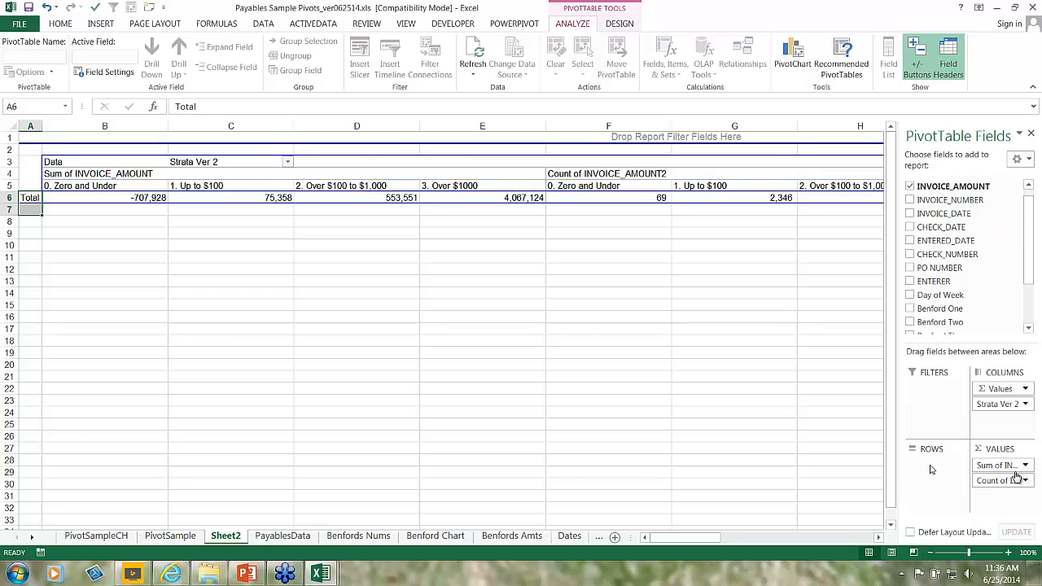
drag(928, 228, 933, 488)
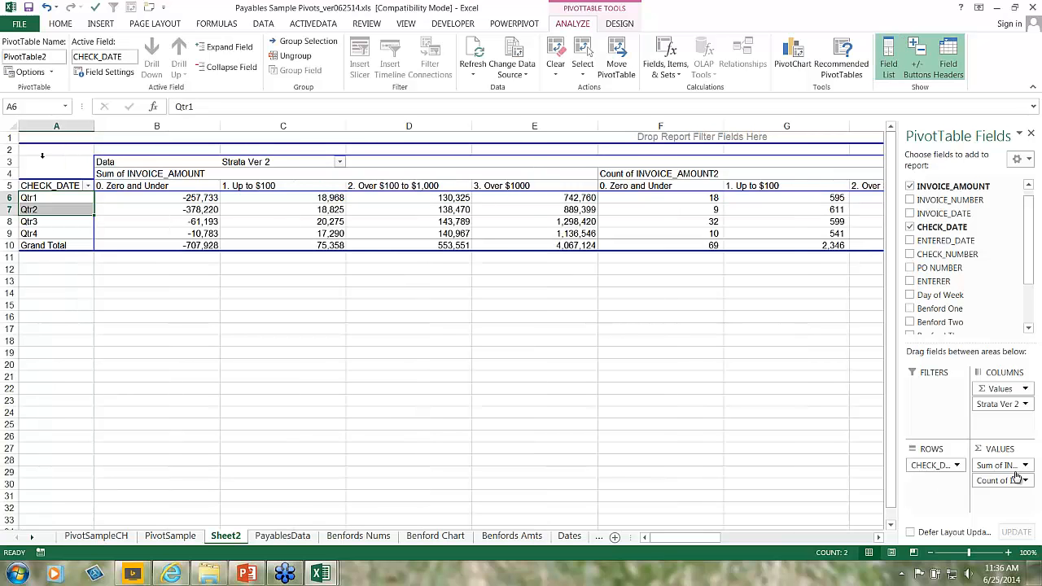
Step: Ungroup the quarterly CHECK_DATE row items into individual dates
click(36, 210)
right_click(40, 210)
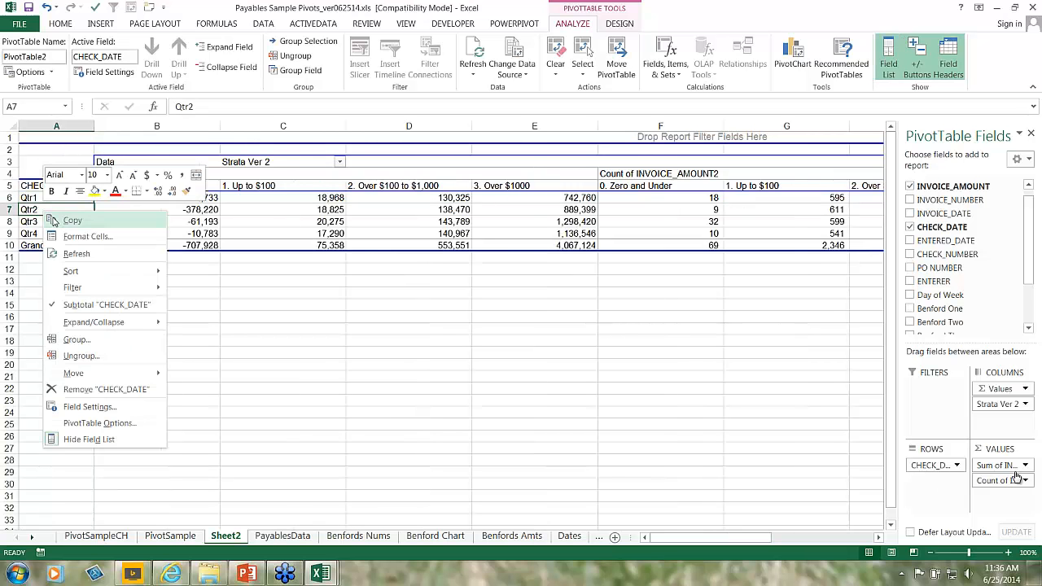
click(80, 356)
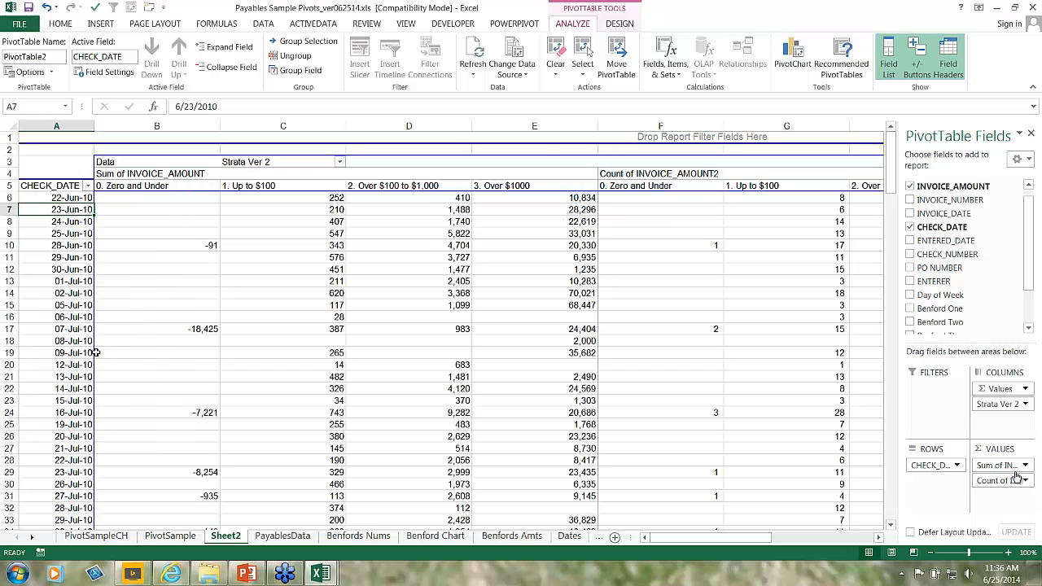
Step: Group the check dates by Months and Years, and remove the count of INVOICE_AMOUNT from the PivotTable's values
click(70, 221)
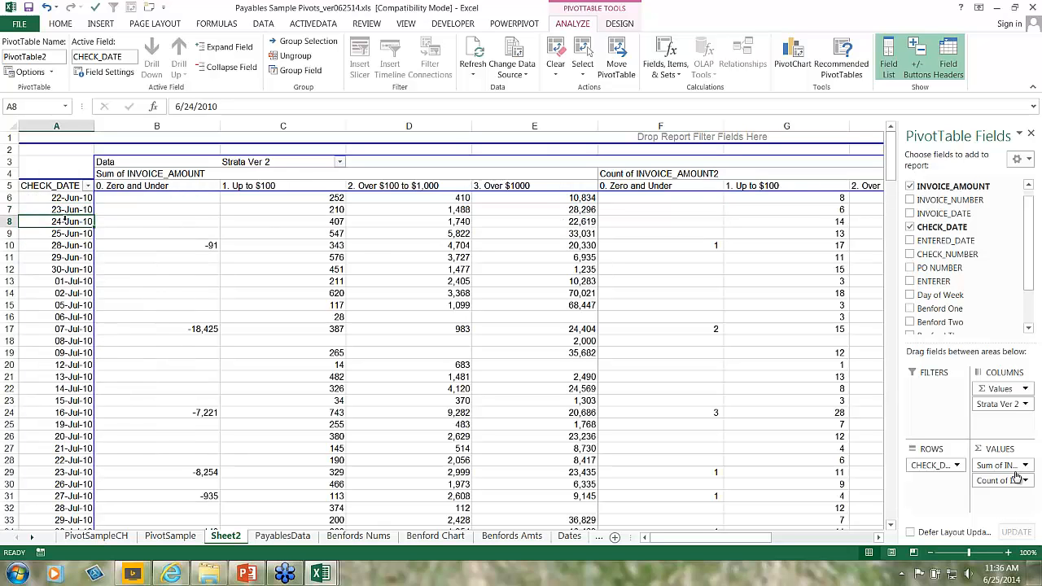
right_click(70, 222)
click(102, 347)
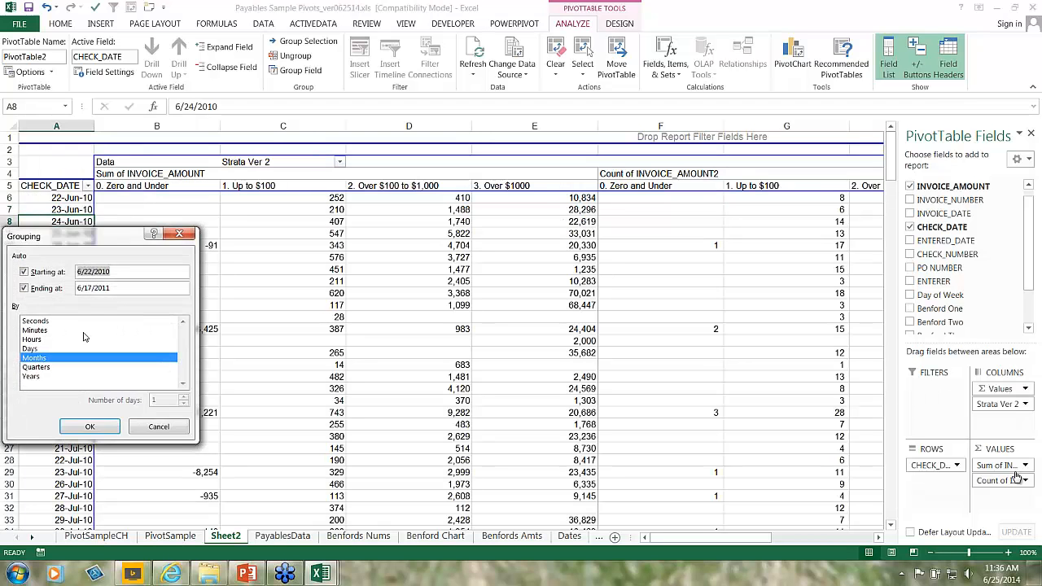
click(47, 377)
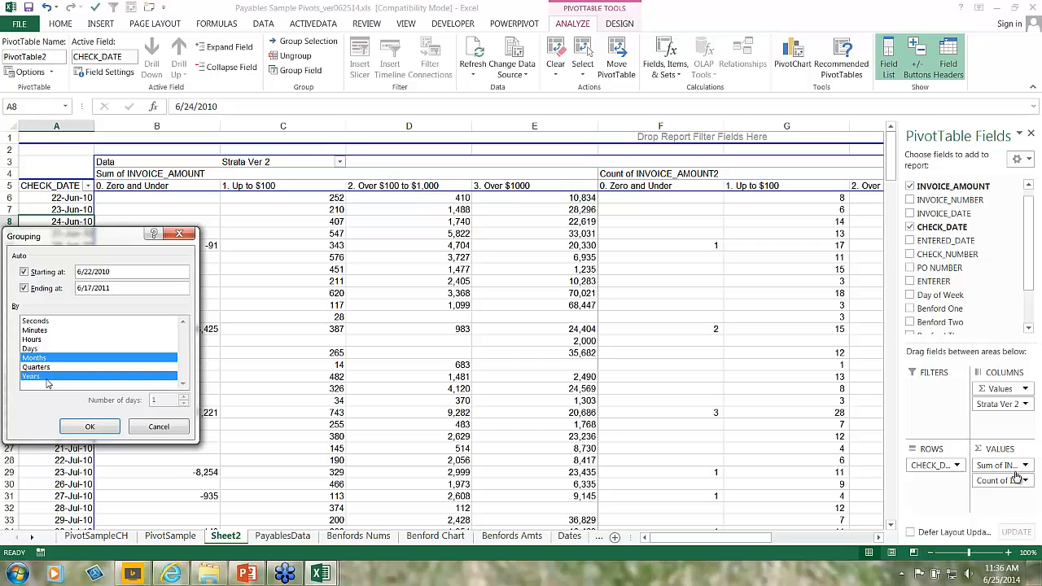
click(90, 426)
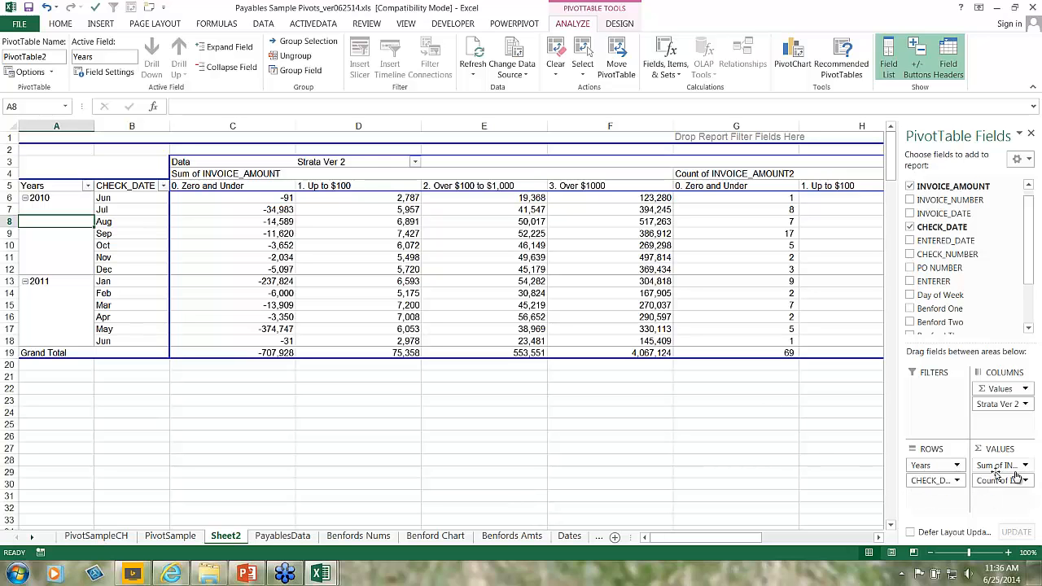
drag(1016, 478, 965, 289)
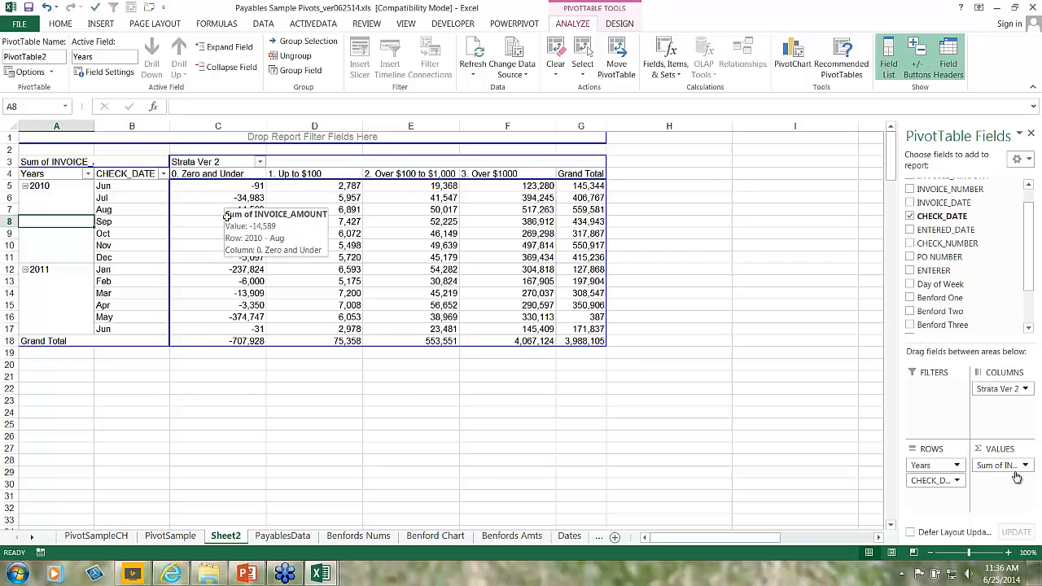
Step: View the chart on the PivotSampleCH sheet and the PivotSample sheet, and return to the PivotTable on Sheet2
click(120, 540)
click(167, 539)
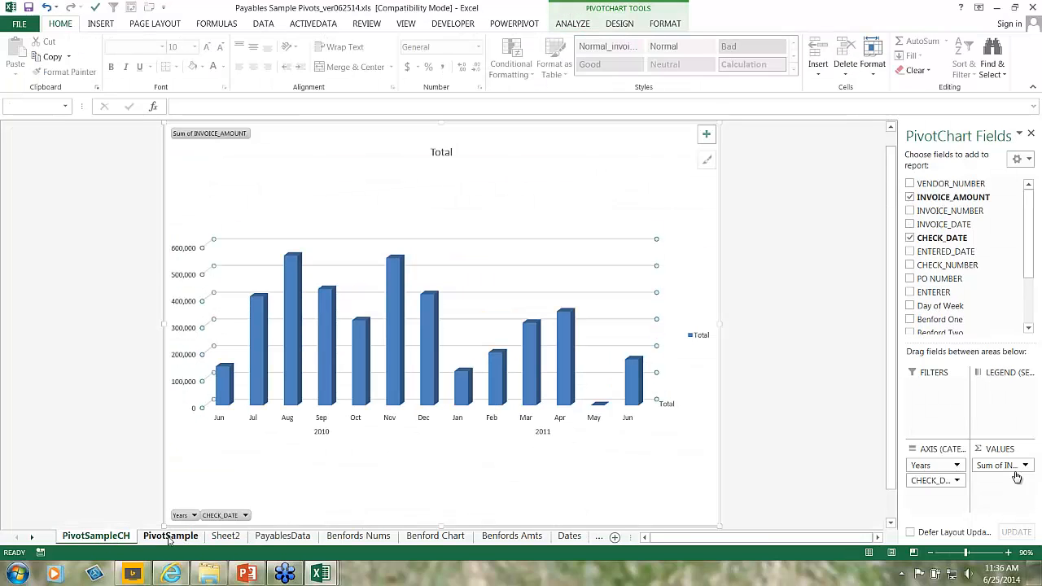
click(233, 538)
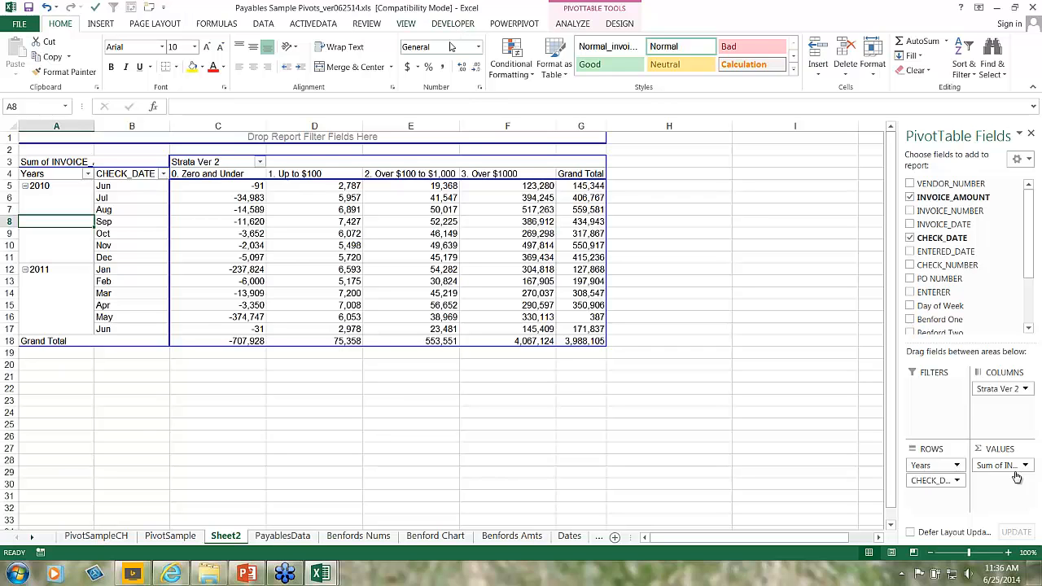
Step: Insert a 3-D Stacked Column PivotChart based on the Sheet2 PivotTable
click(439, 222)
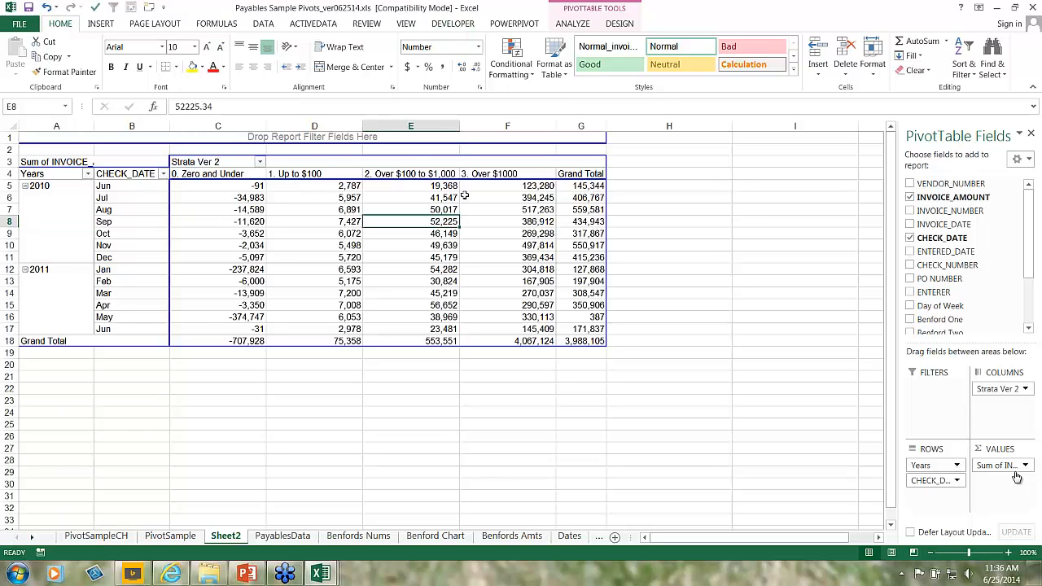
click(587, 8)
click(791, 61)
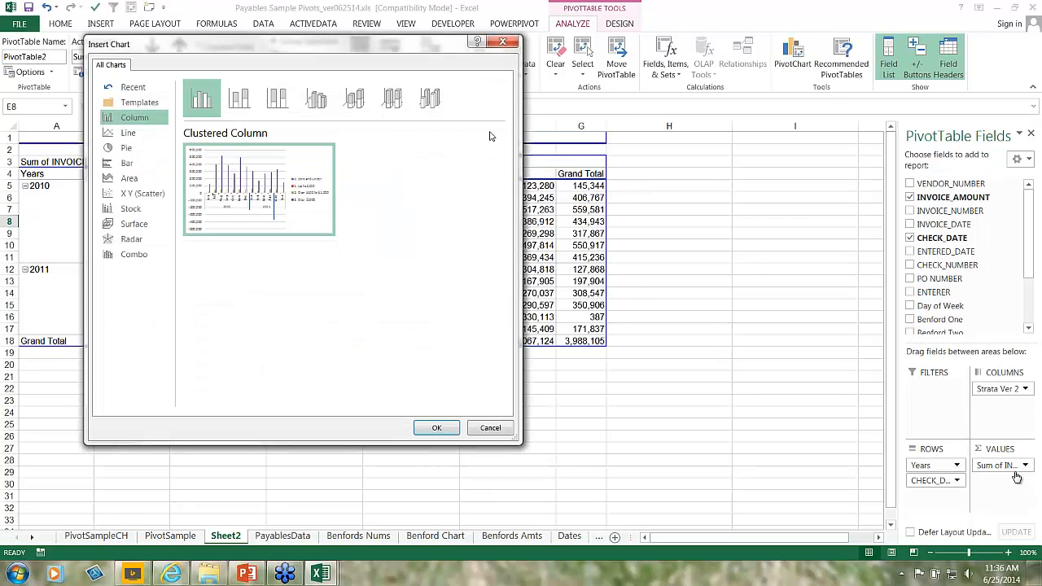
mouse_move(303, 158)
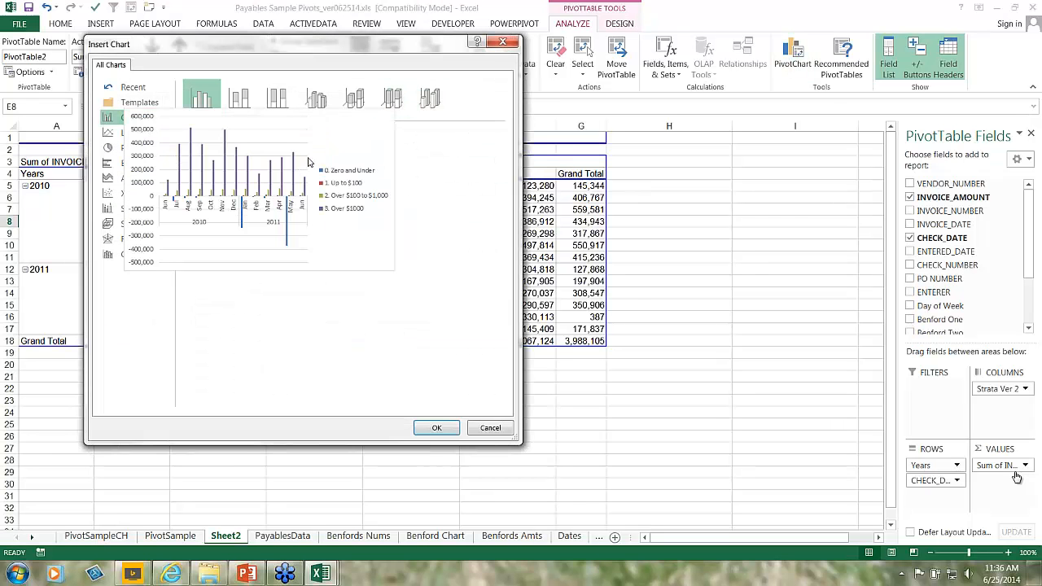
click(350, 101)
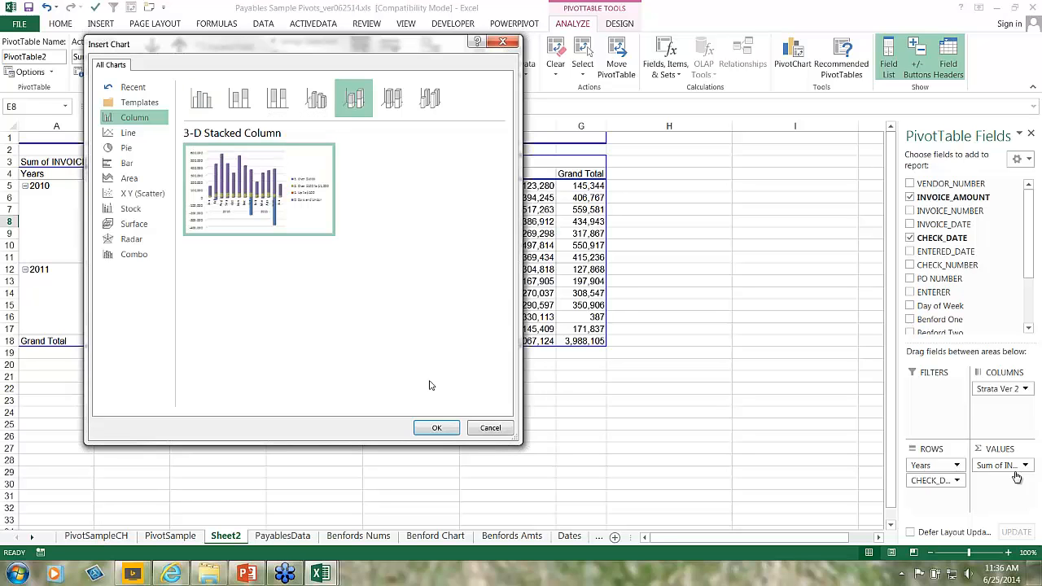
click(438, 427)
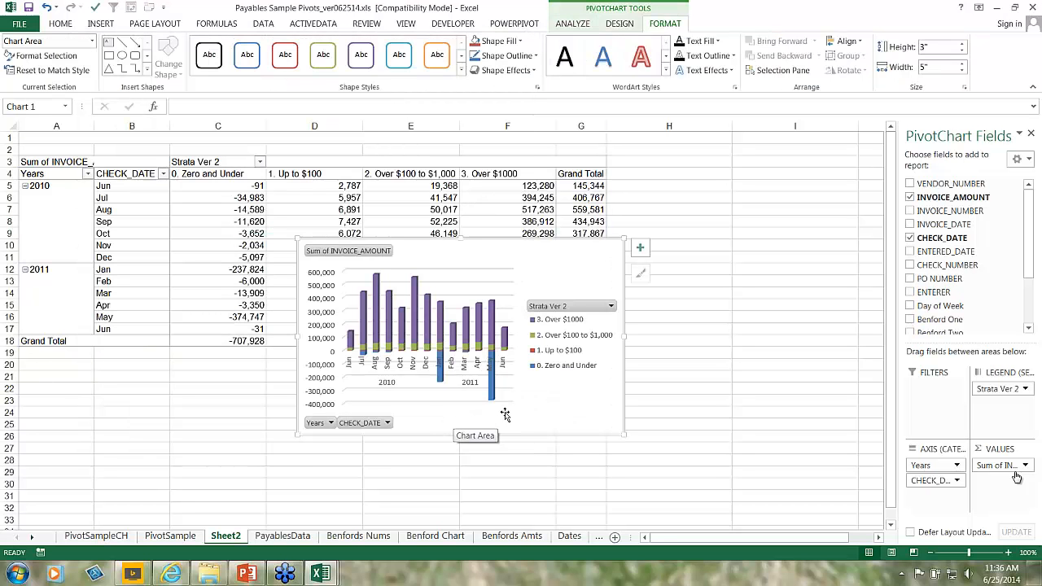
Step: Move the PivotChart from Sheet2 to a new chart sheet of its own
right_click(552, 414)
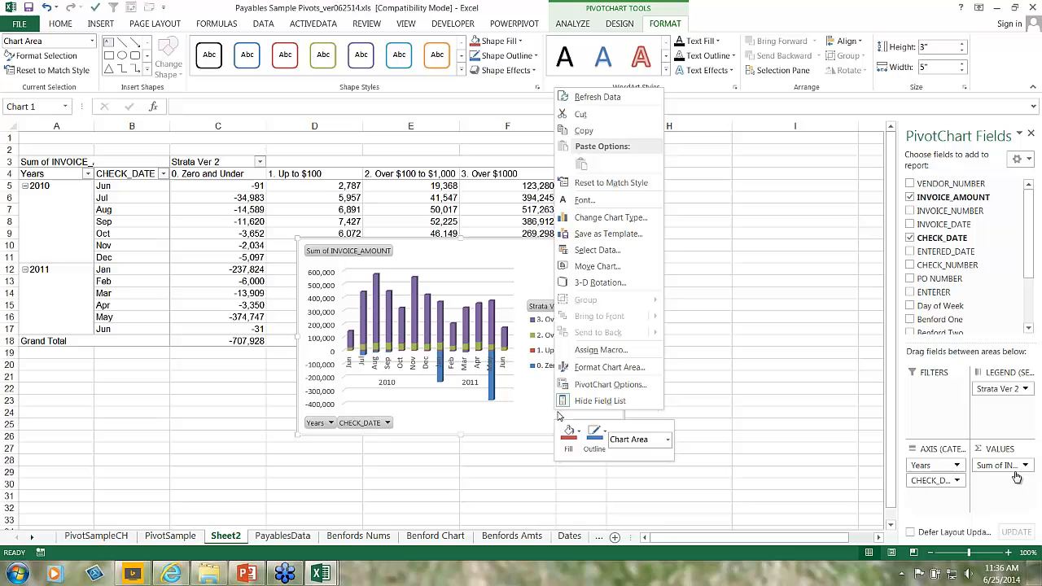
click(598, 267)
click(492, 238)
click(662, 306)
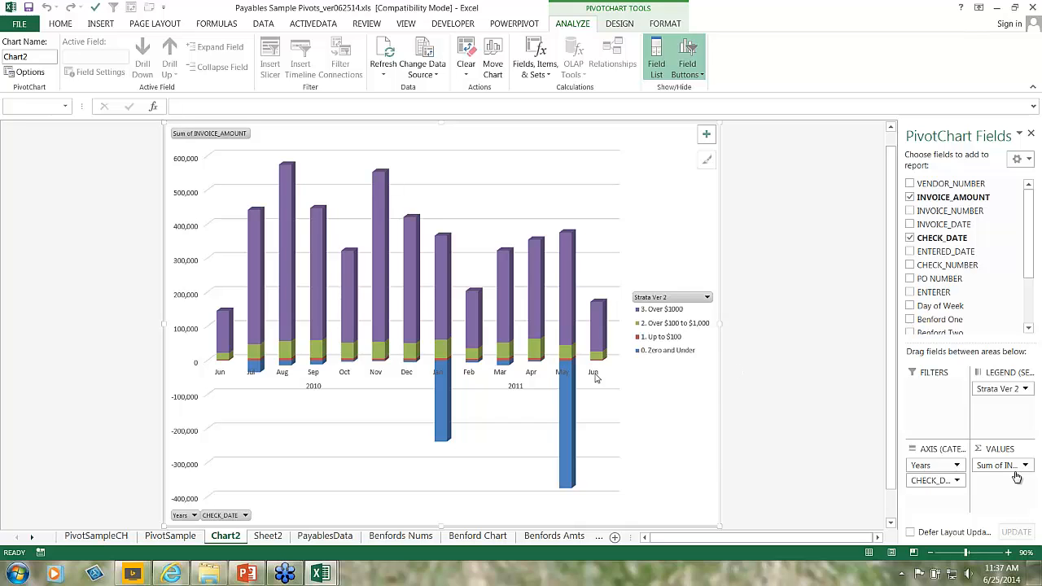
Step: Change the PivotChart's type to 3-D Column
mouse_move(596, 356)
click(433, 253)
click(626, 23)
click(704, 63)
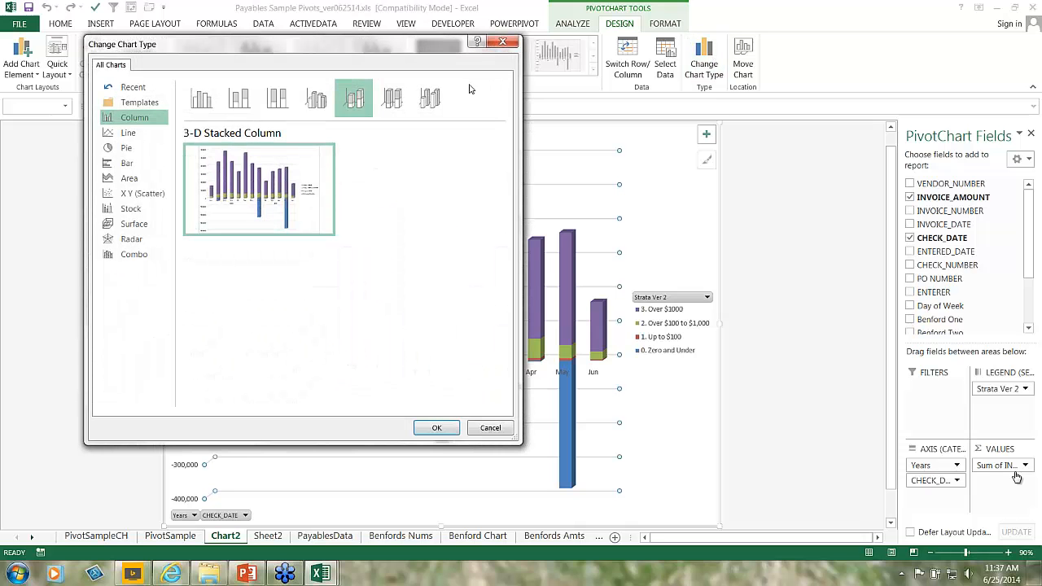
click(430, 97)
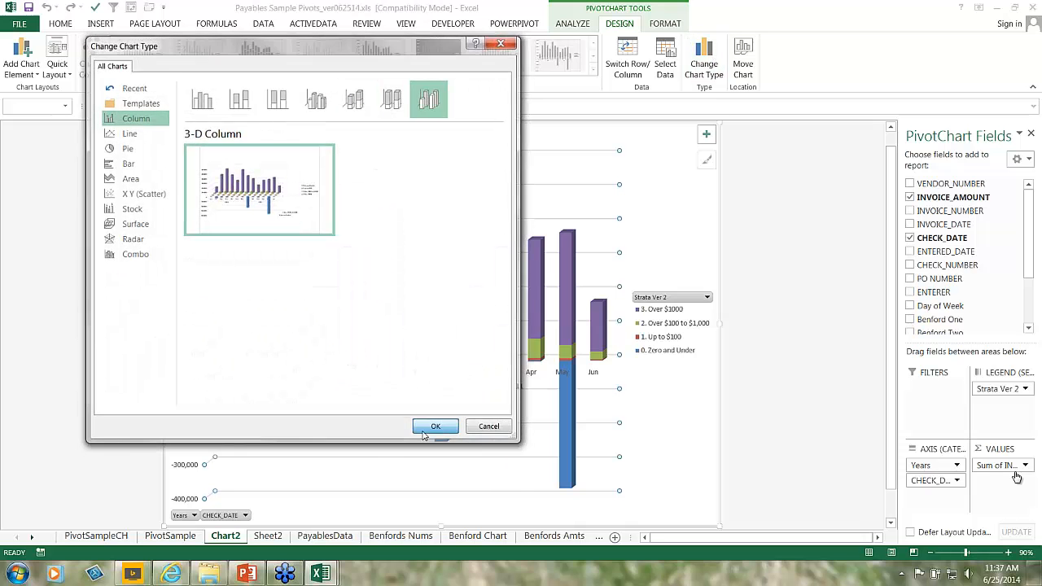
click(429, 428)
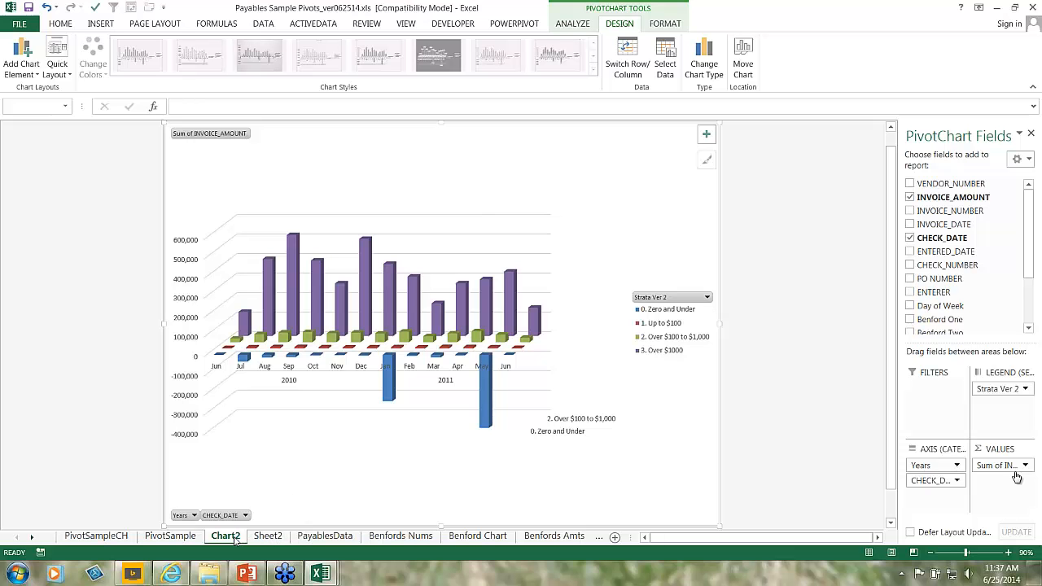
Step: Return to the PayablesData sheet and go to the VENDOR_NUMBER cell in row 20
click(268, 537)
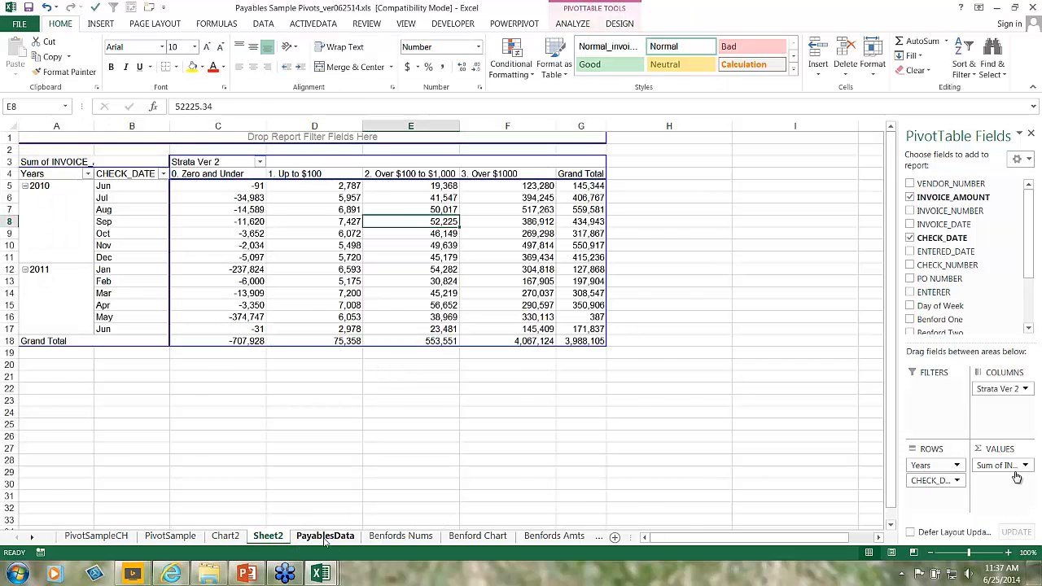
click(325, 538)
click(359, 395)
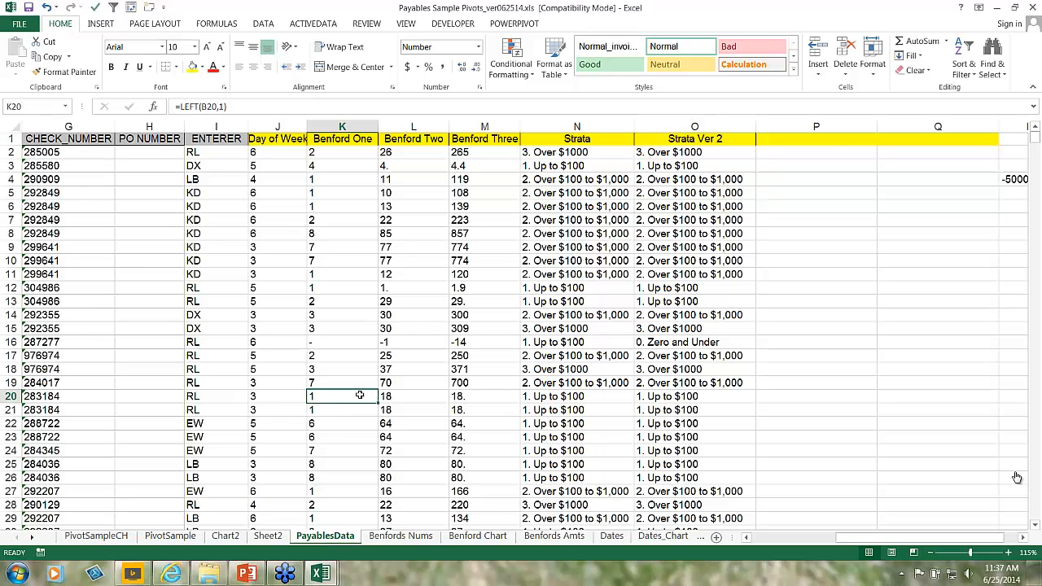
key(Left)
key(Left)
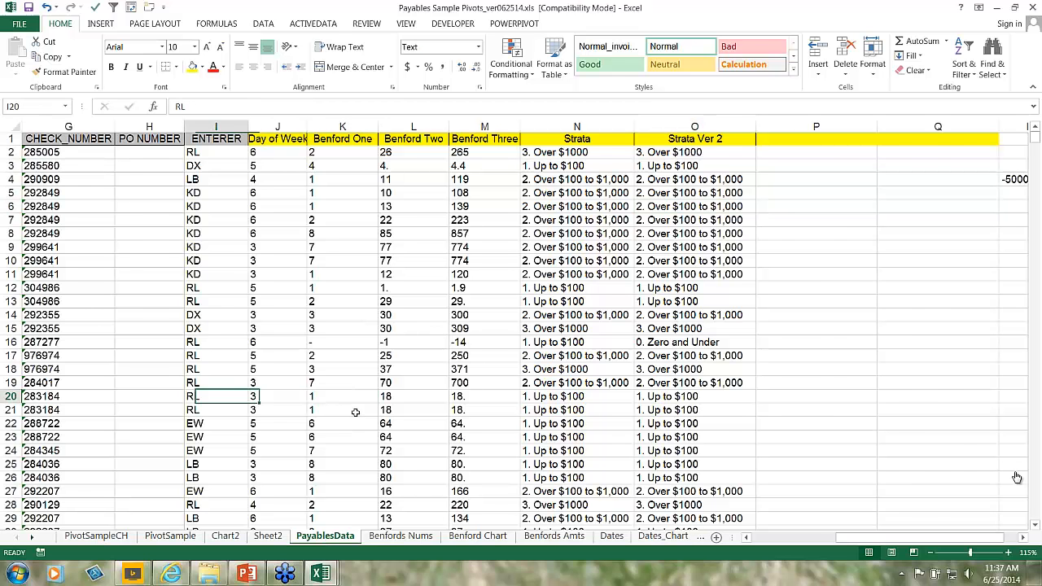
key(Home)
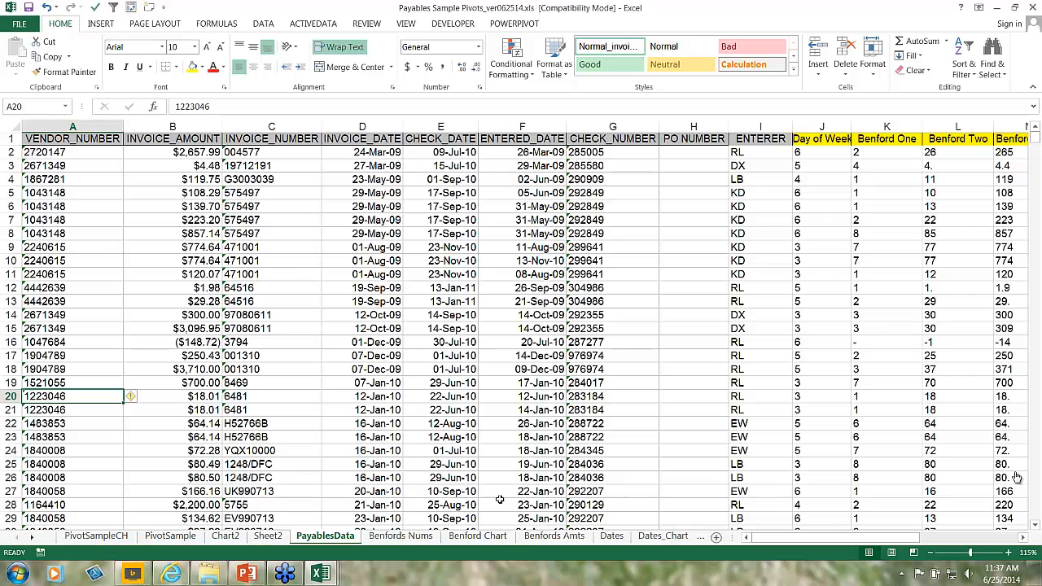
mouse_move(147, 577)
click(1017, 477)
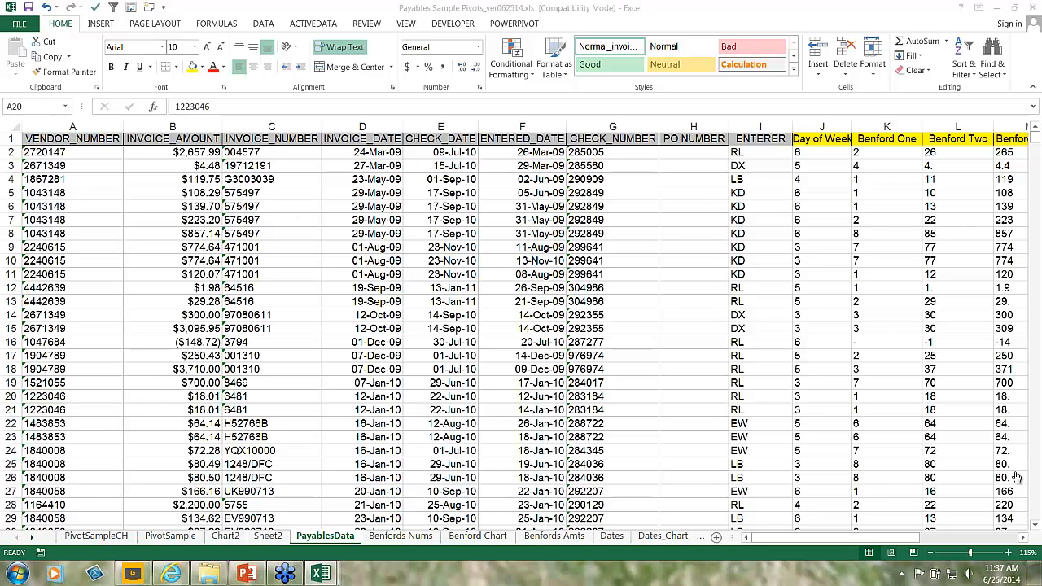
click(1017, 477)
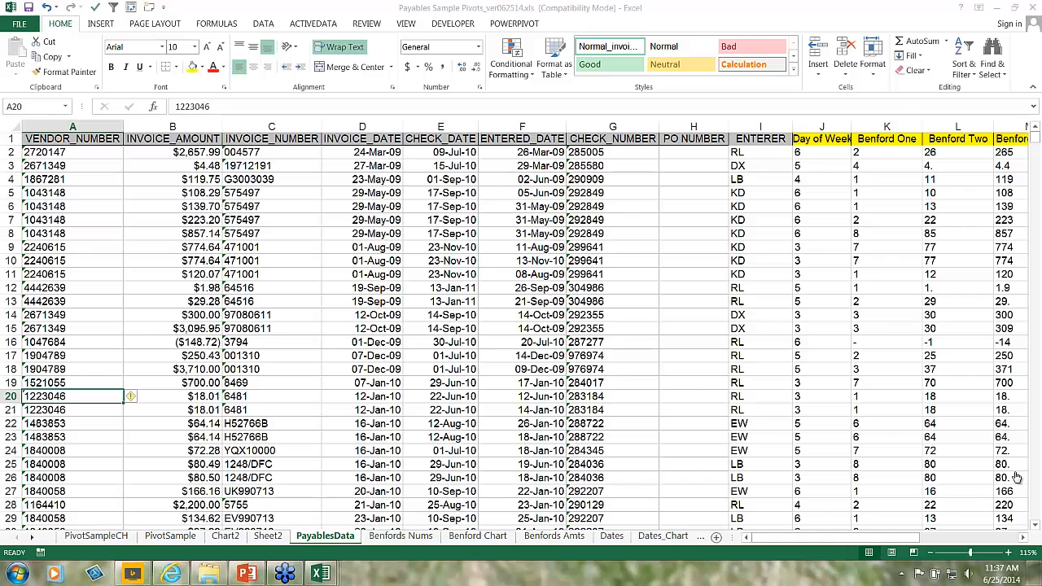
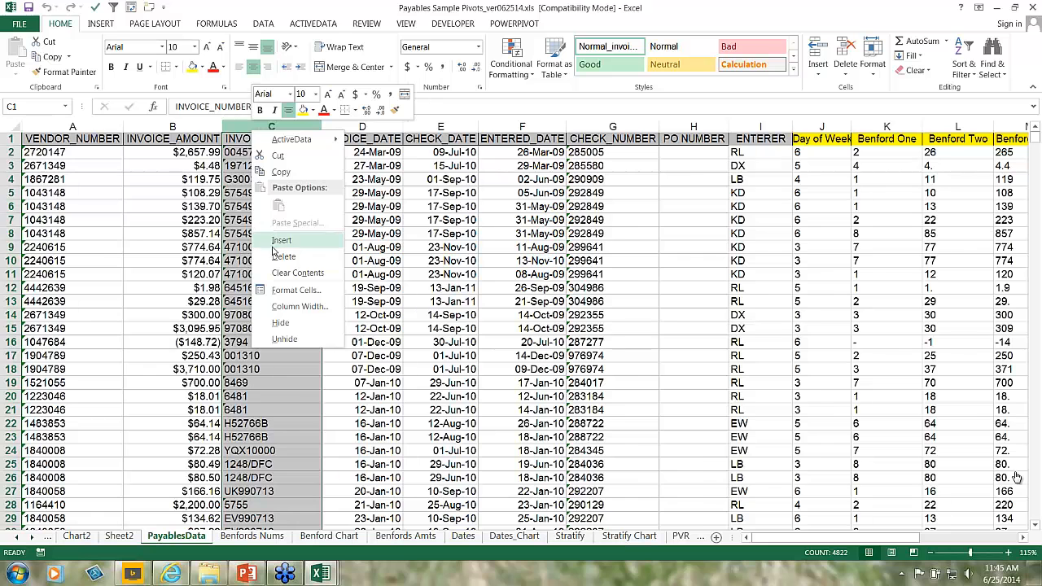
Step: Insert a blank column before INVOICE_NUMBER in PayablesData and give it the header ROUND
click(277, 241)
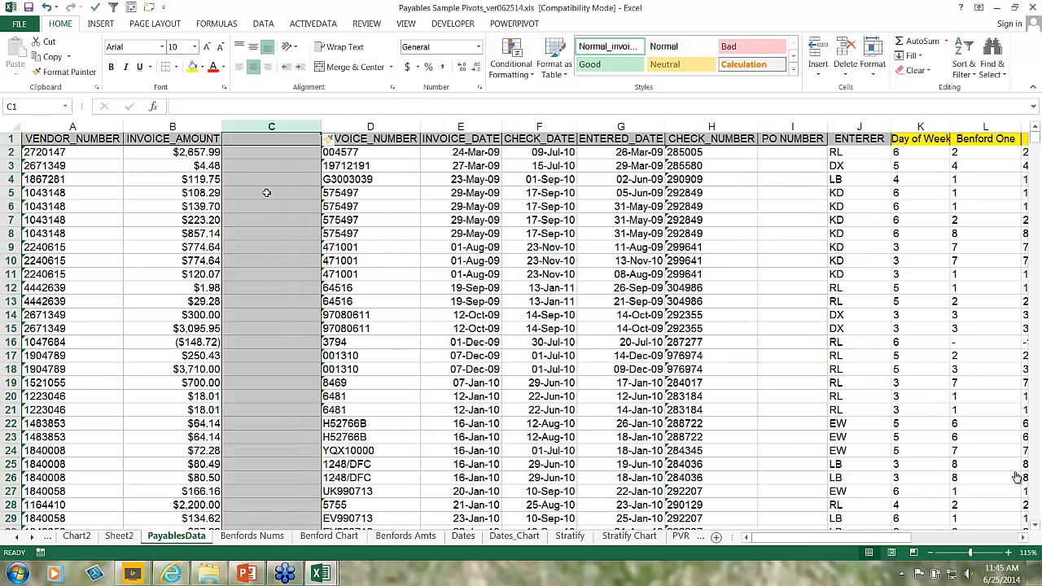
click(248, 144)
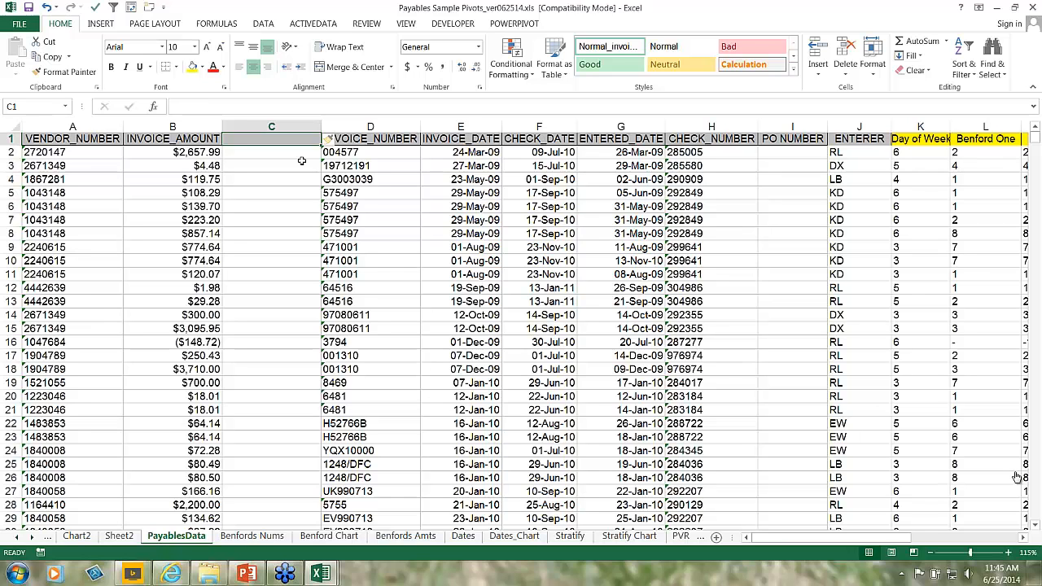
text(ROUND)
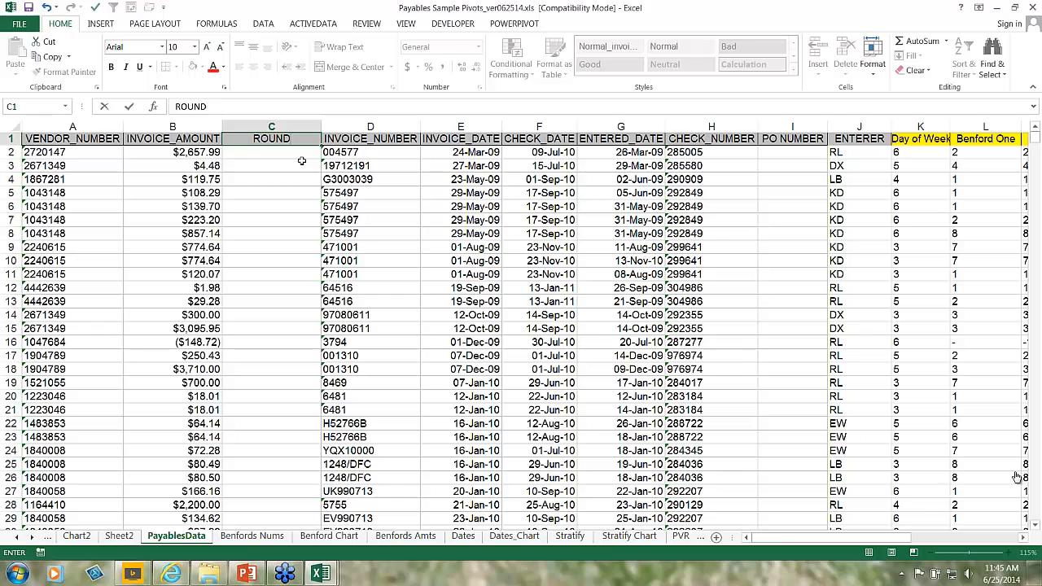
key(Return)
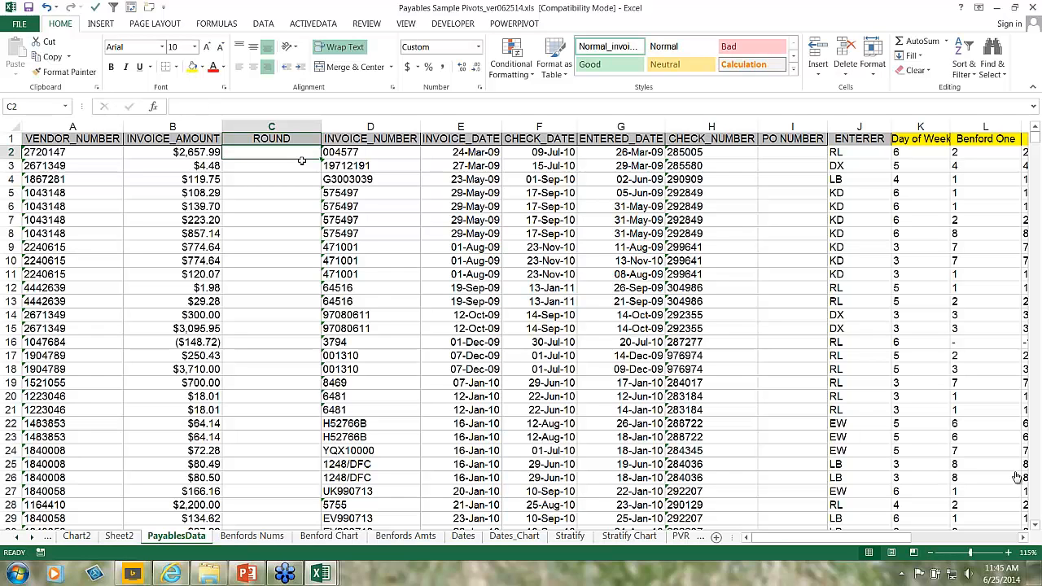
Step: Enter the formula =MOD(B2,1000) in C2, the first data cell of the ROUND column
text(=MOD()
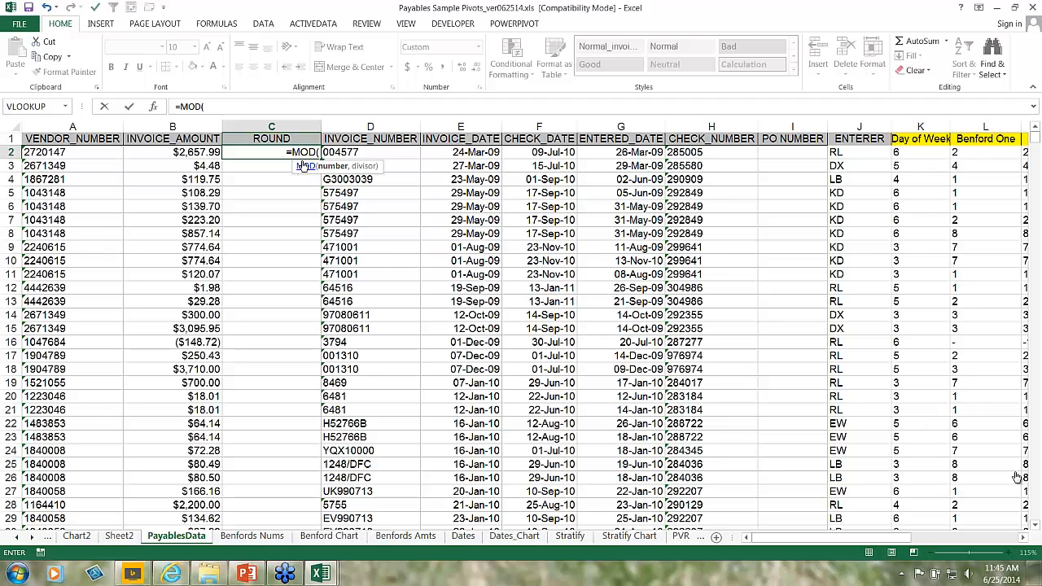
key(Left)
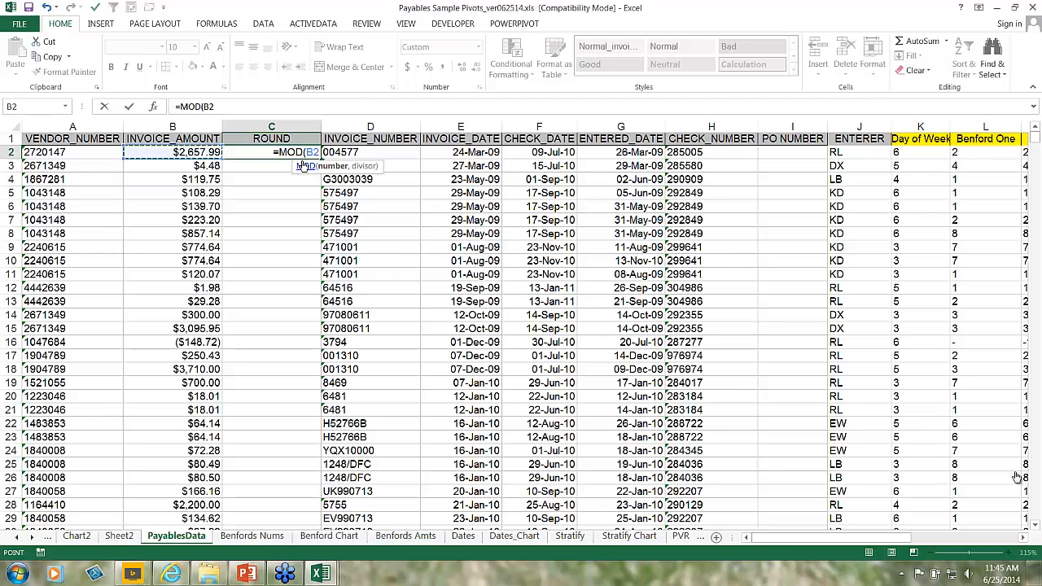
text(,1)
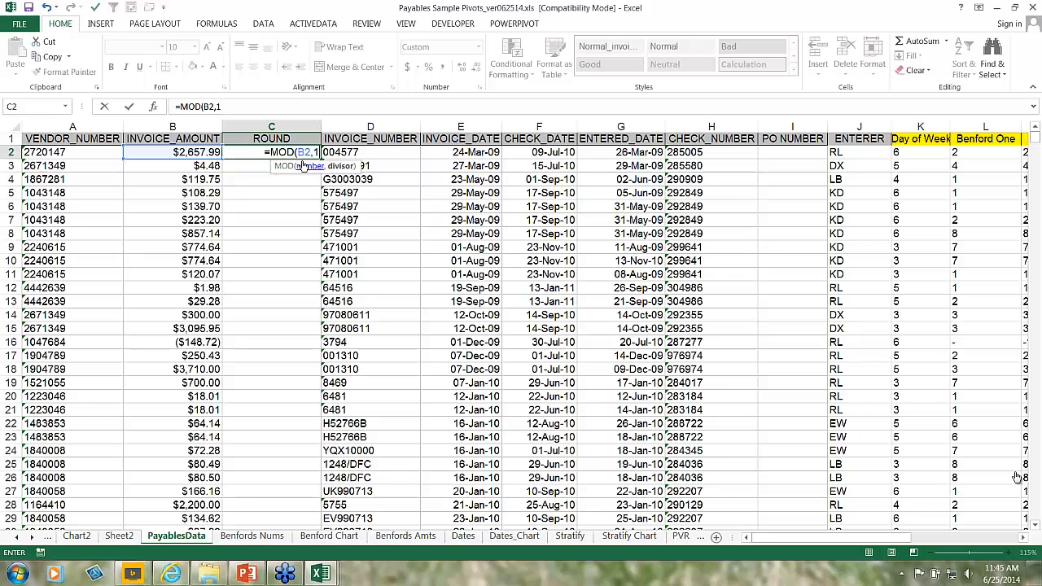
text(000))
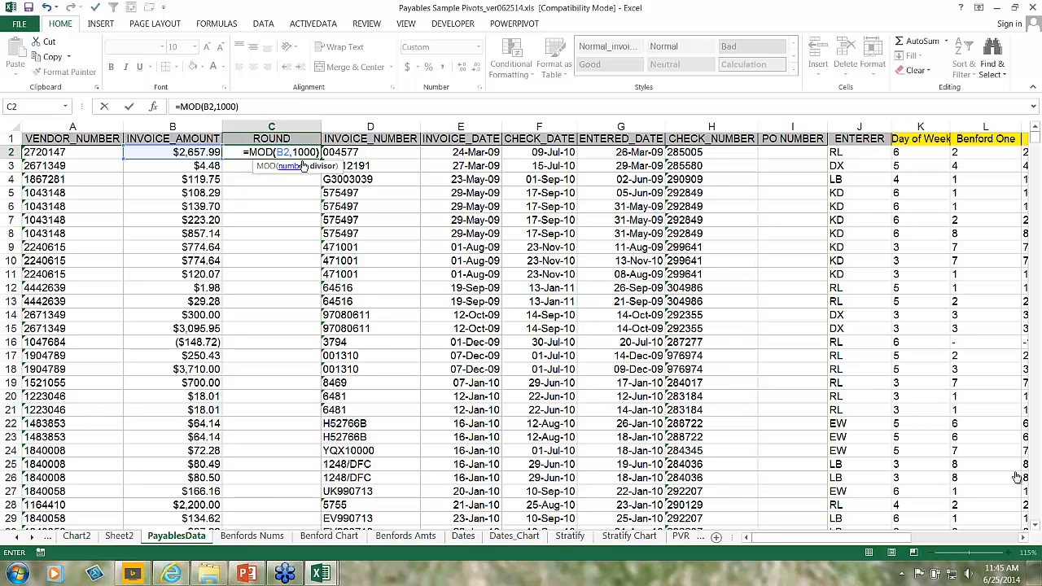
key(Return)
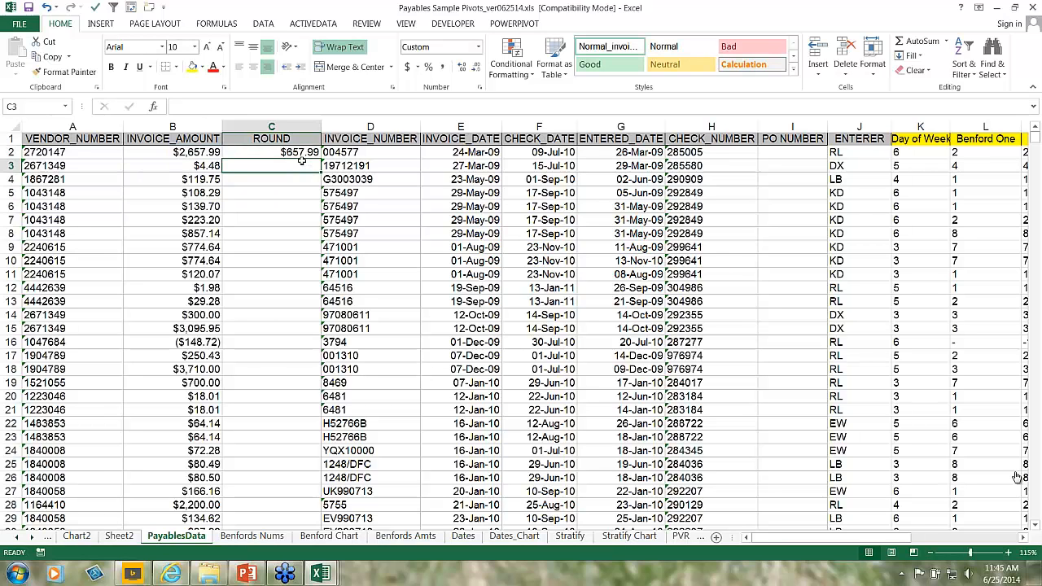
Step: Fill the MOD formula from C2 down through all the records in the ROUND column
click(300, 154)
key(ctrl+c)
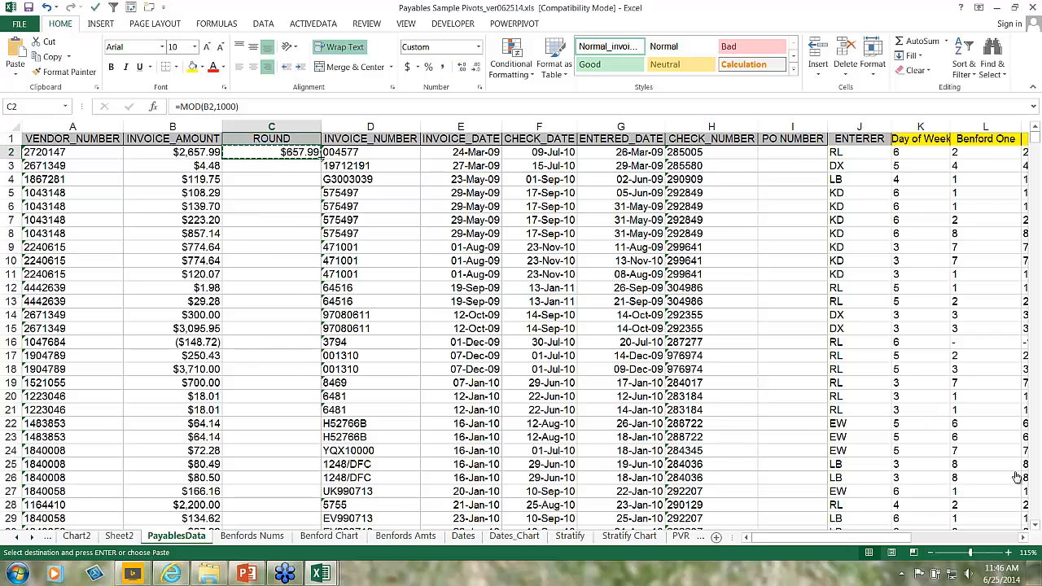
double_click(321, 160)
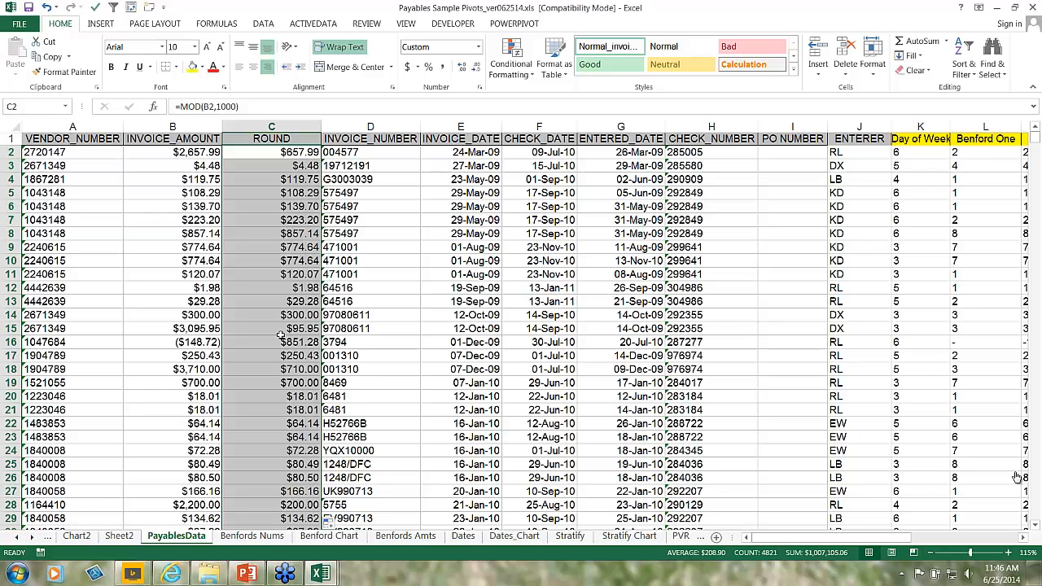
click(291, 219)
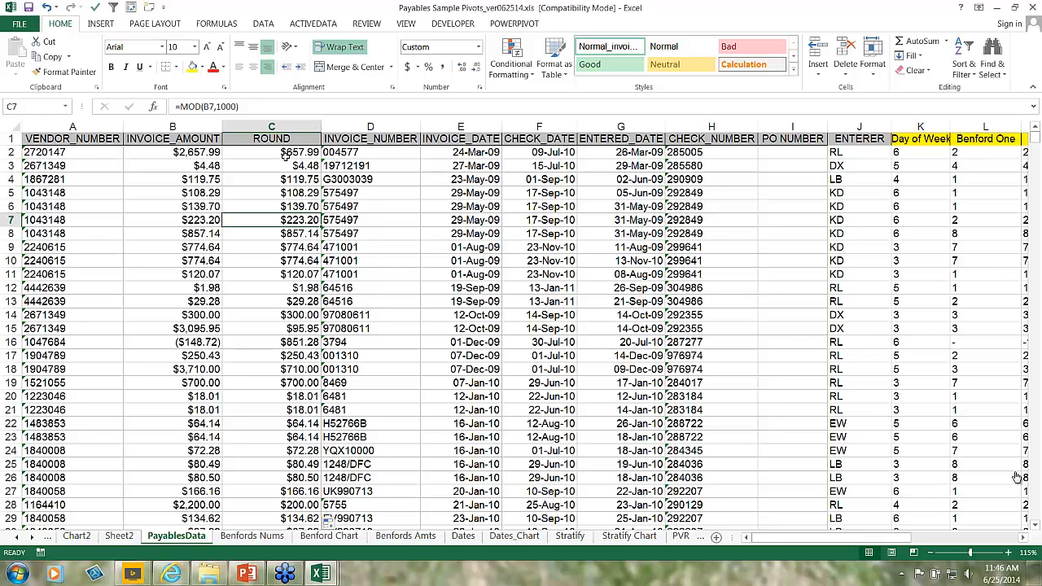
Step: Turn on filtering for the header row and filter the ROUND column to only $0.00
click(15, 137)
click(274, 25)
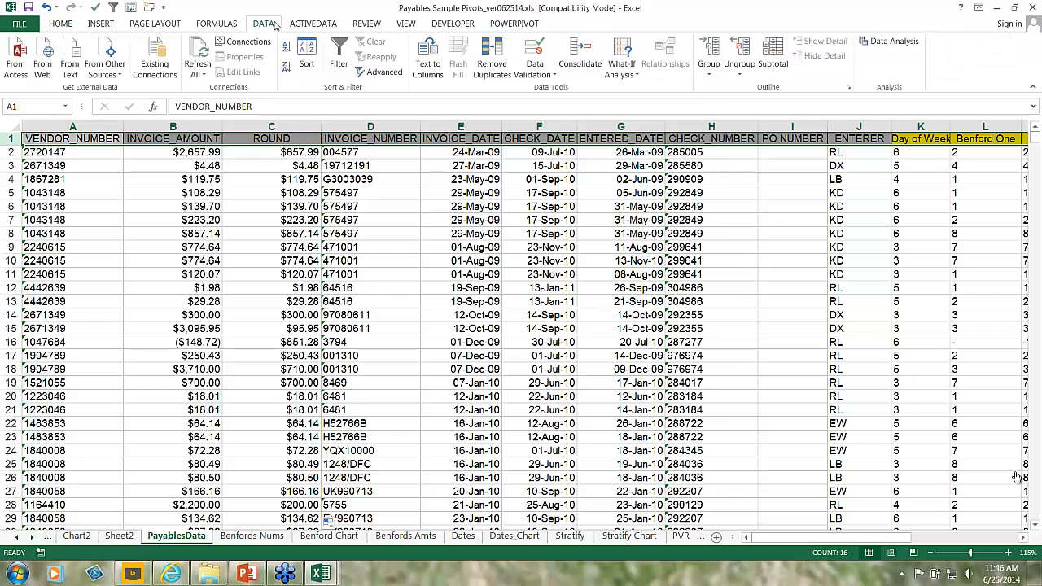
click(338, 57)
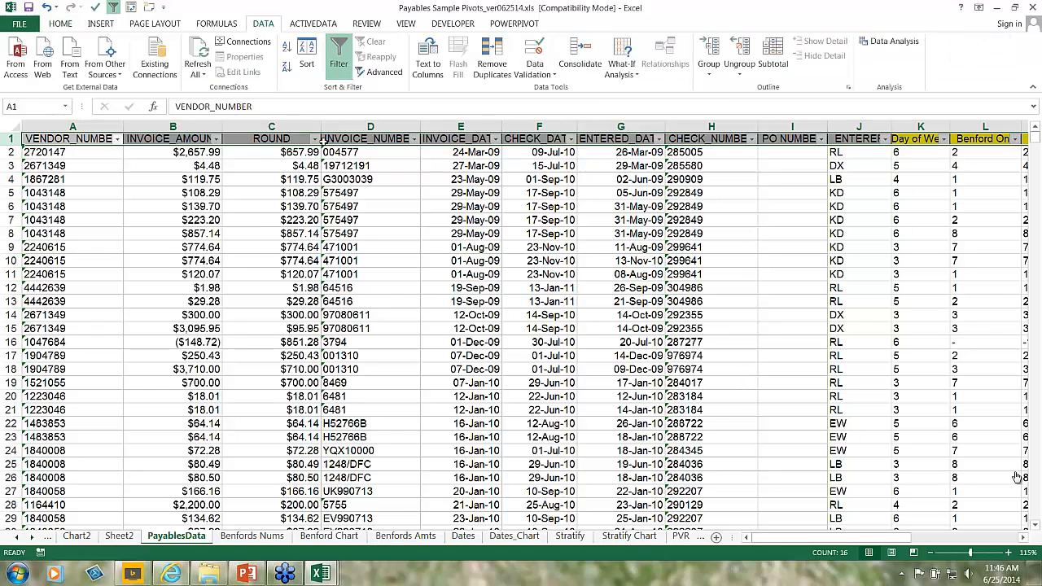
click(314, 138)
click(197, 275)
click(177, 281)
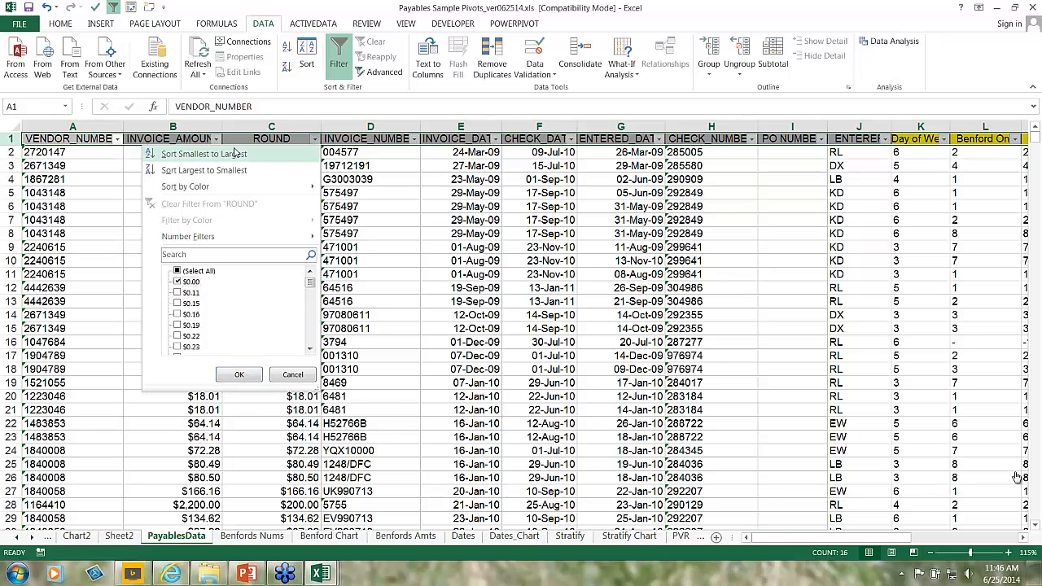
click(240, 375)
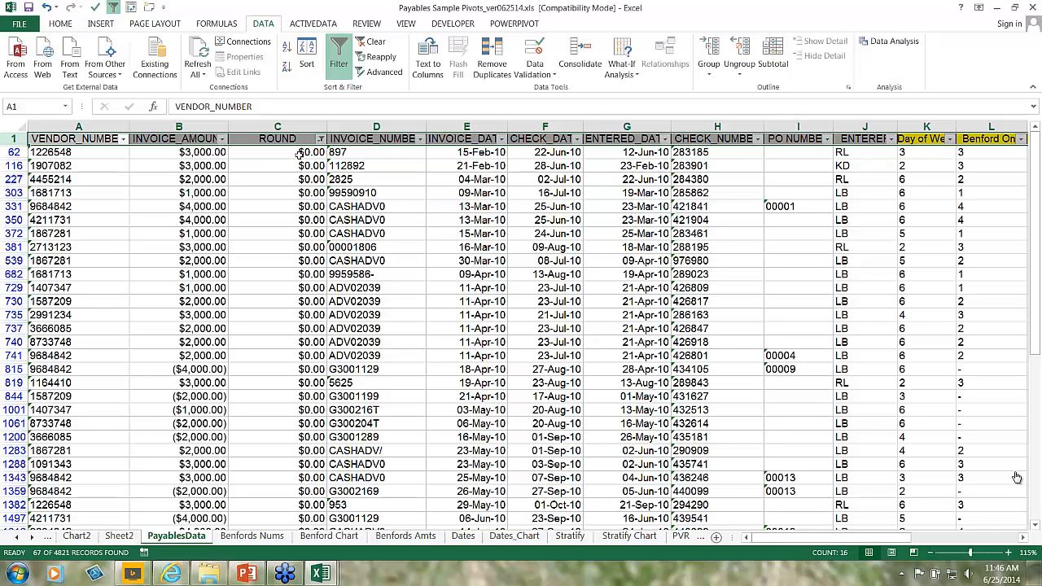
Step: Clear the filter on the ROUND column to bring back all payables records
click(321, 140)
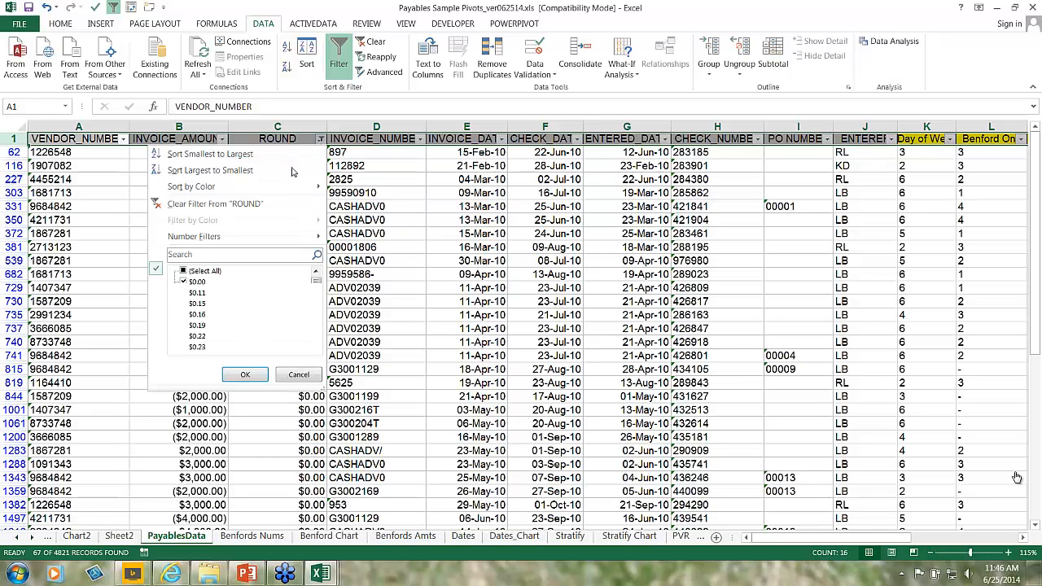
click(245, 374)
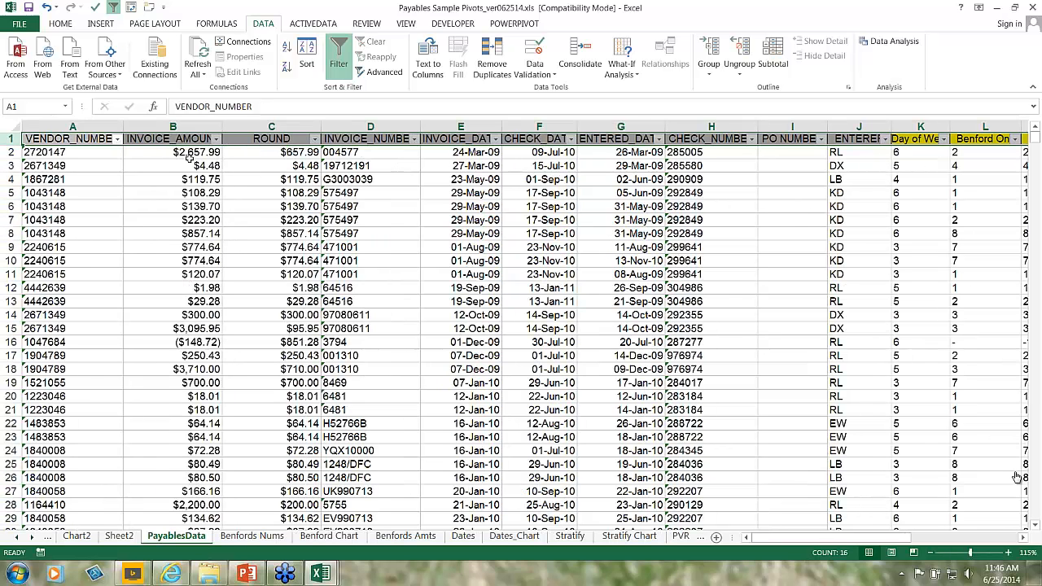
Step: Filter the ROUND column in PayablesData to only $0.00
ctrl+scroll(190, 160, up, 2)
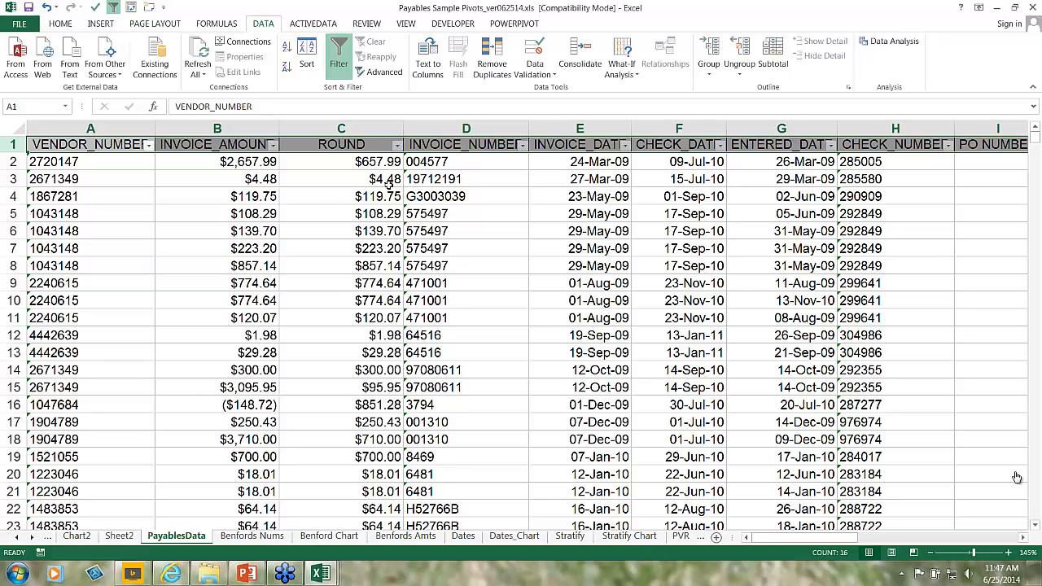
click(397, 145)
click(261, 278)
click(260, 288)
click(321, 381)
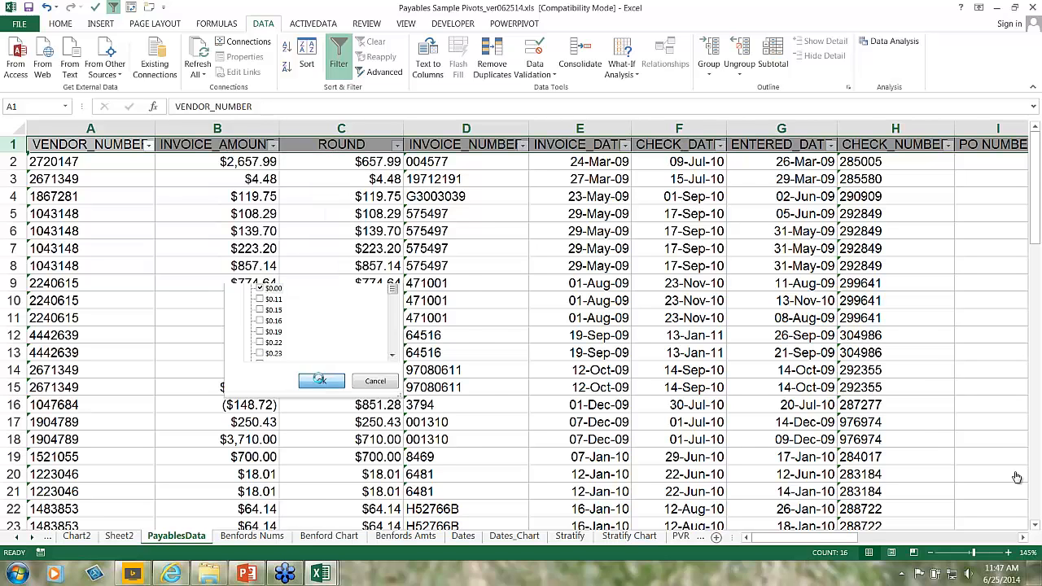
Step: Review the distinct round amounts listed in the INVOICE_AMOUNT filter, through to the largest ones
click(279, 145)
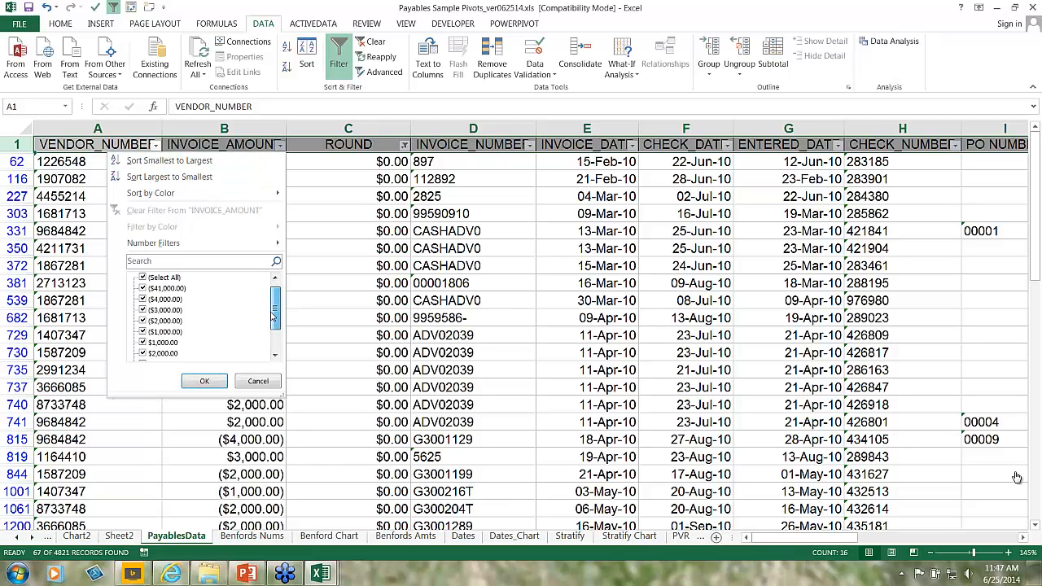
drag(275, 319, 275, 340)
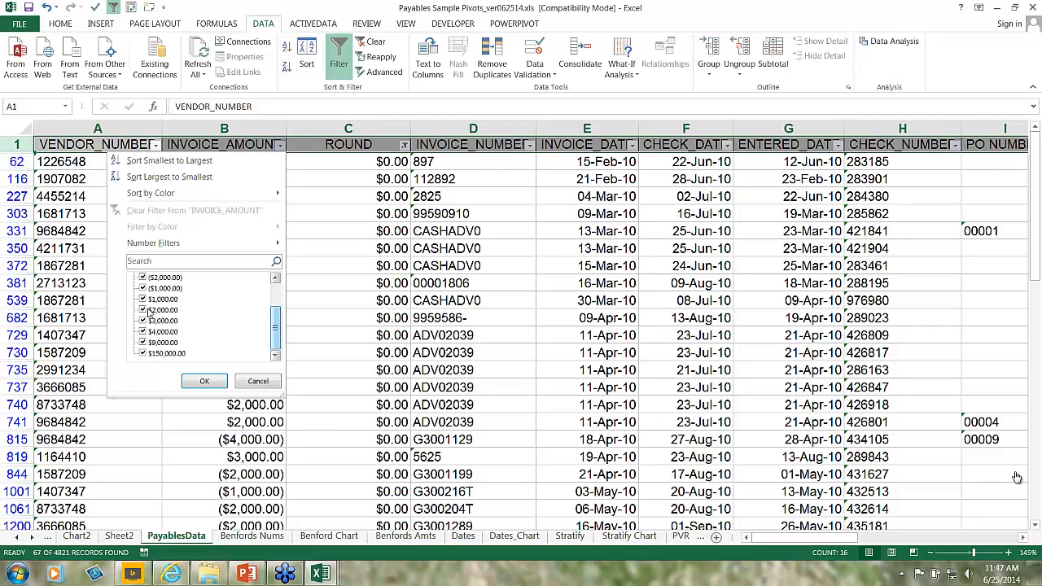
click(250, 381)
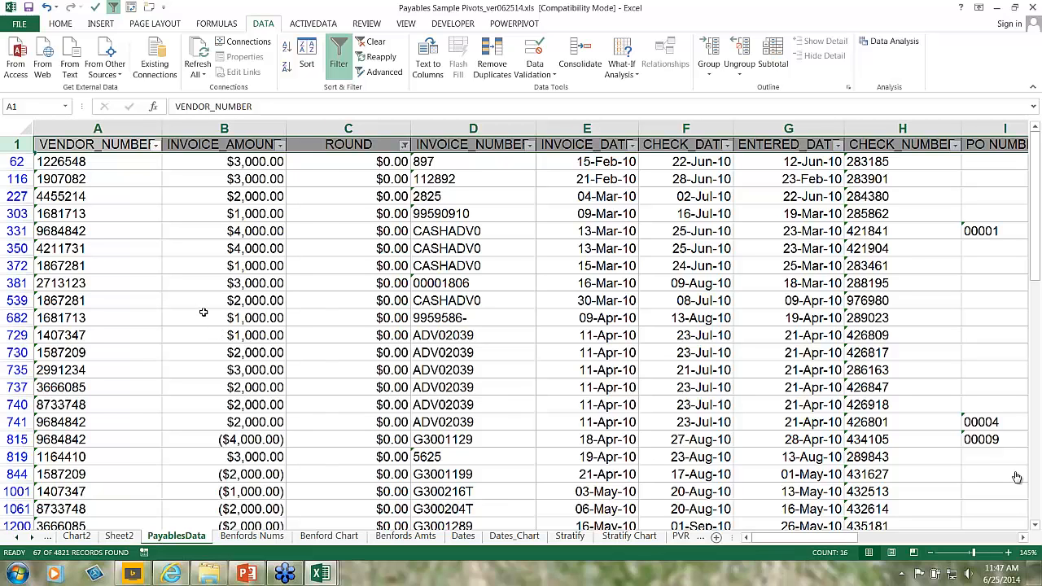
Step: Apply a number filter to INVOICE_AMOUNT that keeps only amounts that do not equal 0
click(279, 147)
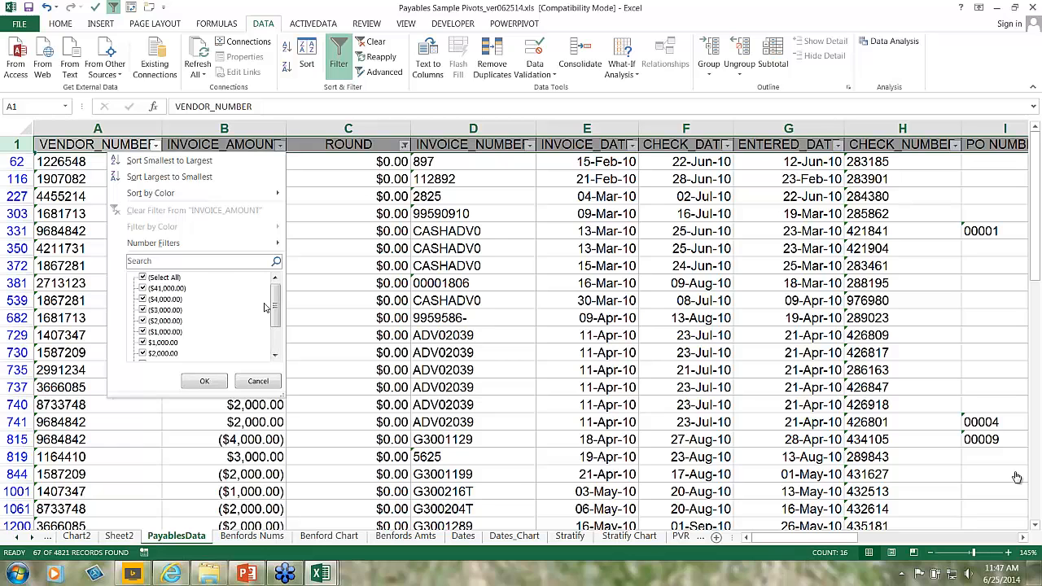
scroll(264, 307, down, 2)
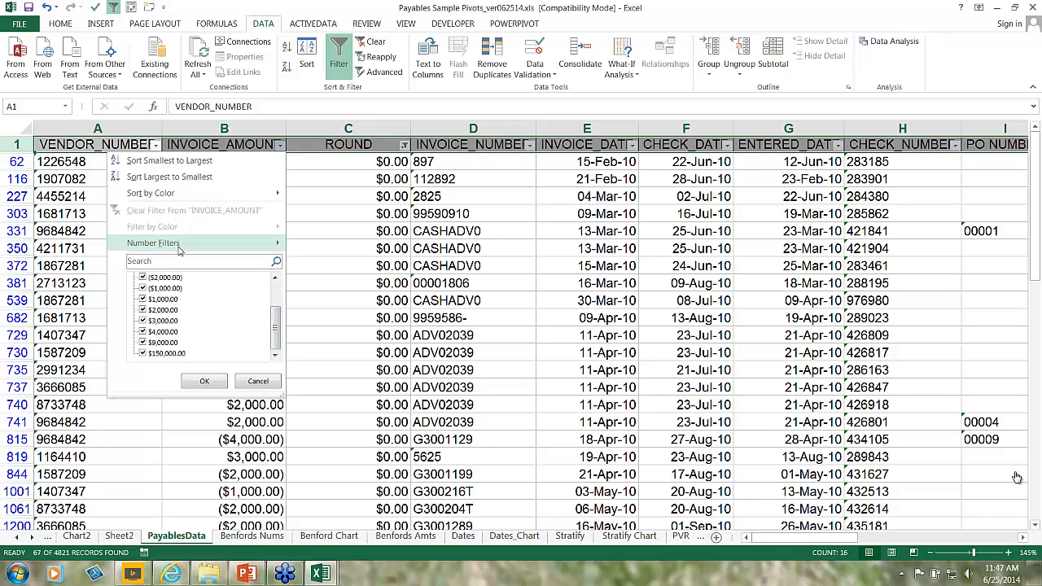
mouse_move(179, 247)
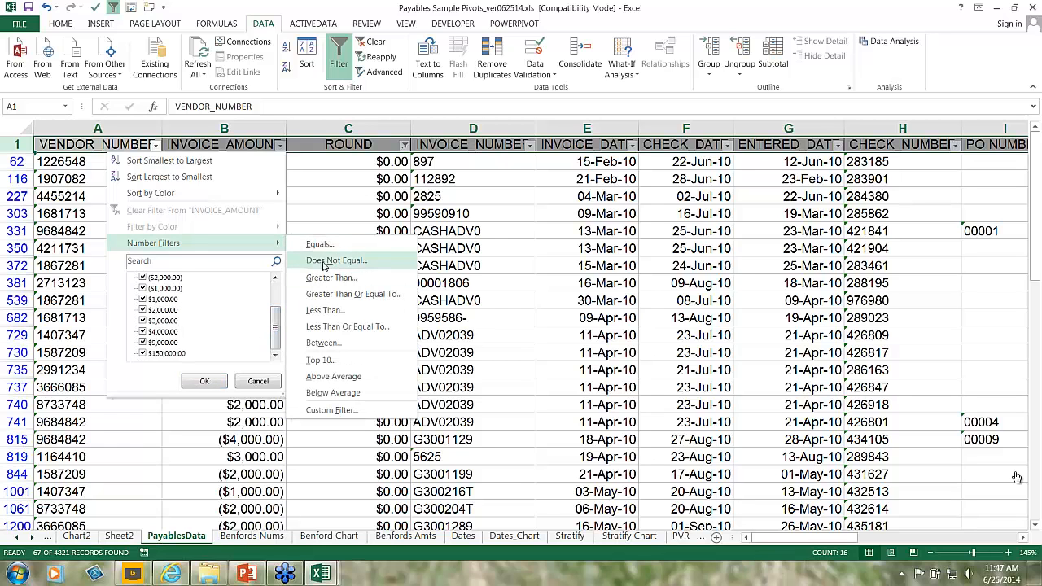
click(324, 266)
text(0)
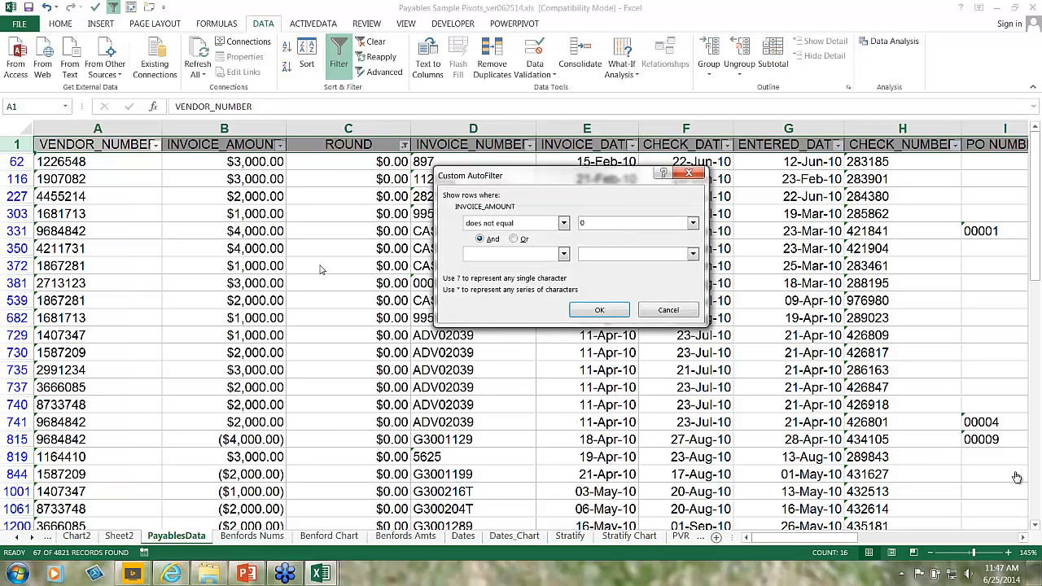
key(Return)
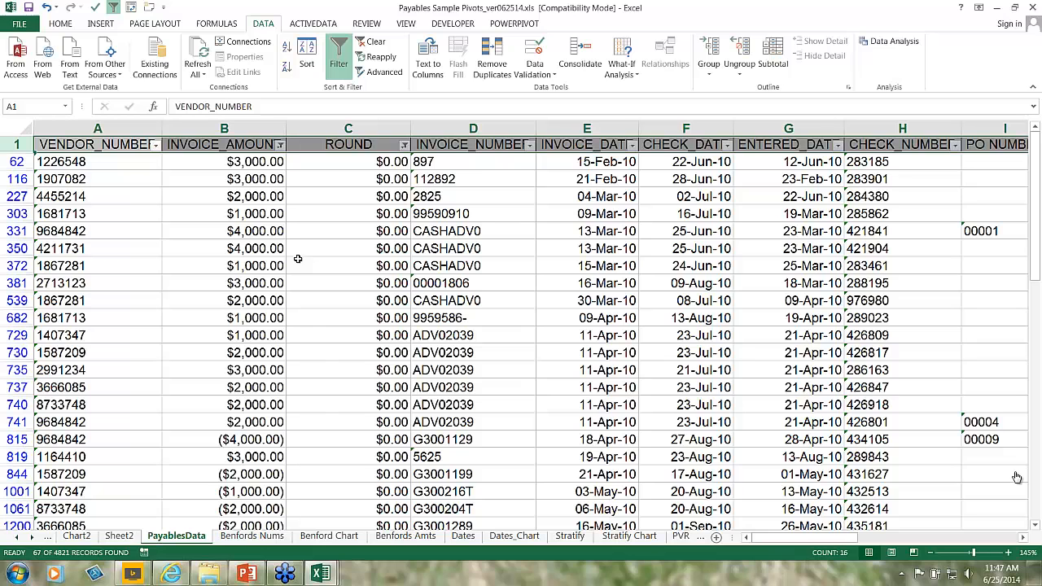
Step: Select the whole filtered PayablesData range, headers included, and copy it
click(270, 184)
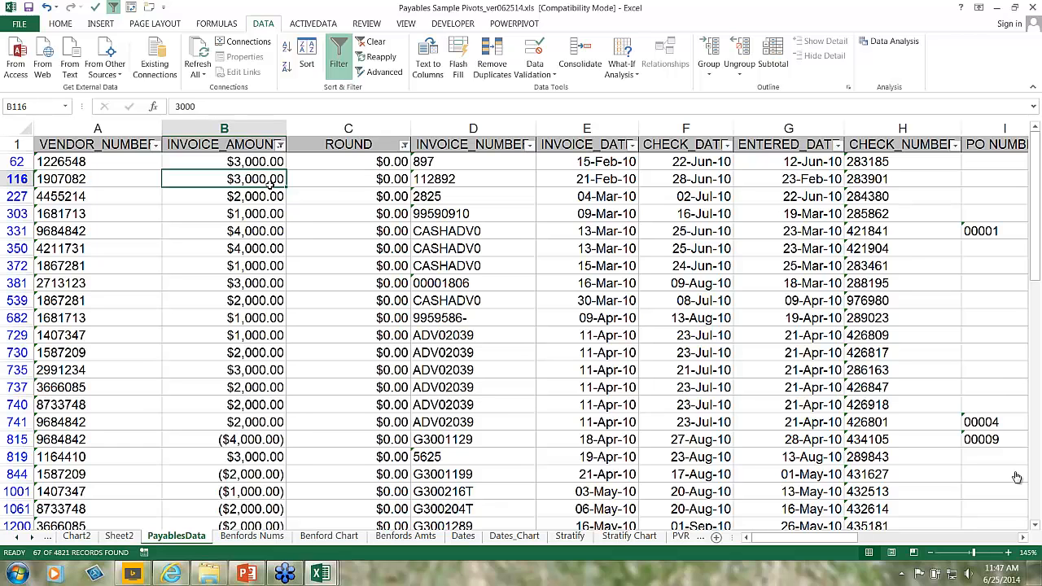
key(ctrl+a)
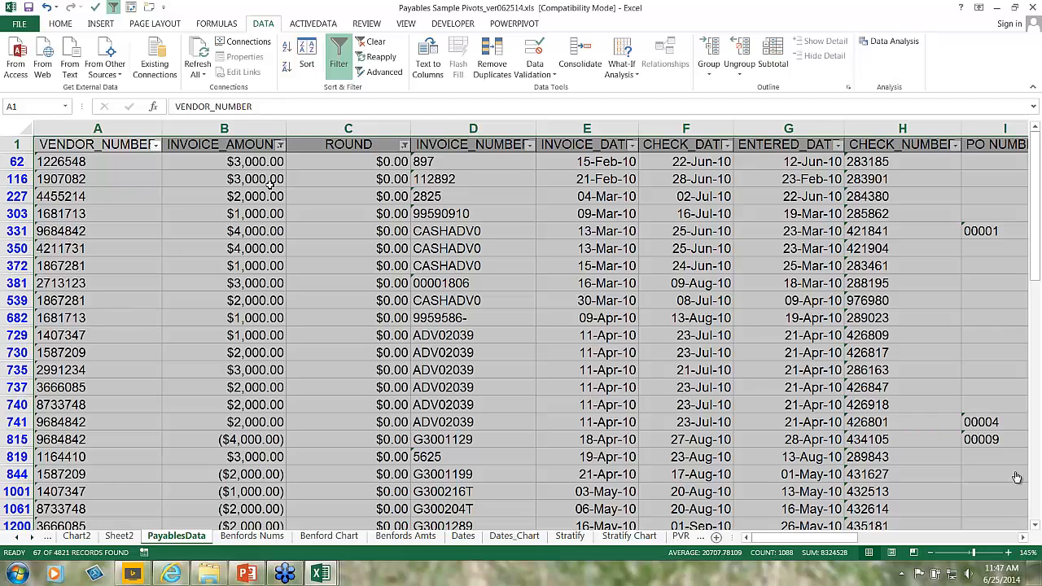
key(ctrl+c)
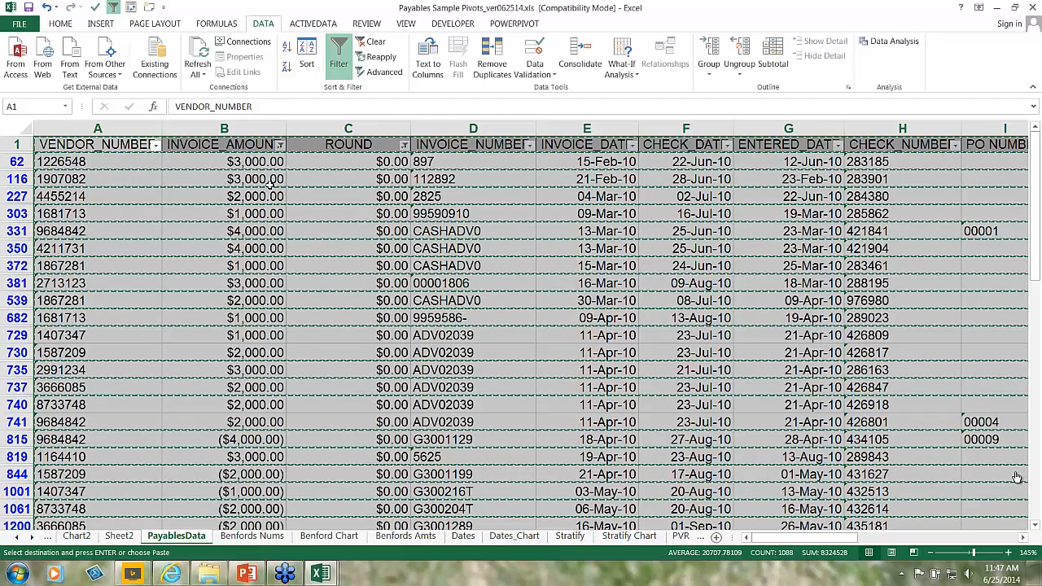
Step: Try to paste the copied records at cell A1 of Sheet2, over the existing PivotTable
key(ctrl+Page_Up)
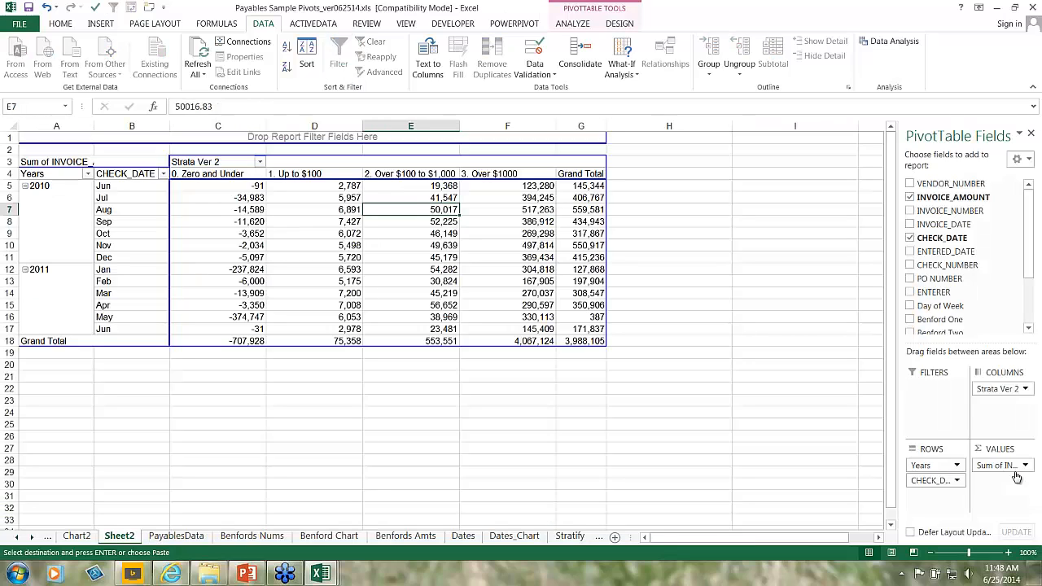
click(51, 137)
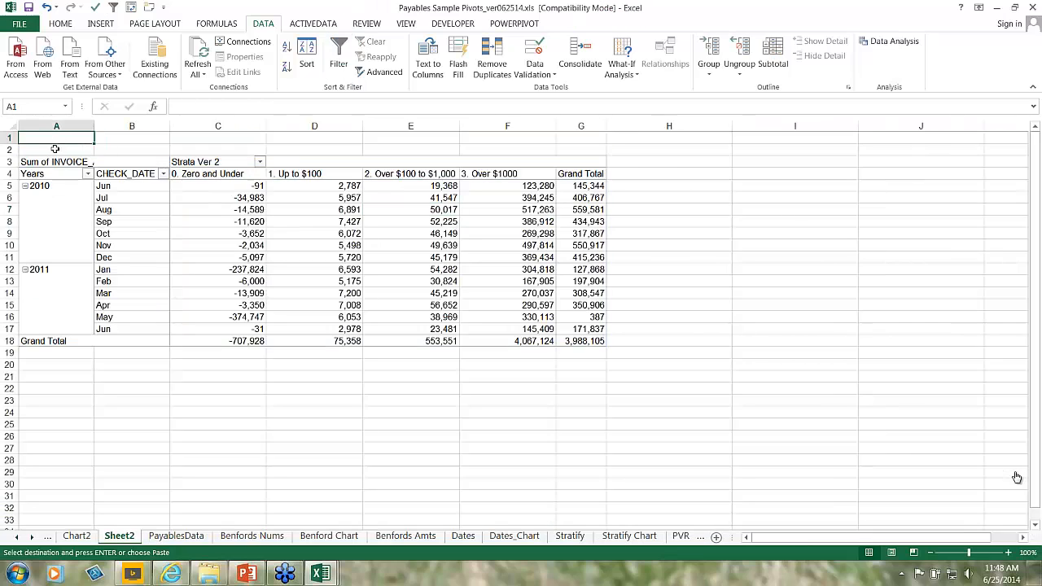
key(ctrl+v)
click(522, 319)
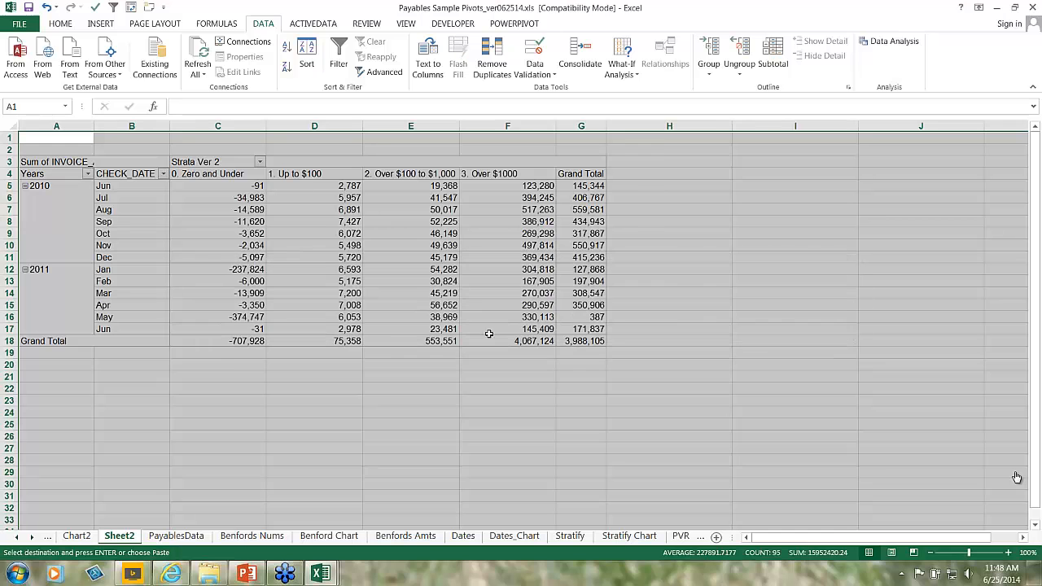
Step: Paste the copied records at A1 of a new worksheet inserted before Sheet2, and fit the INVOICE_AMOUNT column to its contents
right_click(131, 536)
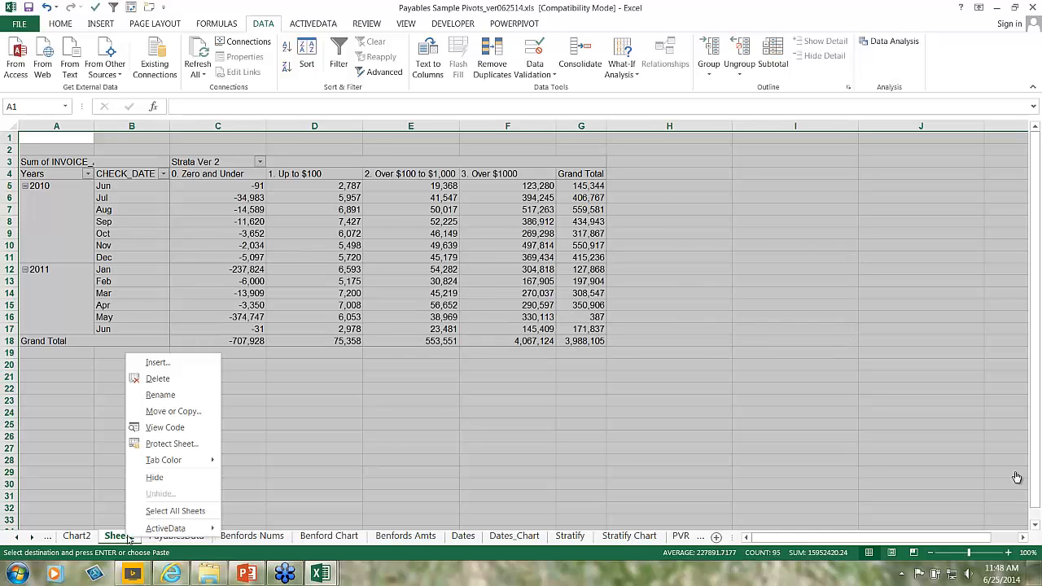
click(158, 363)
click(281, 468)
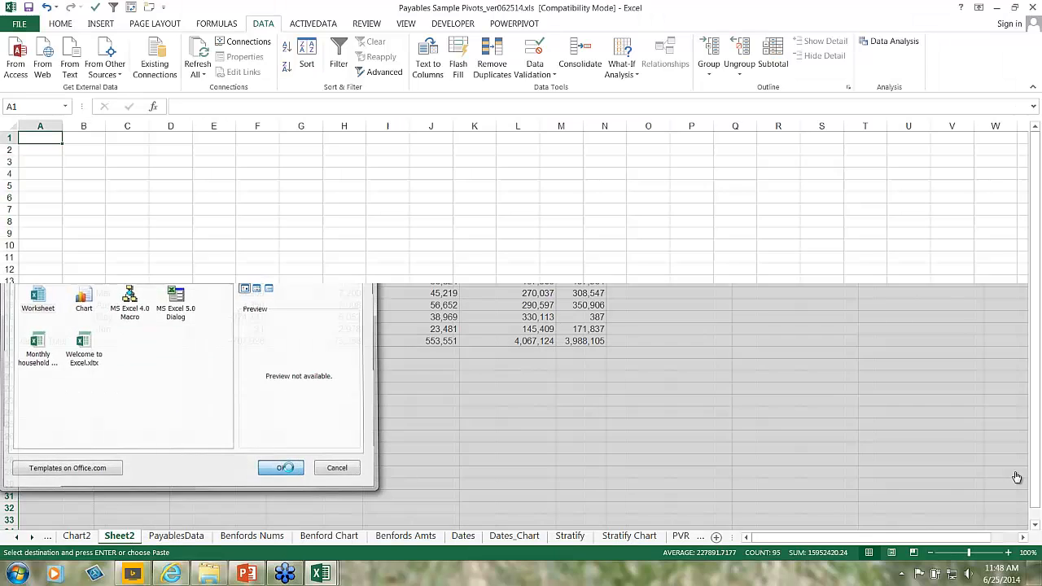
key(ctrl+v)
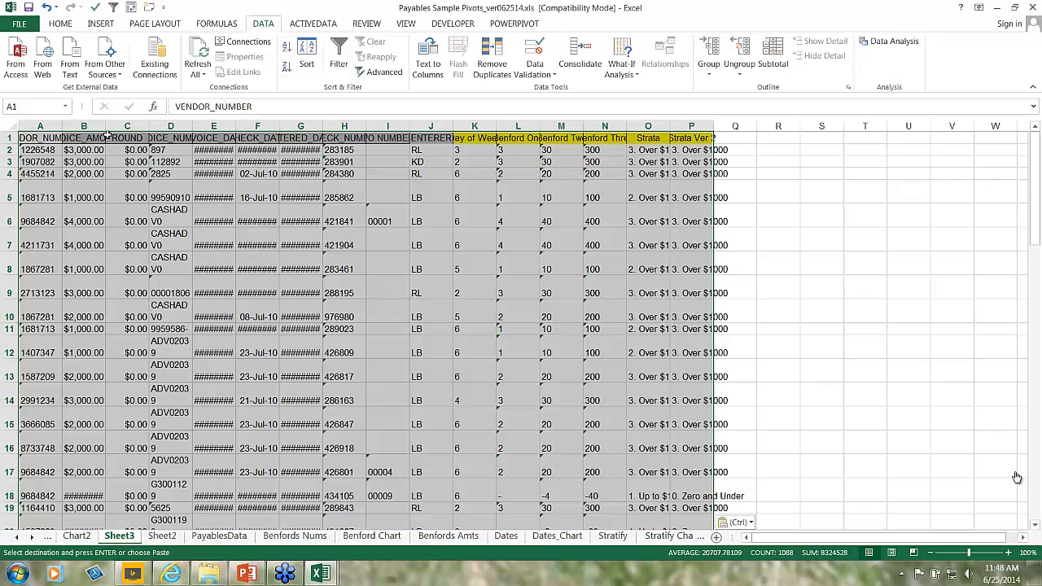
double_click(105, 127)
click(154, 220)
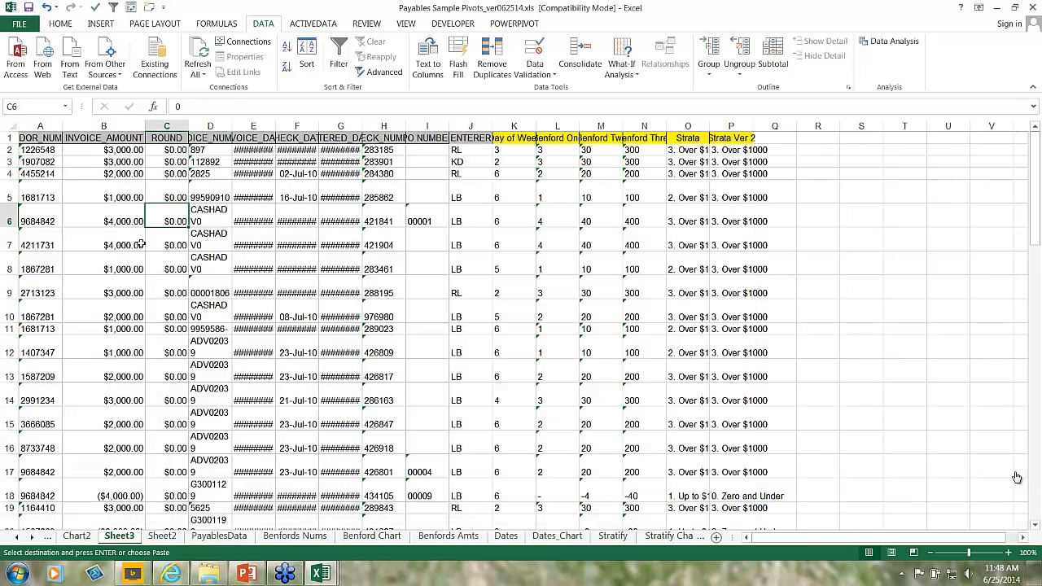
Step: Rename the new worksheet Round and cancel the pending copy selection in PayablesData
right_click(135, 539)
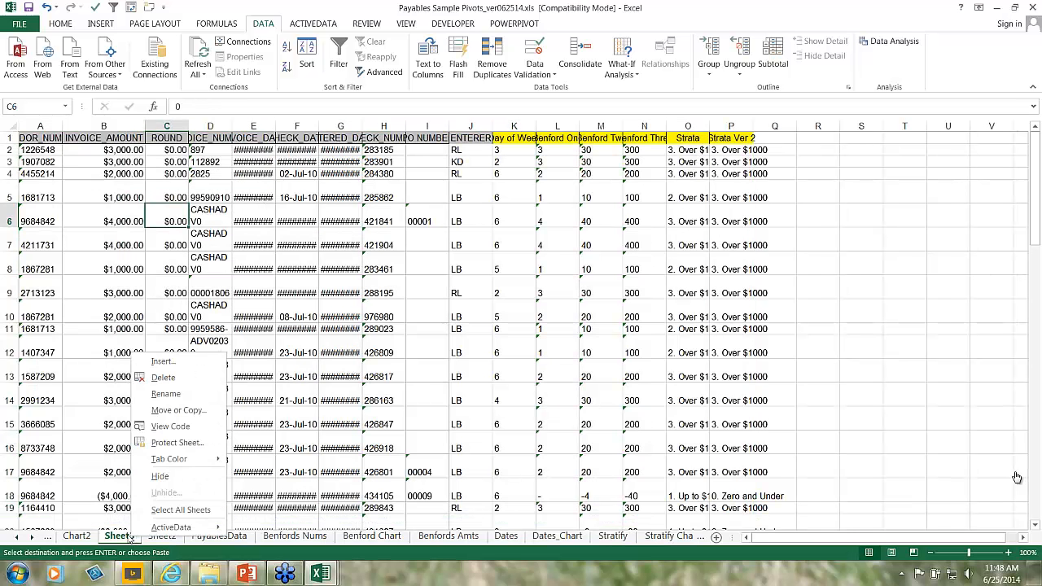
click(141, 396)
text(Round)
key(Return)
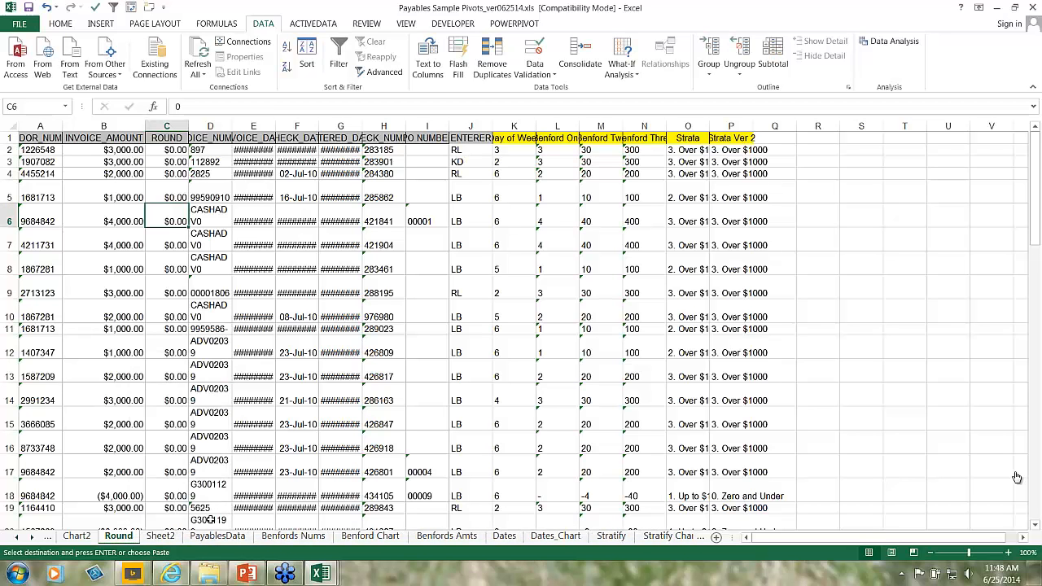
click(216, 536)
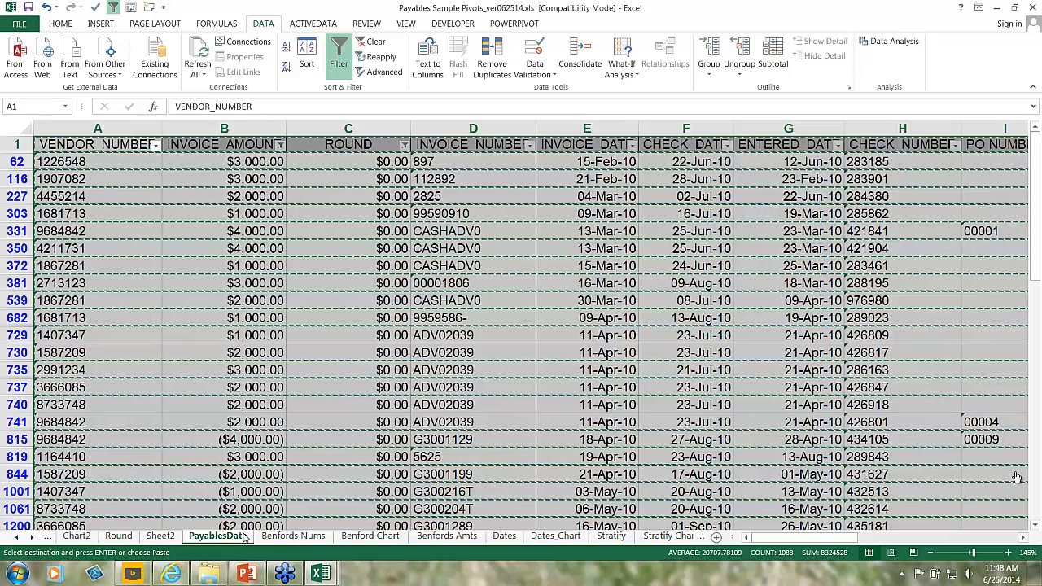
key(Escape)
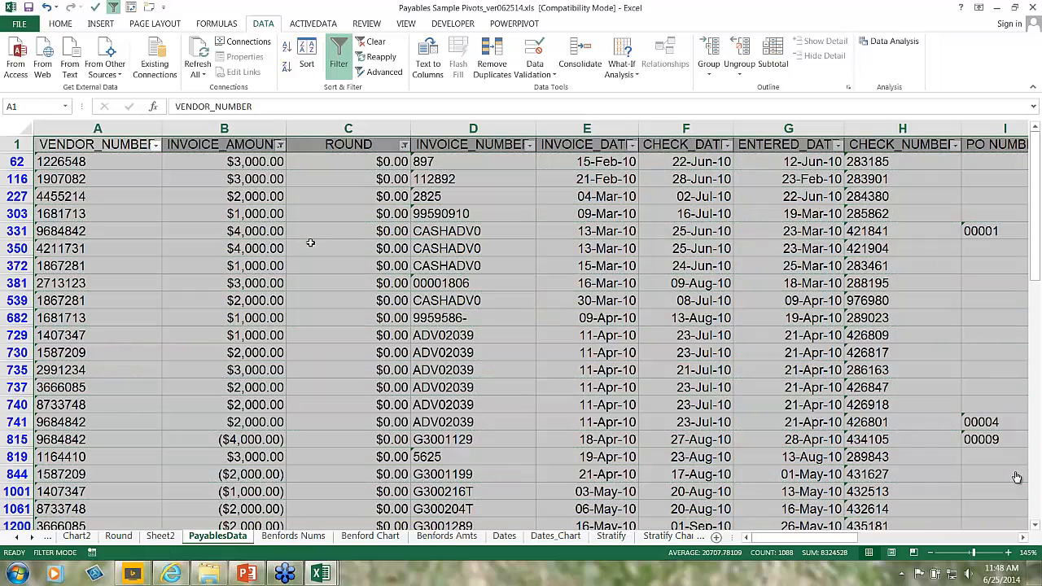
Step: Create a PivotTable on a new worksheet from the Round sheet's data range A1:P68
click(118, 535)
click(92, 269)
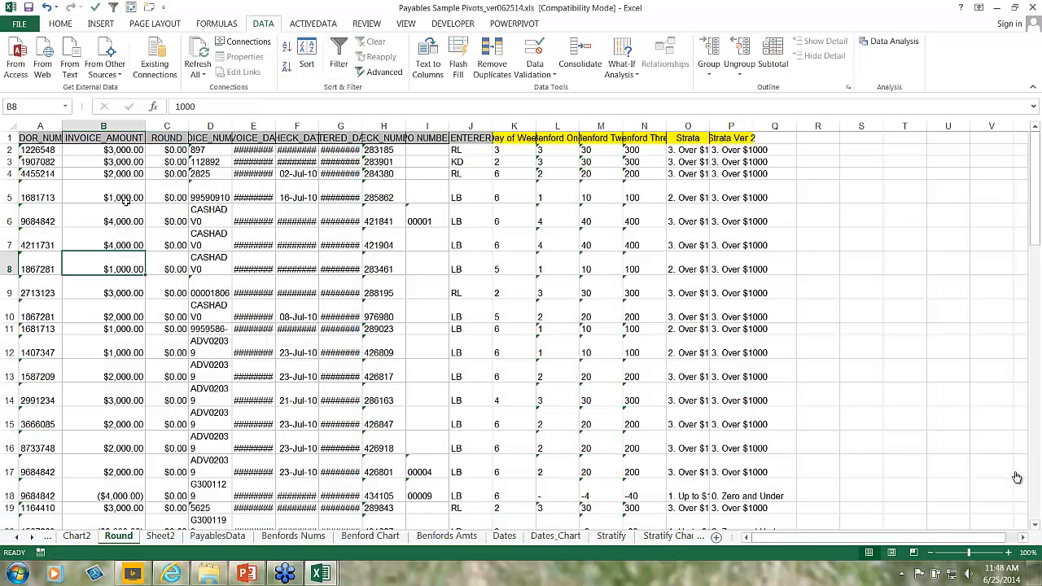
click(101, 24)
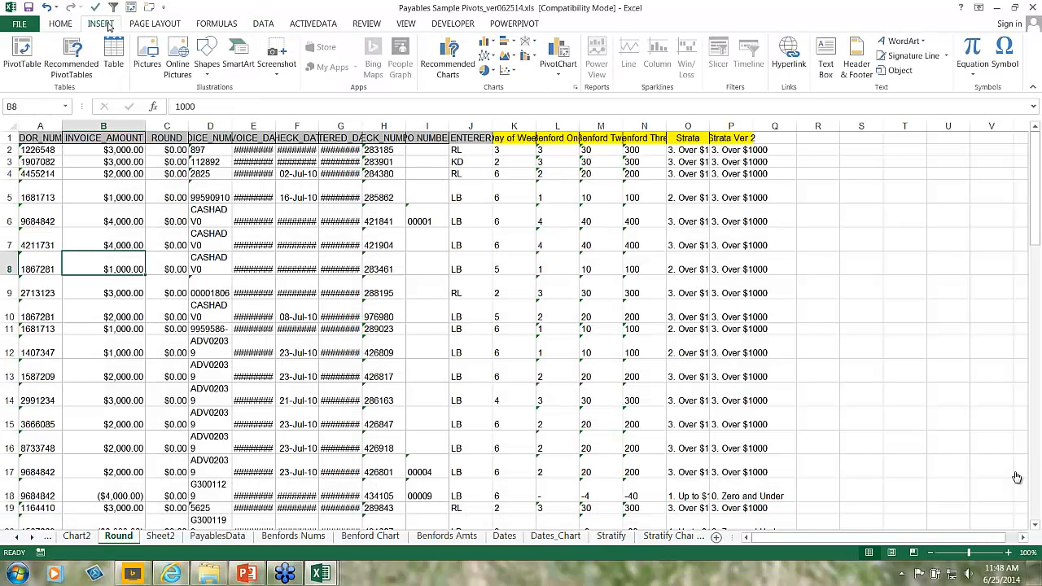
click(22, 57)
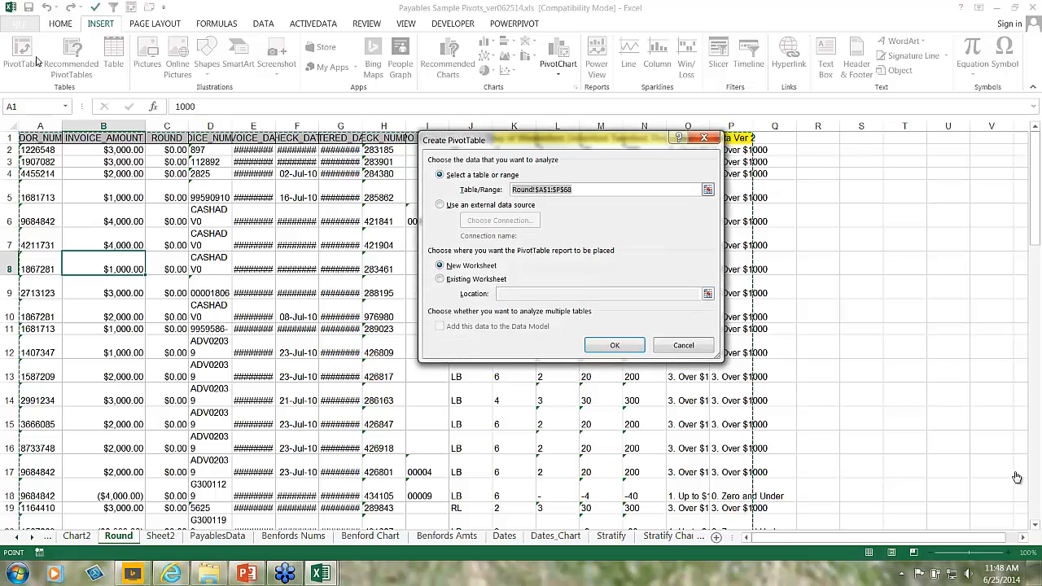
click(613, 346)
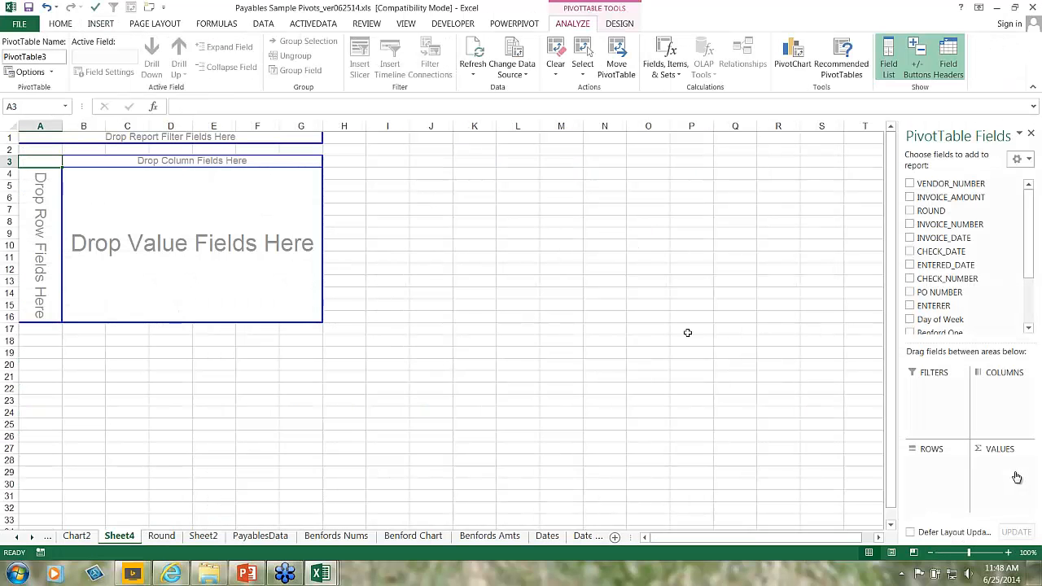
Step: Put VENDOR_NUMBER in the PivotTable rows and add INVOICE_AMOUNT twice as a value field
click(911, 185)
click(910, 197)
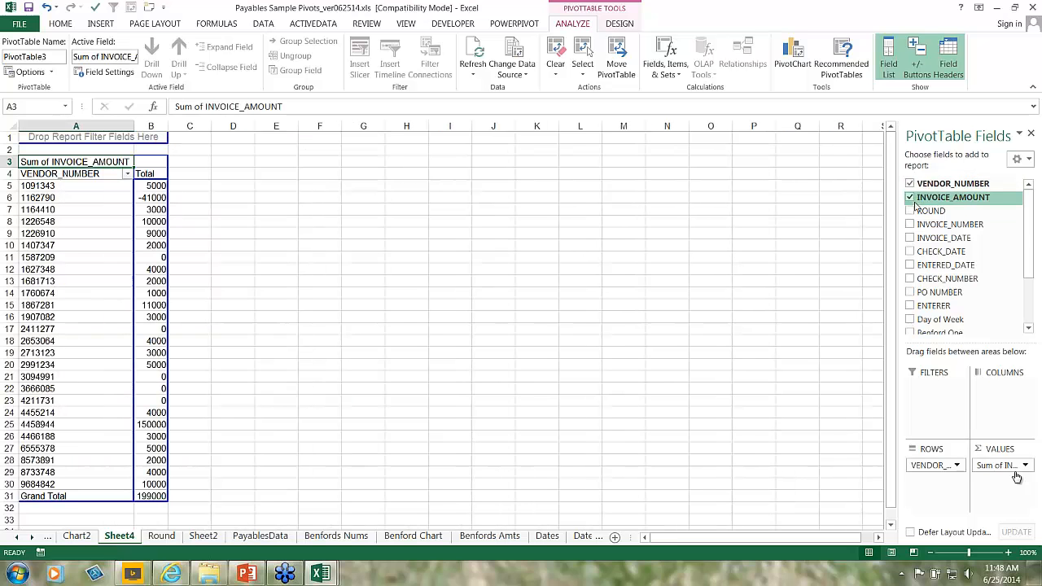
drag(933, 198, 1003, 487)
drag(945, 197, 1010, 487)
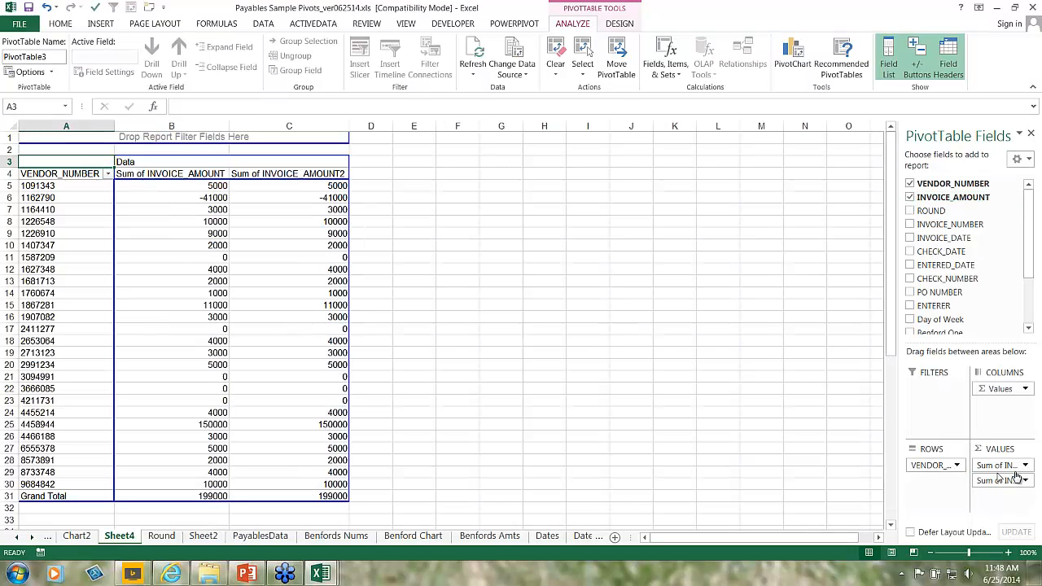
Step: Change the second INVOICE_AMOUNT value field to summarize by Count
click(1016, 480)
click(992, 474)
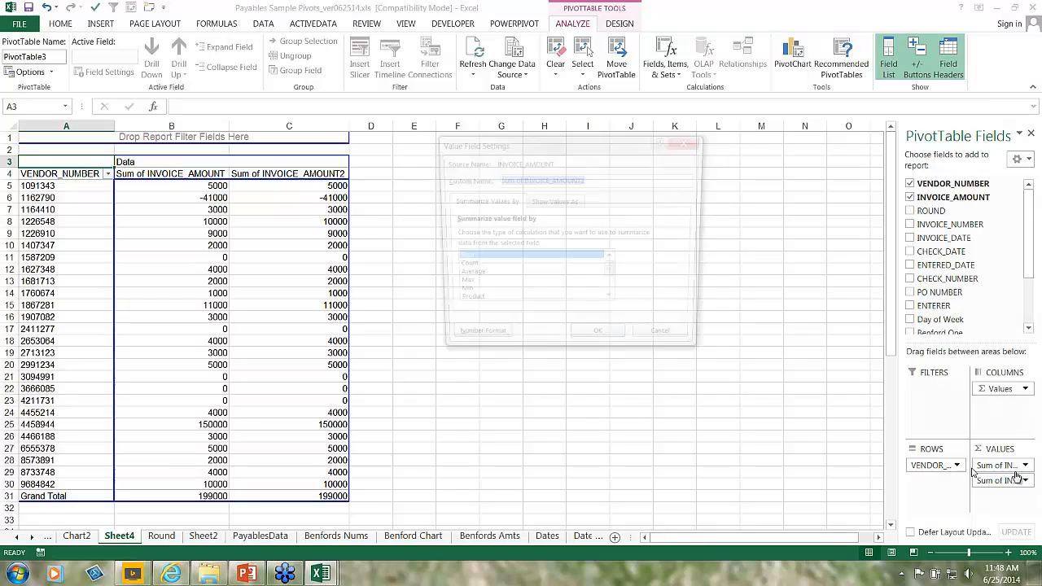
click(475, 268)
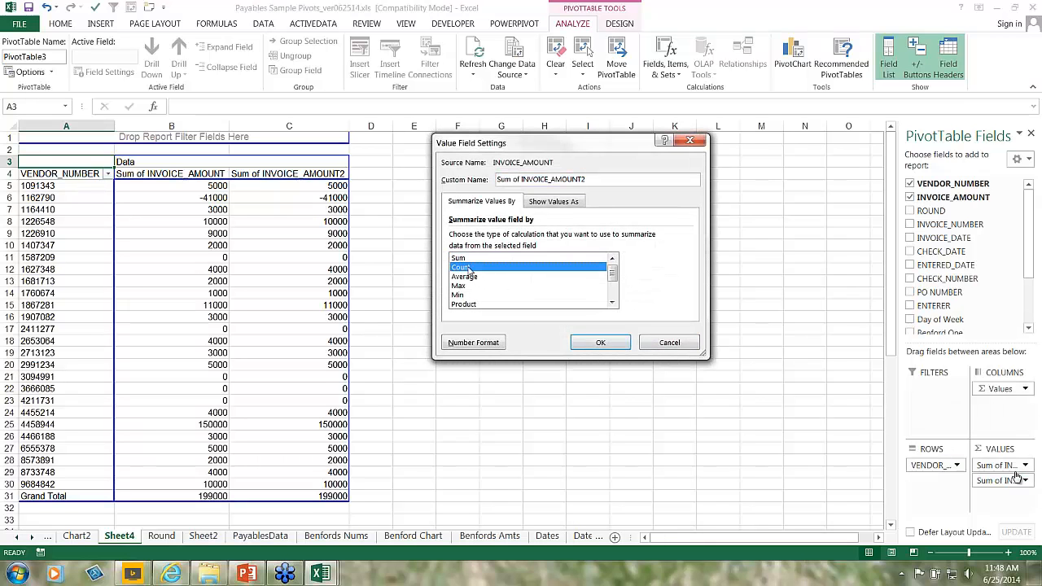
click(596, 342)
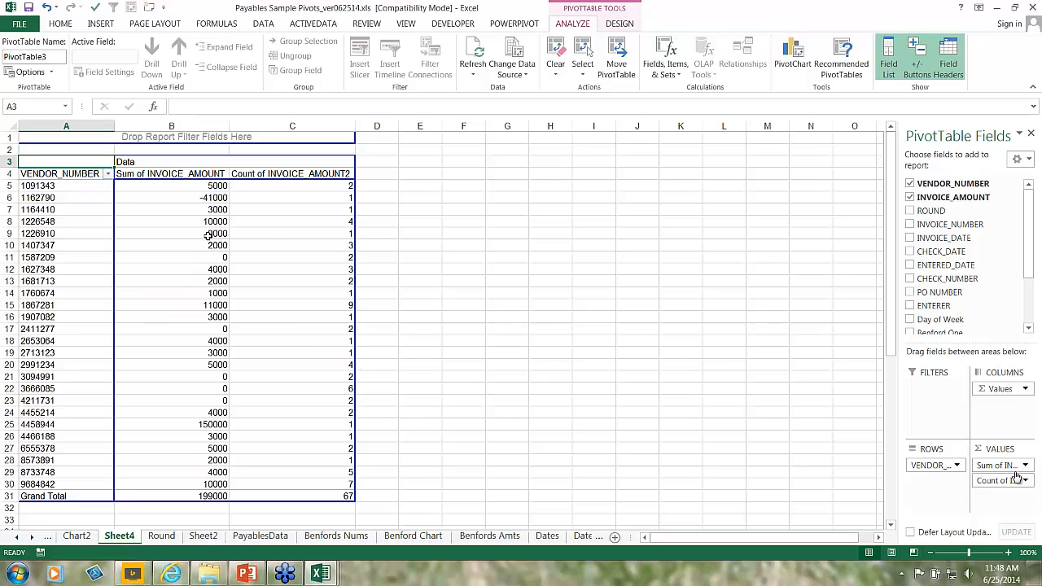
Step: Sort the PivotTable's VENDOR_NUMBER rows from A to Z
mouse_move(214, 225)
mouse_move(209, 195)
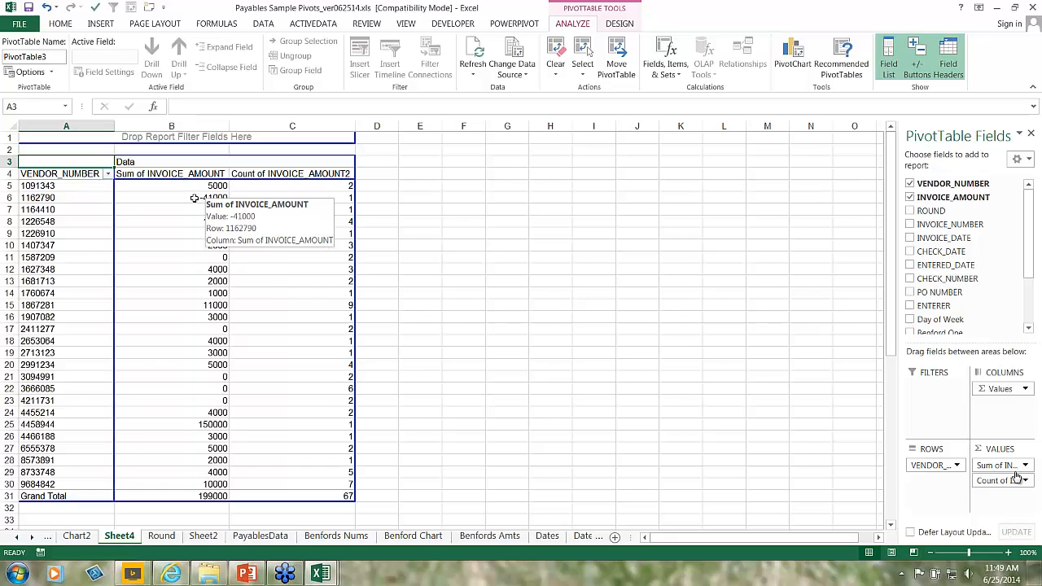
click(109, 175)
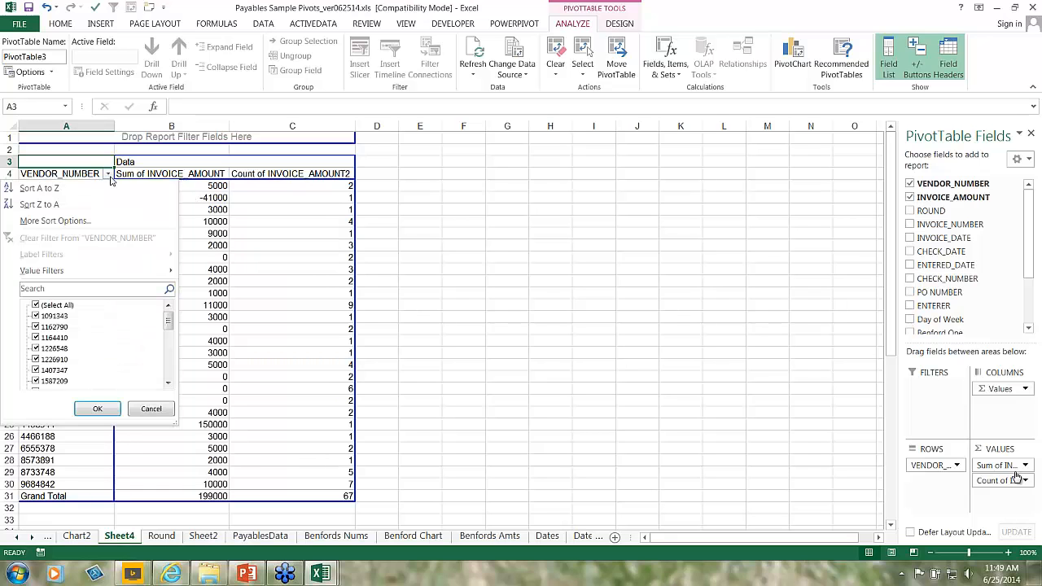
click(109, 176)
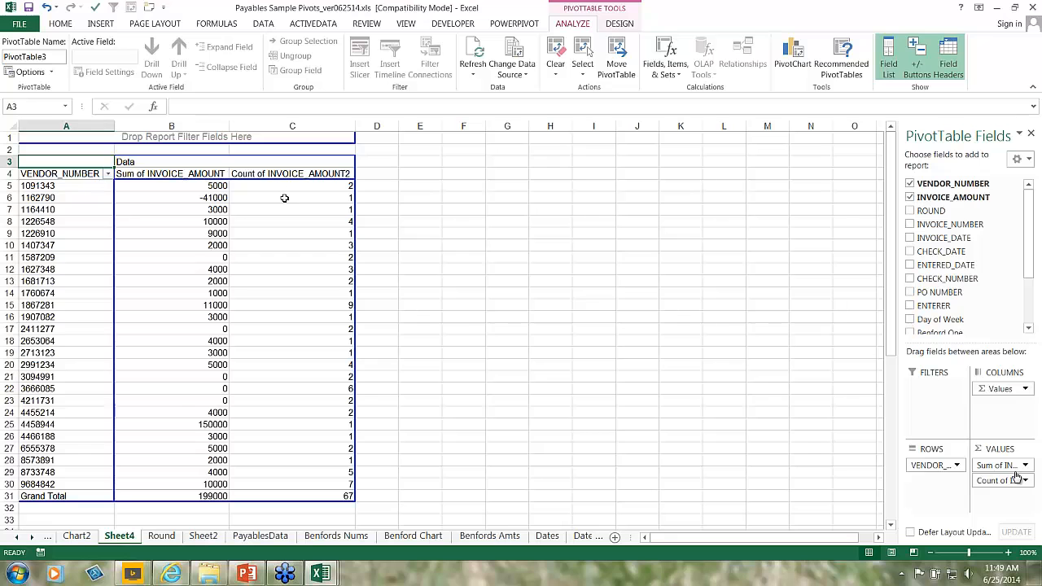
click(108, 175)
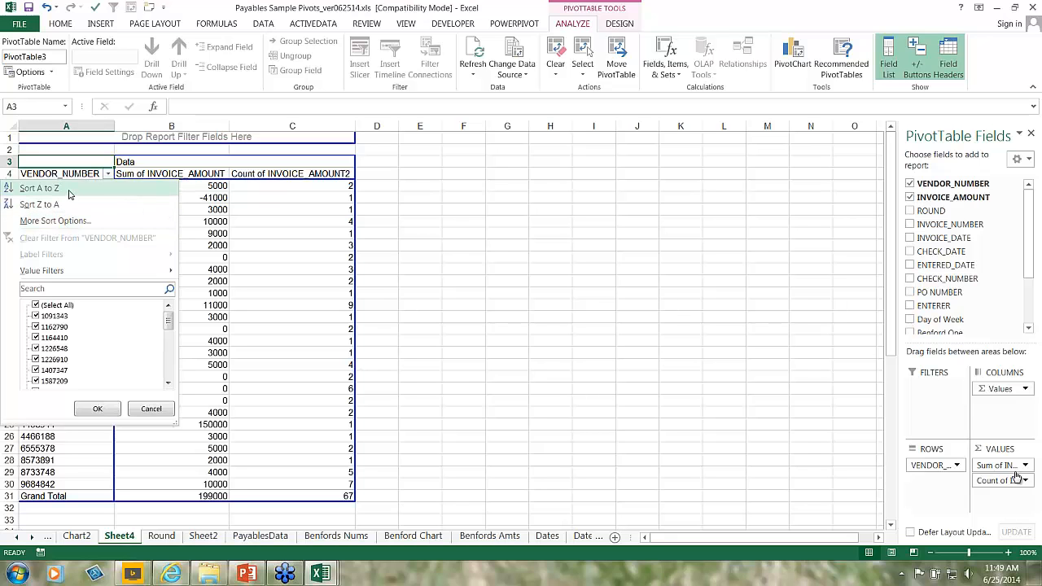
click(70, 192)
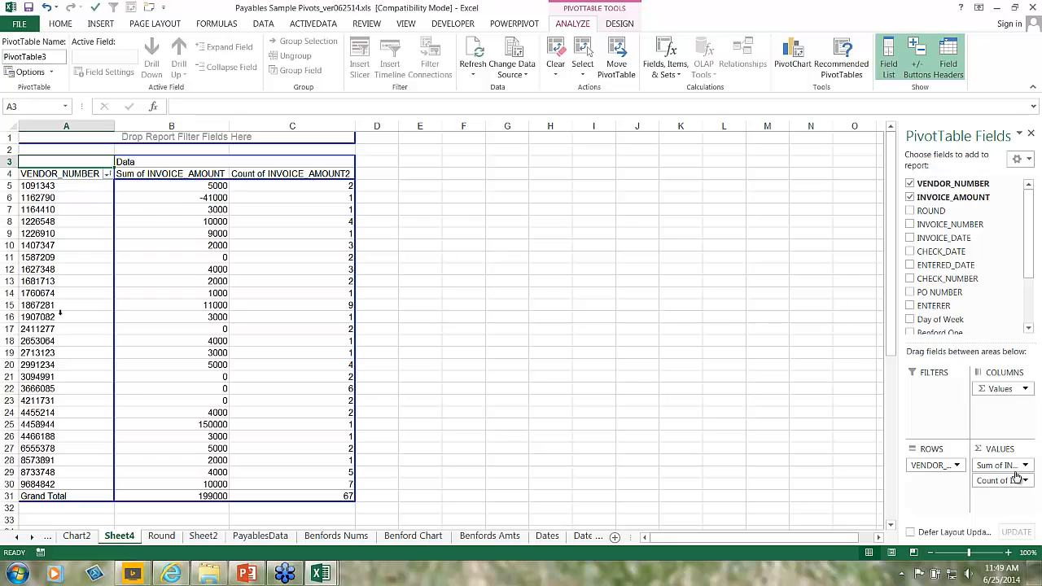
Step: Sort the VENDOR_NUMBER rows in descending order by Count of INVOICE_AMOUNT2
click(106, 174)
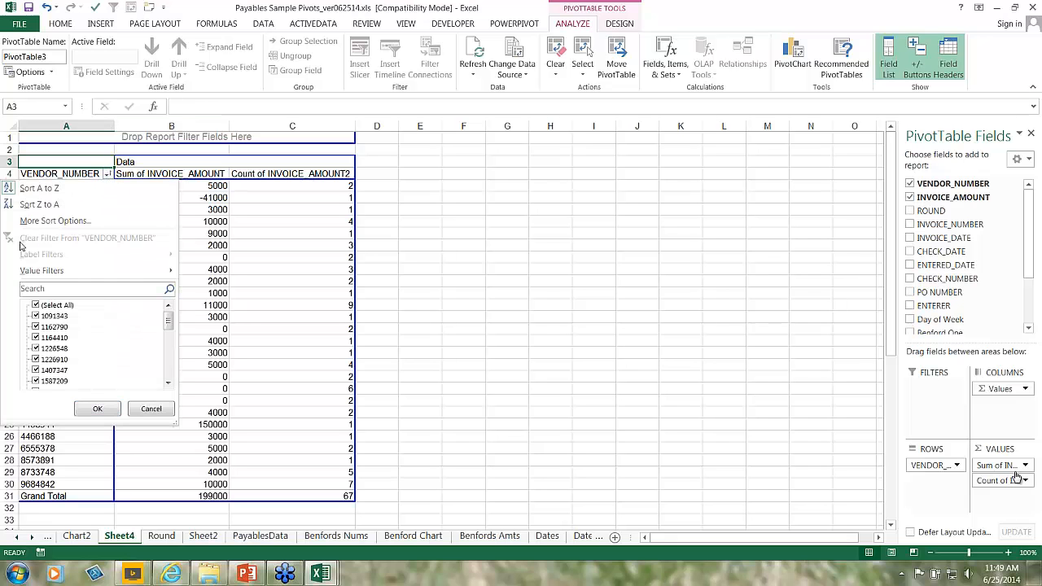
click(57, 223)
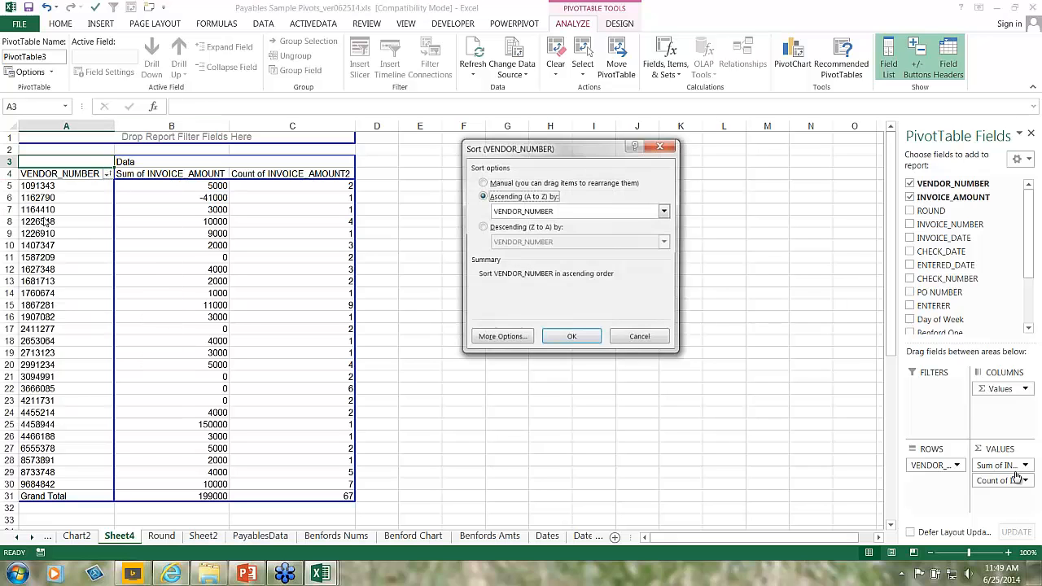
click(512, 214)
click(509, 243)
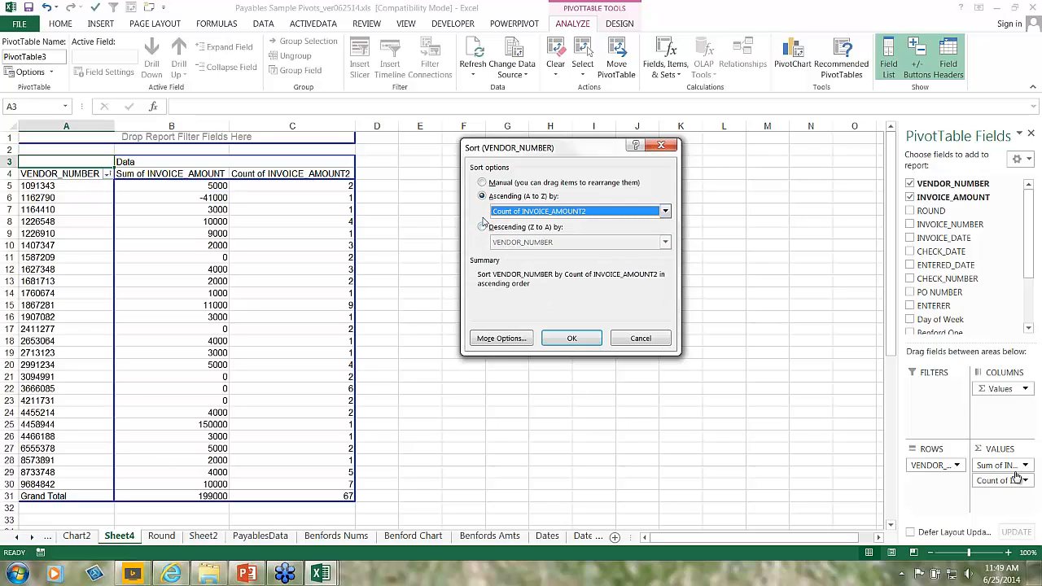
click(481, 229)
click(512, 244)
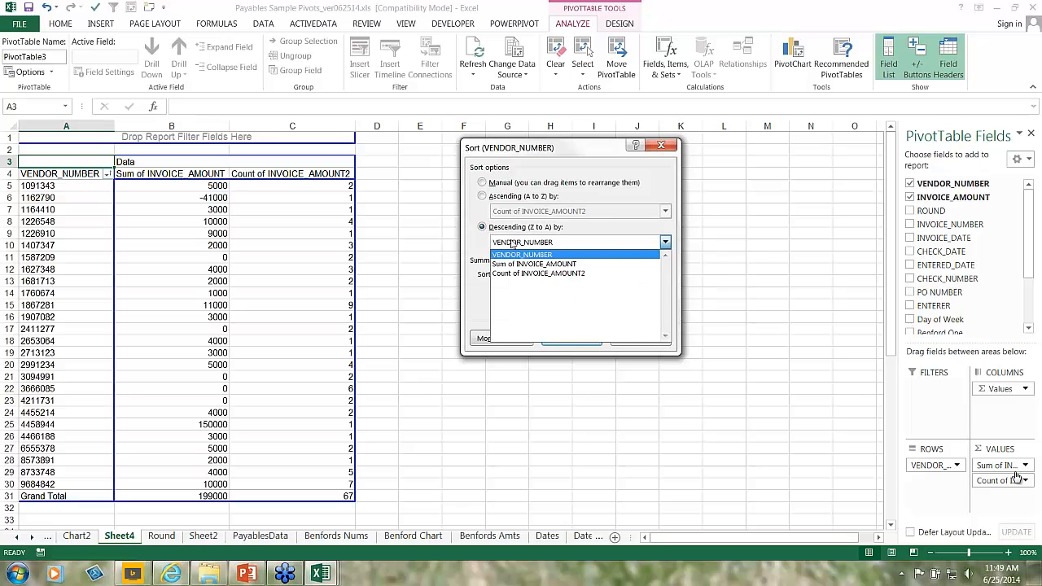
click(504, 274)
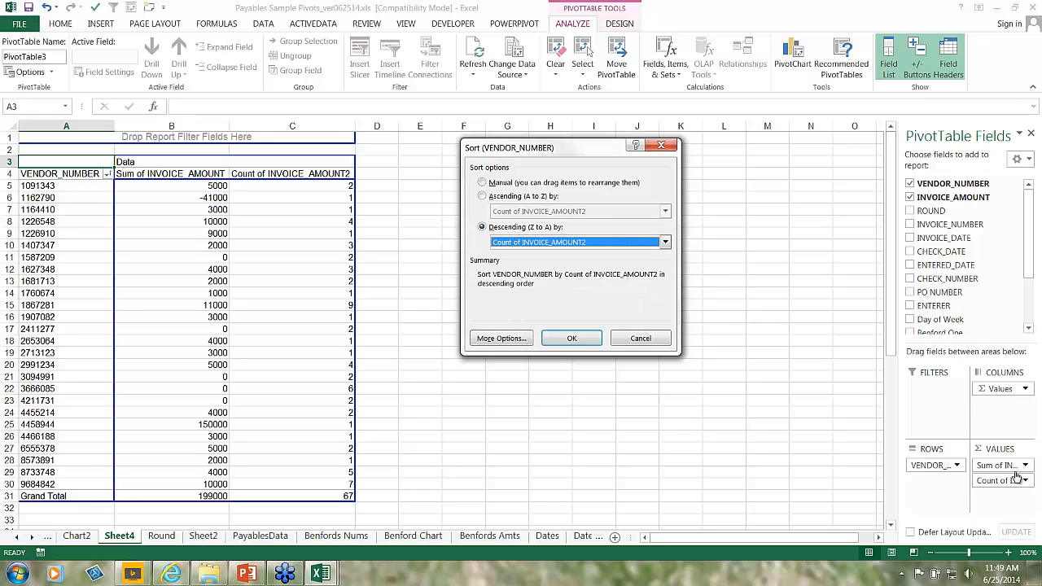
click(570, 342)
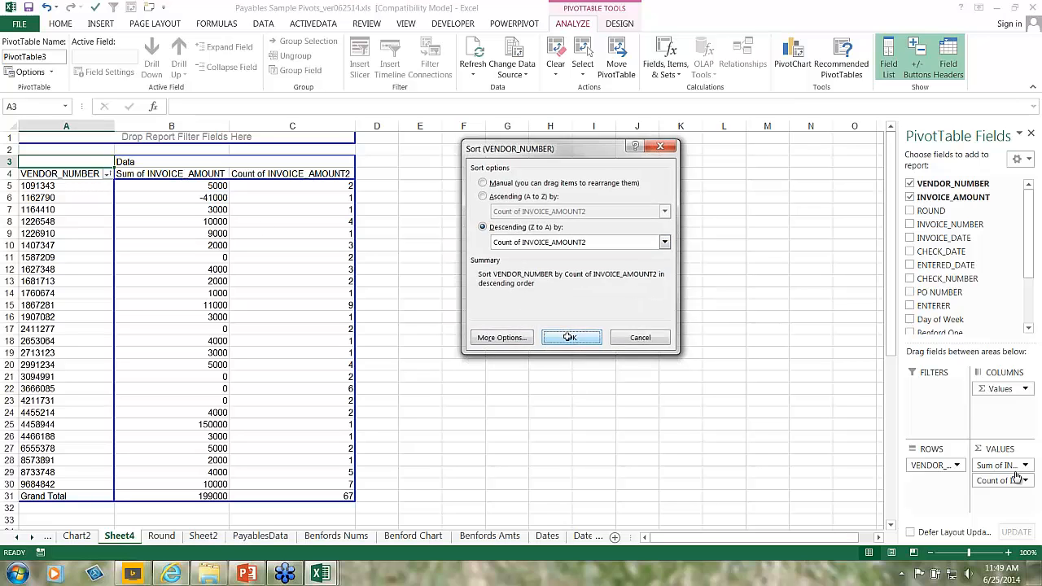
Step: Review the highest invoice counts and extract the source records behind the first vendor's count to a new worksheet
drag(349, 186, 346, 322)
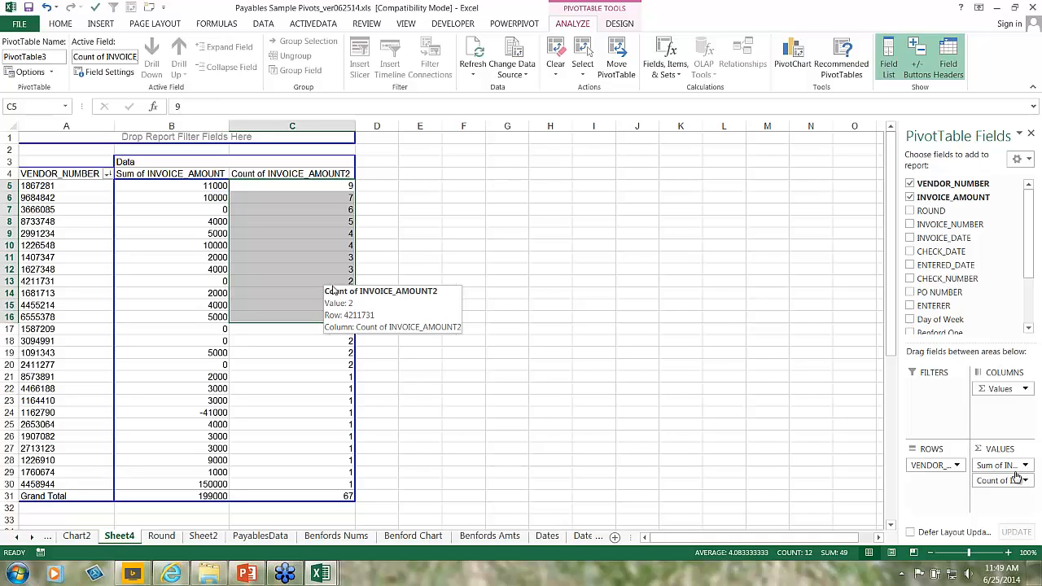
click(420, 209)
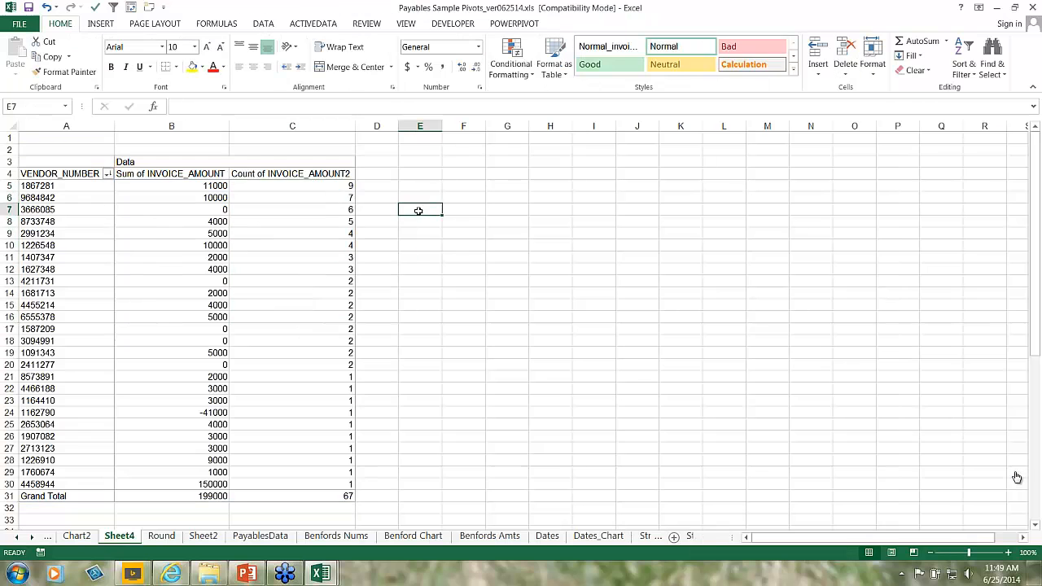
click(340, 186)
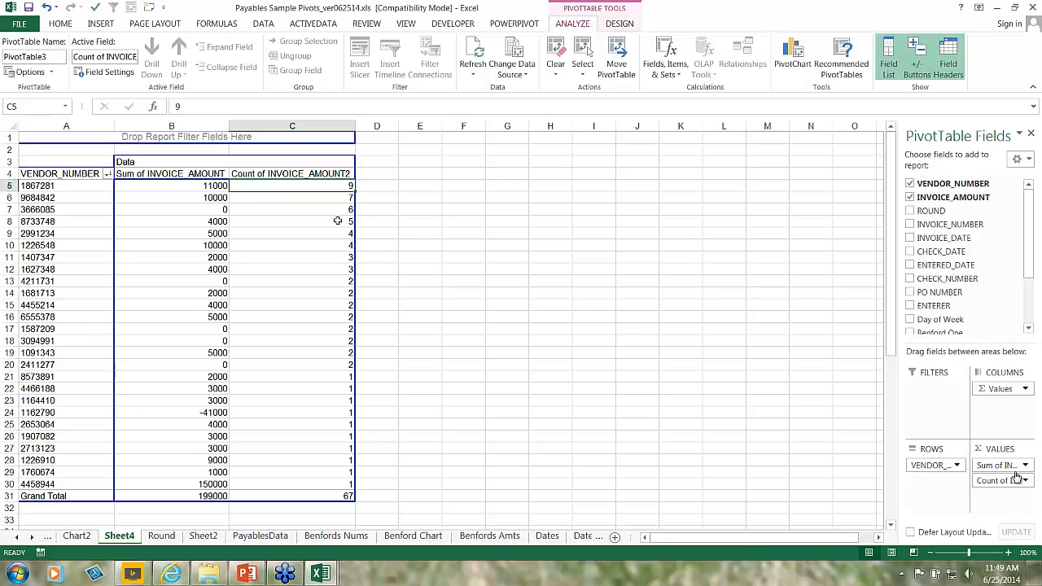
double_click(298, 186)
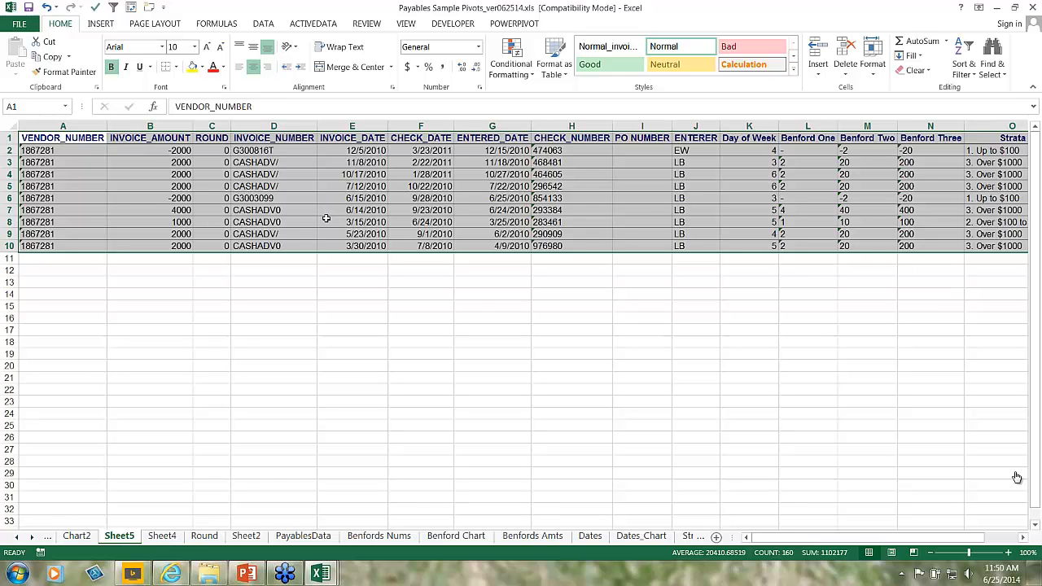
Step: Delete the extracted detail worksheet Sheet5 and return to the vendor PivotTable
right_click(116, 540)
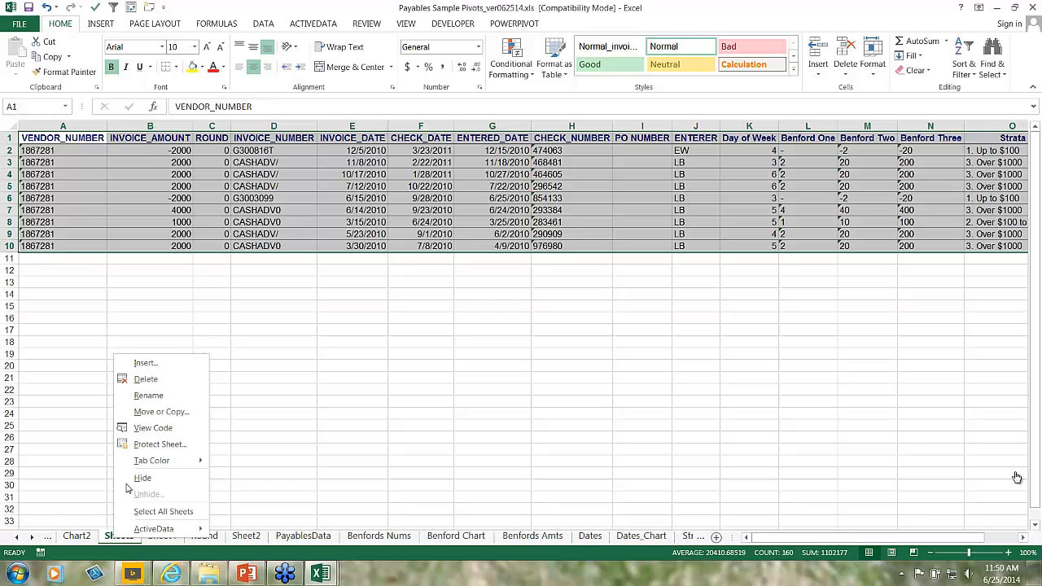
click(144, 380)
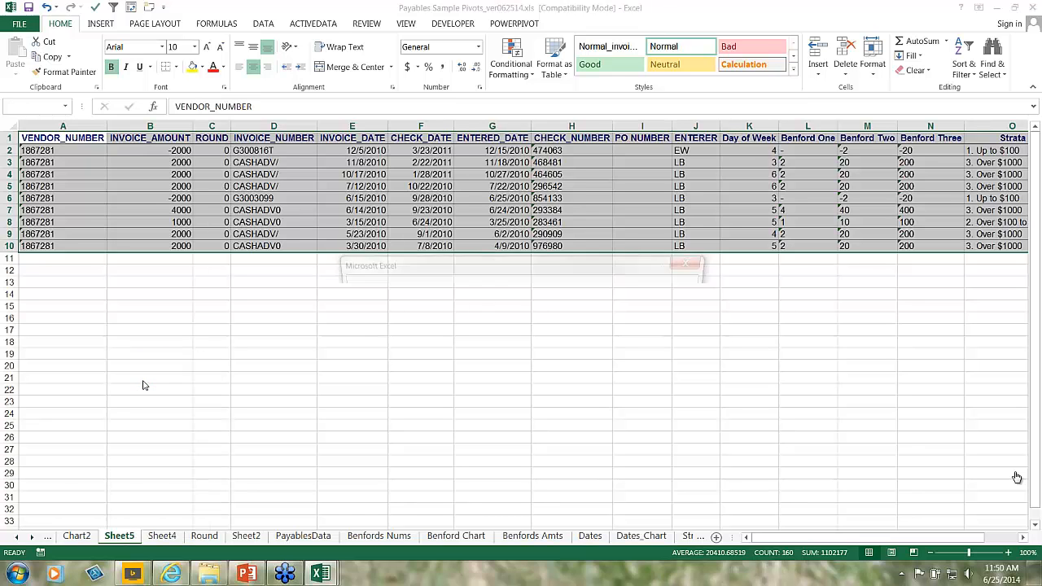
click(500, 319)
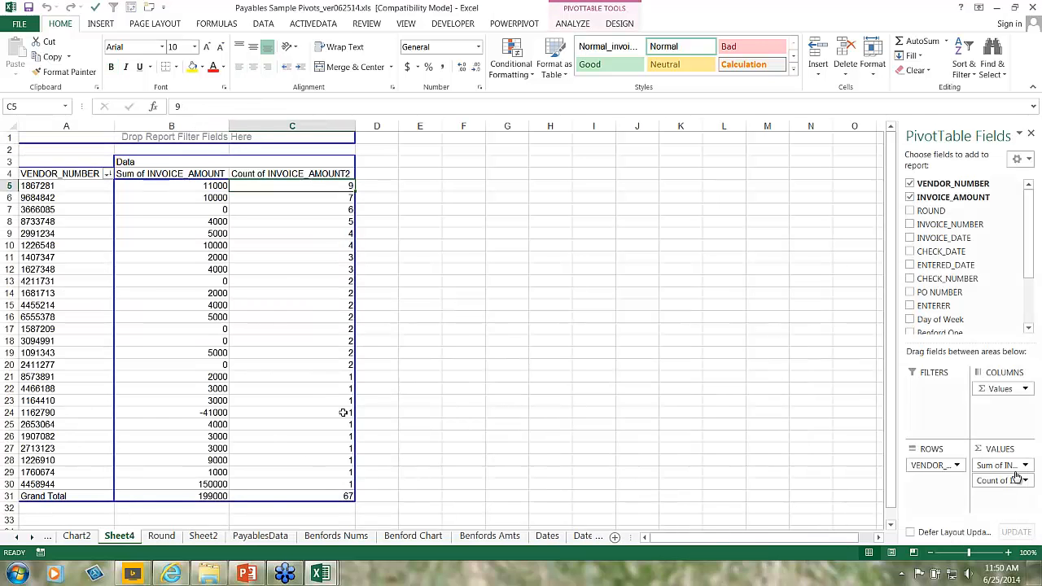
Step: Try showing INVOICE_AMOUNT detail beneath the first vendor, then undo it to restore the vendor-only rows
click(78, 185)
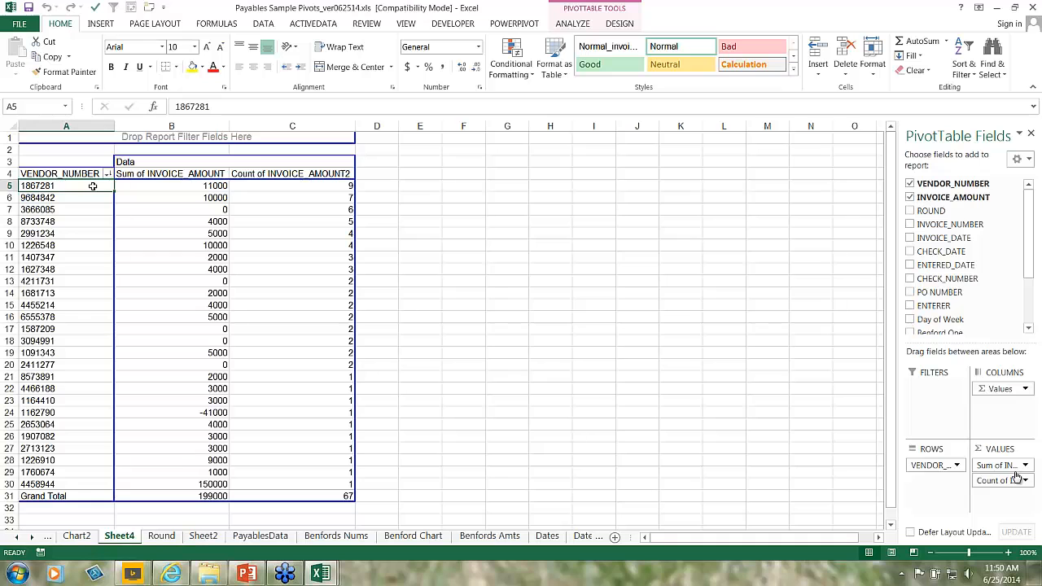
double_click(89, 186)
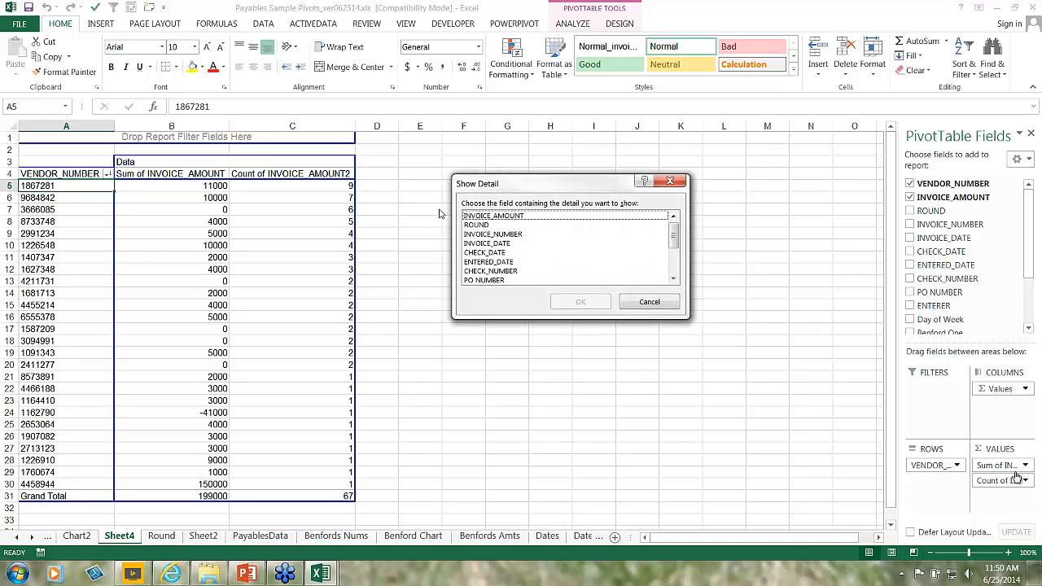
click(502, 218)
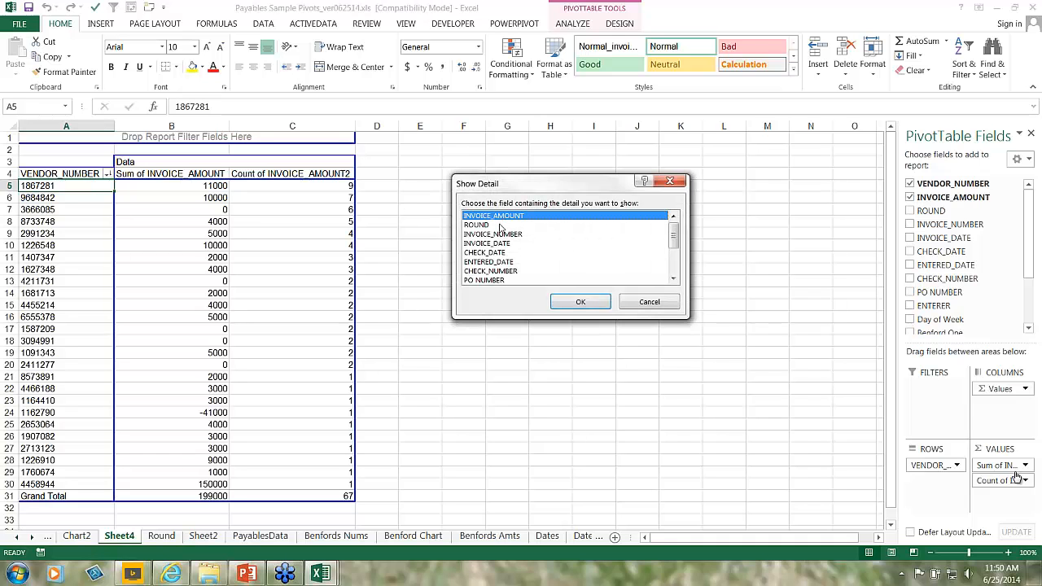
click(578, 302)
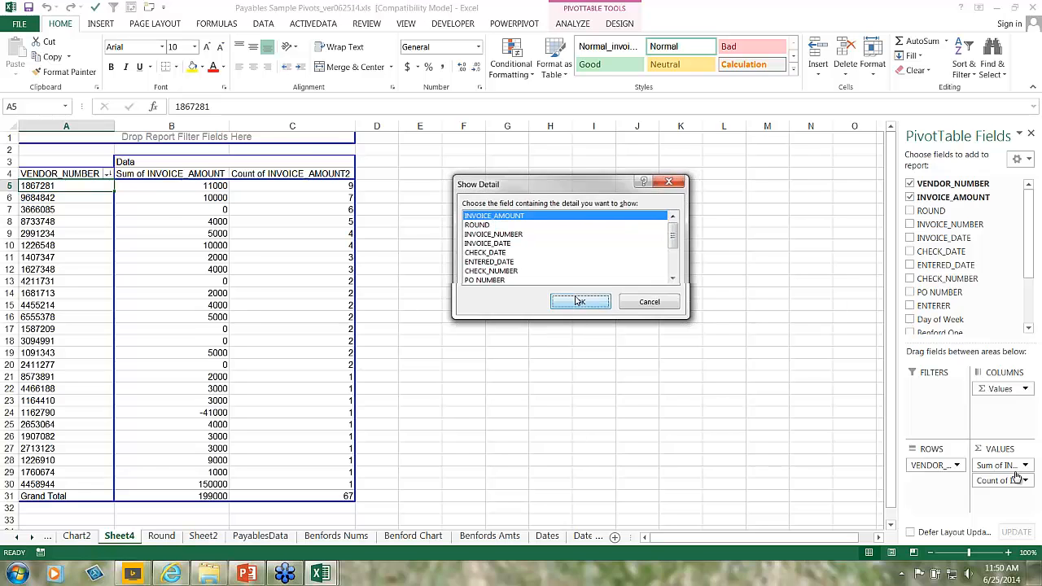
double_click(61, 174)
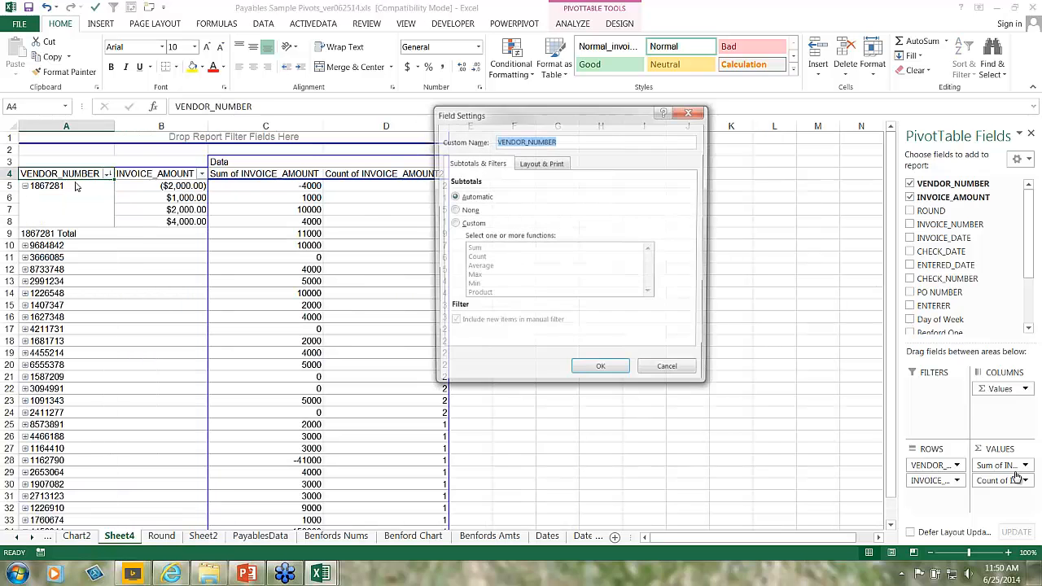
click(668, 371)
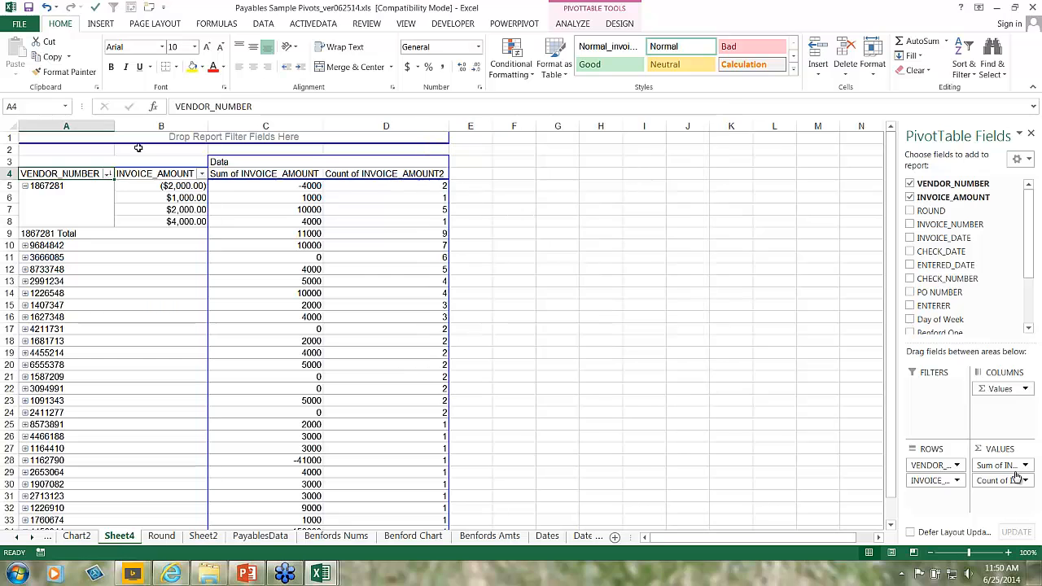
double_click(61, 192)
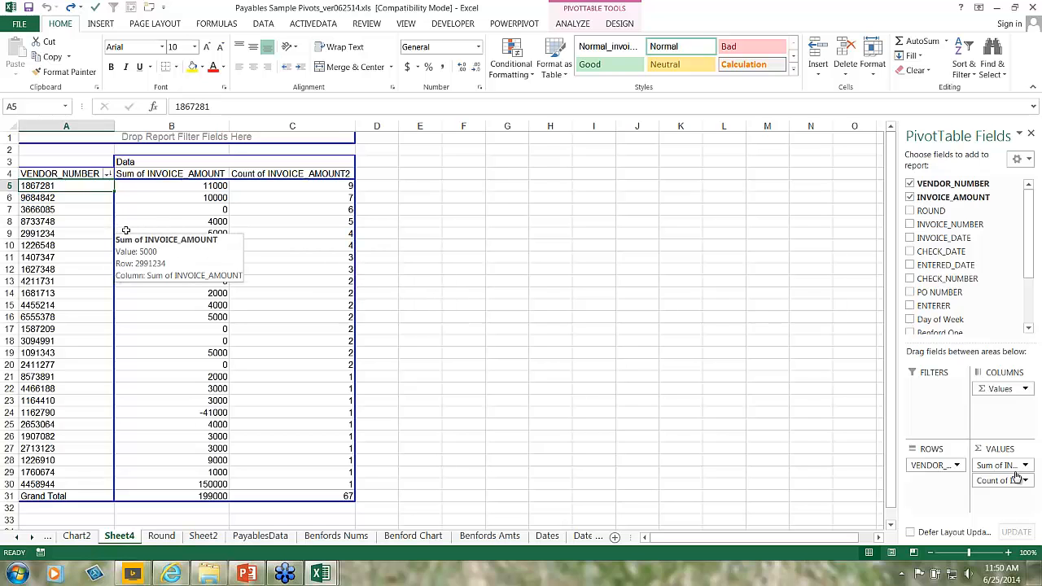
Step: Add INVOICE_NUMBER and INVOICE_DATE to the PivotTable rows beneath the vendor and turn off the INVOICE_NUMBER subtotals
drag(920, 227, 935, 484)
click(912, 226)
click(910, 238)
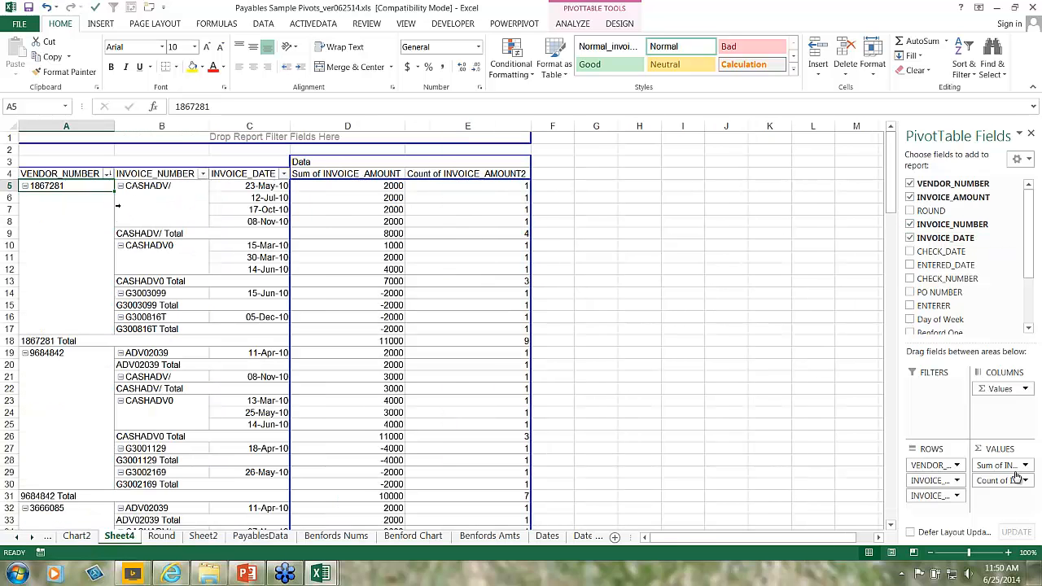
right_click(133, 236)
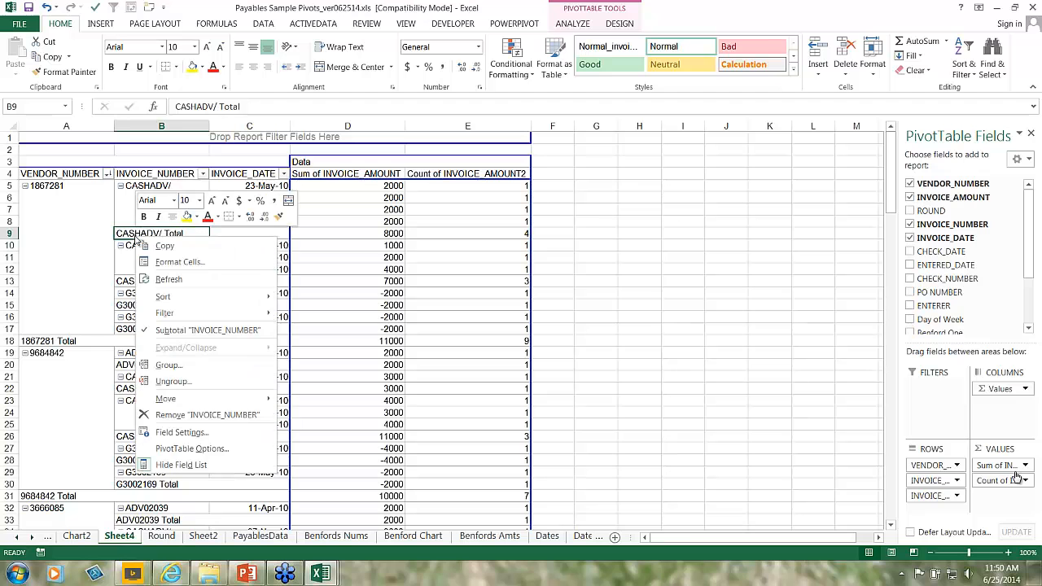
click(160, 330)
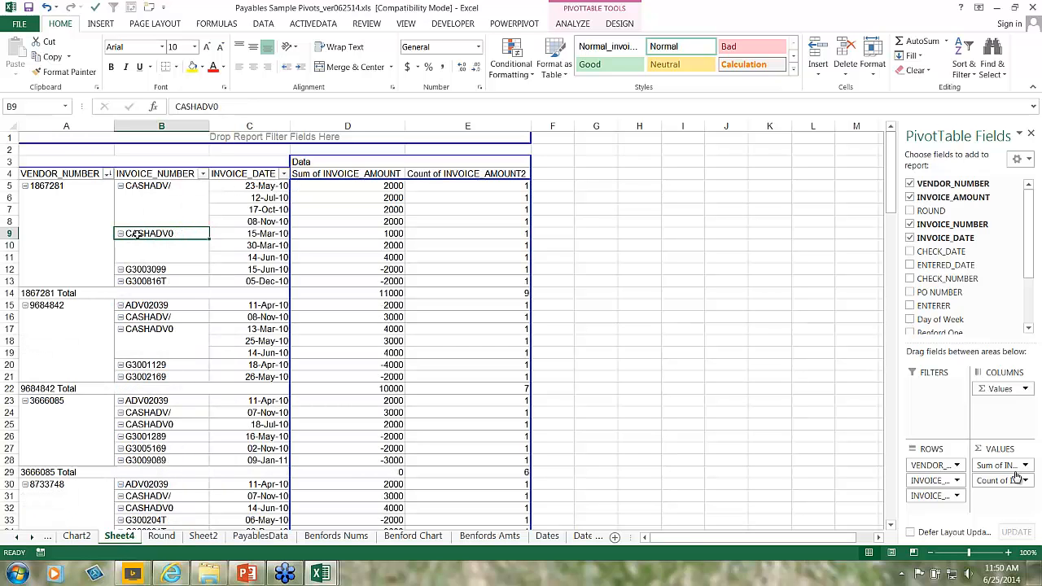
Step: Collapse the entire INVOICE_NUMBER field so the individual invoice dates are hidden
click(121, 186)
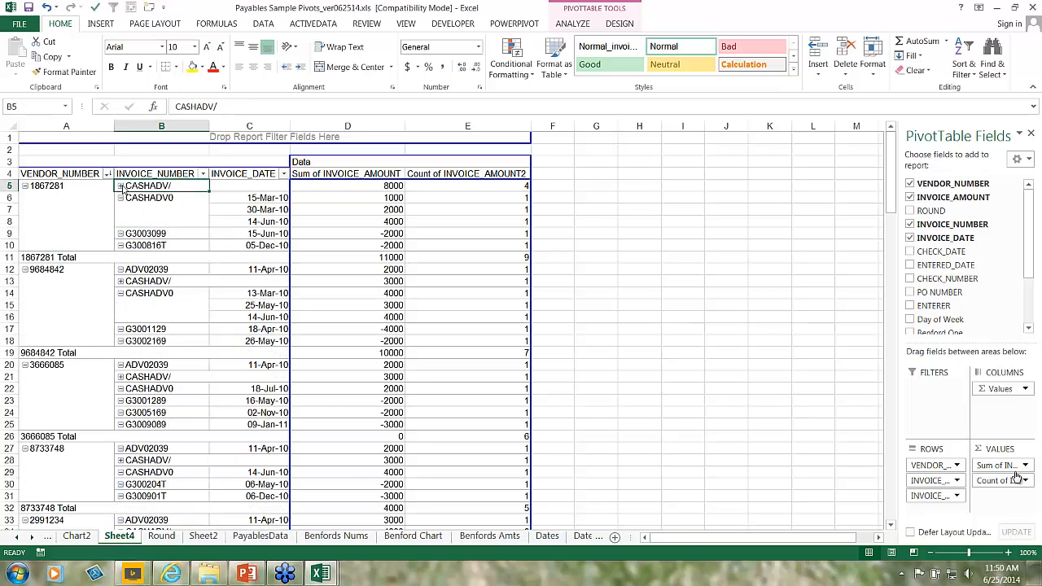
right_click(131, 186)
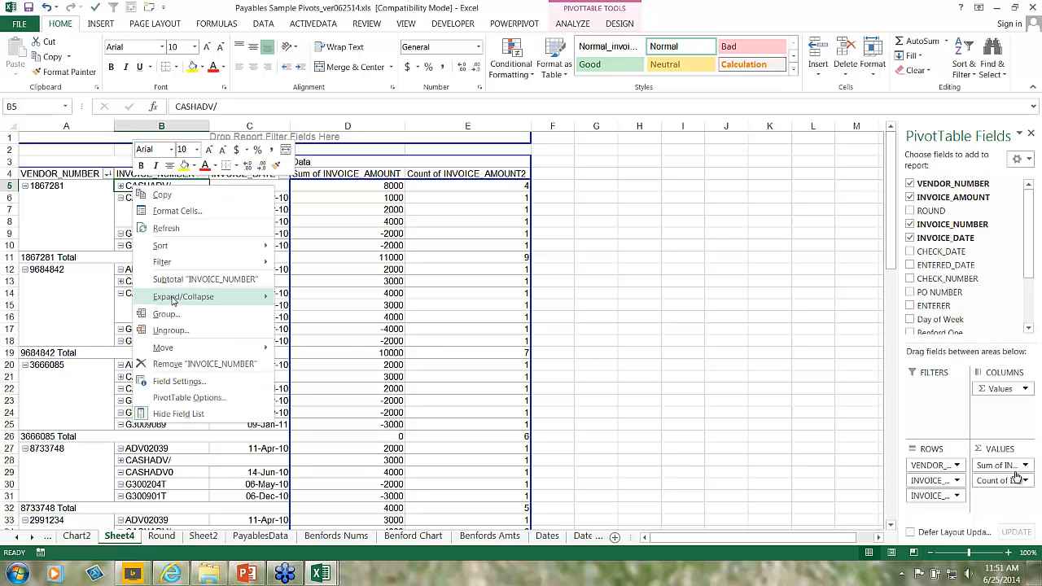
mouse_move(188, 301)
click(326, 346)
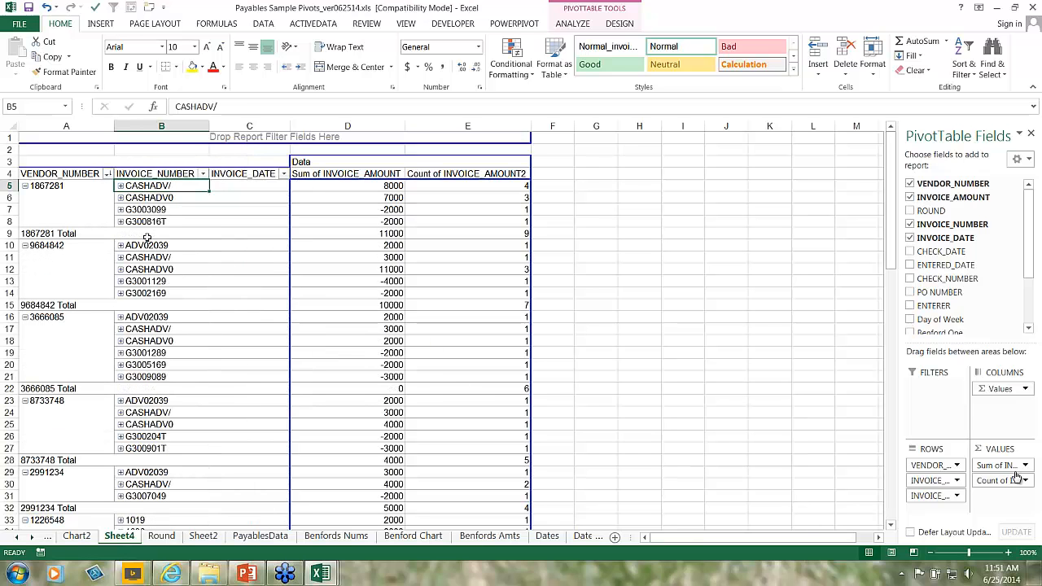
Step: Collapse the entire VENDOR_NUMBER field and expand only the first vendor to list its invoice numbers
right_click(39, 188)
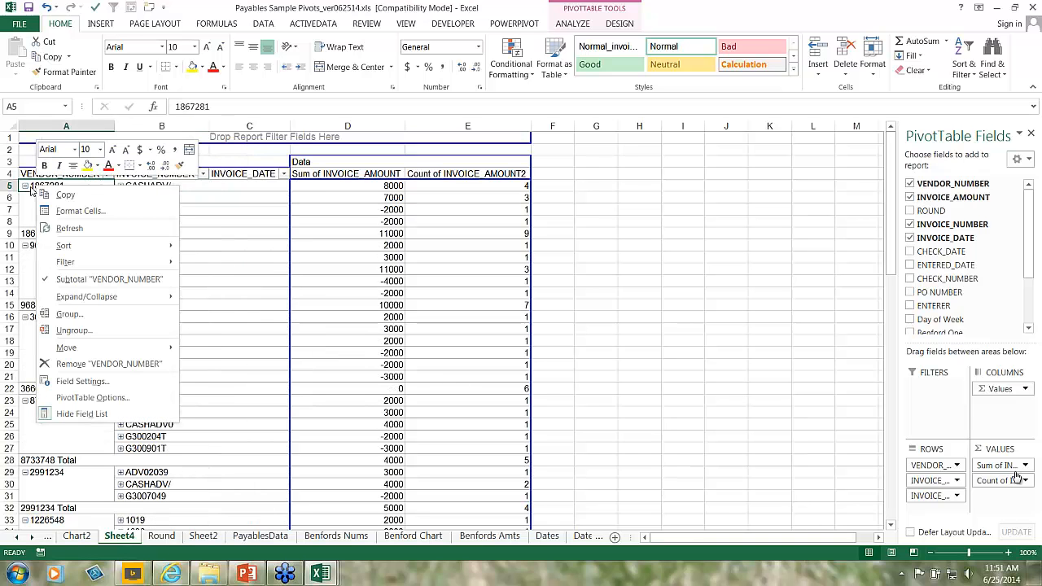
mouse_move(71, 298)
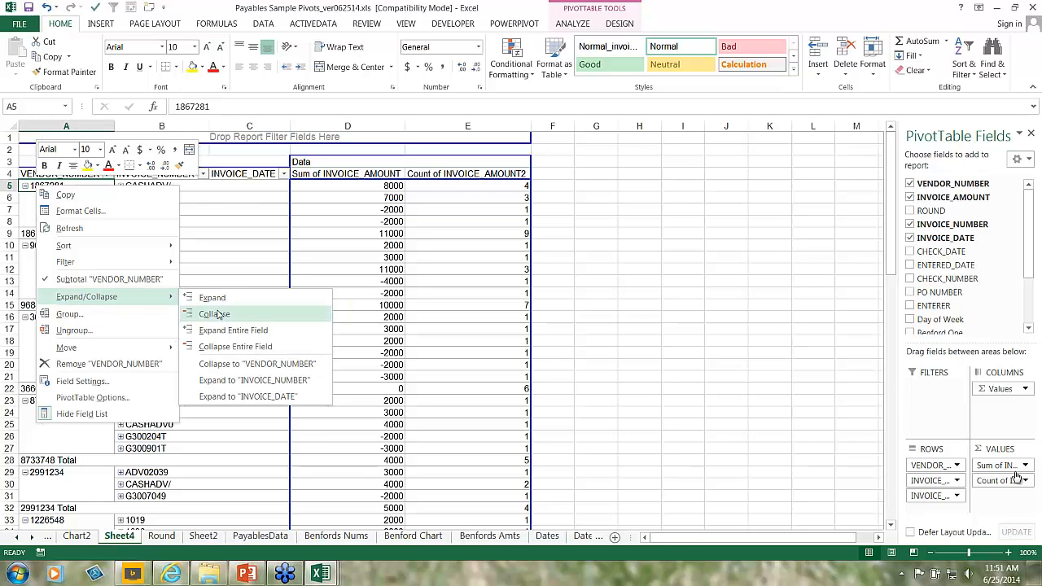
click(235, 346)
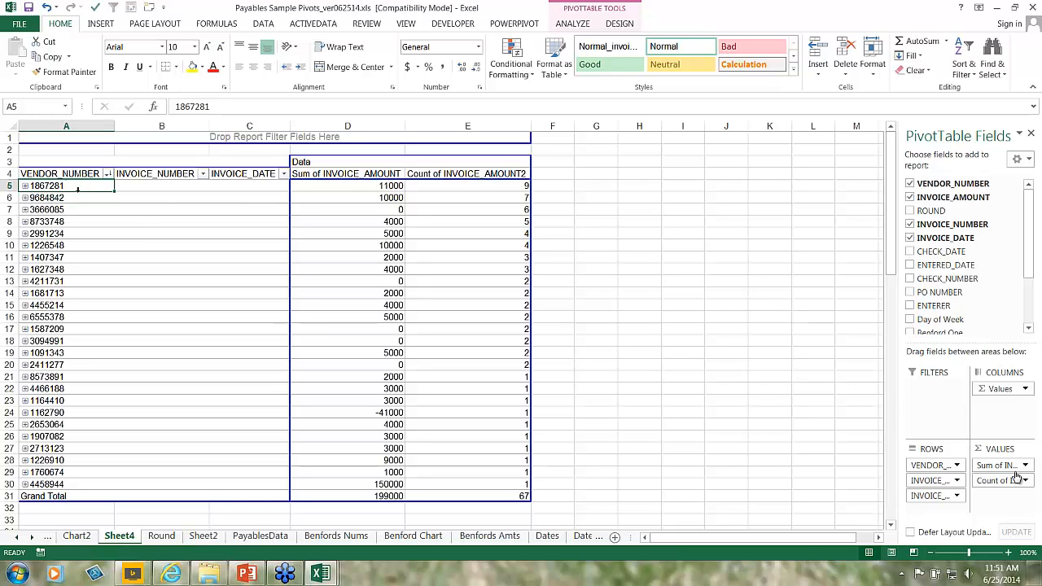
click(25, 186)
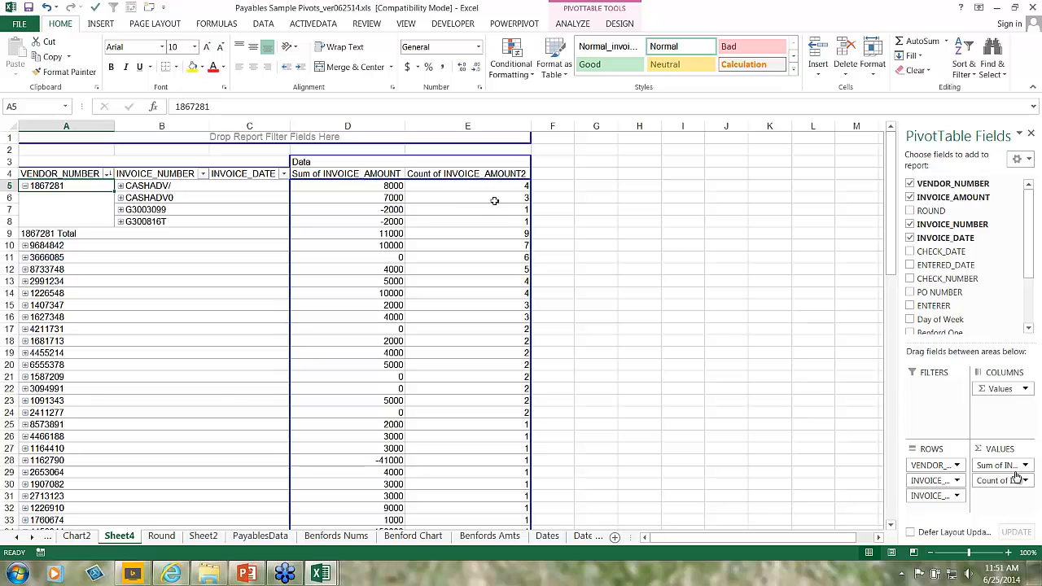
Step: Undo the recent PivotTable collapse changes and remove INVOICE_NUMBER and INVOICE_DATE from the rows, keeping only VENDOR_NUMBER
click(129, 186)
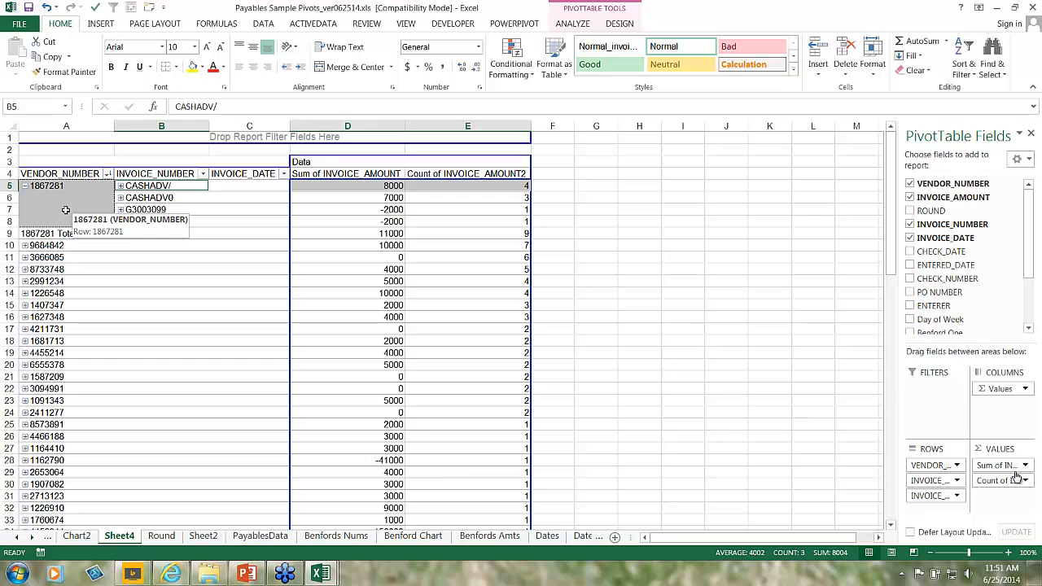
click(117, 283)
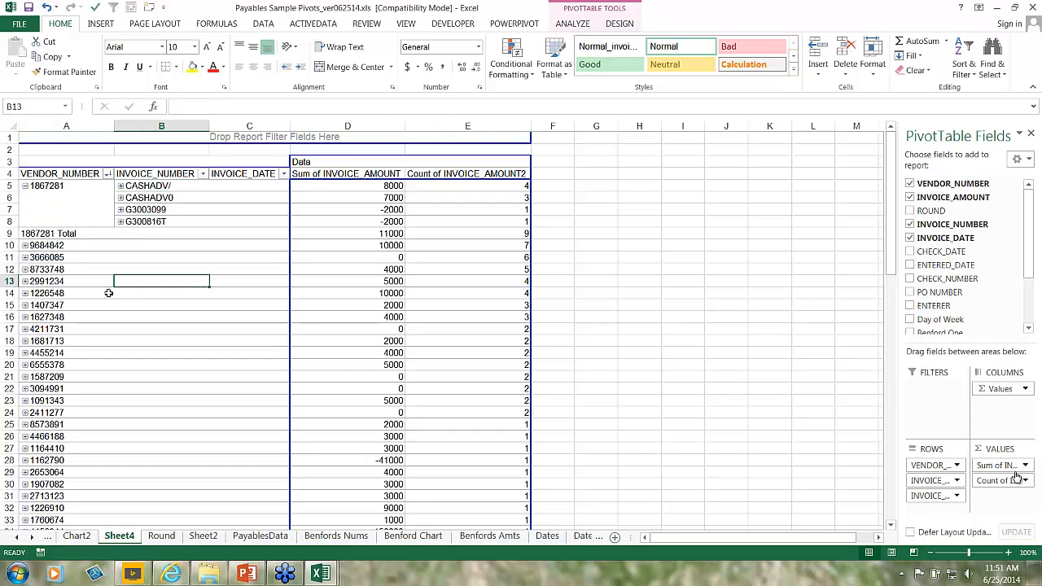
key(ctrl+z)
key(ctrl+z)
key(ctrl+z)
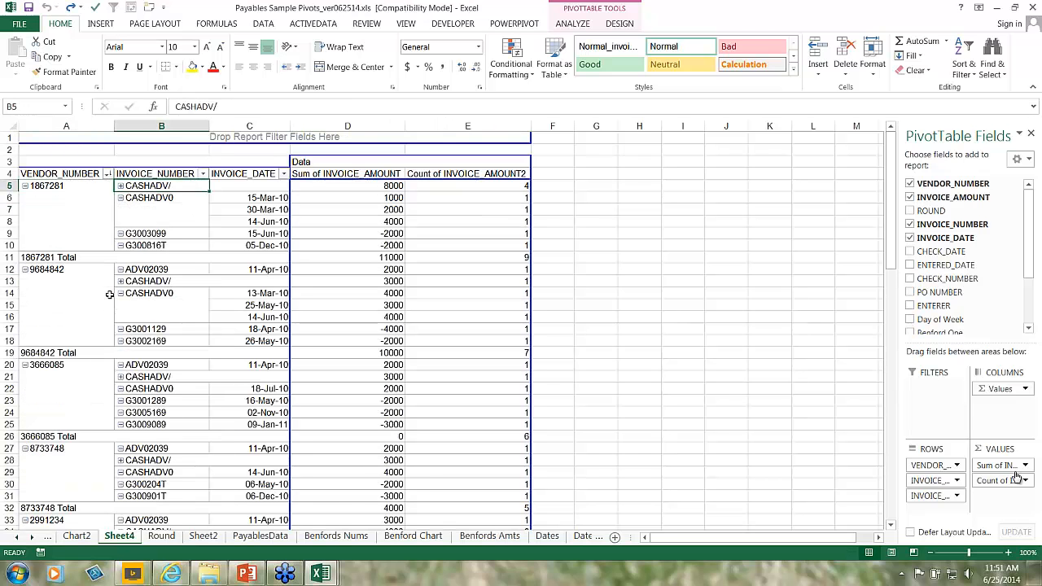
click(144, 272)
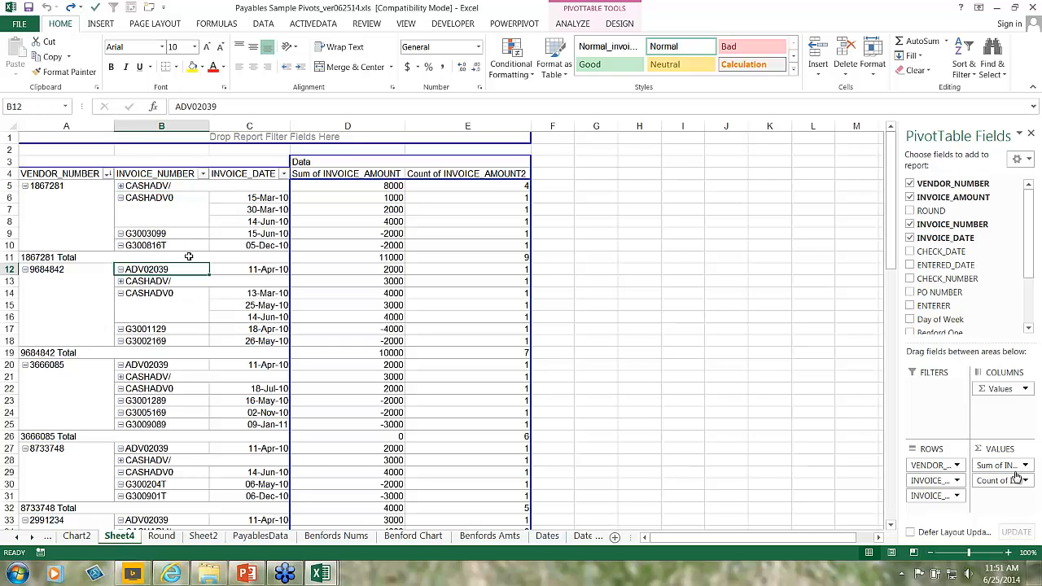
drag(933, 480, 945, 308)
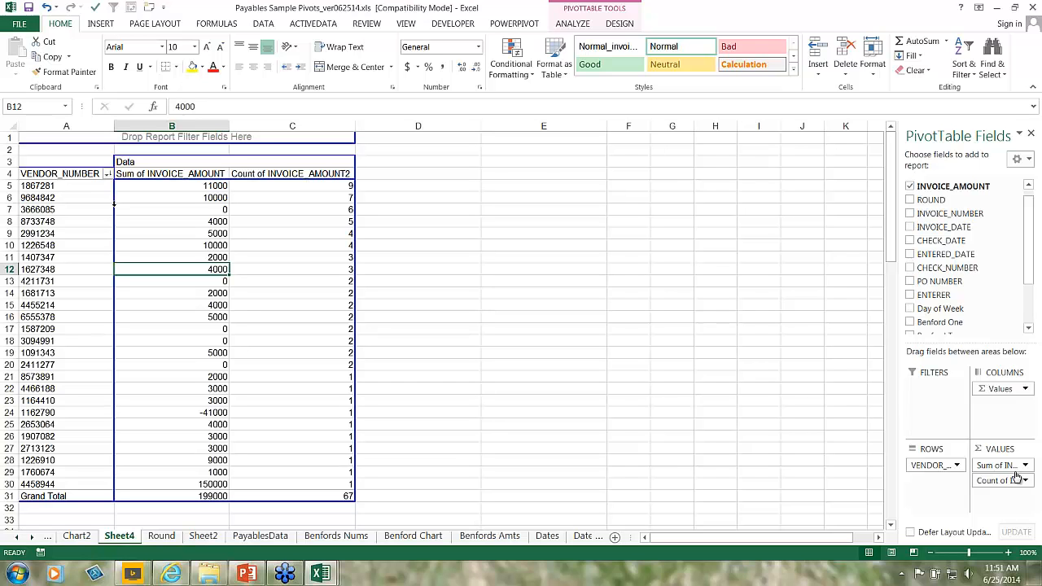
Step: Check the source data range of the strata PivotTable on Sheet2
click(217, 539)
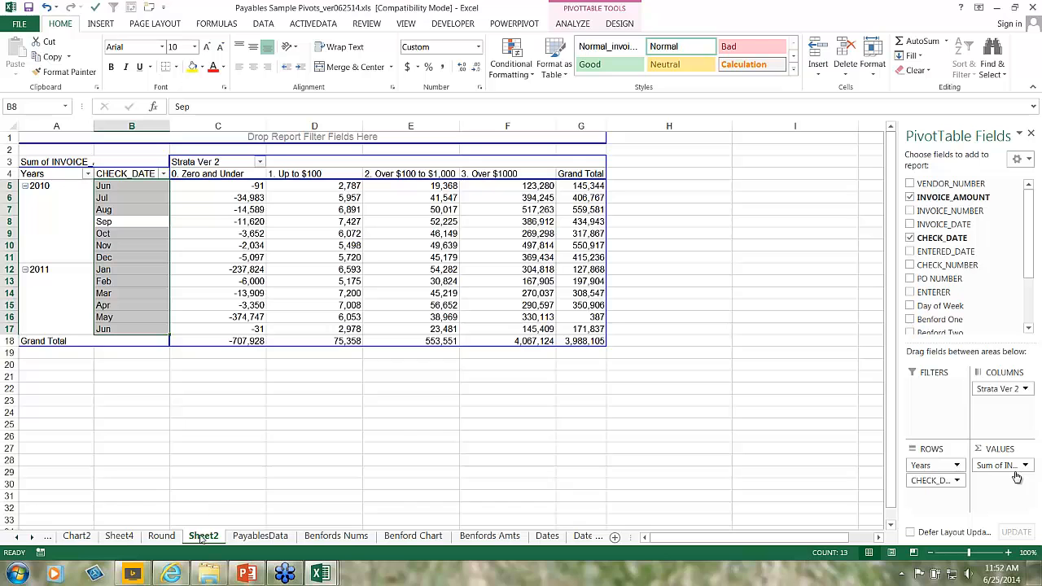
click(16, 537)
click(17, 538)
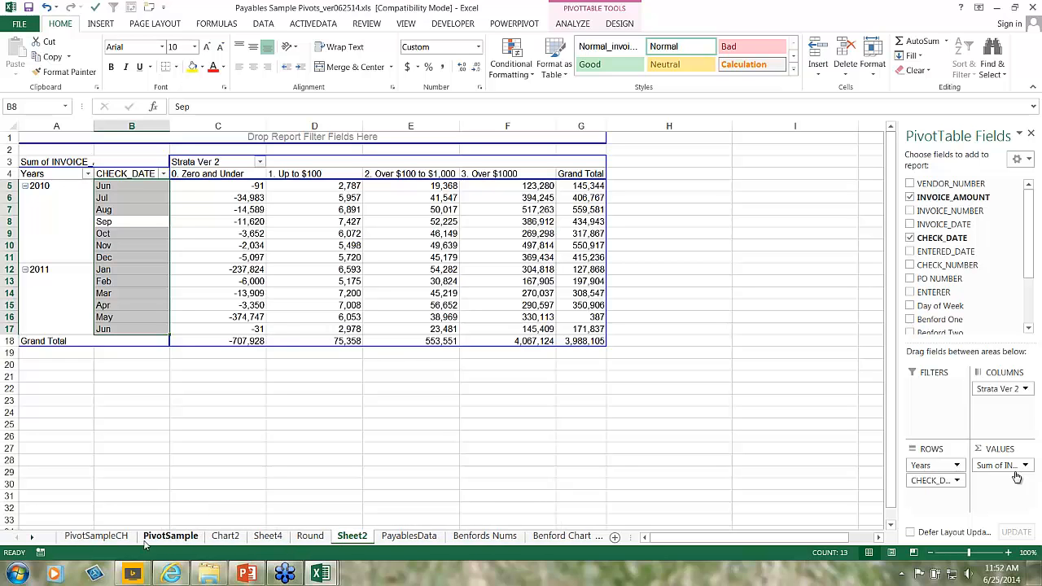
right_click(354, 539)
key(Escape)
click(336, 223)
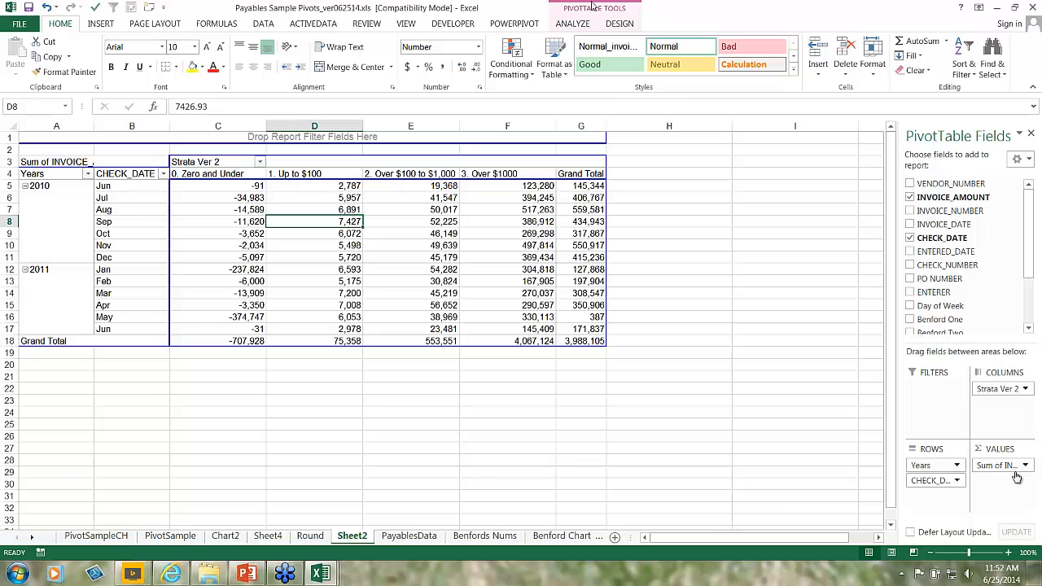
click(564, 22)
click(515, 50)
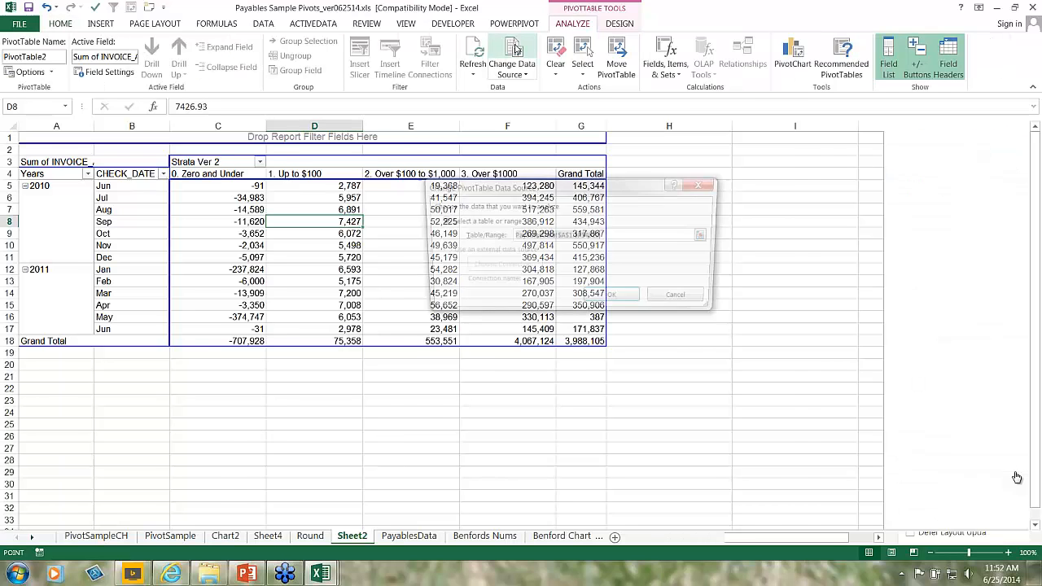
click(615, 300)
Step: Replace Years and CHECK_DATE with VENDOR_NUMBER as the row field of the PivotTable on the PivotSample sheet
click(170, 536)
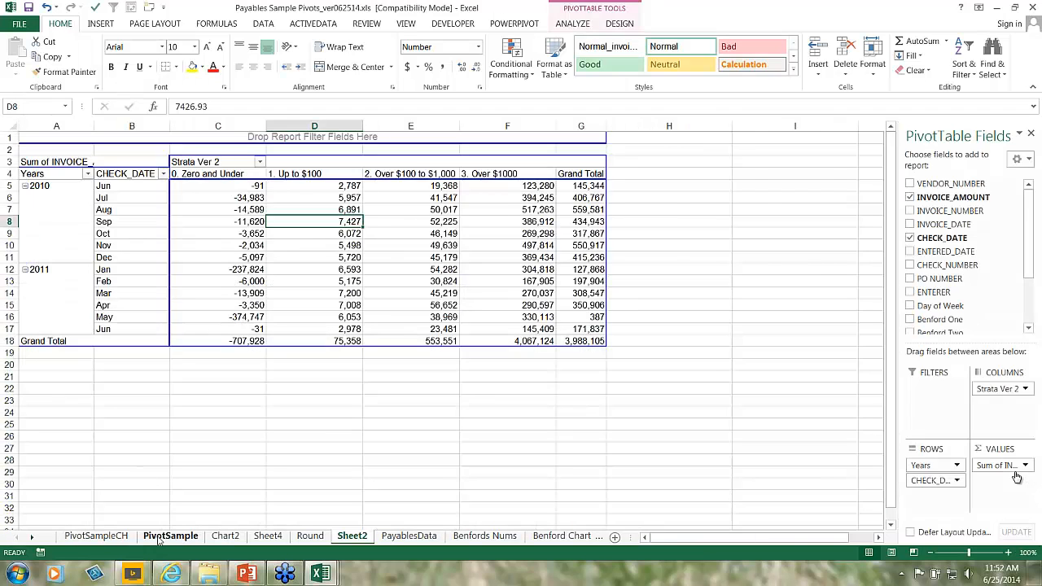
click(185, 209)
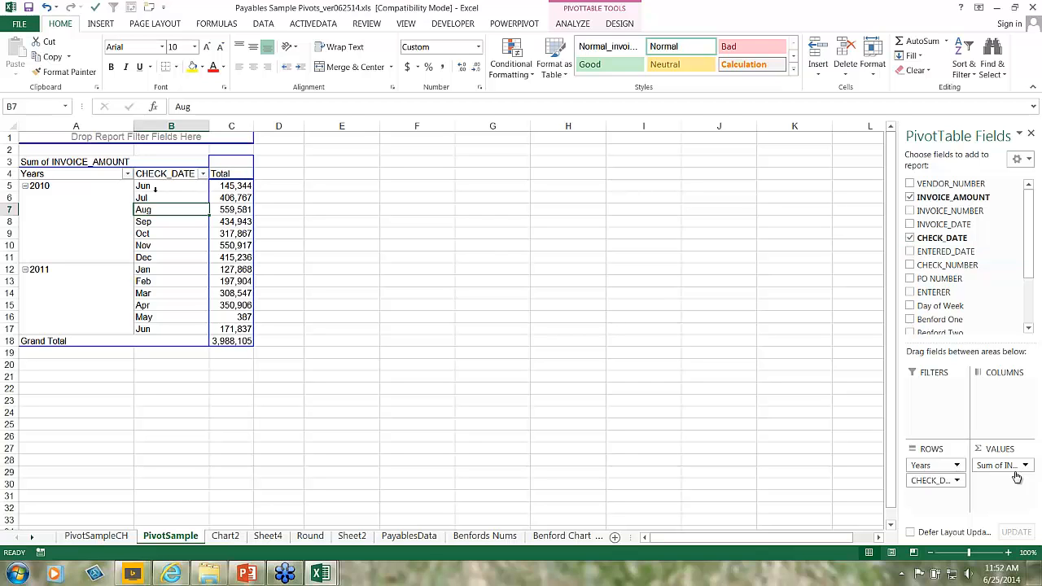
click(909, 238)
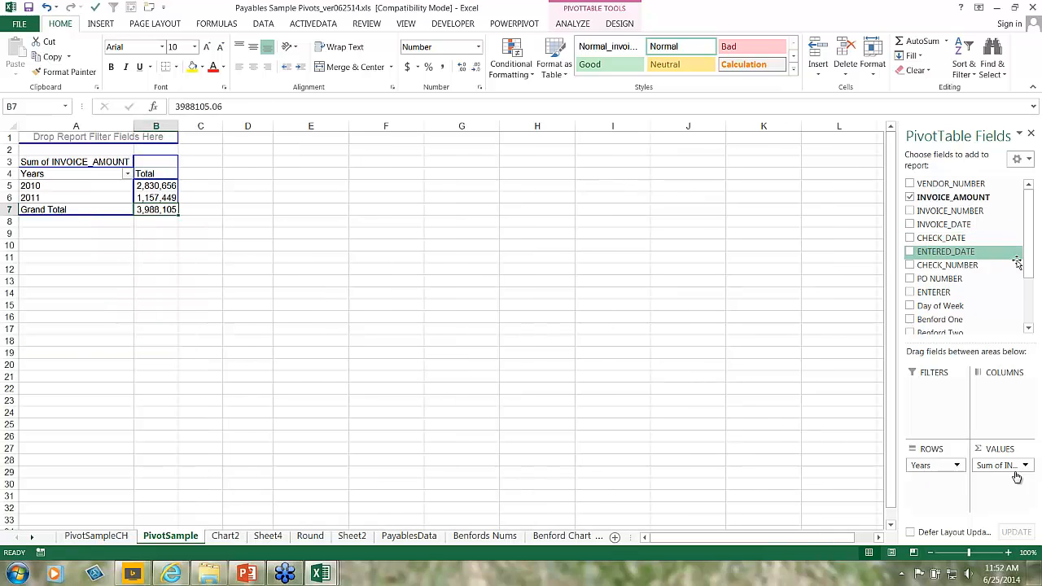
click(909, 190)
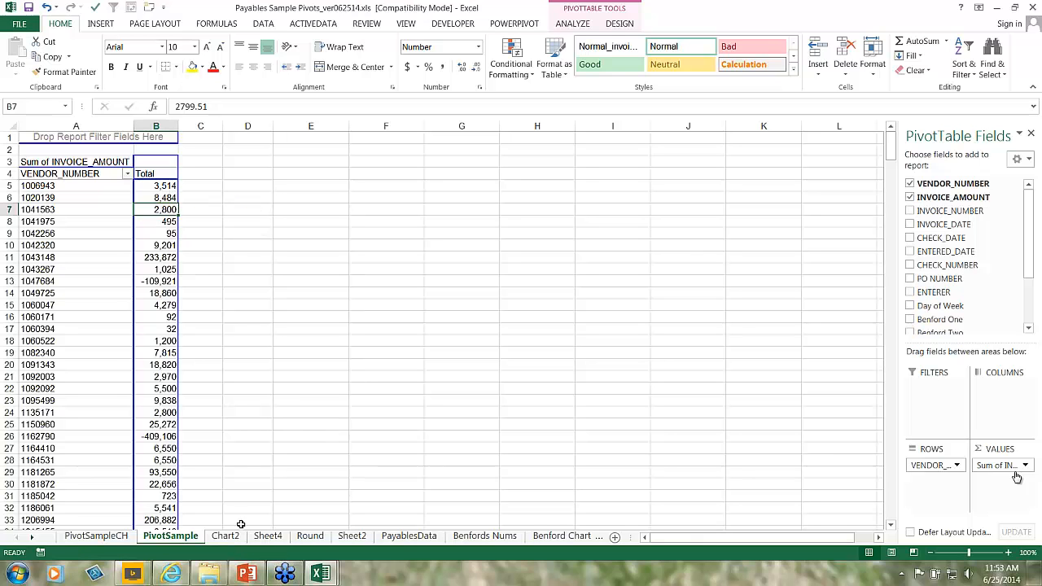
Step: Turn off the column filters on the PayablesData sheet to show all invoice rows
click(400, 539)
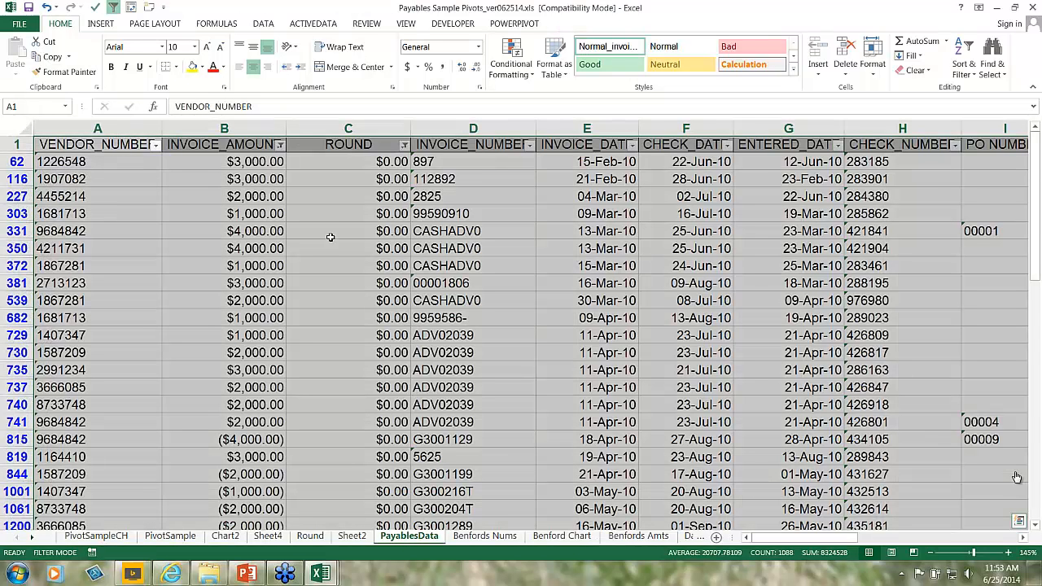
click(263, 24)
click(339, 57)
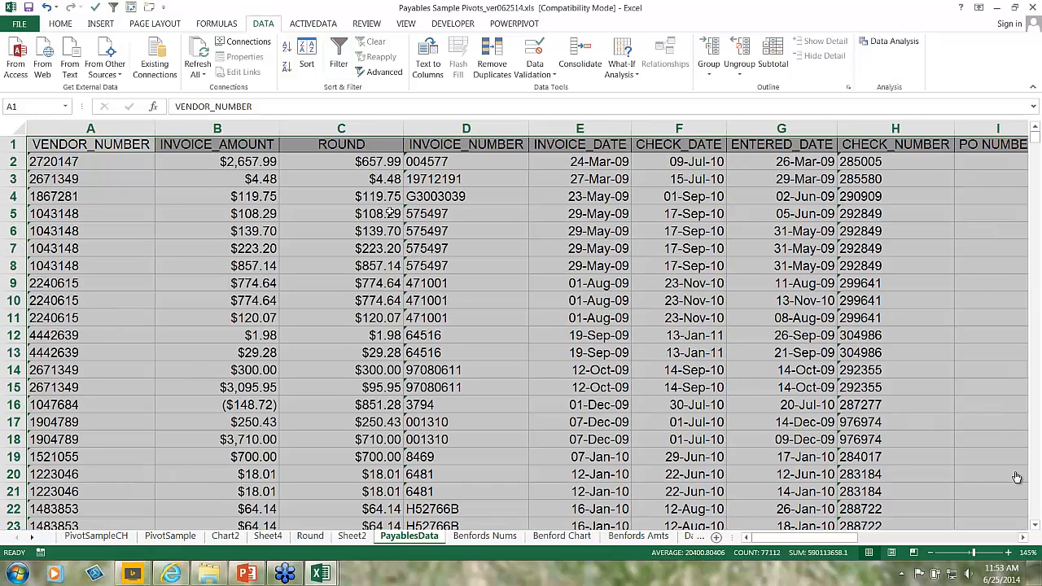
Step: Examine the PayablesData columns across the sheet, from the vendor and date fields to the calculated Benford and Strata columns
click(392, 214)
key(Left)
key(Left)
key(Right)
key(Right)
key(Right)
key(Right)
key(Right)
key(Right)
key(Right)
key(Right)
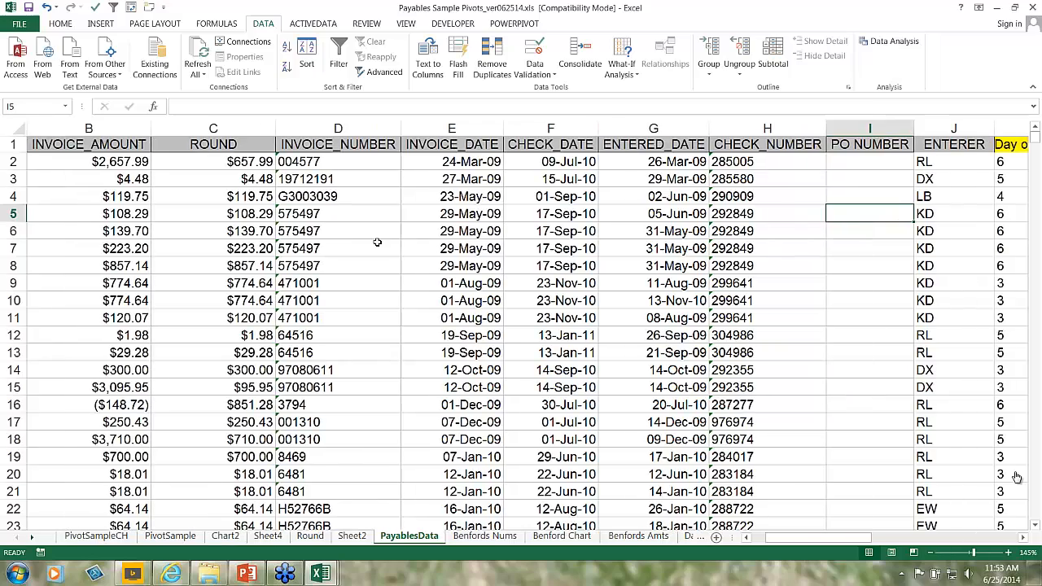
ctrl+scroll(378, 242, down, 2)
key(Right)
key(Right)
key(Right)
key(Right)
key(Right)
key(Right)
key(Right)
key(Right)
key(Right)
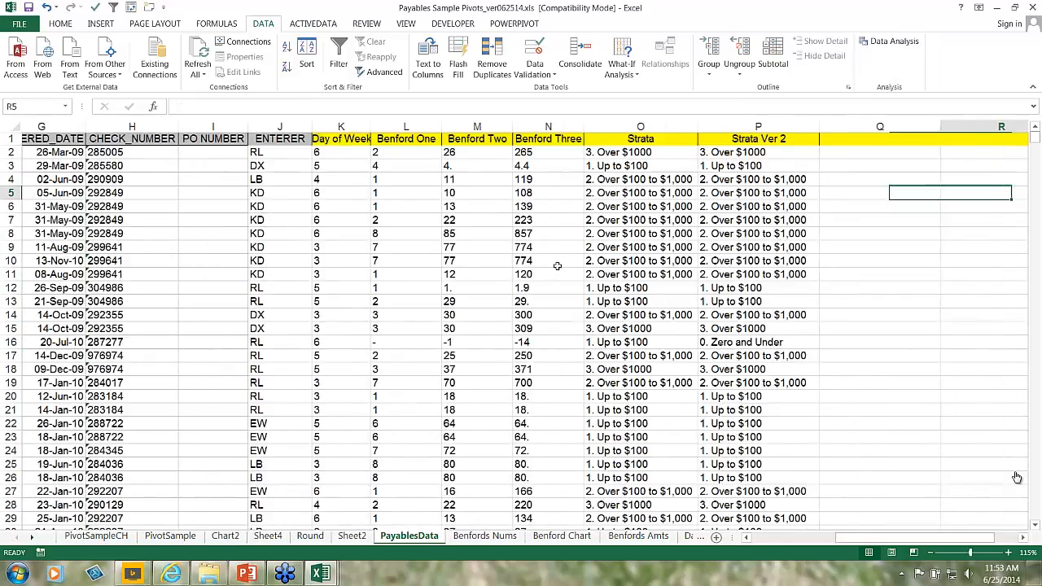
key(Home)
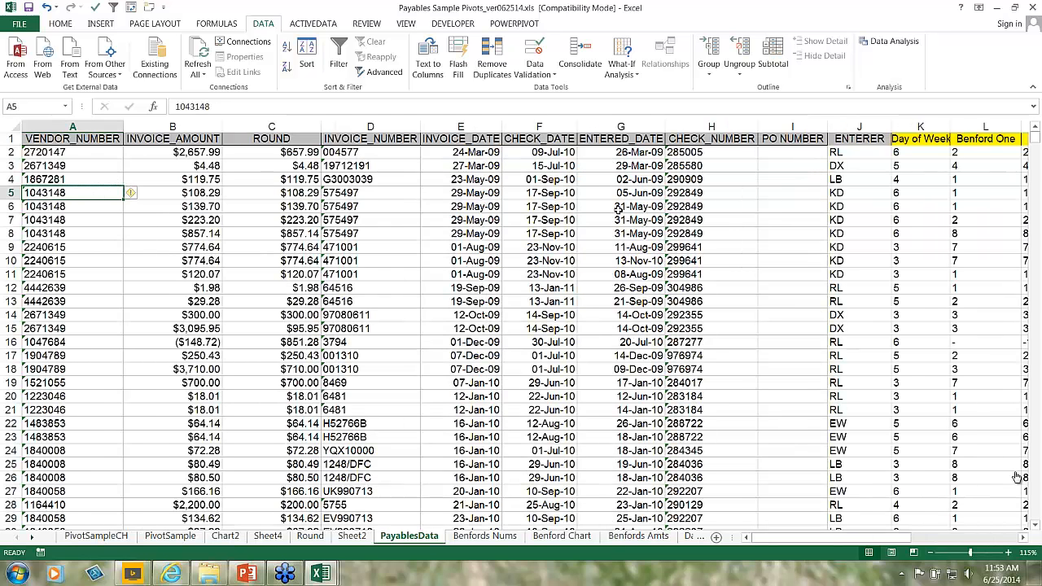
Step: Insert a blank column before CHECK_NUMBER and enter DPO as its header in H1
click(691, 127)
right_click(692, 127)
click(701, 236)
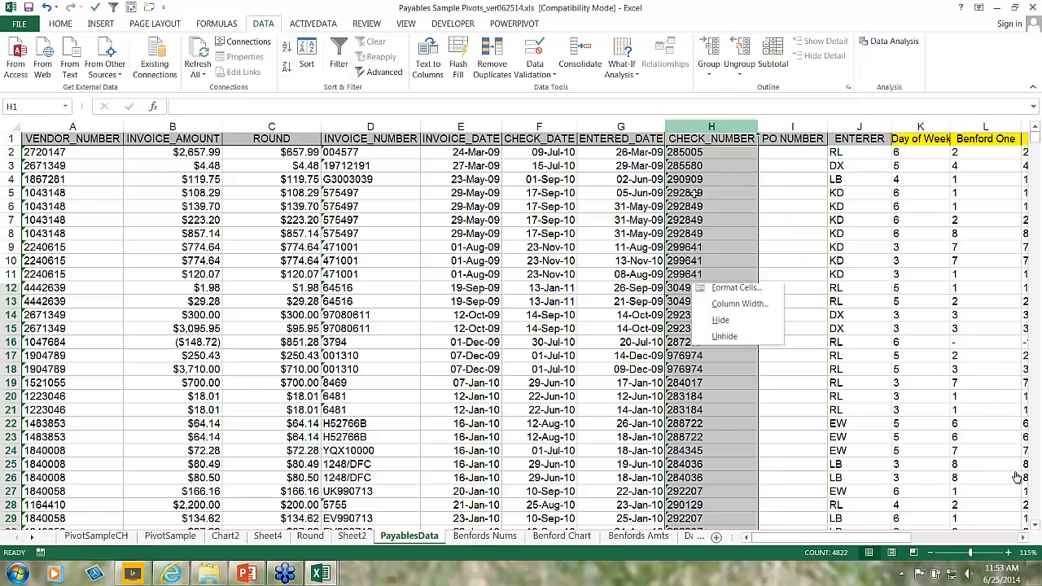
click(681, 143)
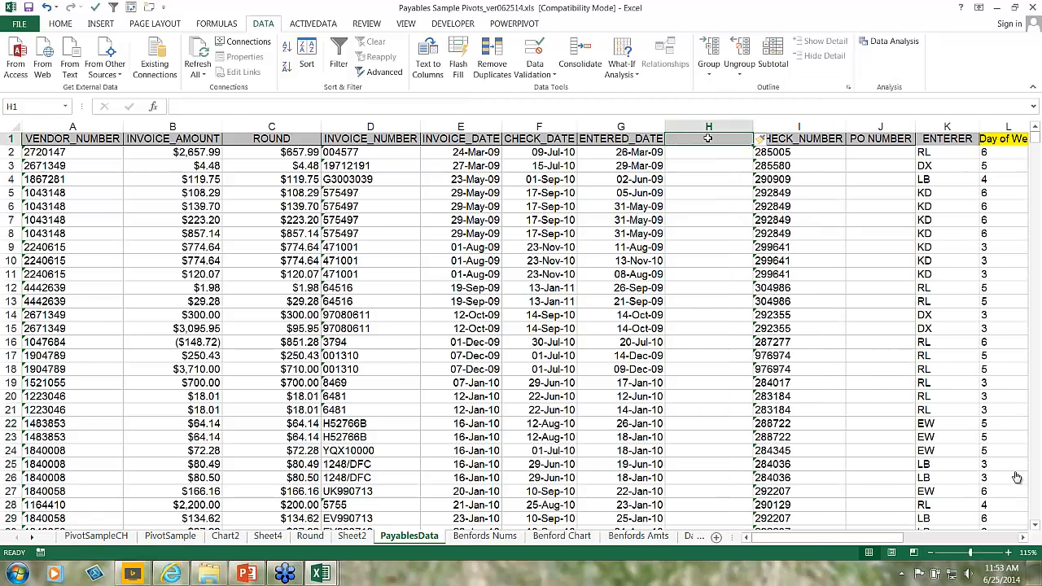
text(DPO)
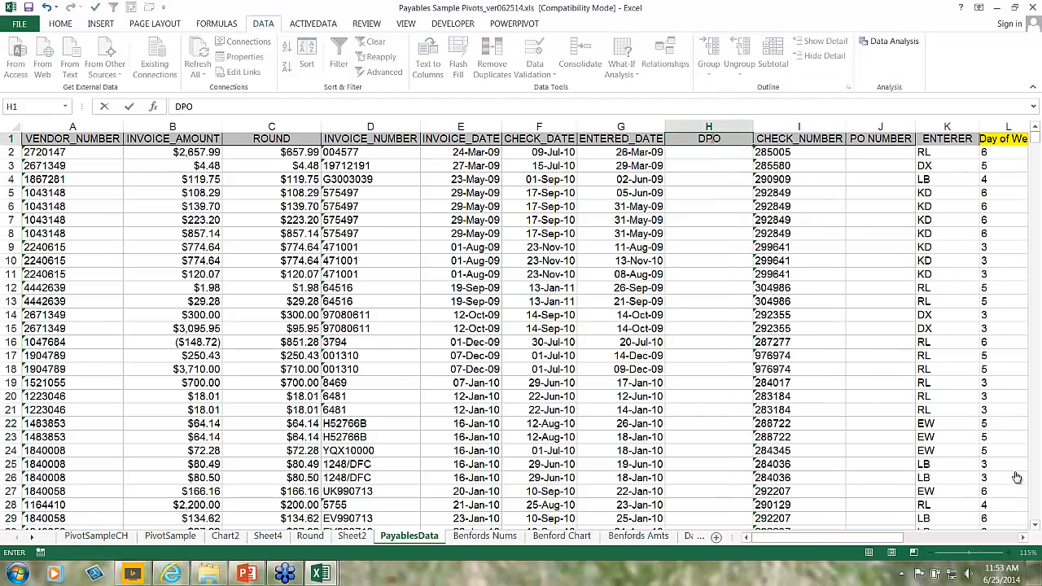
key(Return)
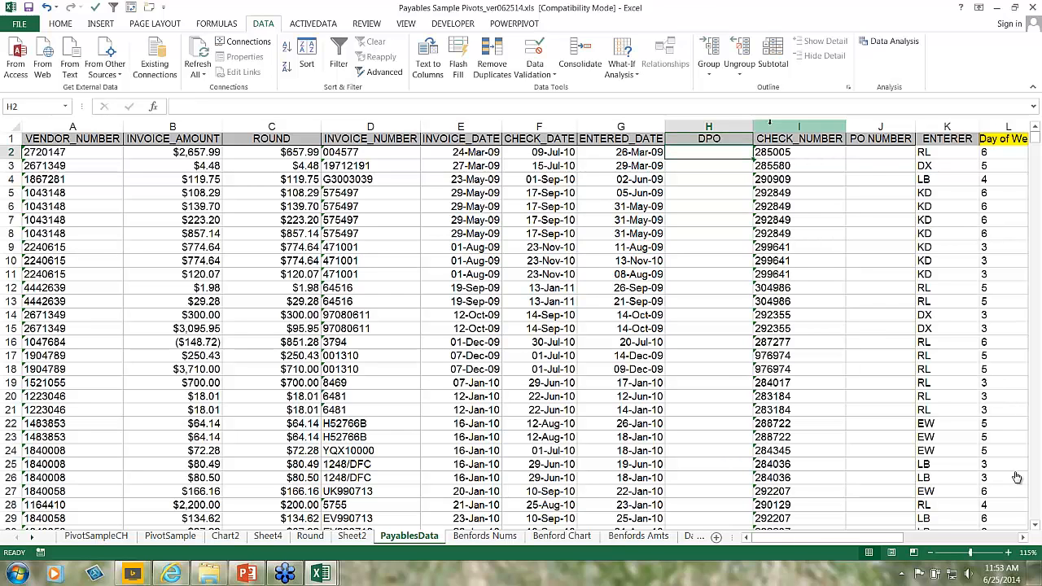
Step: Insert a second blank column before CHECK_NUMBER and extend the DPO header in H1 to "DPO - Ent"
click(782, 127)
right_click(782, 127)
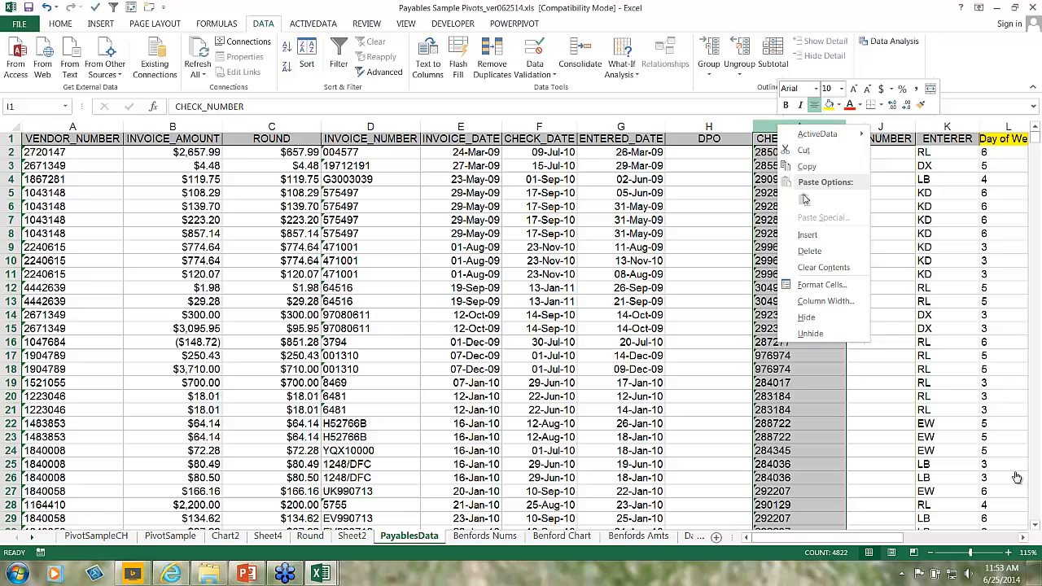
click(808, 234)
click(709, 141)
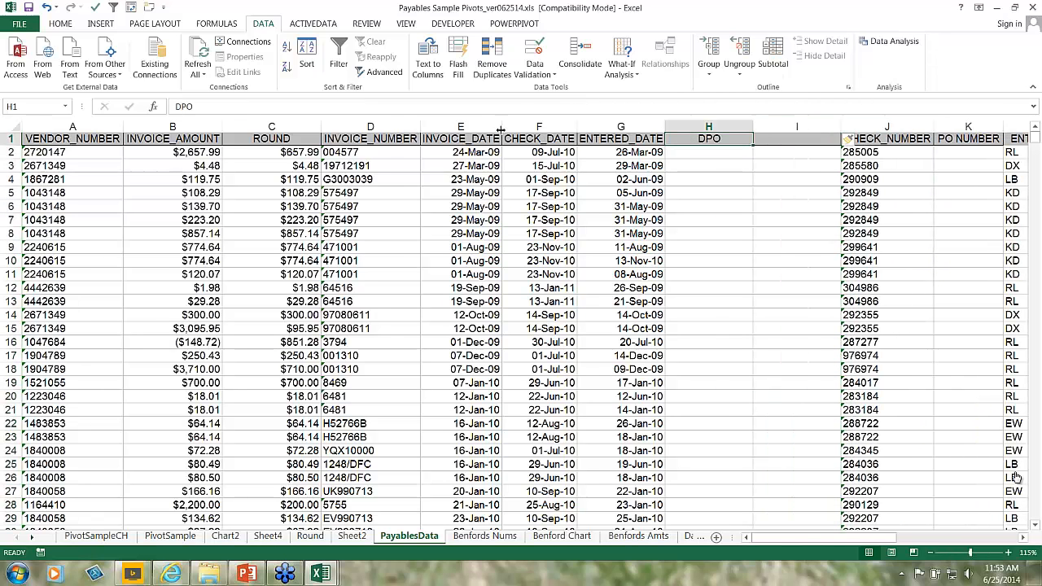
click(248, 109)
text(Ent)
key(Return)
Step: Copy the "DPO - Ent" header into I1 and change the copy to "DPO - Inv"
key(Up)
key(Right)
key(Left)
key(ctrl+c)
key(Right)
key(Return)
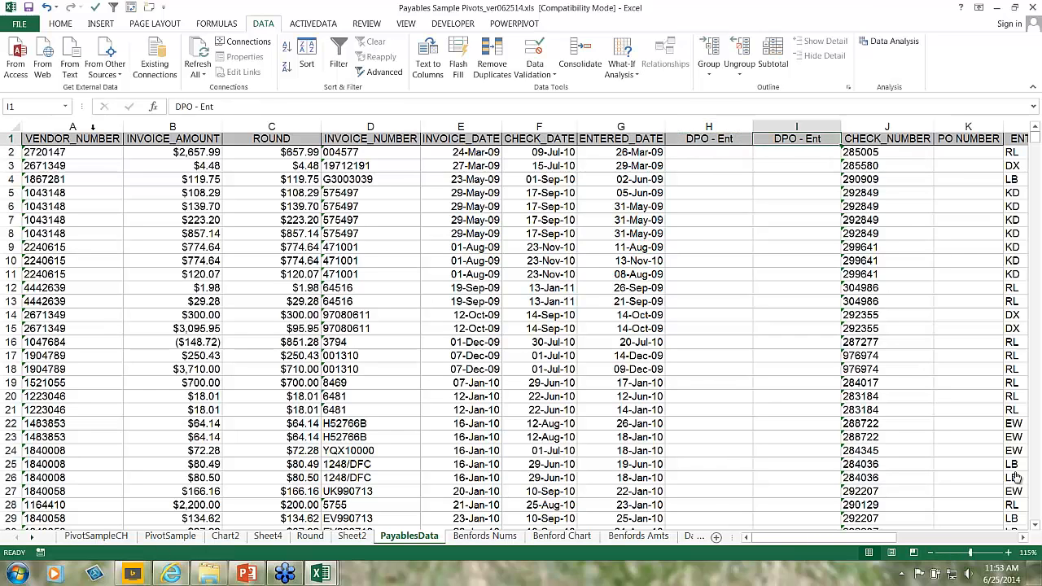
click(233, 107)
key(BackSpace)
key(BackSpace)
key(BackSpace)
text(Inv)
key(Return)
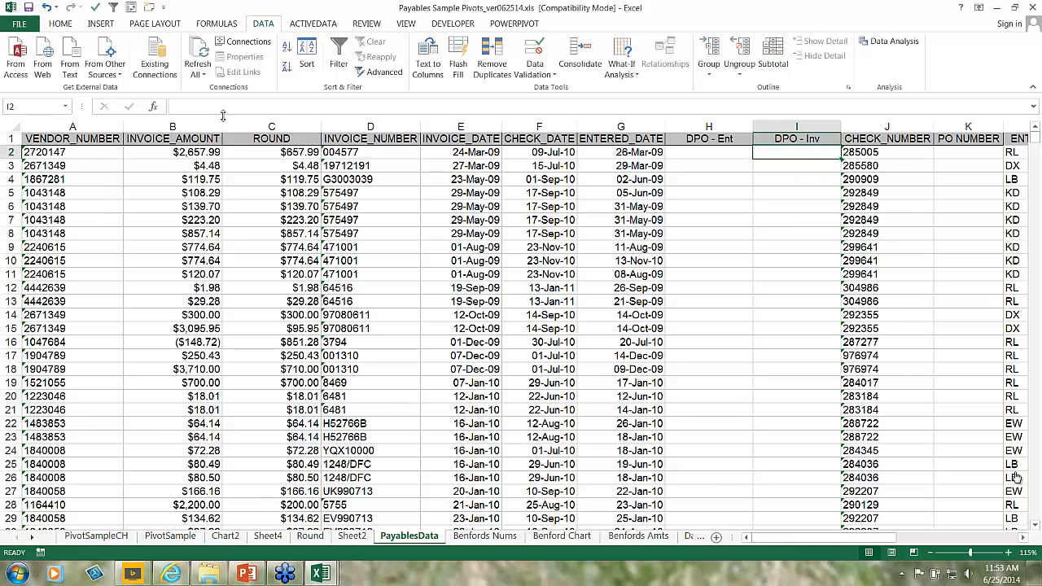
Step: Enter the formula =F2-G2 in H2 to subtract the entered date from the check date
key(Left)
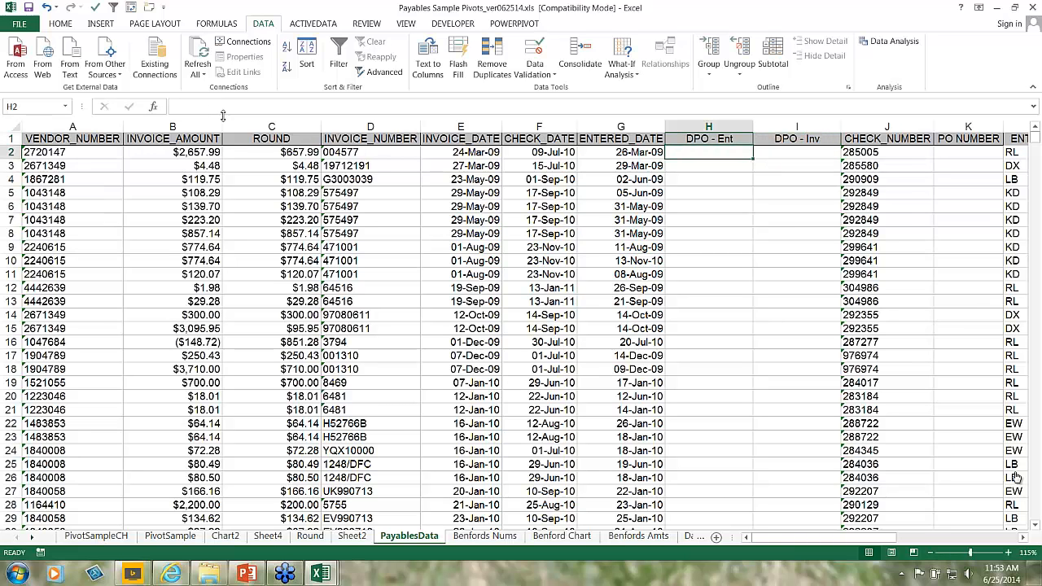
key(Up)
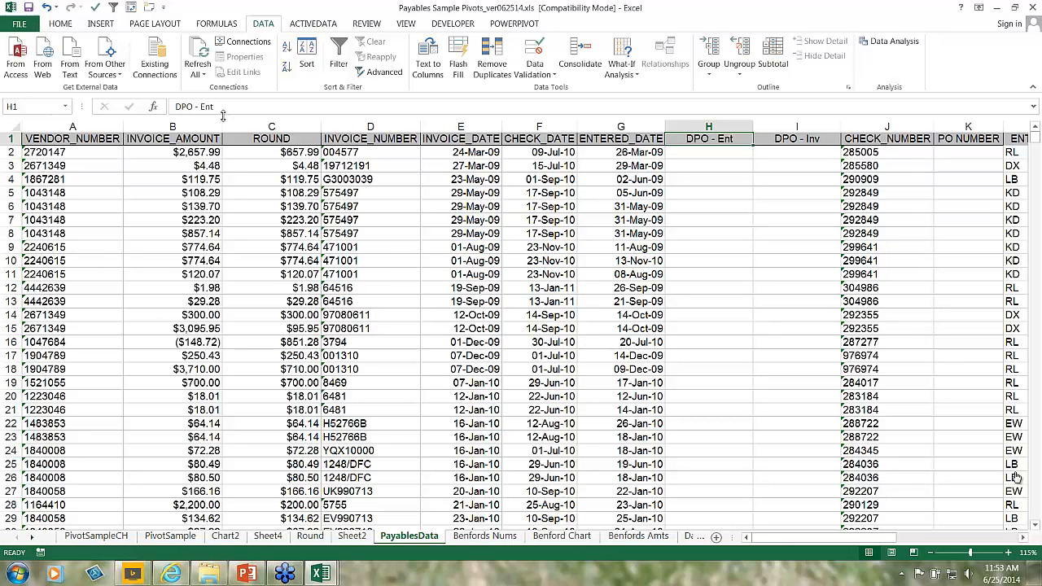
key(Down)
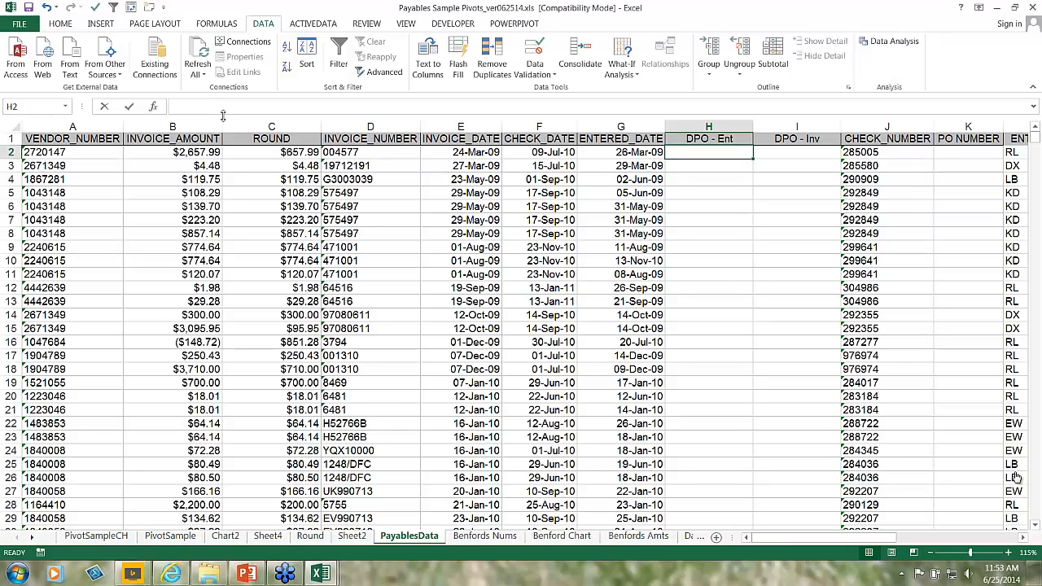
text(=)
key(Left)
key(Left)
text(-)
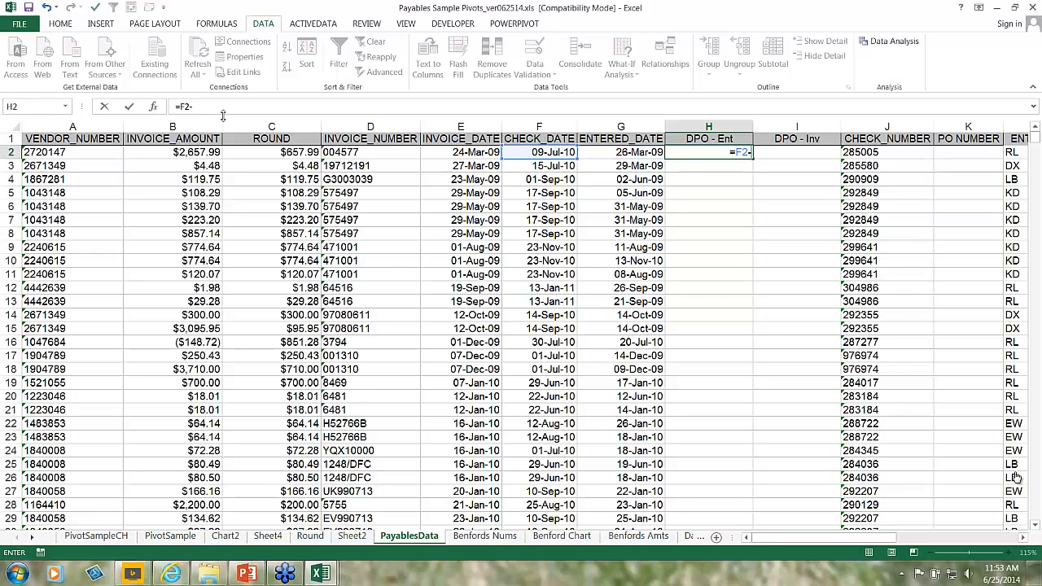
key(Left)
key(Return)
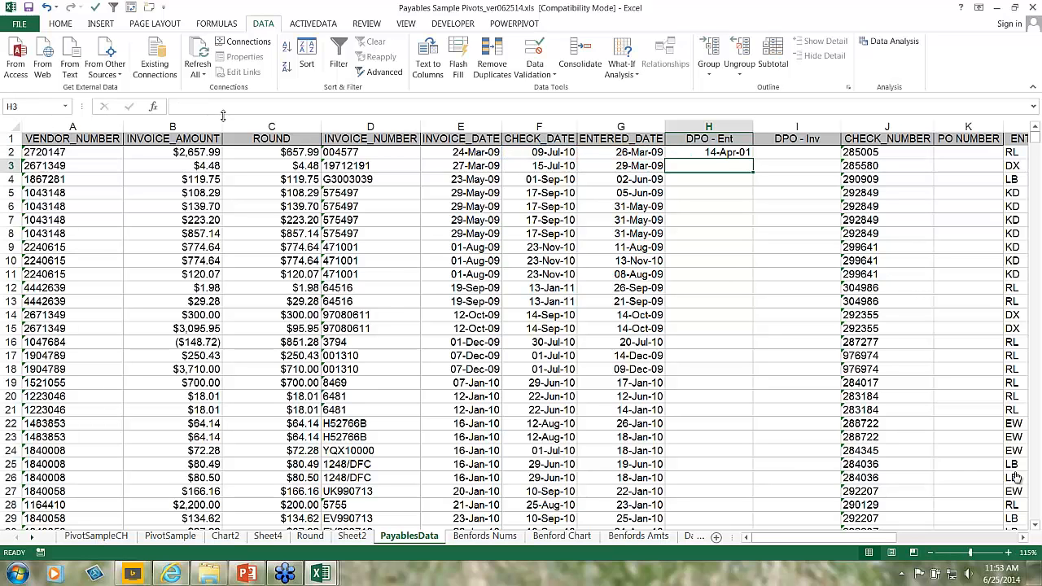
Step: Enter the formula =F2-E2 in I2 to subtract the invoice date from the check date
key(Up)
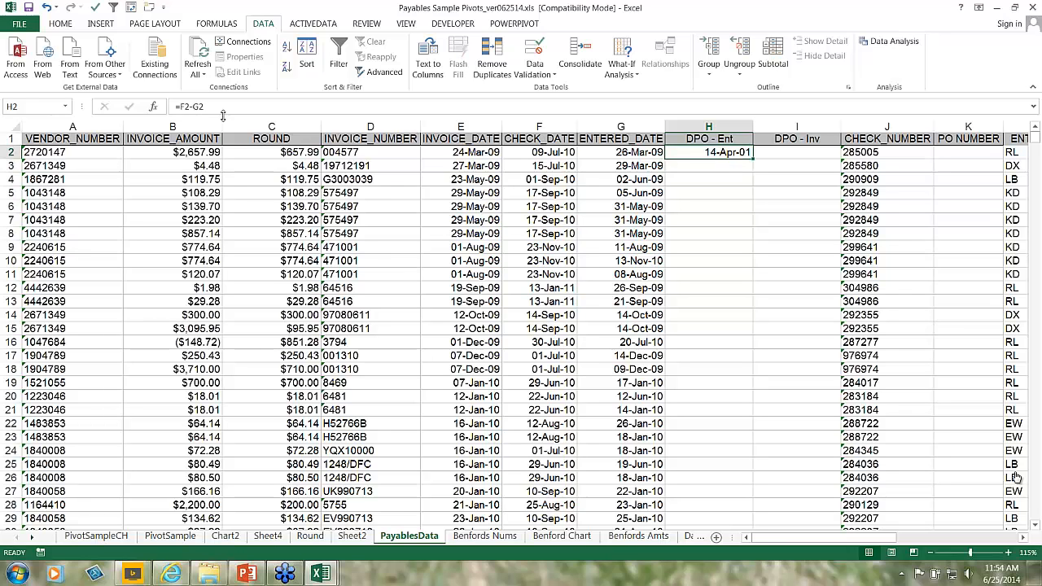
key(Right)
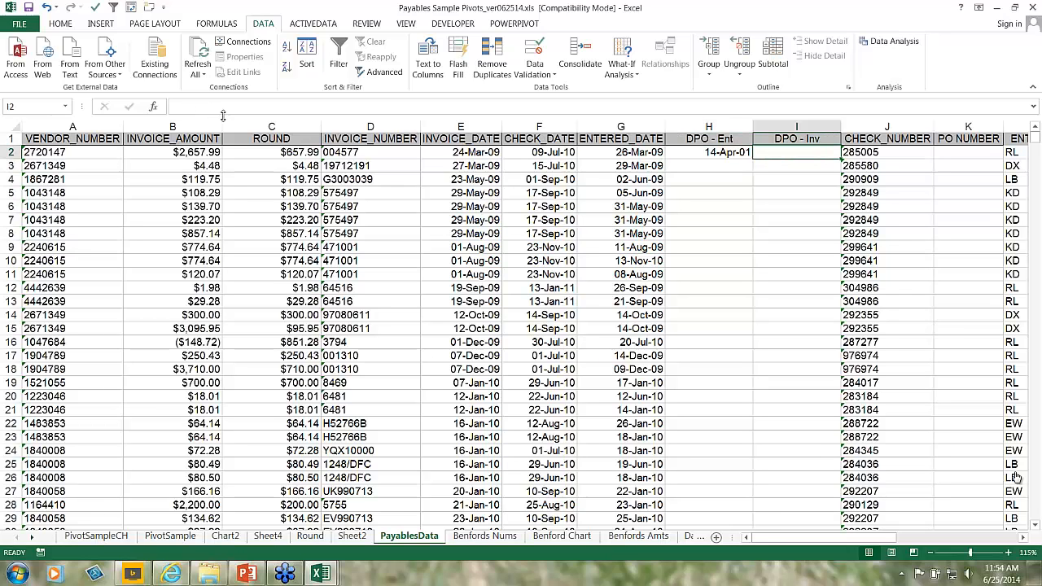
text(=)
key(Left)
key(Left)
key(Left)
text(-)
key(Left)
key(Left)
key(Left)
key(Left)
key(Return)
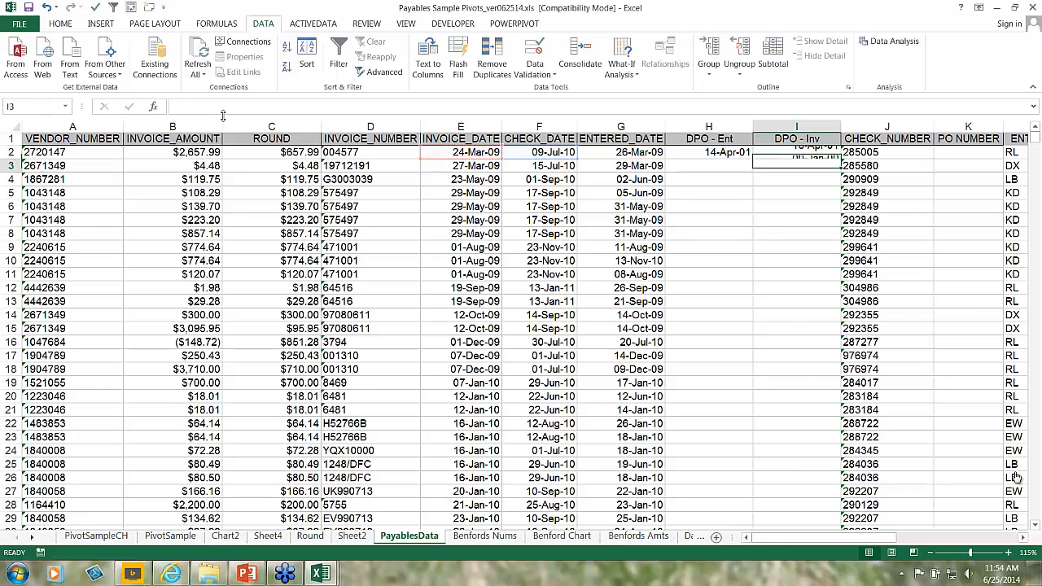
Step: Format the DPO results in H2:I2 as comma-style numbers with no decimal places
key(Up)
key(Left)
key(shift+Right)
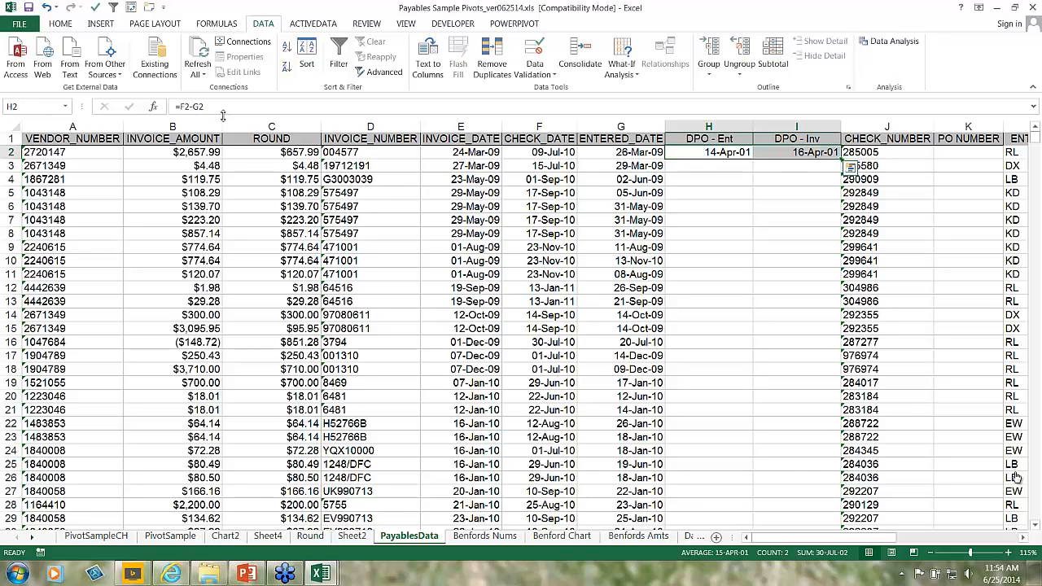
click(65, 24)
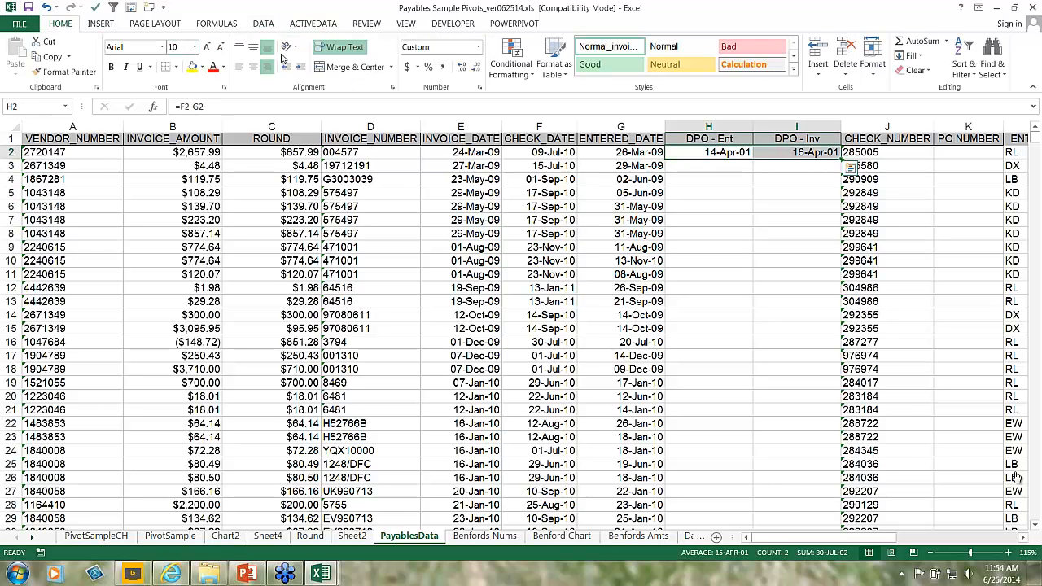
click(444, 67)
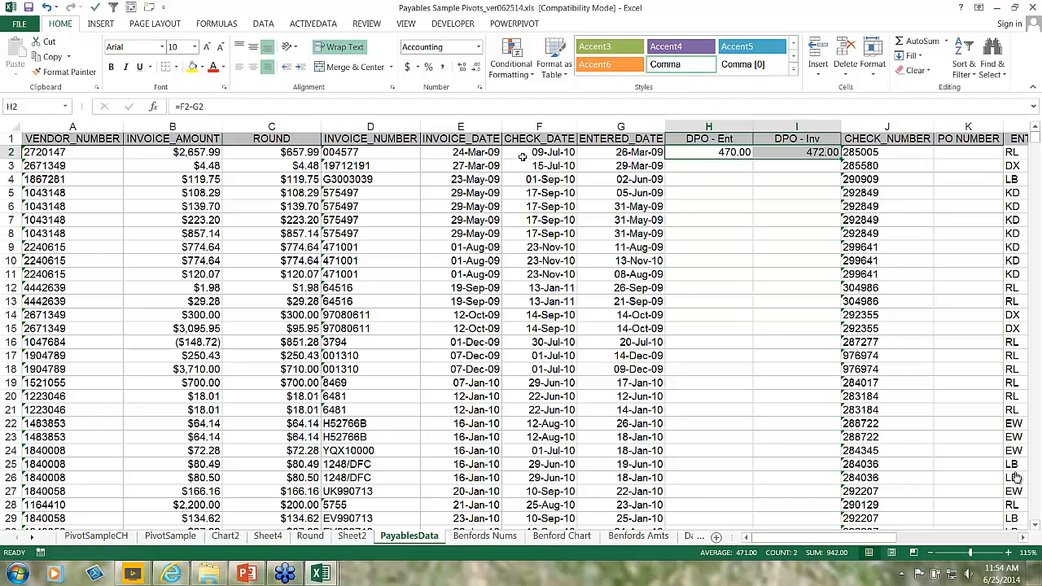
drag(723, 153, 774, 151)
click(479, 68)
click(479, 68)
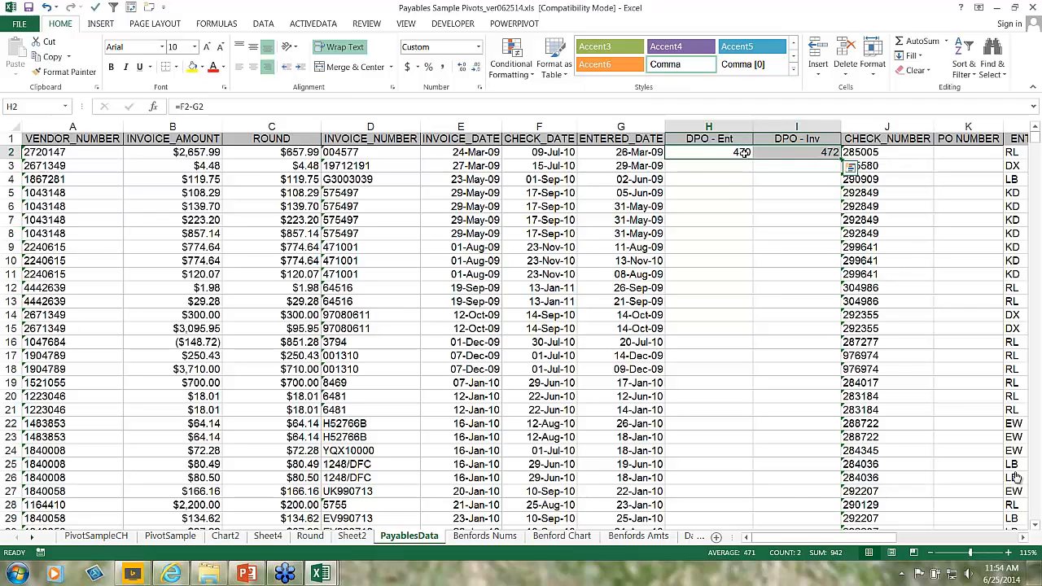
Step: Fill the DPO - Ent and DPO - Inv formulas from H2:I2 down through all data rows
click(843, 159)
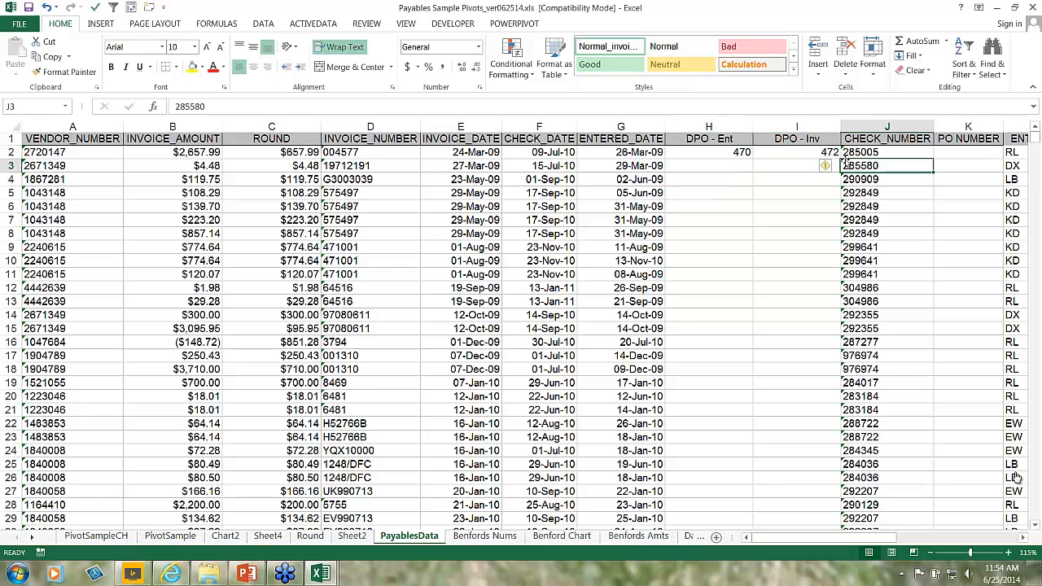
click(732, 155)
drag(741, 151, 786, 153)
key(ctrl+c)
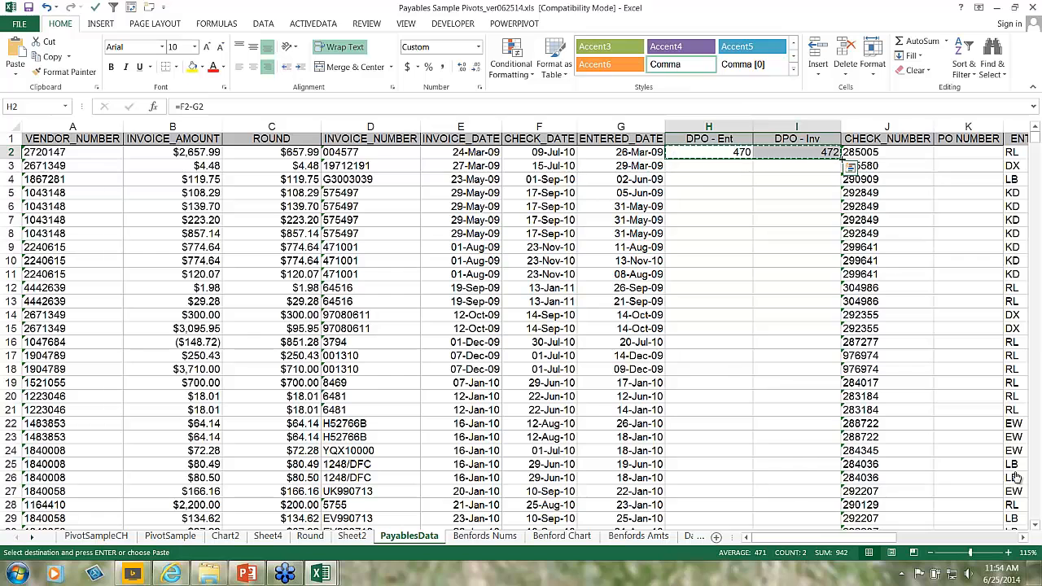
double_click(842, 159)
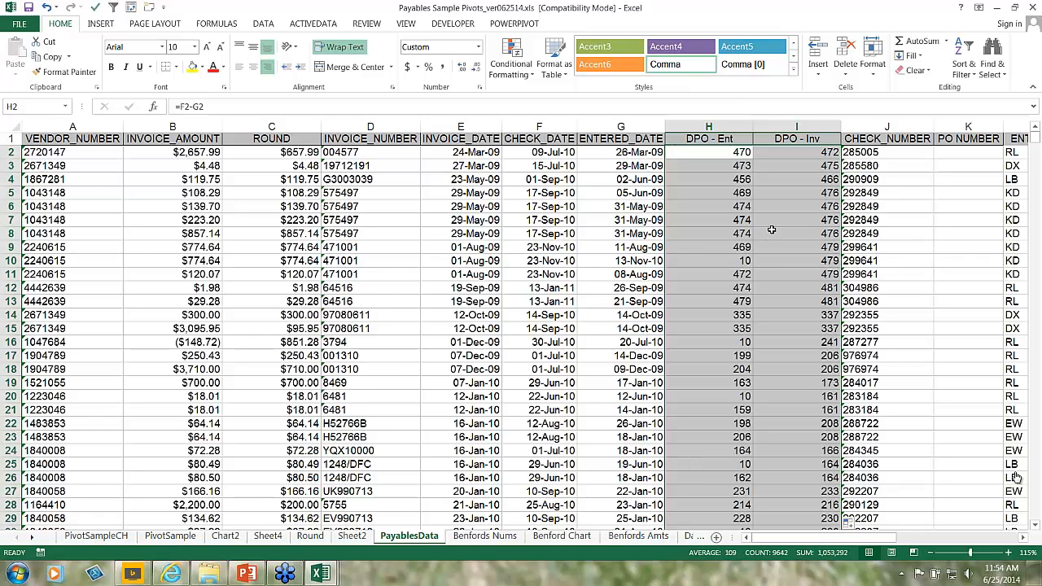
click(698, 207)
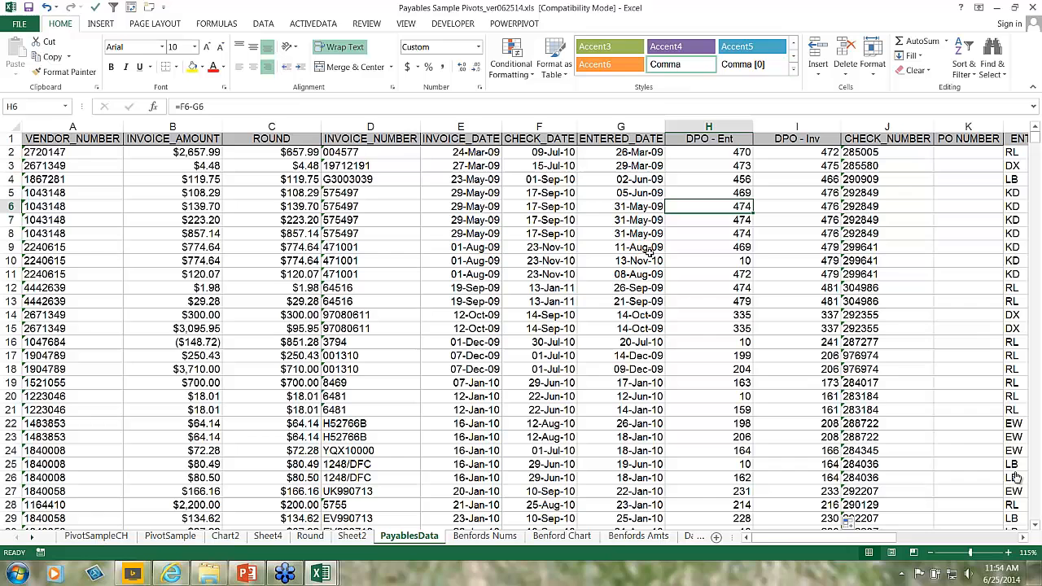
Step: Refresh the vendor PivotTable on the PivotSample sheet so its field list includes the new data columns
click(353, 537)
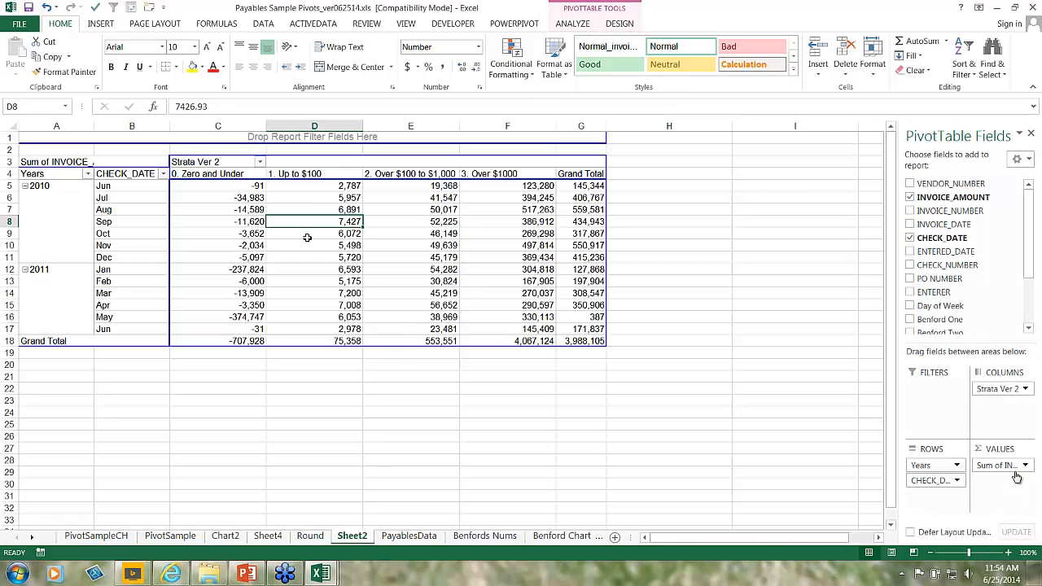
click(170, 537)
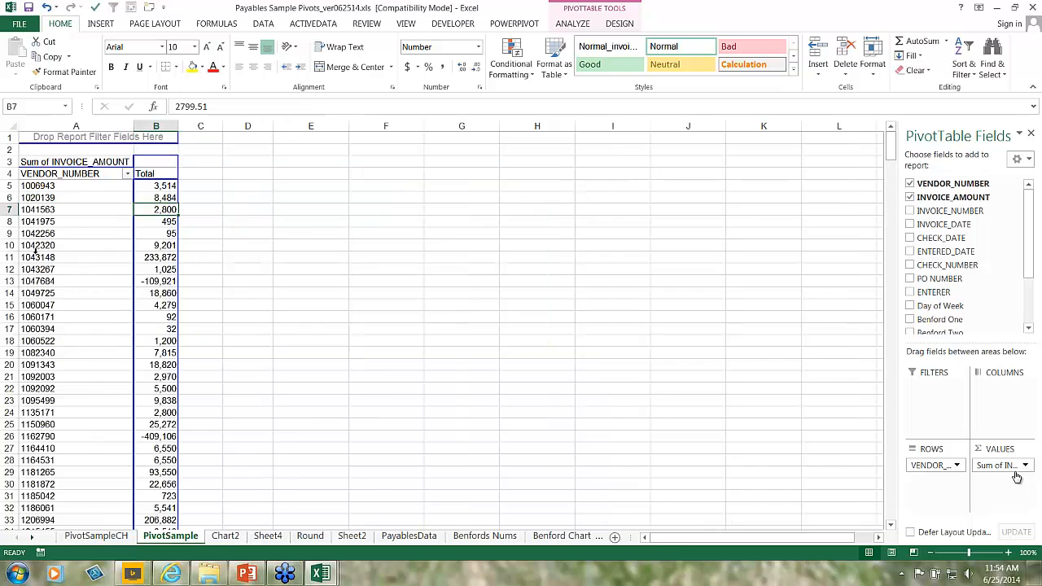
click(36, 248)
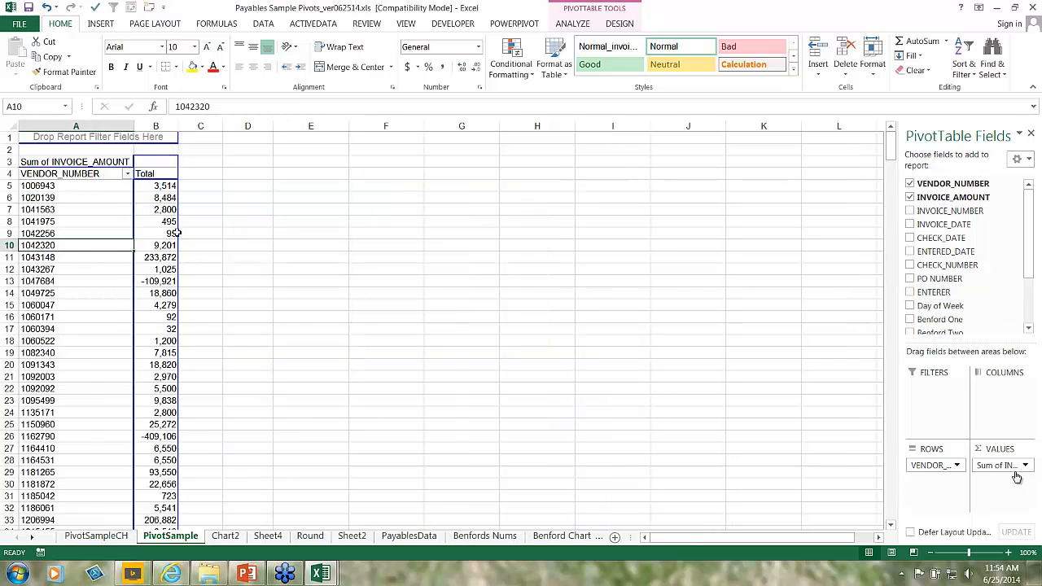
right_click(106, 245)
click(143, 281)
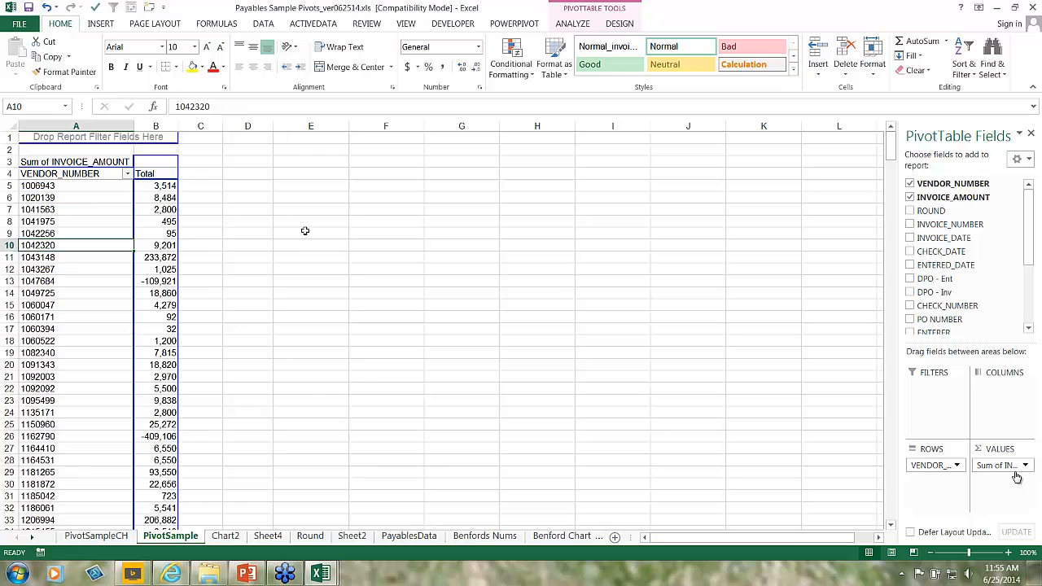
Step: Add DPO - Inv and DPO - Ent as values in the vendor PivotTable and summarize DPO - Inv by Average
click(911, 293)
click(911, 280)
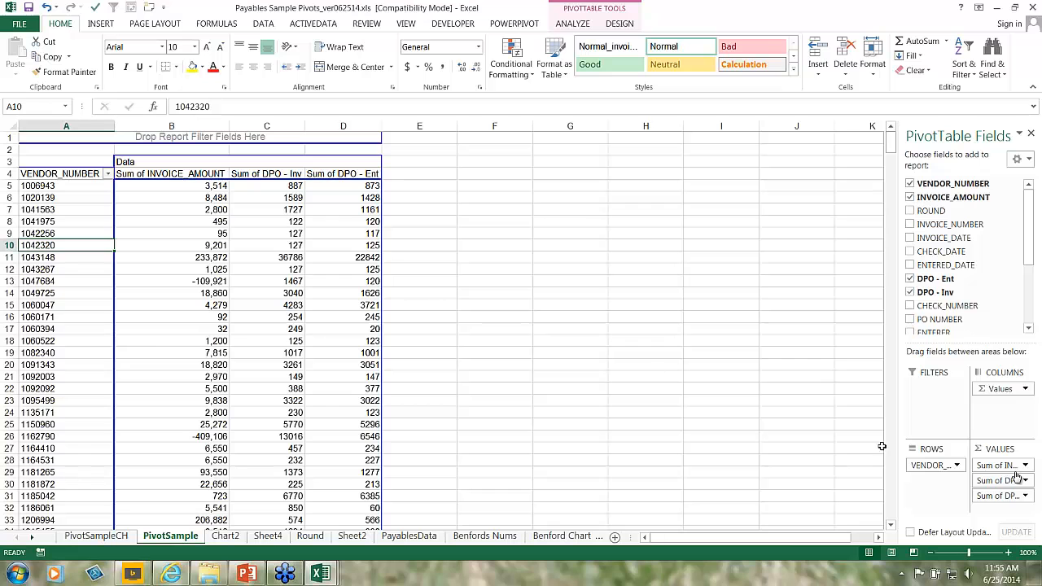
click(1017, 480)
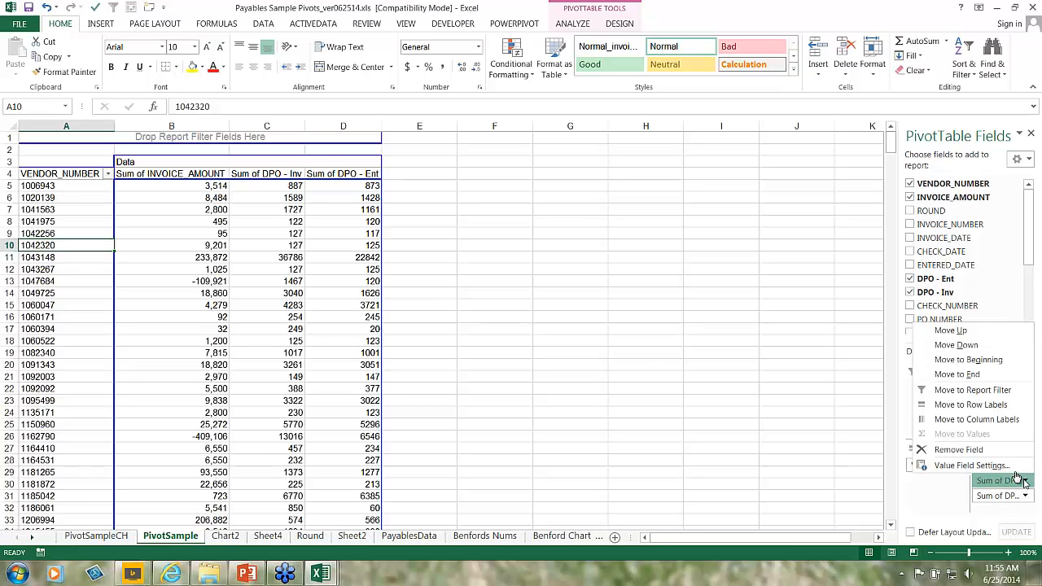
click(1006, 466)
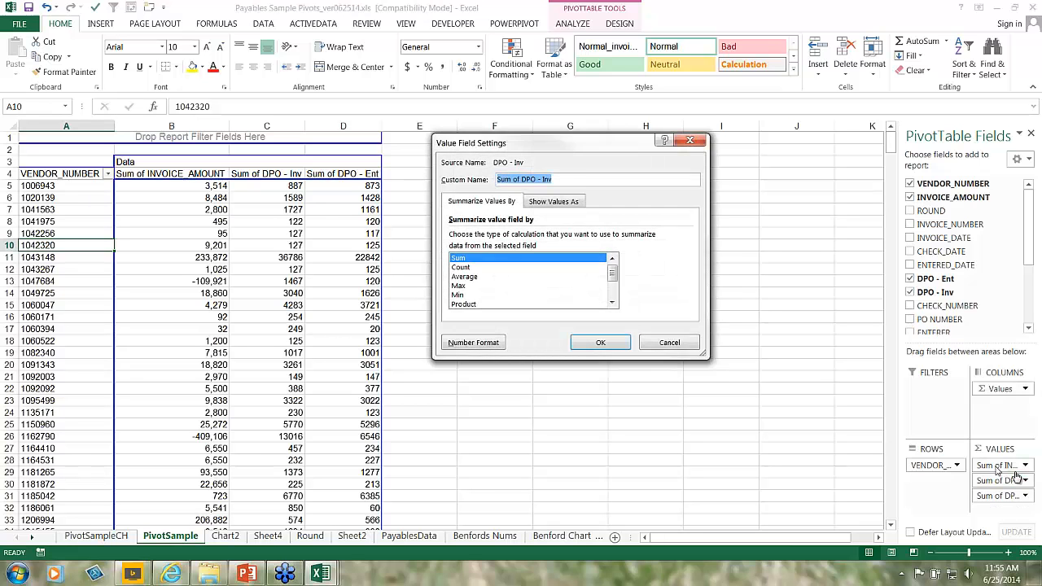
click(473, 276)
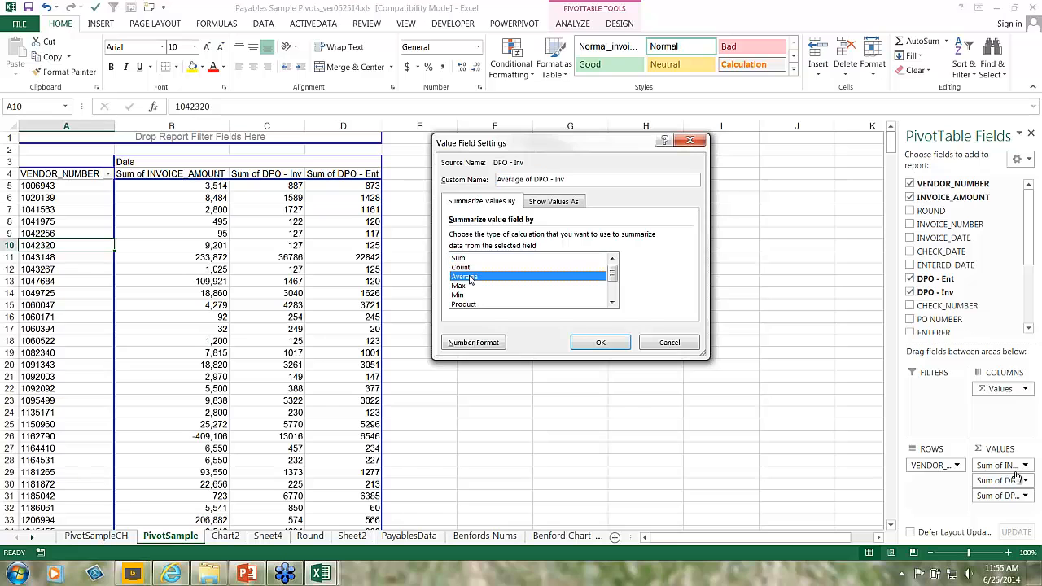
click(600, 345)
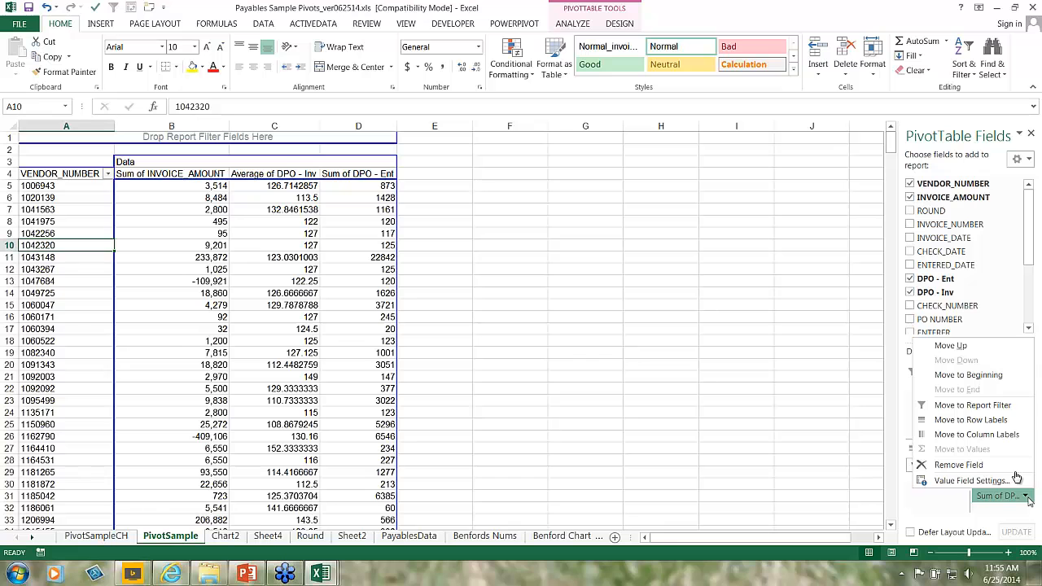
Step: Summarize the DPO - Ent value field by Max instead of Sum
click(1026, 497)
click(1026, 497)
click(1009, 478)
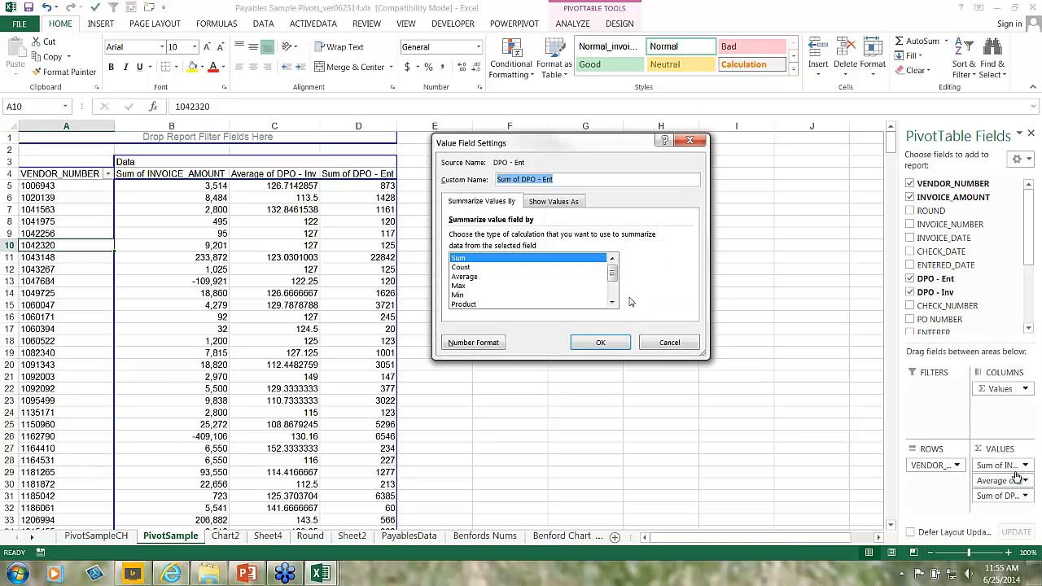
click(468, 285)
click(600, 343)
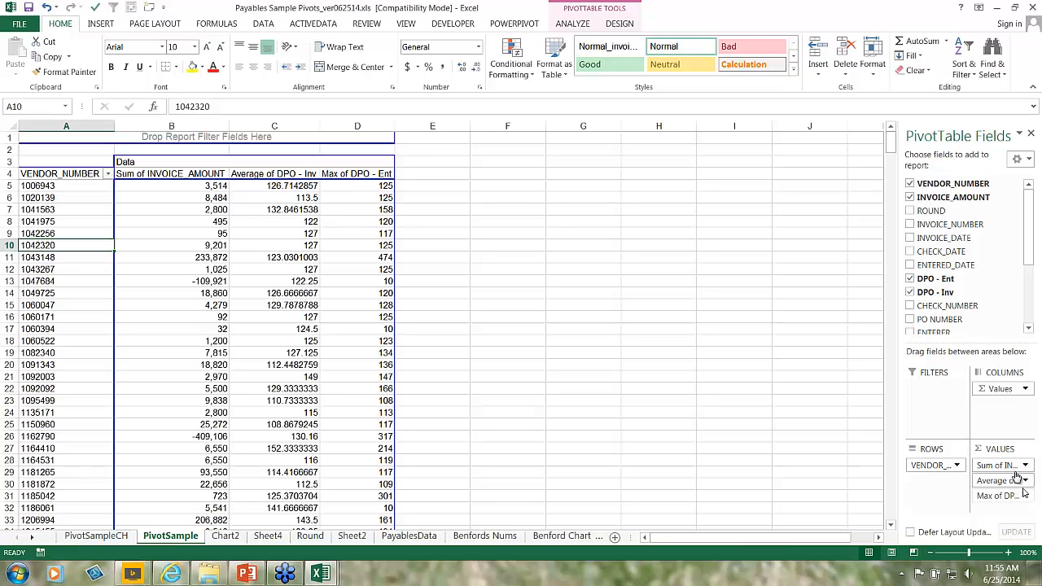
Step: Format the Average of DPO - Inv values as Number with 0 decimal places, a 1000 separator and black parentheses for negatives
click(1017, 479)
click(969, 472)
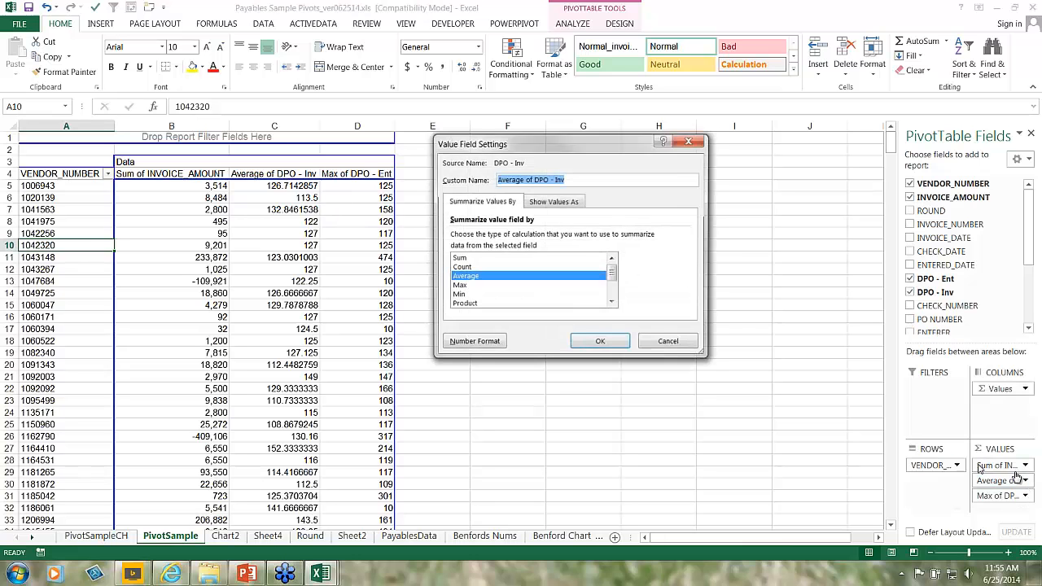
click(466, 343)
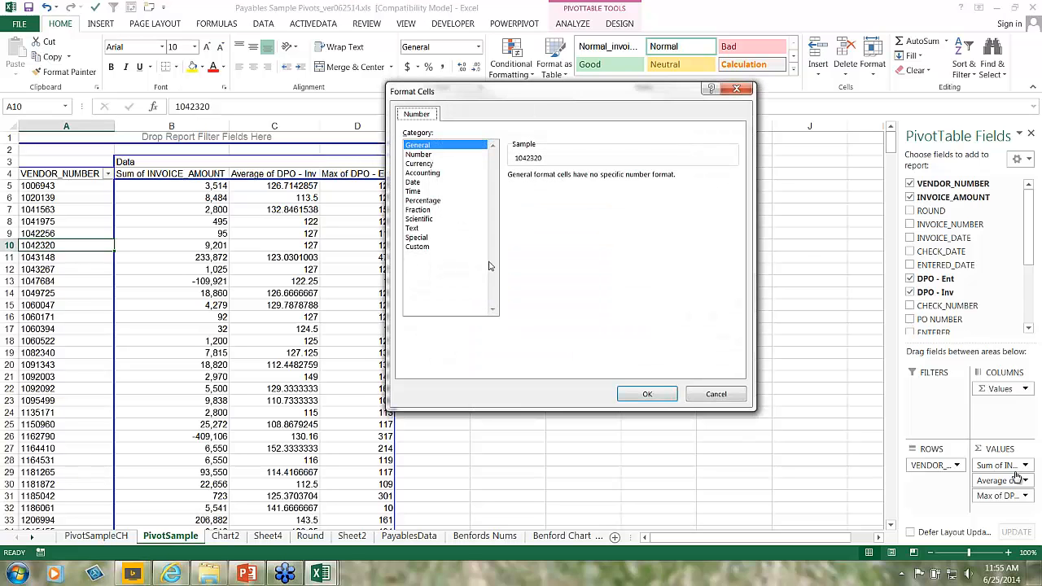
click(418, 154)
click(512, 194)
click(538, 240)
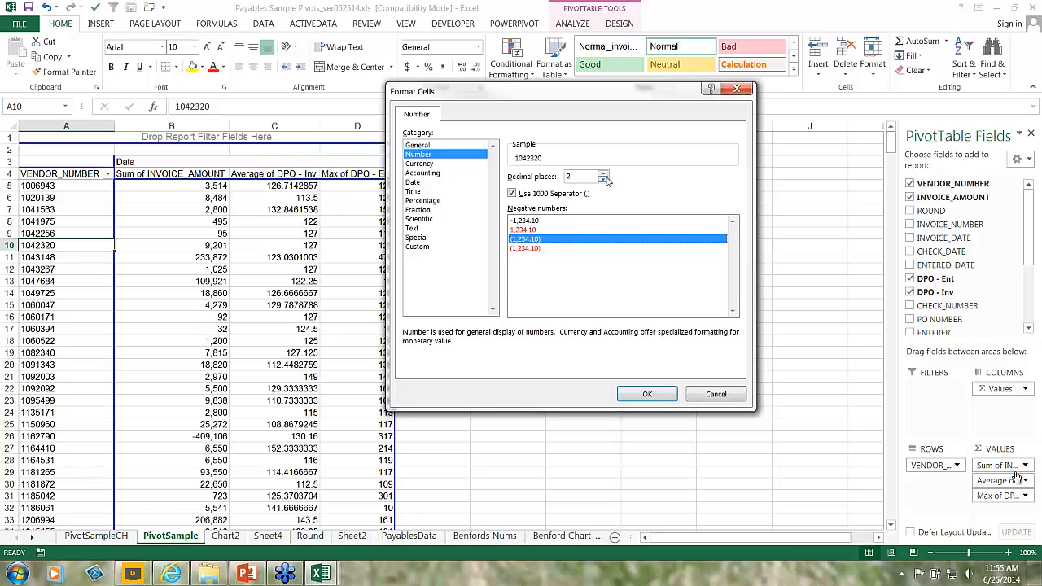
click(645, 393)
click(612, 348)
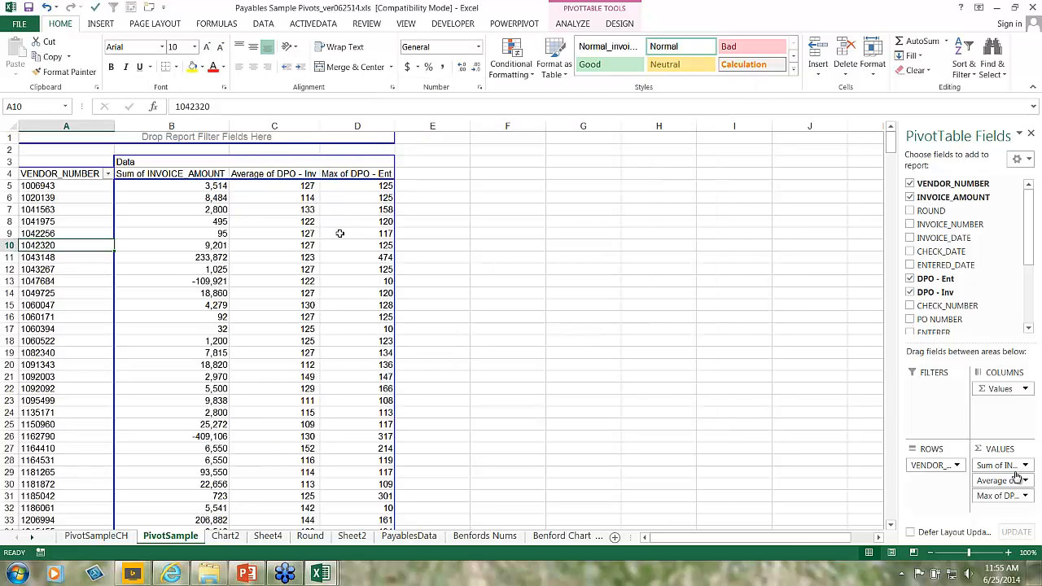
click(313, 271)
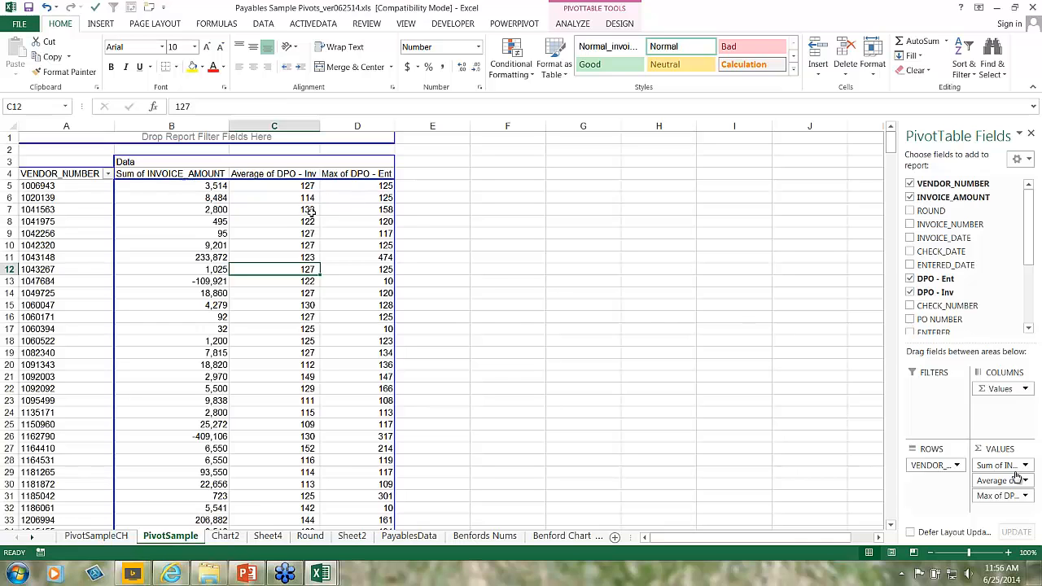
Step: Add CHECK_DATE to the pivot rows below VENDOR_NUMBER and group it by months and years
mouse_move(307, 207)
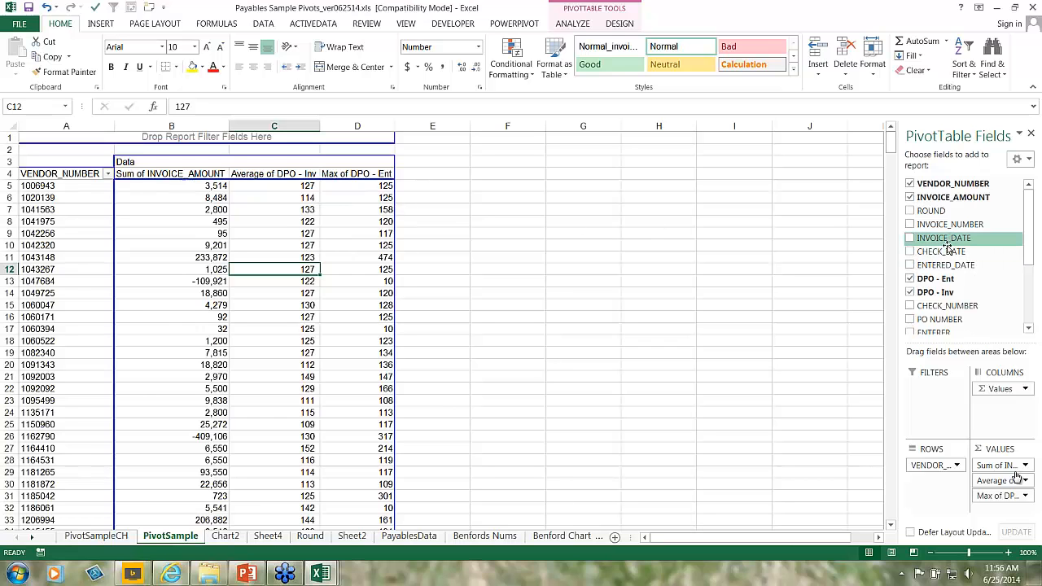
drag(944, 251, 935, 487)
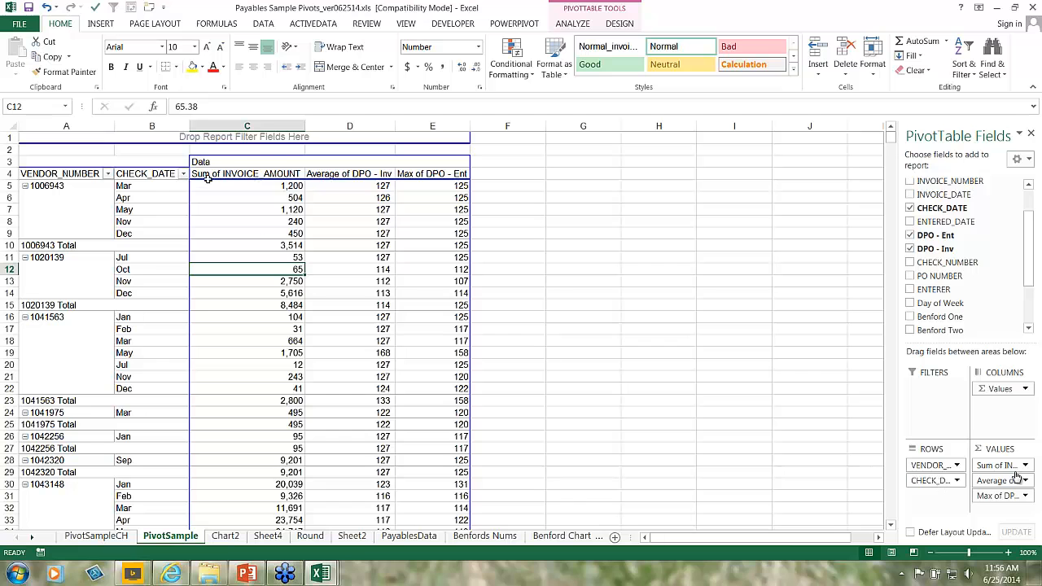
click(155, 186)
right_click(155, 186)
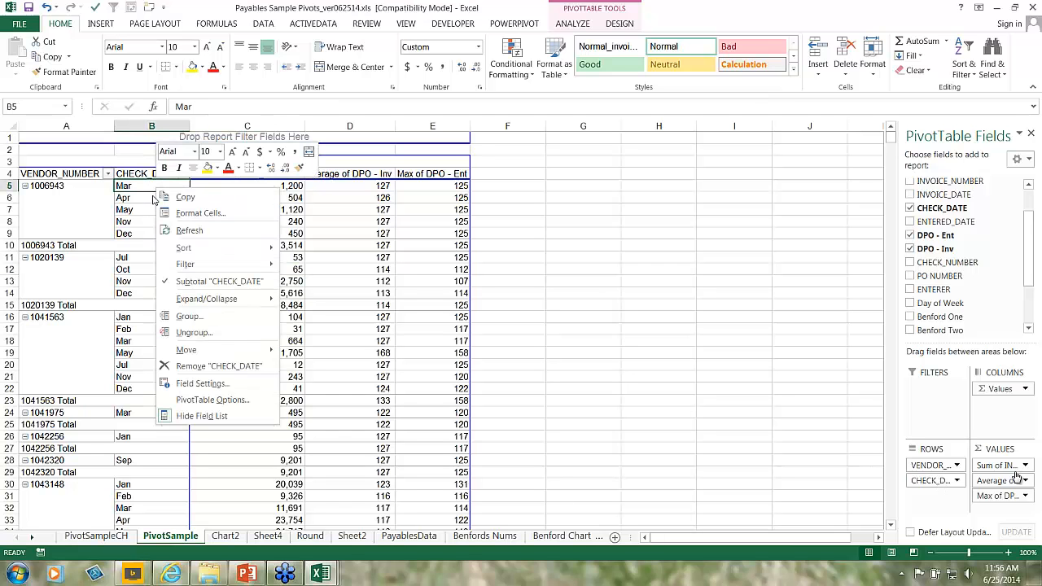
click(183, 316)
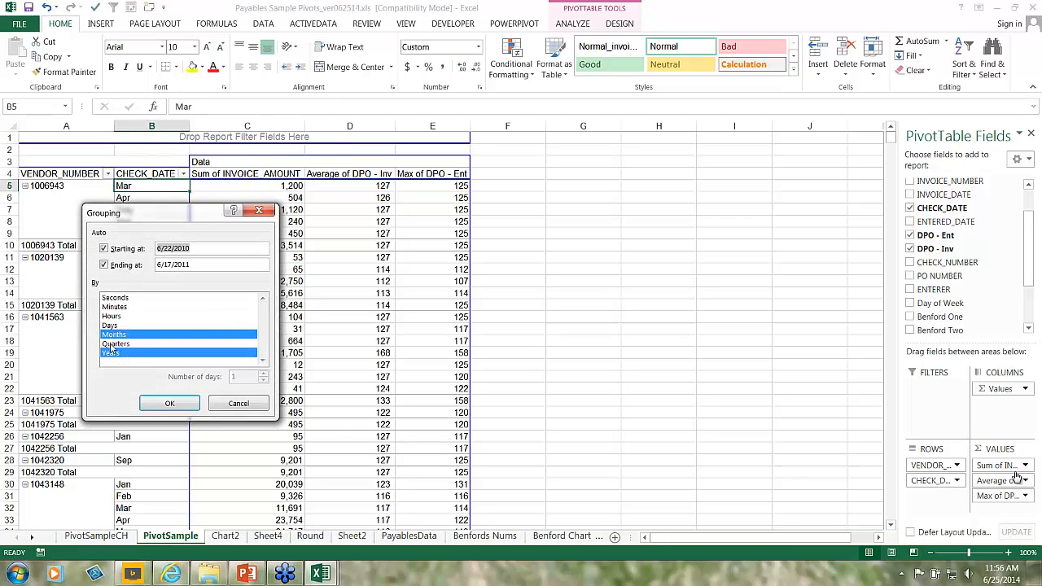
click(170, 402)
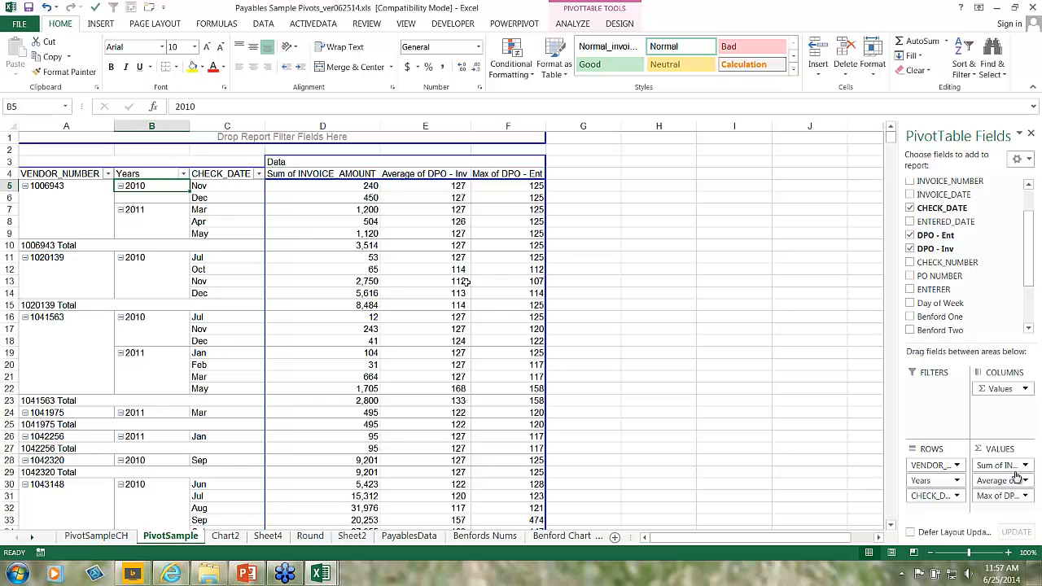
Step: Add INVOICE_AMOUNT to the pivot table as a report filter
mouse_move(892, 140)
mouse_down()
mouse_move(898, 500)
mouse_move(895, 137)
mouse_up()
mouse_move(357, 220)
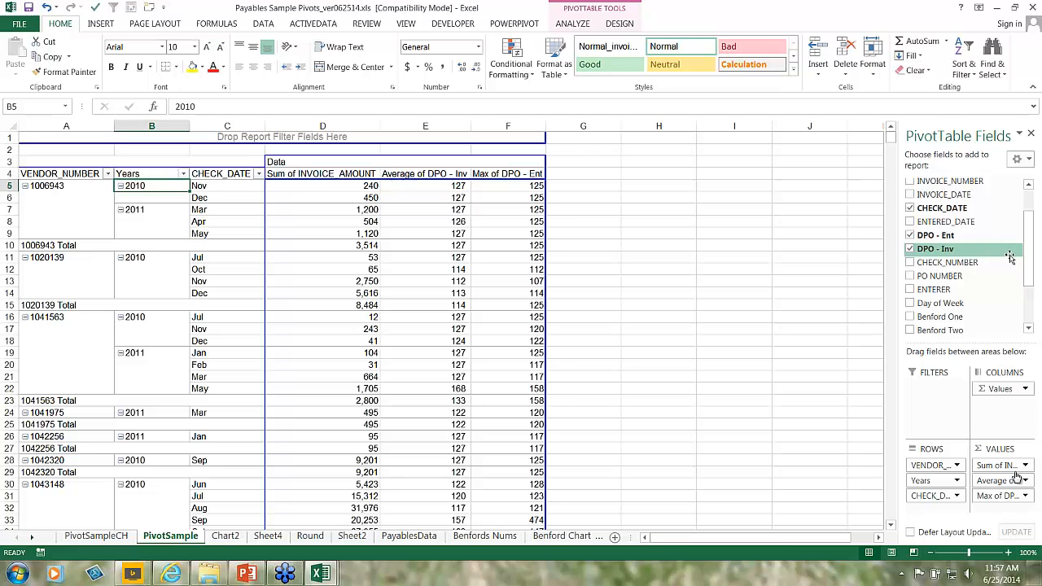
drag(1027, 265, 1027, 210)
drag(953, 197, 931, 404)
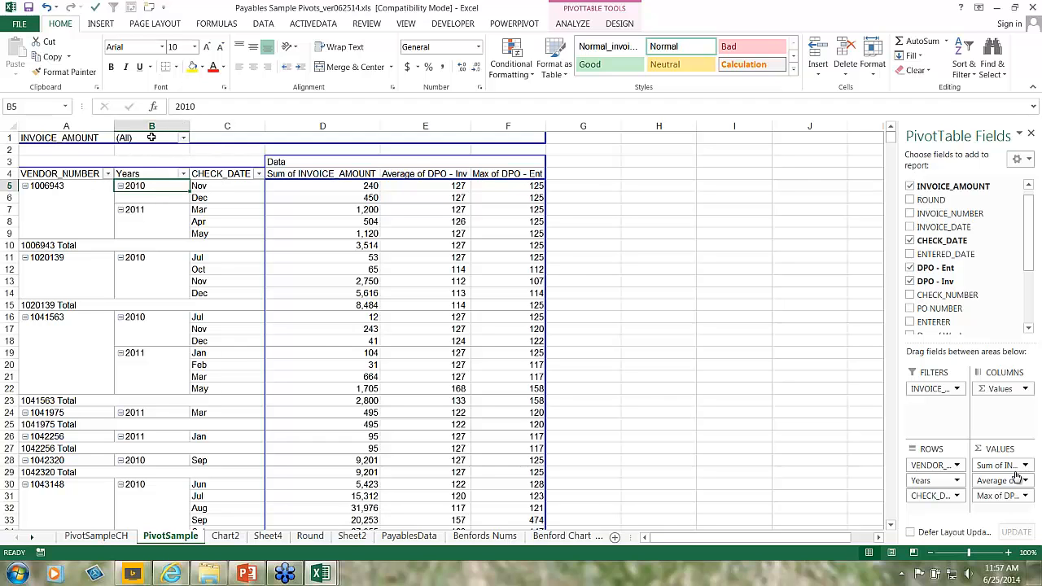
click(312, 175)
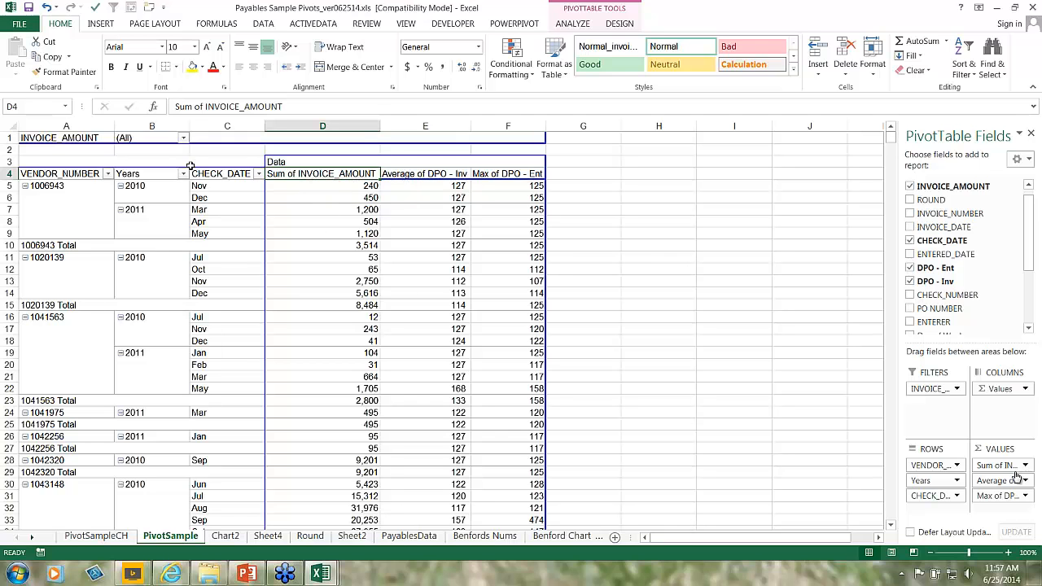
Step: Filter INVOICE_AMOUNT to only the eight largest amounts, from $71,903.33 to $150,000.00, using multiple item selection
click(185, 139)
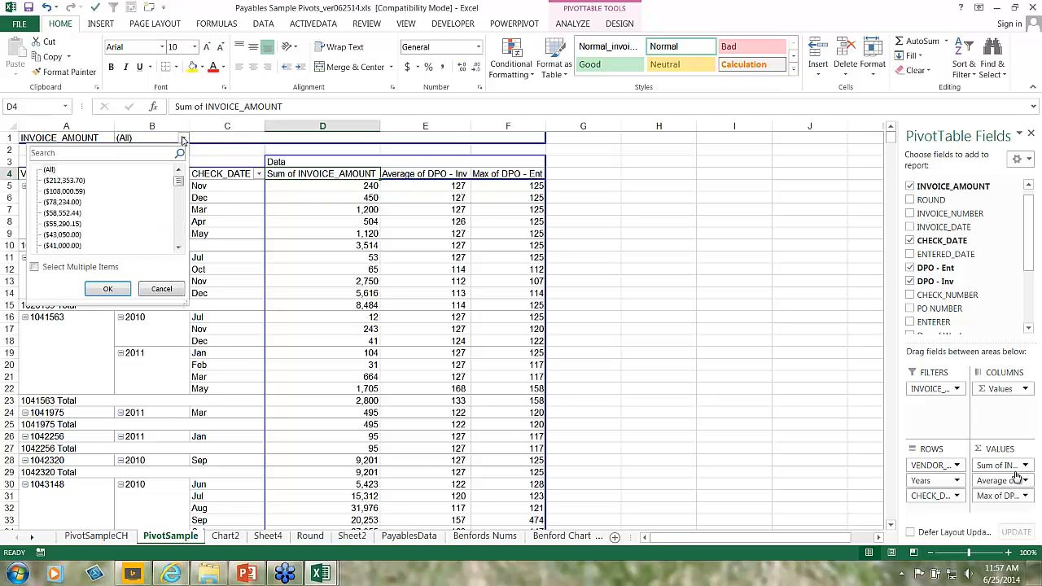
click(35, 267)
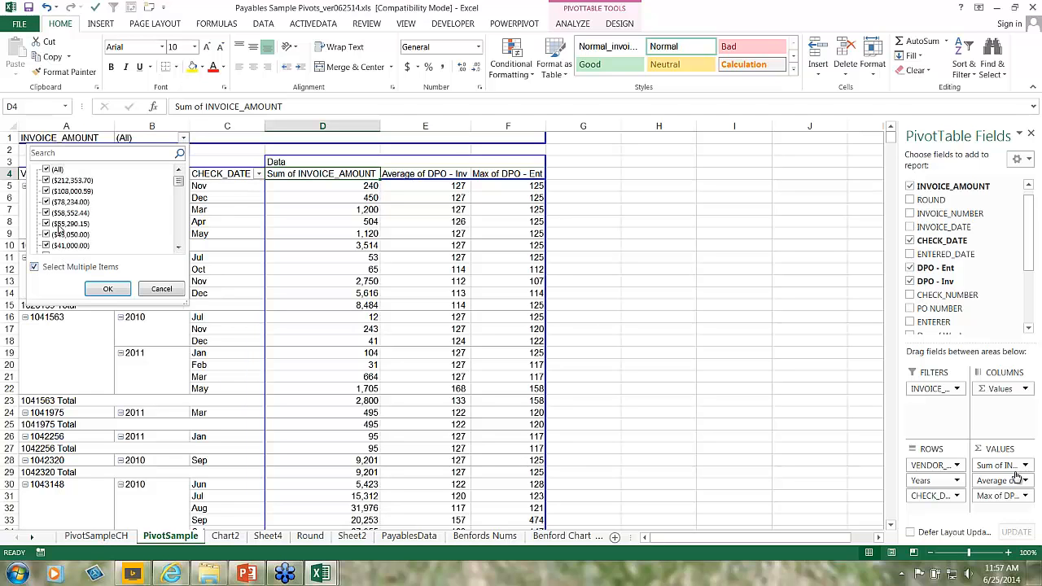
click(46, 170)
drag(178, 184, 176, 243)
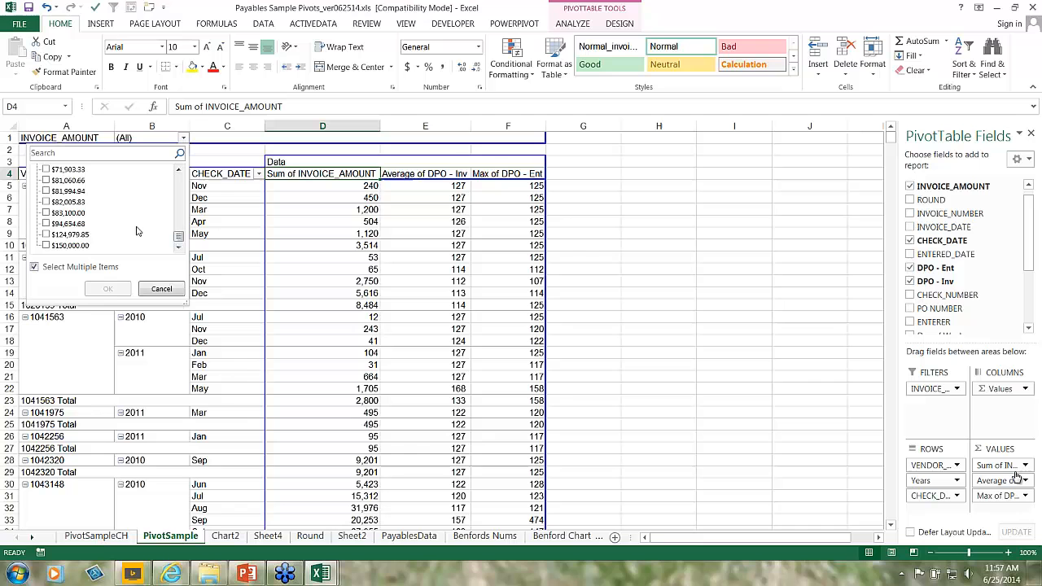
click(46, 169)
click(46, 180)
click(46, 190)
click(46, 201)
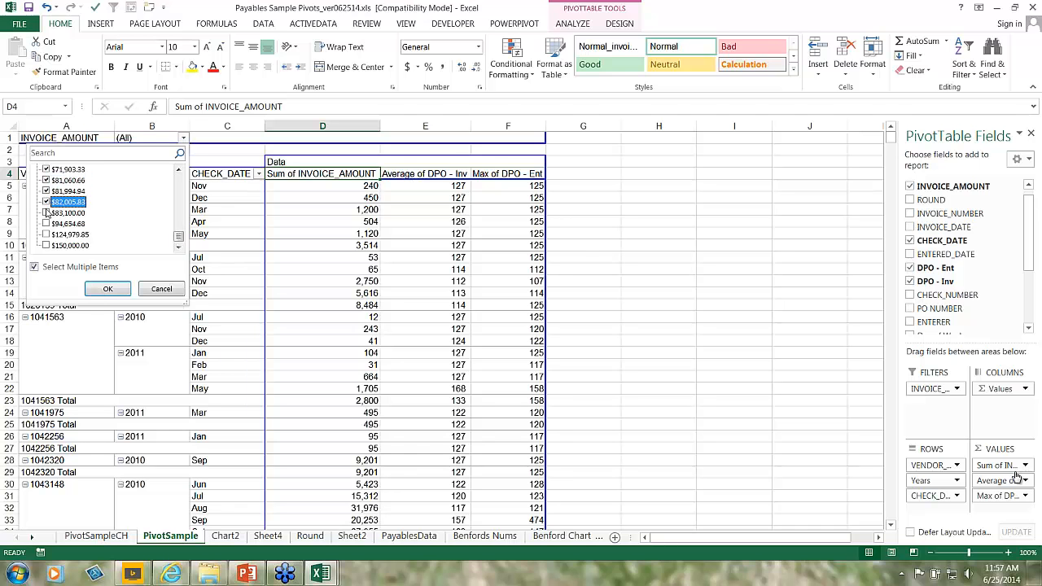
click(47, 213)
click(46, 223)
click(46, 235)
click(46, 245)
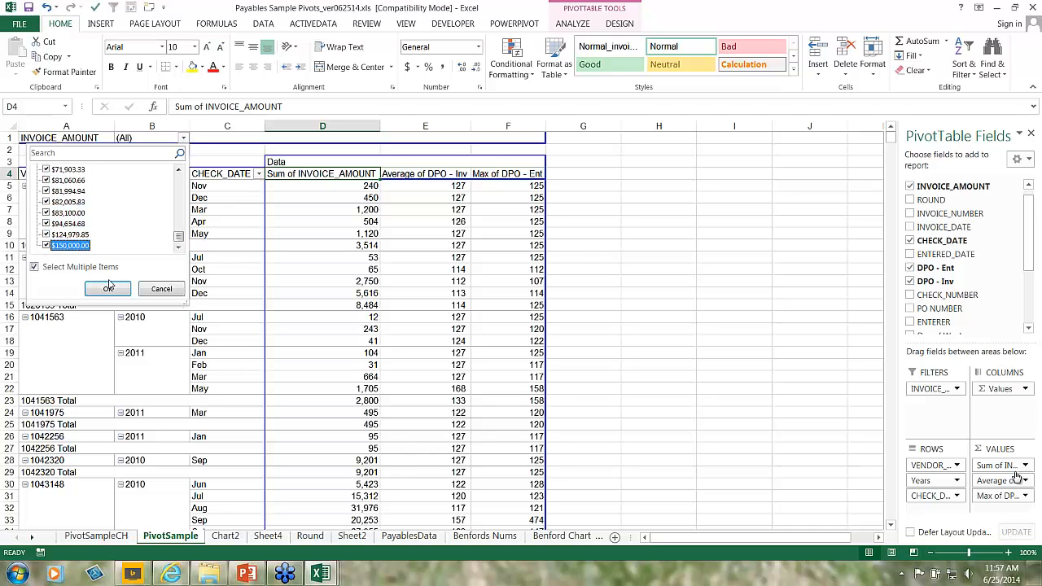
click(109, 288)
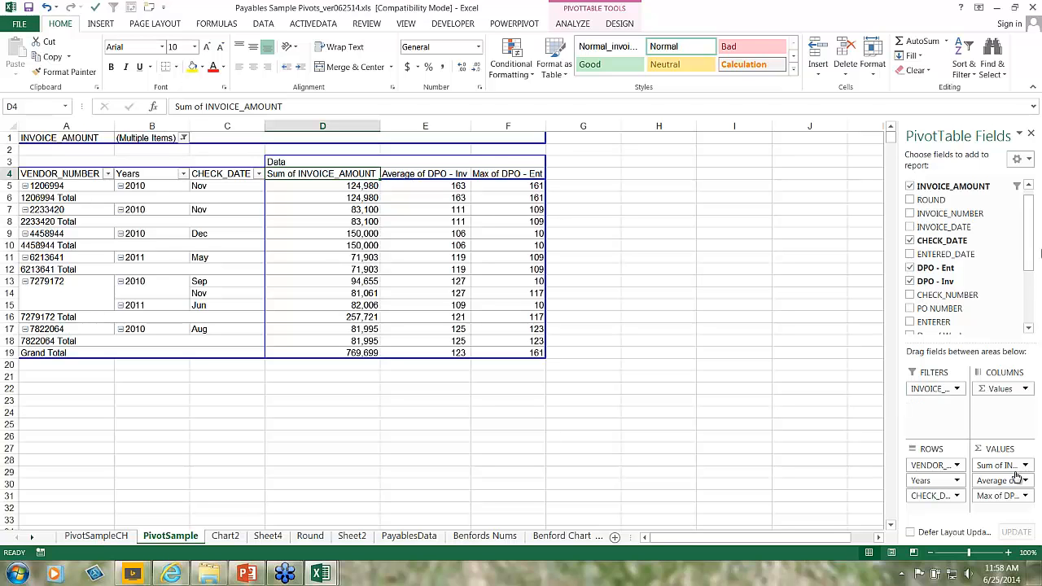
Step: Replace the INVOICE_AMOUNT report filter with ENTERER and limit it to DX only, with multiple item selection enabled
drag(1031, 248, 1031, 275)
drag(935, 388, 907, 391)
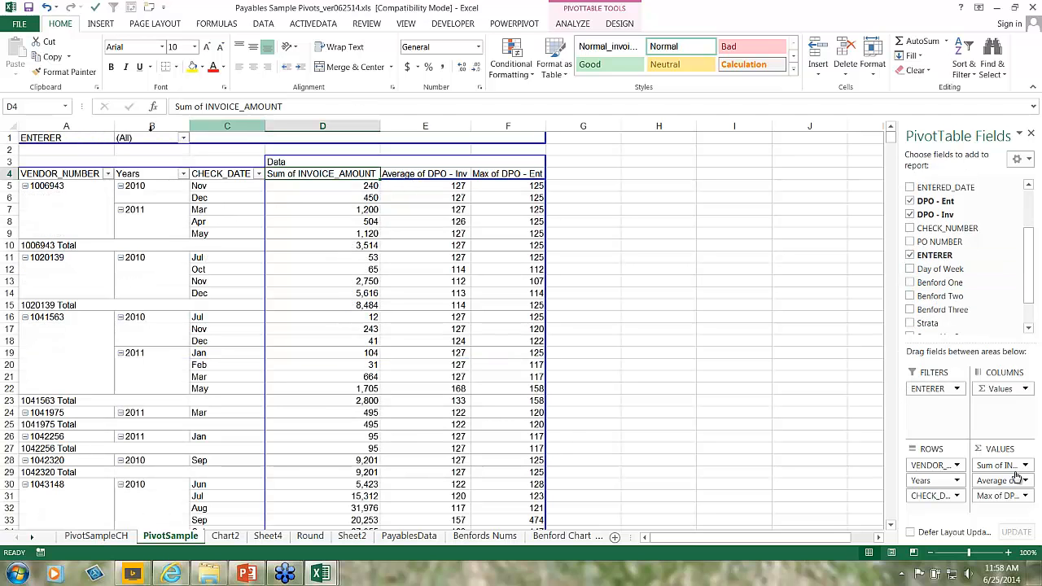
click(183, 137)
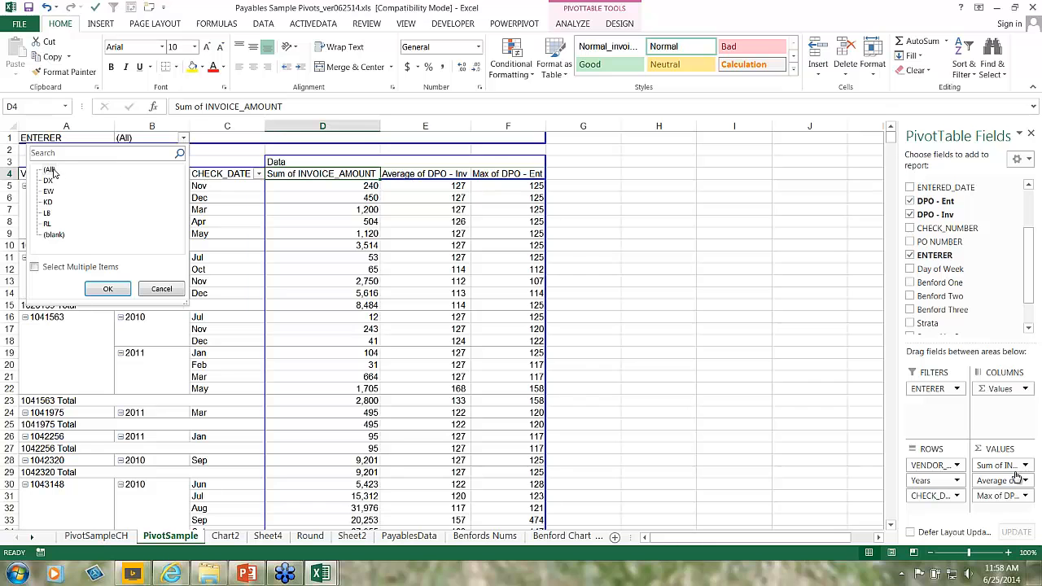
click(35, 267)
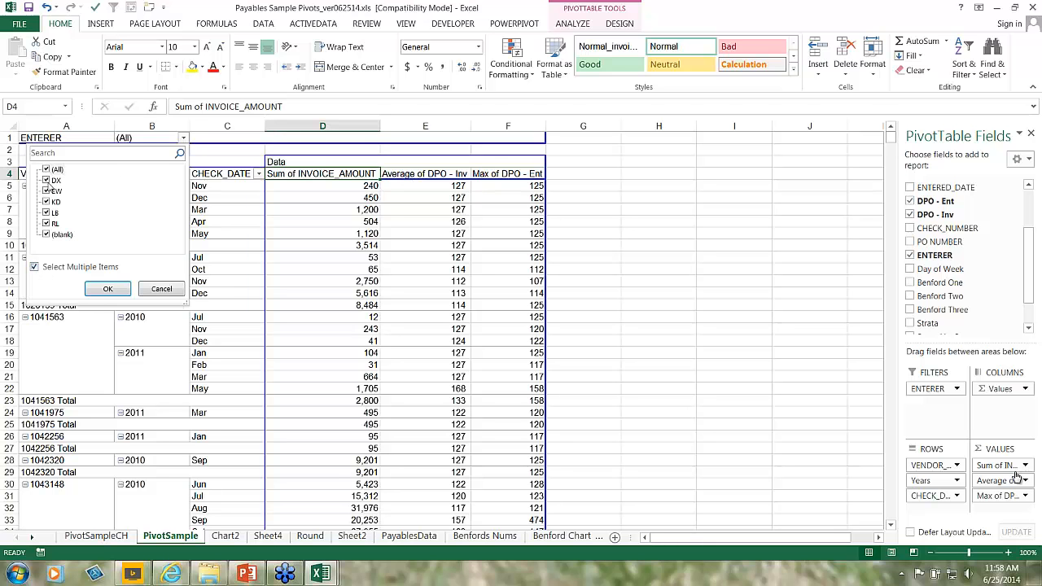
click(47, 170)
click(46, 180)
click(109, 288)
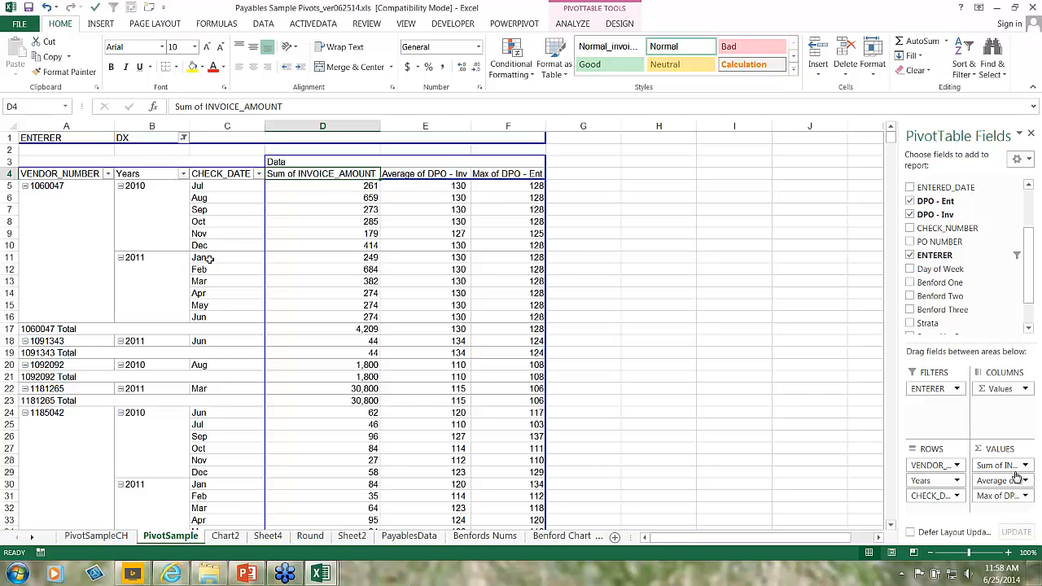
click(184, 138)
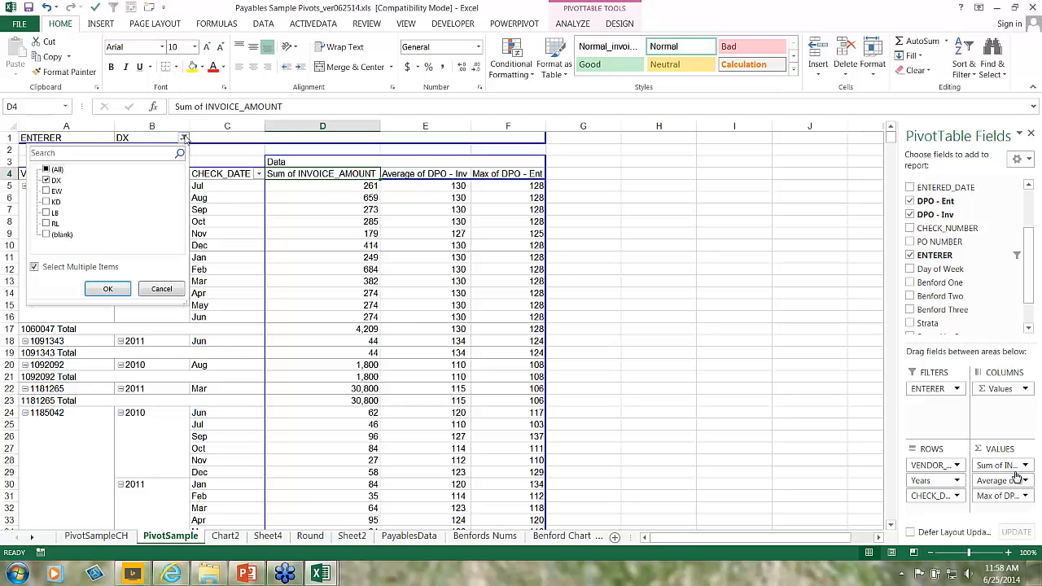
click(39, 267)
click(39, 267)
click(162, 290)
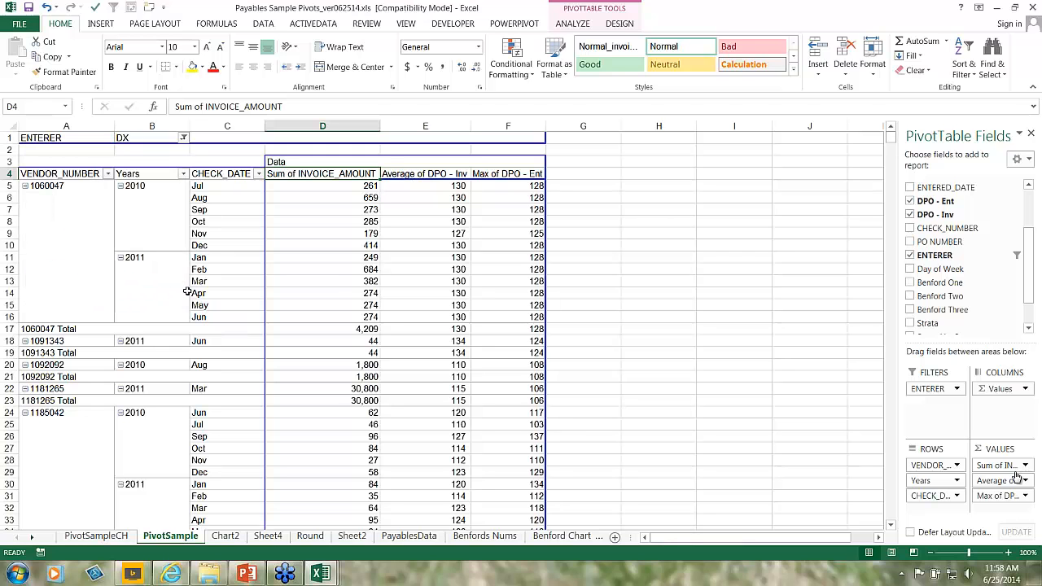
Step: Open the Benfords Amts sheet and examine the count and sum for each invoice amount in its pivot table
click(607, 278)
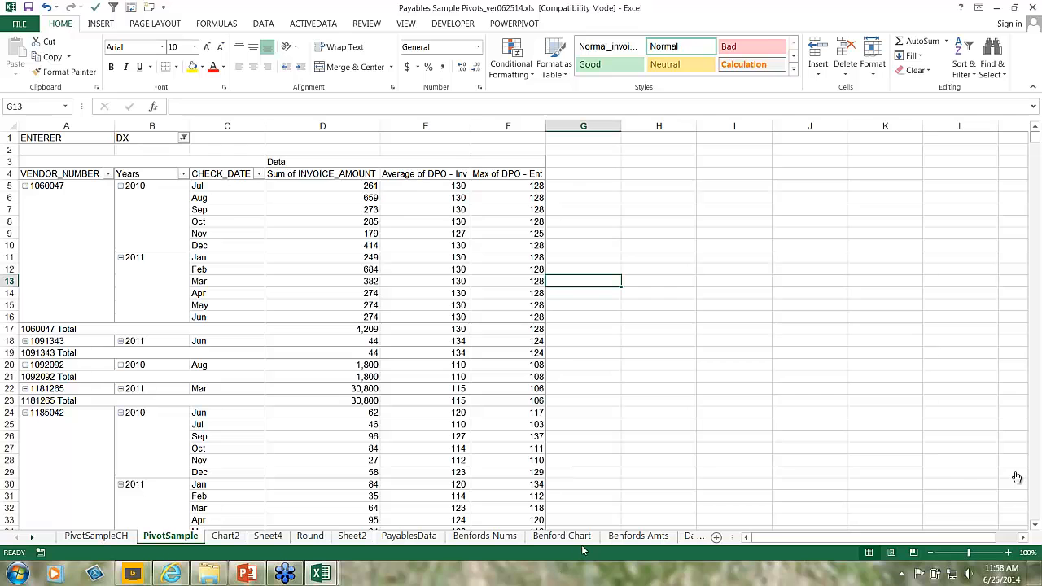
click(638, 536)
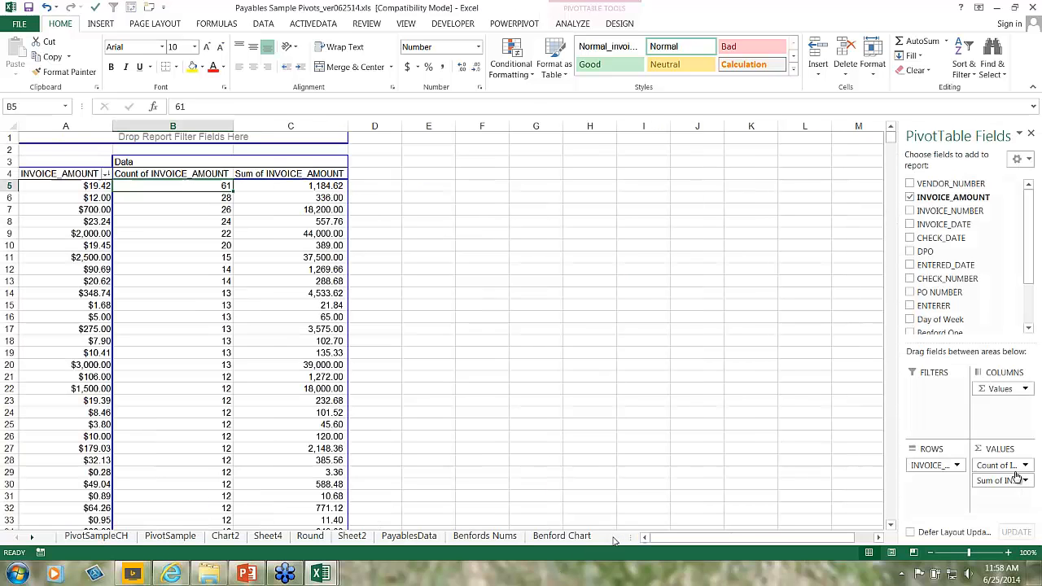
click(179, 233)
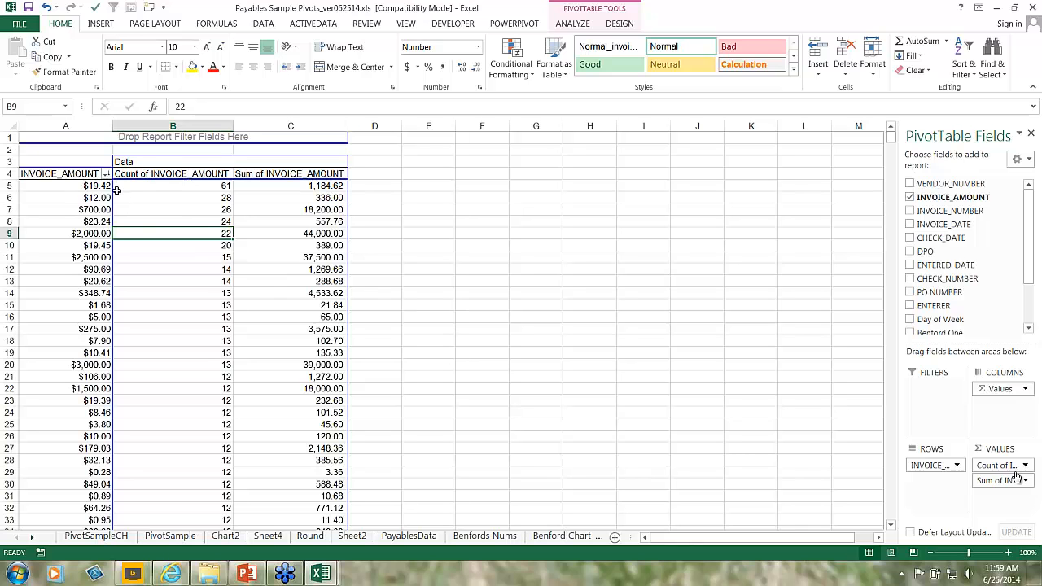
scroll(119, 219, up, 5)
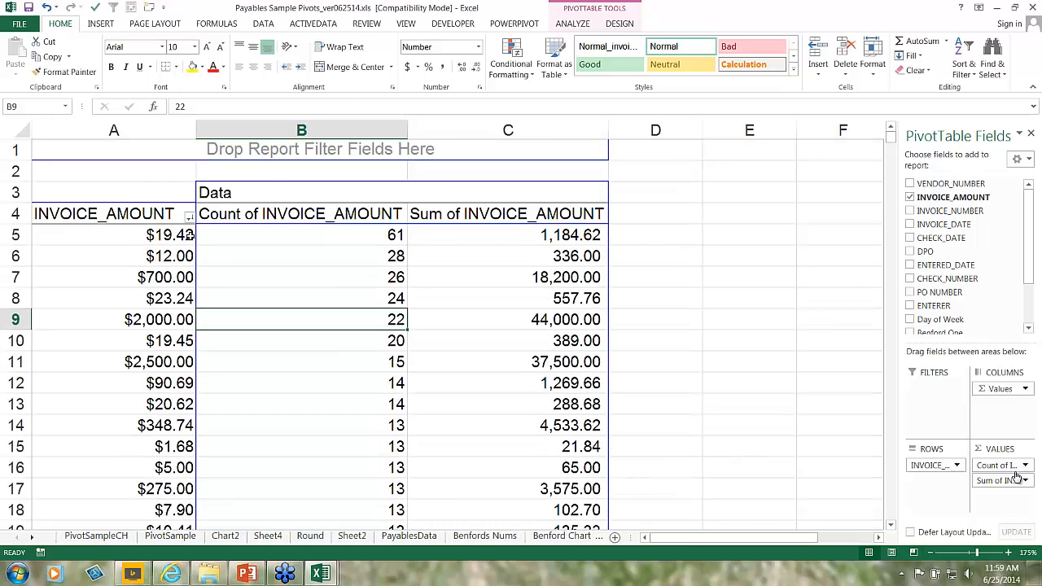
scroll(189, 234, down, 4)
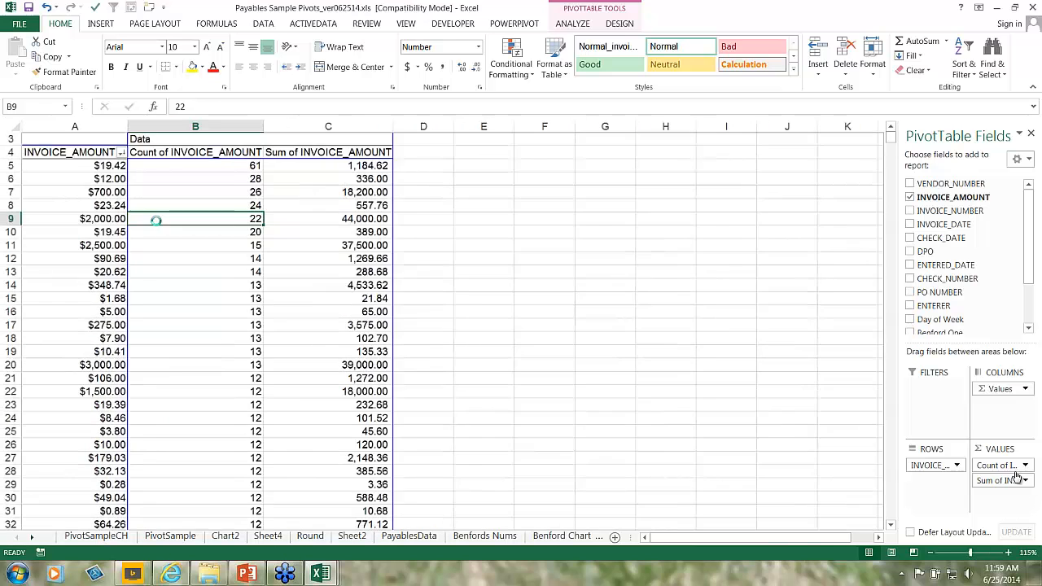
scroll(155, 221, up, 3)
Step: Review the additional sort options of the INVOICE_AMOUNT row field without changing them
click(138, 192)
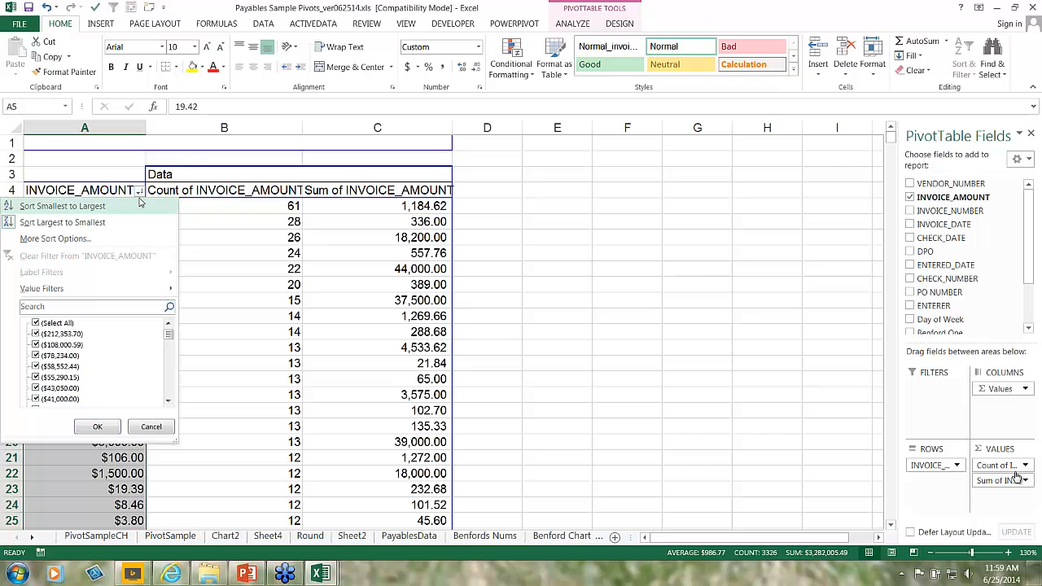
click(75, 241)
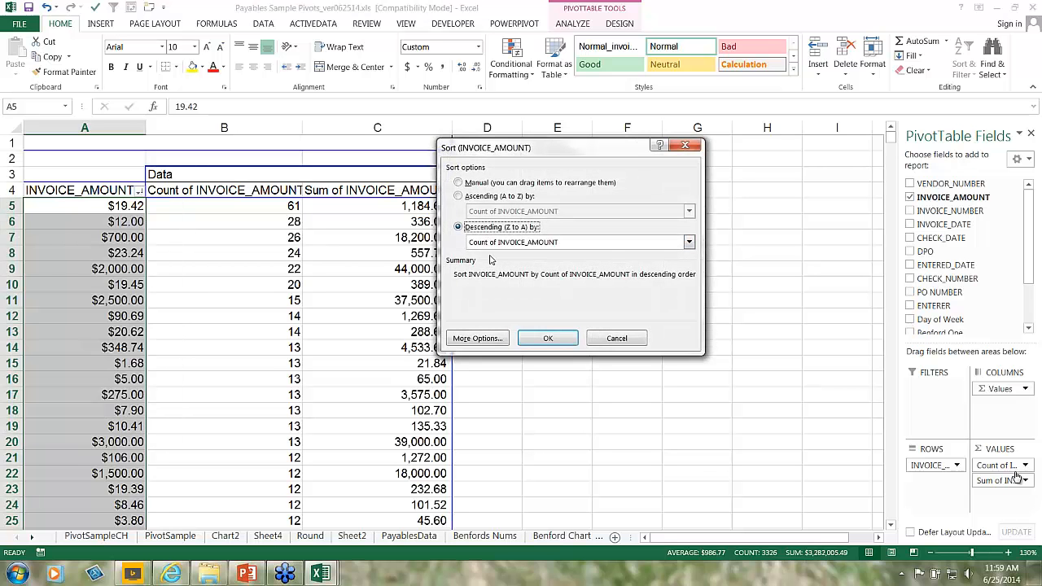
click(628, 336)
click(287, 237)
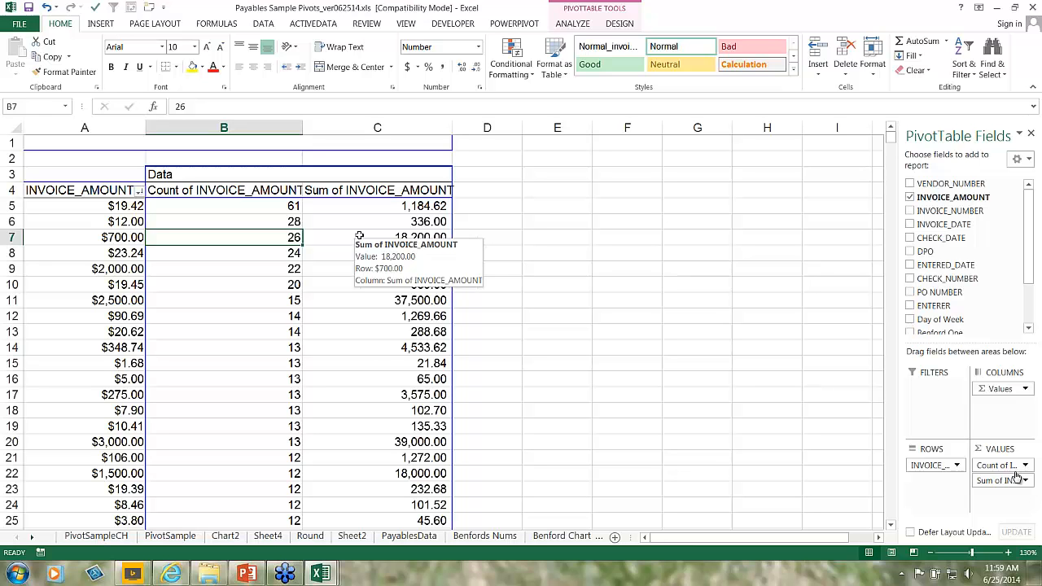
Step: Review the Benford Chart sheet and the table on the Benfords Nums sheet comparing actual with expected first-digit percentages
click(547, 536)
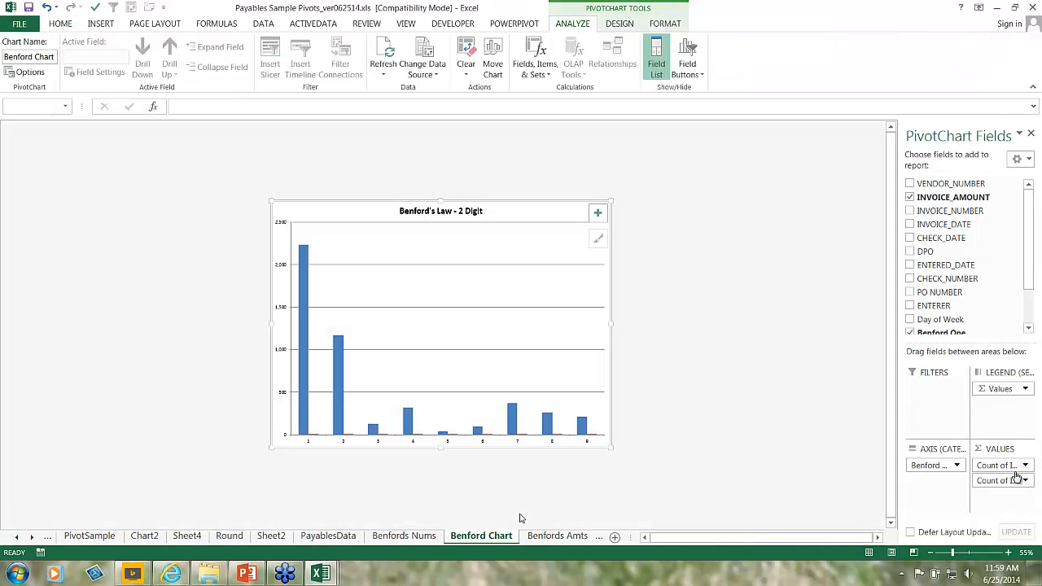
ctrl+scroll(491, 509, up, 2)
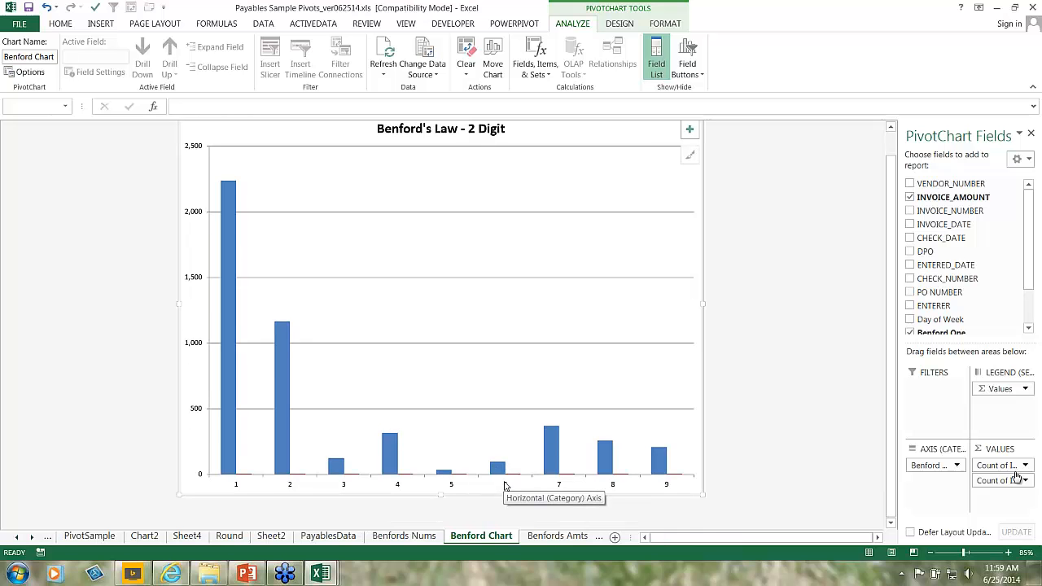
click(404, 536)
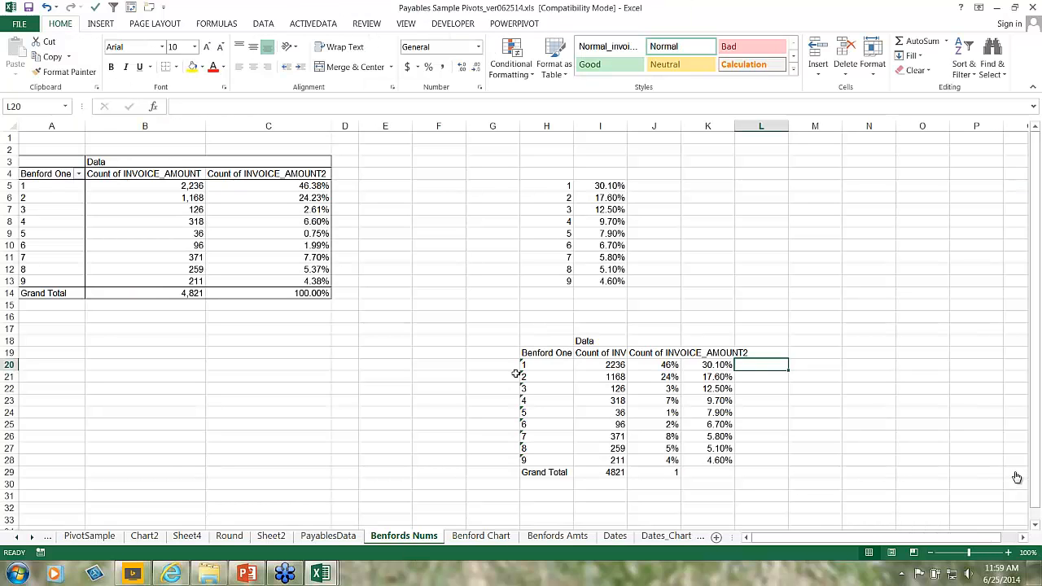
drag(538, 355, 746, 476)
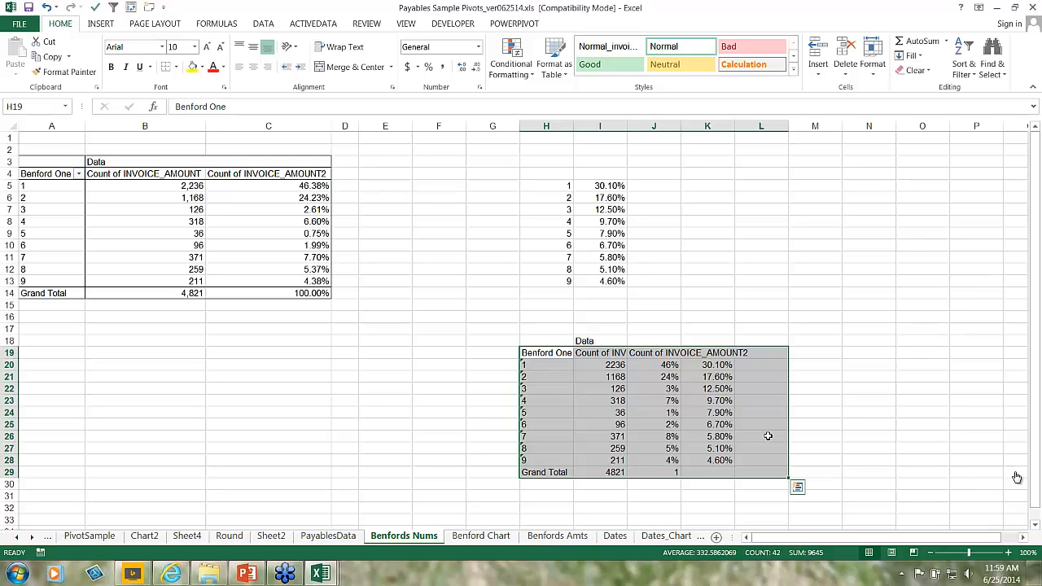
Step: Examine the counts and sums of the most frequent invoice amounts in the Benfords Amts pivot table
click(563, 535)
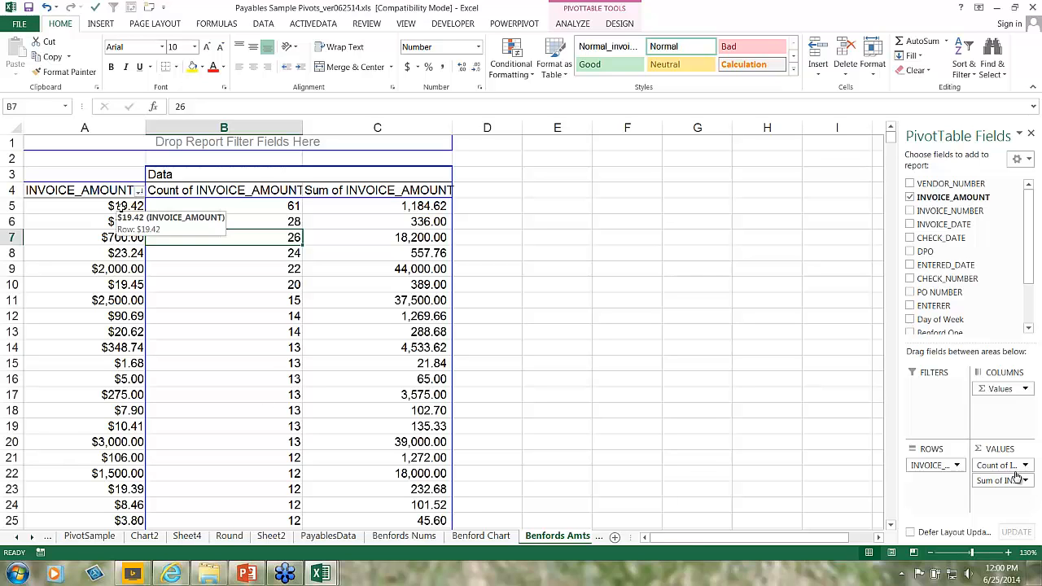
drag(121, 210, 242, 223)
drag(135, 269, 399, 284)
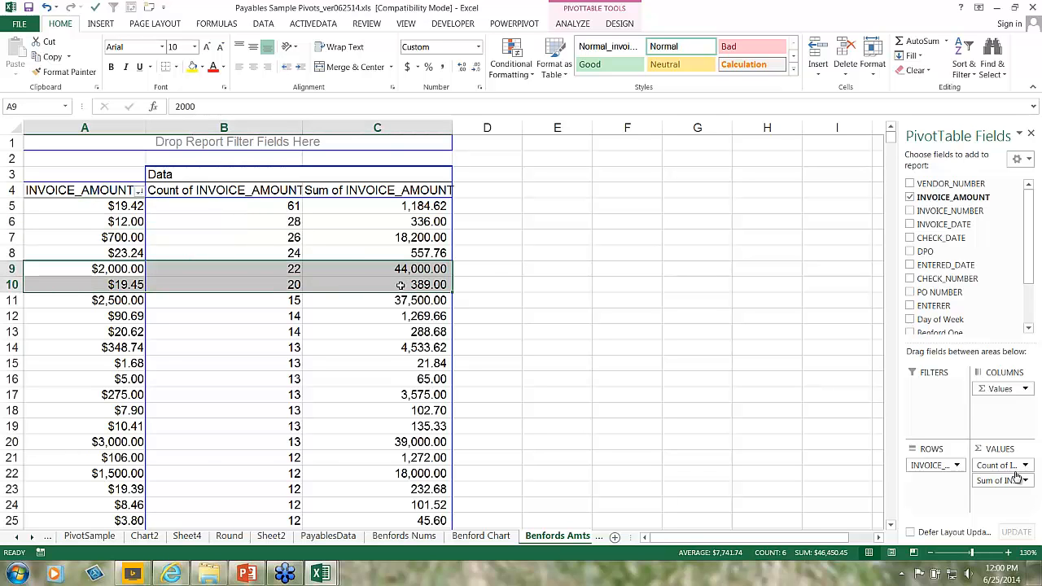
Step: Compare actual and expected percentages for digits 1 and 2 on Benfords Nums, then revisit the Benford Chart and Benfords Amts sheets
click(423, 539)
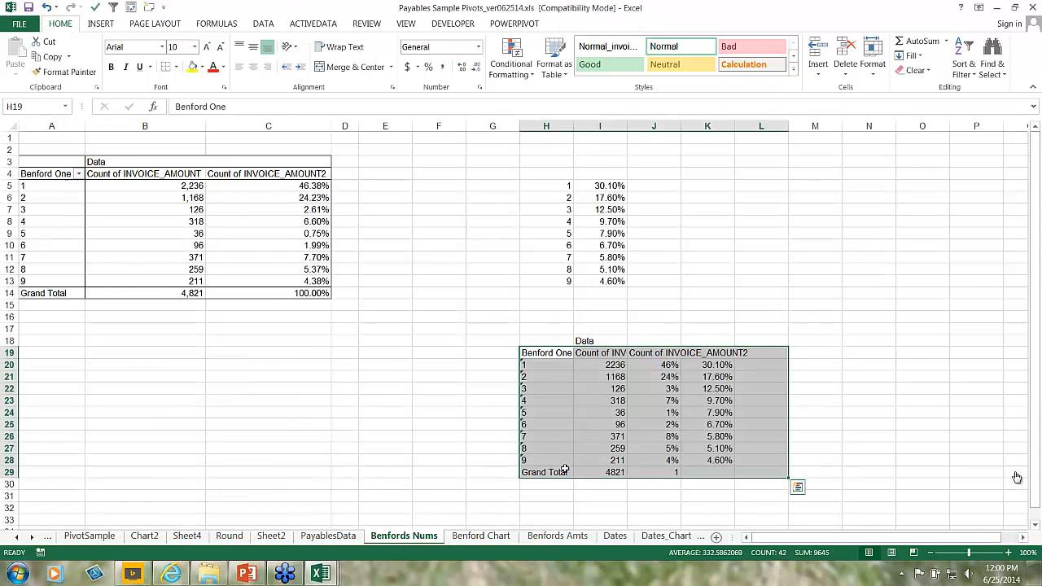
ctrl+scroll(643, 390, up, 3)
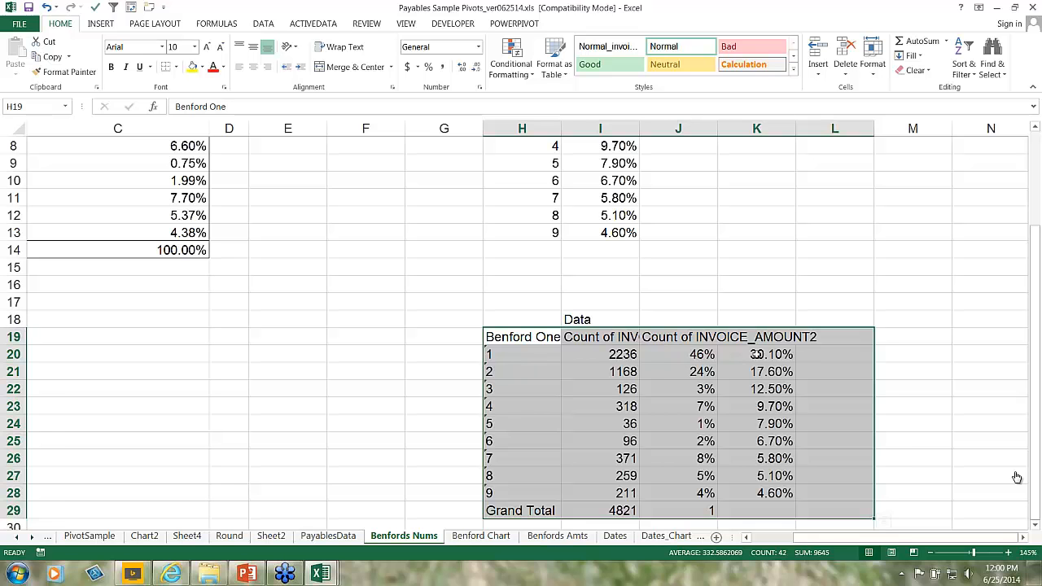
click(757, 354)
click(702, 371)
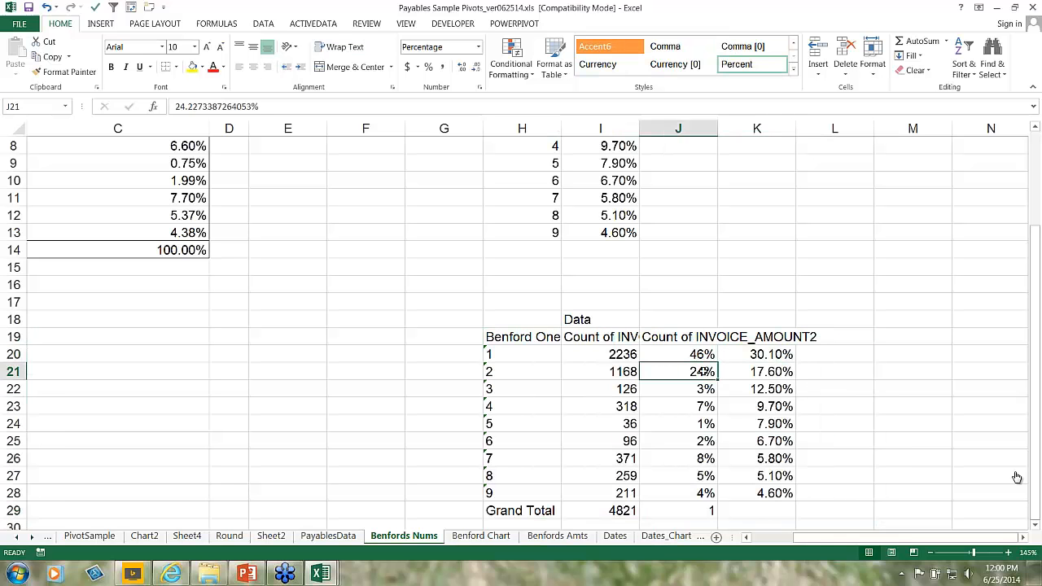
click(775, 375)
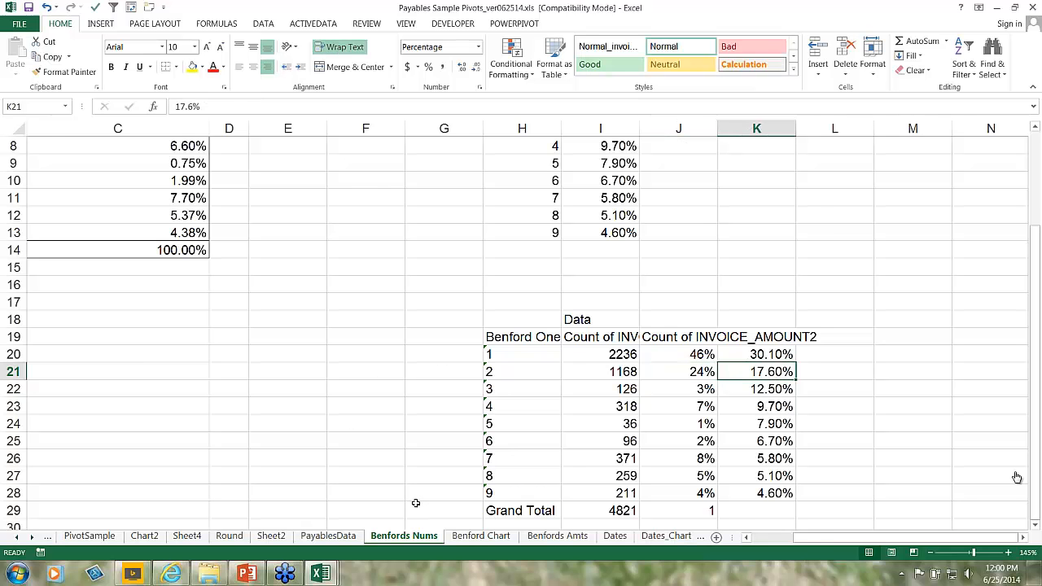
scroll(415, 503, down, 3)
click(480, 535)
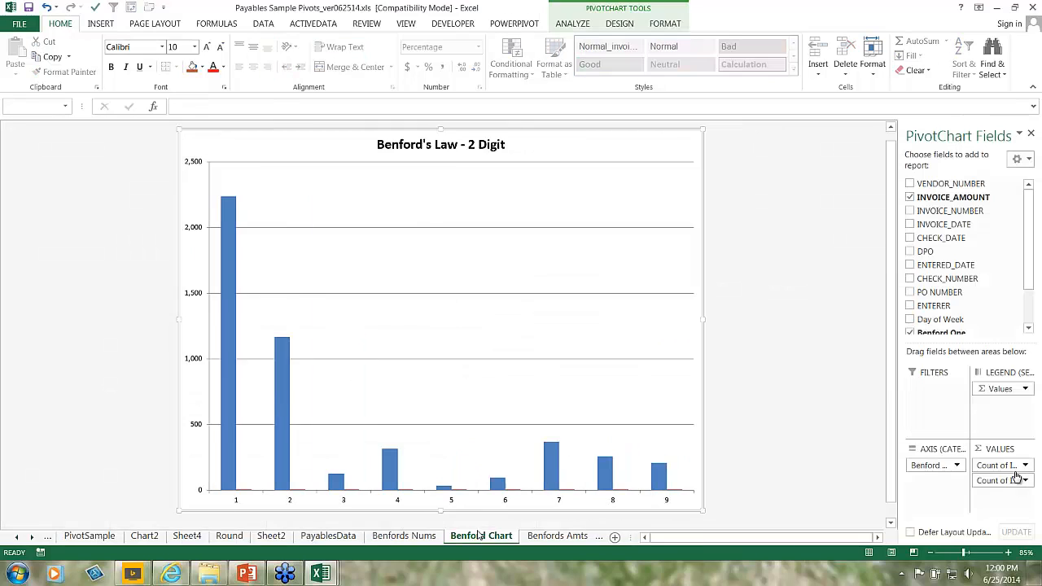
click(557, 535)
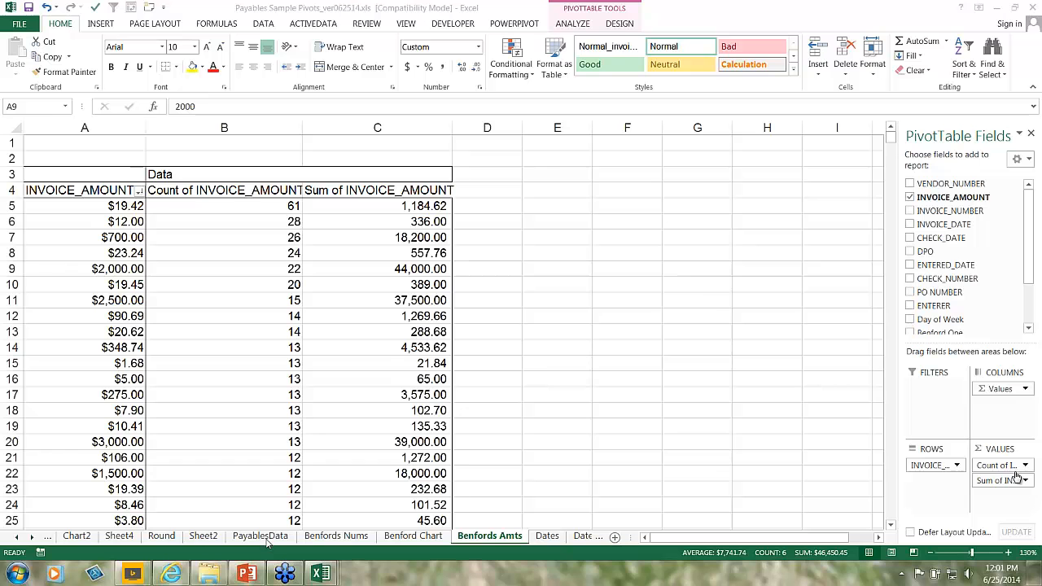
Step: In the PivotSample pivot table, move ENTERER from the report filter to the rows in place of VENDOR_NUMBER
click(18, 537)
click(17, 537)
click(154, 541)
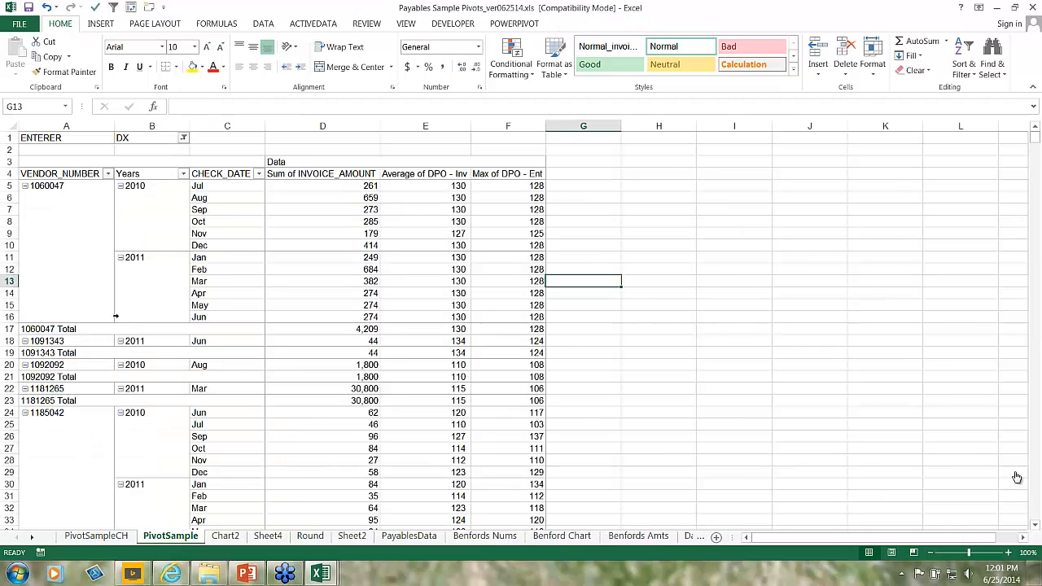
click(102, 237)
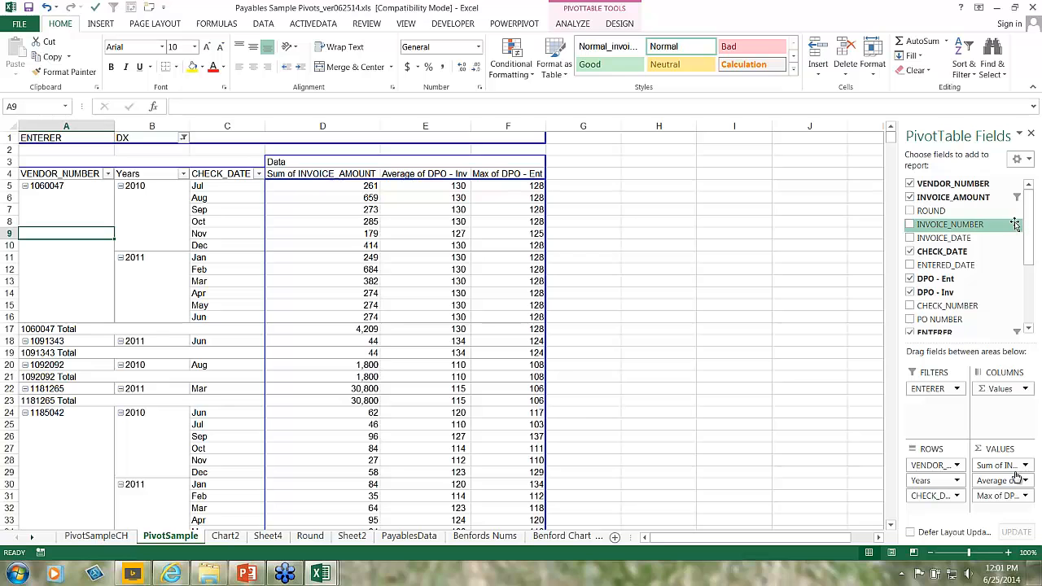
drag(928, 389, 919, 297)
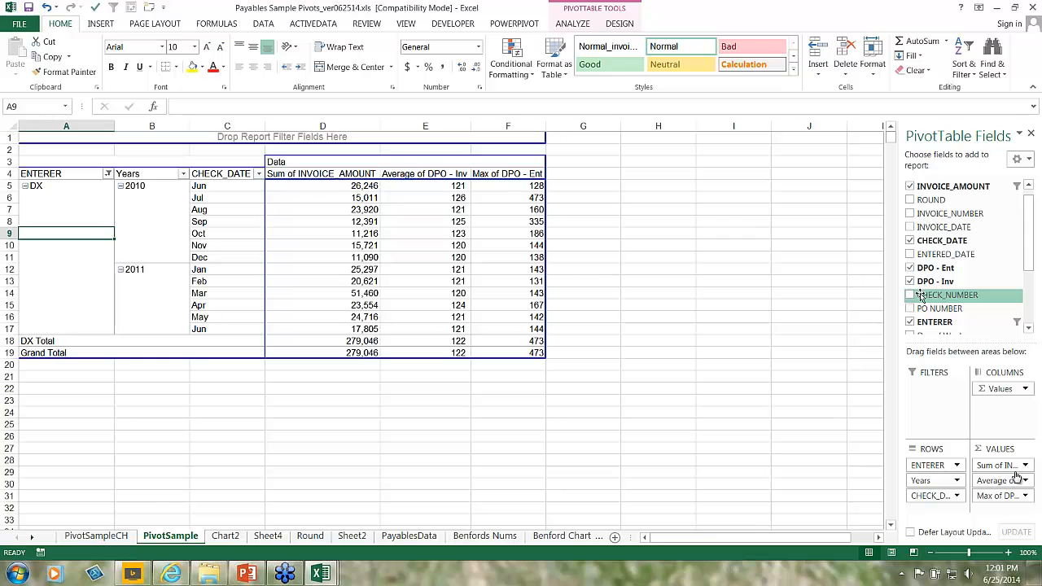
Step: Remove the DX restriction from the ENTERER row field so that all enterers are included
click(107, 174)
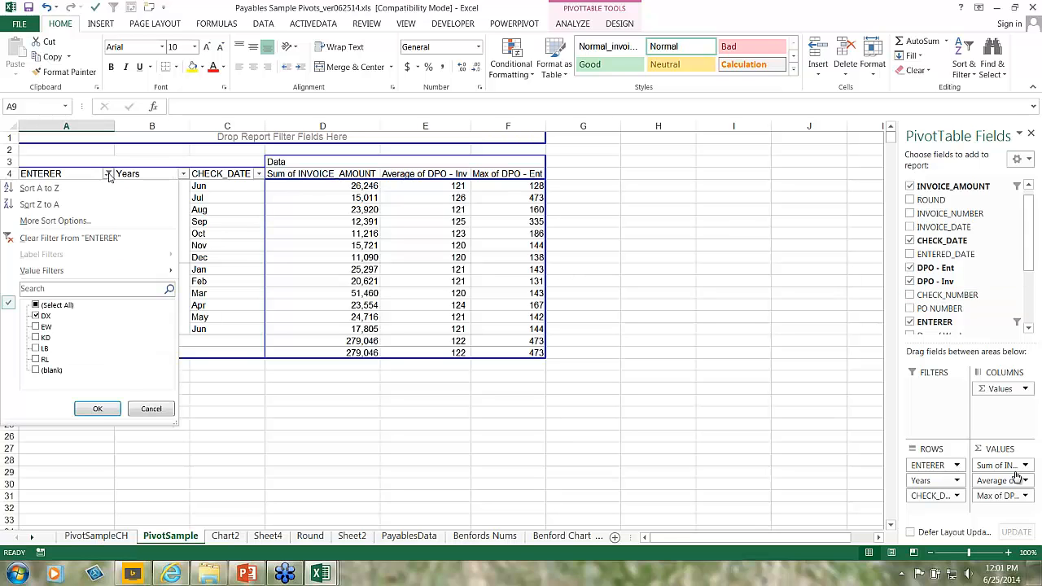
click(42, 307)
click(98, 408)
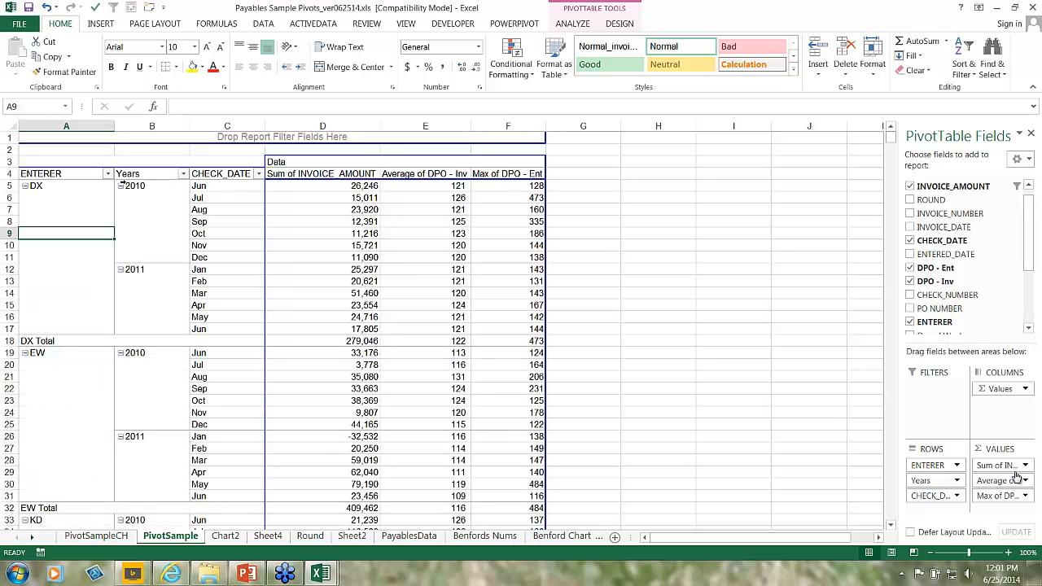
Step: Examine the PivotSampleCH chart for unusual monthly invoice amounts by enterer, year and check date
click(98, 537)
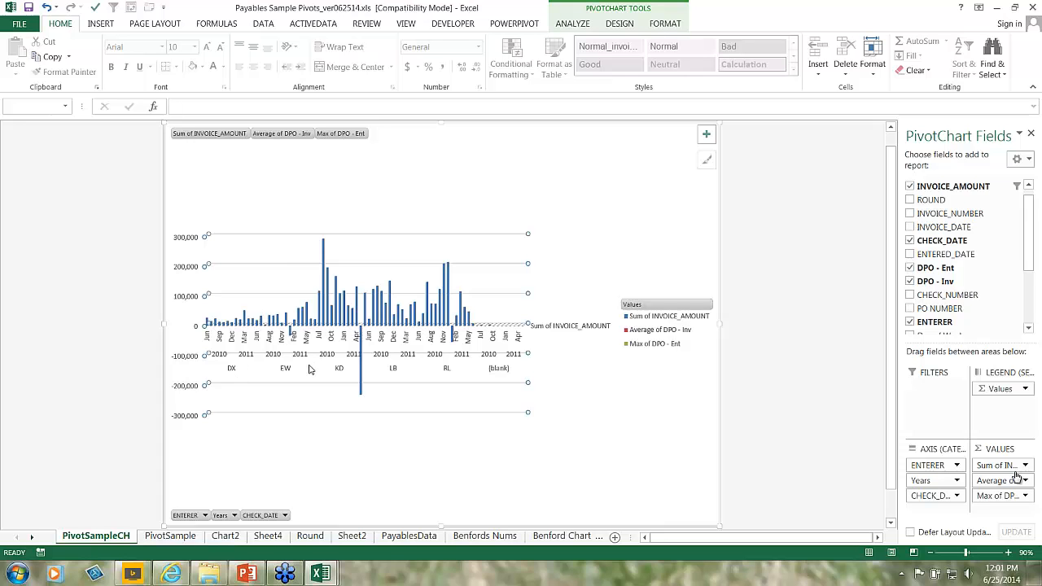
scroll(325, 391, up, 1)
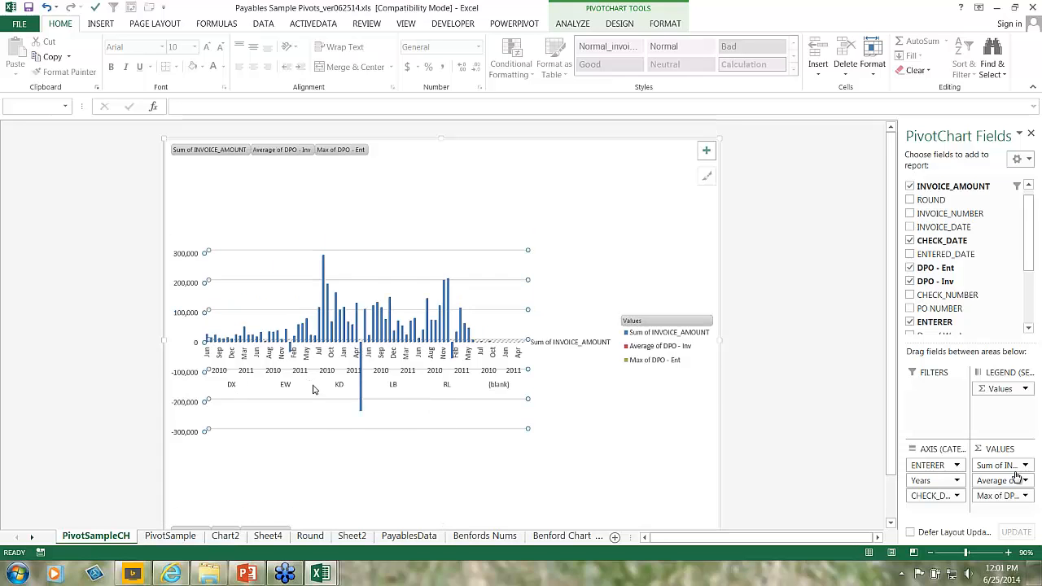
key(super)
key(super)
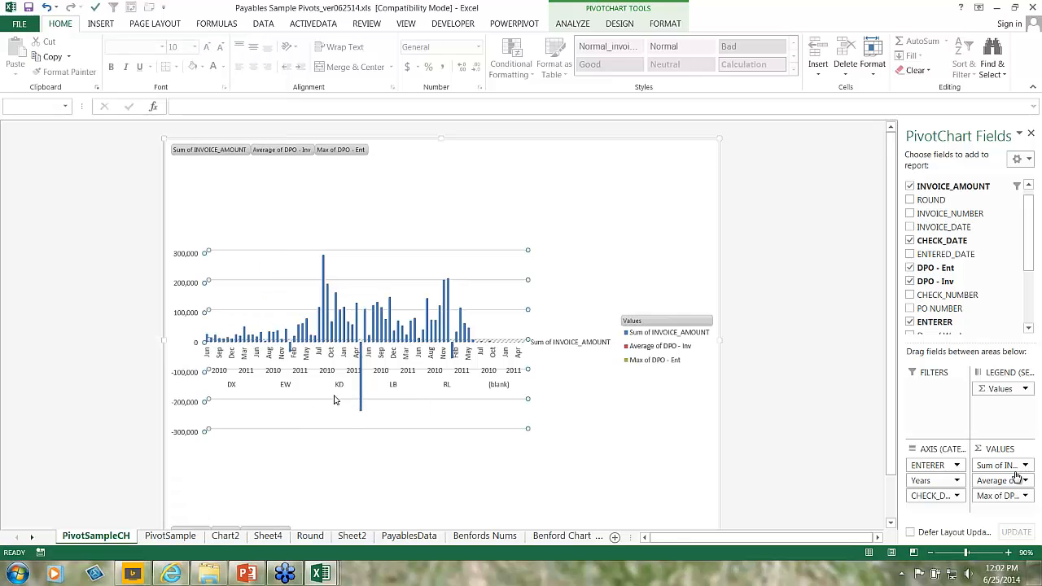
scroll(330, 399, up, 5)
scroll(334, 399, down, 2)
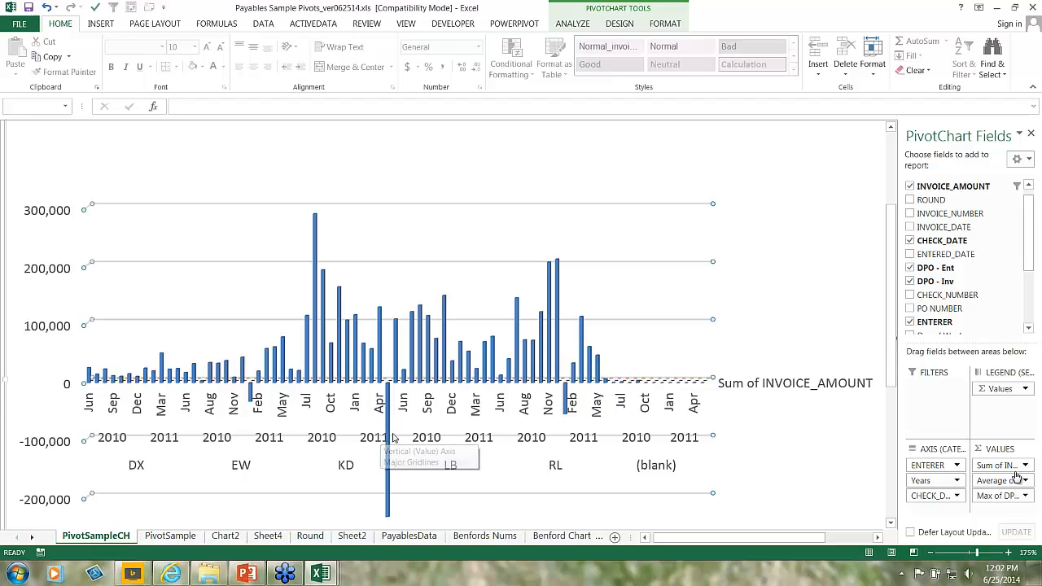
scroll(365, 435, down, 1)
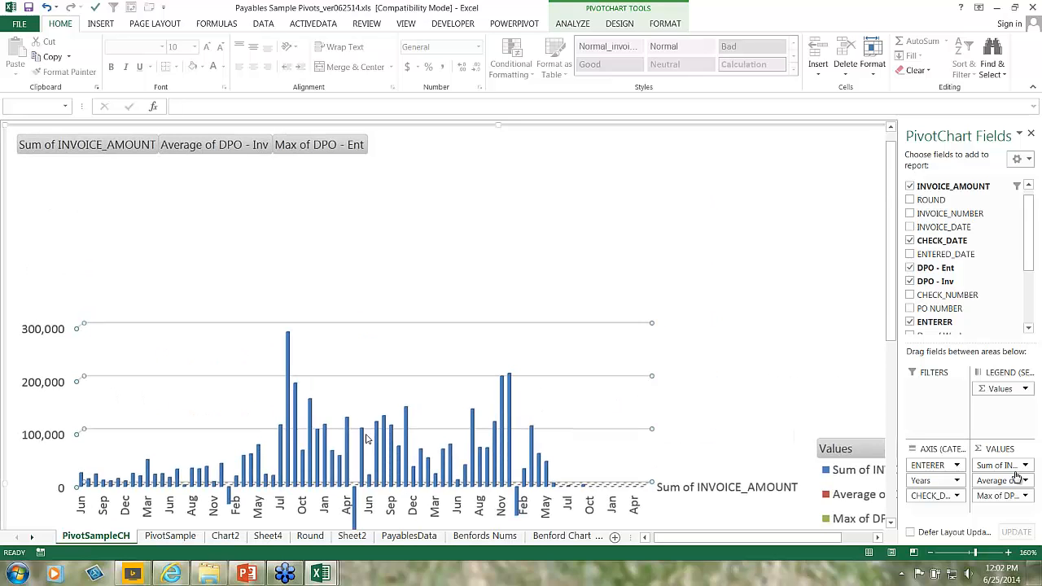
scroll(360, 401, down, 1)
scroll(356, 397, down, 1)
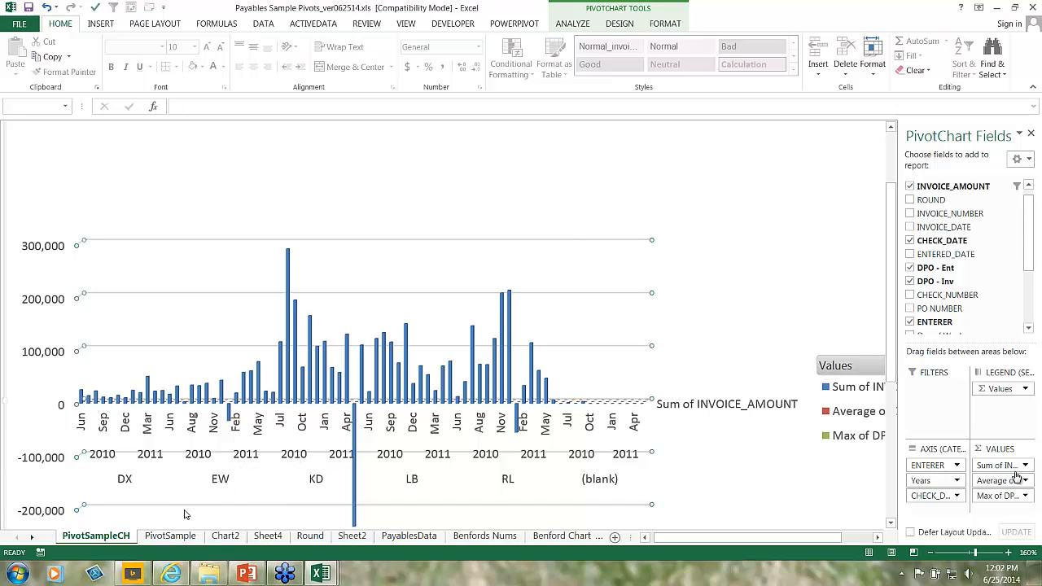
Step: Change the INVOICE_AMOUNT value field in the PivotSample pivot table to summarize by Count
click(269, 536)
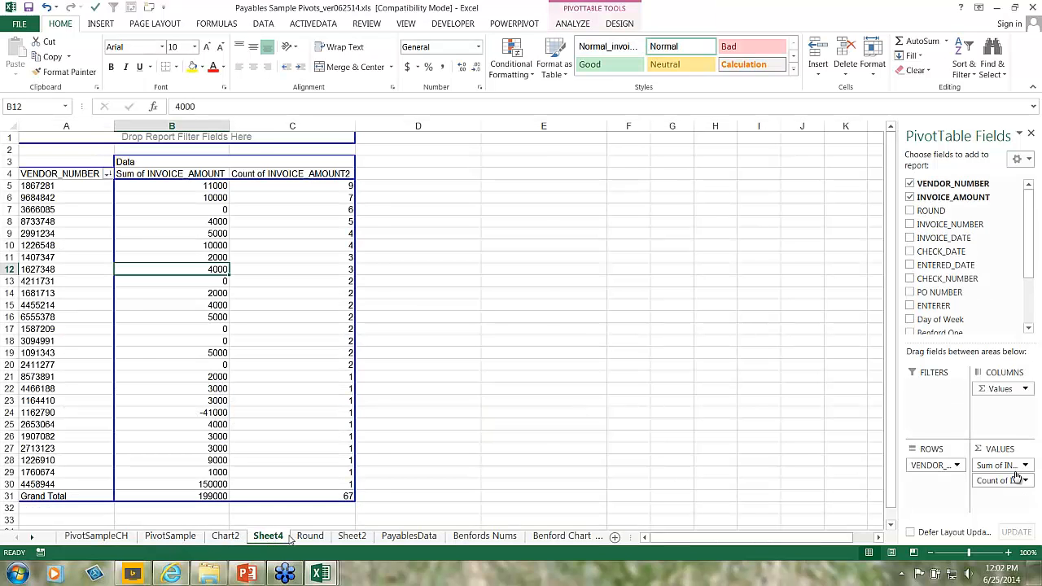
click(185, 539)
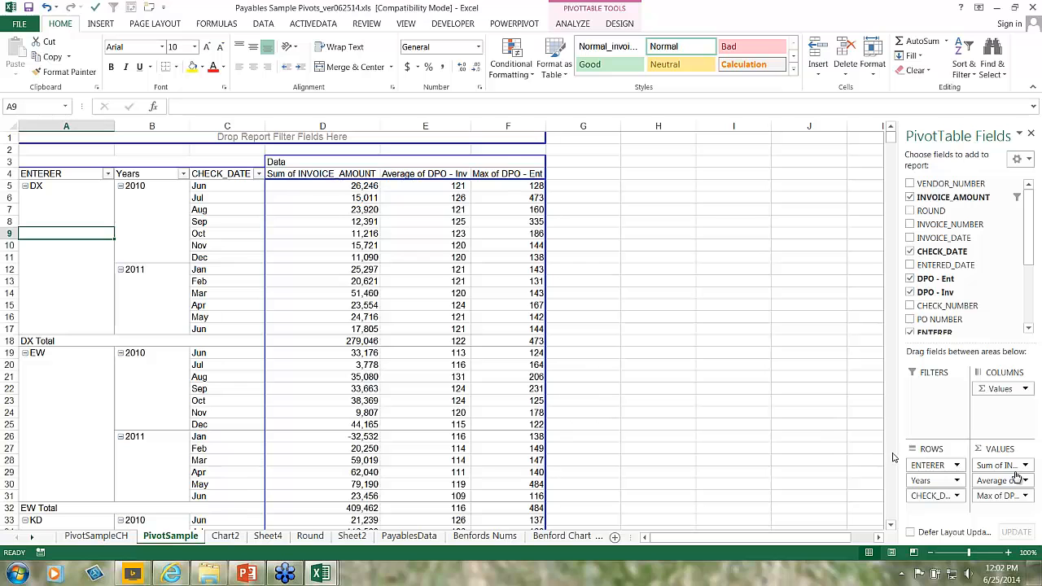
click(1025, 465)
click(961, 453)
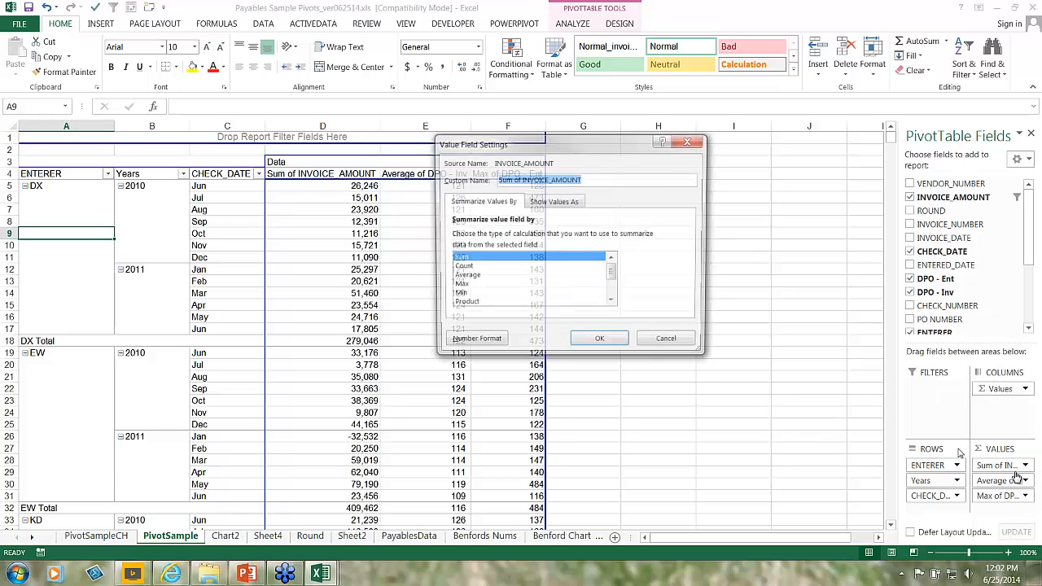
click(454, 268)
click(588, 340)
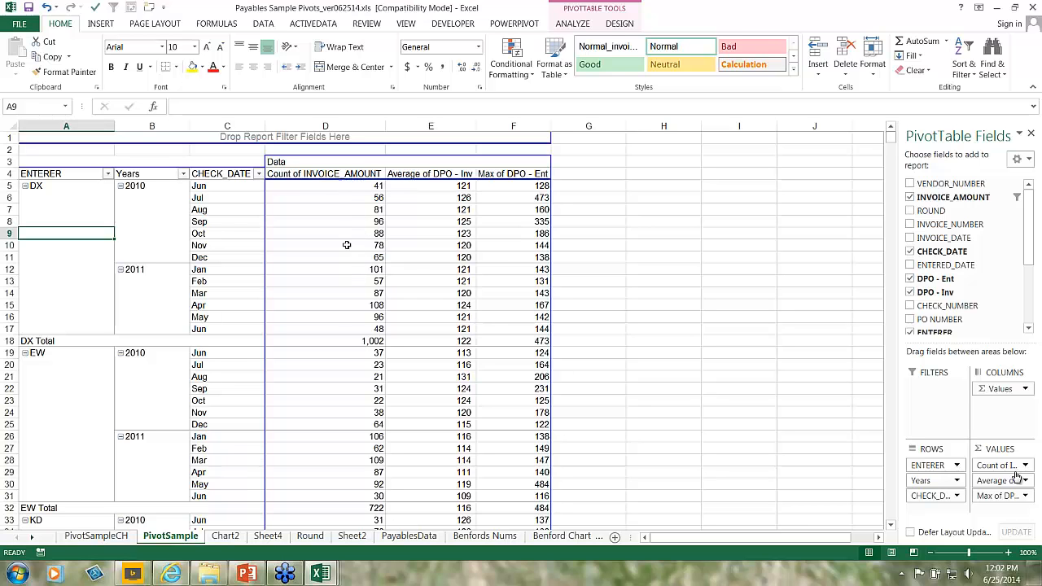
click(342, 174)
click(342, 173)
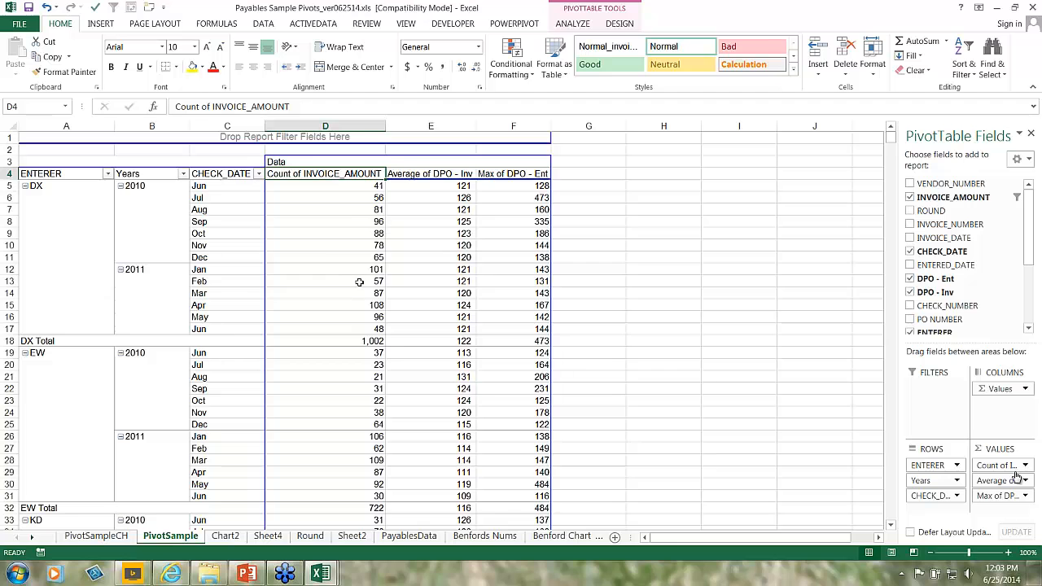
Step: Examine the monthly invoice counts for the (blank) enterer at the end of the pivot table
scroll(359, 282, down, 8)
scroll(359, 281, down, 9)
scroll(359, 281, down, 3)
drag(366, 341, 355, 474)
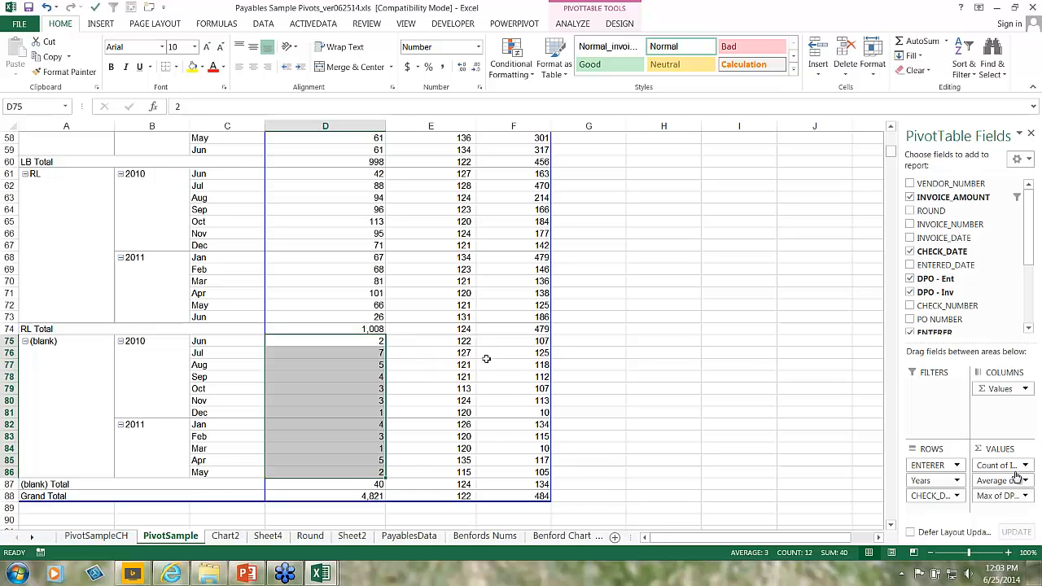
Step: Add INVOICE_AMOUNT to the values again as a Sum after the count, and review the sums for the (blank) enterer
drag(952, 197, 1015, 479)
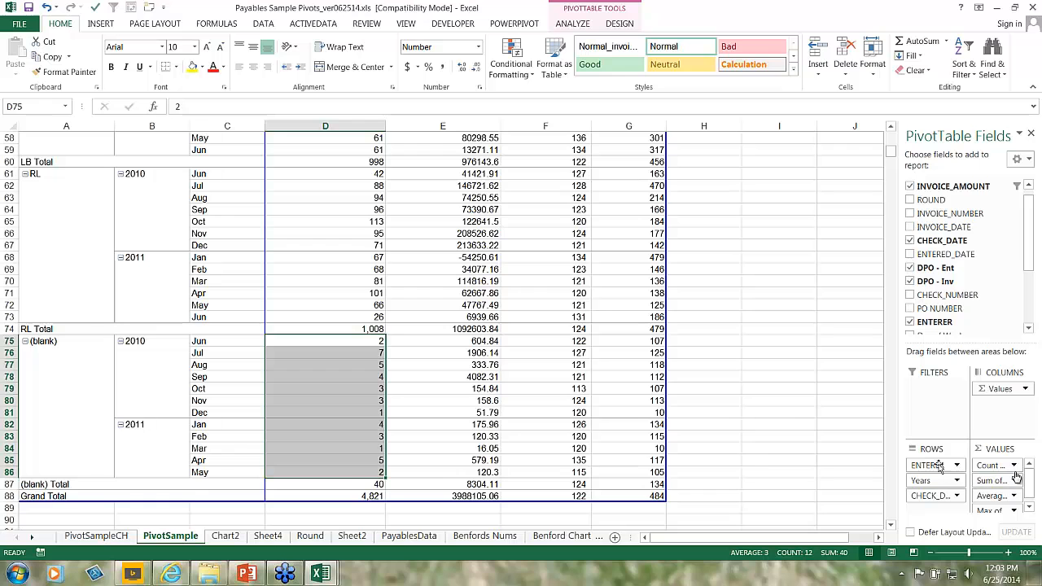
drag(480, 340, 472, 472)
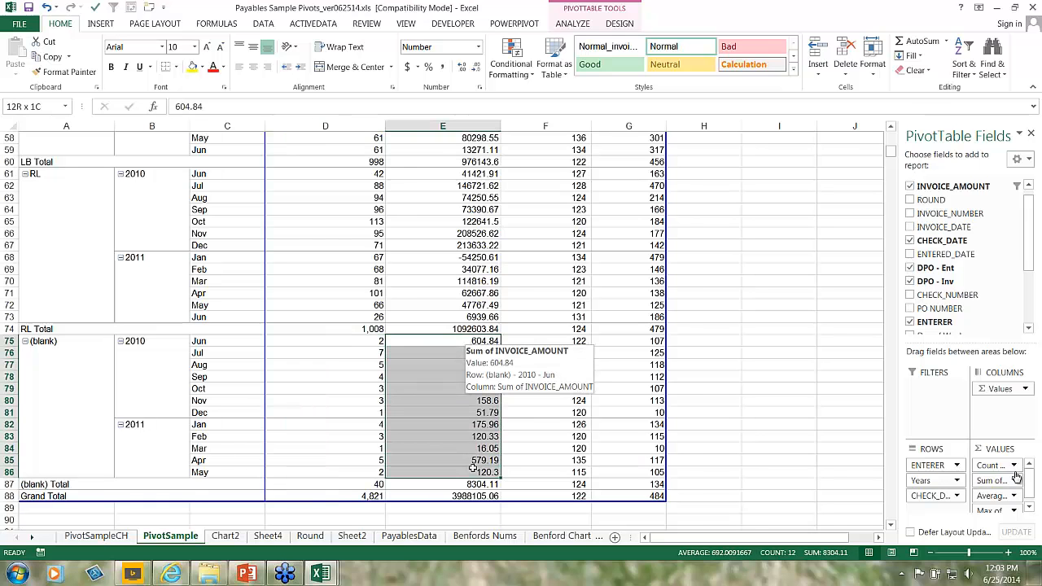
scroll(505, 335, up, 2)
scroll(505, 336, up, 17)
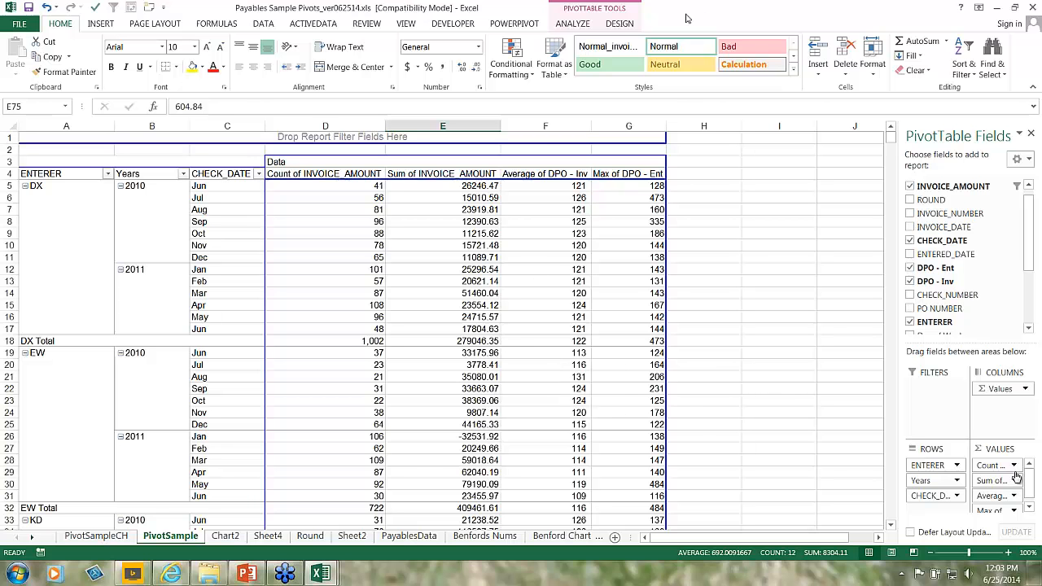
Step: Switch to the 20140625EXCEL_Pivot.pptx presentation in PowerPoint and select the Scatter Graph slide
key(alt+Tab)
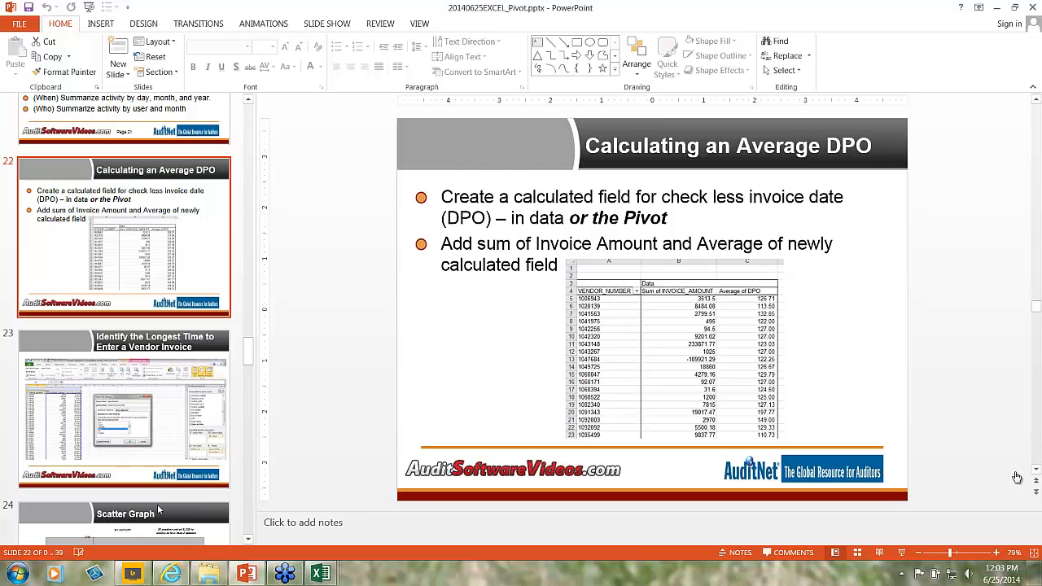
click(230, 506)
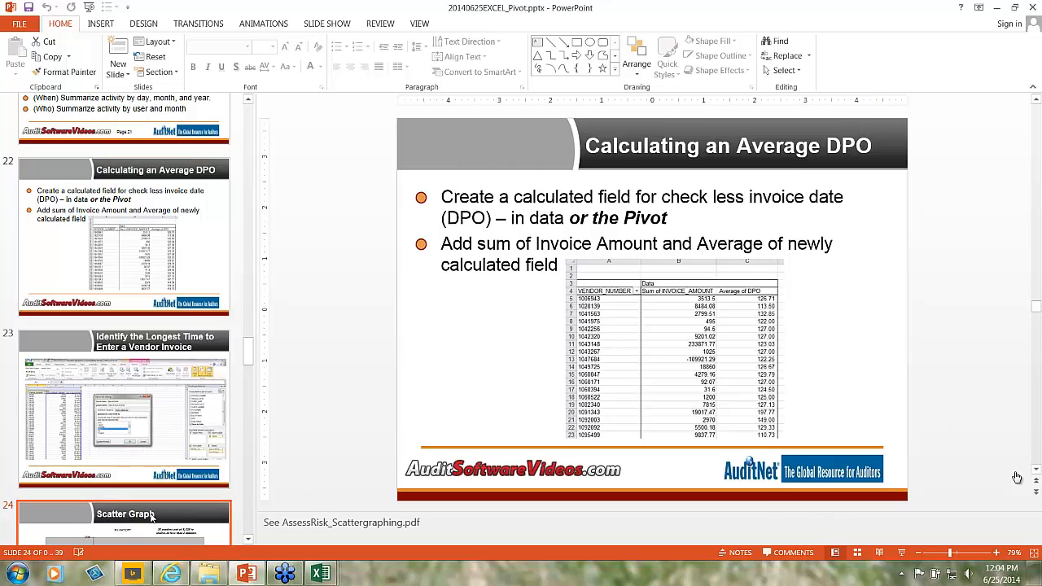
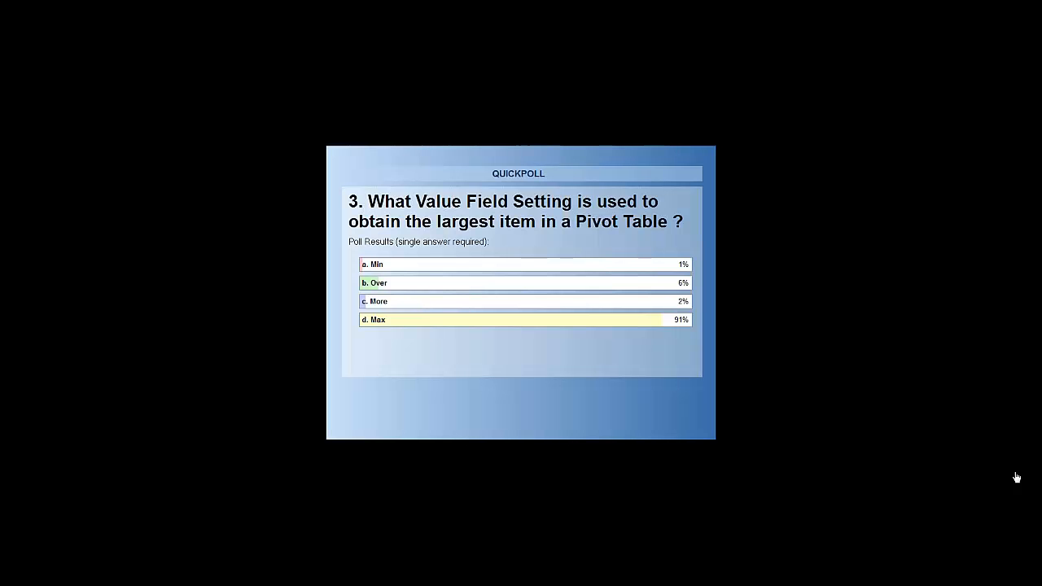
Step: Switch to the Payables Sample Pivots workbook in Excel and examine the strata lookup table beside the payables data
key(alt+Tab)
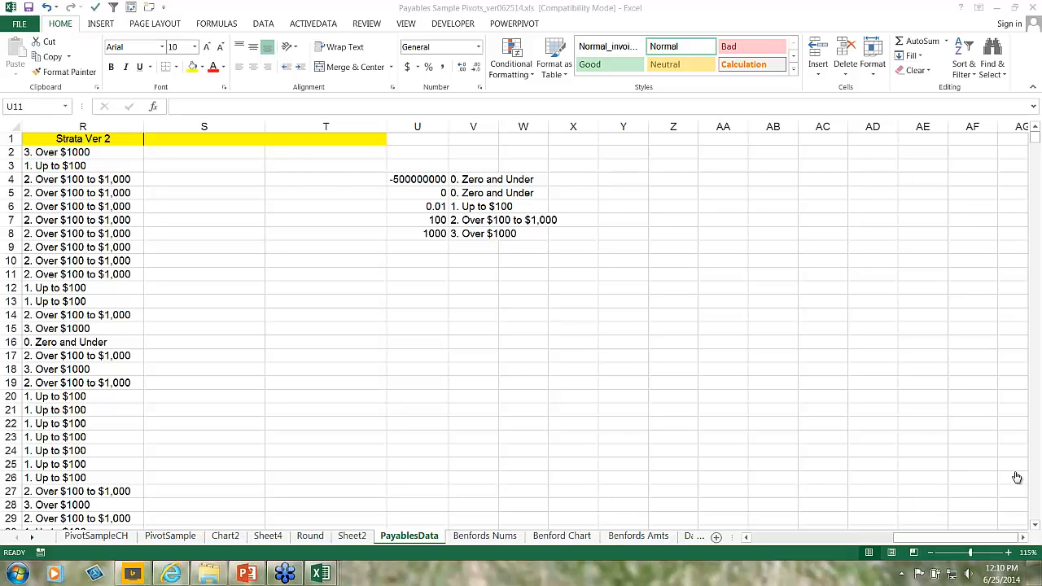
click(428, 279)
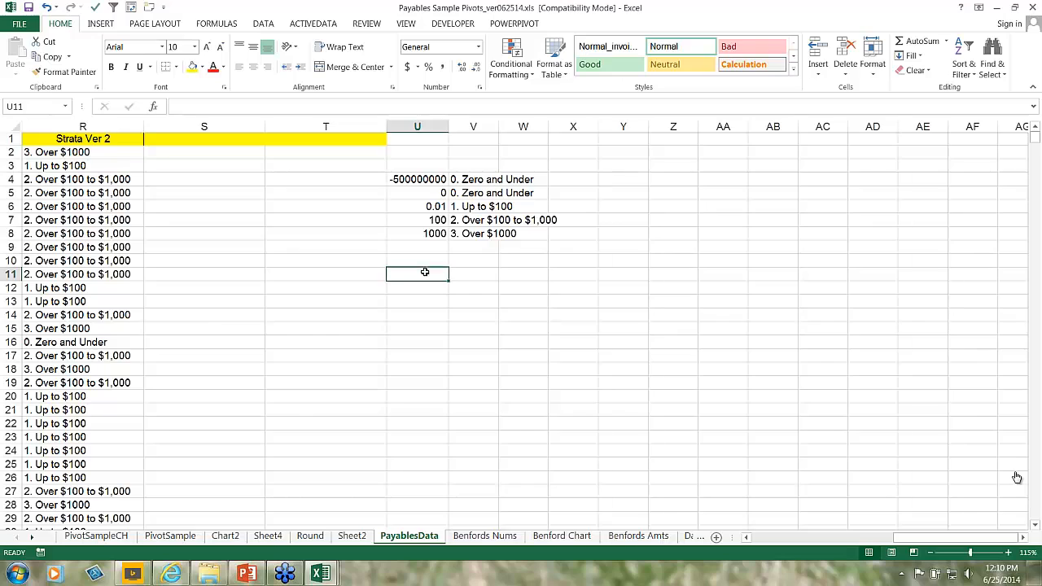
ctrl+scroll(431, 277, up, 6)
ctrl+scroll(434, 276, down, 5)
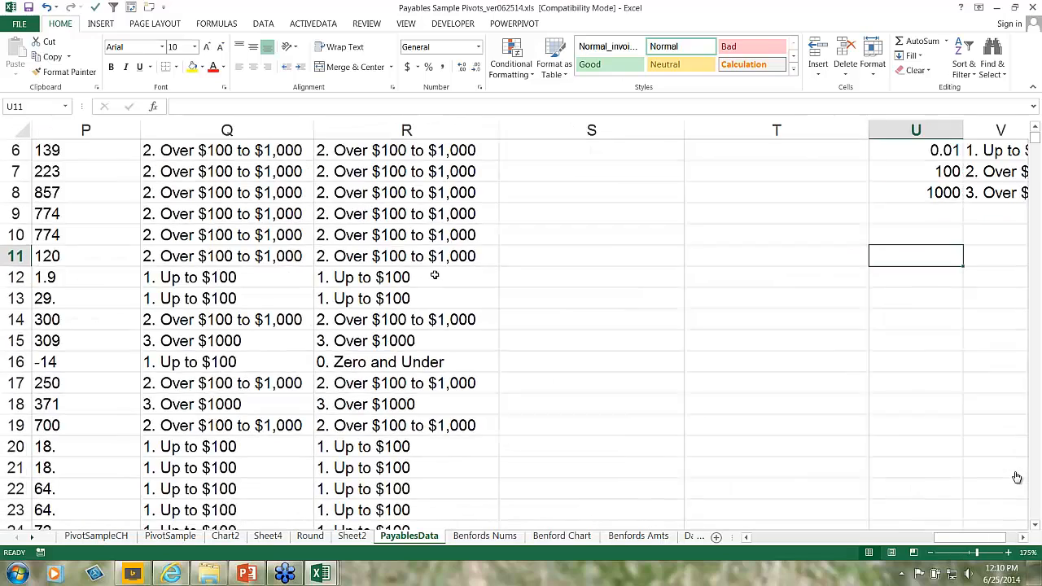
click(758, 212)
key(Right)
key(Right)
key(Right)
key(Right)
key(Right)
key(Right)
key(Right)
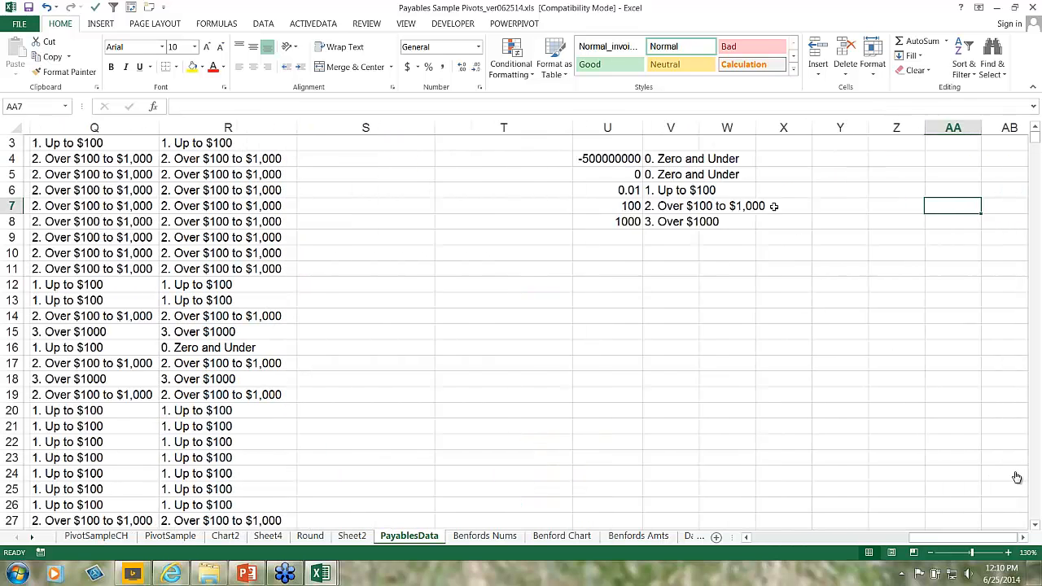
Step: Enter 1000 in cell U11, below the existing strata lookup table
key(Left)
key(Left)
key(Left)
key(Left)
key(Left)
key(Left)
key(Down)
key(Down)
key(Down)
key(Down)
key(Down)
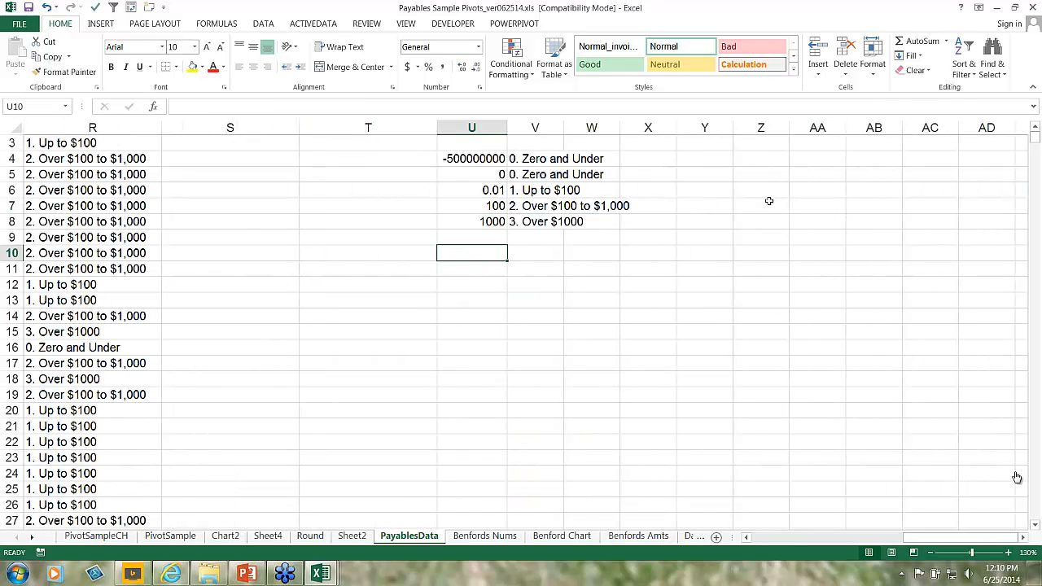
key(Up)
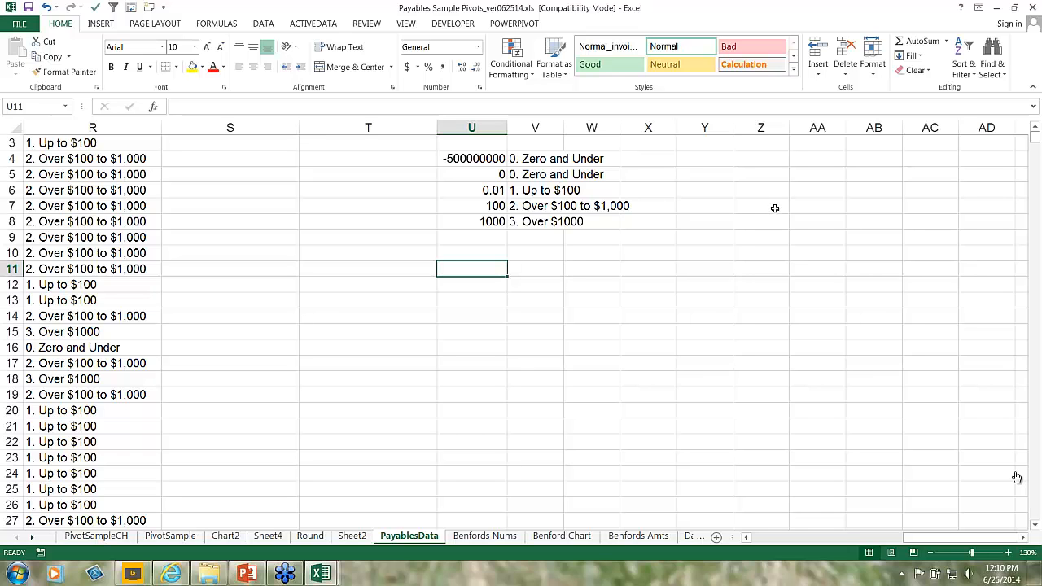
text(10000)
key(BackSpace)
key(Return)
text(')
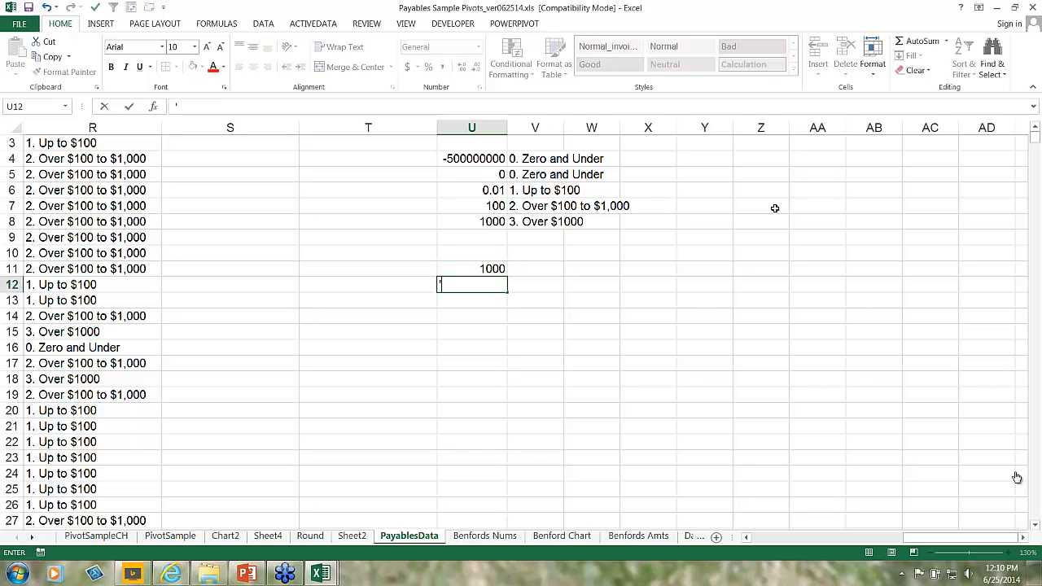
text(000010000)
key(Return)
key(Up)
key(Delete)
key(Up)
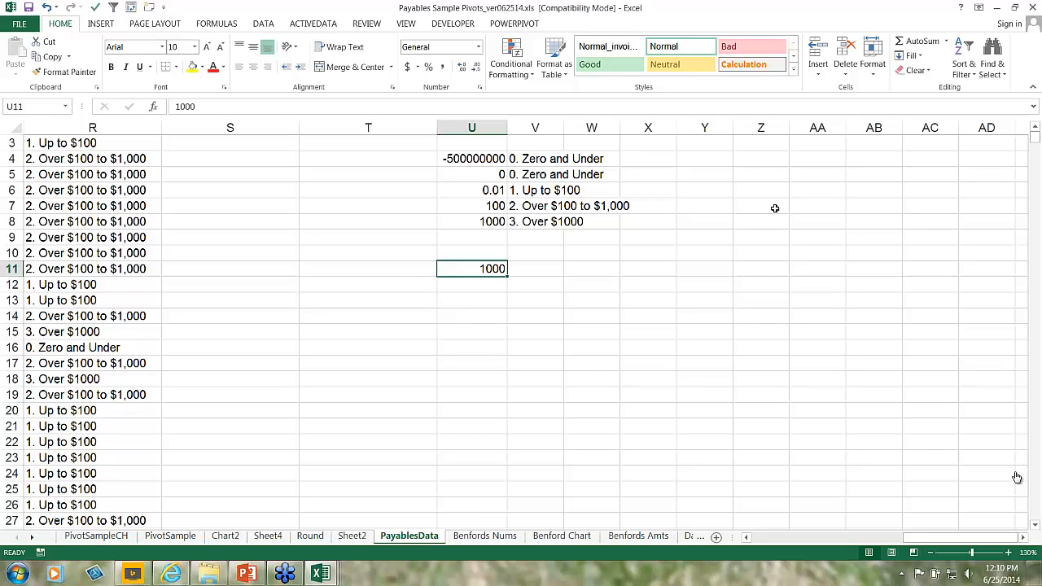
Step: Enter 0 in cell U10, directly above the 1000 threshold
key(Right)
key(Left)
key(Right)
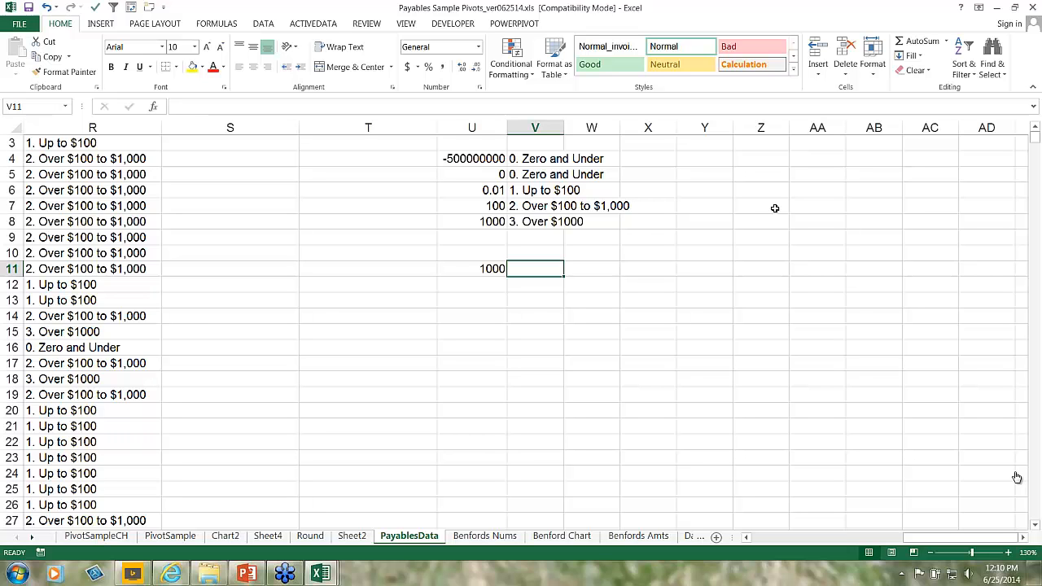
key(Up)
key(Left)
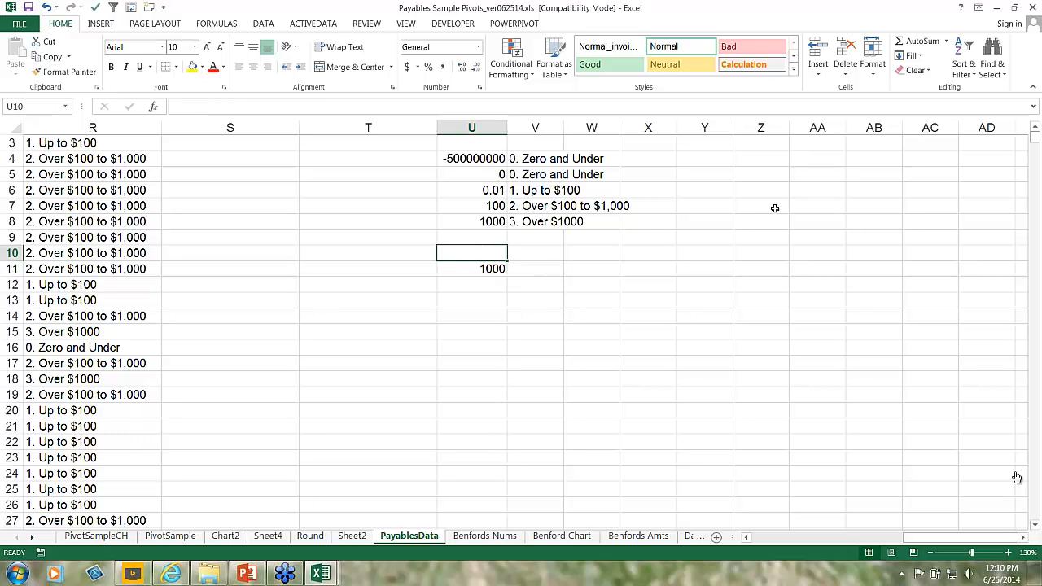
text(0)
key(Tab)
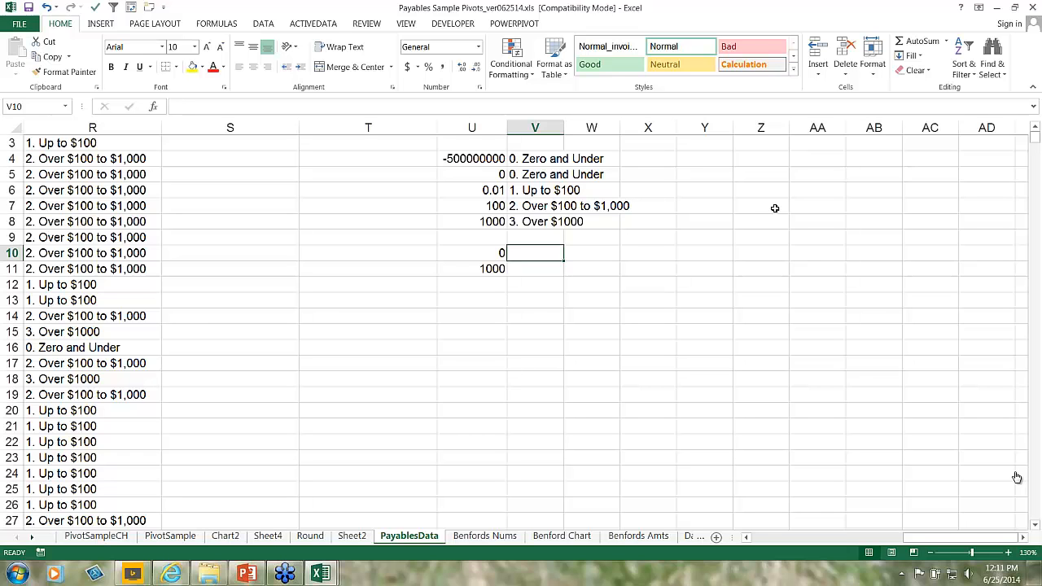
Step: Label the 0 threshold "Up to 1000" in V10 and the 1000 threshold "Up to 2000" in V11
text(Up to)
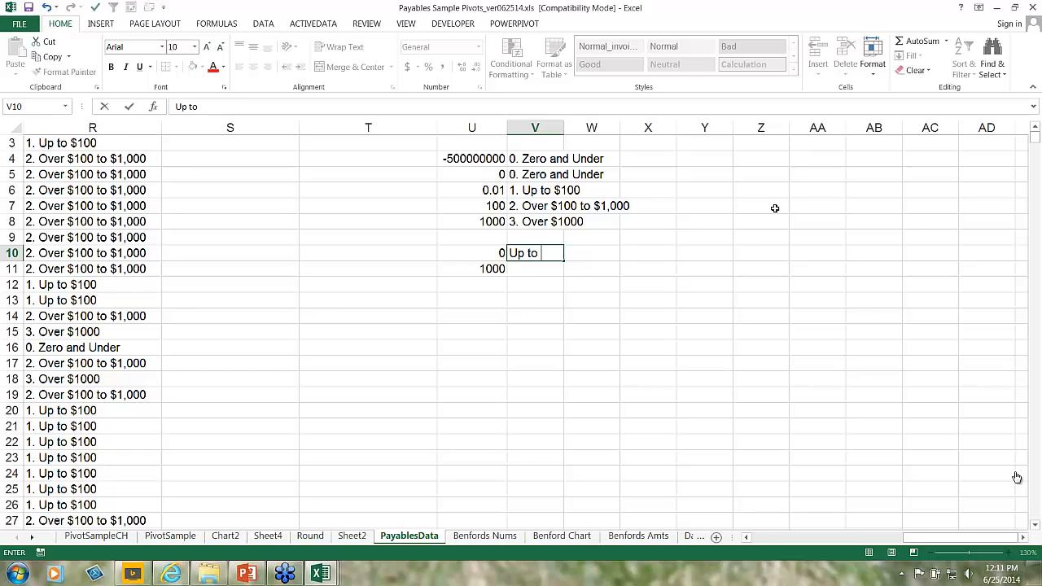
text( 1000)
key(Return)
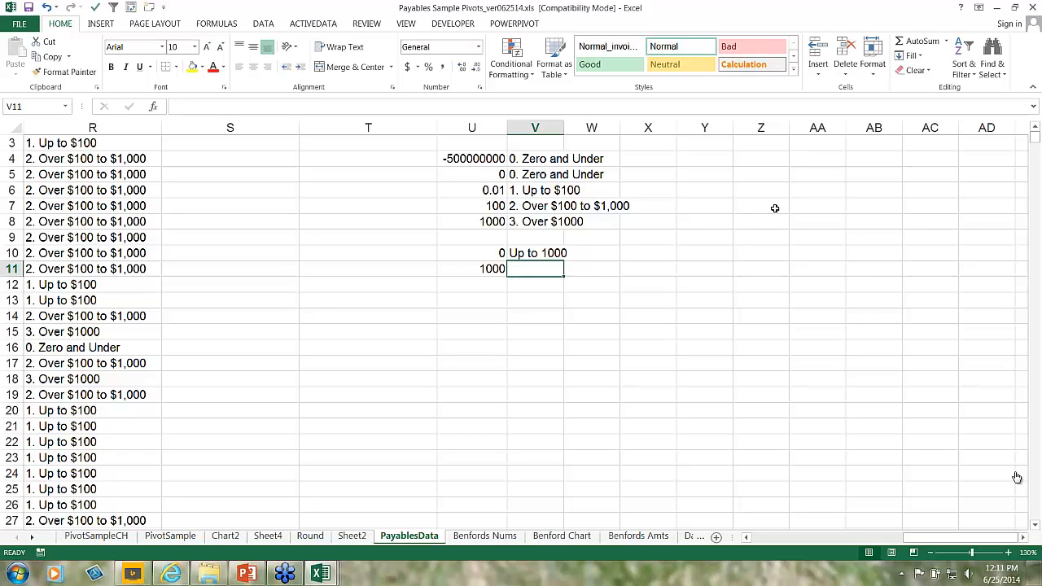
key(Left)
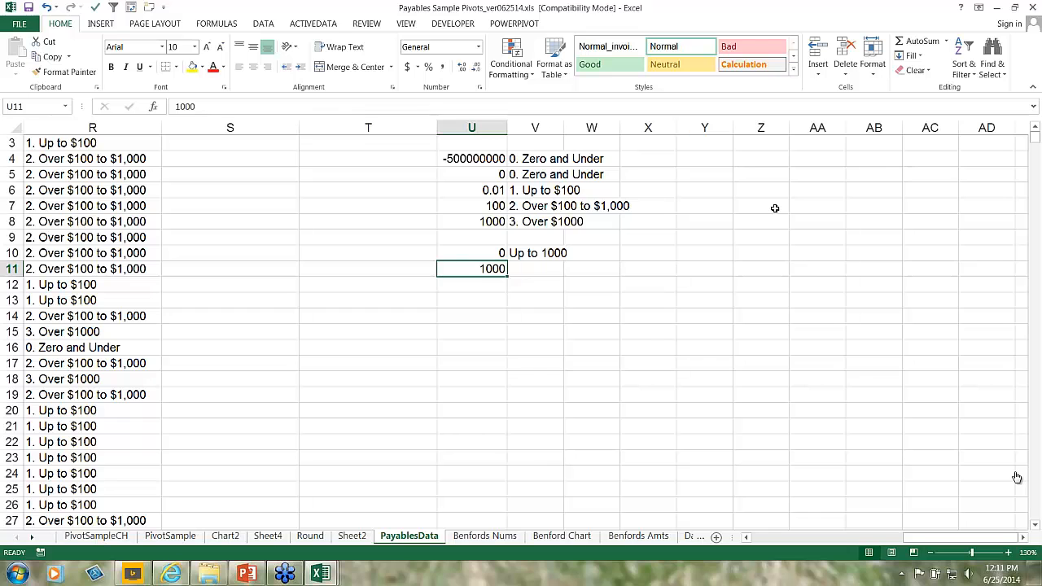
key(Right)
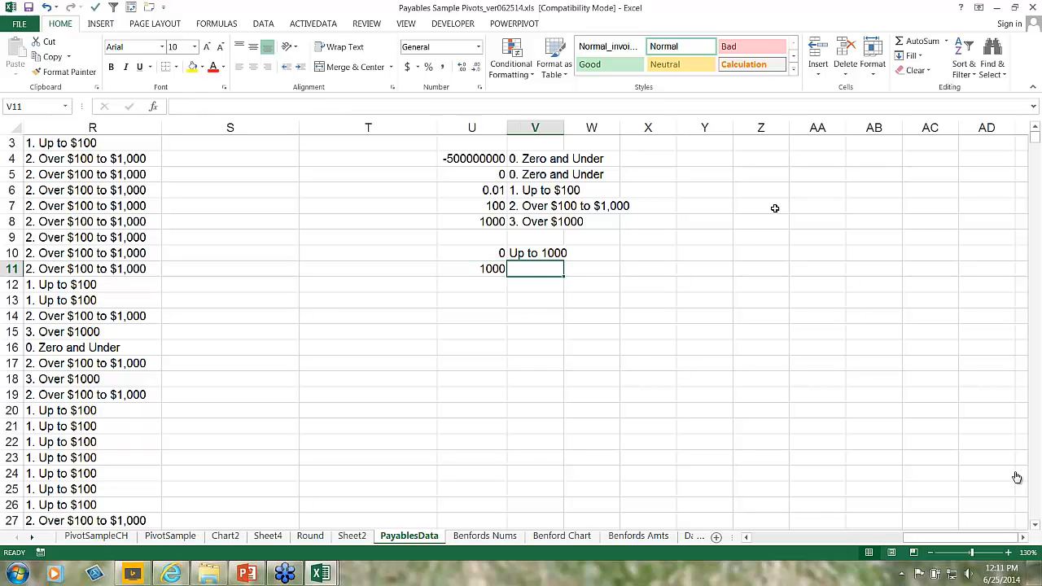
text(Up to 200)
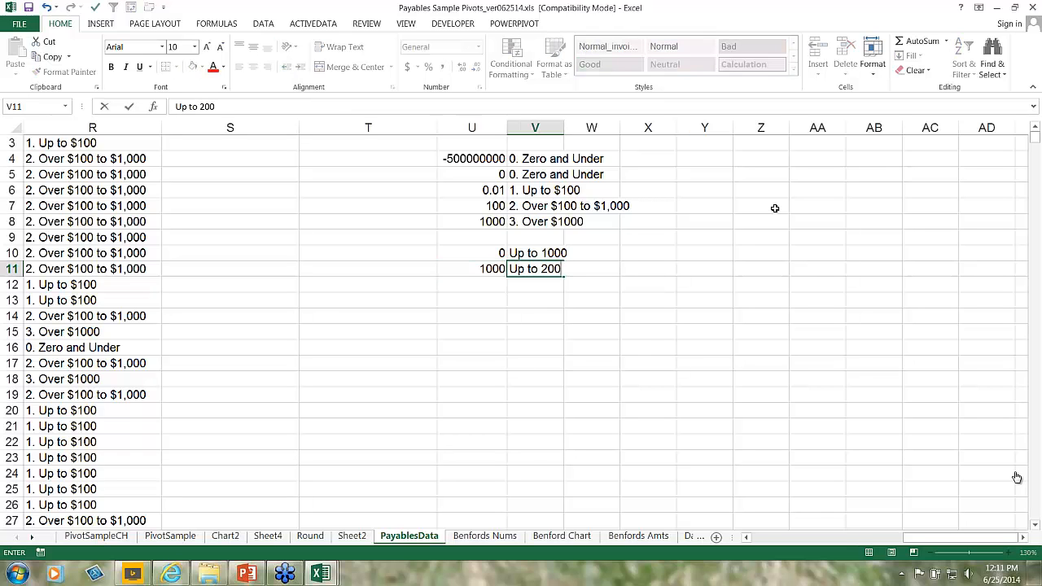
key(Return)
key(Up)
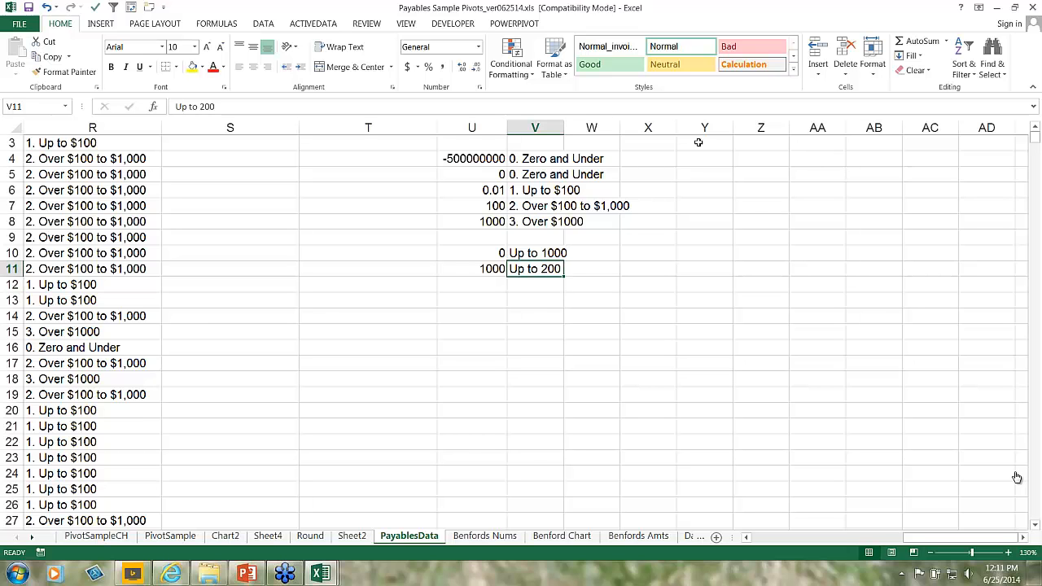
click(221, 109)
text(0)
key(Return)
key(Up)
key(Up)
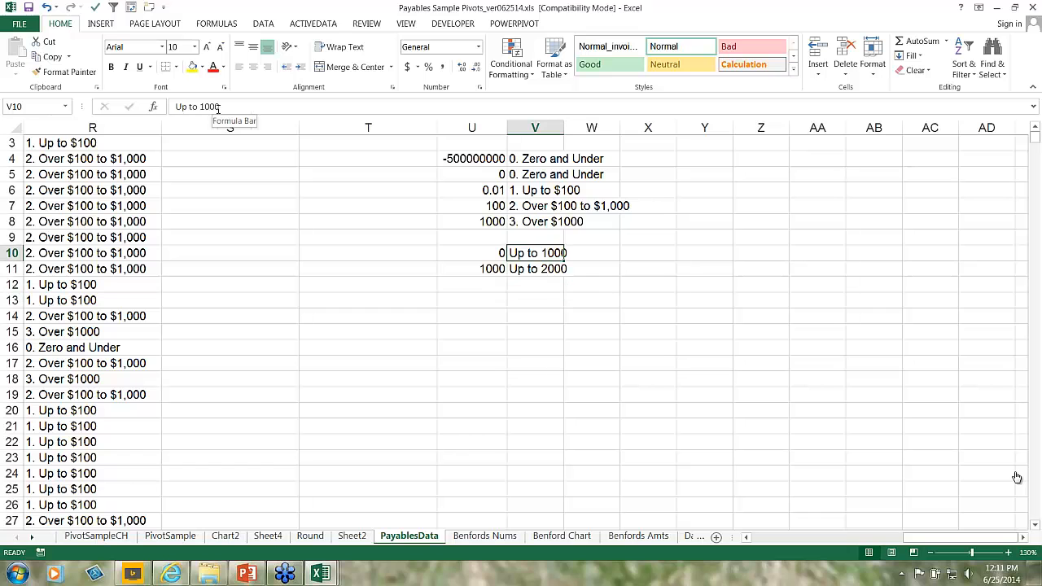
Step: Enter A in cell W10 and B in cell W11, beside the range labels
key(Right)
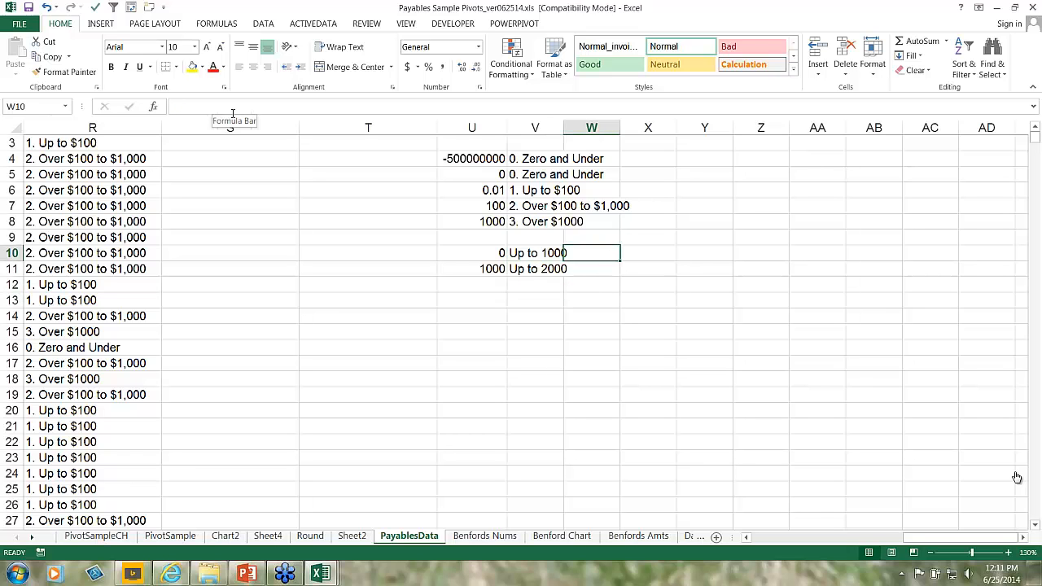
text(A)
key(Return)
text(B)
key(Return)
Step: Add a third threshold of 2000 in U12 with the code C in W12
key(Left)
key(Left)
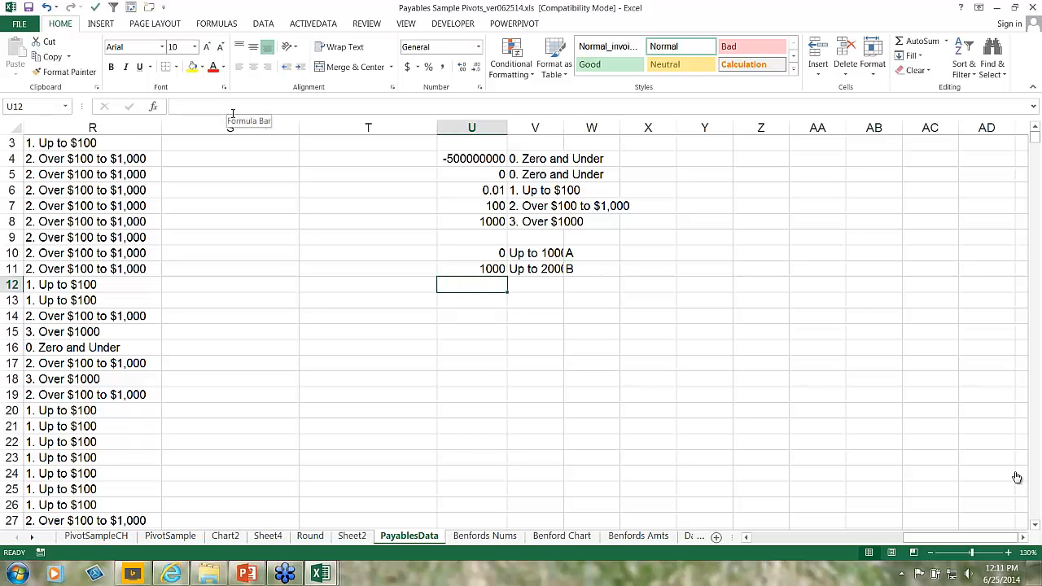
text(2000)
key(Right)
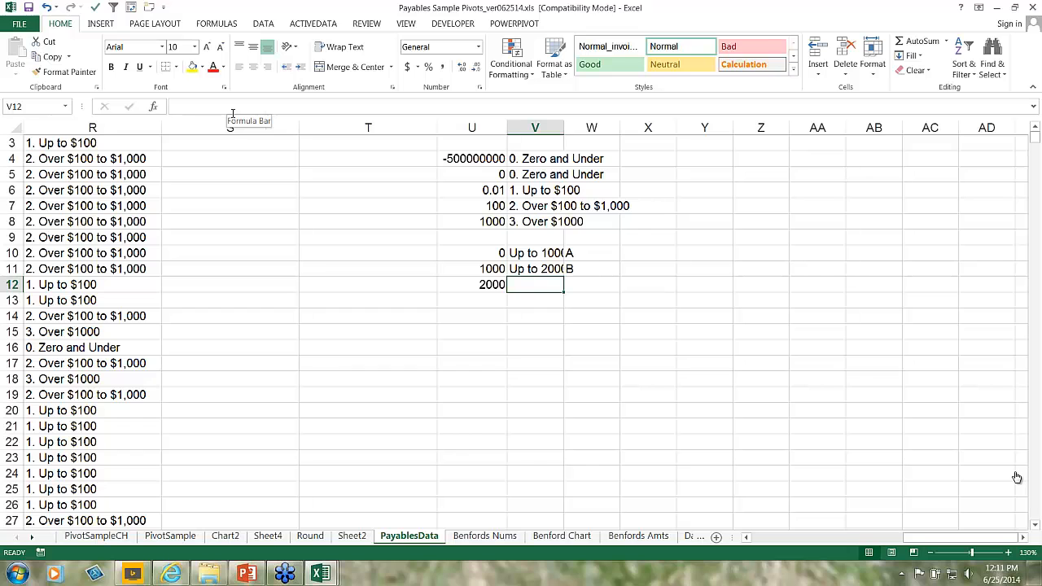
key(Right)
text(C)
key(Left)
key(Up)
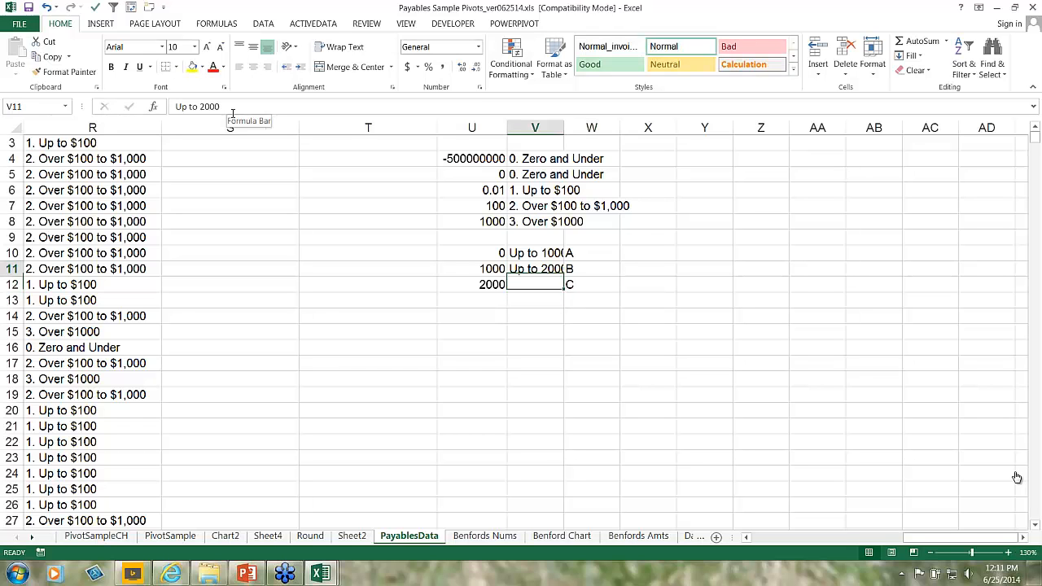
Step: Review the 0 and 1000 rows of the small lookup table in U10:W12
key(Up)
key(Left)
key(shift+Right)
key(shift+Right)
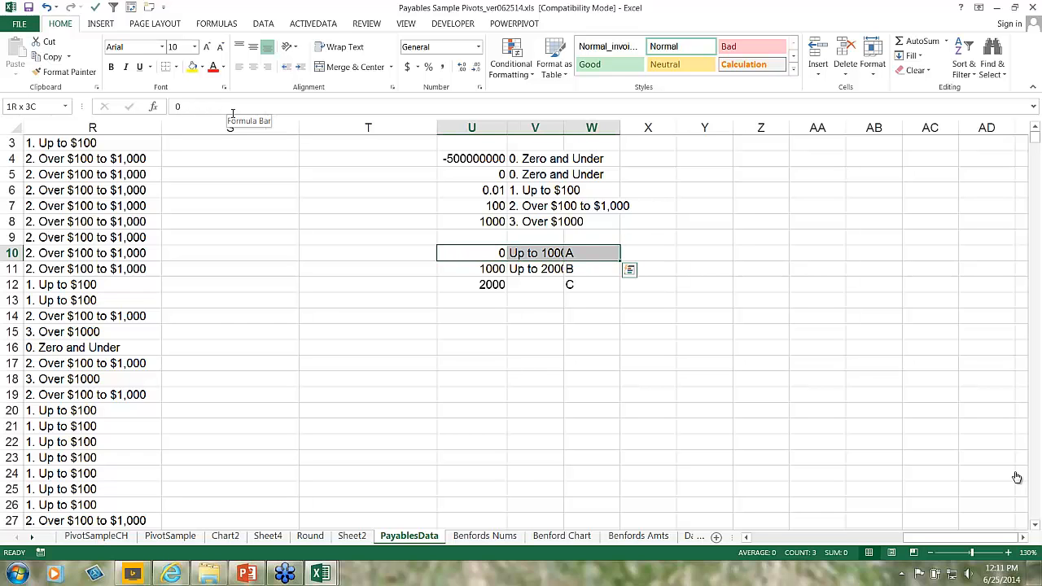
key(shift+Down)
key(Down)
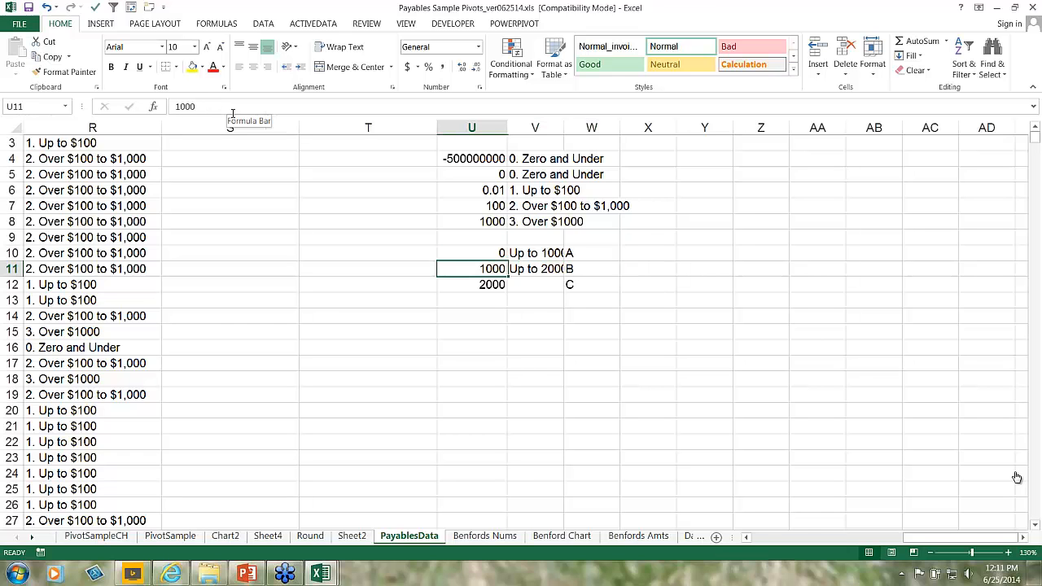
key(Right)
key(Up)
key(Down)
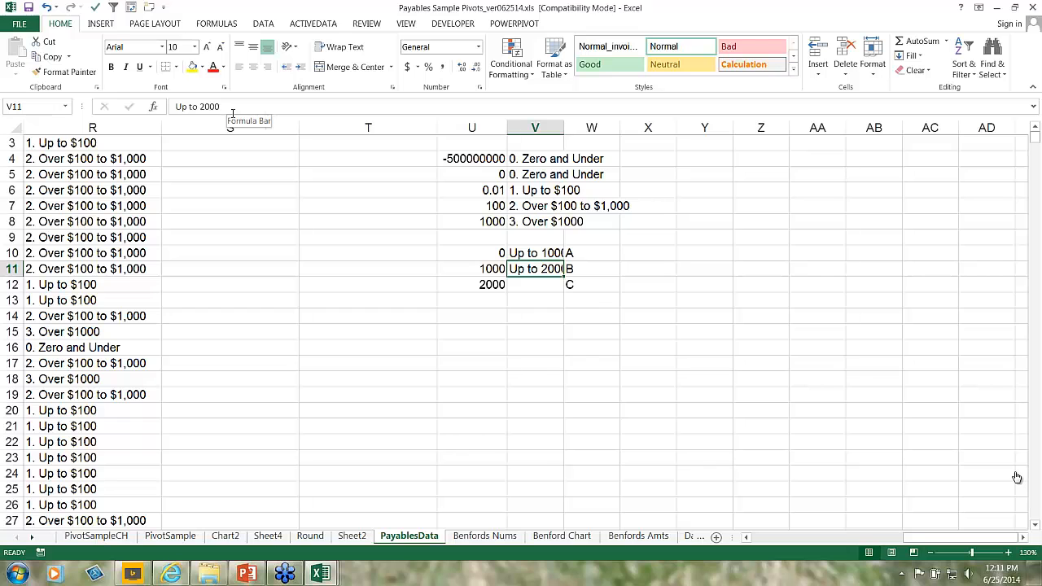
Step: Copy the codes A, B and C from W10:W12 over the labels in V10:V12
key(Up)
key(Right)
key(shift+Down)
key(shift+Down)
key(ctrl+c)
key(Left)
key(Return)
key(Down)
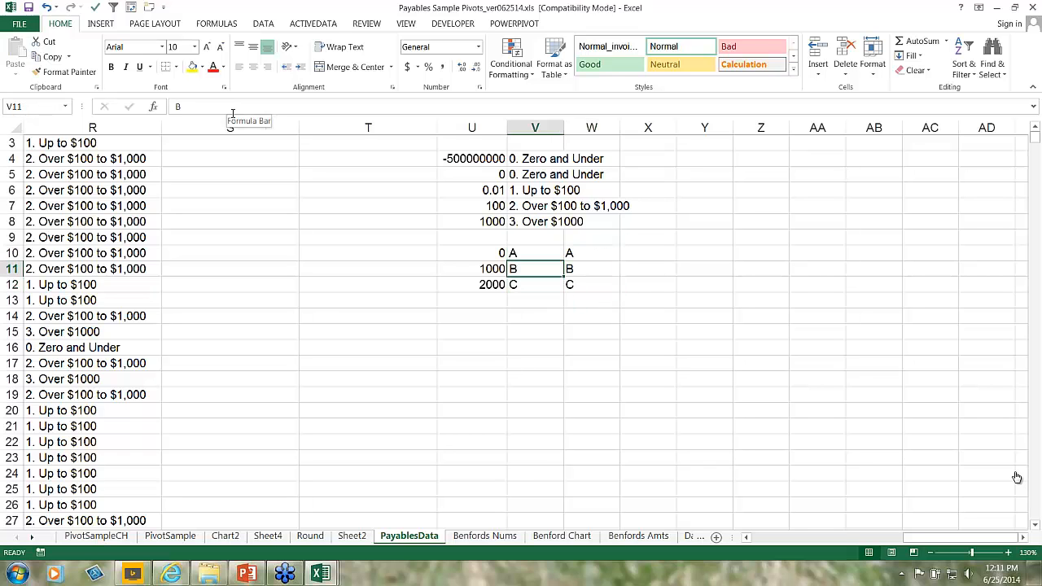
Step: Clear the duplicate letter codes from W10:W12
key(Right)
key(Up)
key(shift+Down)
key(shift+Down)
key(Delete)
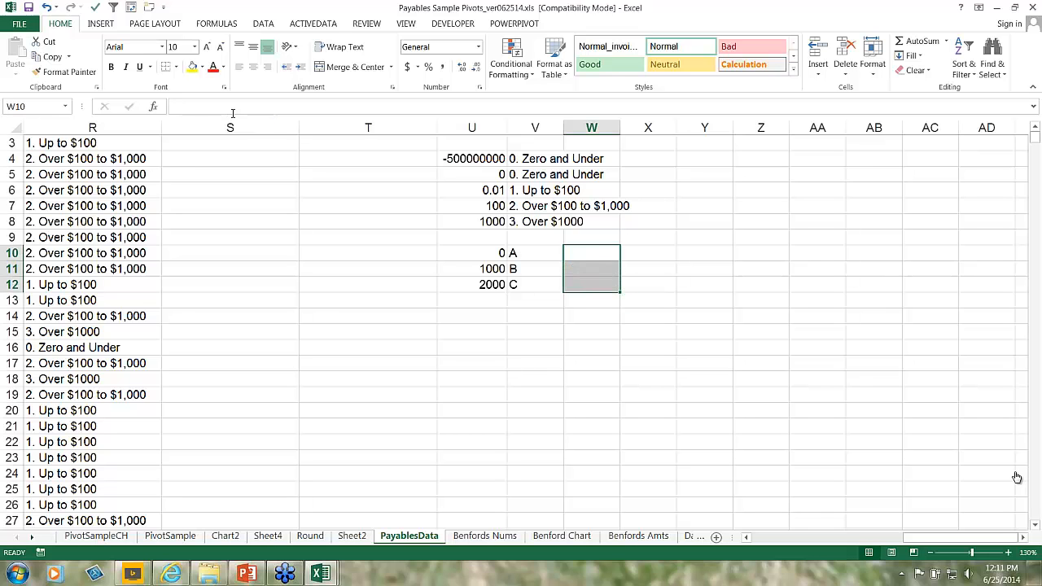
Step: Clear the small lookup table in U10:V12 and undo the deletion
key(Left)
key(Left)
key(shift+Right)
key(shift+Down)
key(shift+Down)
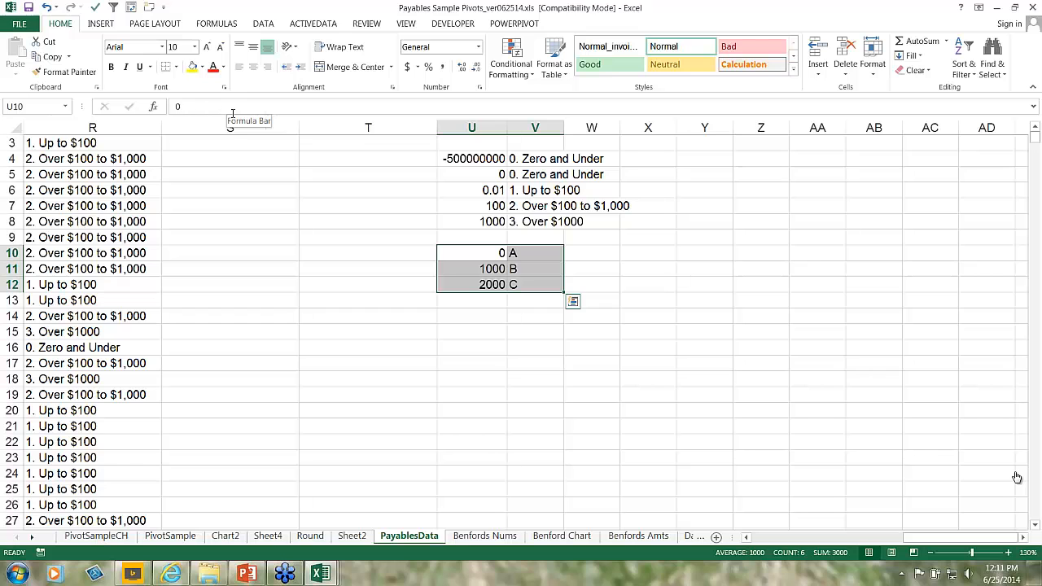
key(Delete)
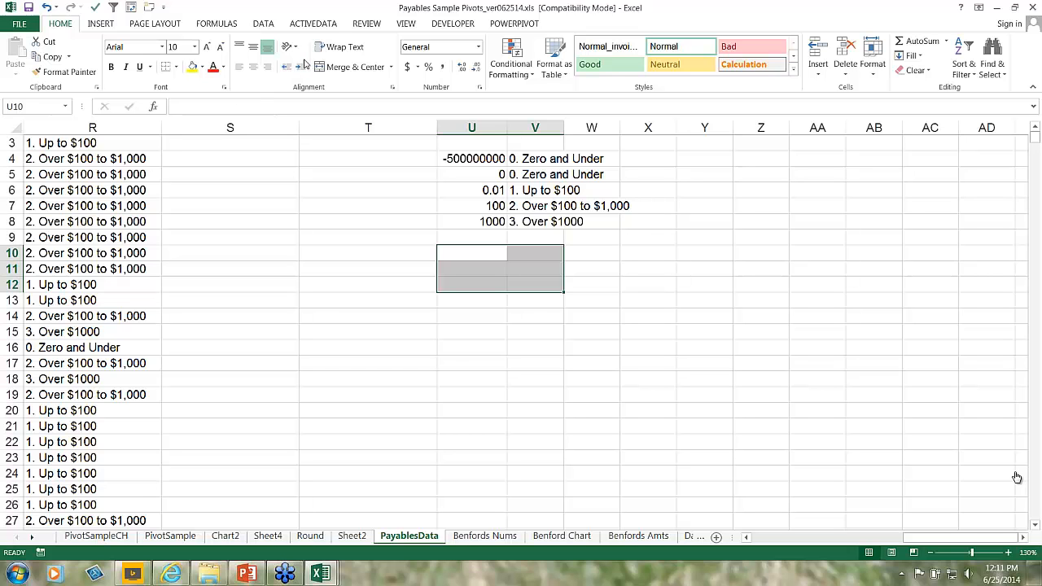
key(ctrl+z)
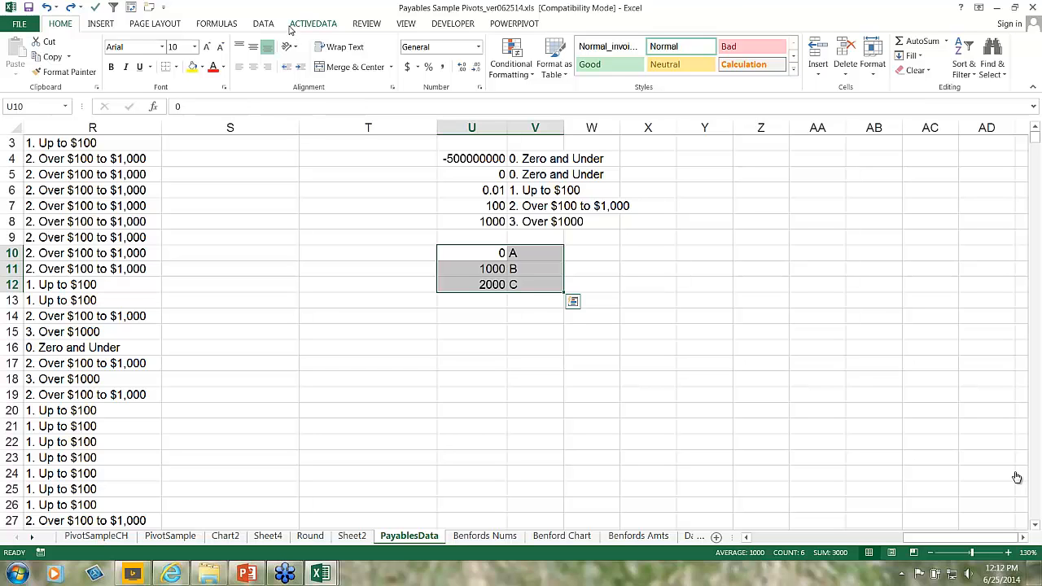
Step: Go back to the first columns of PayablesData and inspect the INVOICE_DATE column and its first date in E2
click(323, 249)
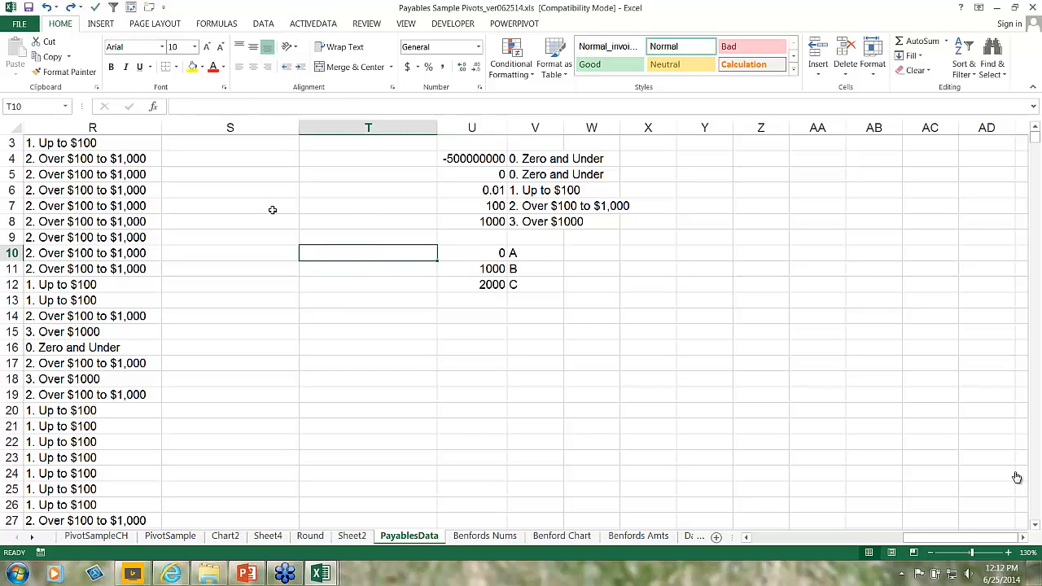
key(Left)
key(Left)
key(Left)
key(Left)
key(Left)
key(Left)
key(Left)
key(Left)
key(Left)
key(Left)
key(Left)
key(Left)
key(Left)
key(Left)
key(Left)
key(Left)
key(Left)
key(Left)
key(Left)
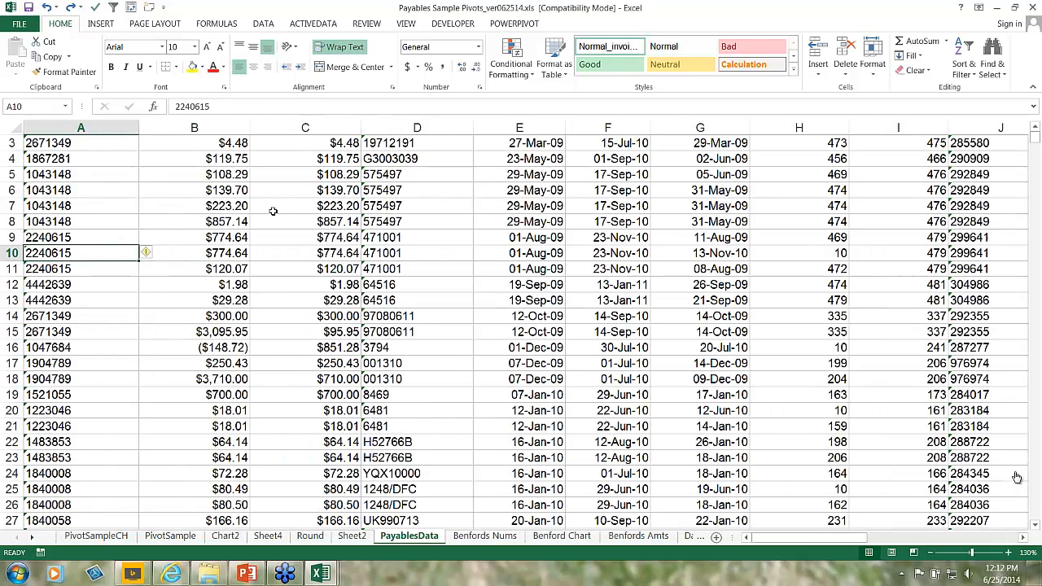
scroll(289, 215, up, 1)
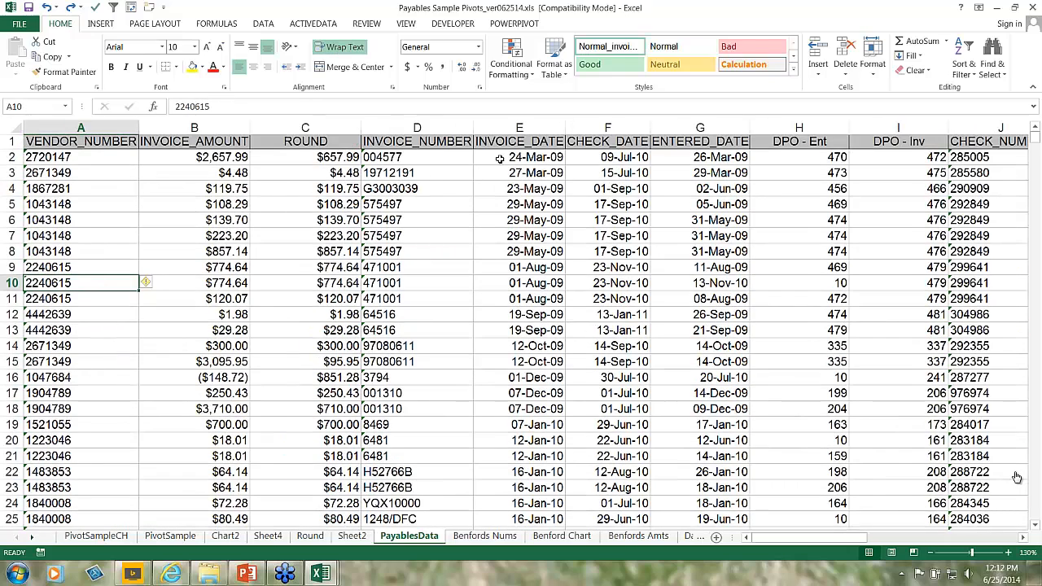
click(506, 157)
click(505, 127)
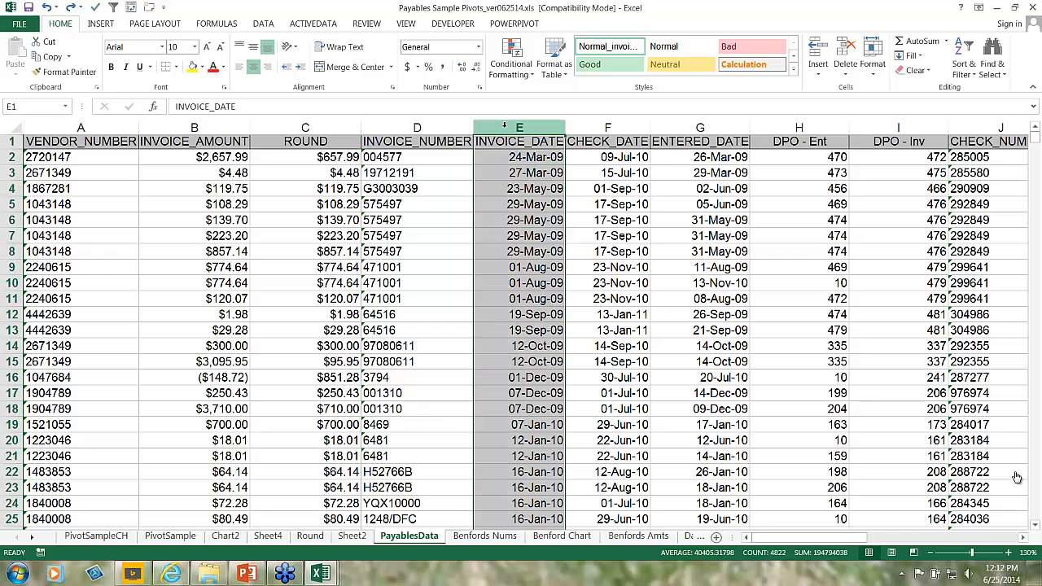
click(523, 157)
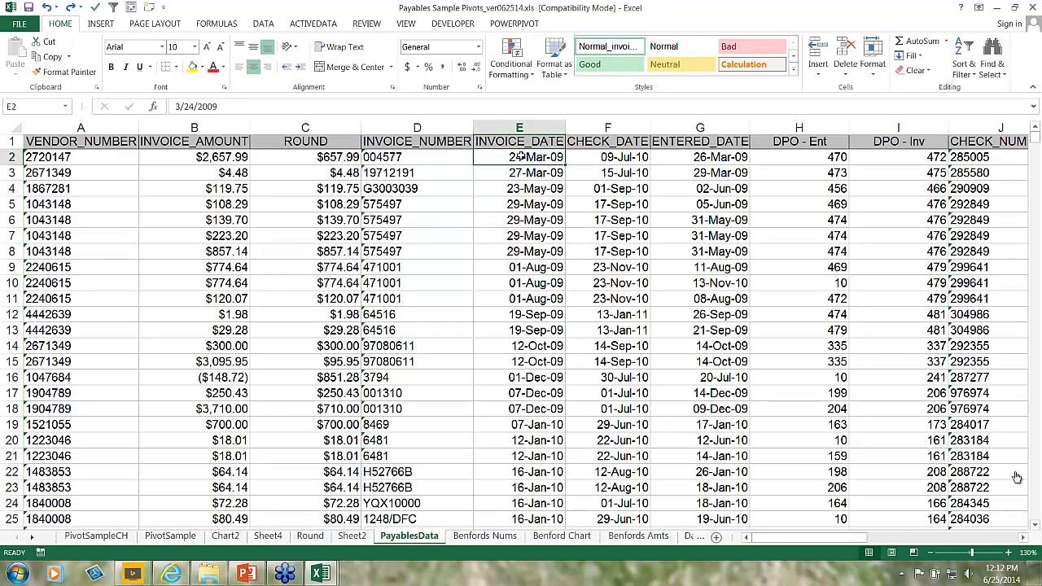
Step: Try the Short Date format on the whole INVOICE_DATE column E and undo it
click(517, 127)
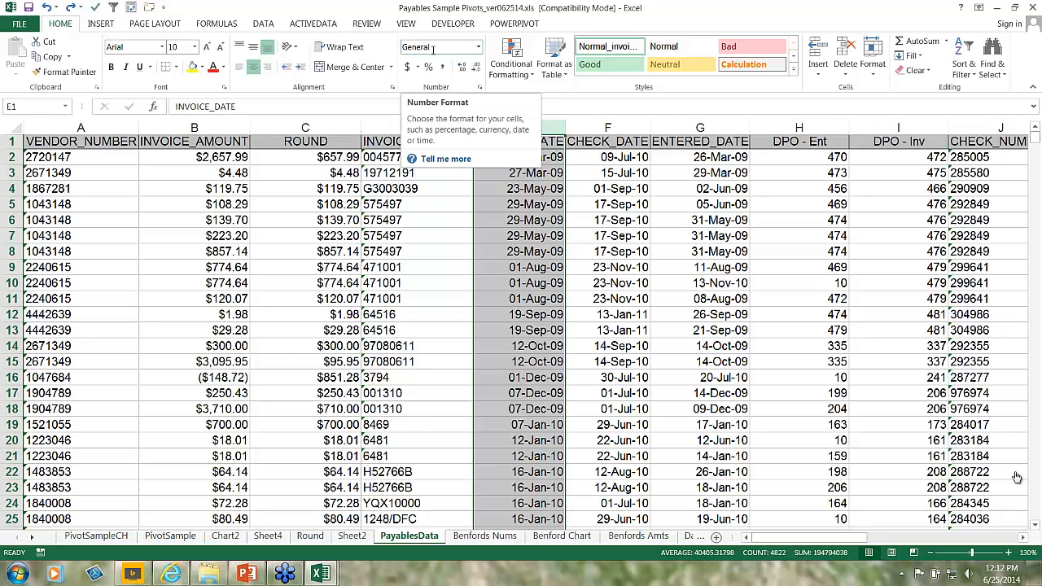
click(478, 46)
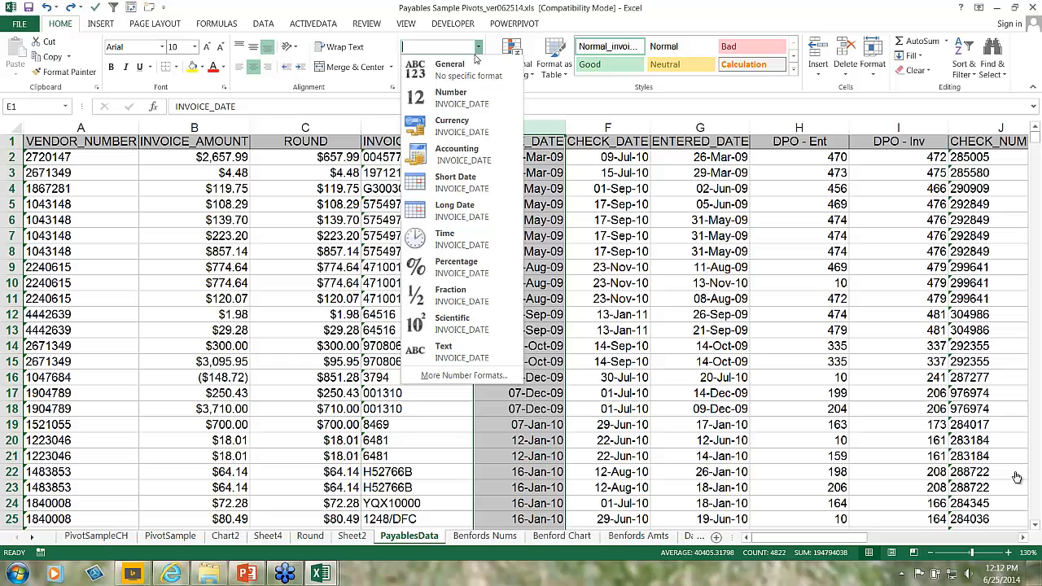
click(462, 183)
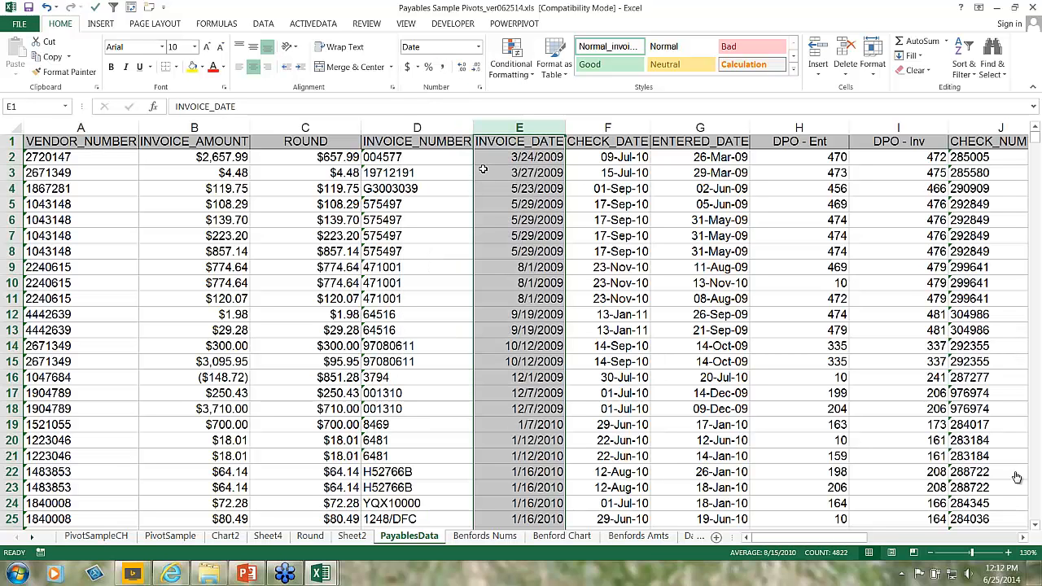
key(ctrl+z)
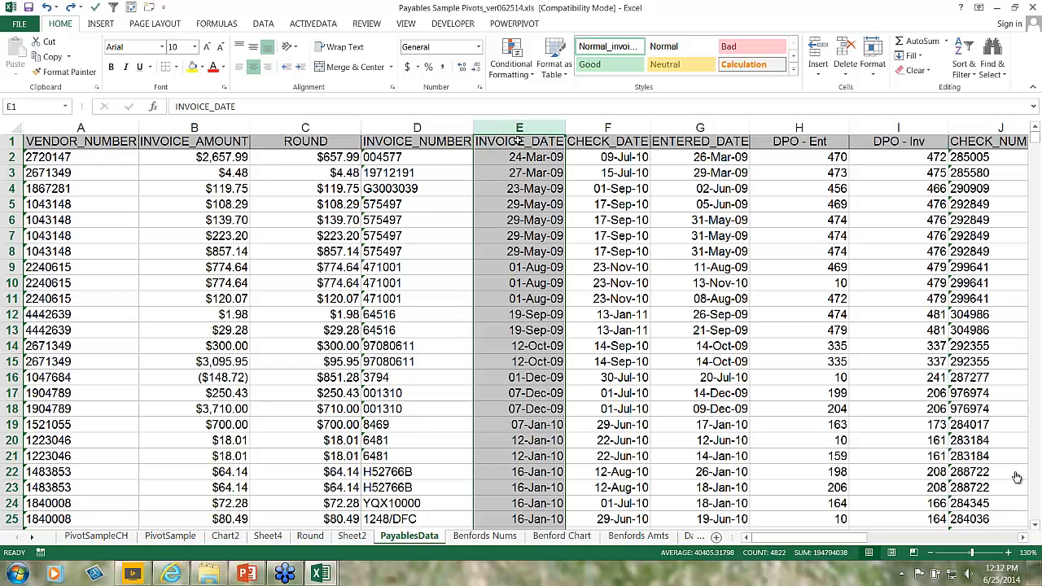
Step: Copy the INVOICE_DATE column E into the empty column AE
key(ctrl+c)
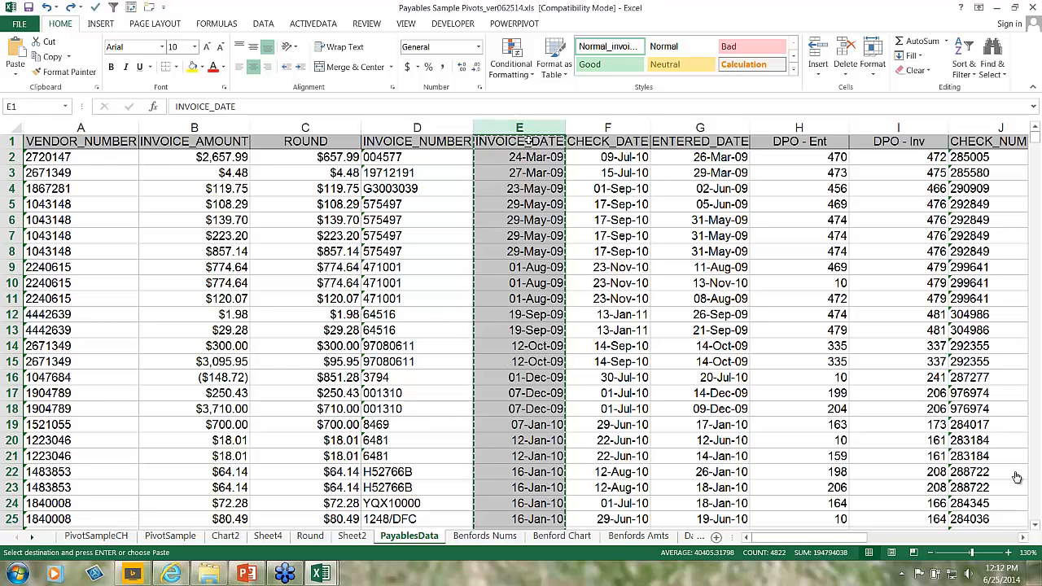
key(Right)
key(Right)
key(Right)
key(Right)
key(Right)
key(Right)
key(Right)
key(Right)
key(Right)
key(Right)
key(Right)
key(Right)
key(Right)
key(Right)
key(Right)
key(Right)
key(Right)
key(Right)
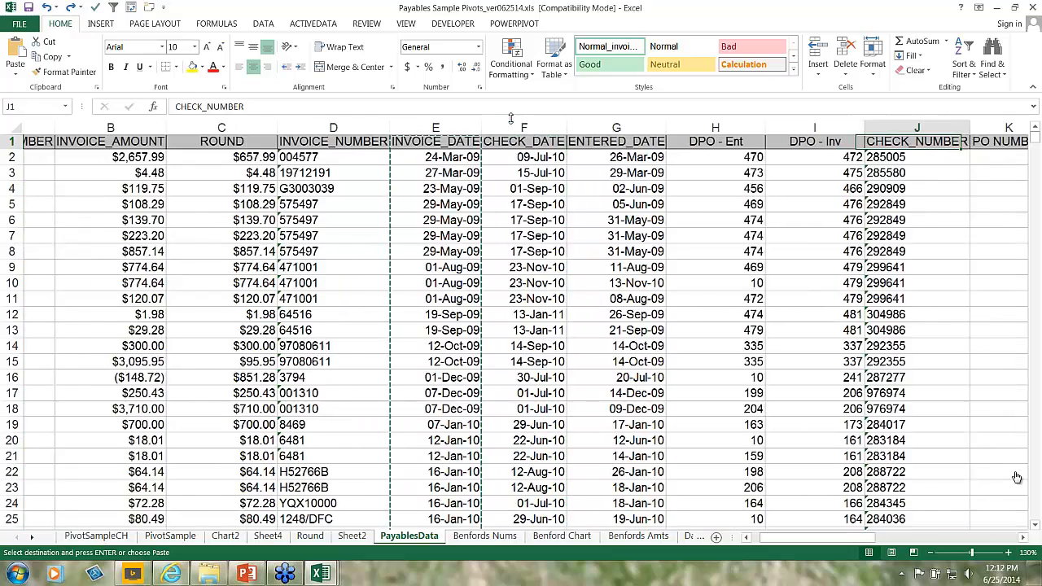
key(Right)
key(Right)
key(Right)
key(Right)
key(Right)
key(Right)
key(Right)
key(Right)
key(Right)
key(Left)
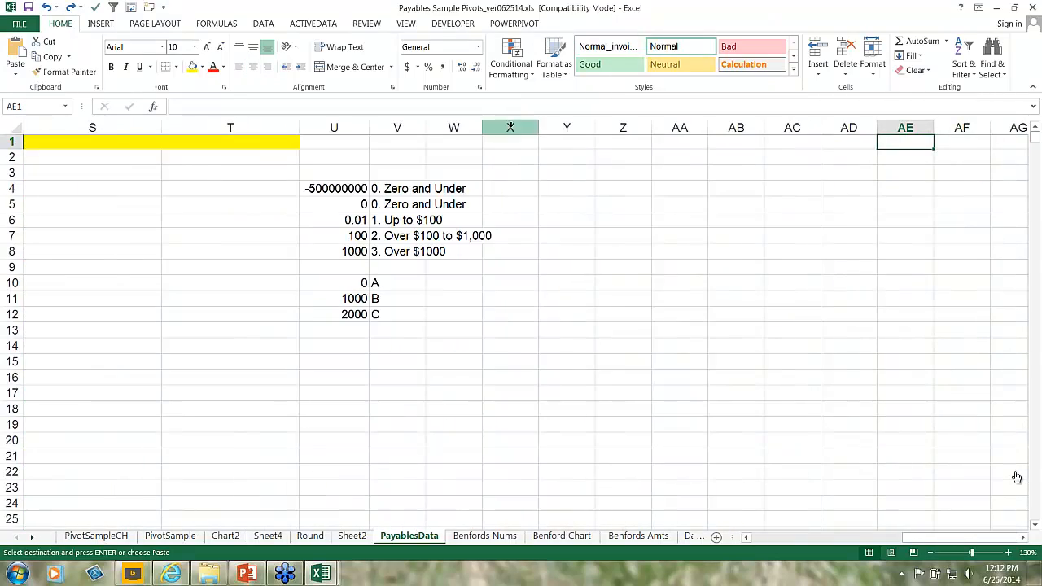
key(Return)
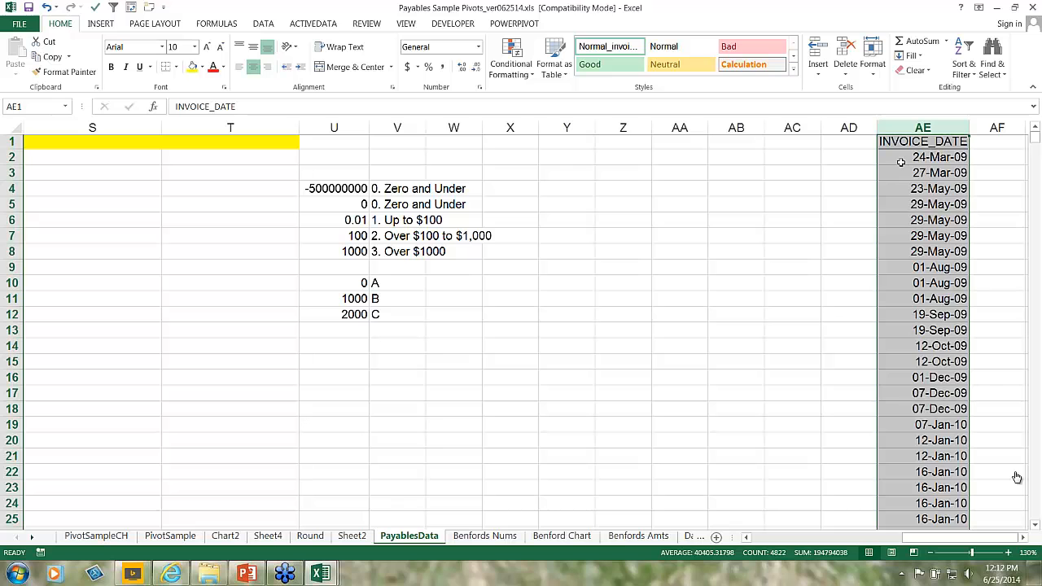
Step: Turn the first copied date in AE2 into text by prefixing it with an apostrophe, as '3/24/2009
click(950, 154)
click(174, 106)
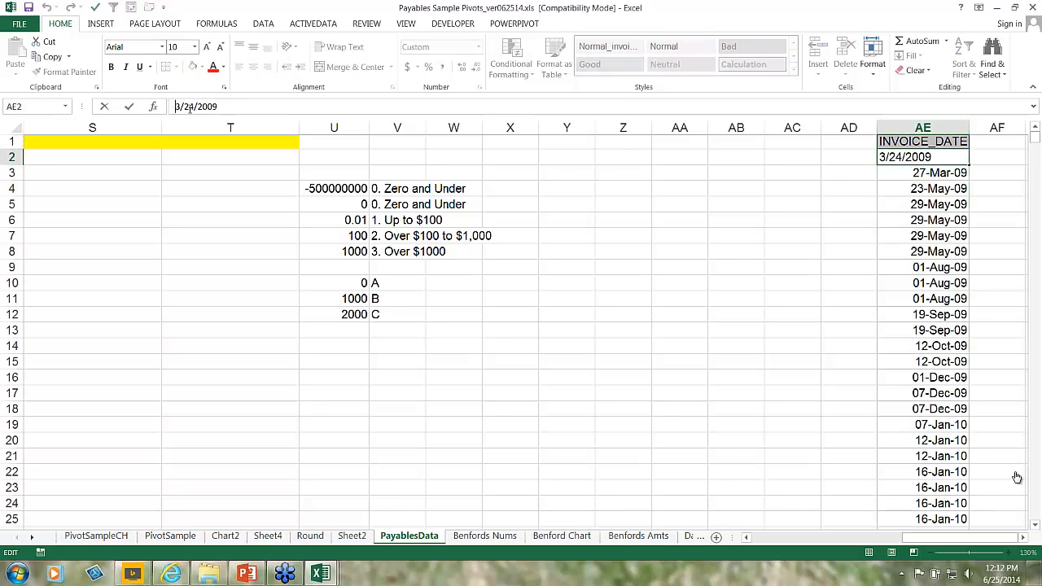
key(Return)
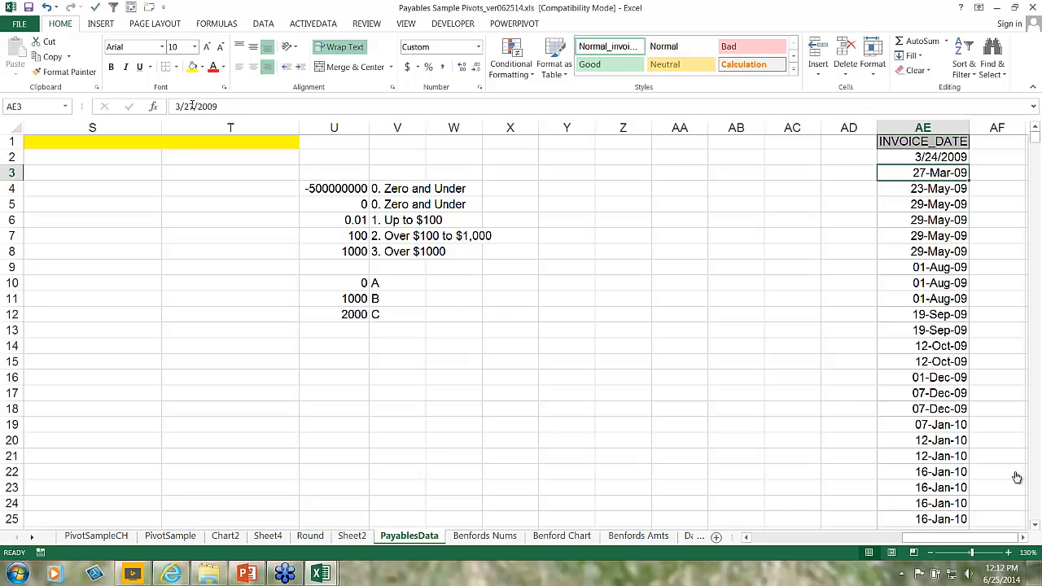
key(Up)
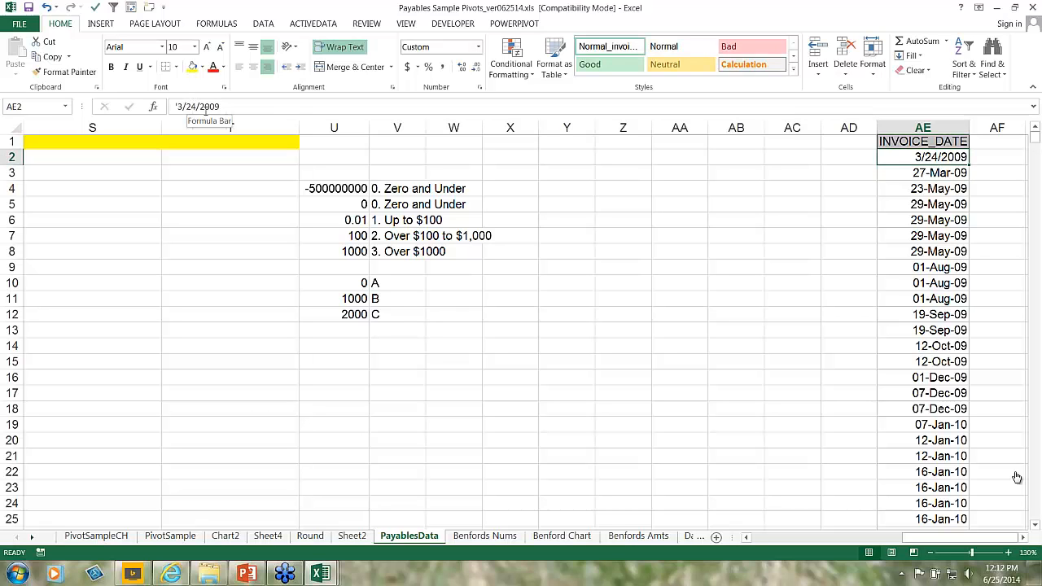
Step: Replace the date in AE3 with the text entry '27-Mar-09
click(928, 172)
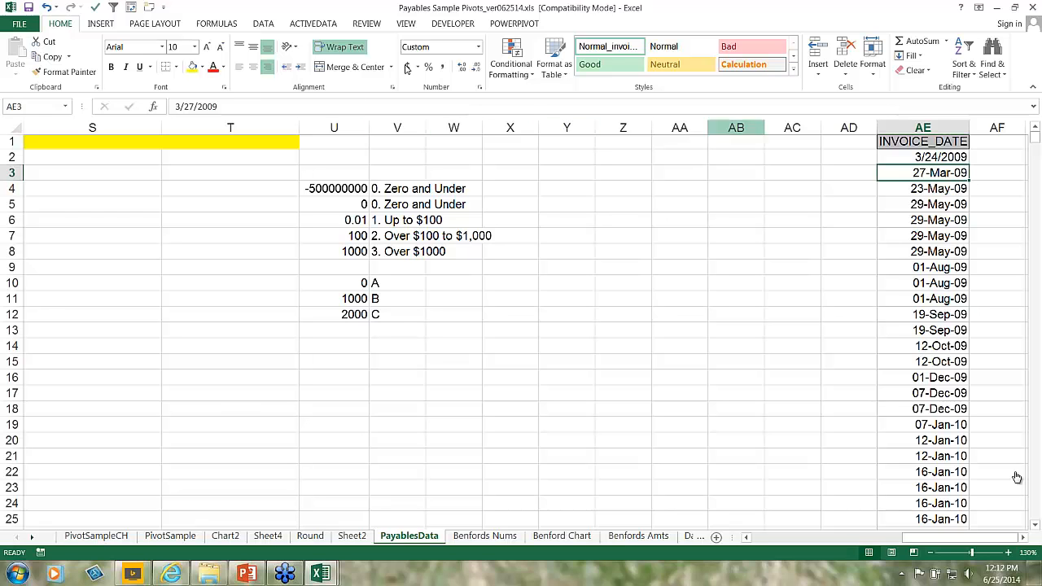
drag(231, 107, 73, 106)
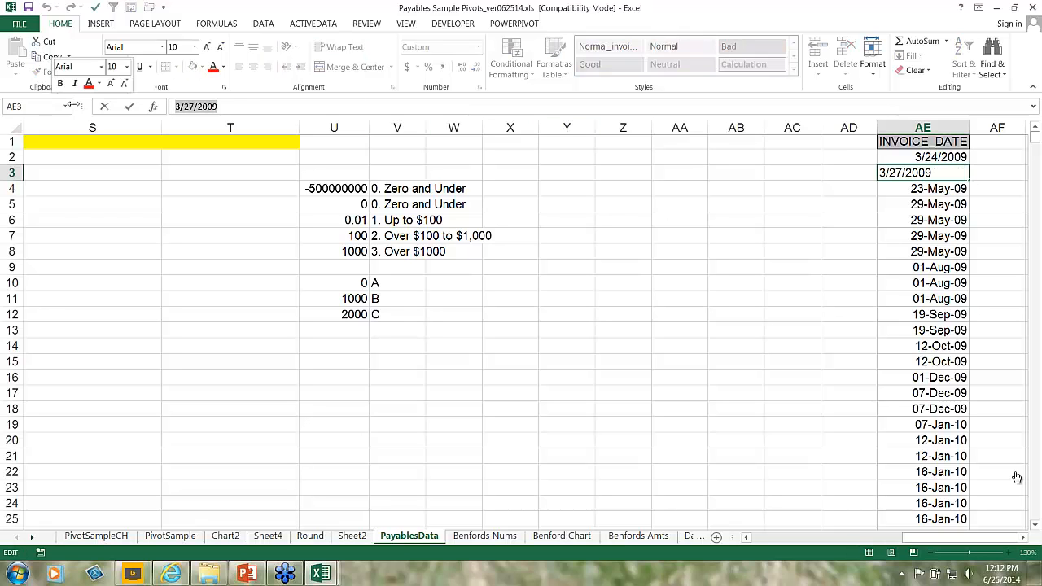
text(27)
key(BackSpace)
key(BackSpace)
text('27-Mar-09)
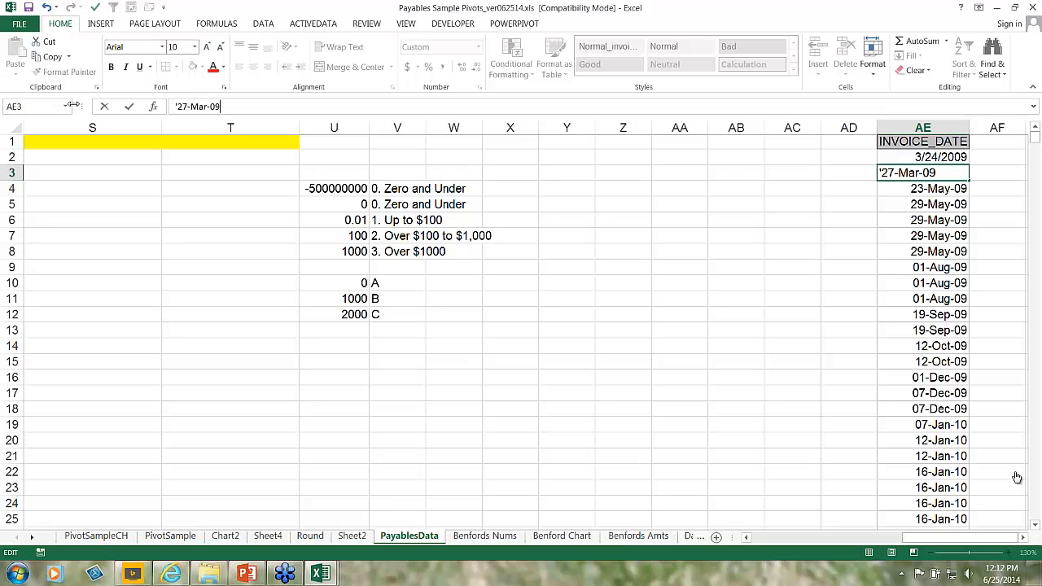
key(Return)
key(Up)
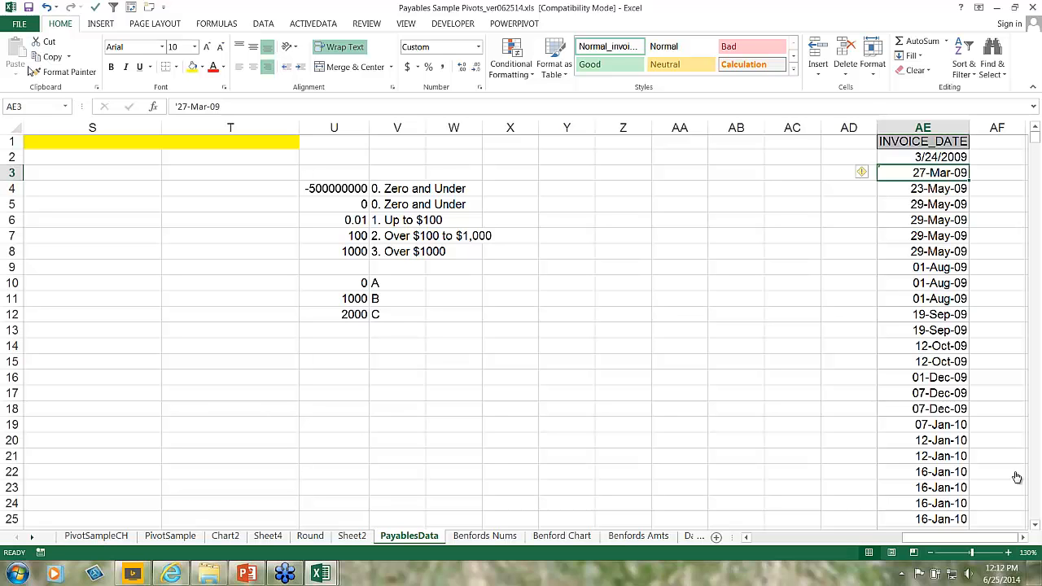
Step: Apply the Short Date format to the text date in AE3 and reselect the cell to check it
click(478, 47)
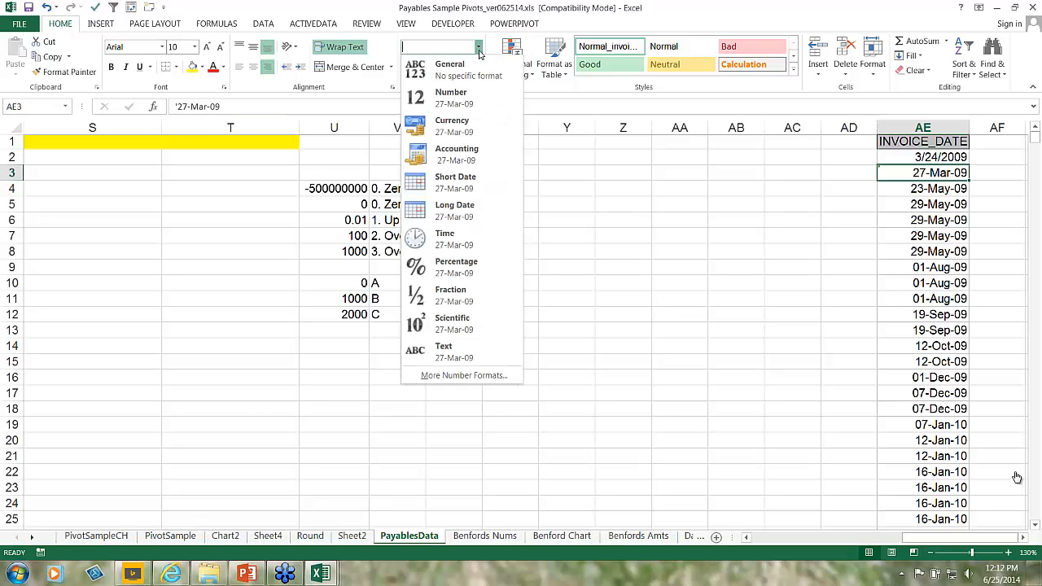
click(468, 188)
click(849, 235)
click(924, 172)
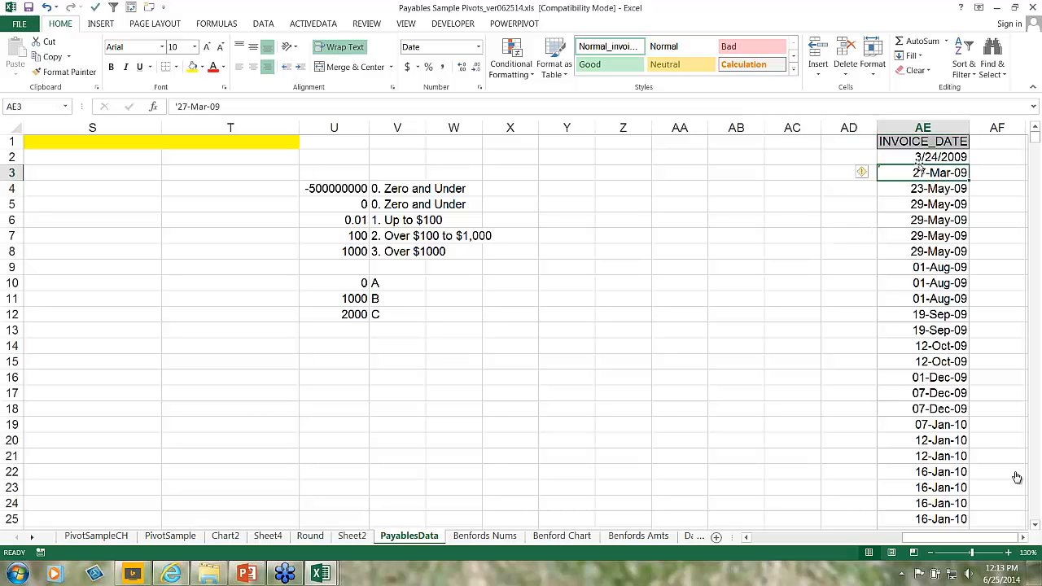
Step: Examine ActiveData's Cells To Dates conversion for column AE with its date format and separator options, and close it without converting
click(909, 128)
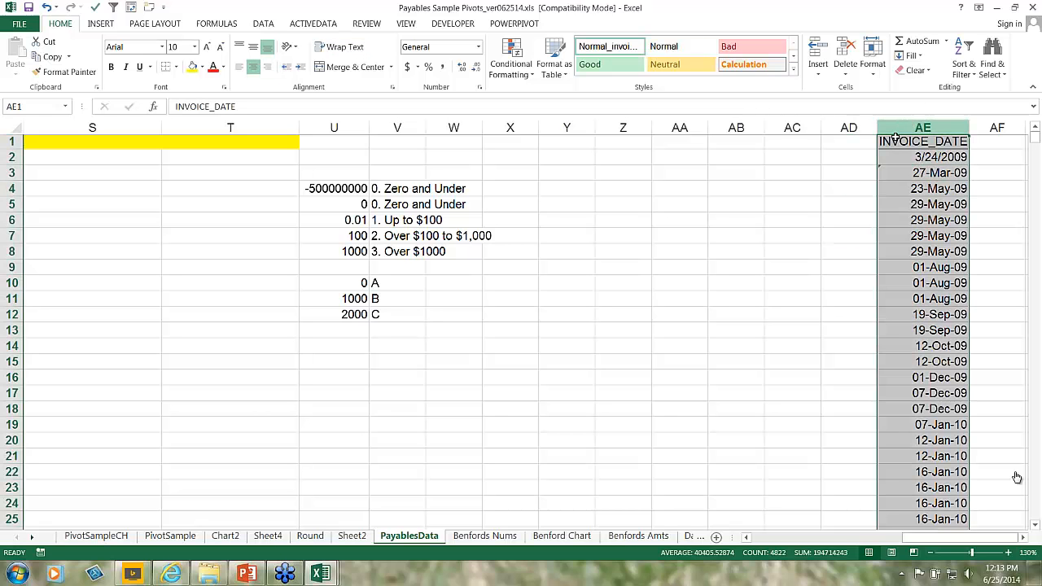
click(328, 24)
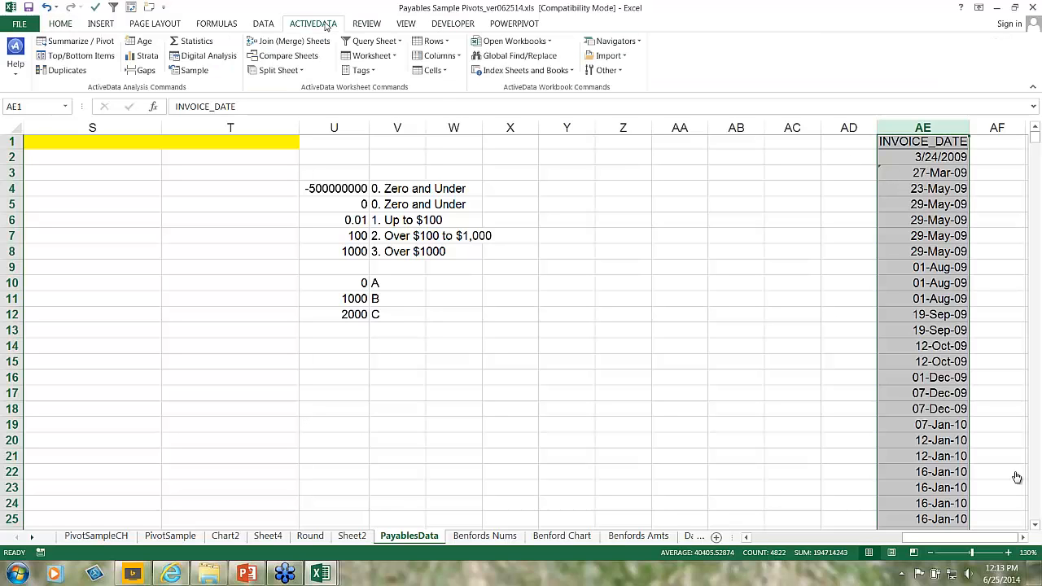
click(431, 72)
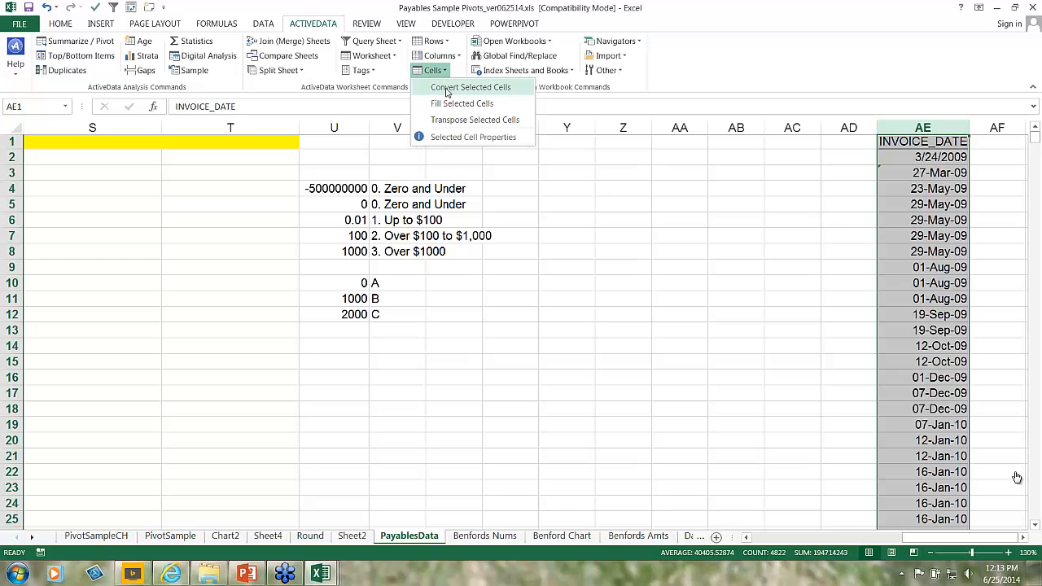
click(446, 92)
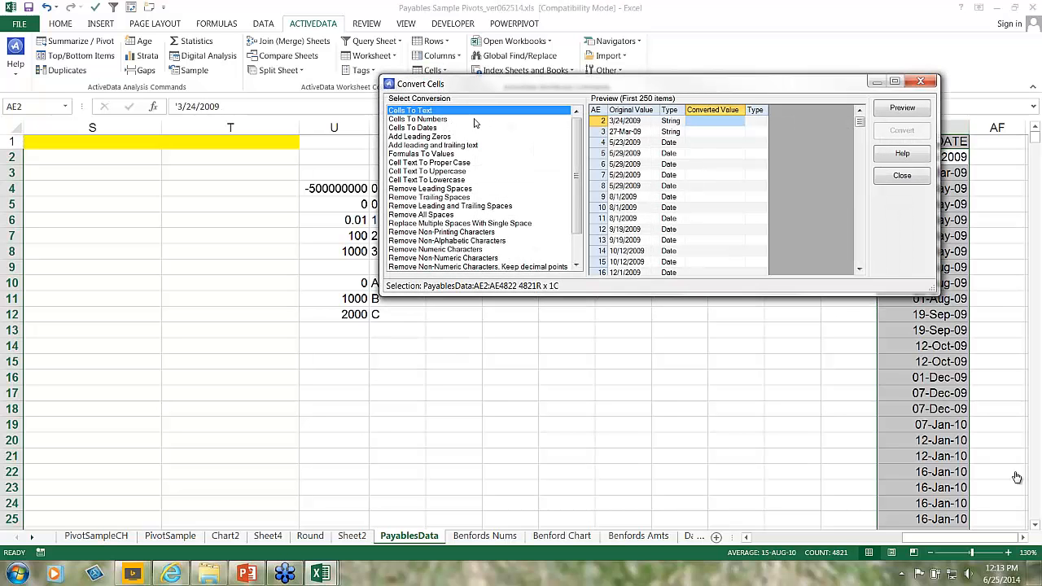
click(434, 128)
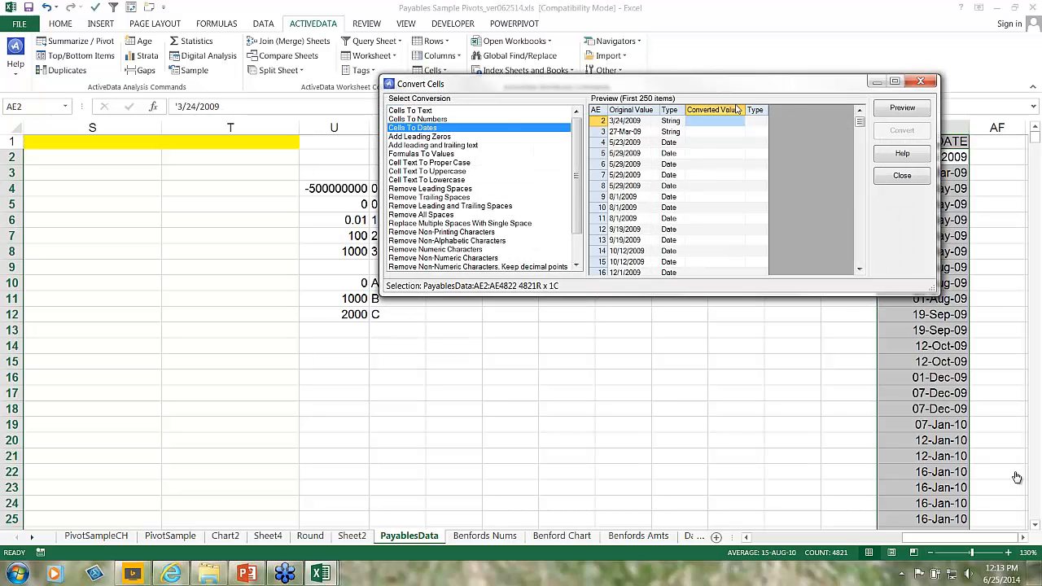
click(893, 109)
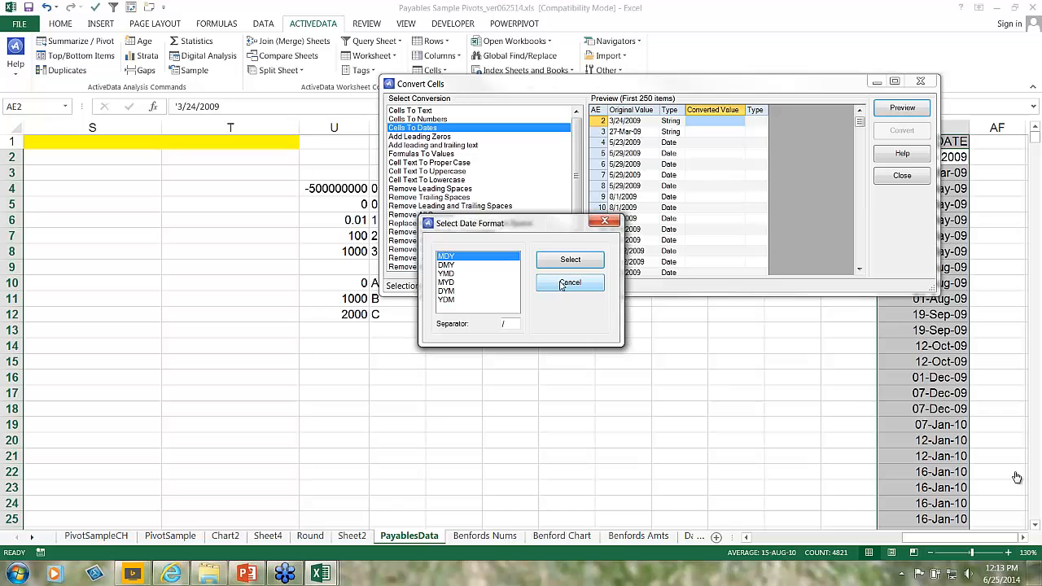
double_click(511, 324)
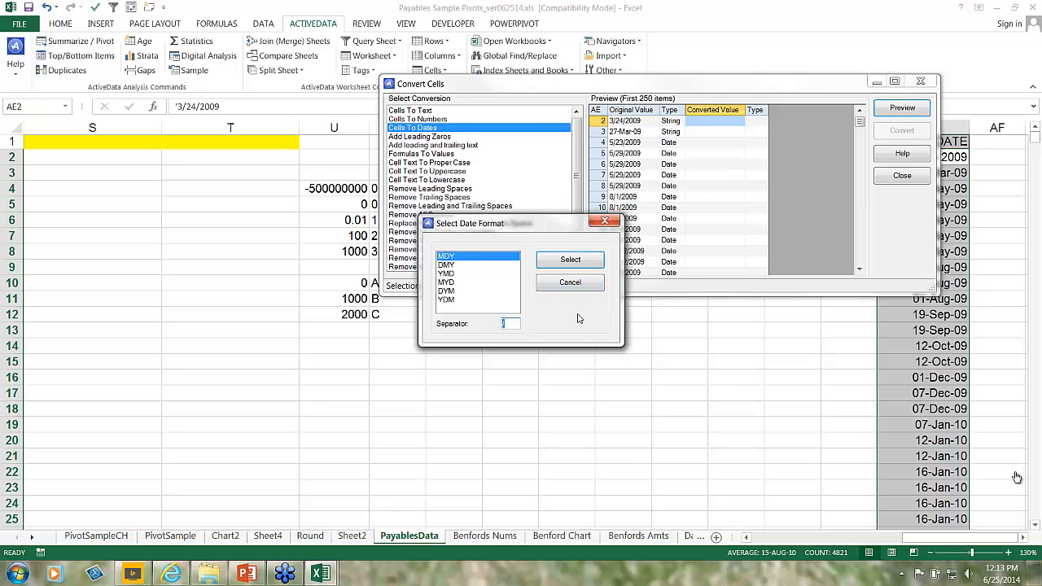
click(570, 282)
click(899, 176)
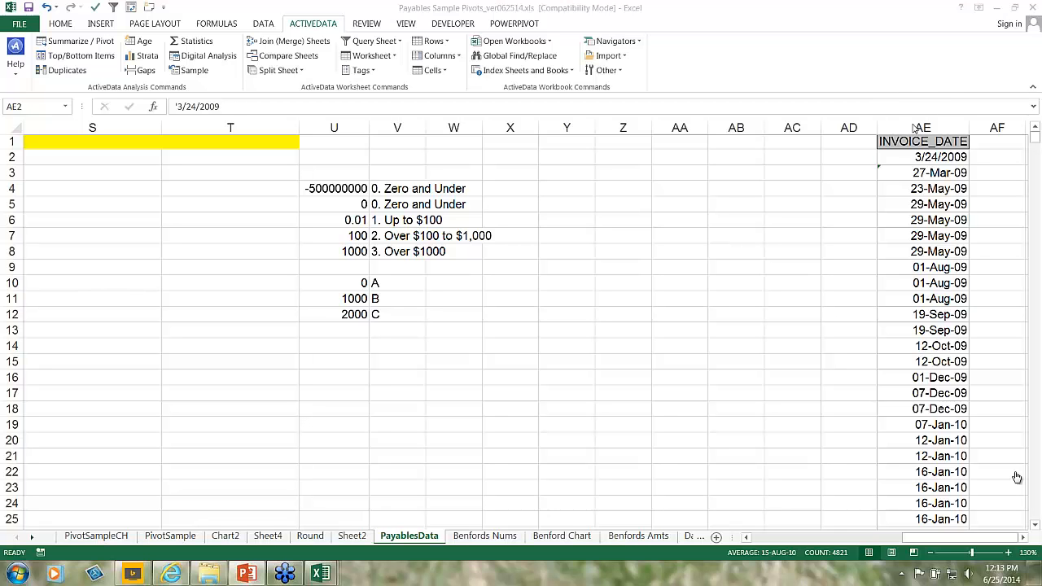
Step: Clear the copied invoice dates from column AE
click(916, 127)
key(Delete)
click(552, 218)
Step: Go back across the PayablesData sheet to the VENDOR_NUMBER header in A1
key(Left)
key(Left)
key(Left)
key(Left)
key(Left)
key(Left)
key(Left)
key(Left)
key(Left)
key(Left)
key(Left)
key(Left)
key(Left)
key(Left)
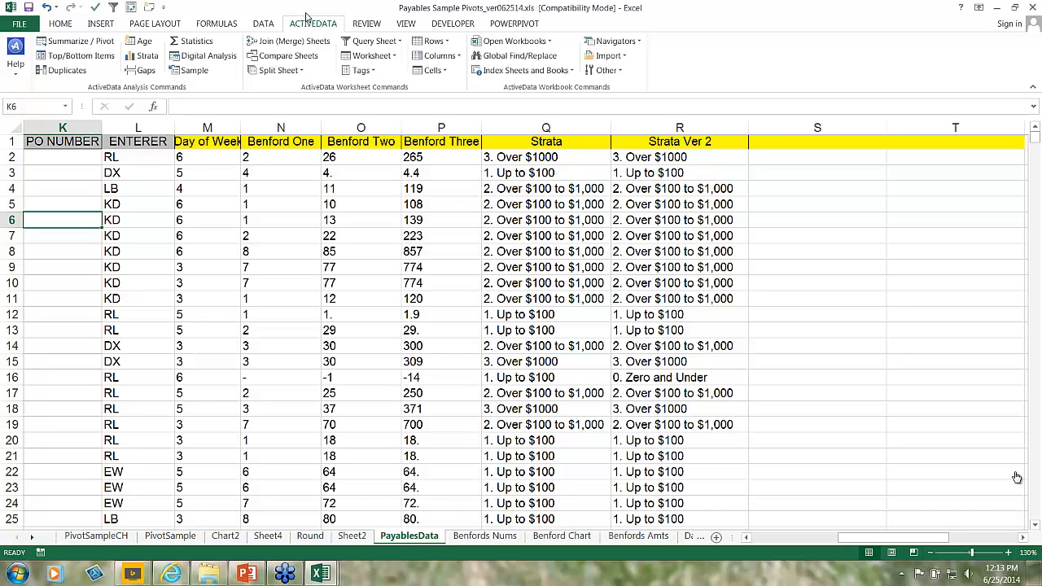
drag(273, 269, 279, 251)
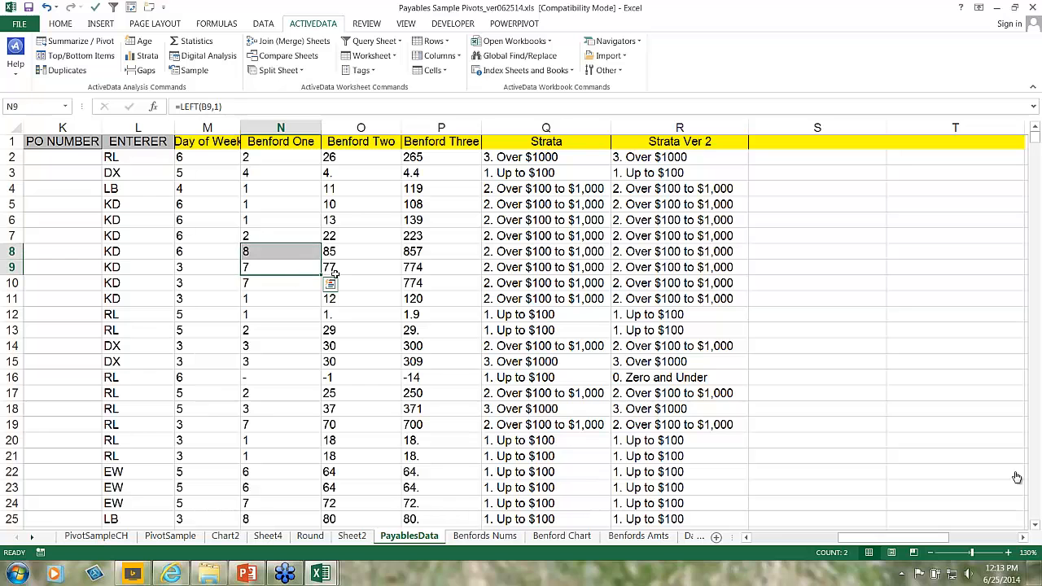
key(Left)
key(Left)
key(Left)
key(Home)
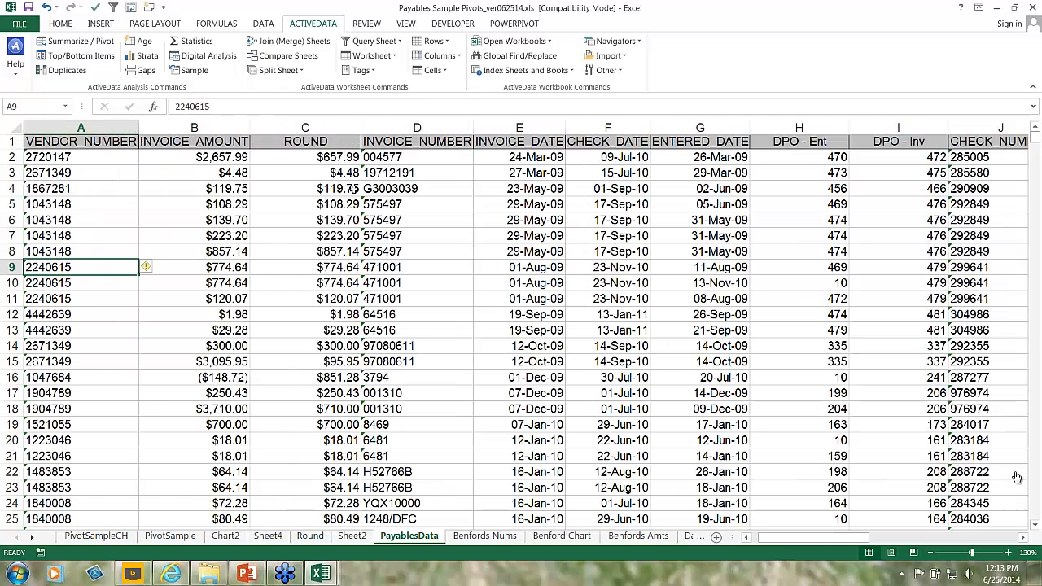
key(Up)
key(Up)
key(Up)
key(Up)
key(Up)
key(Up)
key(Up)
key(Up)
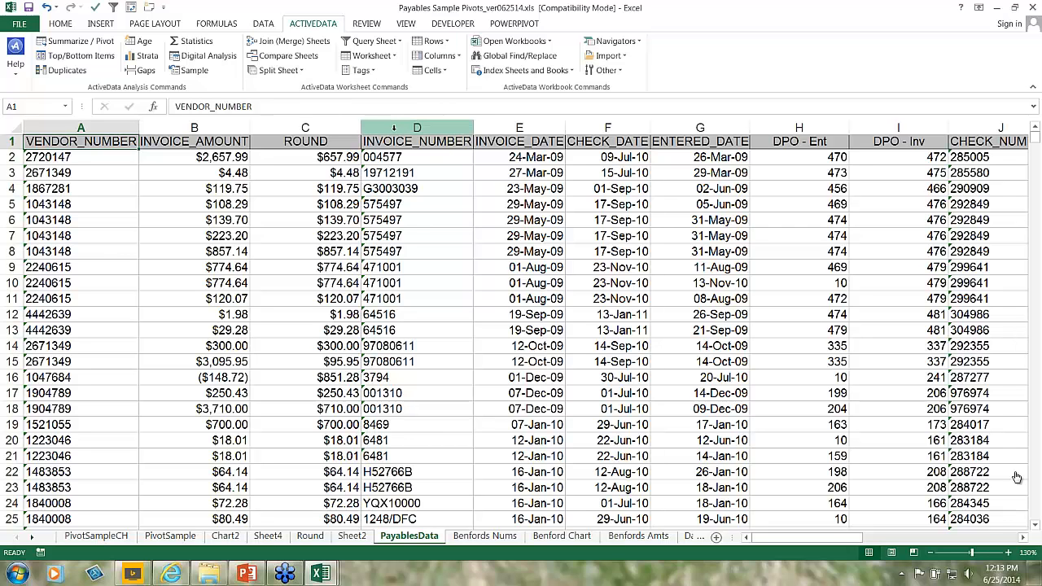
Step: Switch the rows and columns of the pivot chart on the PivotSampleCH sheet and switch them back
click(96, 535)
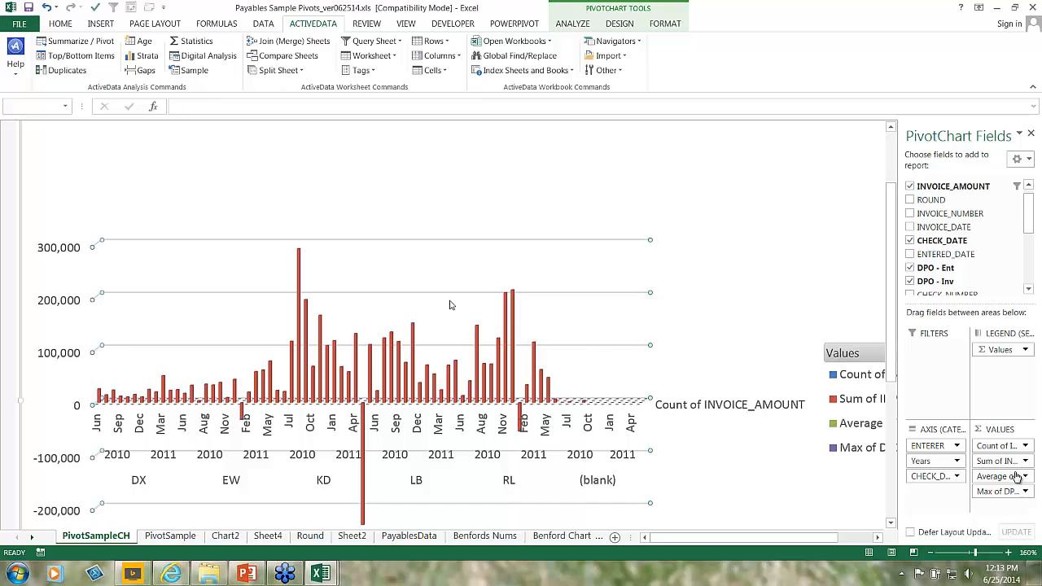
click(611, 12)
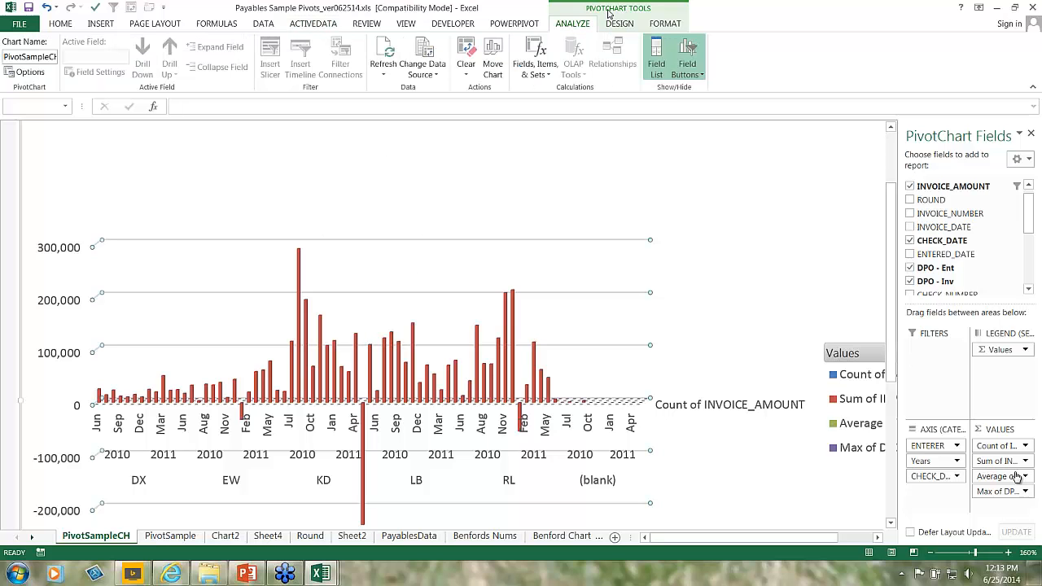
click(621, 23)
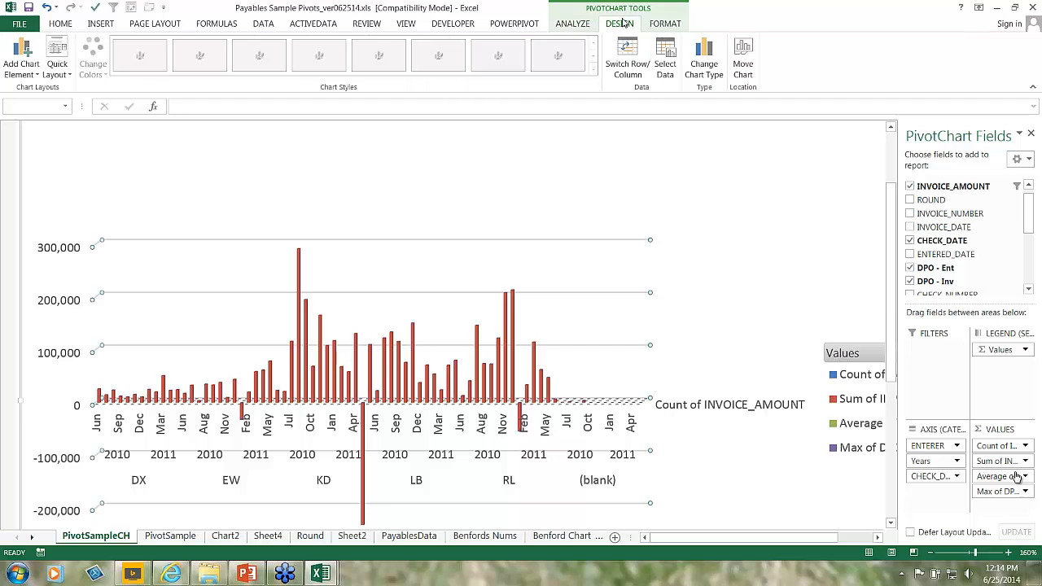
click(629, 68)
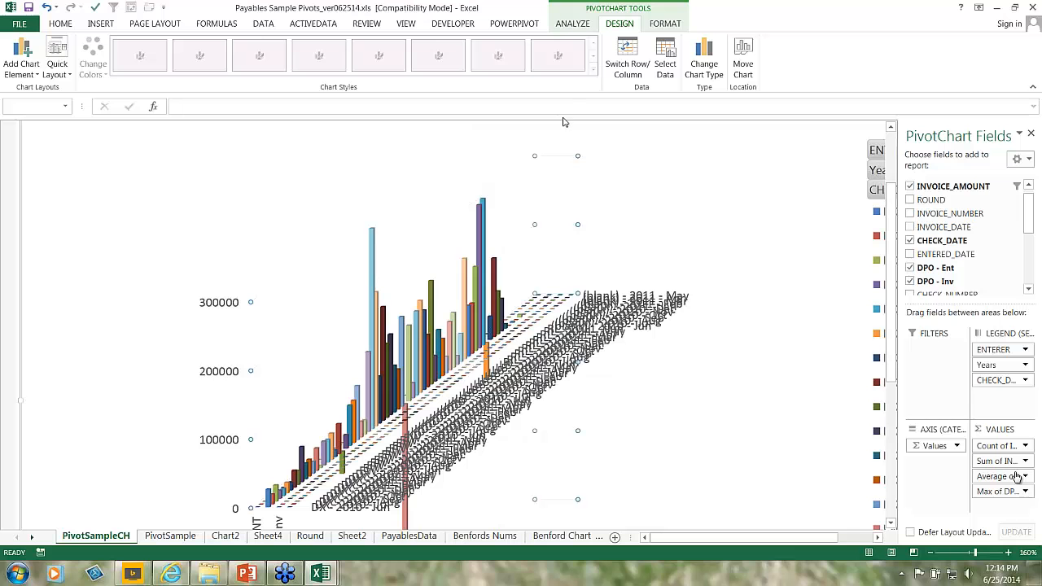
click(619, 73)
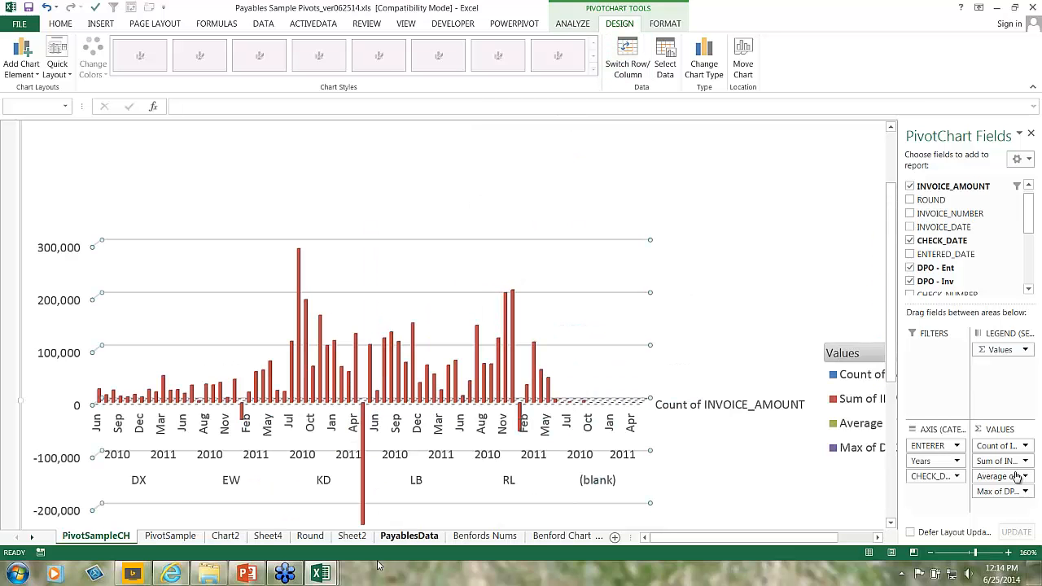
Step: Move CHECK_DATE from the rows to the columns of the PivotSample pivot table, leaving its field settings unchanged
click(167, 536)
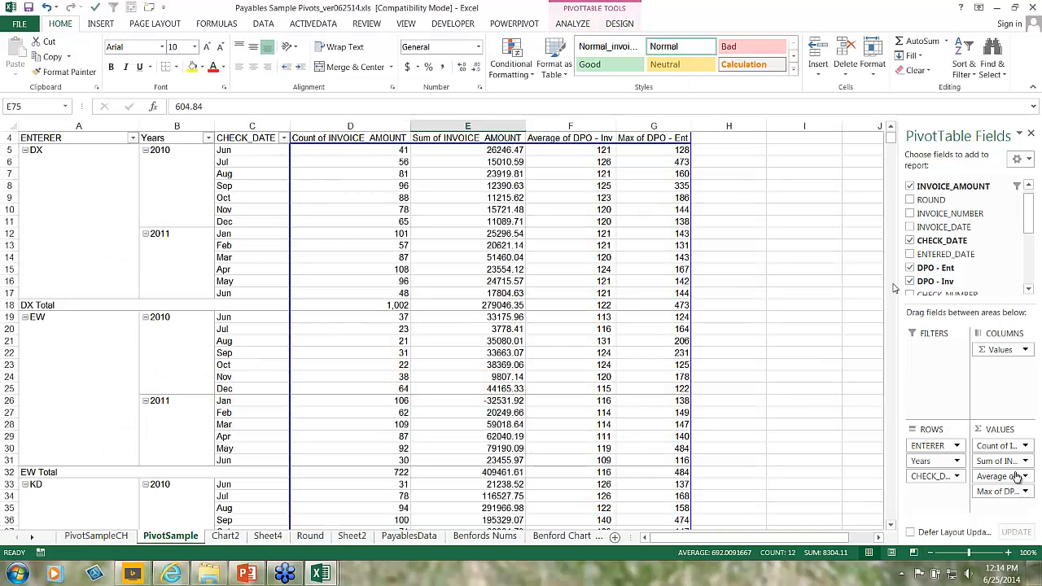
drag(920, 241, 998, 365)
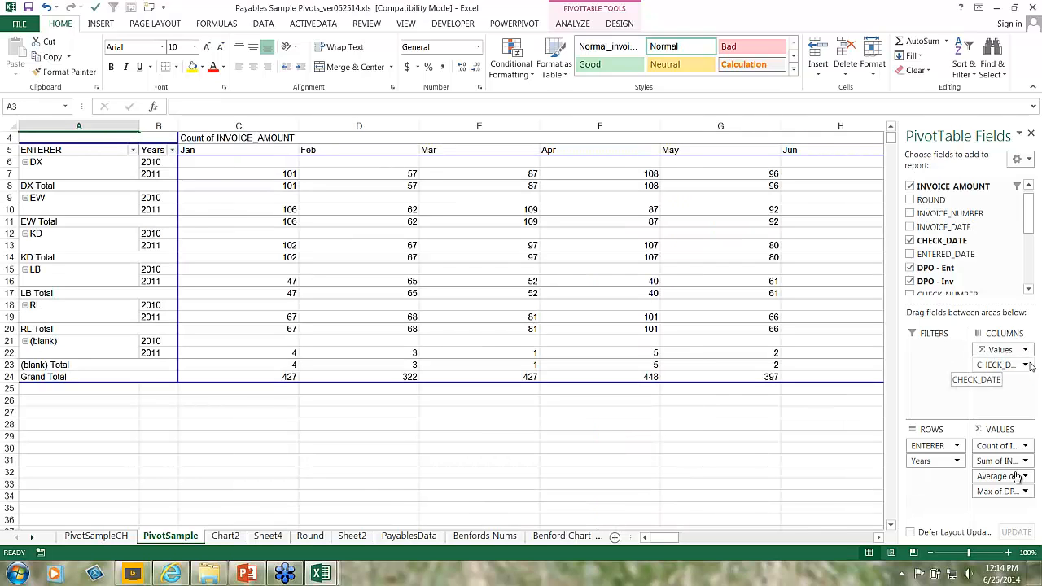
click(994, 365)
click(976, 518)
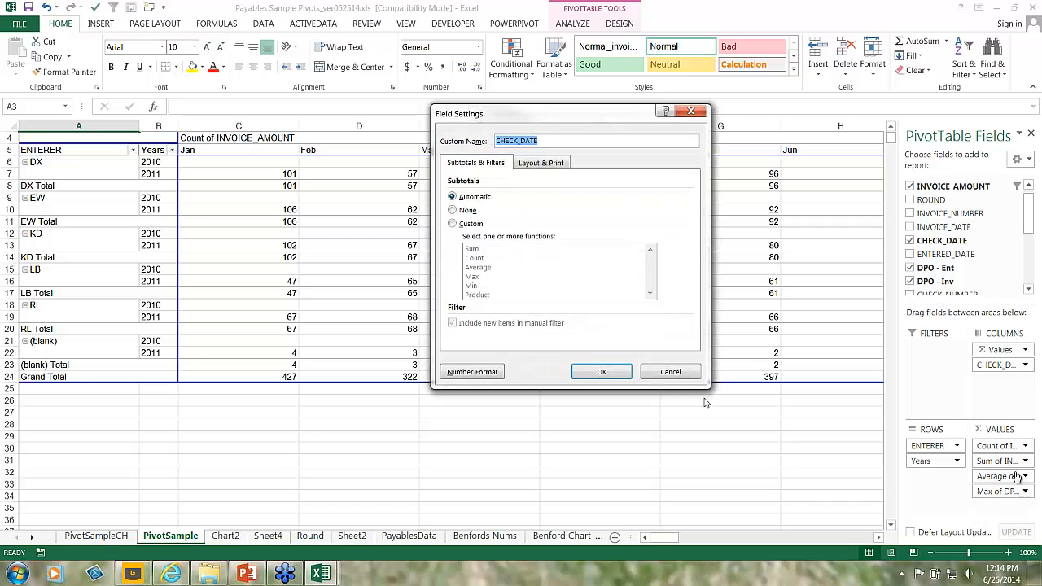
click(672, 375)
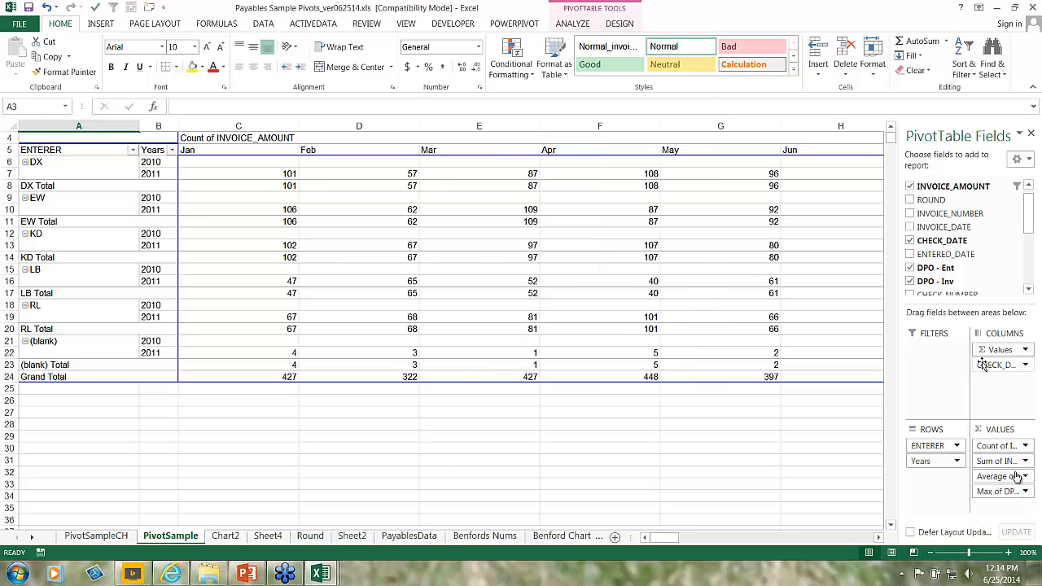
Step: Switch the rows and columns of the pivot chart on the PivotSampleCH sheet
click(95, 535)
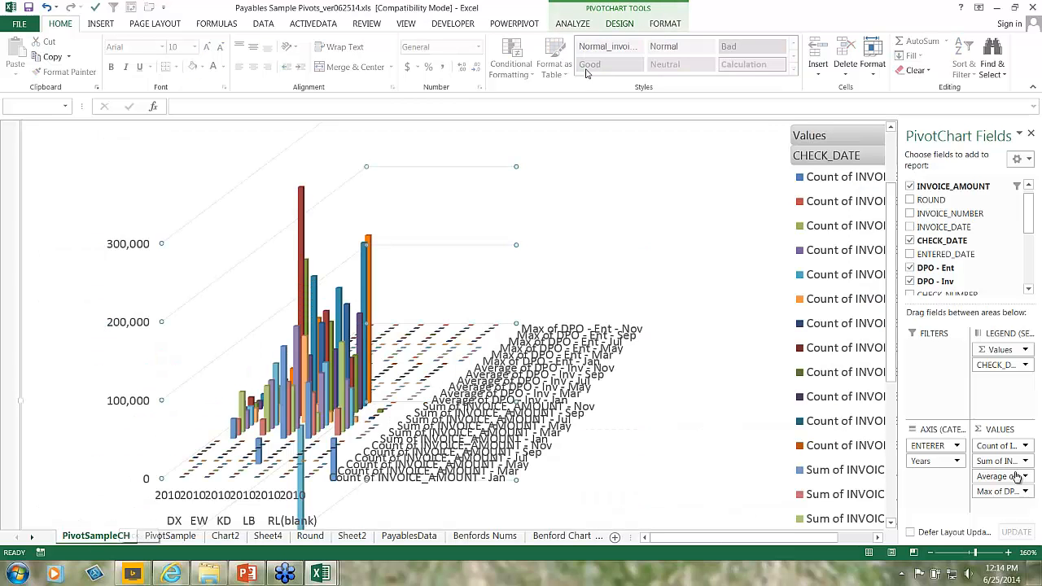
click(621, 25)
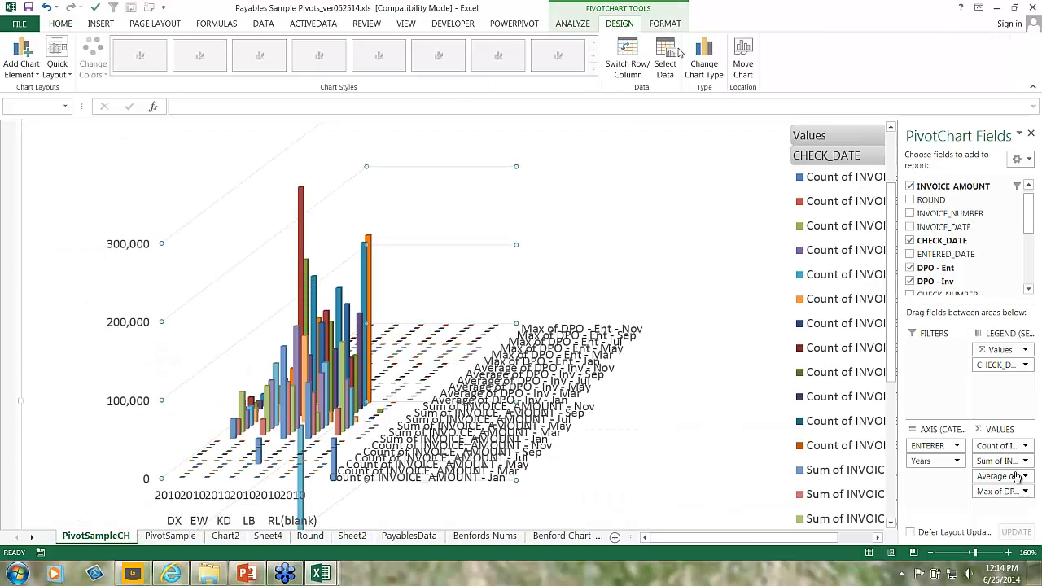
click(628, 66)
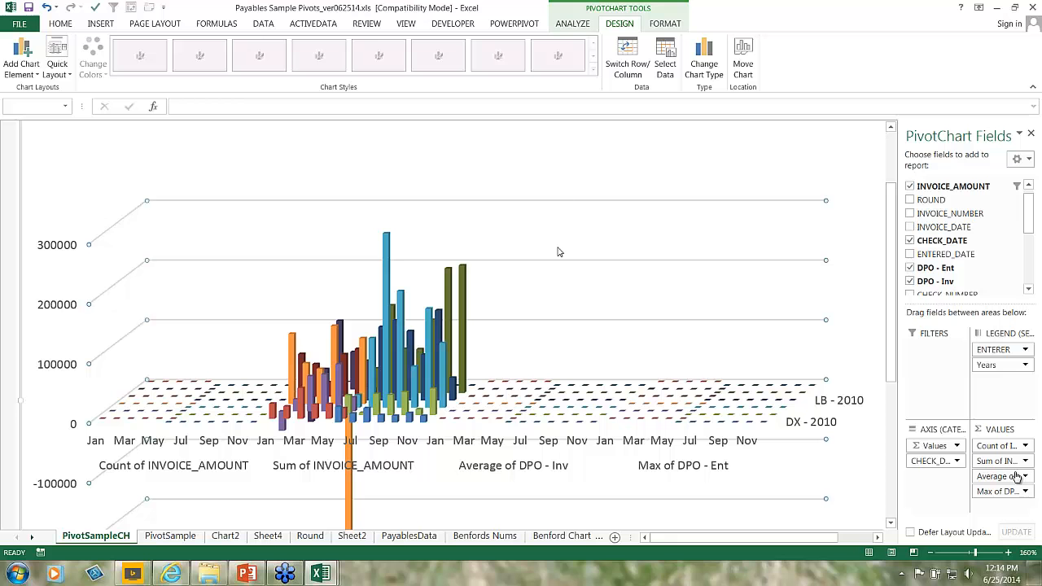
Step: Compare the switched layout of the PivotSample table with the pivot chart on PivotSampleCH
click(187, 541)
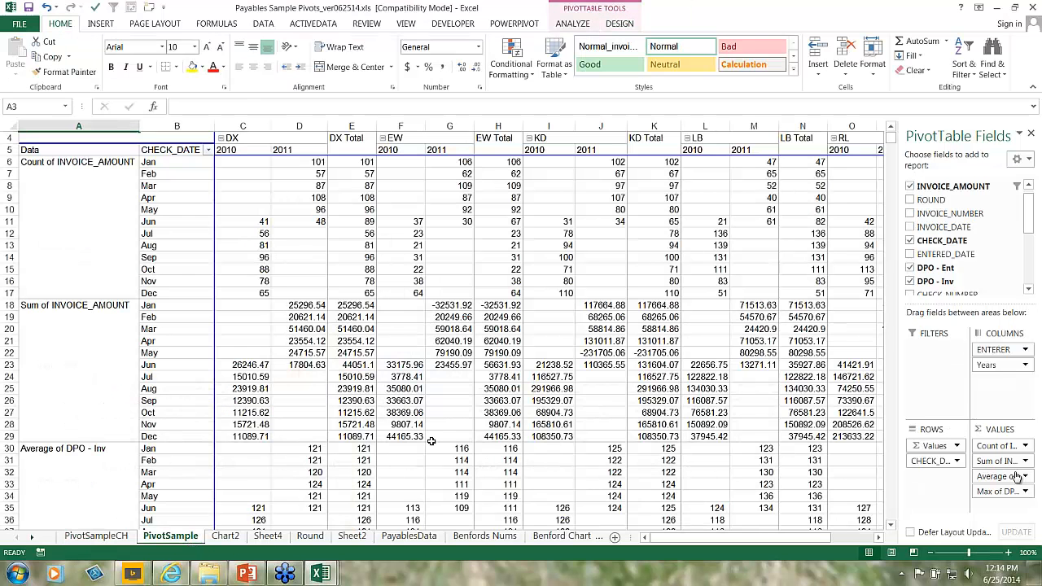
click(370, 175)
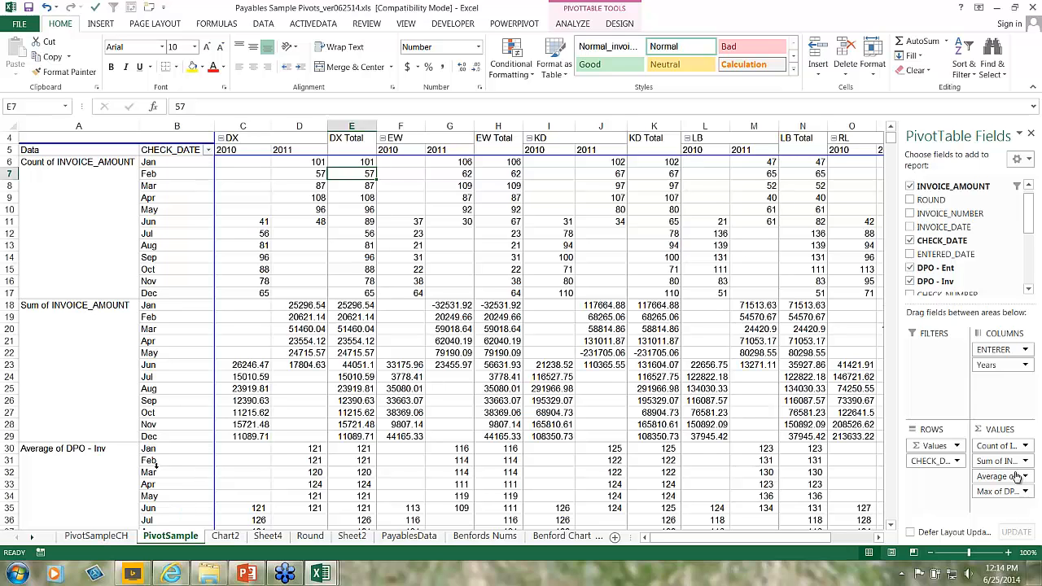
click(121, 539)
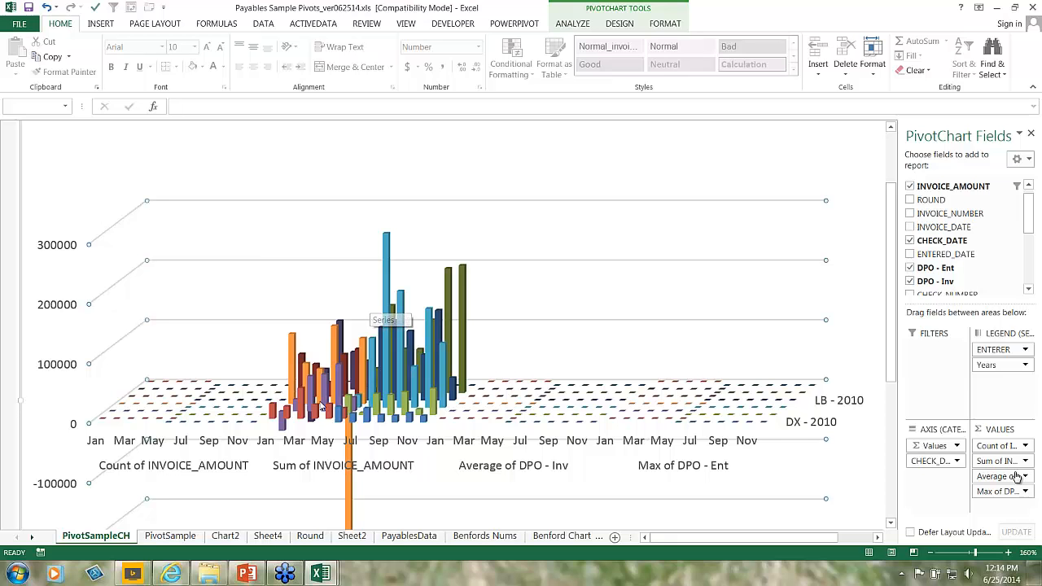
mouse_move(326, 401)
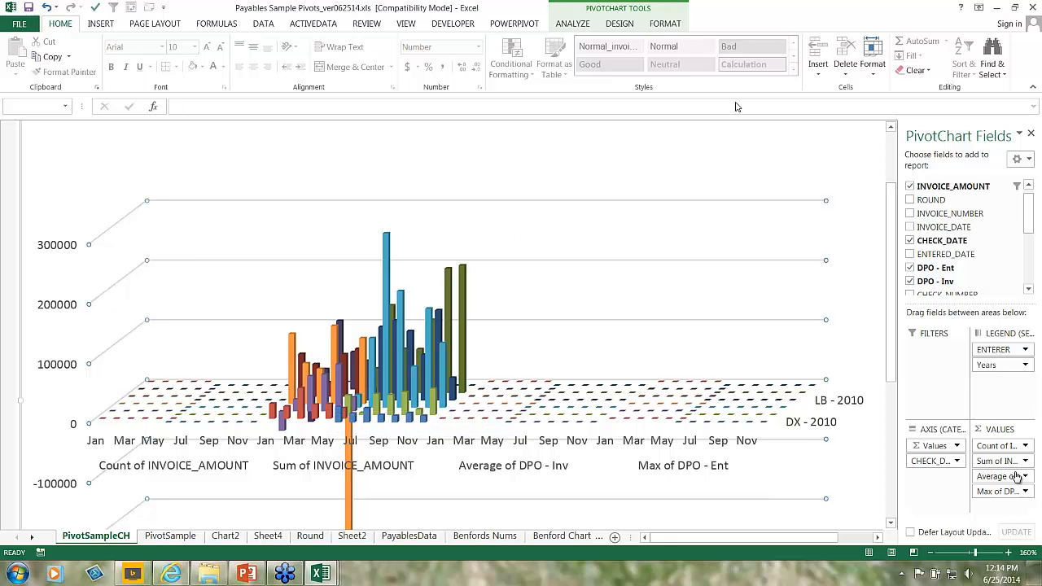
Step: Save and close the Payables Sample Pivots workbook, and maximize the Scatter and Other Graph Template workbook
click(1032, 7)
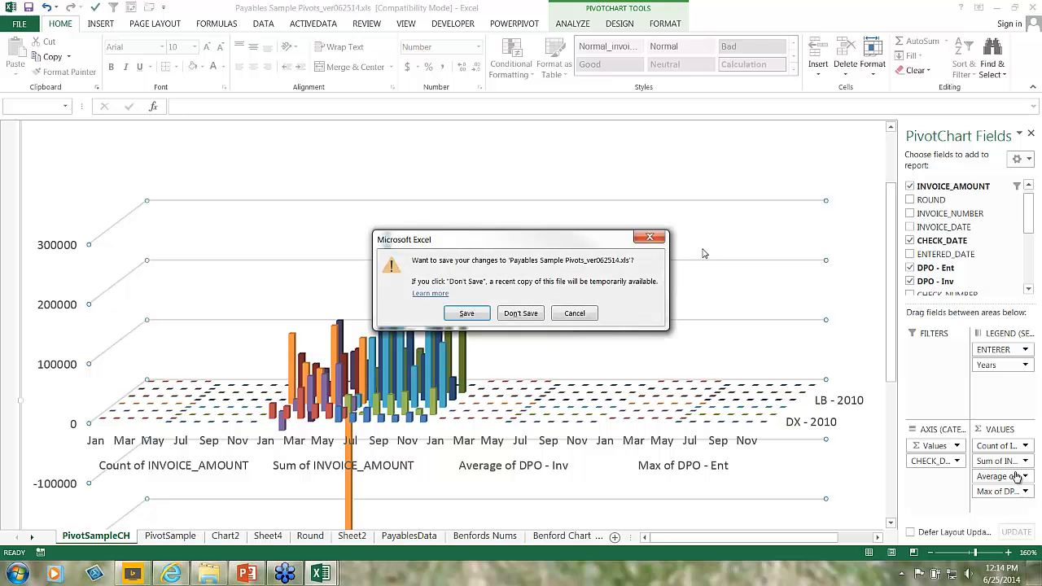
click(466, 316)
click(574, 373)
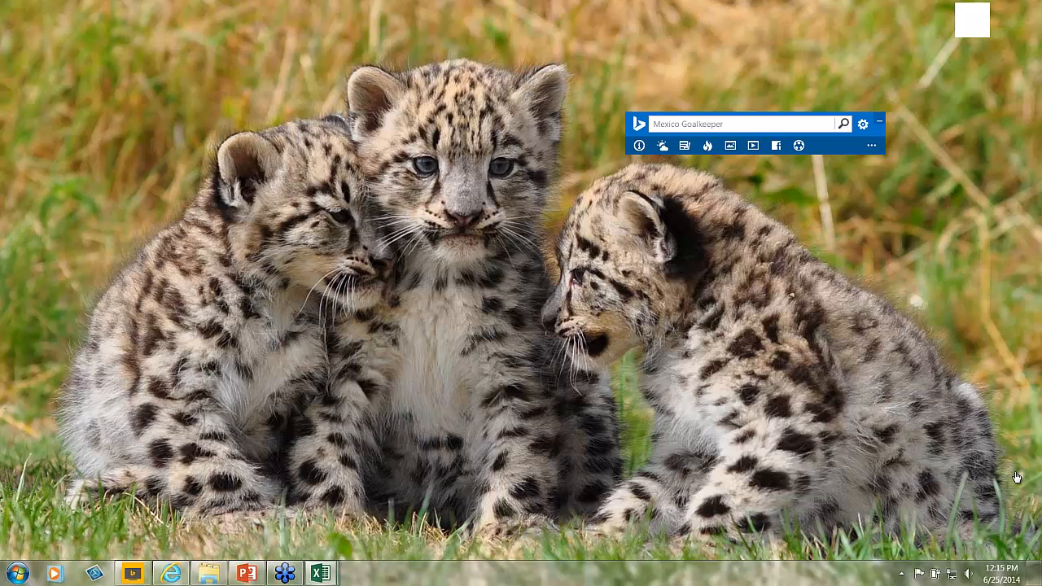
drag(0, 7, 539, 6)
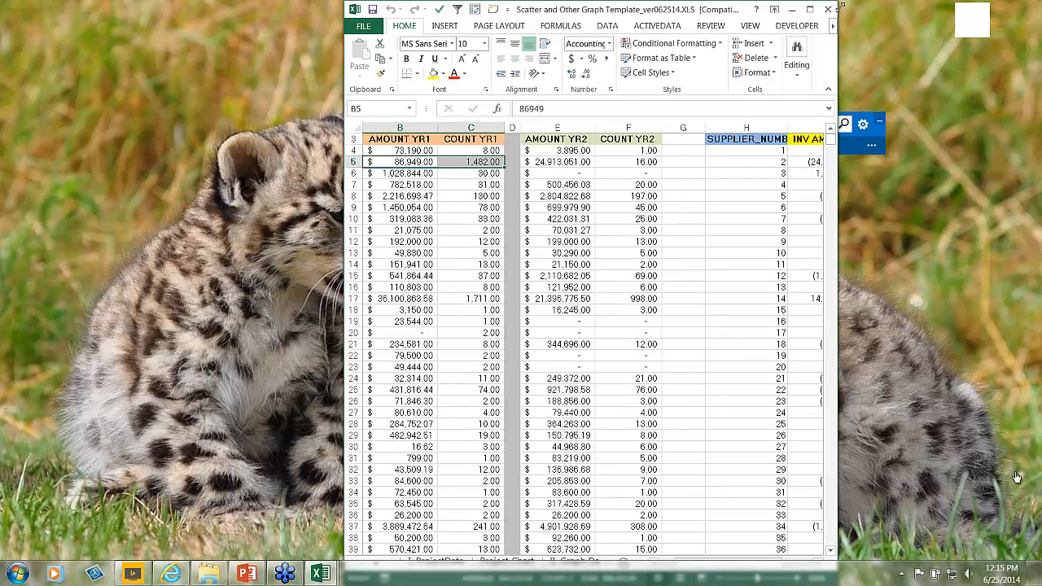
click(811, 10)
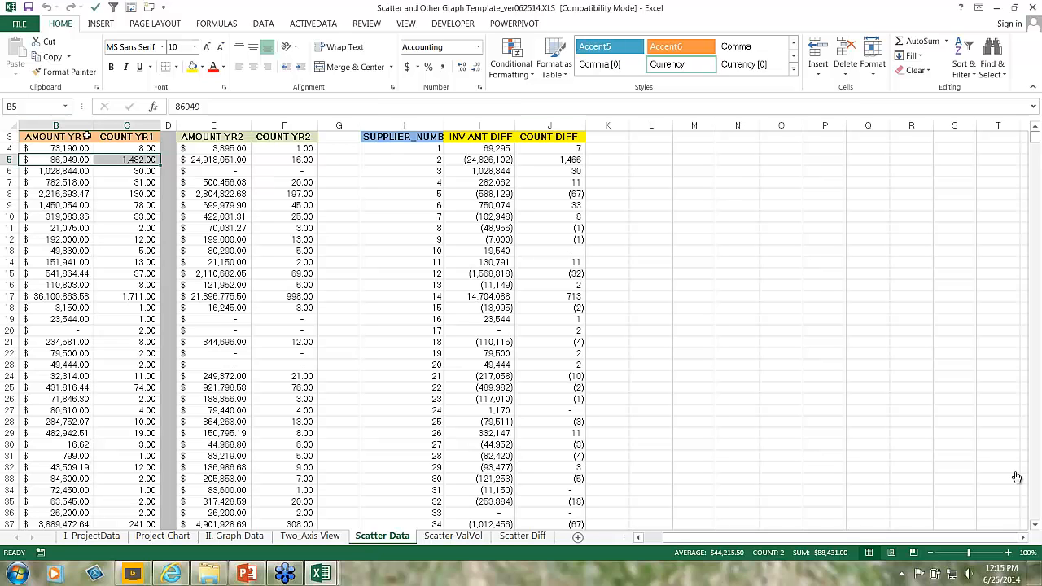
Step: Examine the supplier, amount and count columns for both years on Scatter Data and the difference formula in I4
click(65, 137)
click(118, 135)
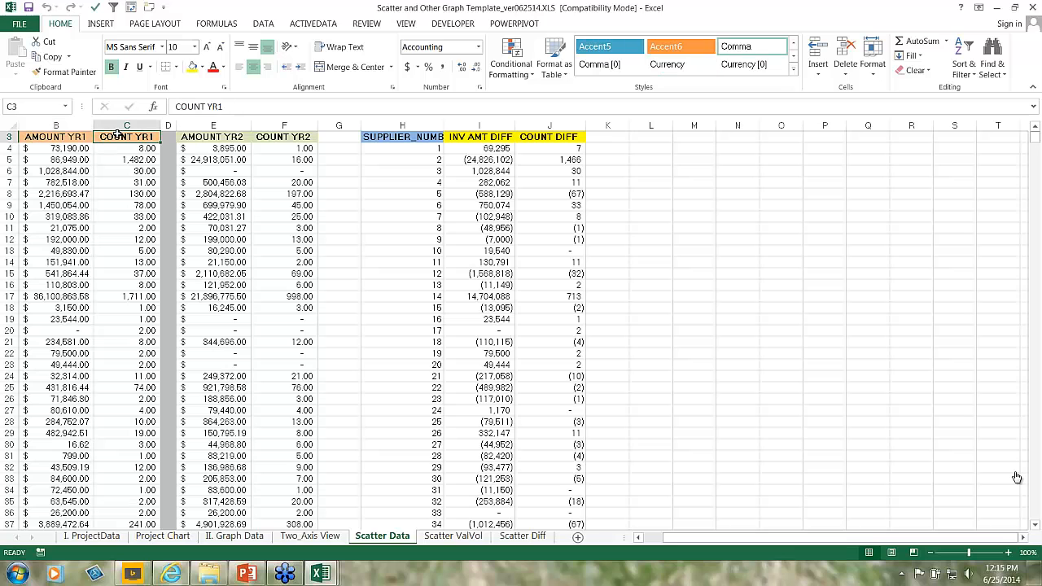
click(218, 138)
click(301, 137)
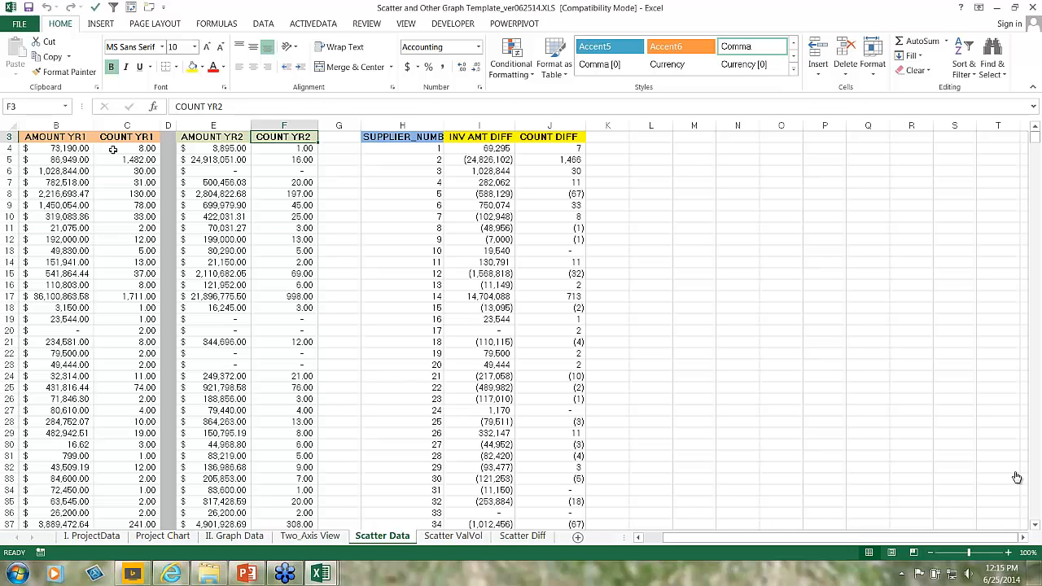
click(78, 160)
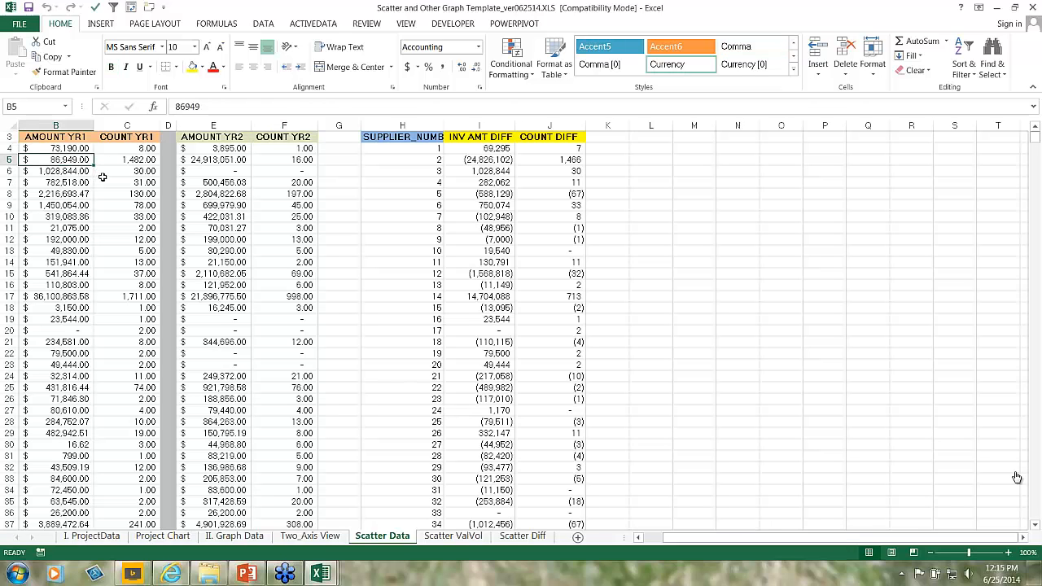
key(Left)
click(79, 135)
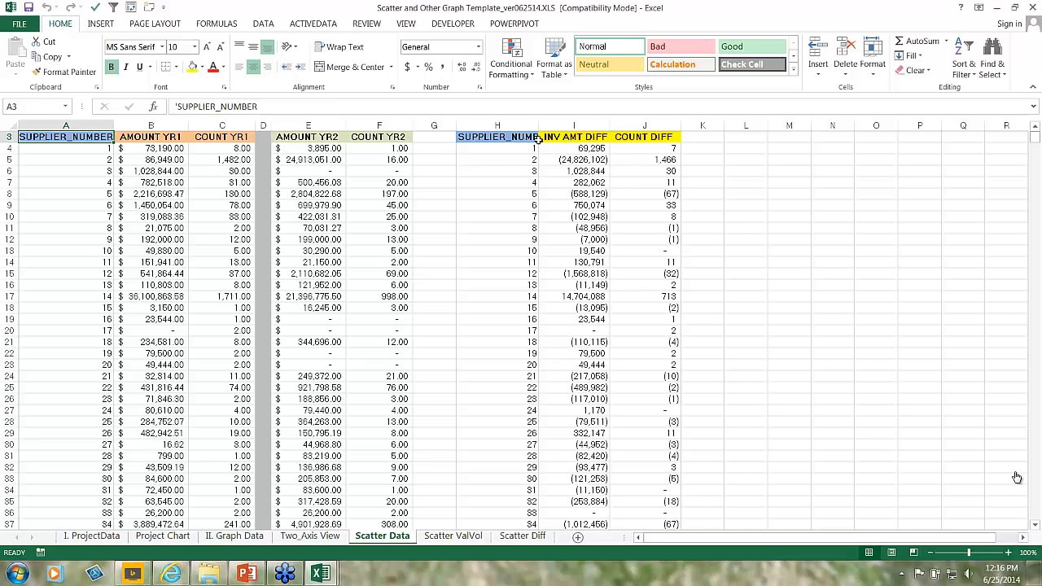
click(575, 147)
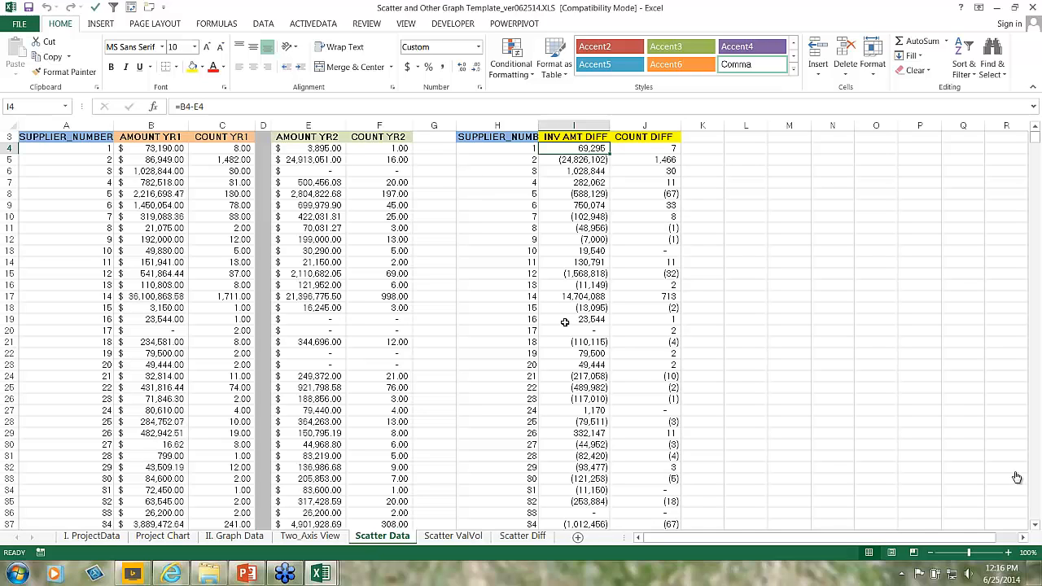
click(239, 151)
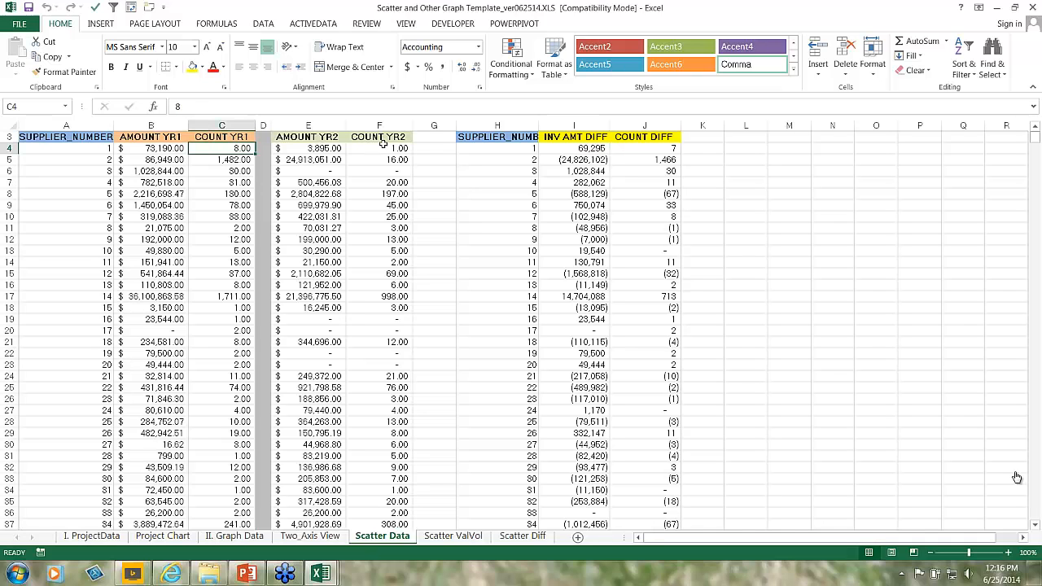
click(369, 147)
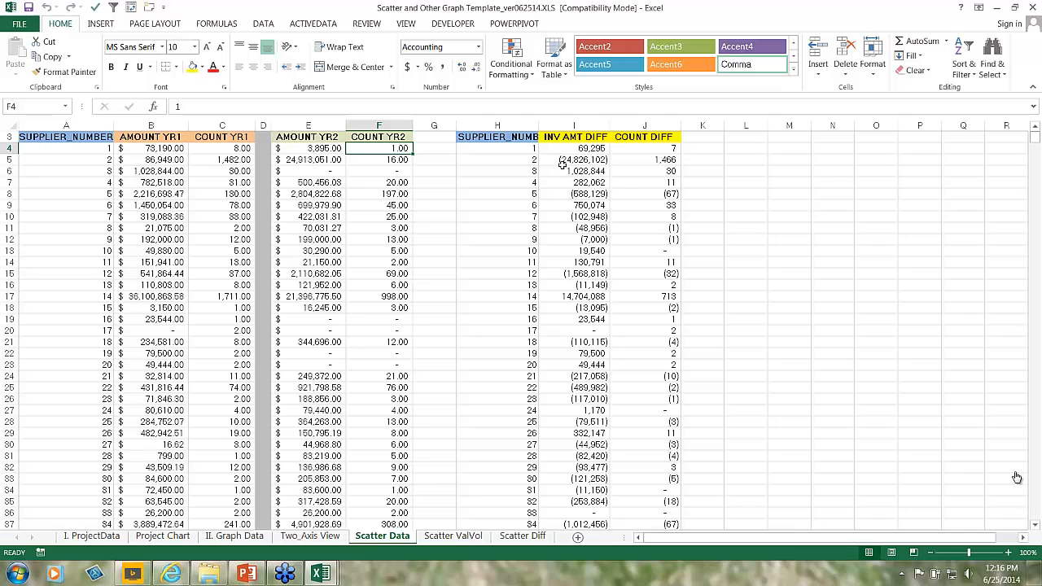
Step: Insert a scatter chart of the INV AMT DIFF and COUNT DIFF values from row 4 to the last row, and delete it
drag(560, 146, 627, 202)
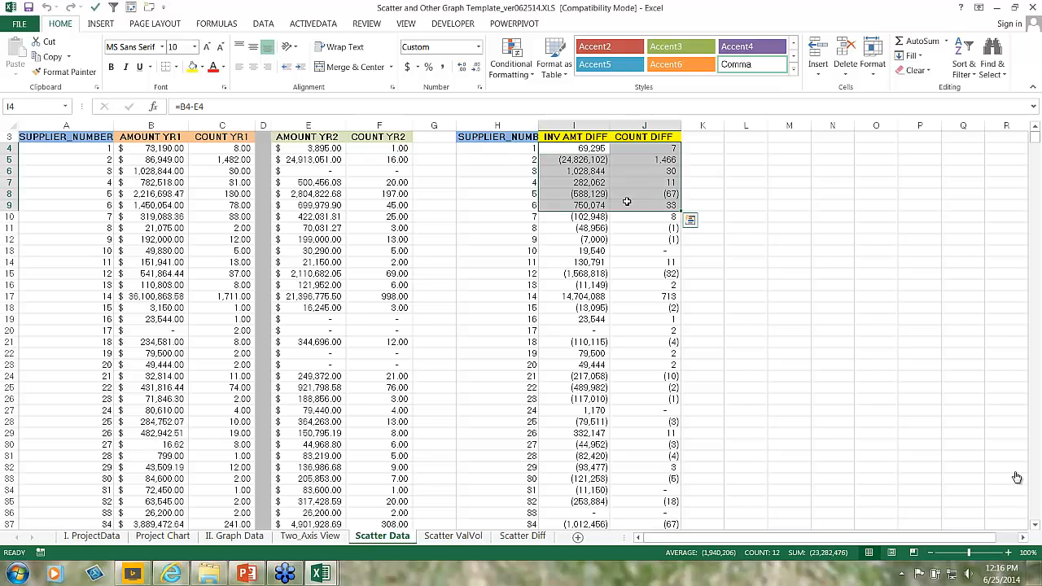
key(End)
key(shift+Down)
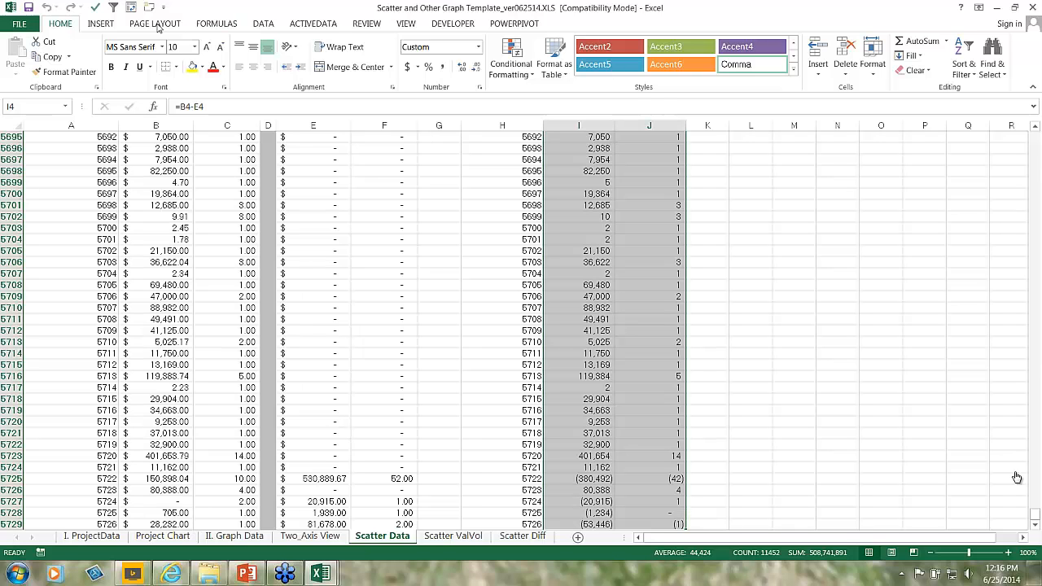
click(104, 25)
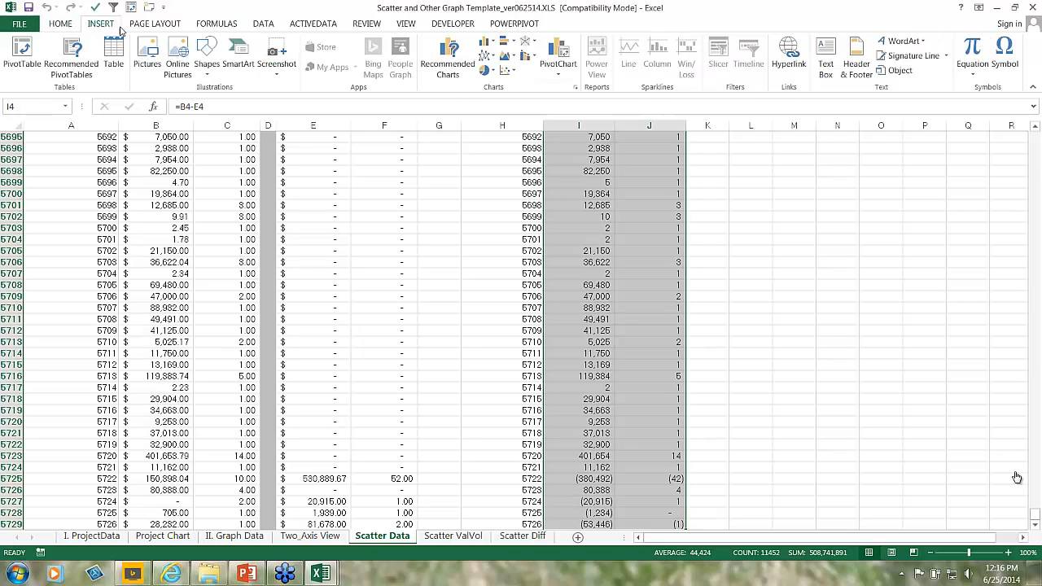
click(505, 72)
click(518, 114)
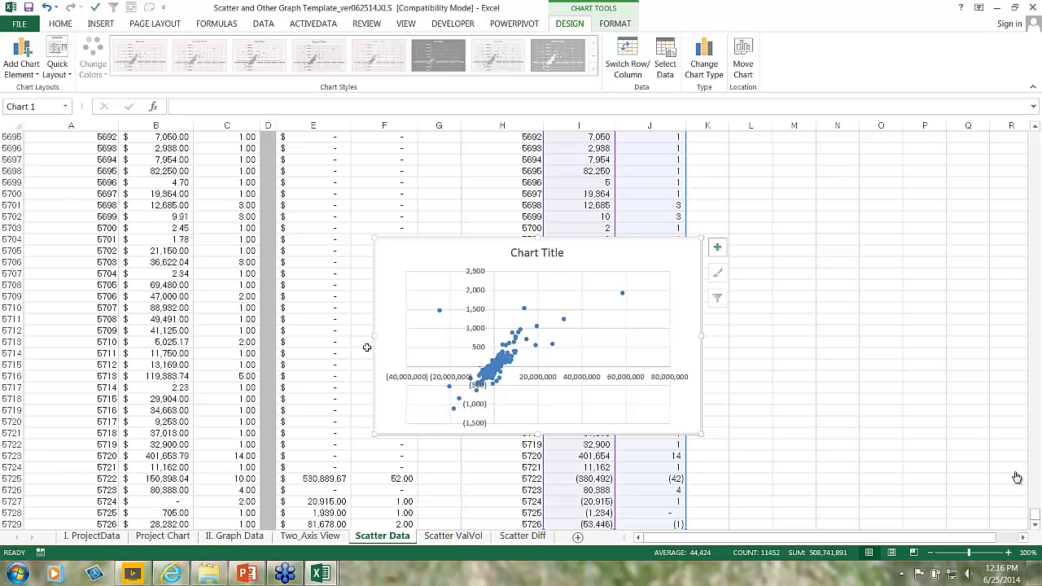
drag(681, 254, 680, 254)
key(Delete)
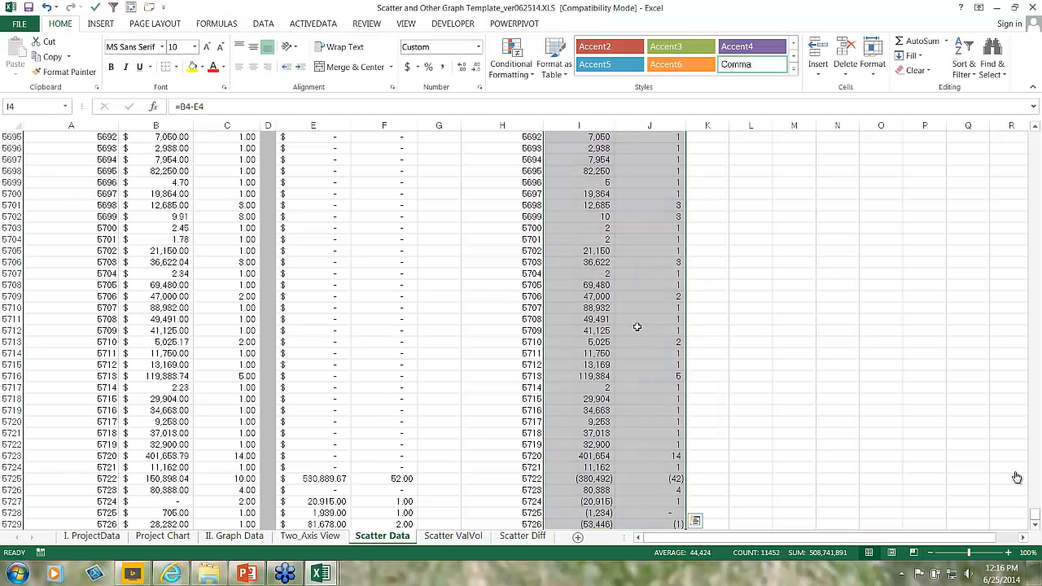
Step: Examine the two-year scatter chart on Scatter ValVol and the amount and count difference scattergraph on Scatter Diff
click(458, 536)
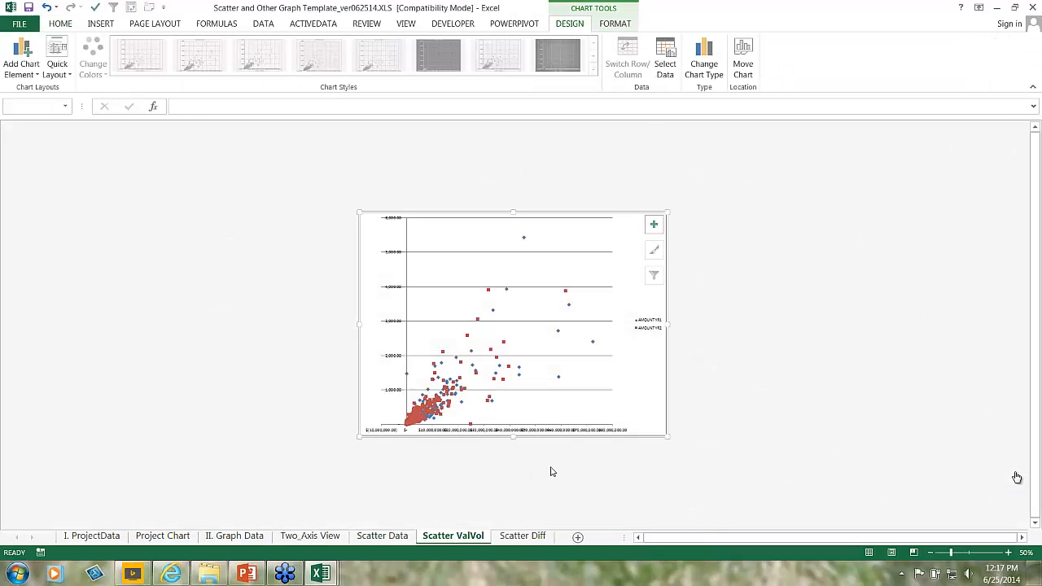
click(392, 536)
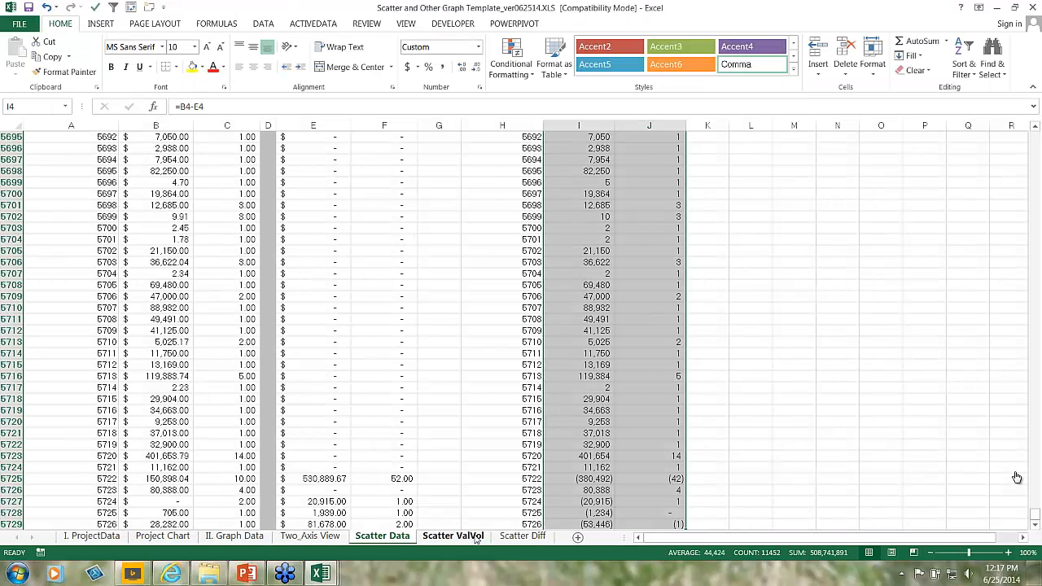
click(458, 536)
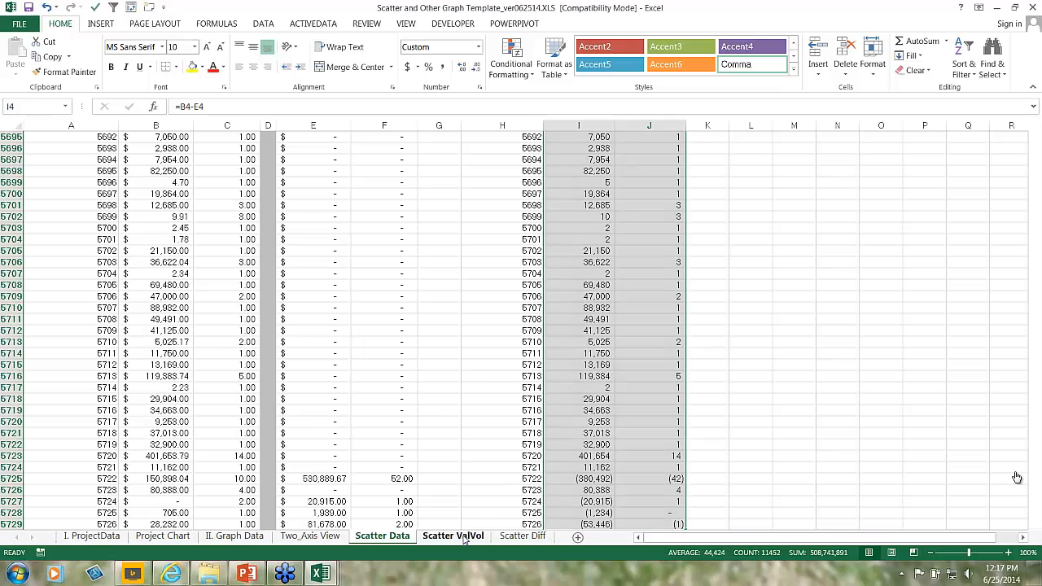
ctrl+scroll(514, 415, up, 3)
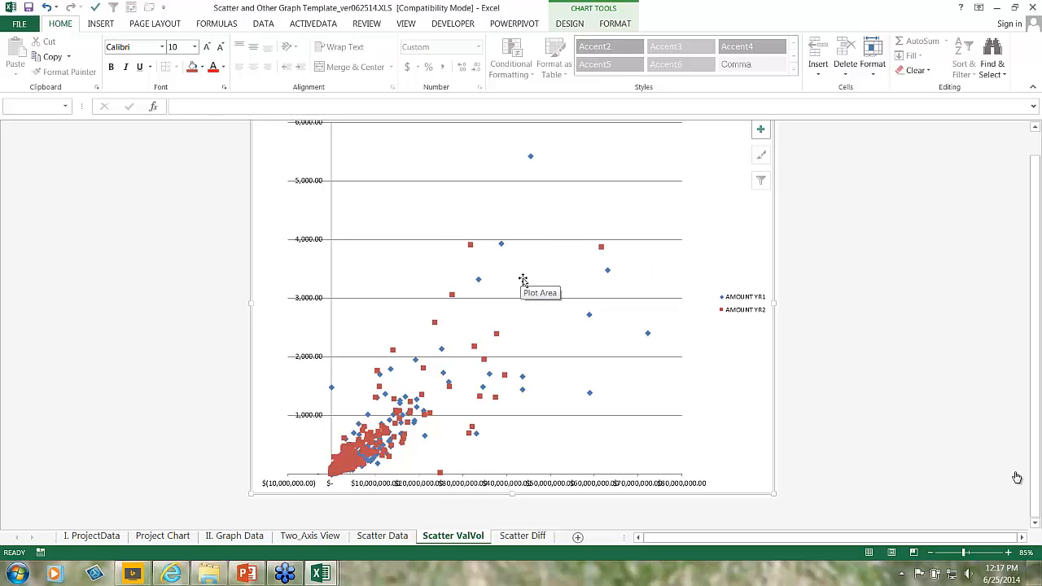
click(522, 538)
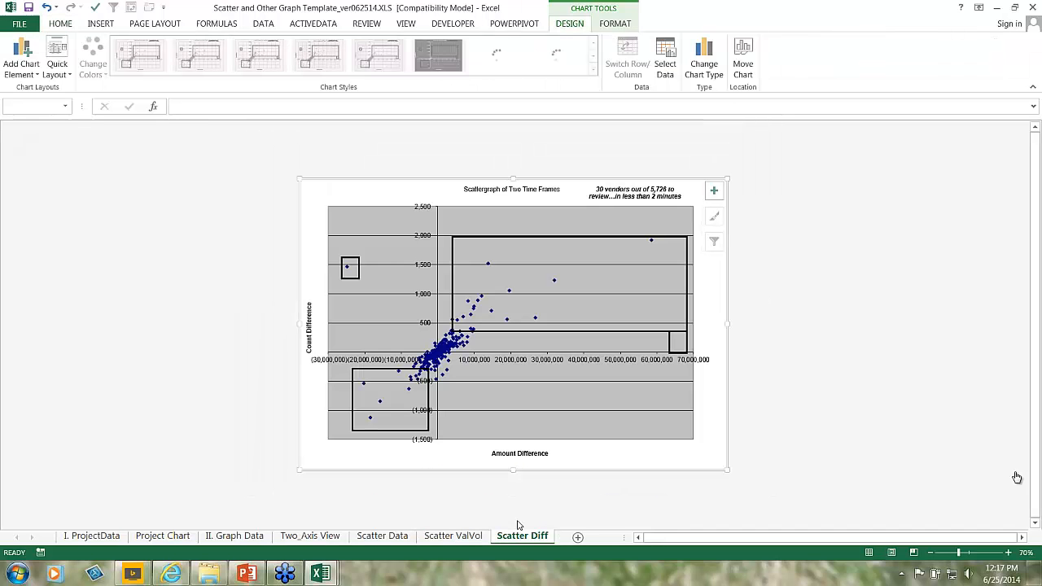
scroll(516, 513, up, 3)
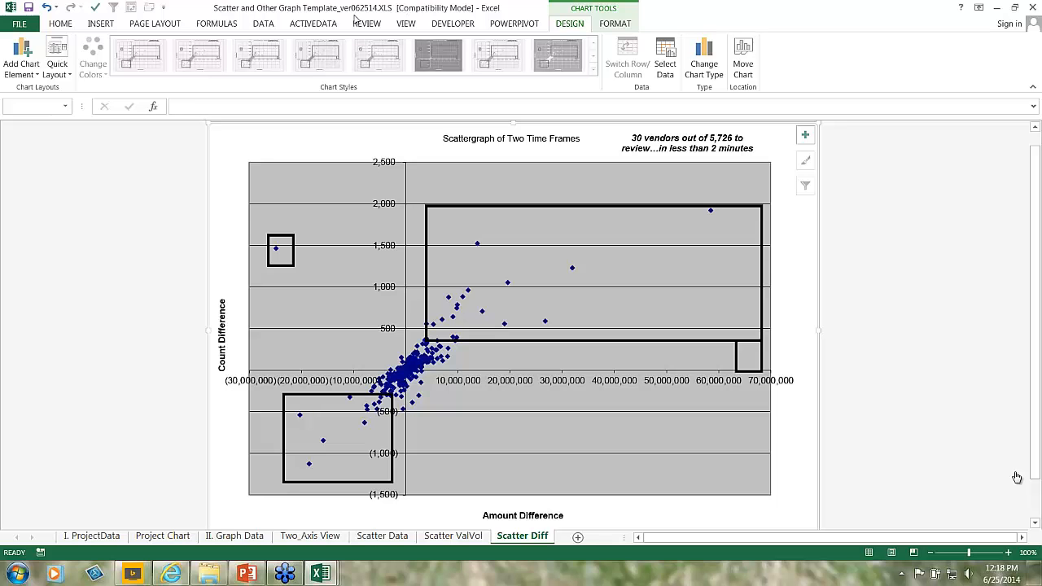
Step: Return to the first rows of the Scatter Data sheet to view the source columns of both scattergraphs
click(389, 538)
scroll(599, 209, up, 20)
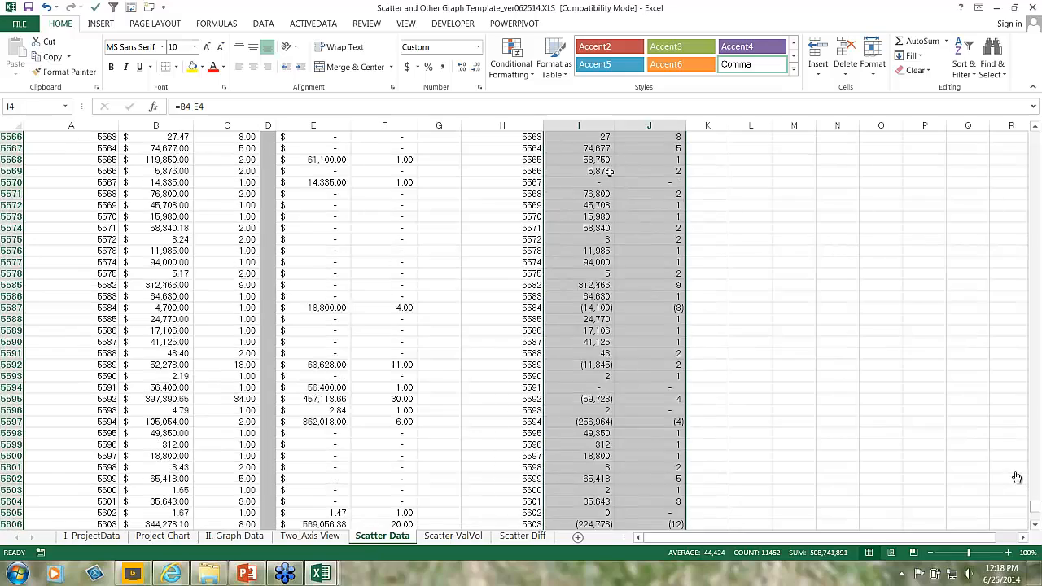
scroll(1017, 477, up, 20)
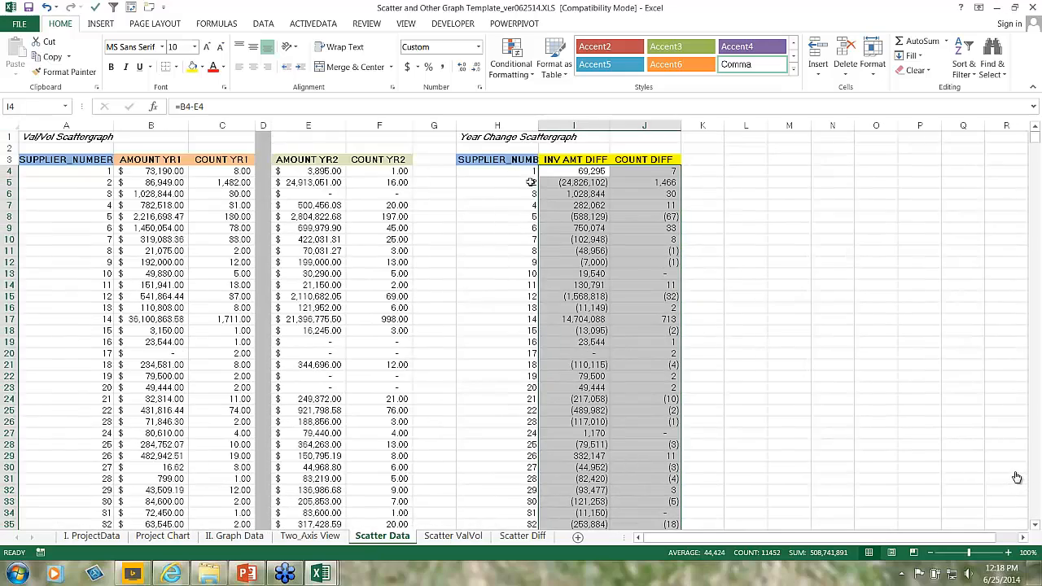
Step: Review the first supplier difference rows on Scatter Data, and view the scatter charts on Scatter ValVol and Scatter Diff
drag(517, 171, 660, 260)
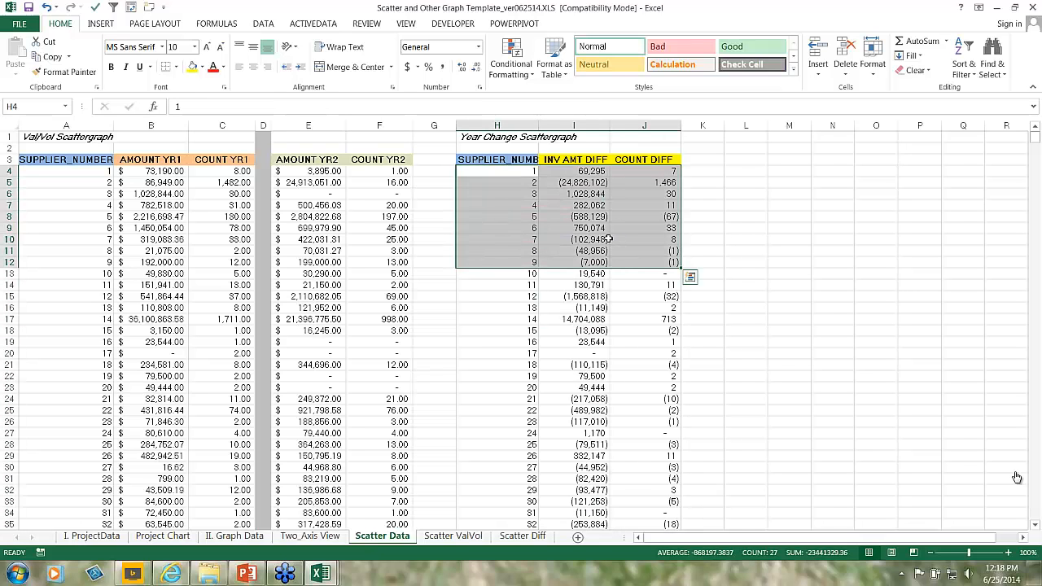
click(451, 536)
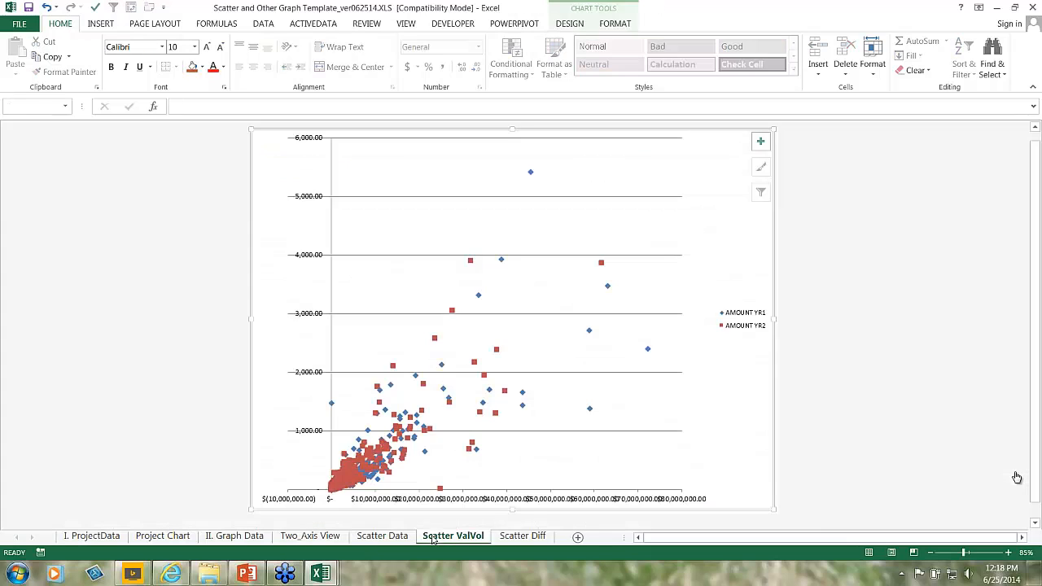
click(523, 536)
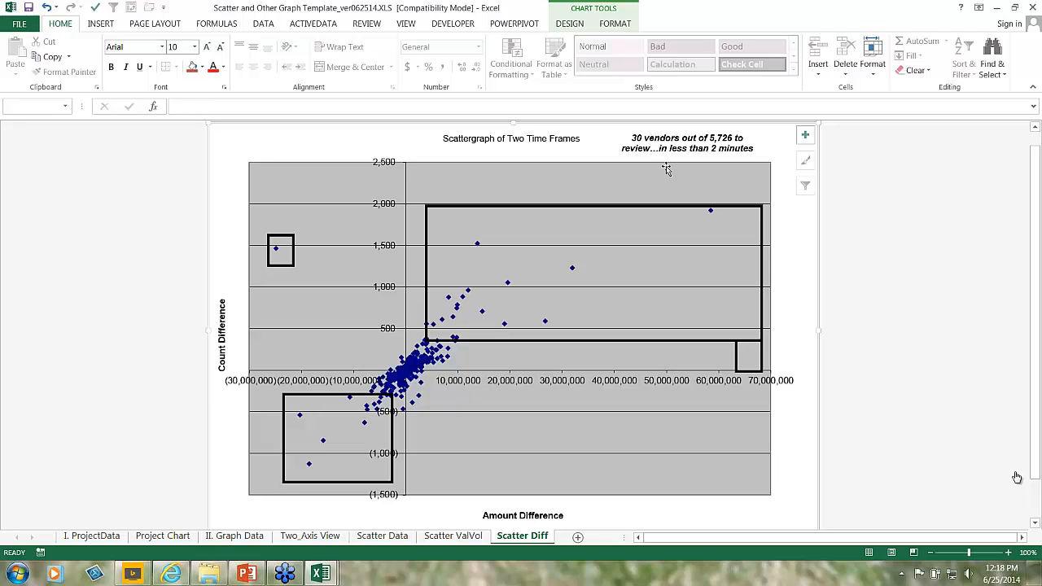
Step: Close the scatter graph template workbook, saving its changes in the current format despite the compatibility check
click(1032, 7)
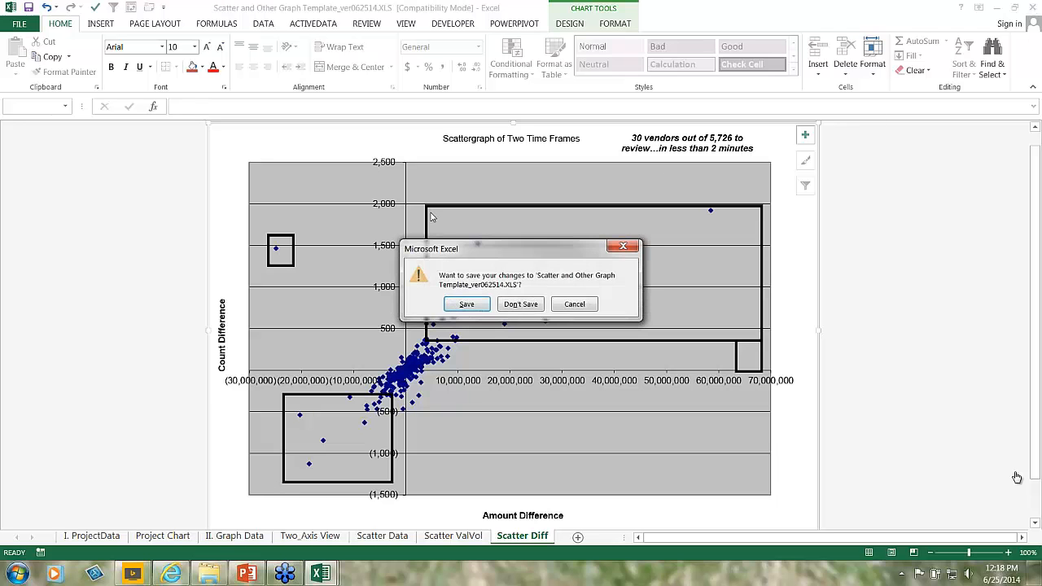
click(479, 304)
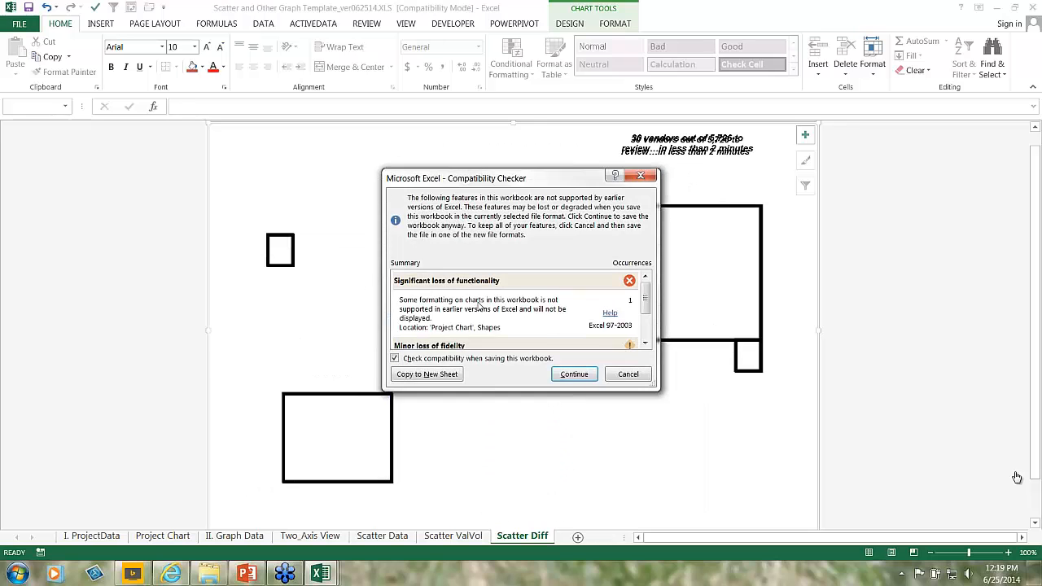
click(587, 374)
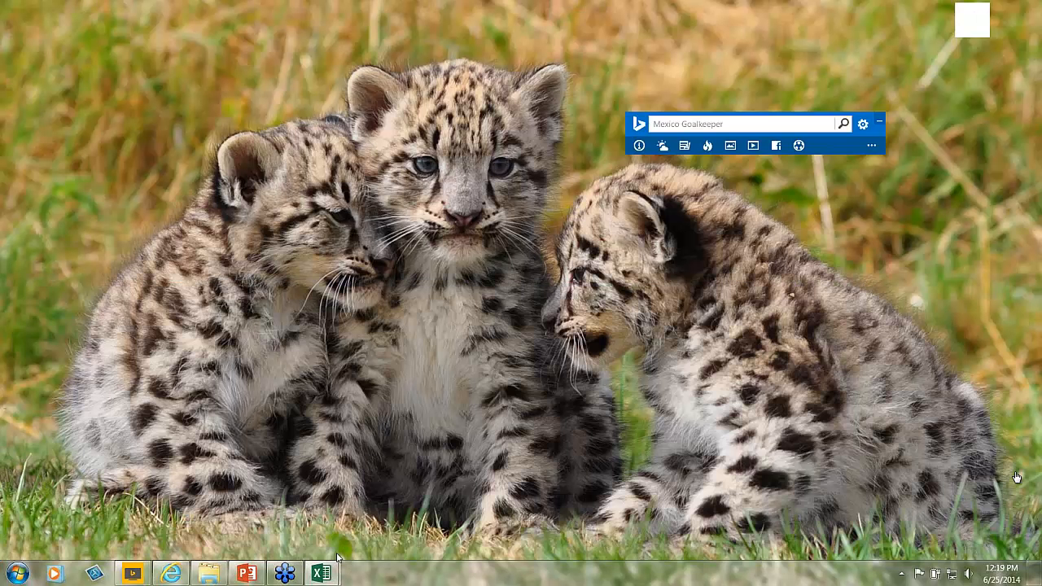
Step: Switch to PowerPoint, maximize the 20140625EXCEL_Pivot.pptx window, and run the slide show from slide 27 to the Entries By Day Analysis slide
mouse_move(326, 574)
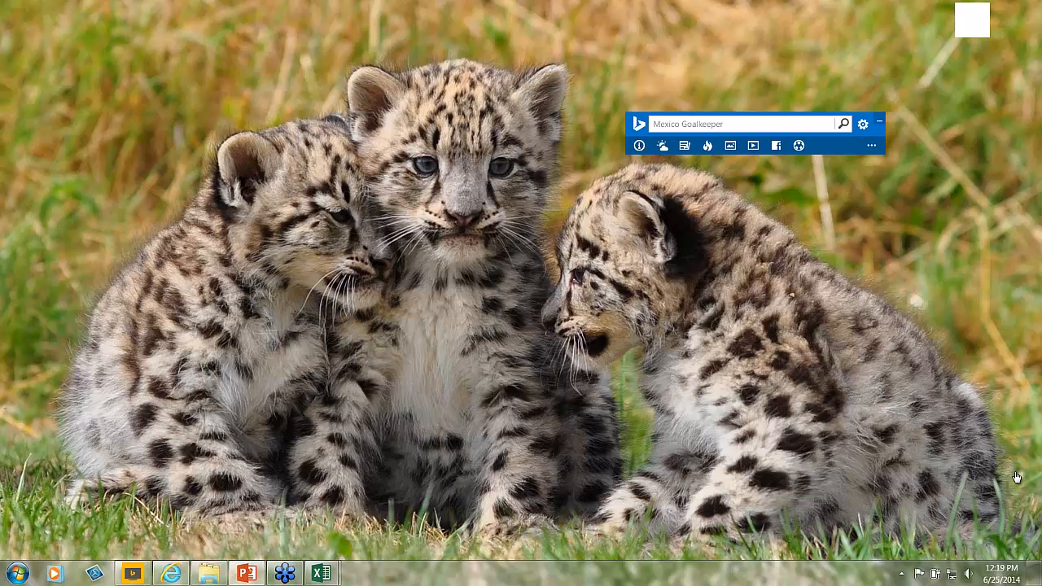
drag(0, 159, 623, 61)
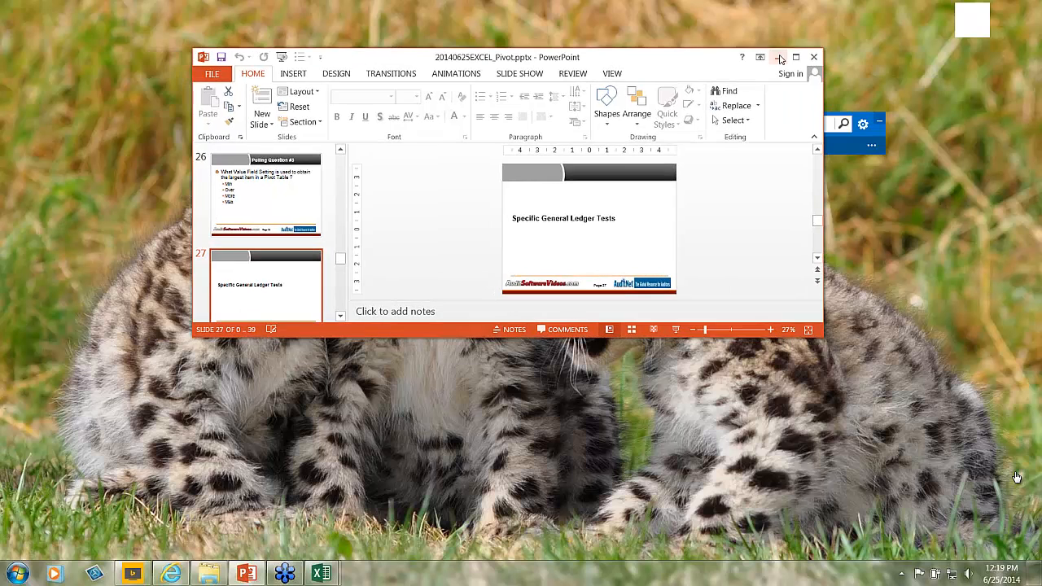
click(796, 57)
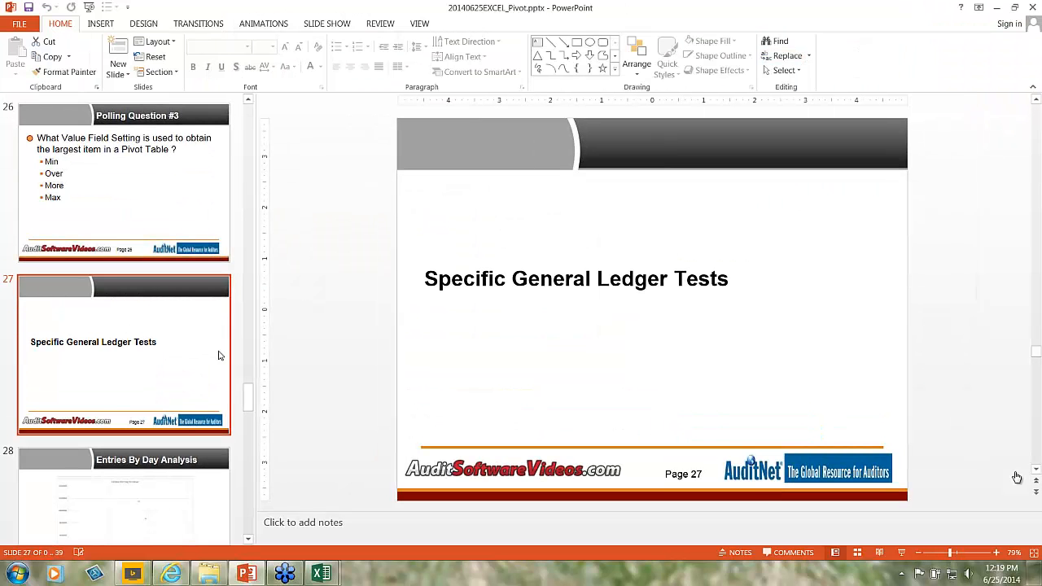
scroll(207, 356, down, 1)
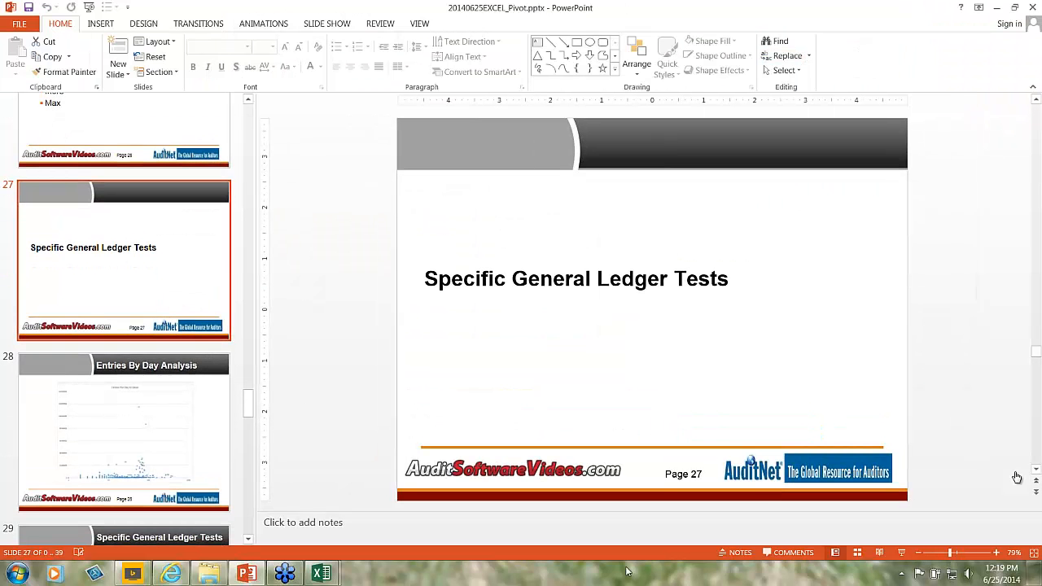
click(901, 553)
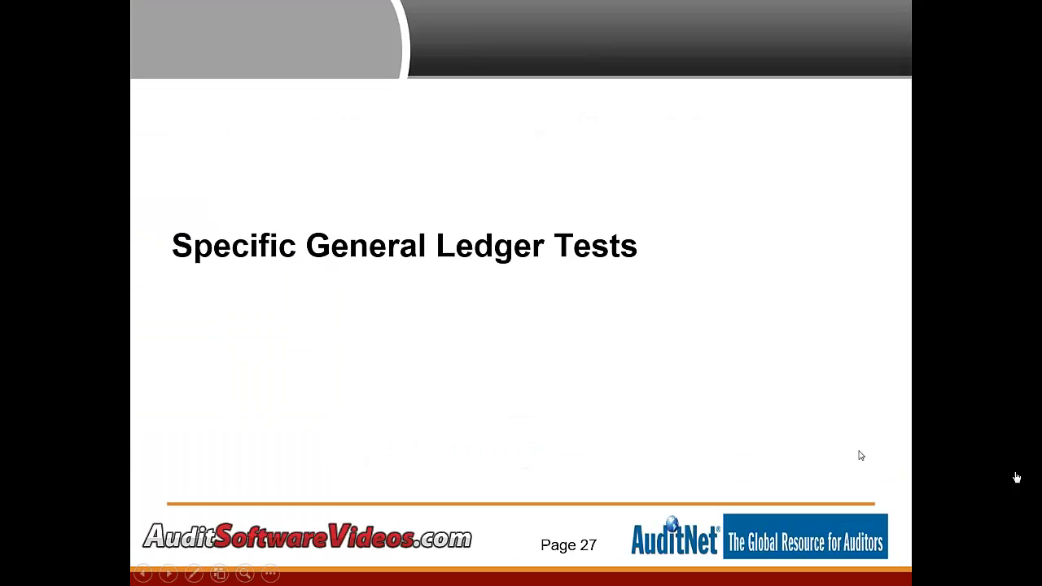
click(851, 421)
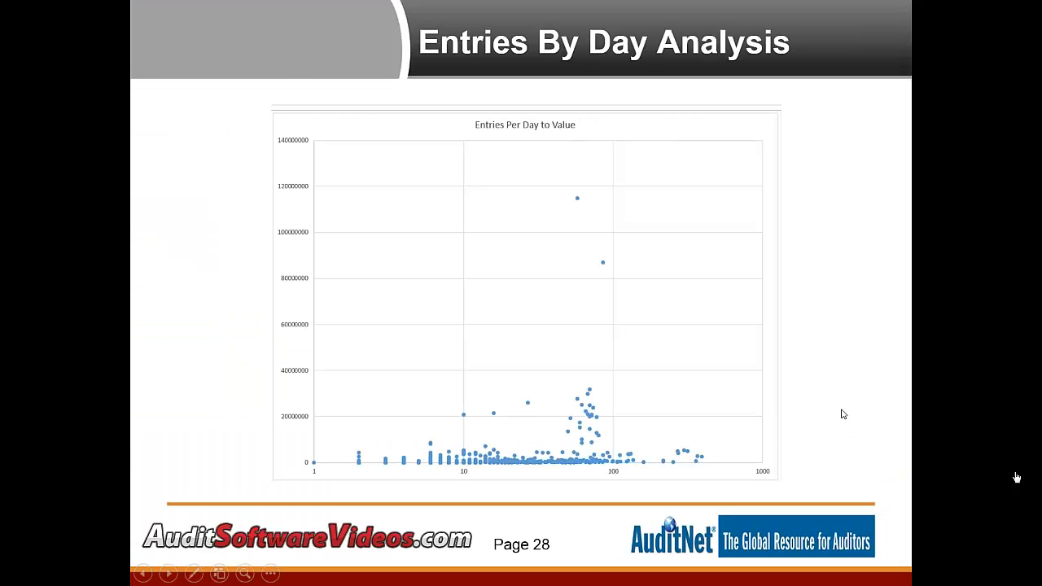
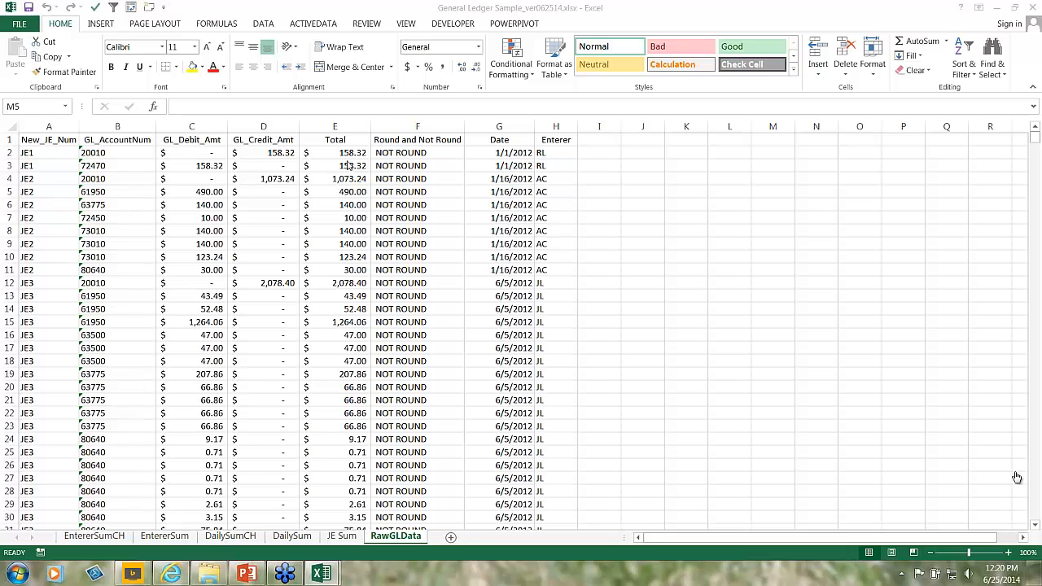
Step: Check the round-number formula in F2 of RawGLData and turn on filtering for the header row
click(347, 165)
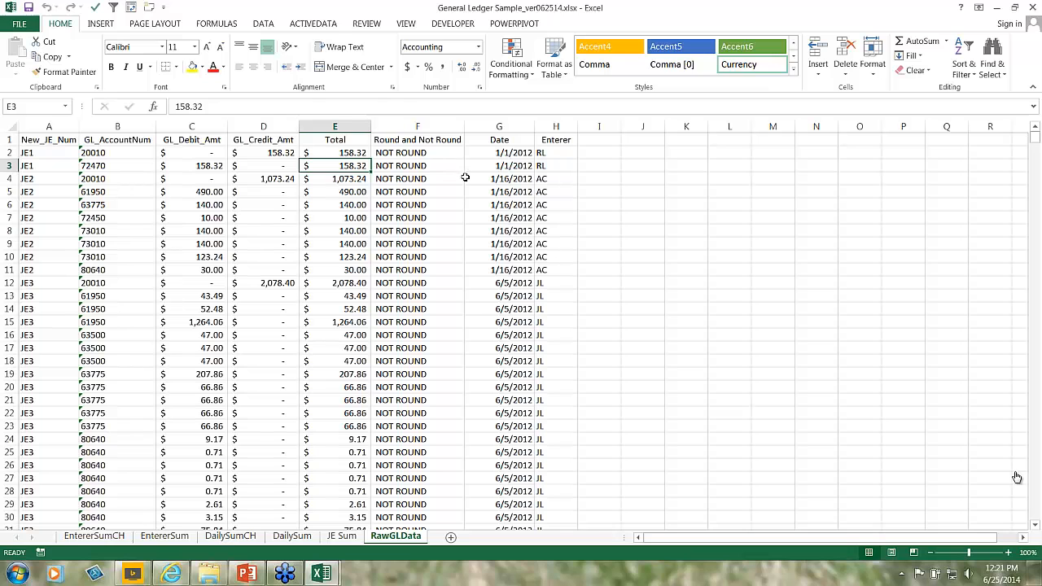
click(422, 156)
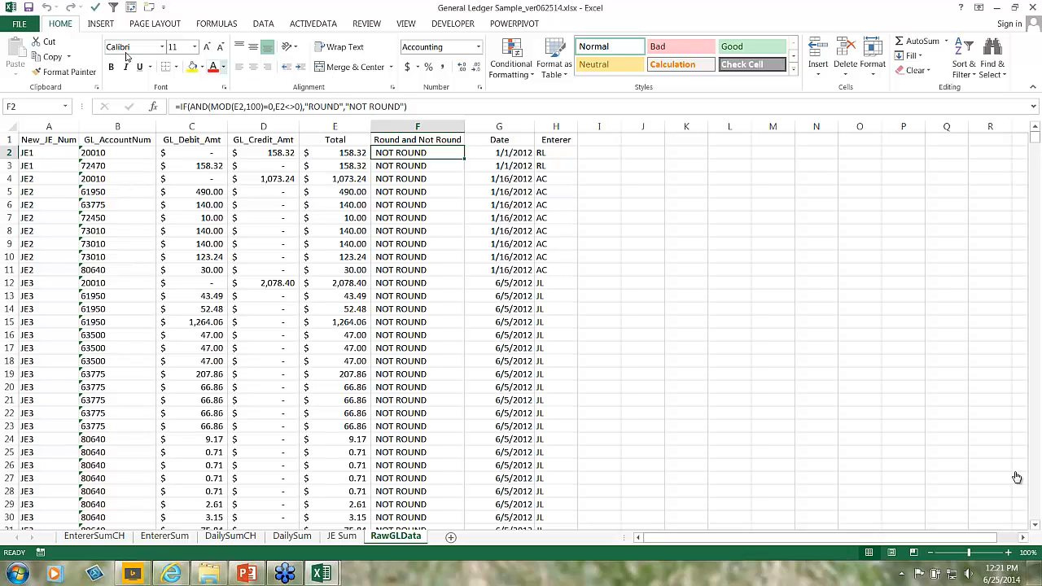
click(8, 140)
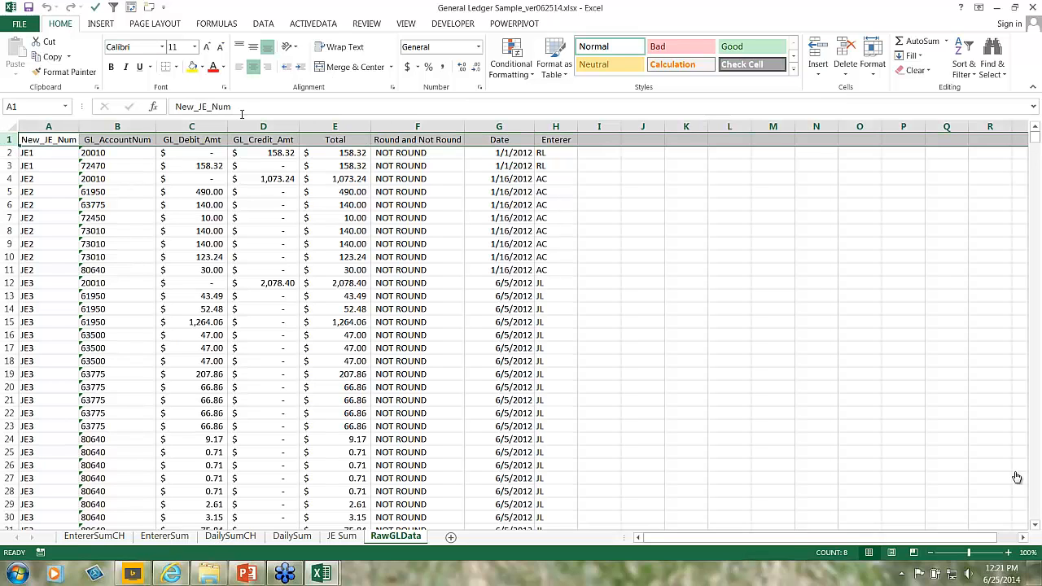
click(263, 24)
click(338, 57)
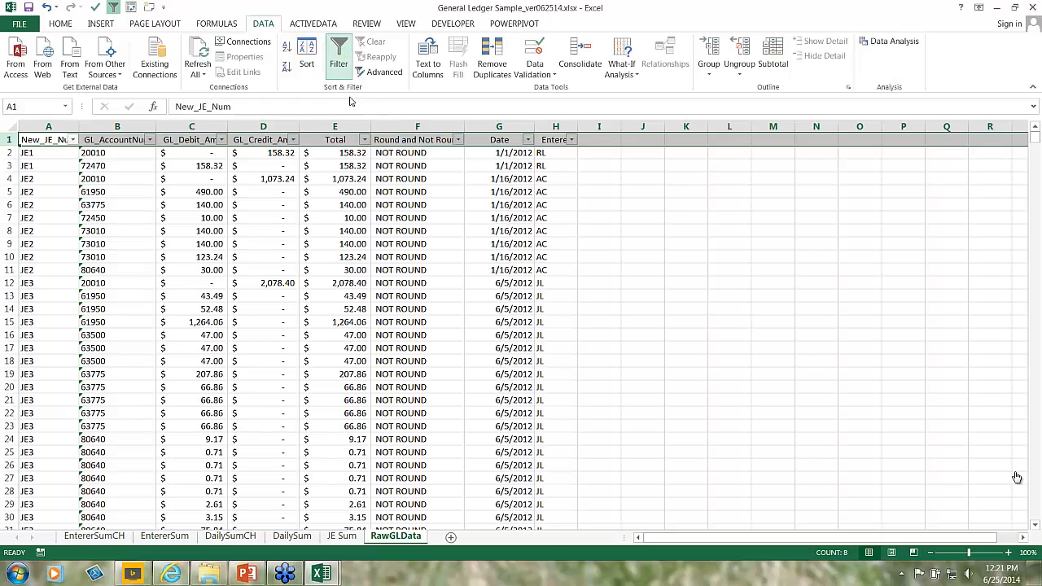
Step: Filter the Round and Not Round column to show only ROUND entries, and clear that filter
click(458, 140)
click(322, 271)
click(324, 292)
click(381, 374)
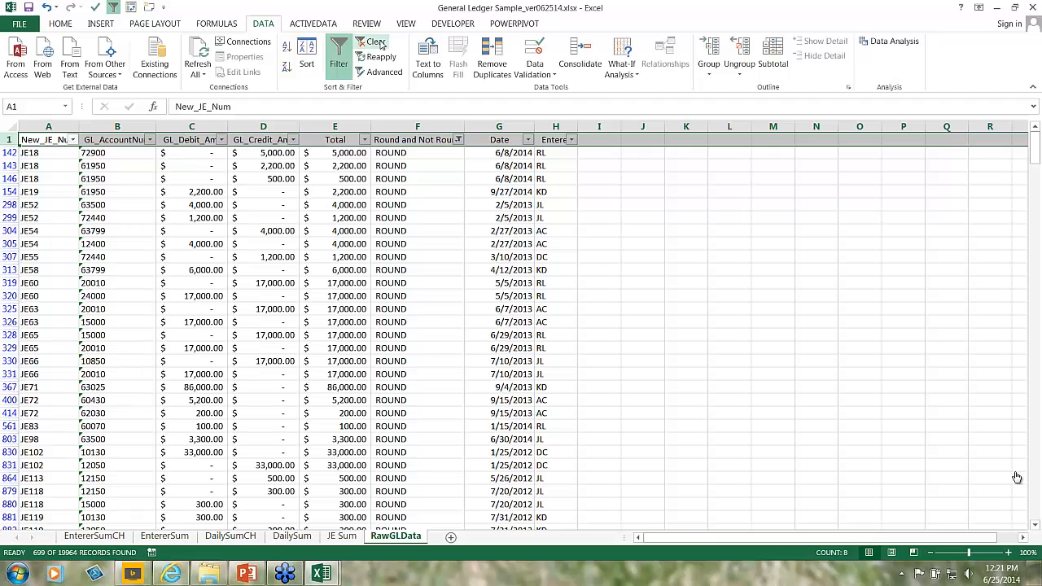
click(373, 42)
Step: Examine the JE1 journal entry lines in rows 2 and 3 of RawGLData, including their date and enterer
click(34, 155)
drag(34, 156, 411, 165)
drag(490, 154, 542, 165)
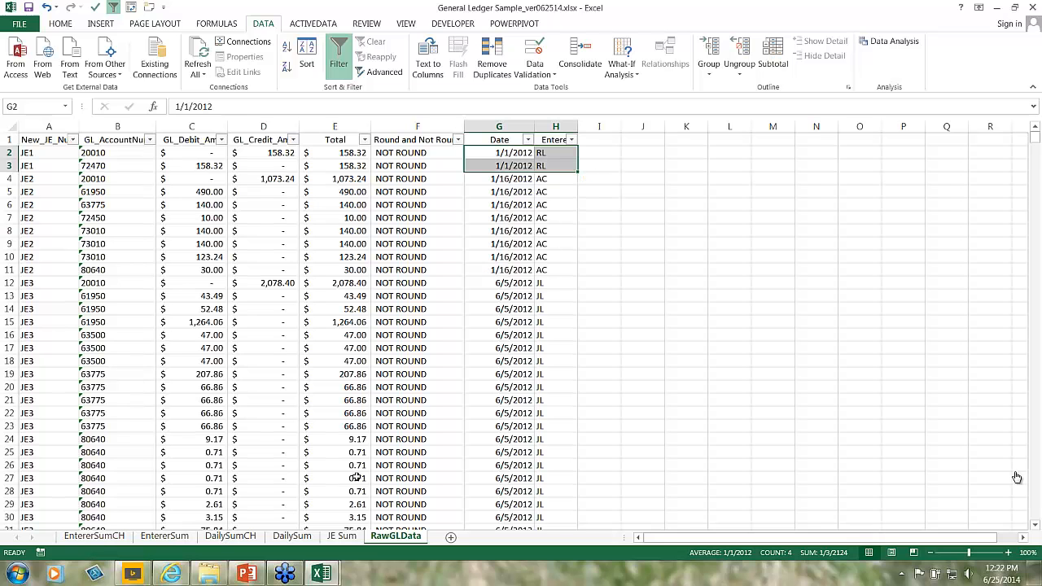
Step: Examine the JE Sum pivot table's debit and credit sums by journal entry, year and month
click(346, 537)
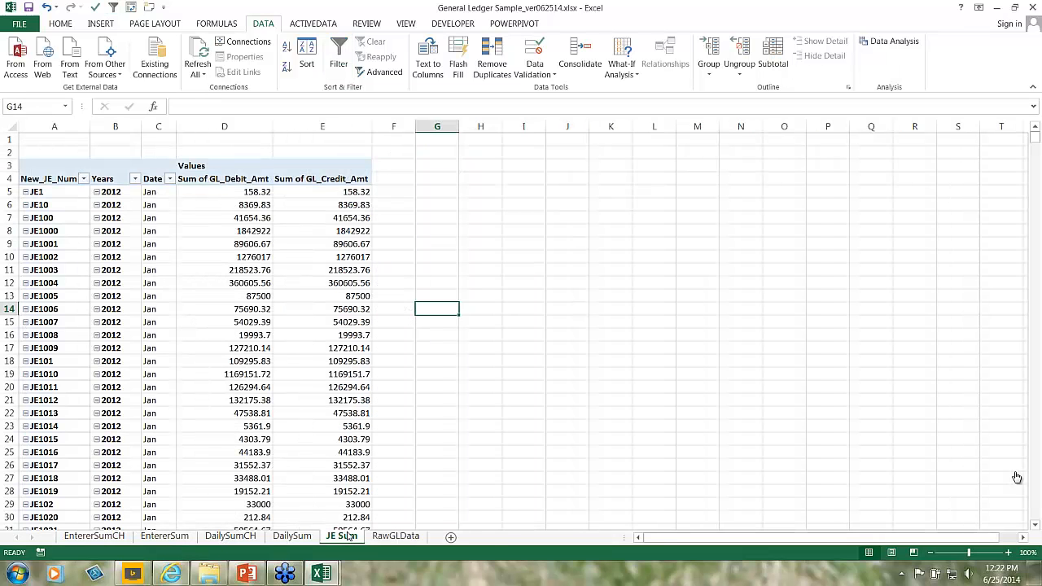
click(233, 209)
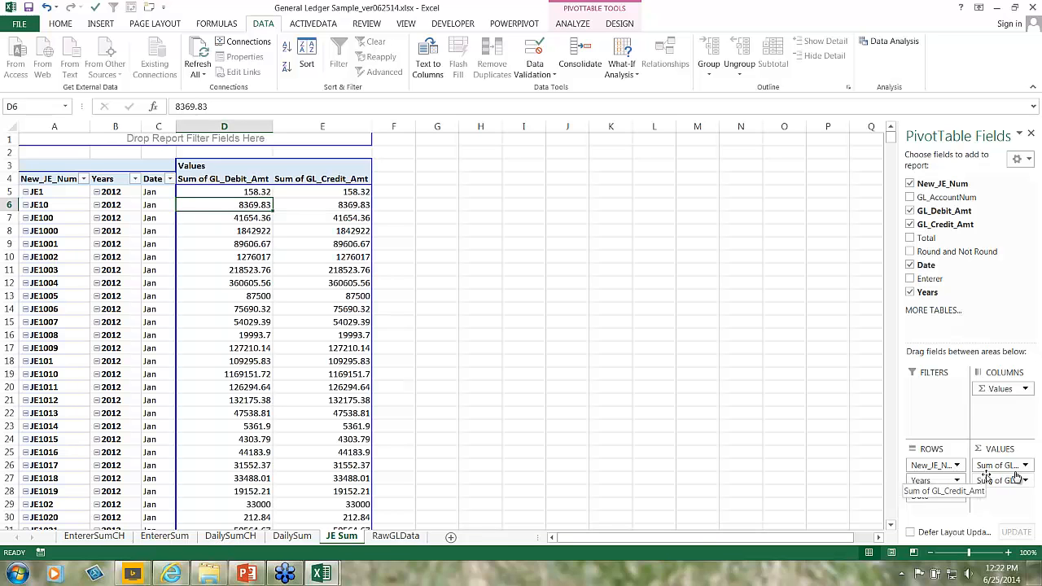
click(304, 172)
click(309, 179)
click(309, 191)
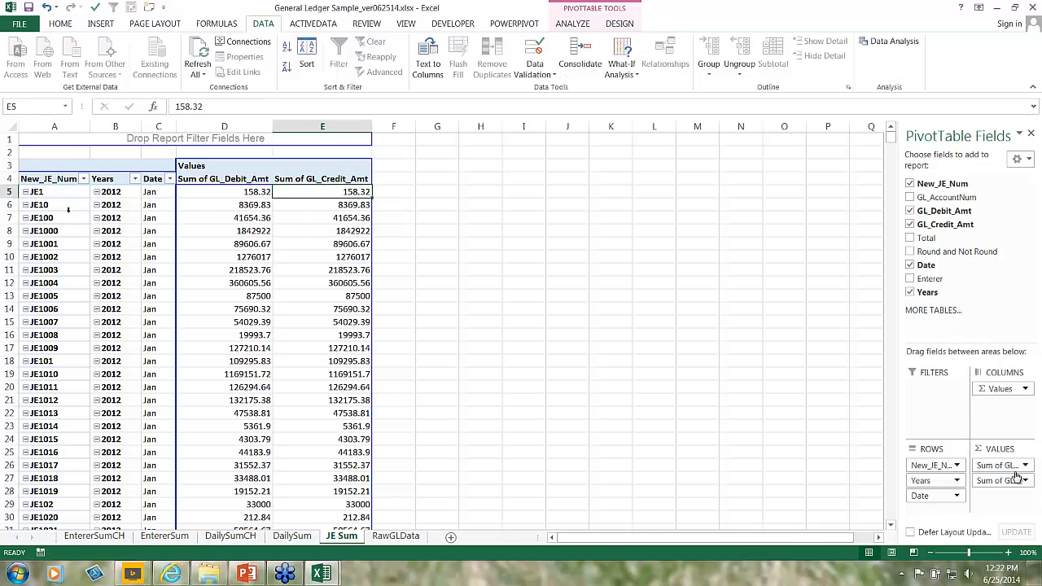
click(50, 184)
key(ctrl+a)
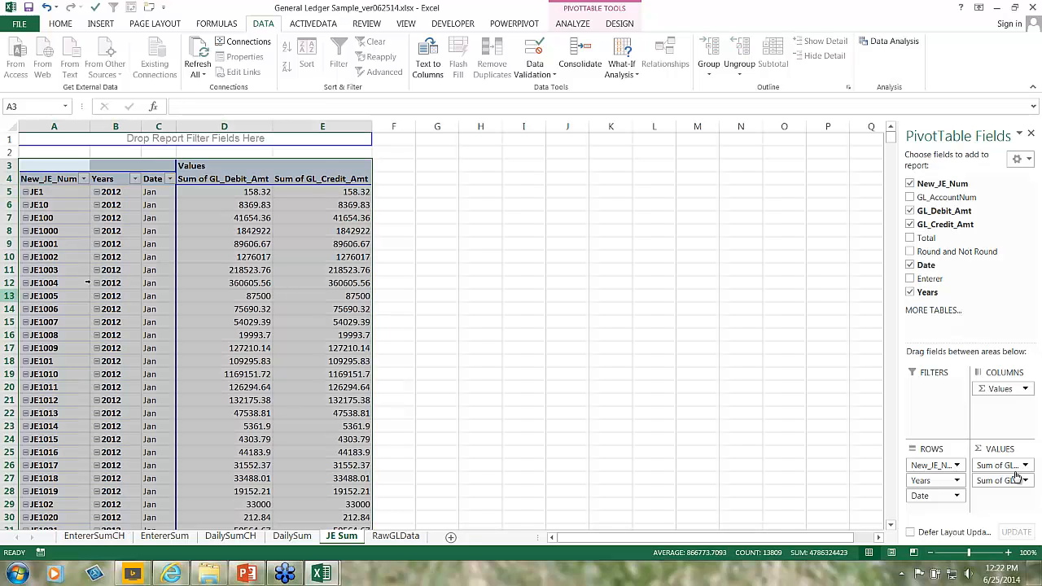
Step: Begin a calculated field in the JE Sum pivot table with the formula =GL_Debit_Amt-GL_Credit_Amt
click(244, 282)
click(600, 12)
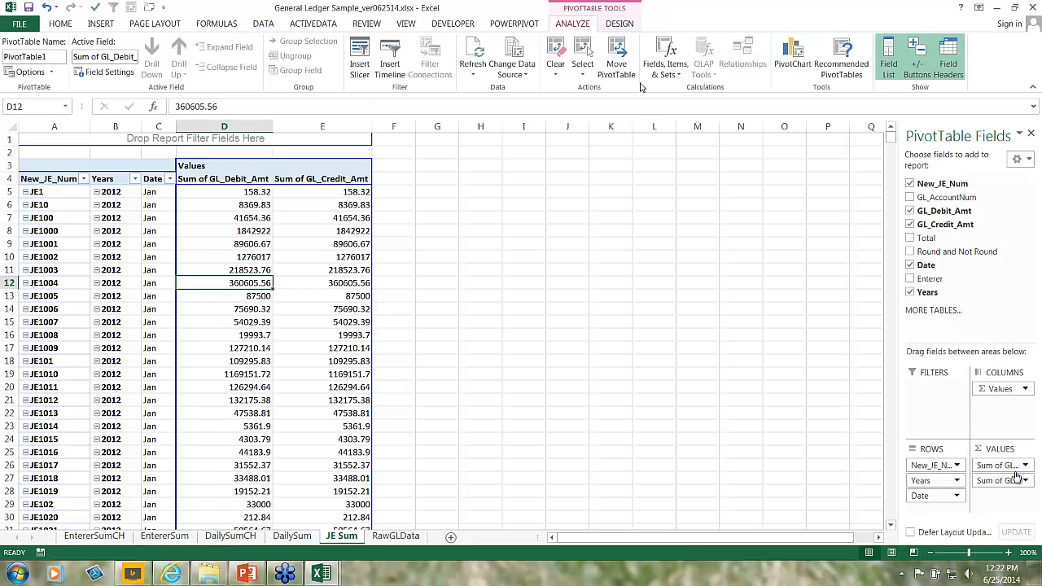
click(664, 72)
click(673, 96)
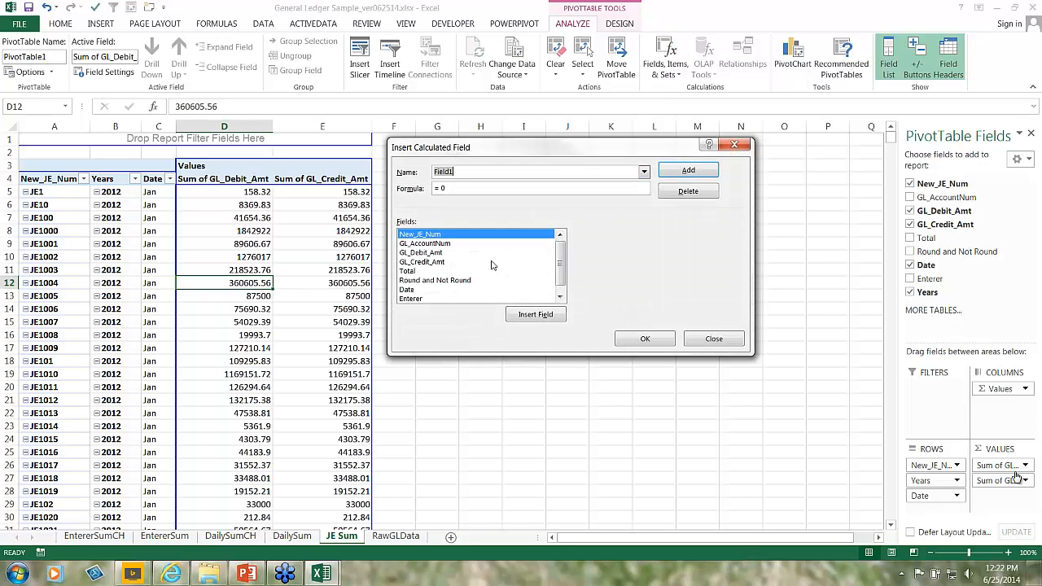
double_click(418, 254)
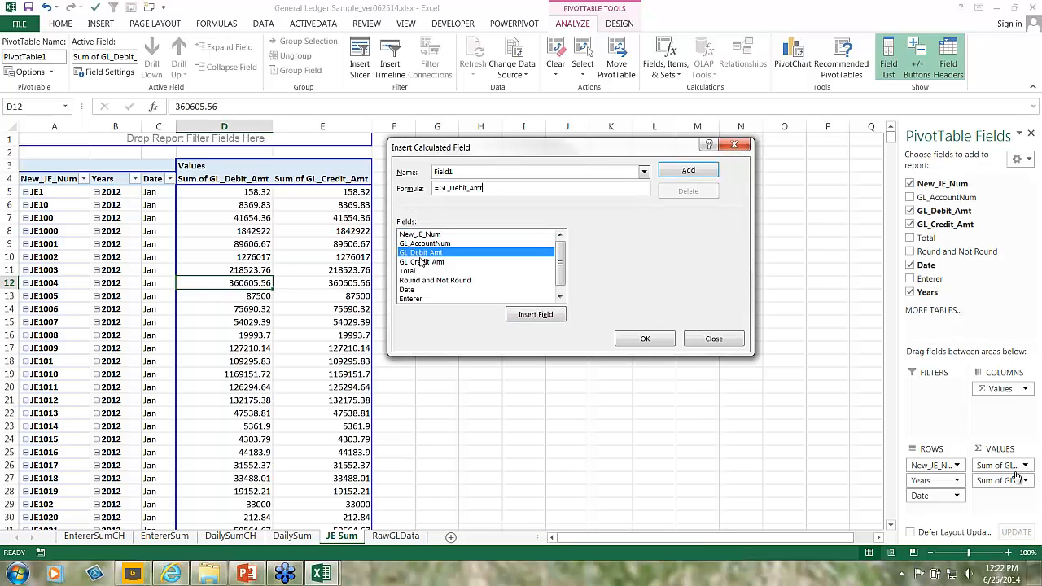
text(-)
click(414, 262)
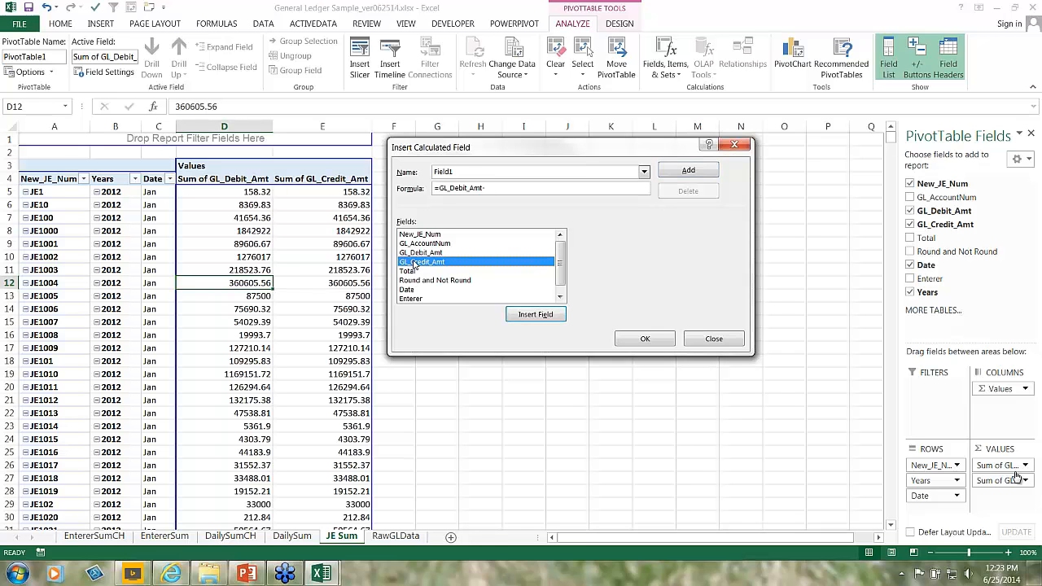
double_click(415, 264)
Step: Name the calculated field Difference and add it to the pivot table
click(469, 172)
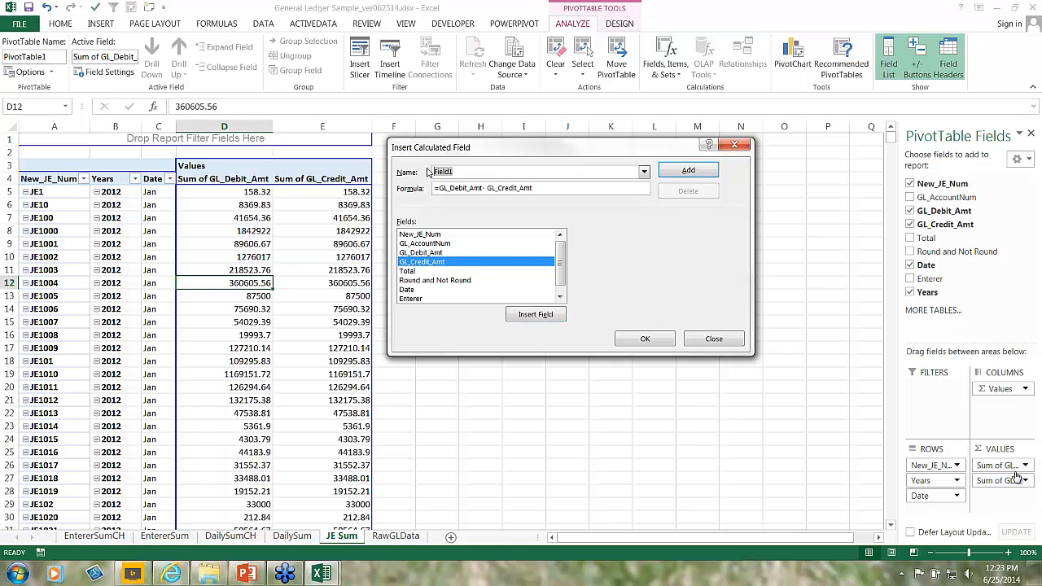
text(Difference)
key(Return)
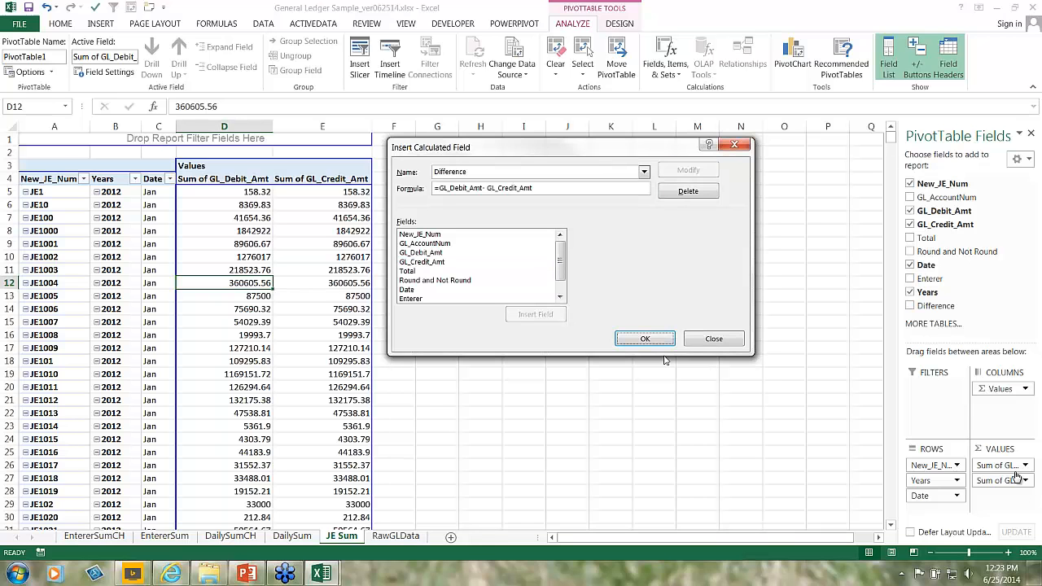
click(645, 340)
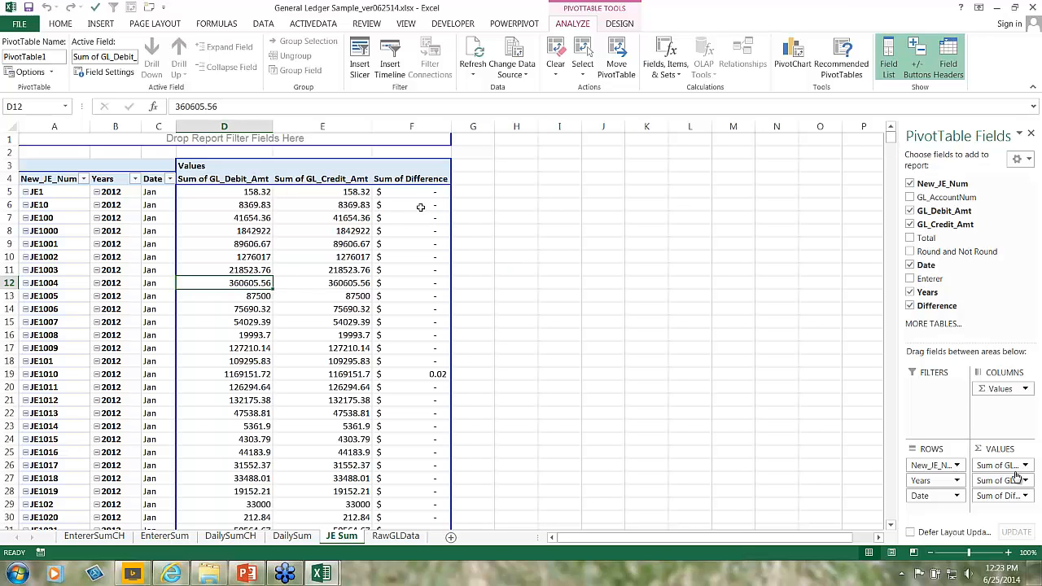
Step: Inspect the debit-credit difference for journal entry JE1010 in the Sum of Difference column
drag(360, 373, 269, 363)
click(423, 372)
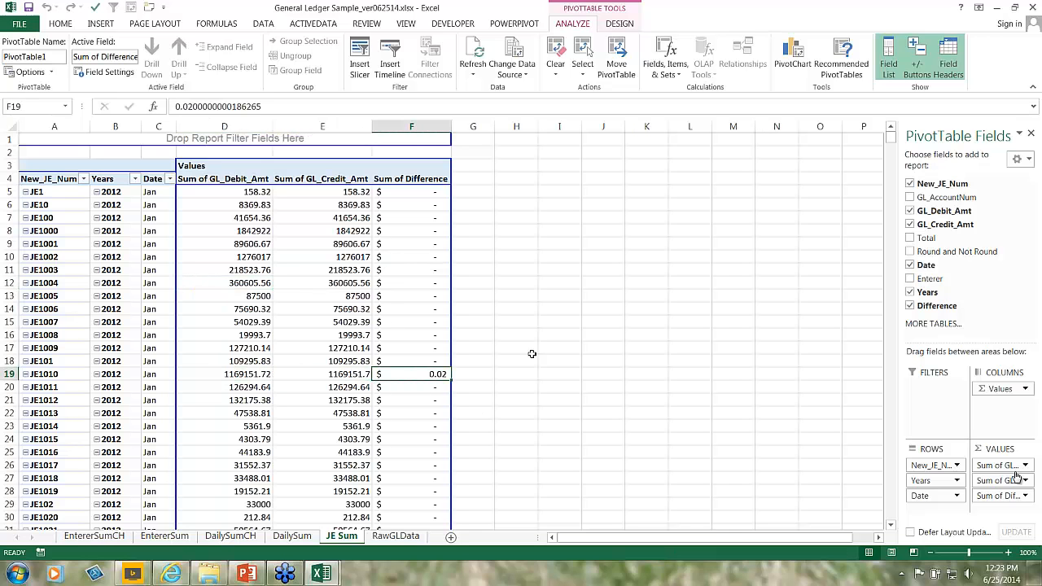
mouse_move(891, 140)
mouse_down()
mouse_move(884, 270)
mouse_move(888, 135)
mouse_up()
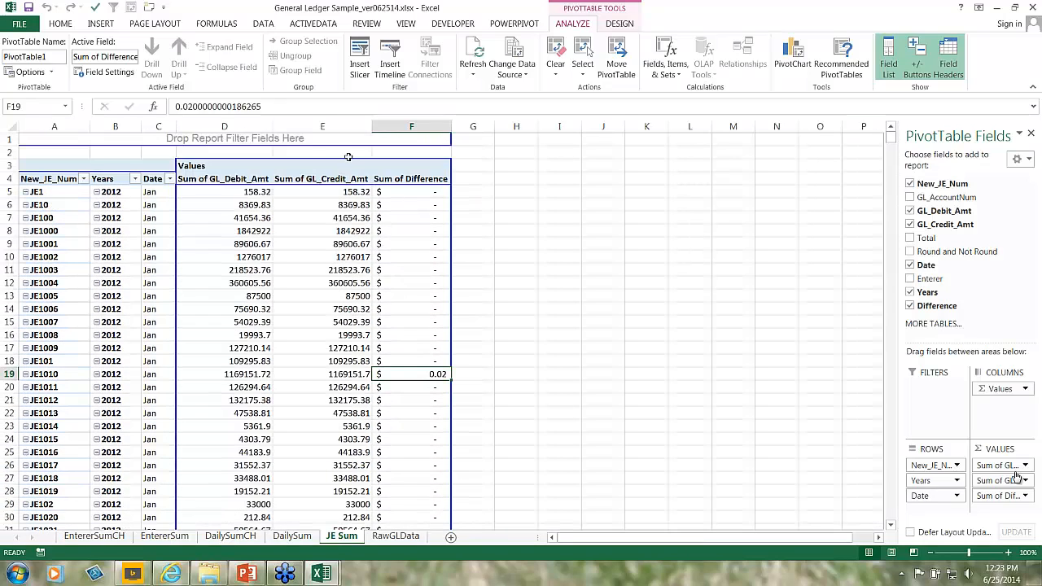
Step: Sort the New_JE_Num field of the JE Sum pivot table in descending order by Sum of Difference
click(404, 179)
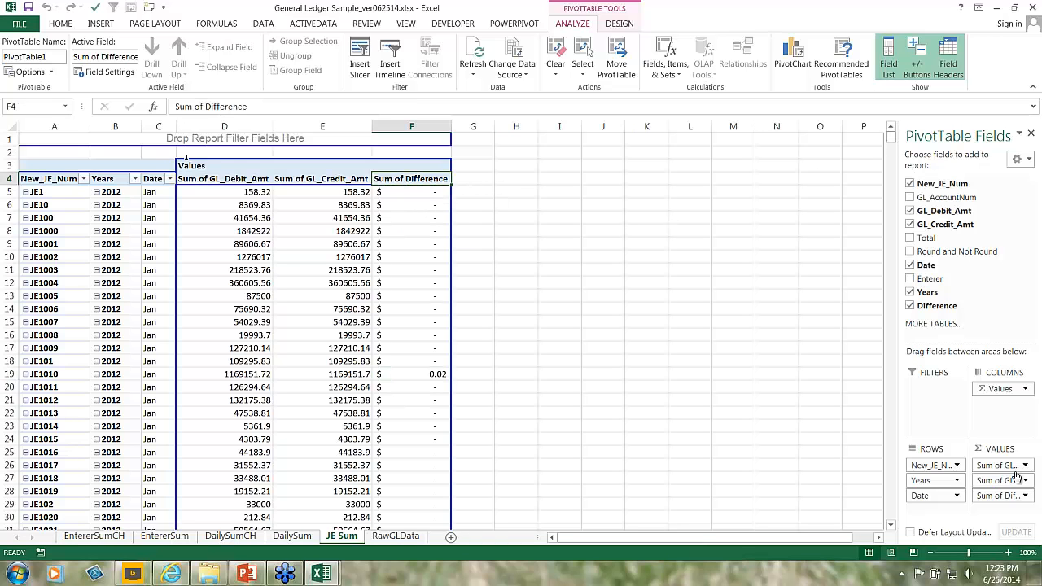
click(83, 179)
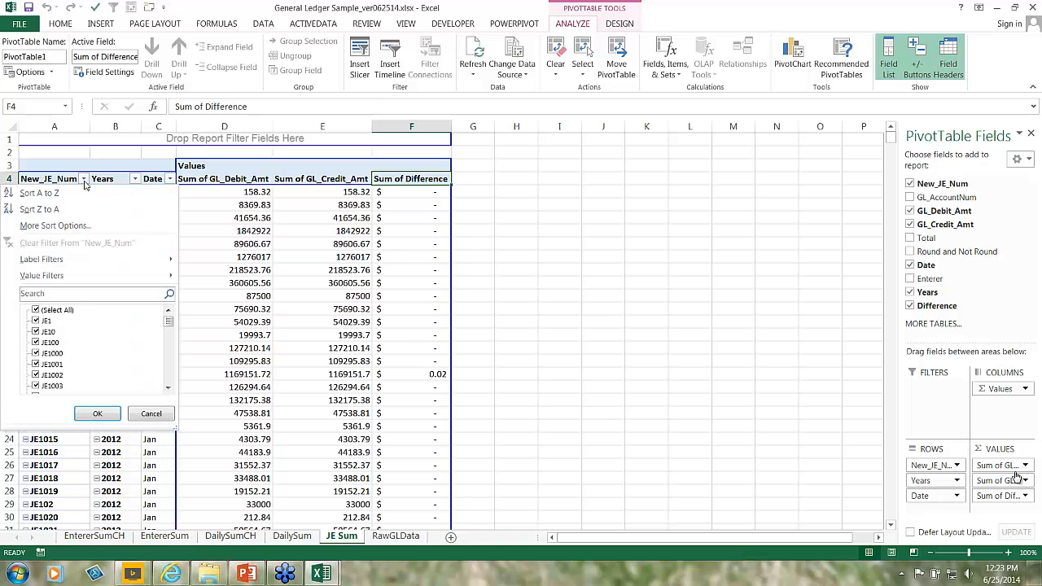
mouse_move(74, 274)
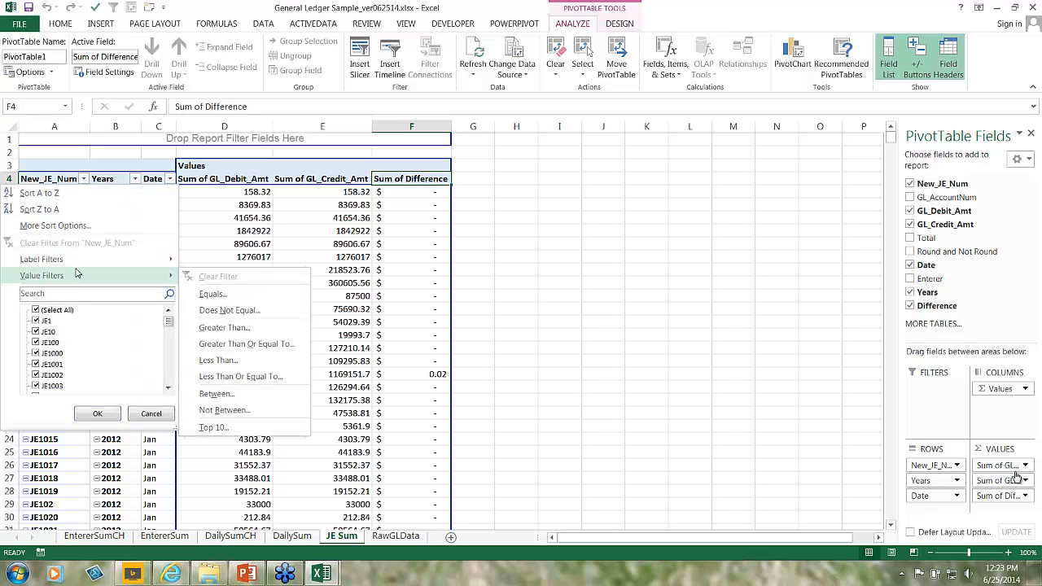
click(68, 227)
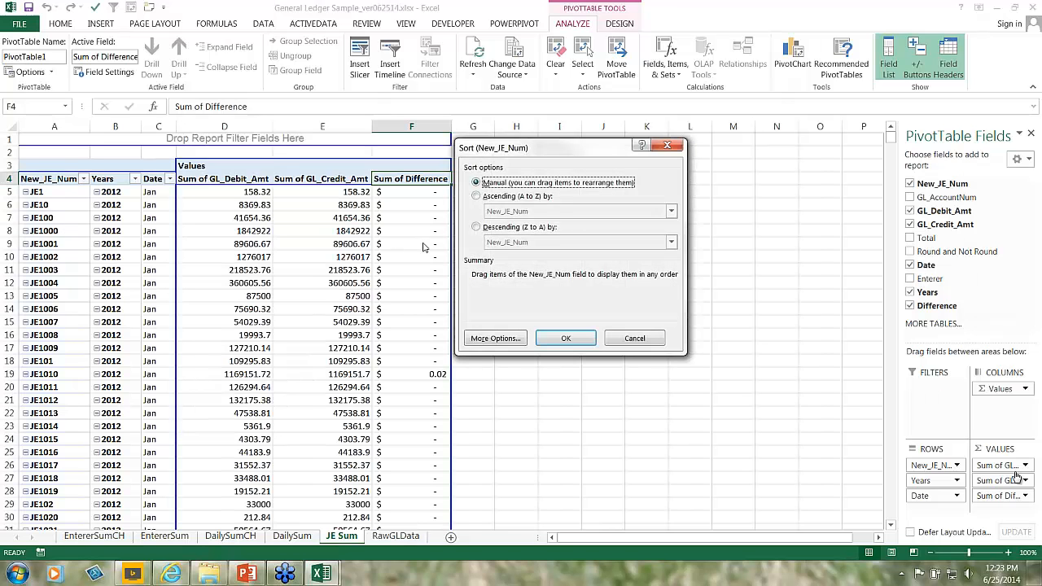
click(476, 227)
click(520, 243)
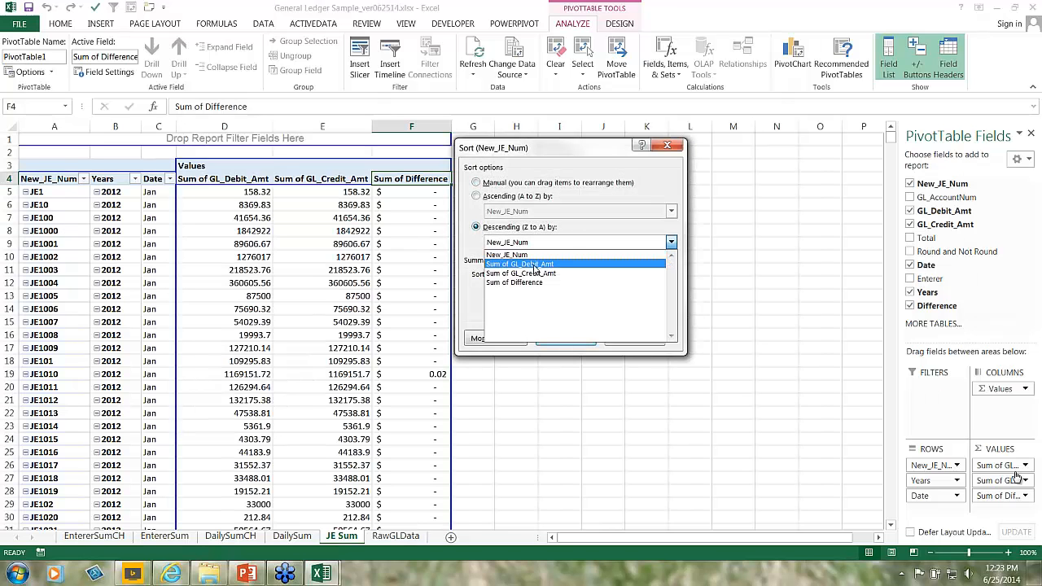
click(535, 283)
click(568, 340)
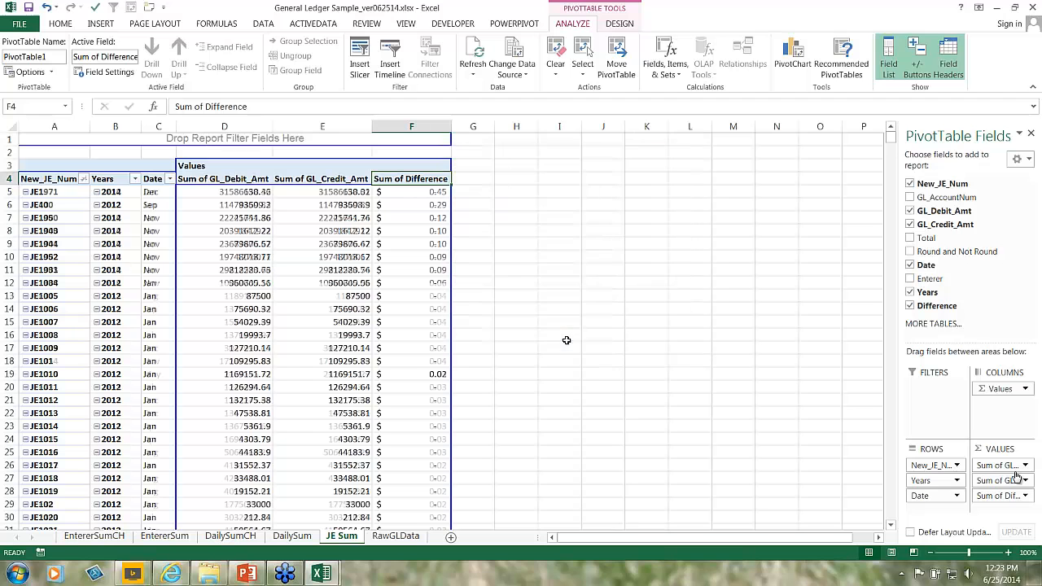
Step: Examine the largest positive and negative debit-credit differences at both ends of the sorted pivot table
click(890, 142)
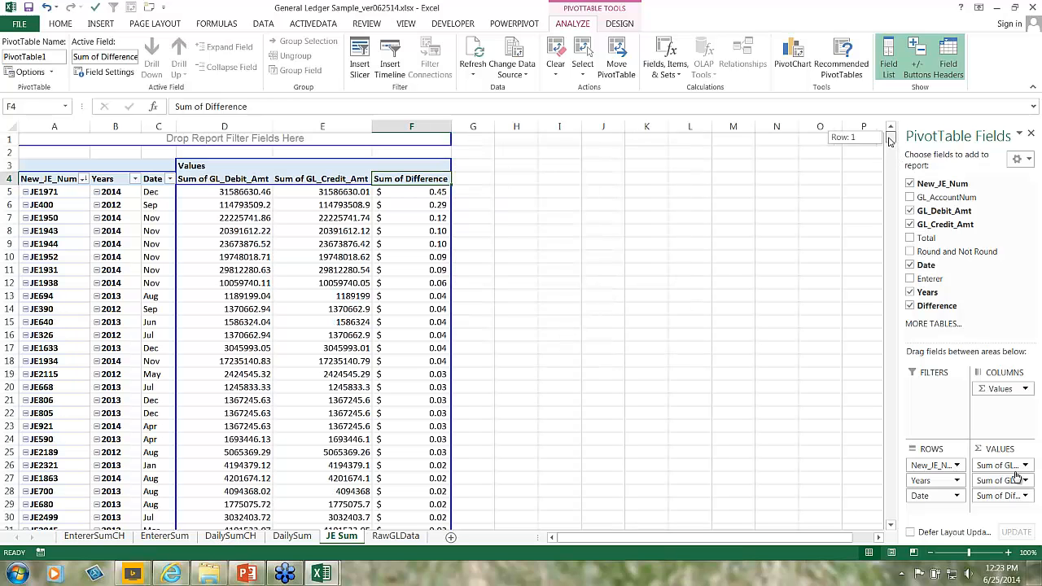
drag(890, 142, 861, 536)
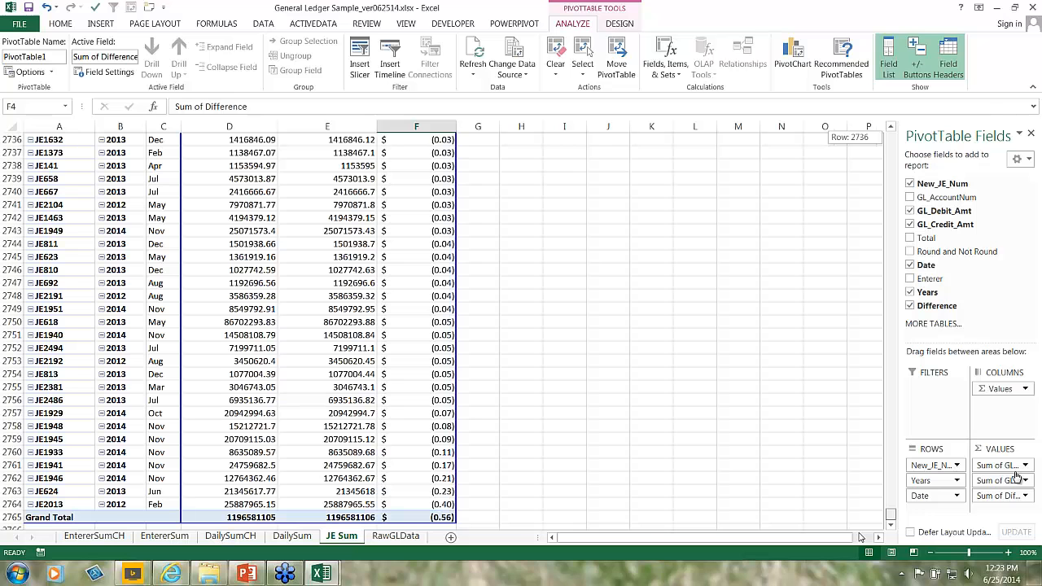
drag(891, 515, 886, 138)
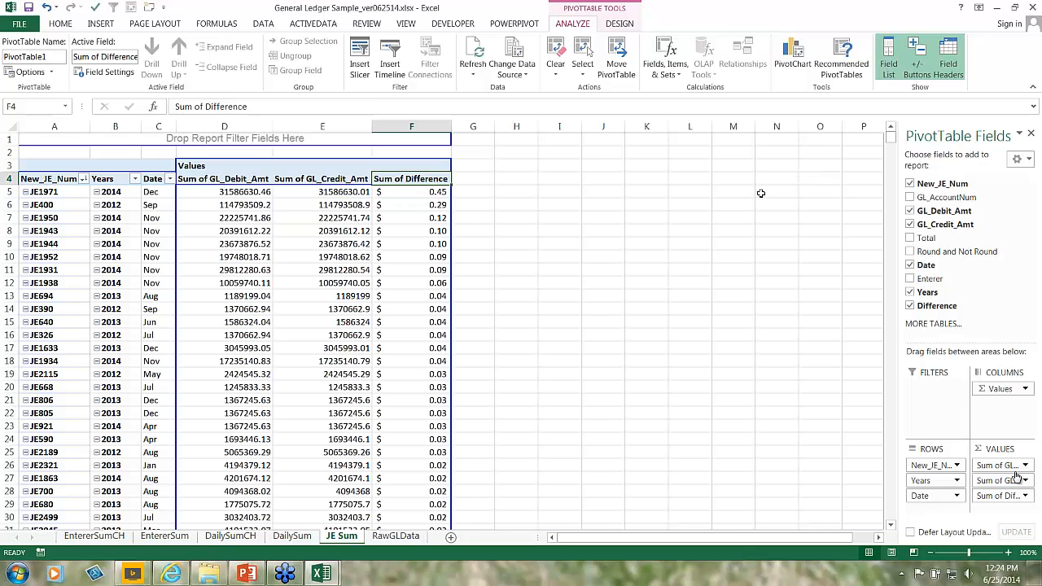
Step: Review the daily volumes and values in DailySum, the DailySumCH scatter chart and the JE Sum pivot table
click(295, 538)
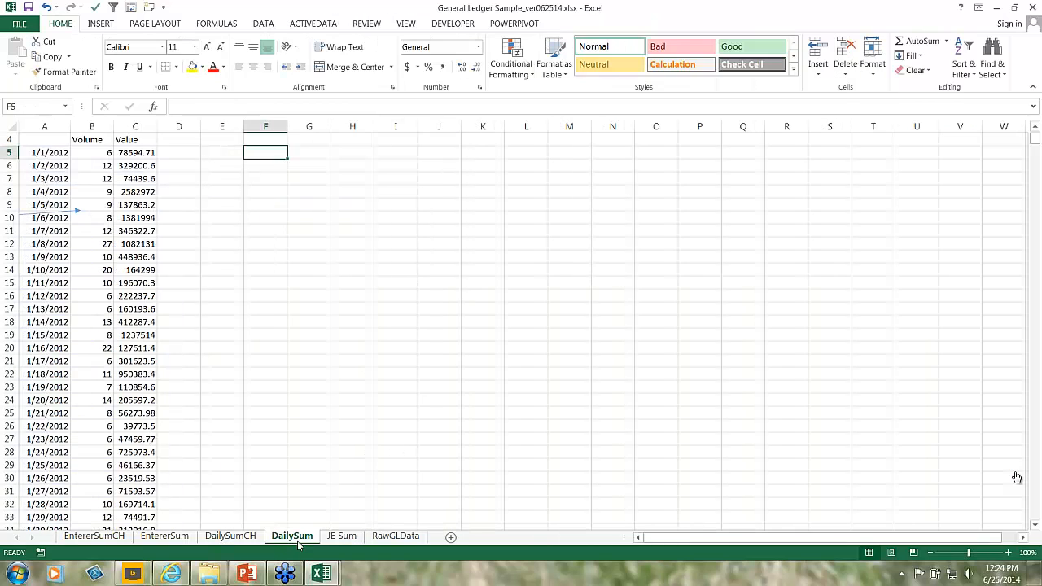
click(236, 448)
key(Left)
key(Left)
key(Left)
key(Left)
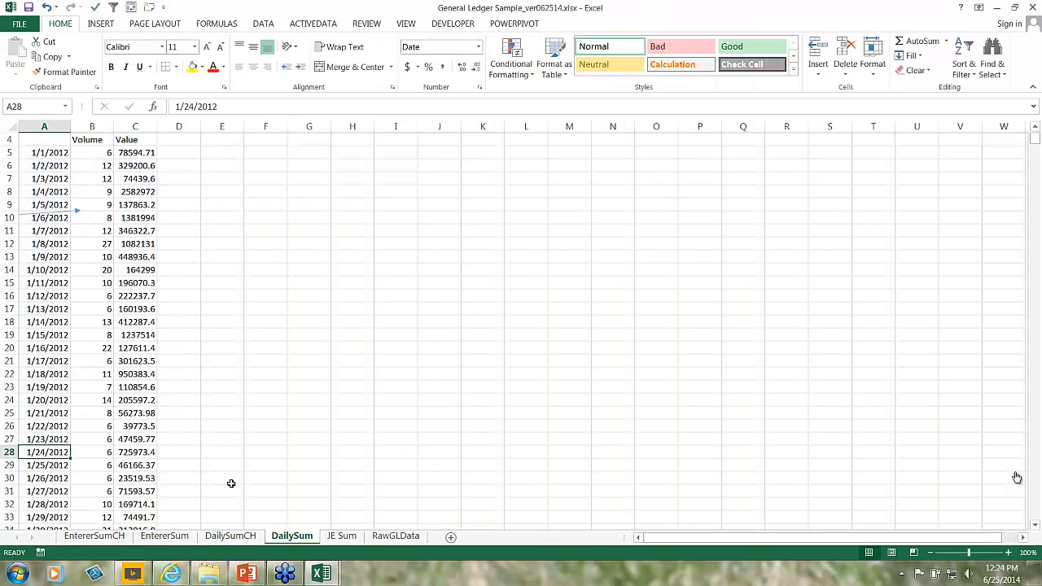
click(241, 538)
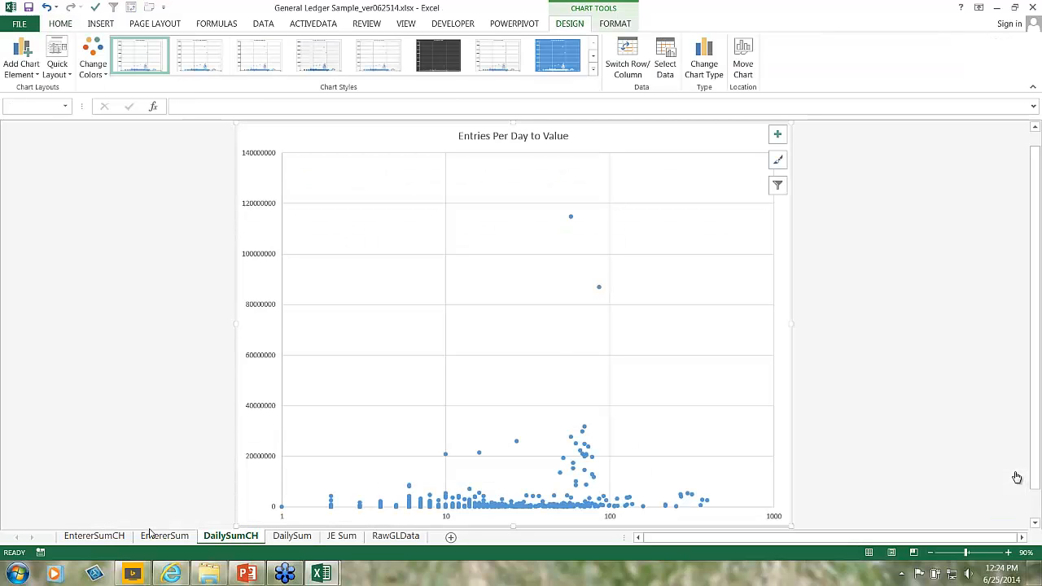
click(279, 538)
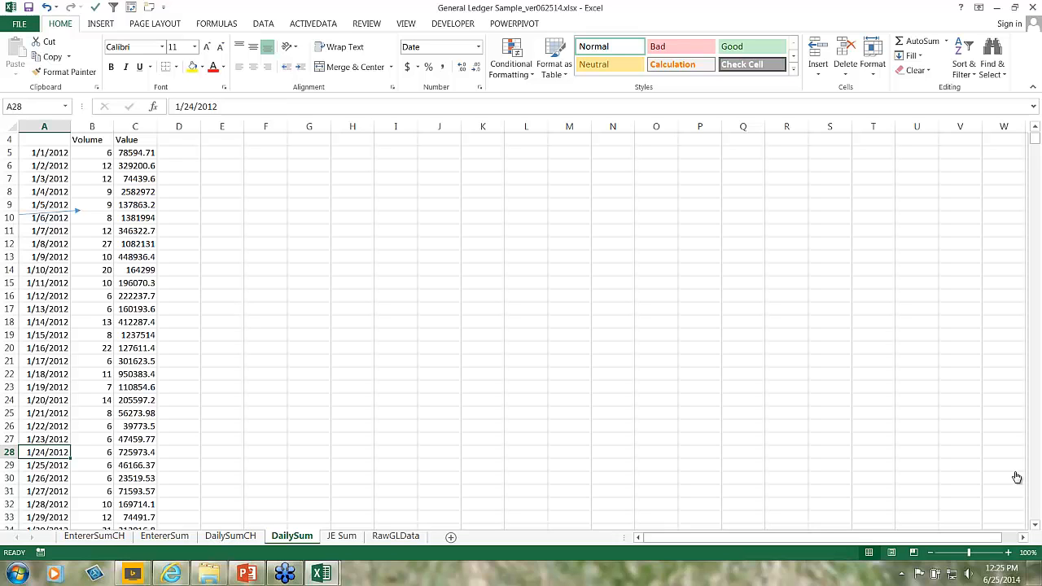
click(246, 218)
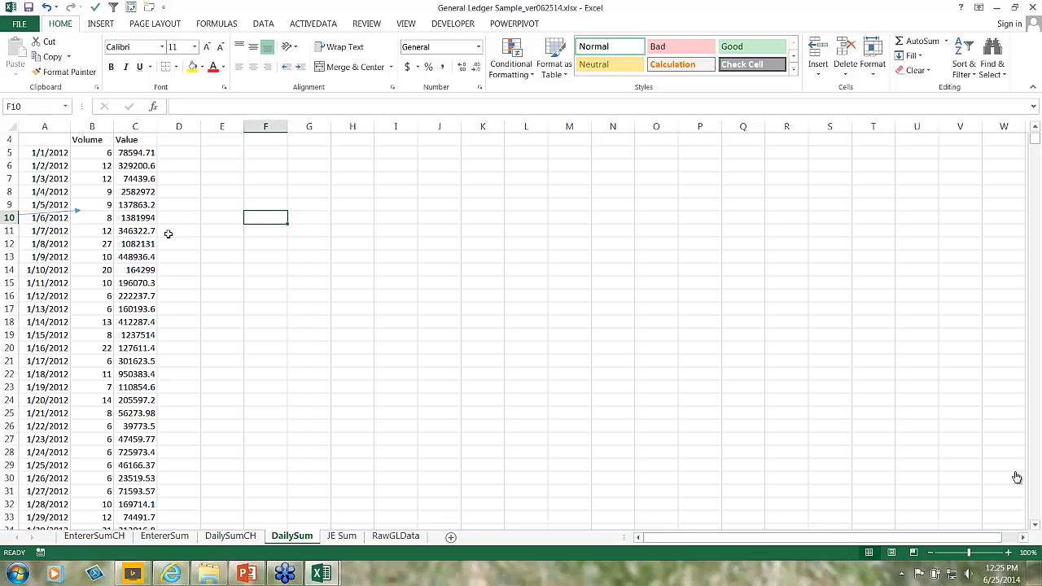
click(57, 212)
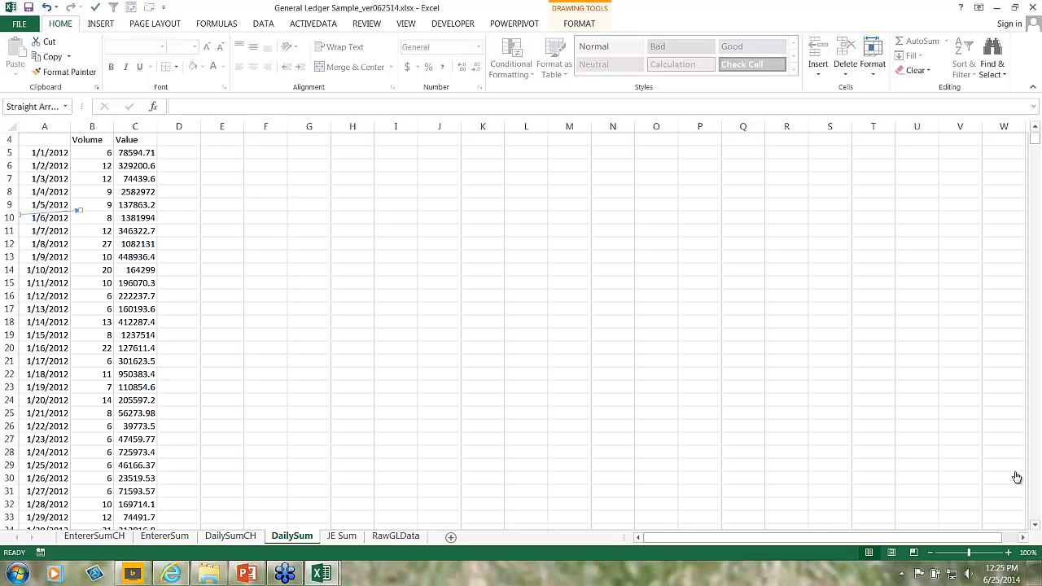
click(340, 536)
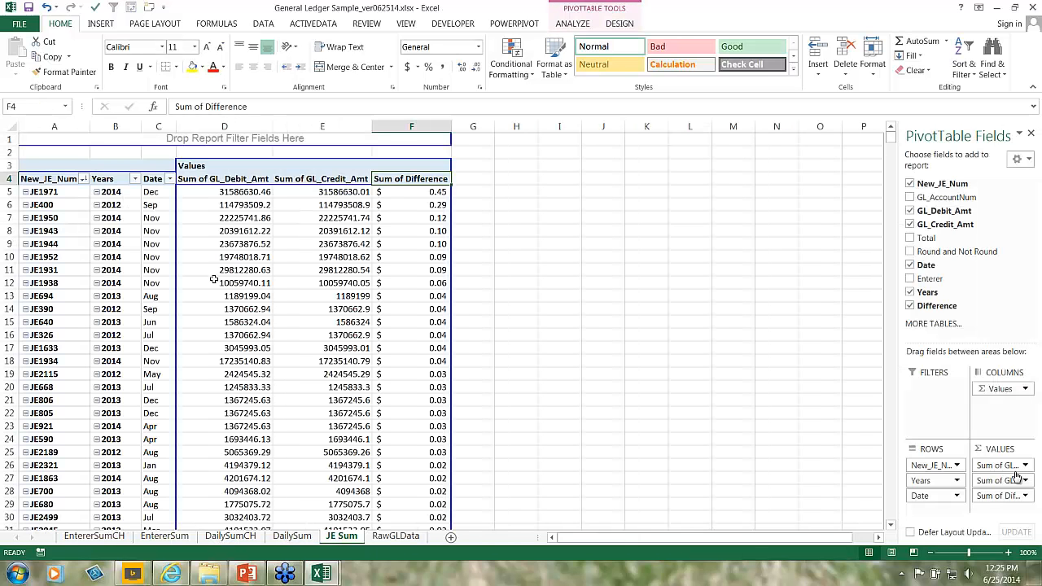
click(207, 251)
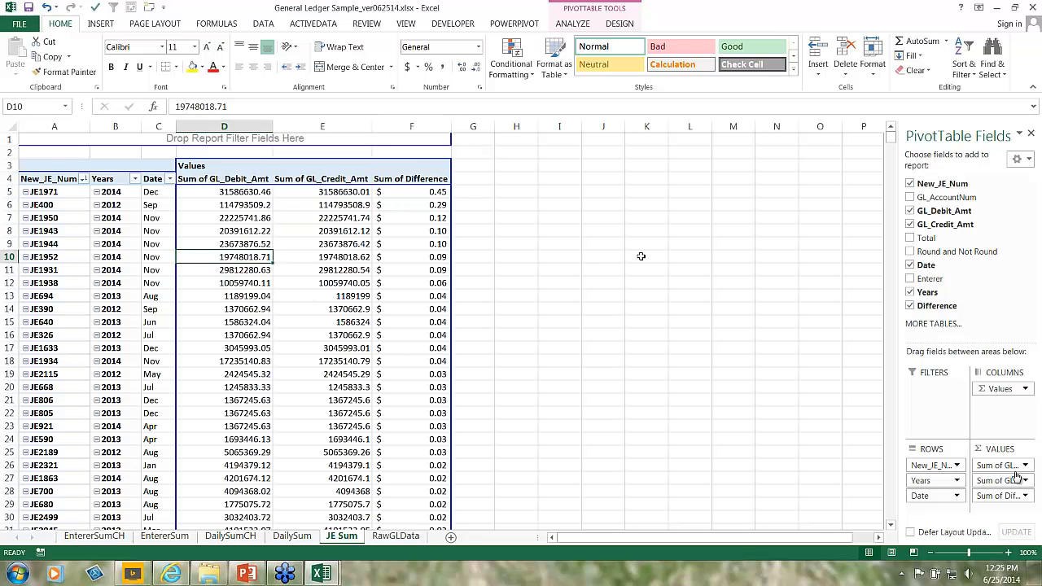
Step: Turn off the header filters in RawGLData and create a pivot table from its data on a new worksheet
click(387, 537)
click(329, 244)
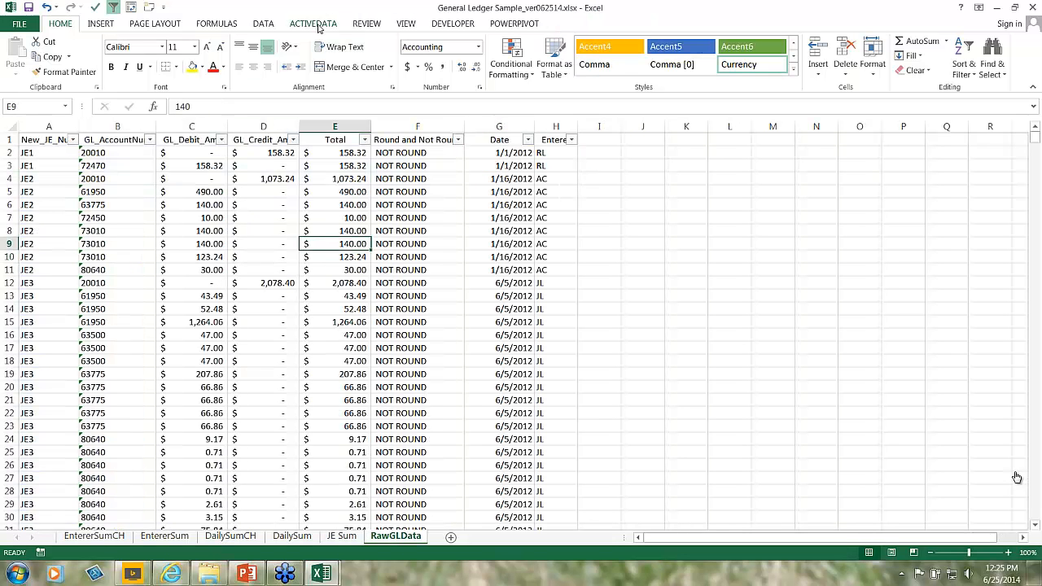
click(269, 24)
click(331, 62)
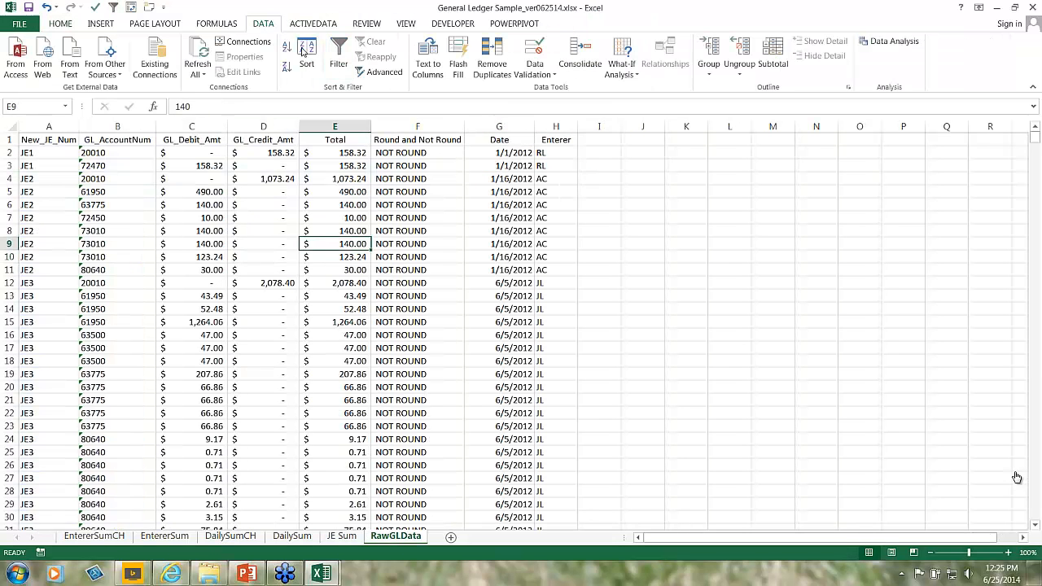
click(101, 24)
click(23, 47)
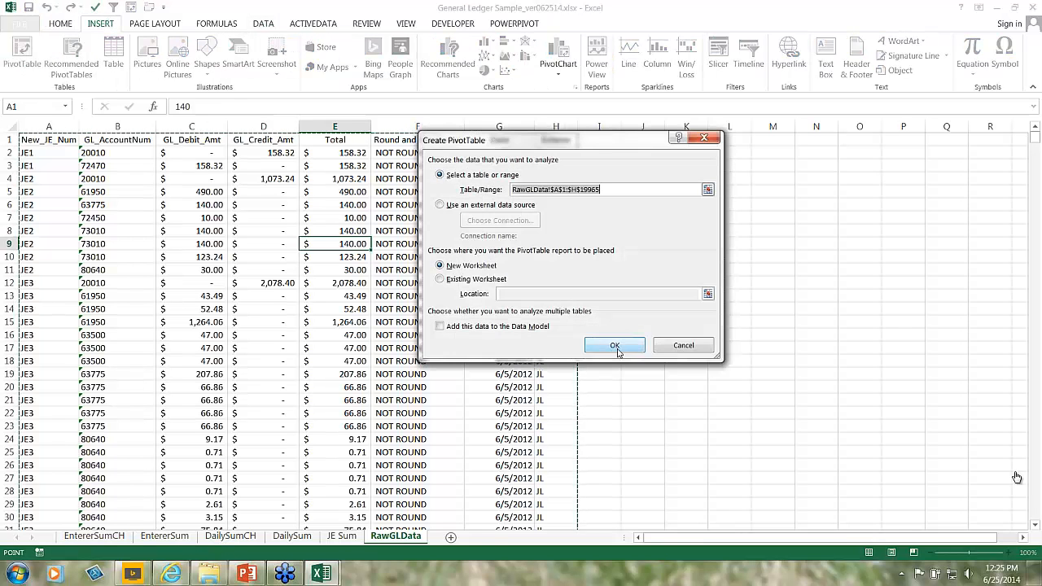
click(615, 345)
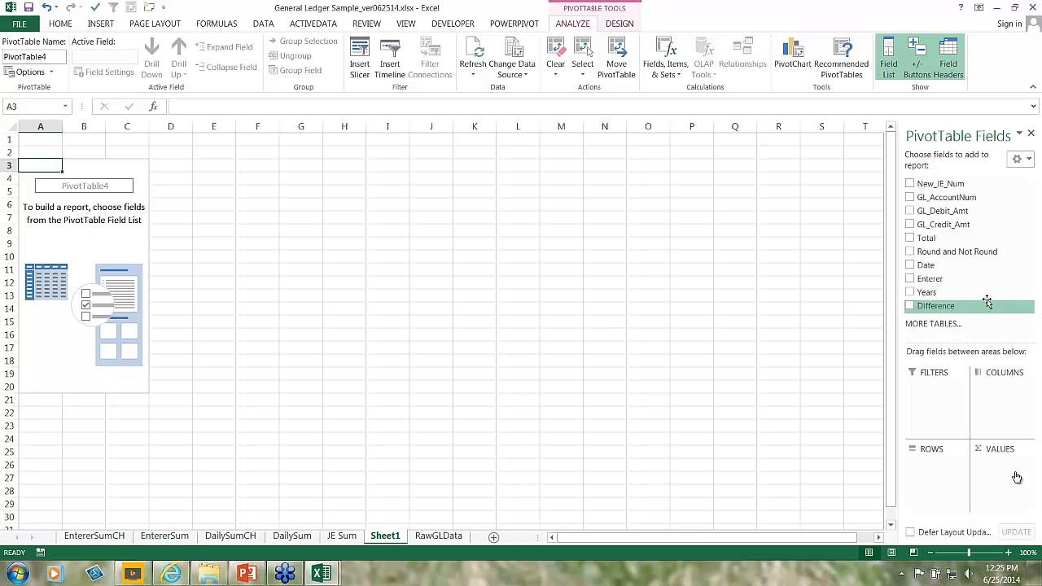
Step: Add Date to the new pivot table's rows and place GL_Debit_Amt in the values area twice
click(911, 267)
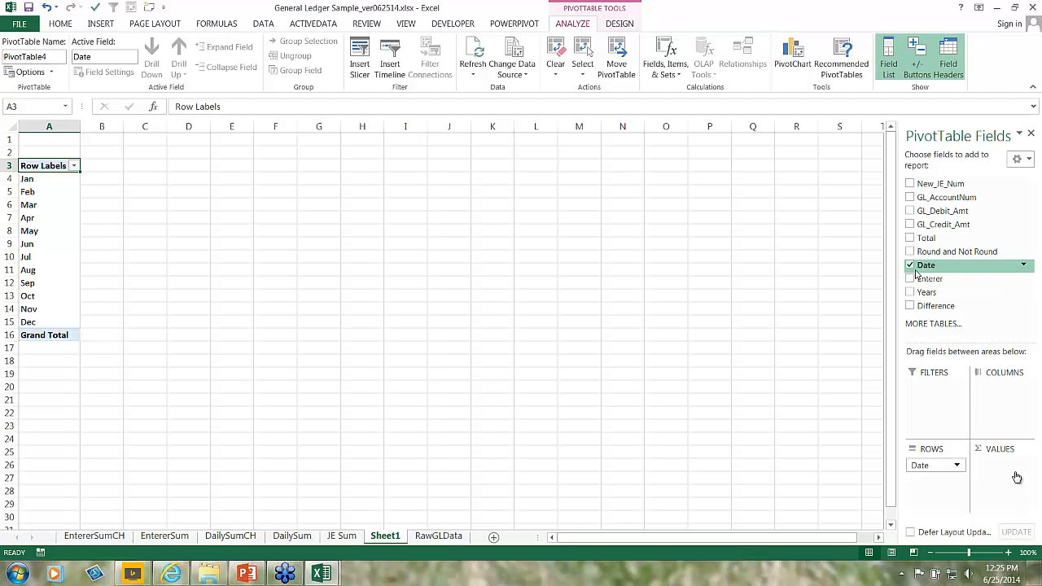
drag(948, 214, 1009, 478)
drag(941, 212, 1017, 480)
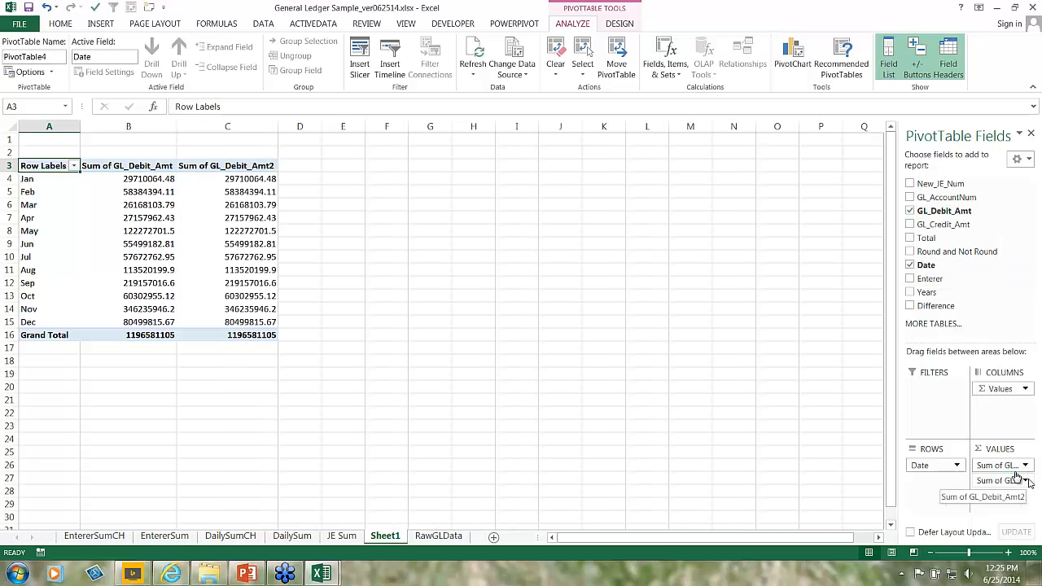
Step: Summarize the second GL_Debit_Amt value field by Count
click(1025, 480)
click(989, 465)
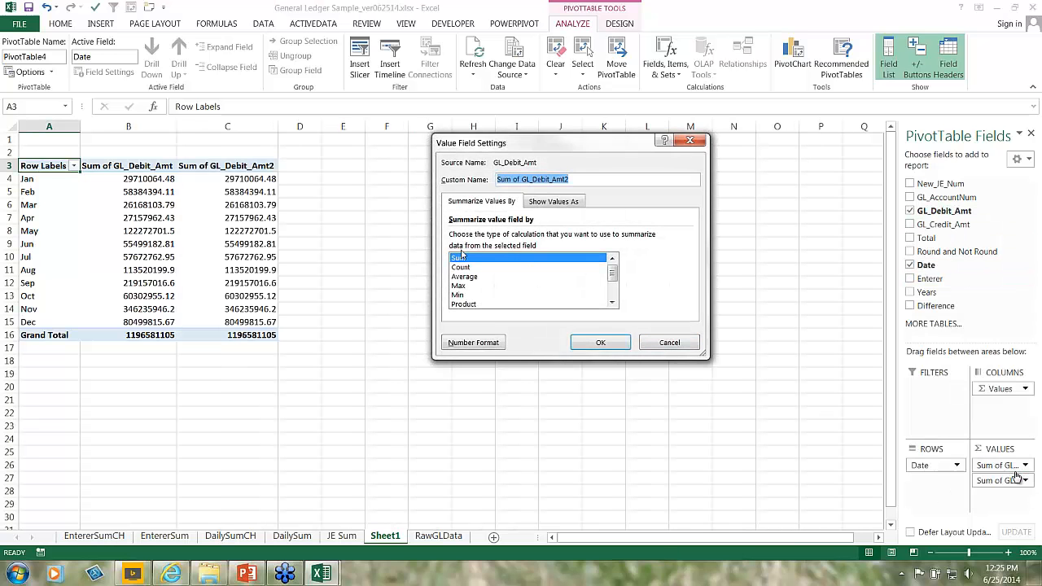
click(461, 267)
click(599, 337)
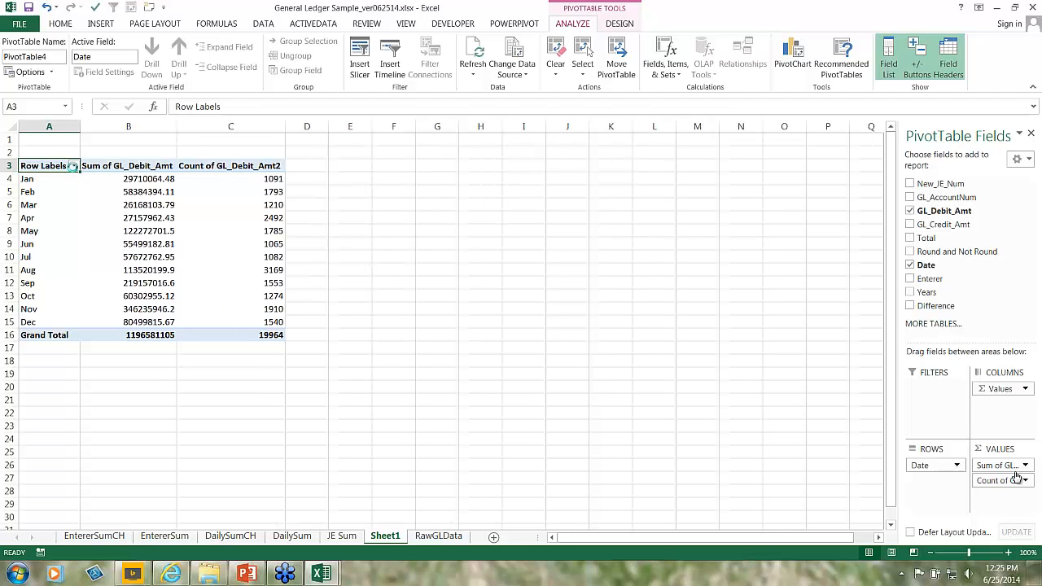
Step: Ungroup the pivot table's Date field into individual days and select the debit sums and counts for all dates
click(73, 167)
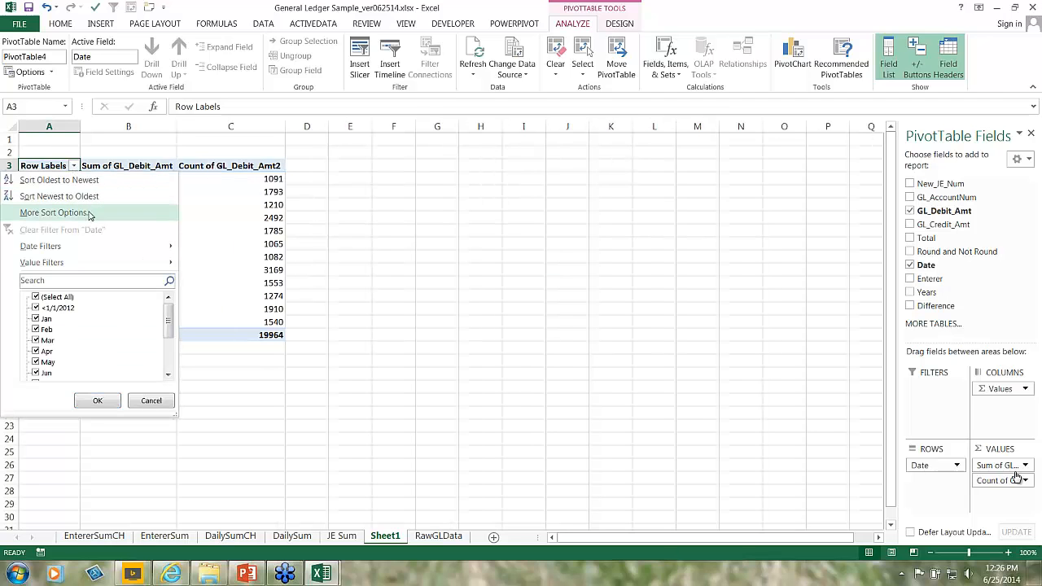
click(146, 402)
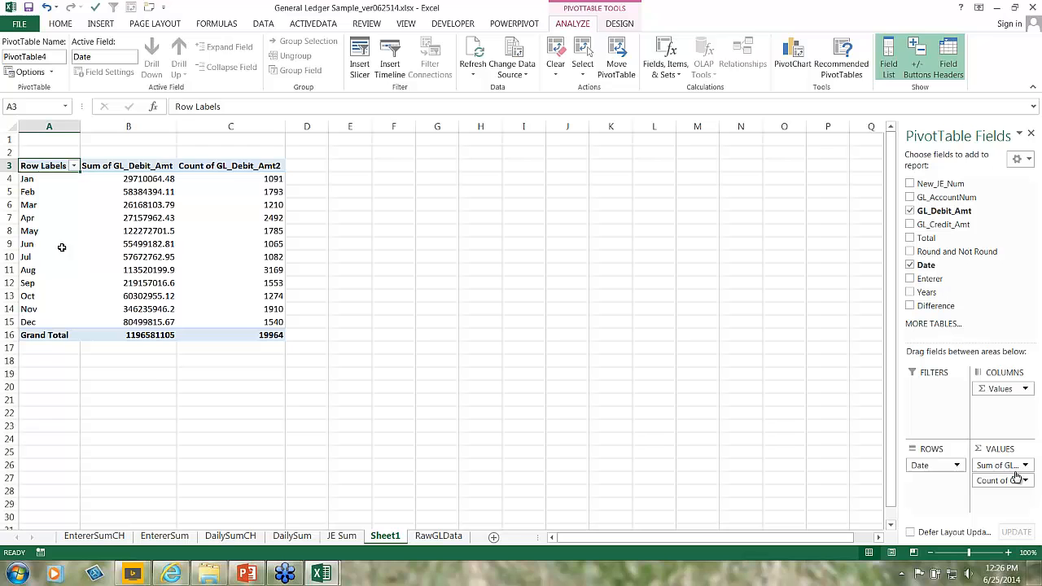
right_click(39, 181)
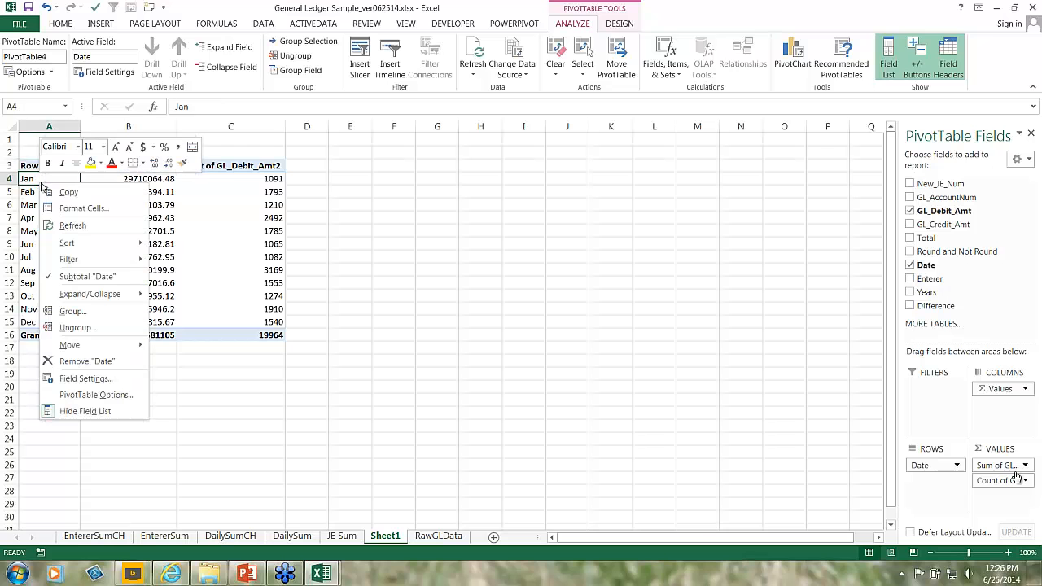
click(82, 327)
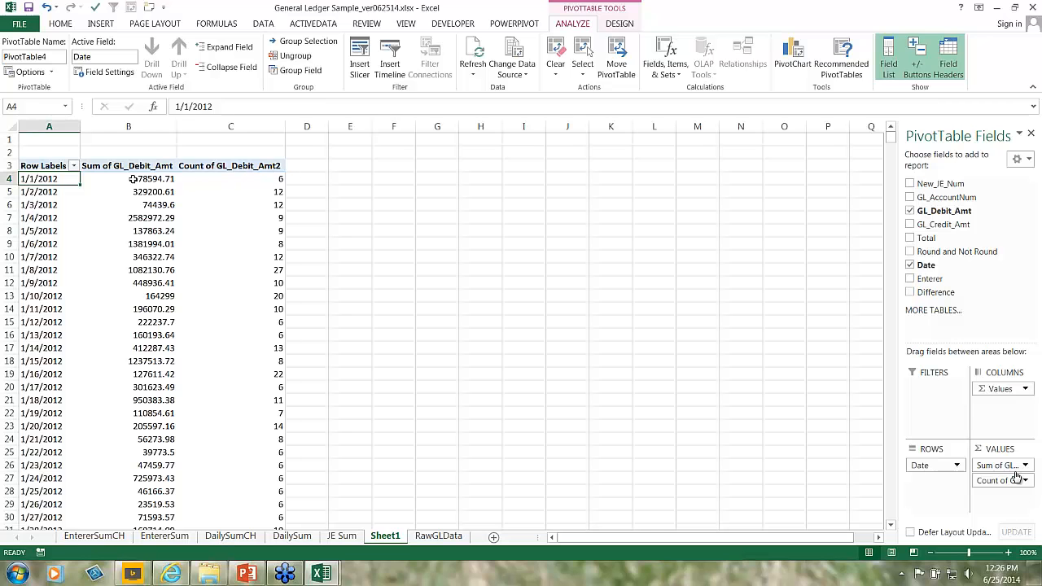
mouse_move(135, 178)
drag(135, 179, 244, 192)
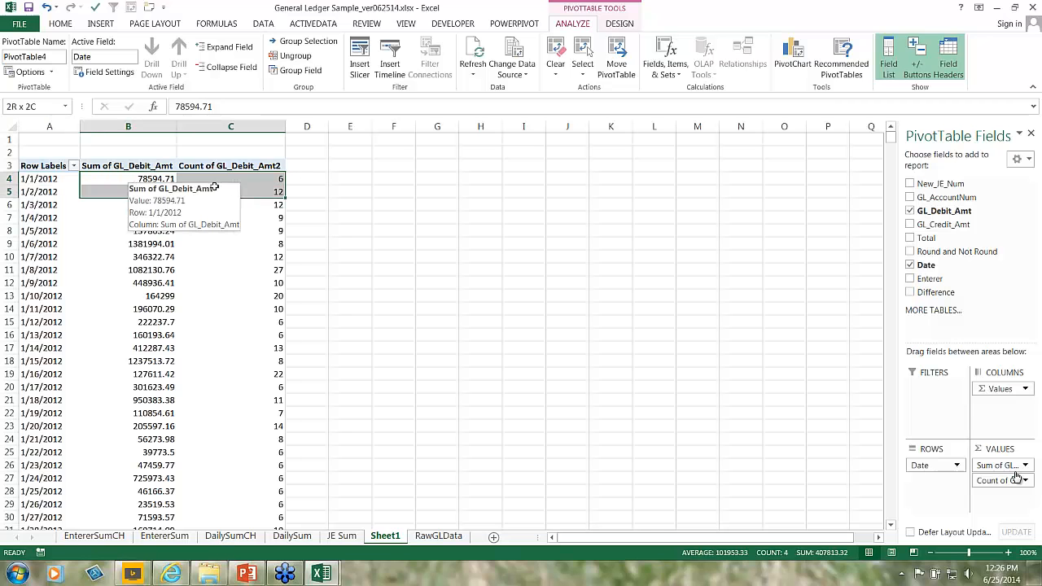
key(End)
key(shift+Down)
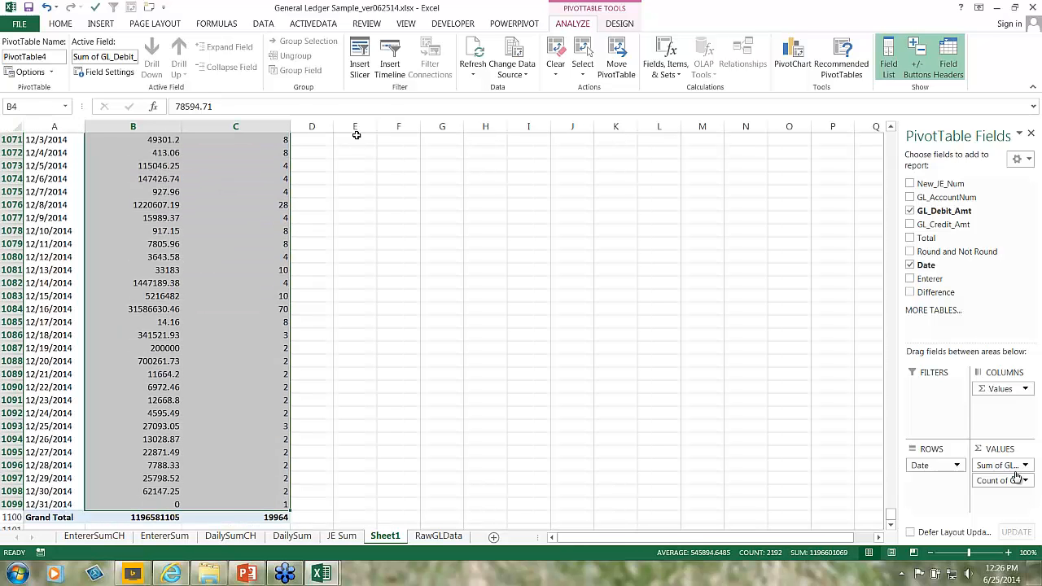
Step: Delete the stray arrow across the date column in DailySum and select the first Volume value
click(342, 536)
click(292, 536)
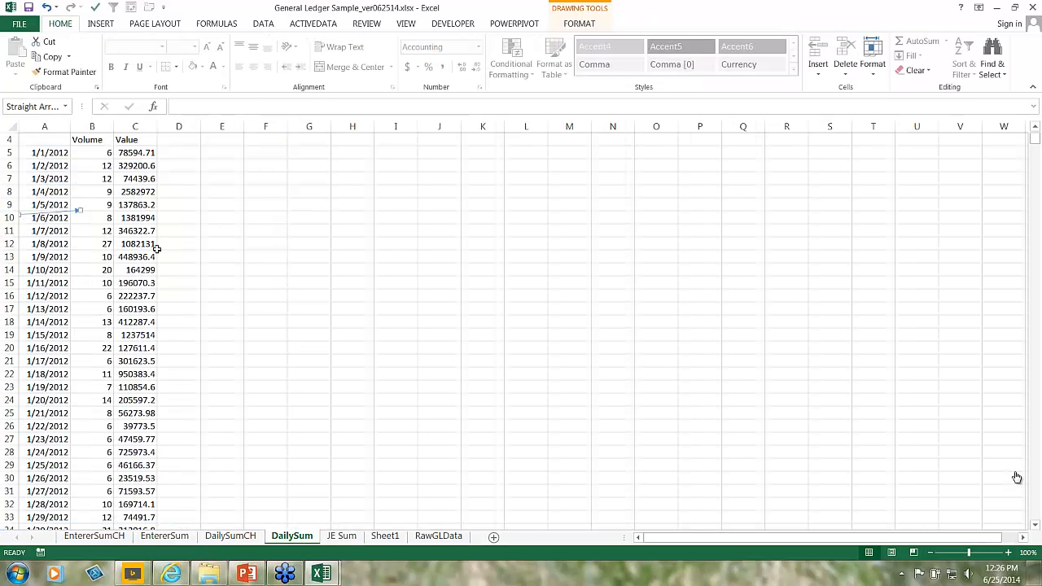
click(102, 142)
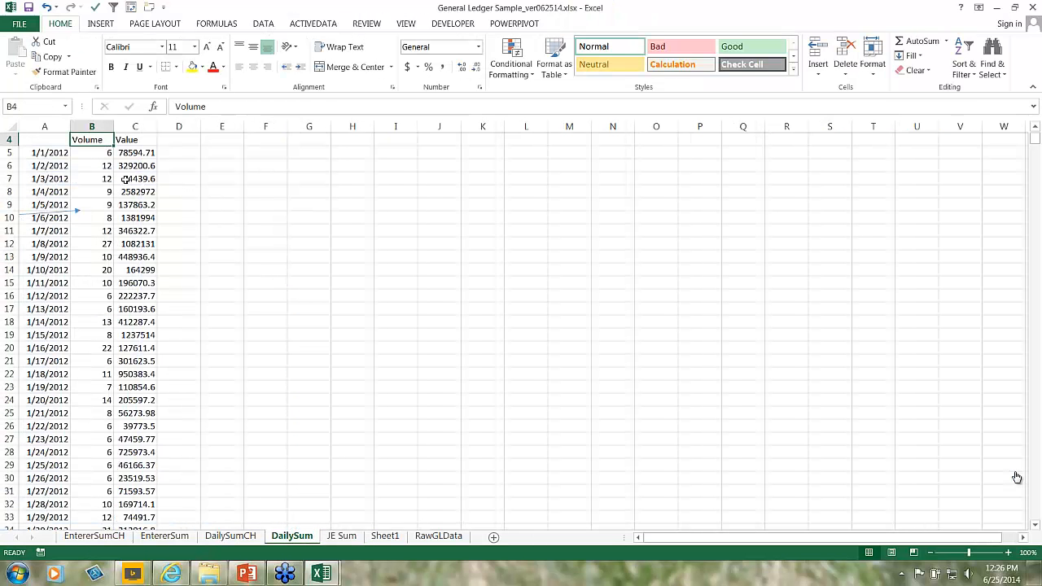
click(47, 211)
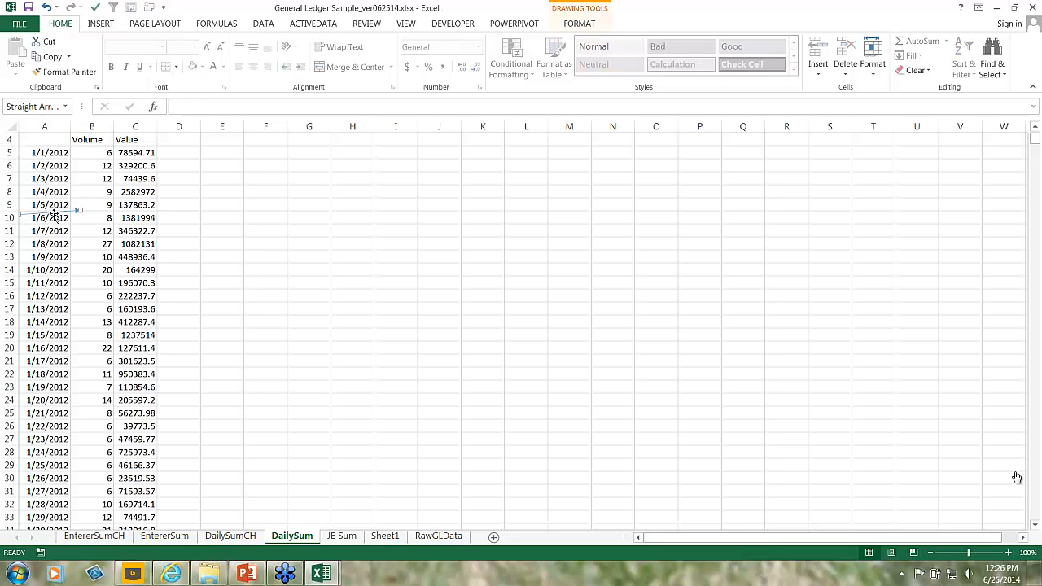
key(Escape)
click(95, 154)
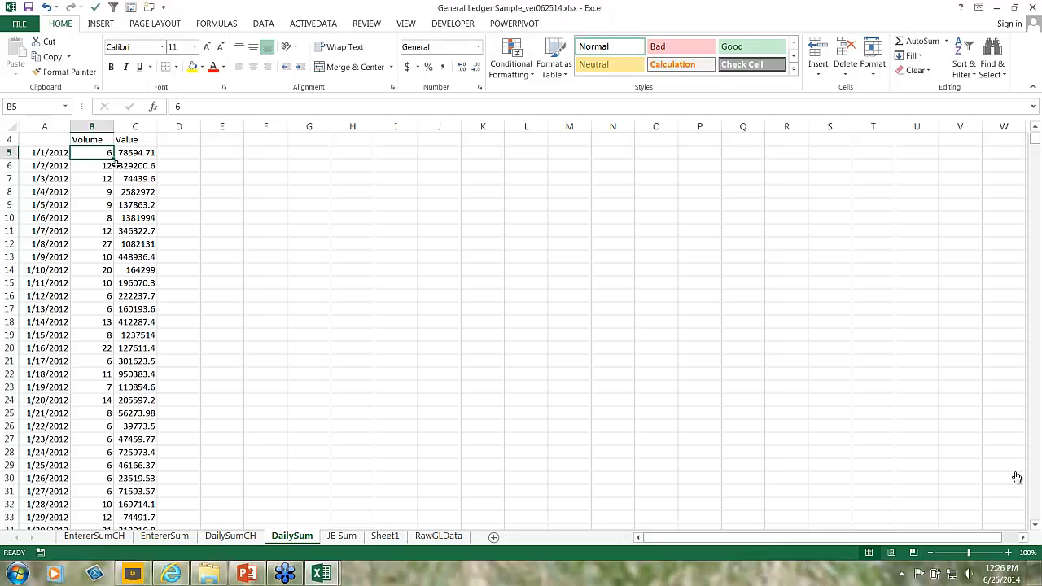
Step: Open the DailySumCH sheet and examine the Entries Per Day to Value scatter chart, including its axes and plotted points
click(236, 537)
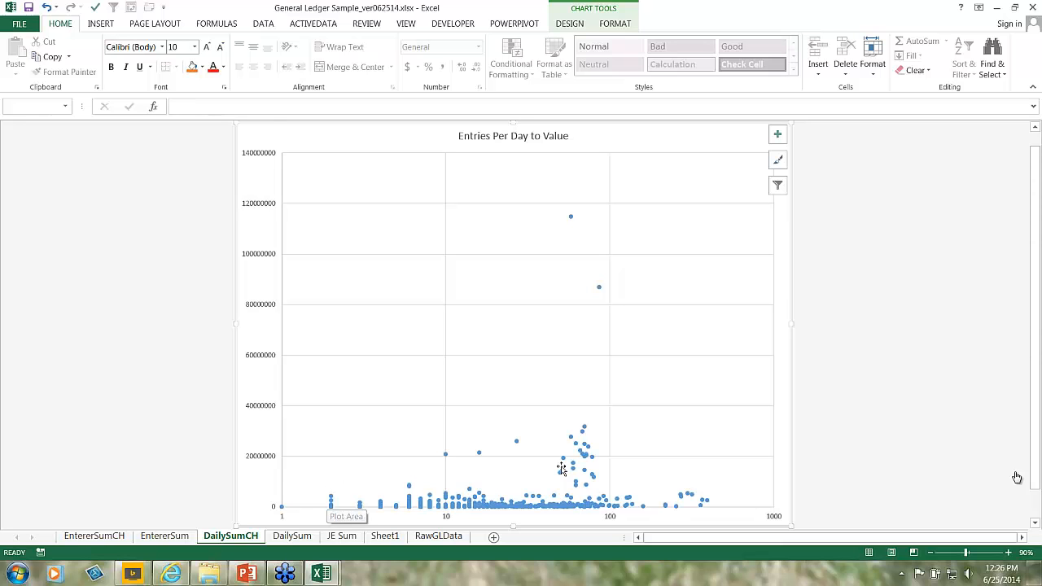
scroll(590, 401, down, 1)
mouse_move(590, 402)
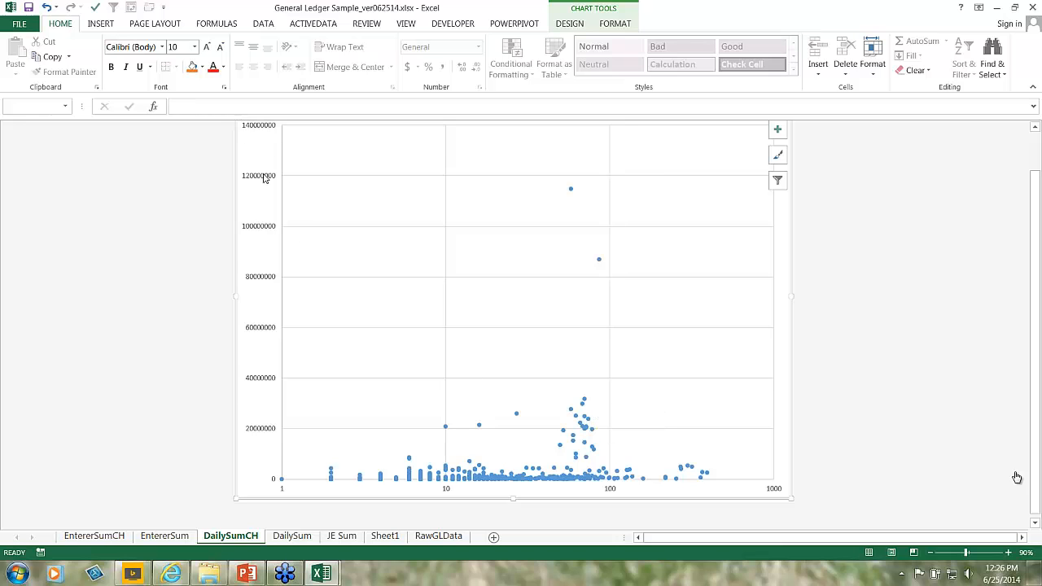
scroll(461, 322, up, 1)
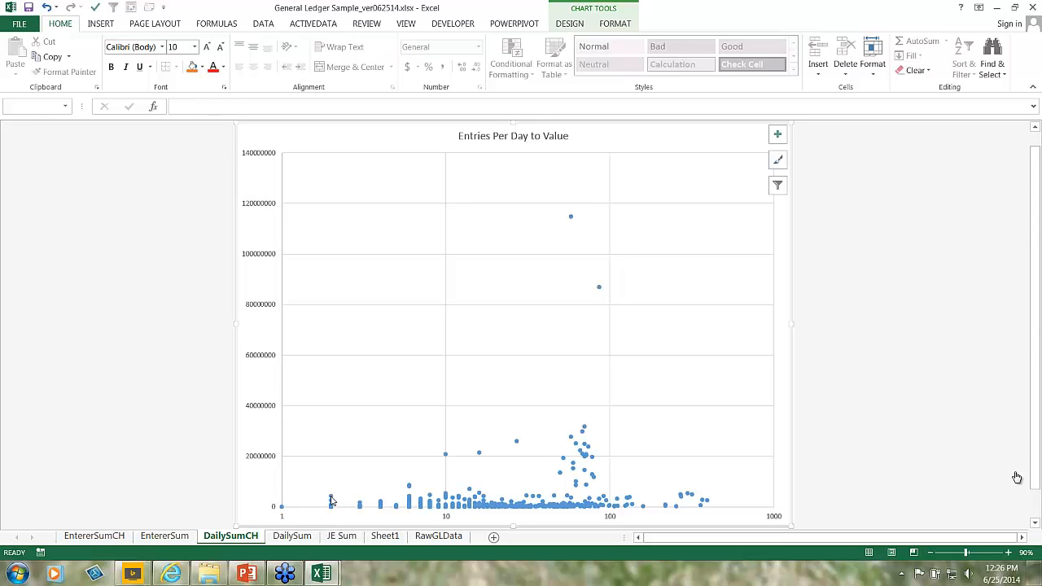
mouse_move(332, 500)
scroll(499, 486, down, 1)
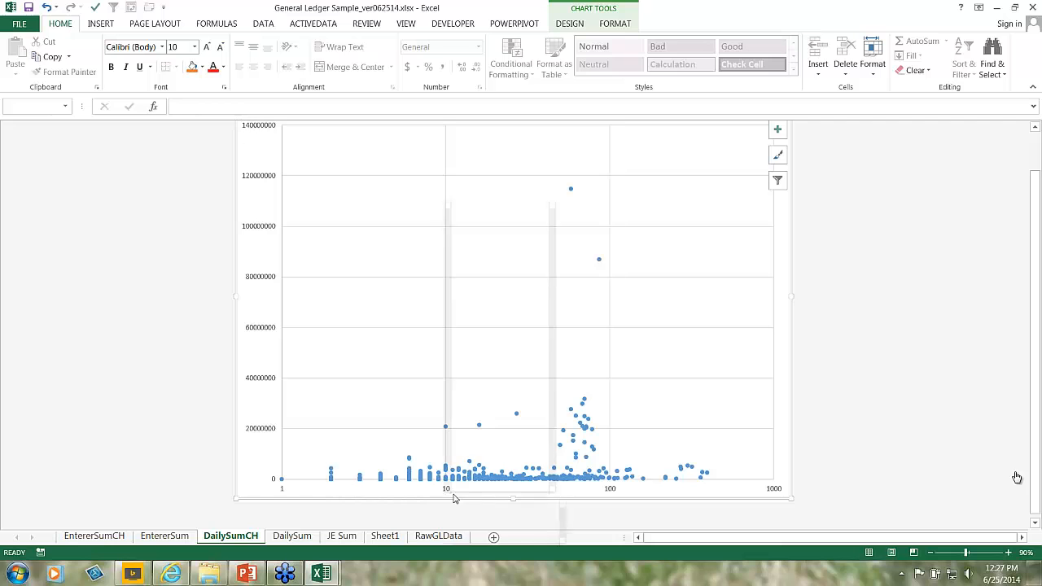
Step: Set the font size of the scatter chart's horizontal axis labels to 14
right_click(453, 492)
click(436, 487)
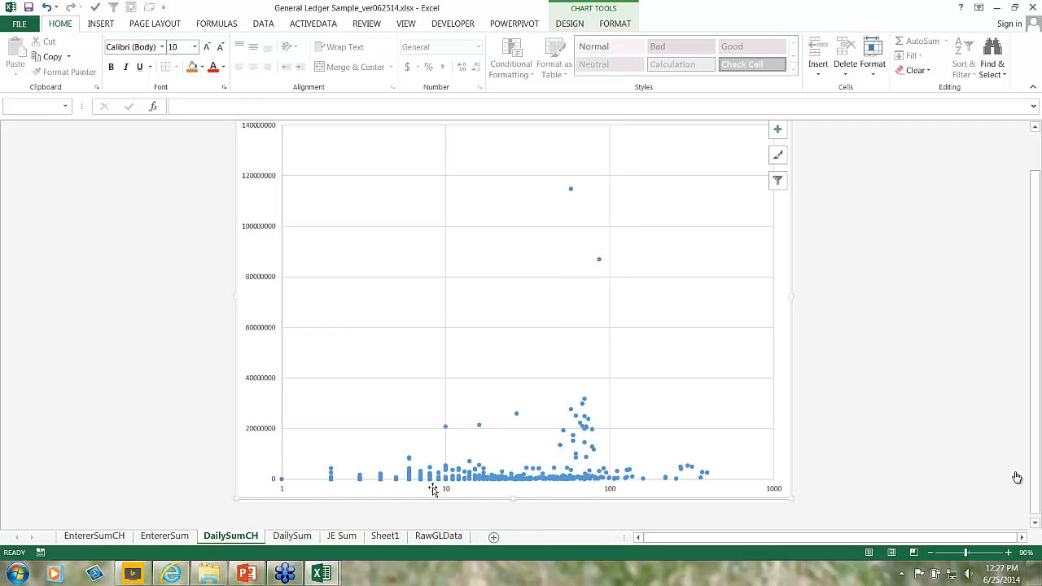
click(451, 492)
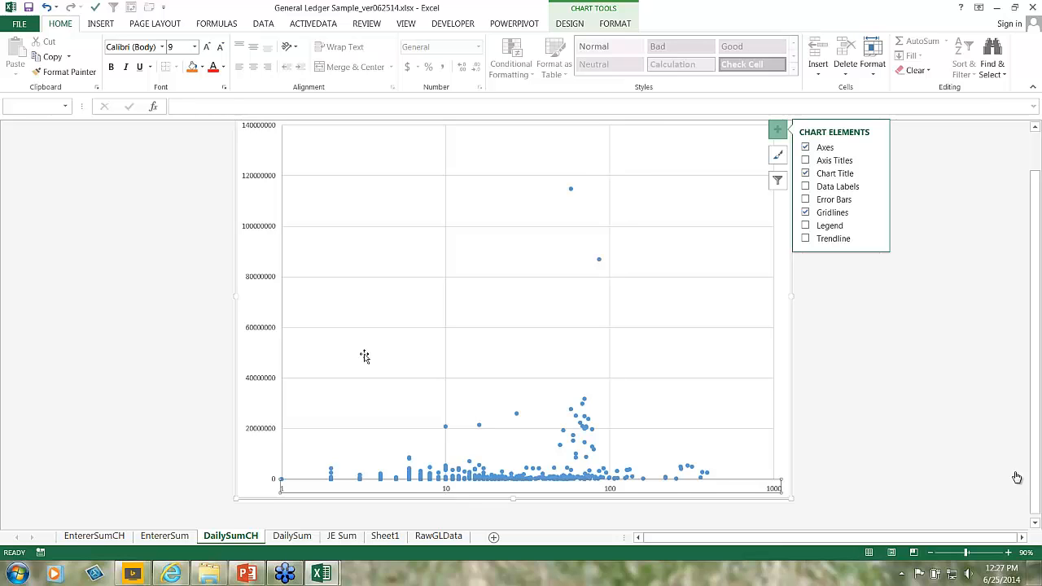
click(179, 50)
text(1)
key(Return)
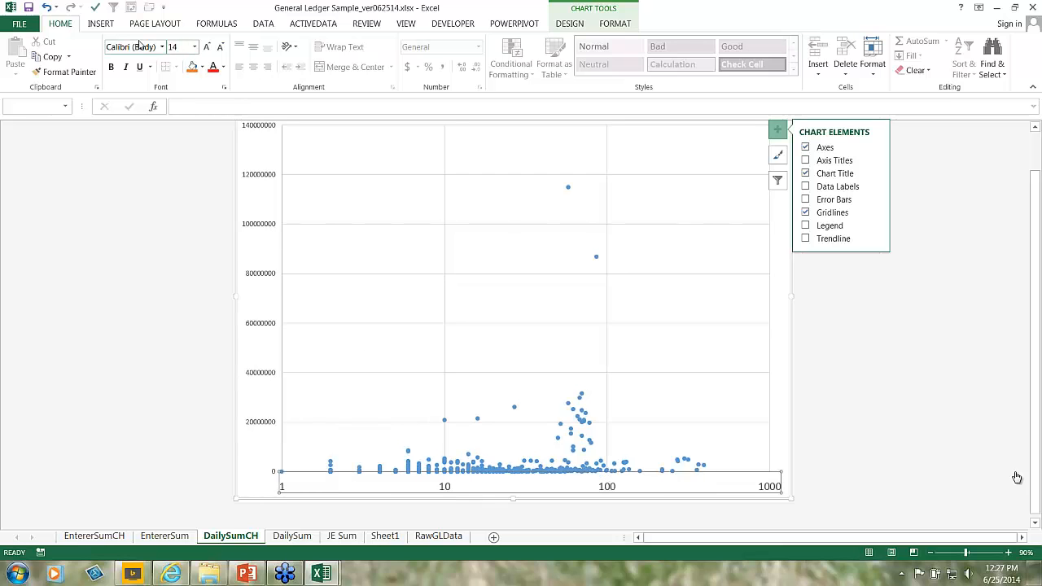
right_click(447, 489)
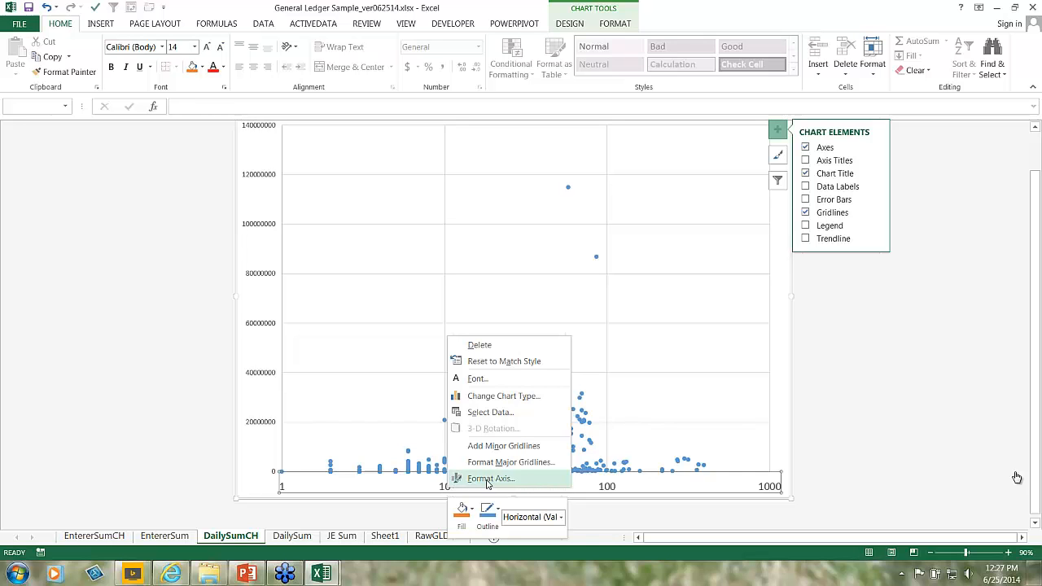
click(434, 489)
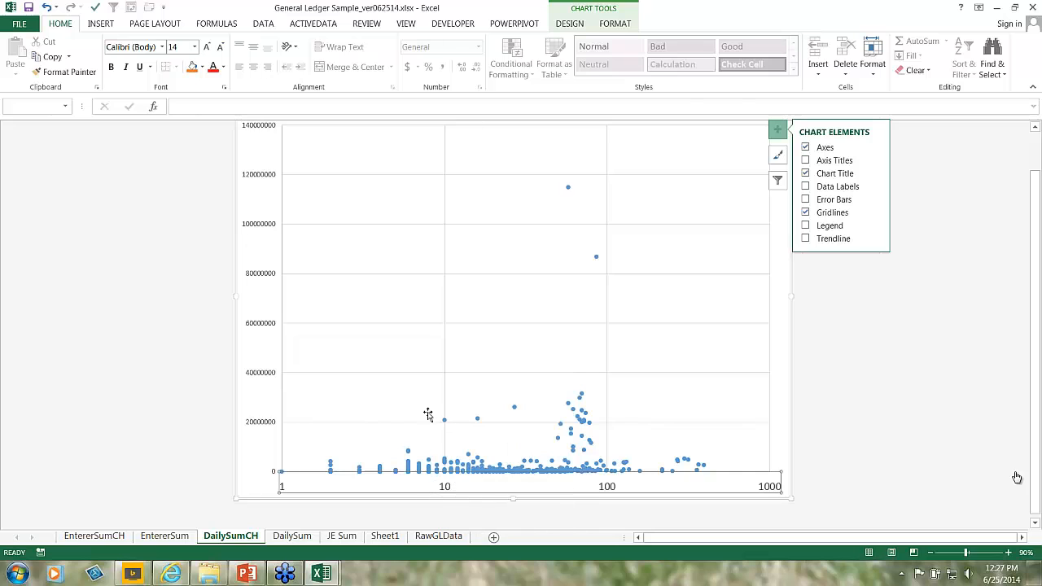
click(573, 8)
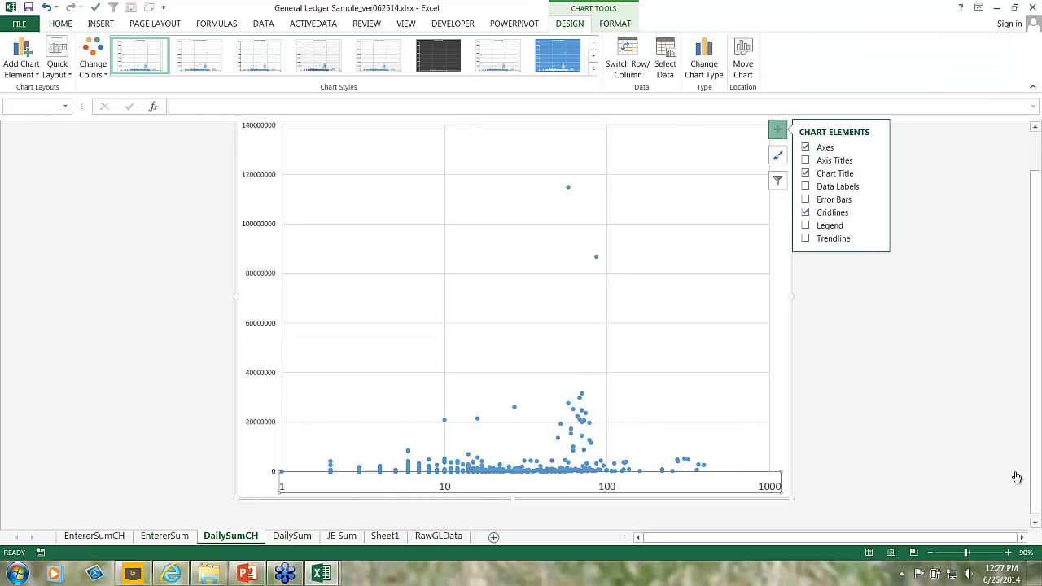
click(22, 65)
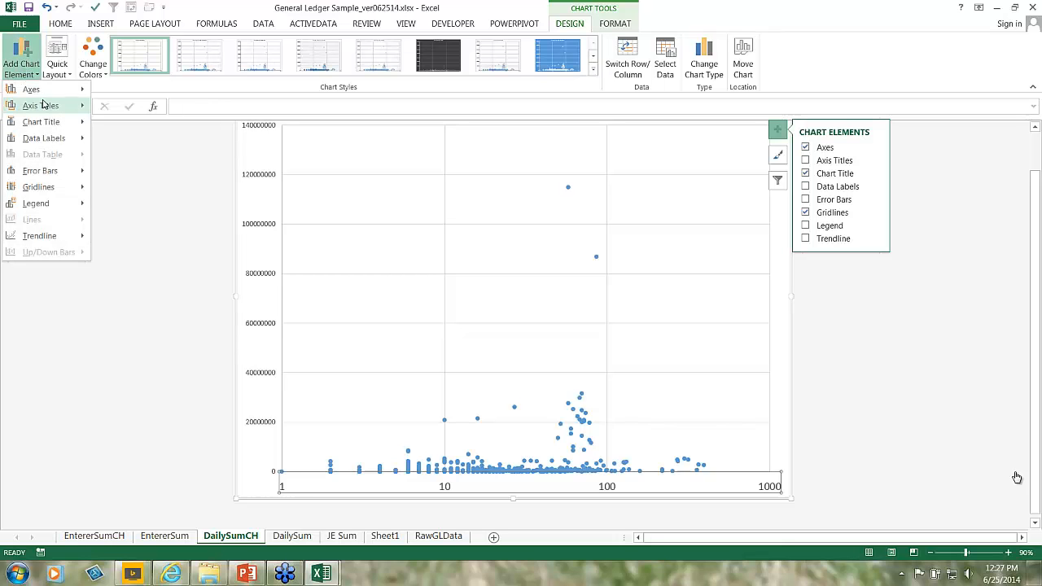
mouse_move(43, 103)
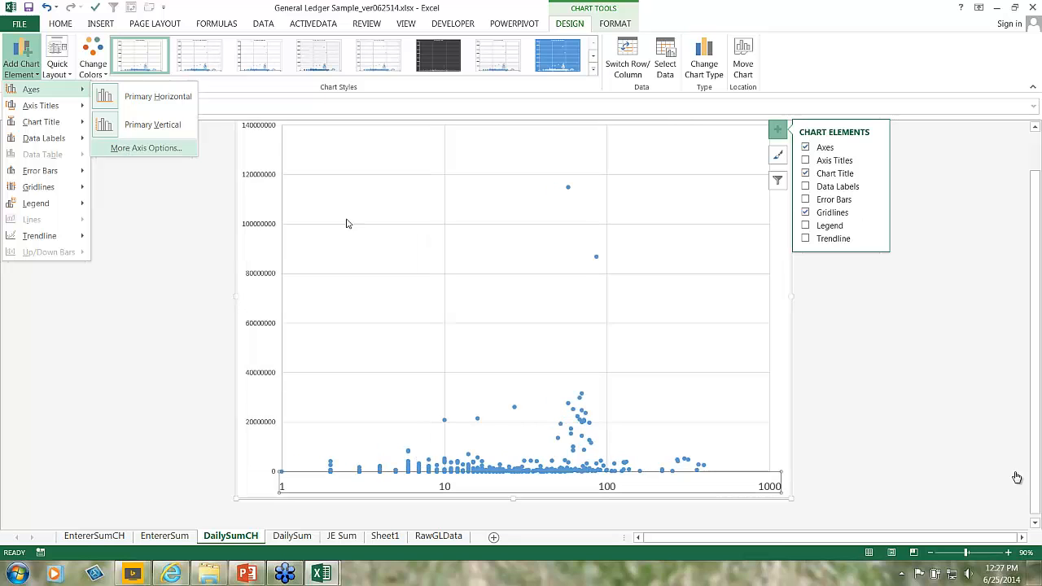
Step: Open the formatting options of the chart's horizontal axis and turn off its logarithmic scale
right_click(444, 489)
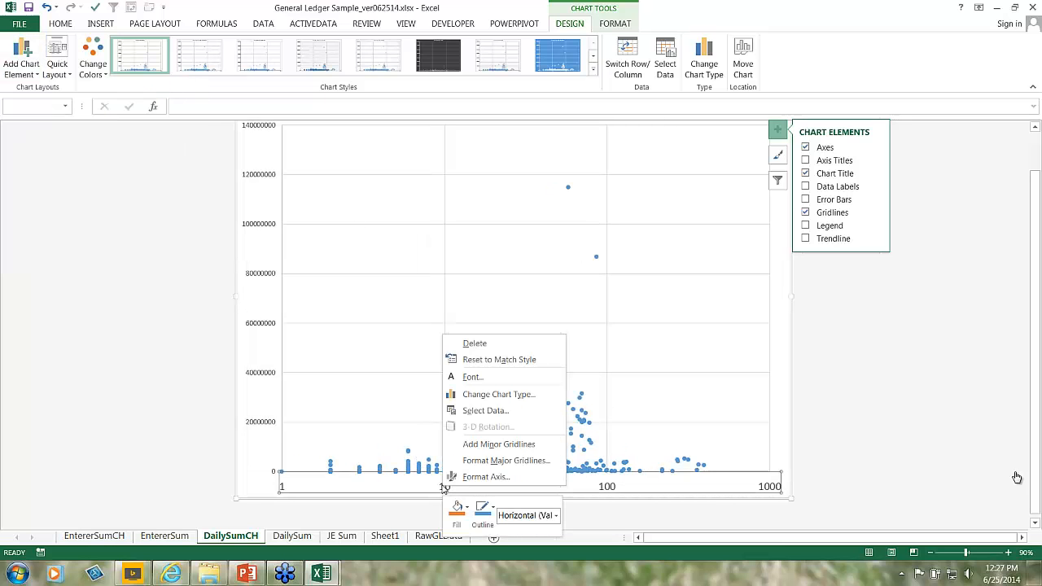
click(481, 477)
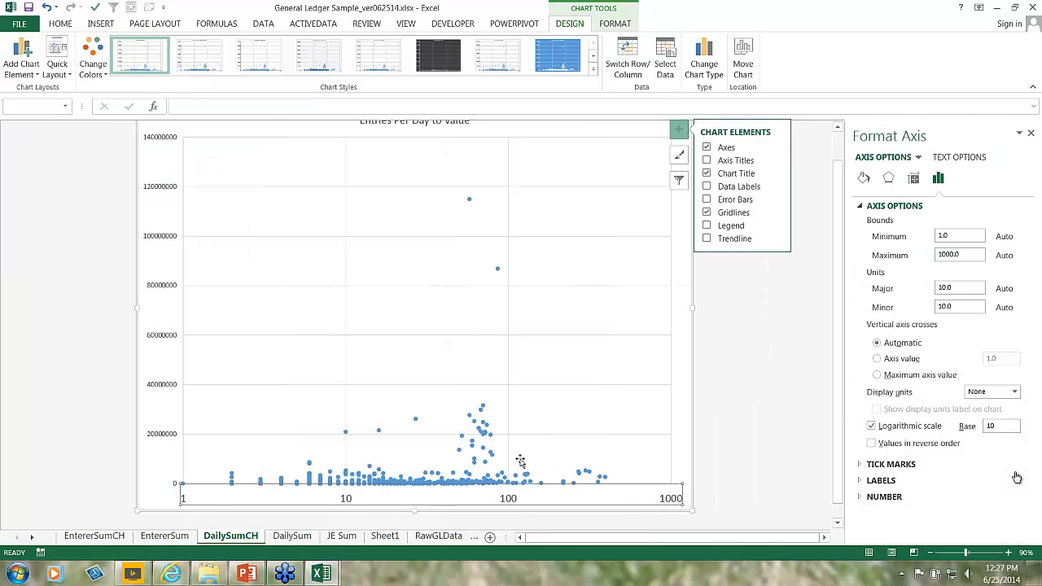
click(872, 426)
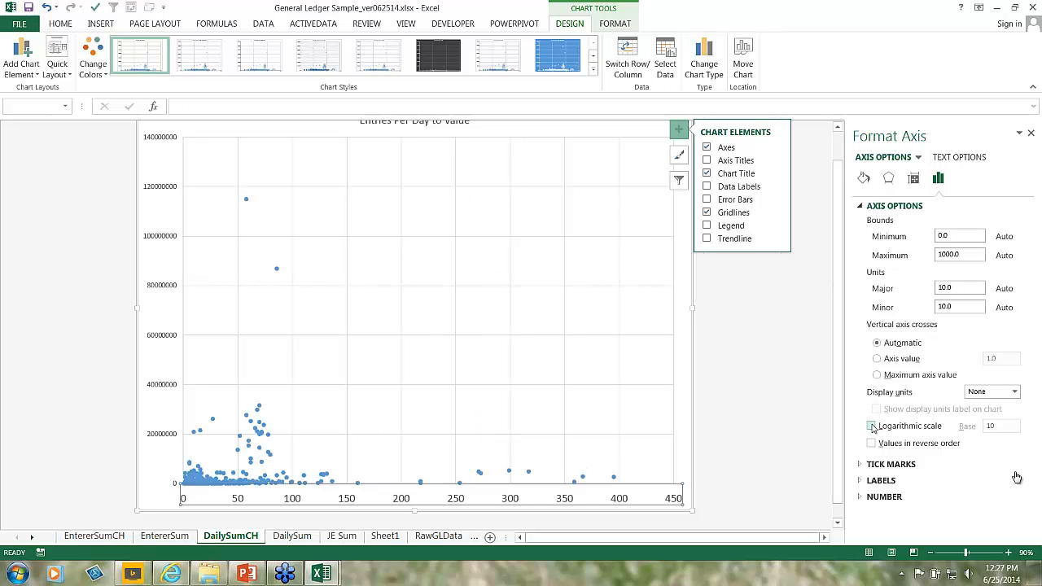
click(779, 421)
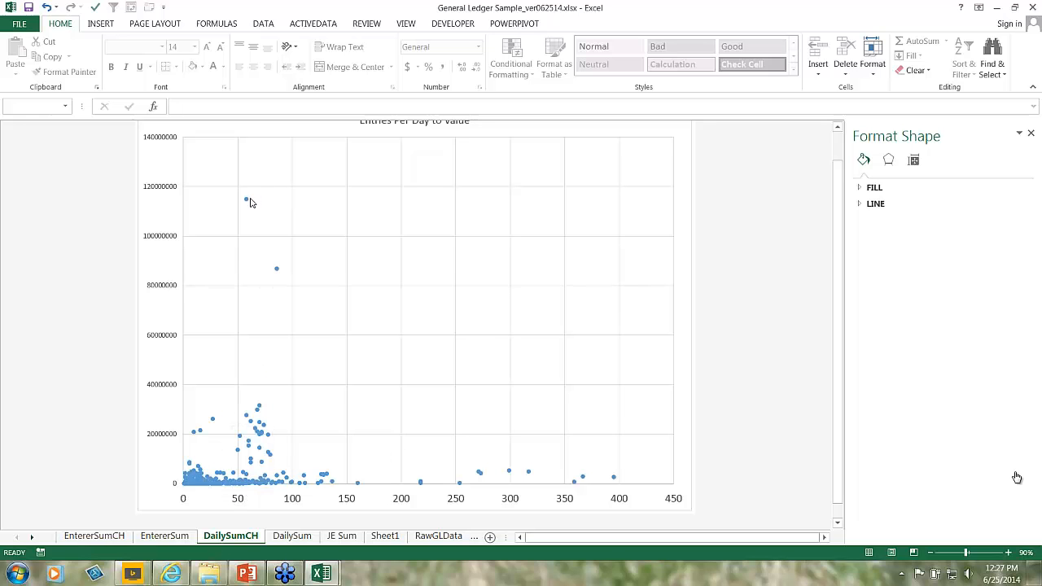
Step: Turn the horizontal axis's base 10 logarithmic scale back on and deselect the chart
right_click(291, 499)
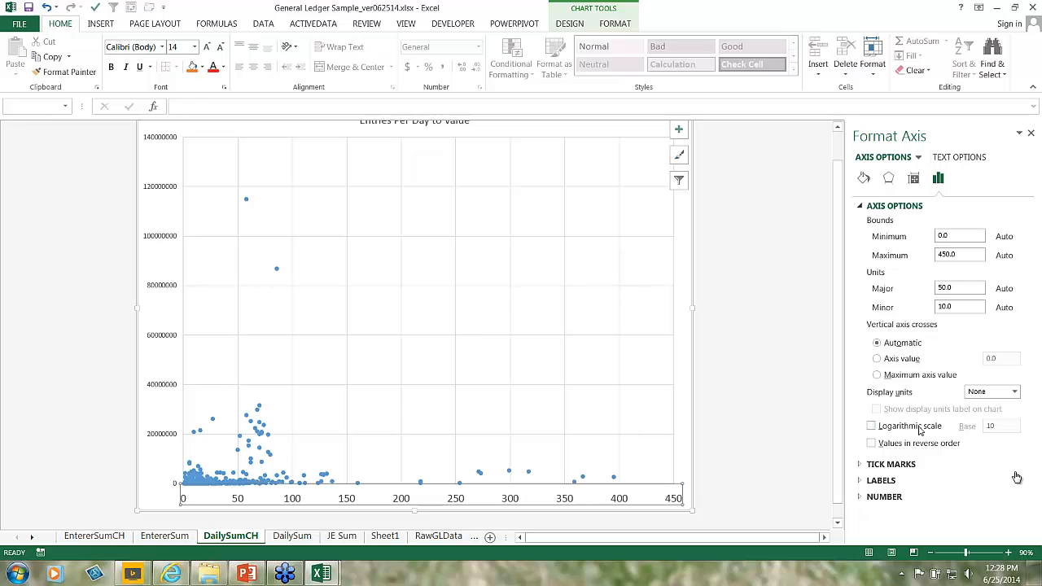
click(871, 426)
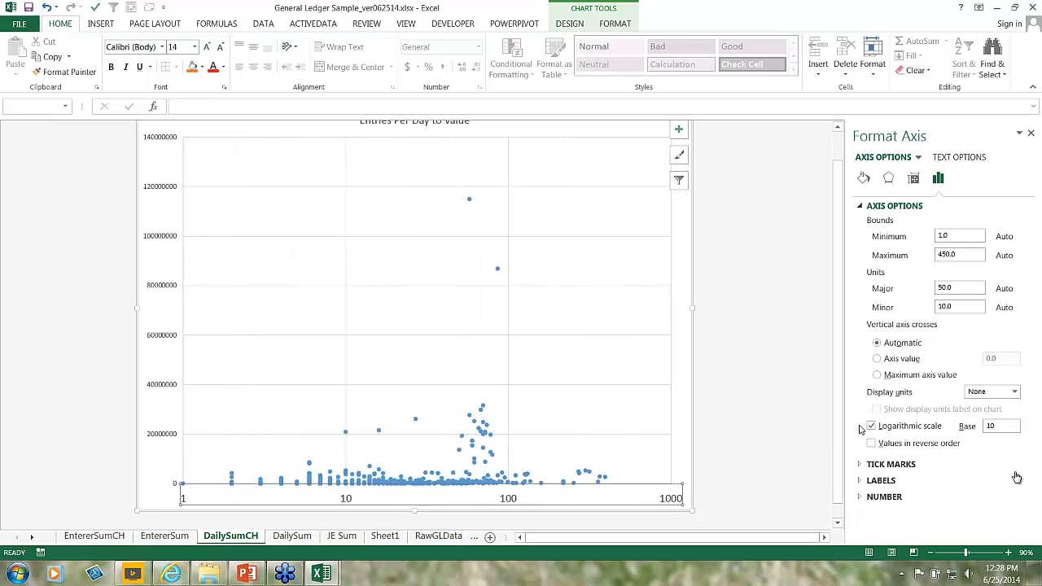
click(780, 425)
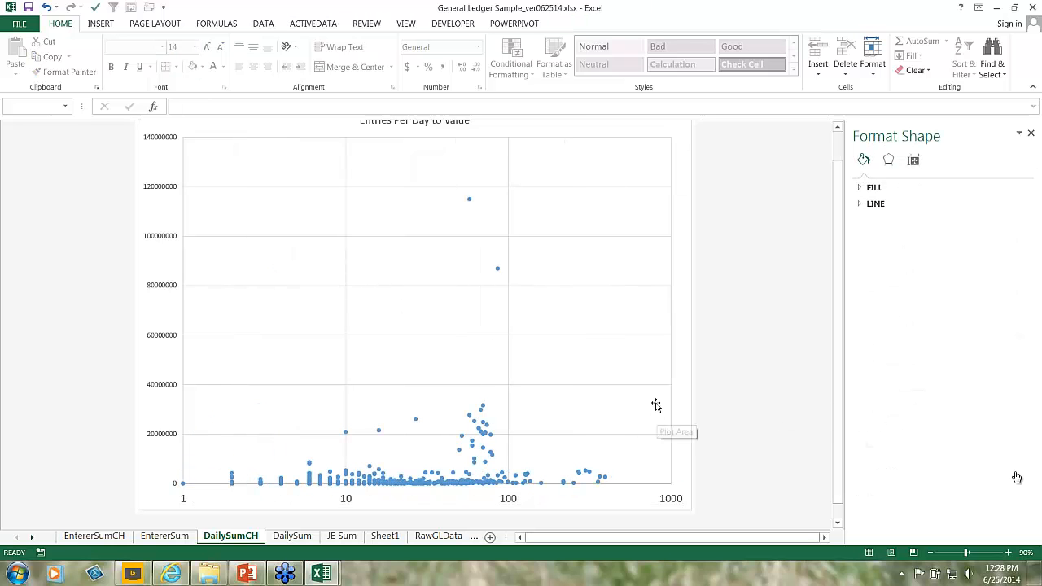
Step: Examine the scatter chart's outliers up close, reading the high-value points on days with roughly 10 to 20 entries
scroll(635, 415, down, 1)
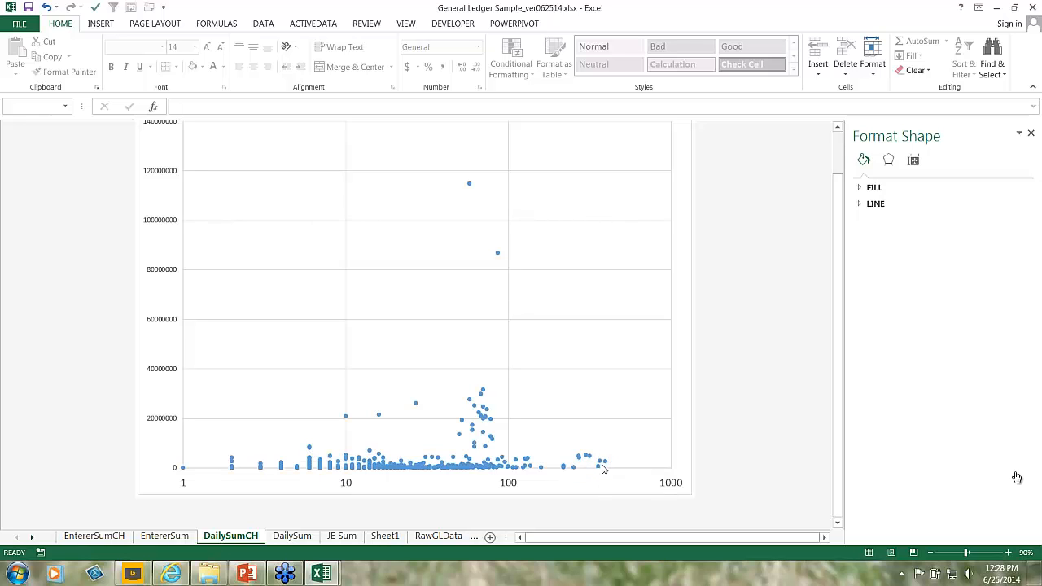
mouse_move(604, 468)
mouse_move(346, 423)
scroll(342, 429, up, 4)
scroll(346, 436, down, 5)
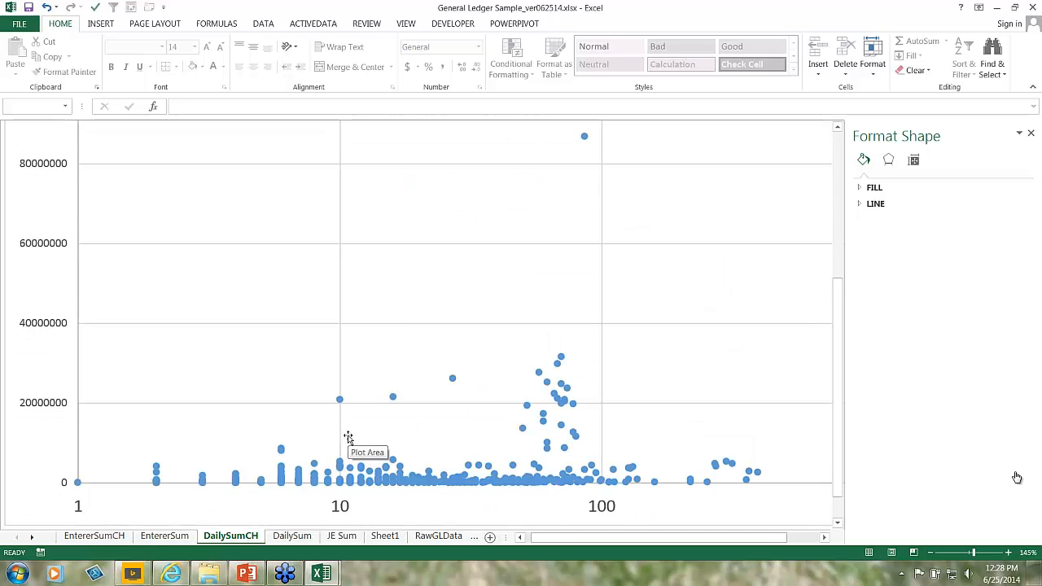
scroll(347, 438, down, 1)
mouse_move(339, 369)
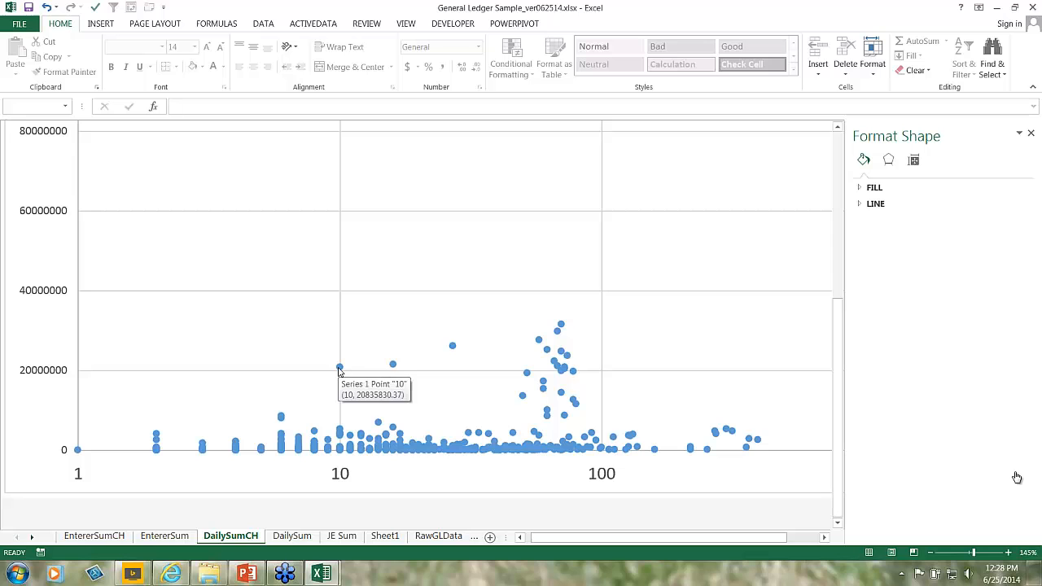
mouse_move(393, 369)
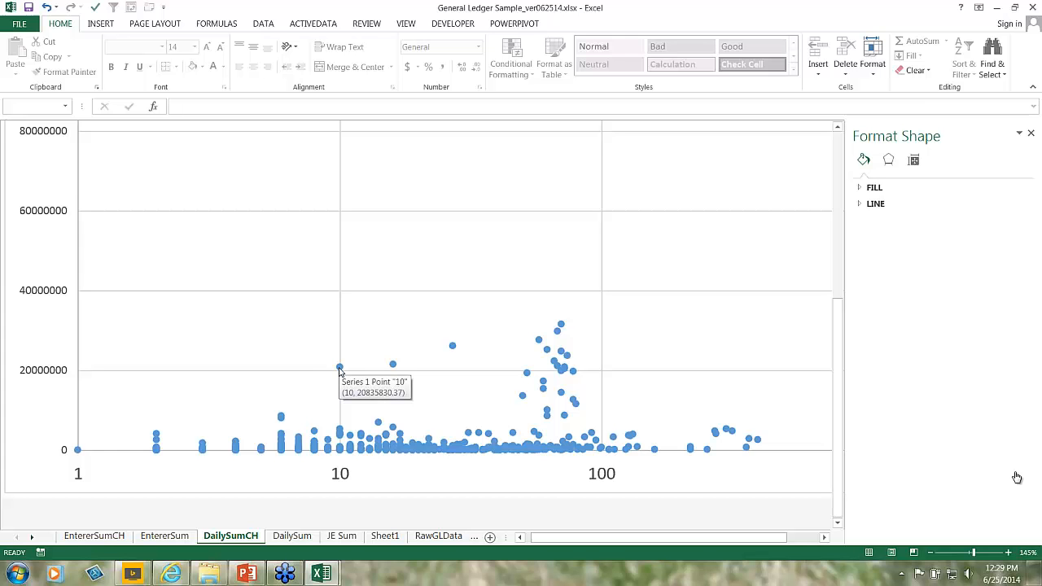
Step: Check the chart's source data by reviewing the dates with their volumes and values in DailySum and the journal entries in JE Sum
click(292, 536)
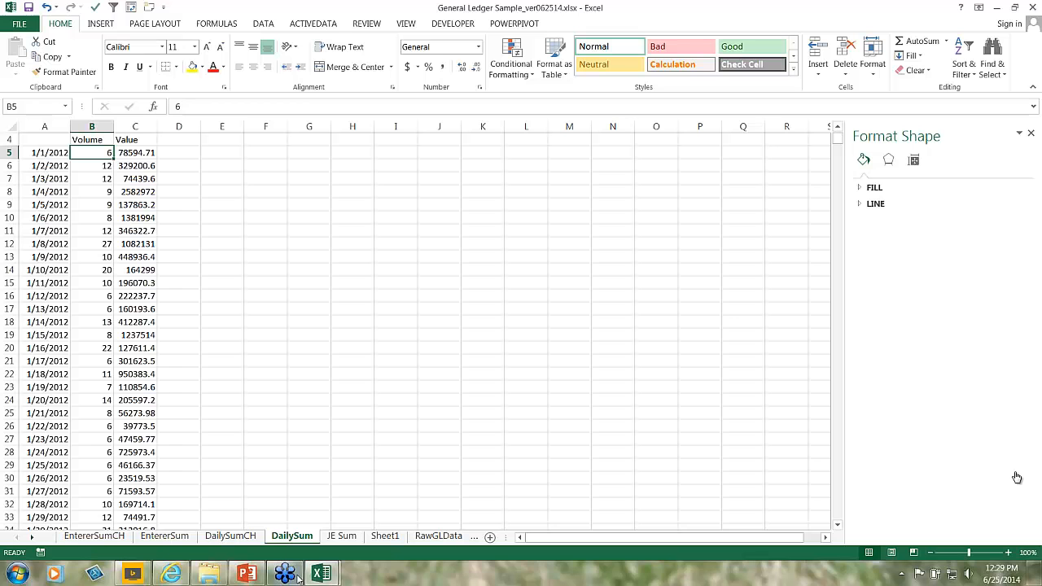
click(333, 537)
click(292, 537)
click(230, 536)
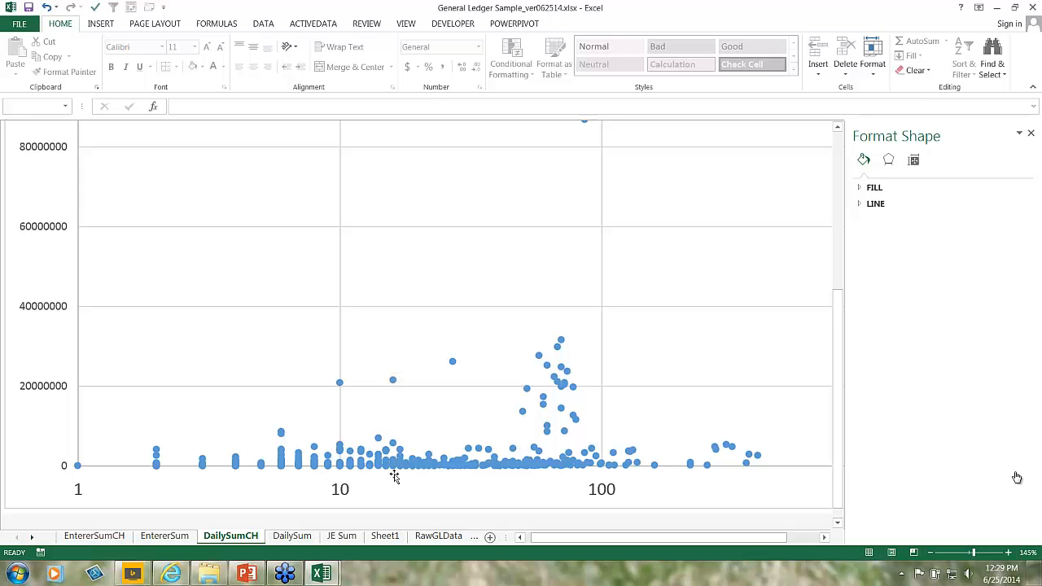
click(293, 537)
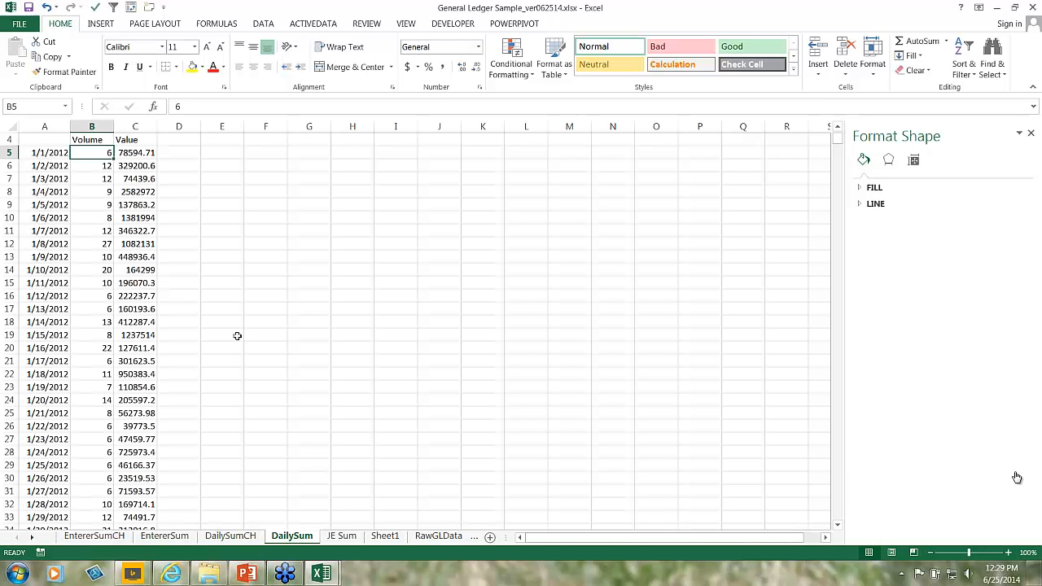
drag(45, 153, 10, 347)
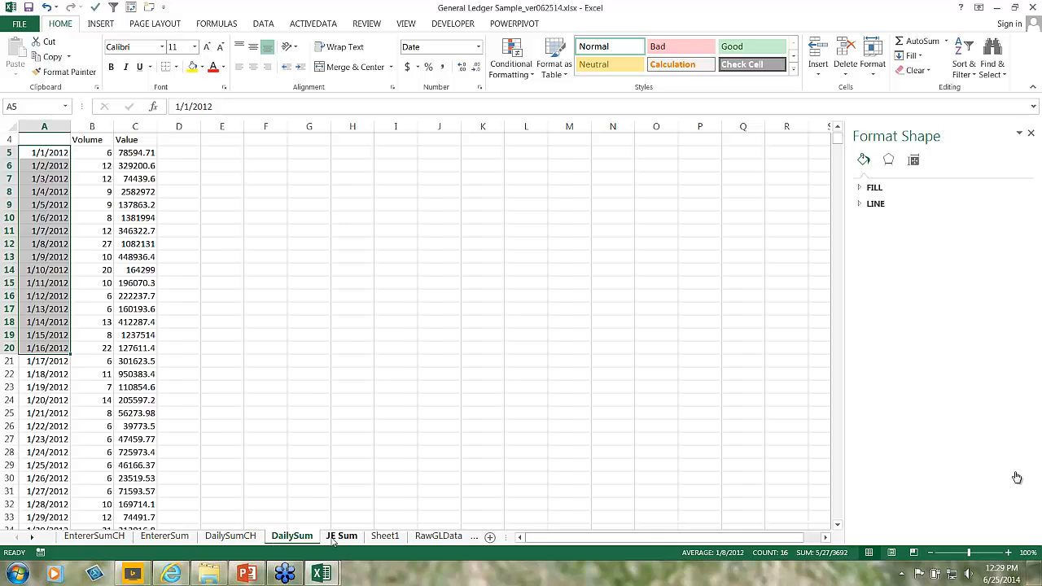
click(335, 537)
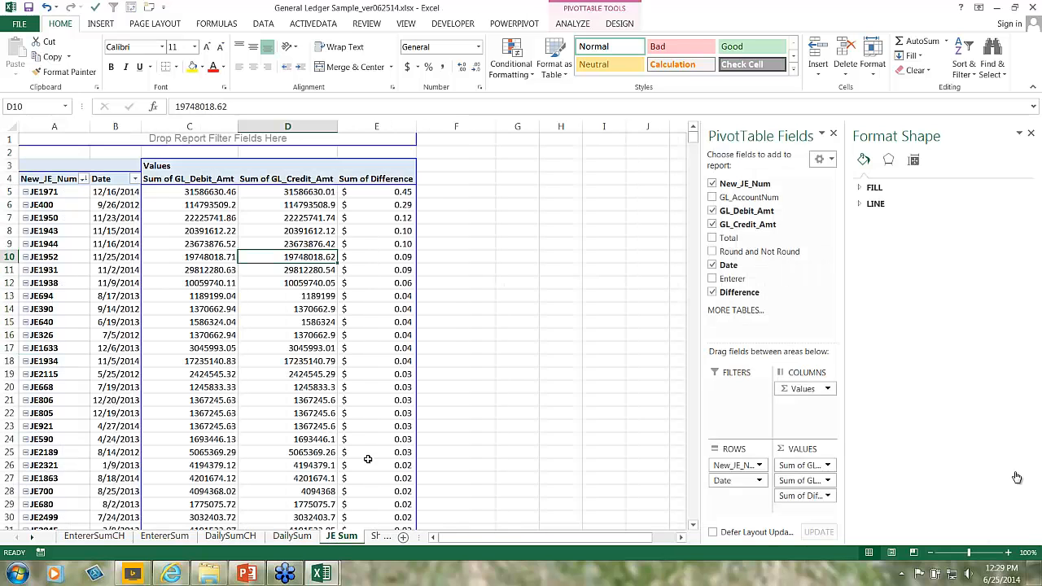
Step: Return to the DailySumCH sheet and review the whole Entries Per Day to Value chart
click(231, 537)
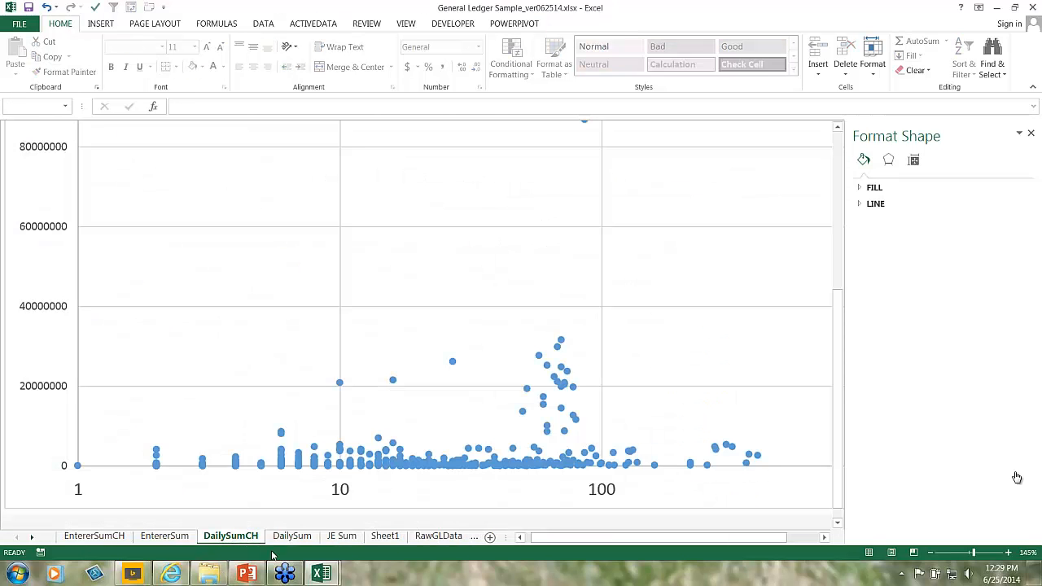
scroll(291, 550, down, 2)
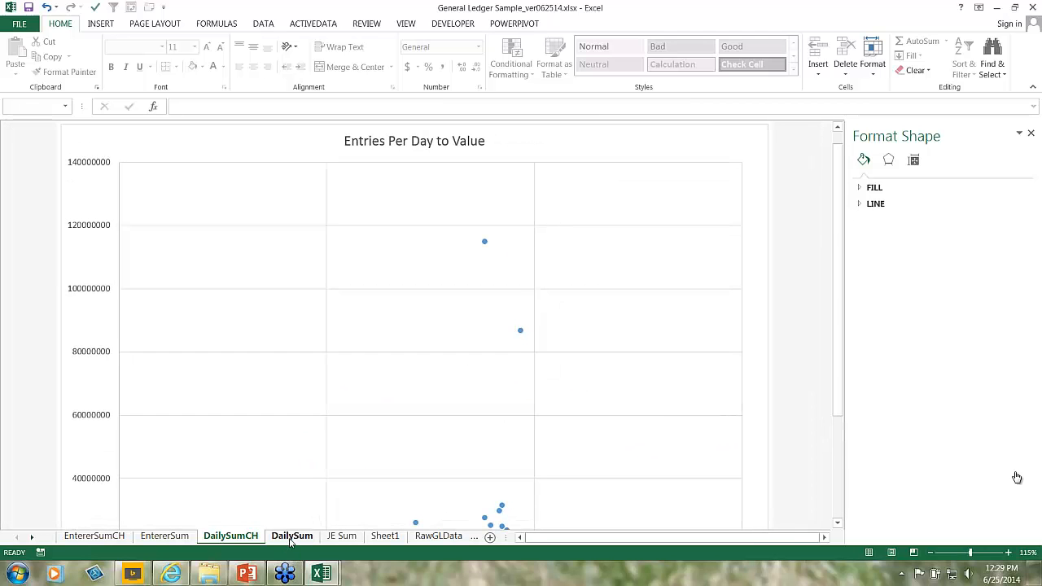
scroll(291, 544, down, 1)
scroll(287, 540, down, 1)
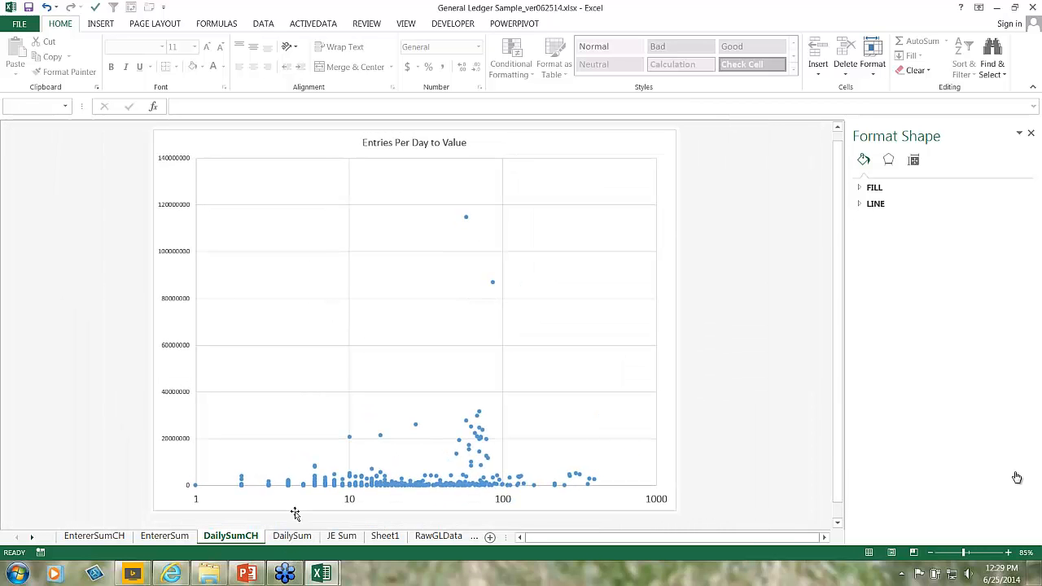
scroll(299, 511, down, 1)
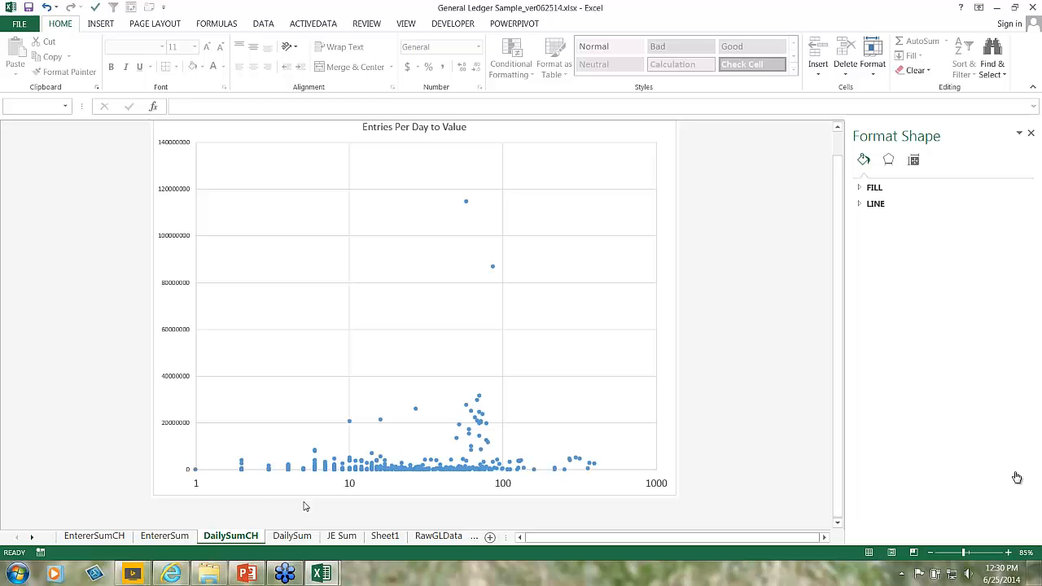
Step: Review the EntererSum pivot table of daily entry counts by enterer together with its pivot chart on EntererSumCH
click(175, 536)
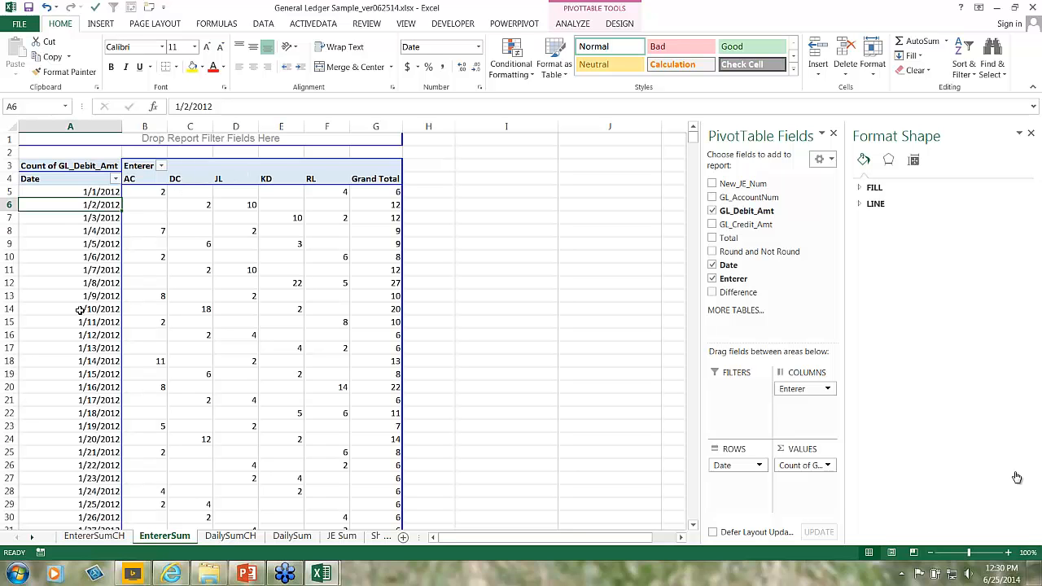
click(101, 537)
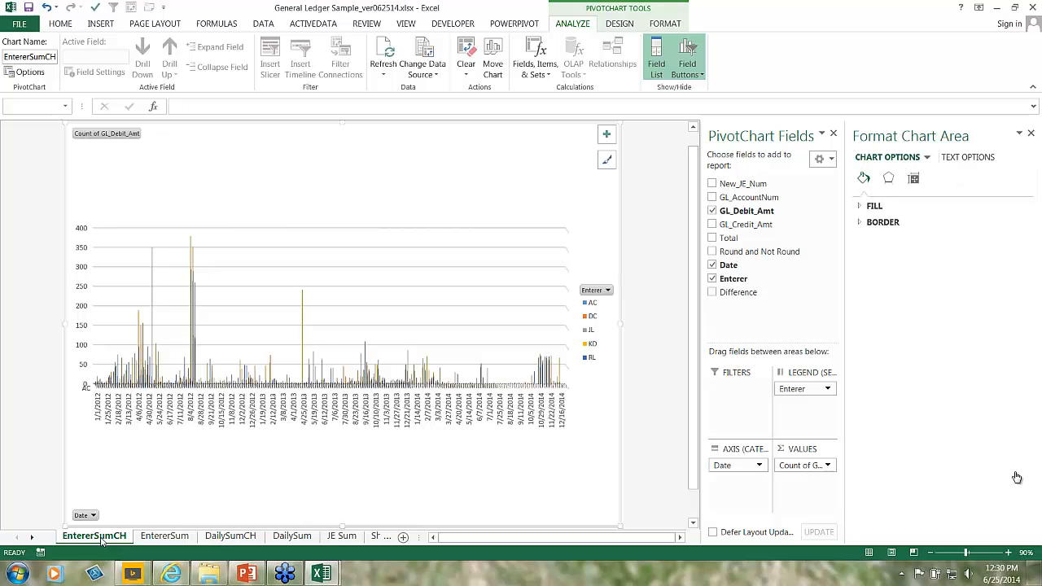
click(165, 535)
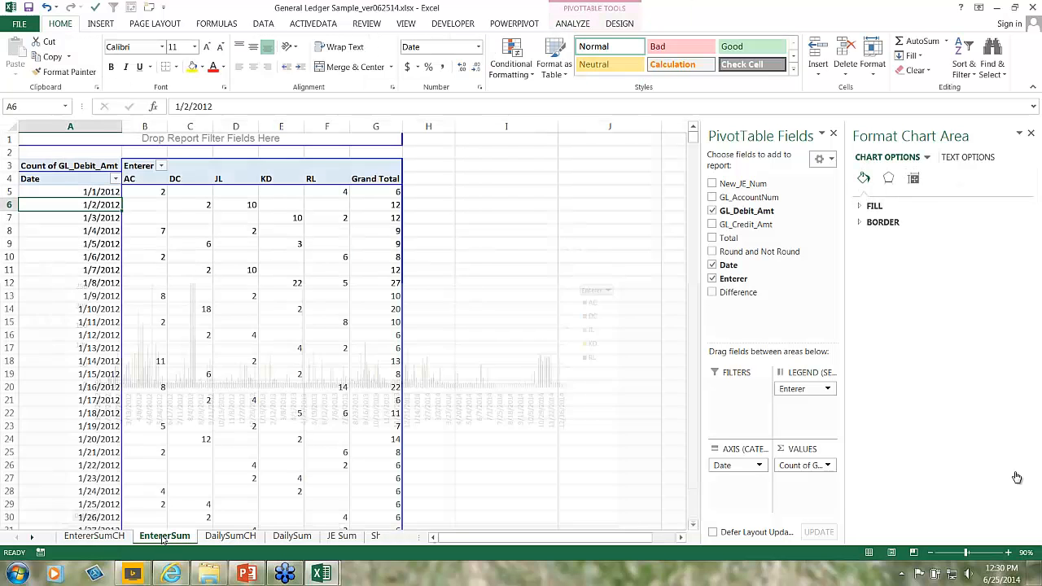
Step: Group the dates in the EntererSum pivot table by Months and Years
right_click(89, 204)
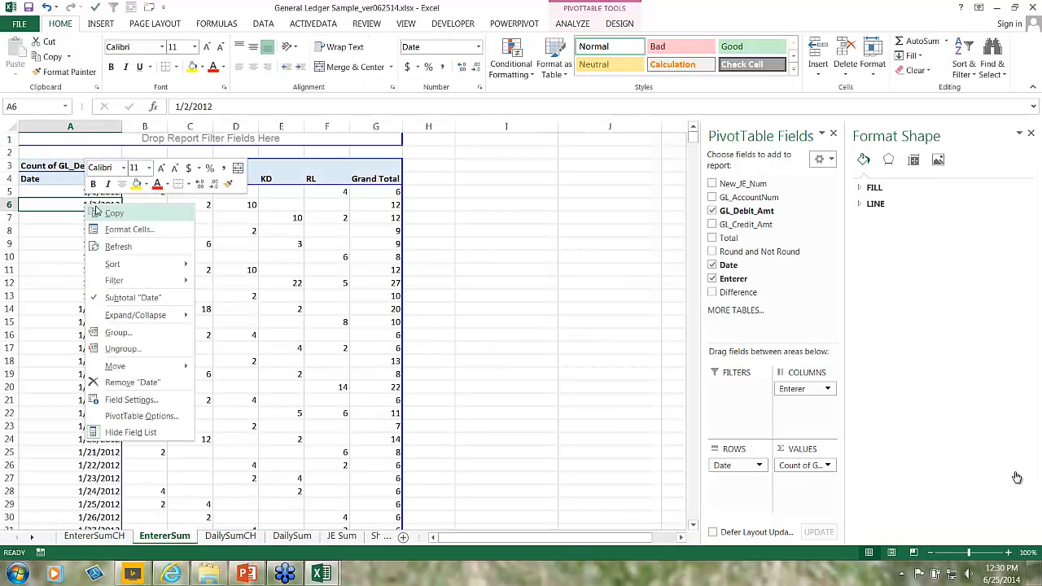
click(114, 333)
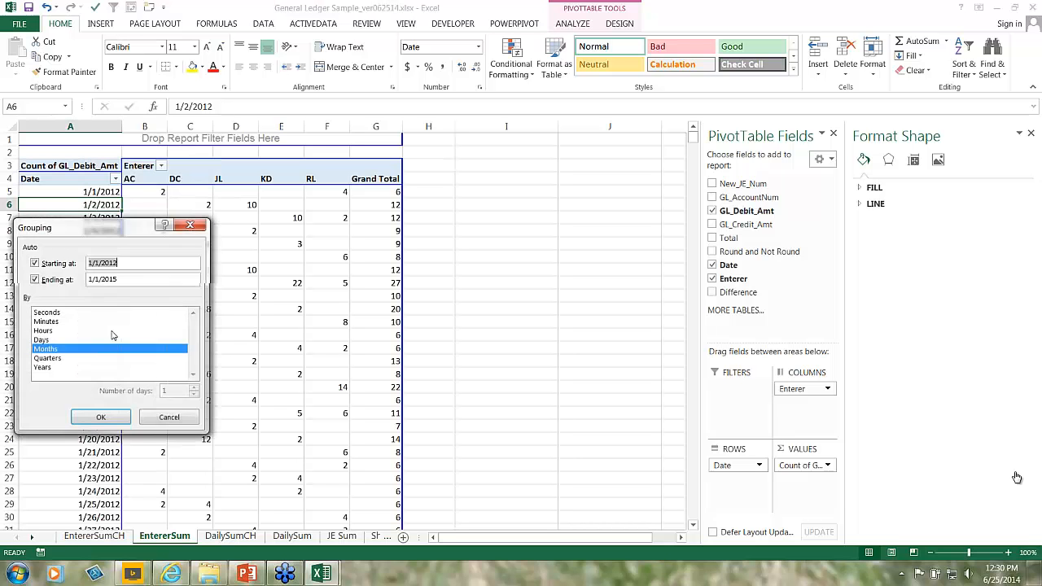
click(42, 368)
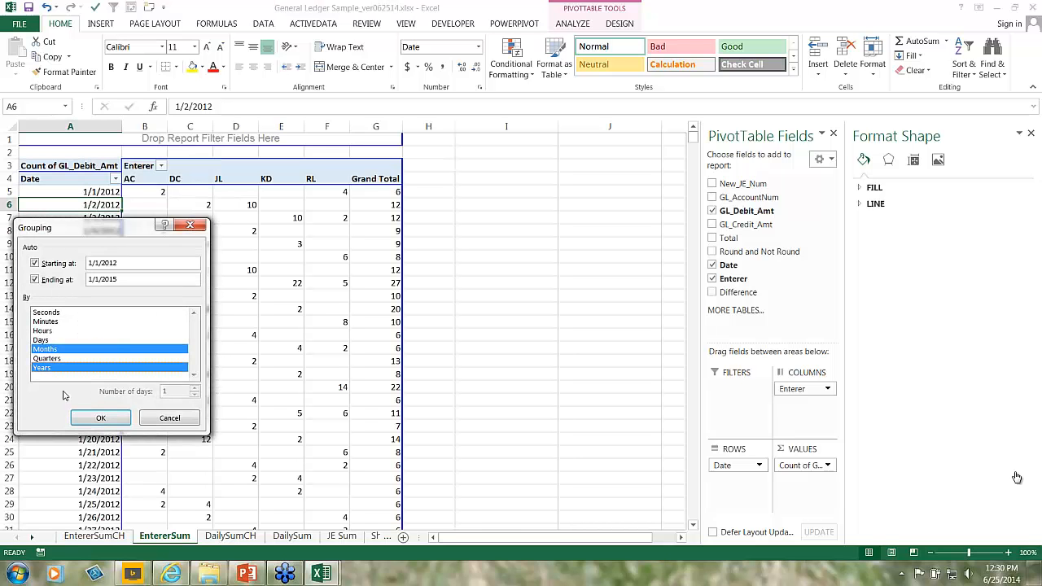
click(99, 418)
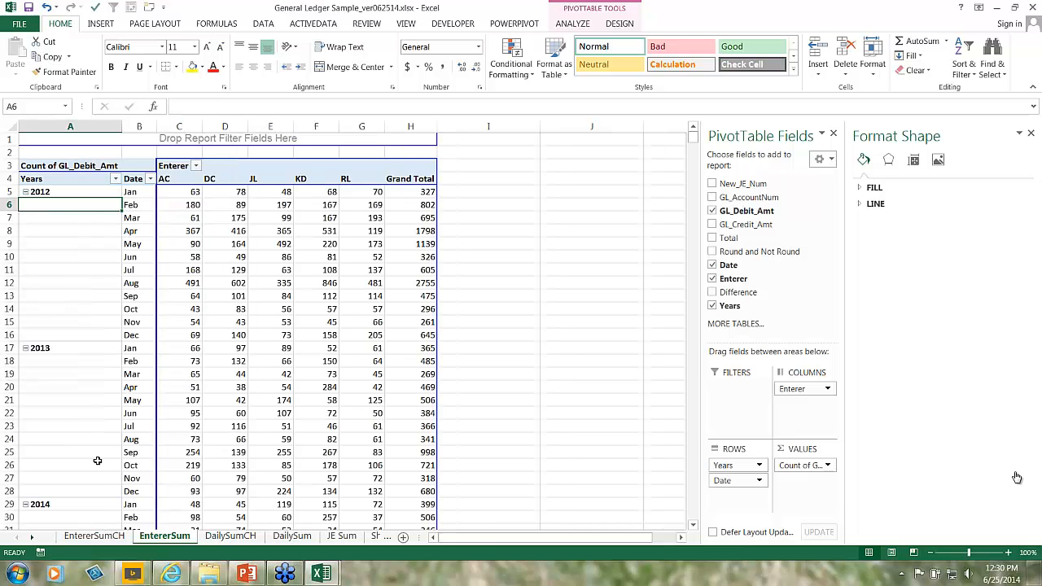
Step: Bring up the 3-D rotation settings for the enterer pivot chart on the EntererSumCH sheet
click(93, 535)
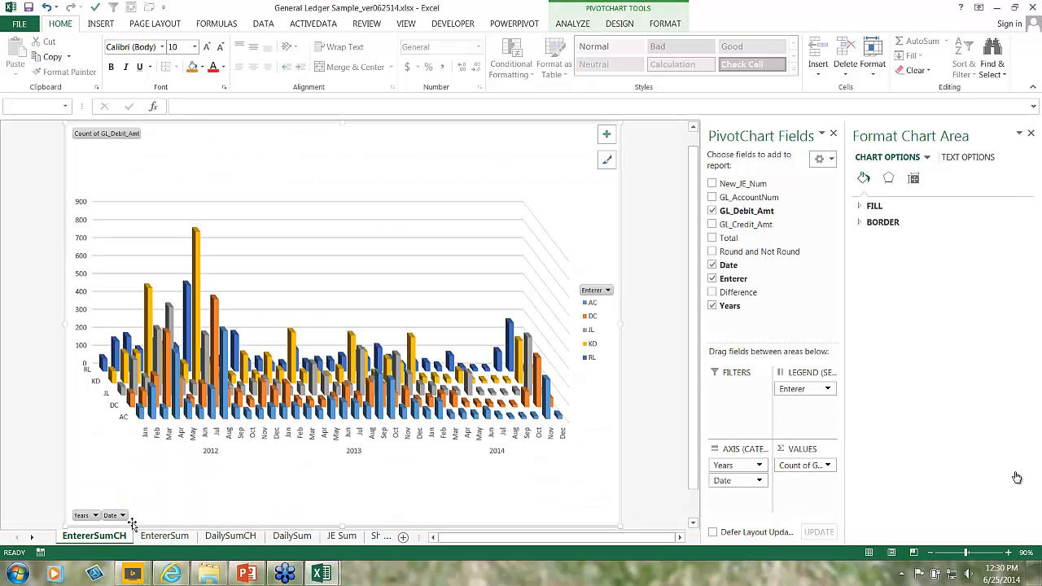
click(452, 348)
click(413, 355)
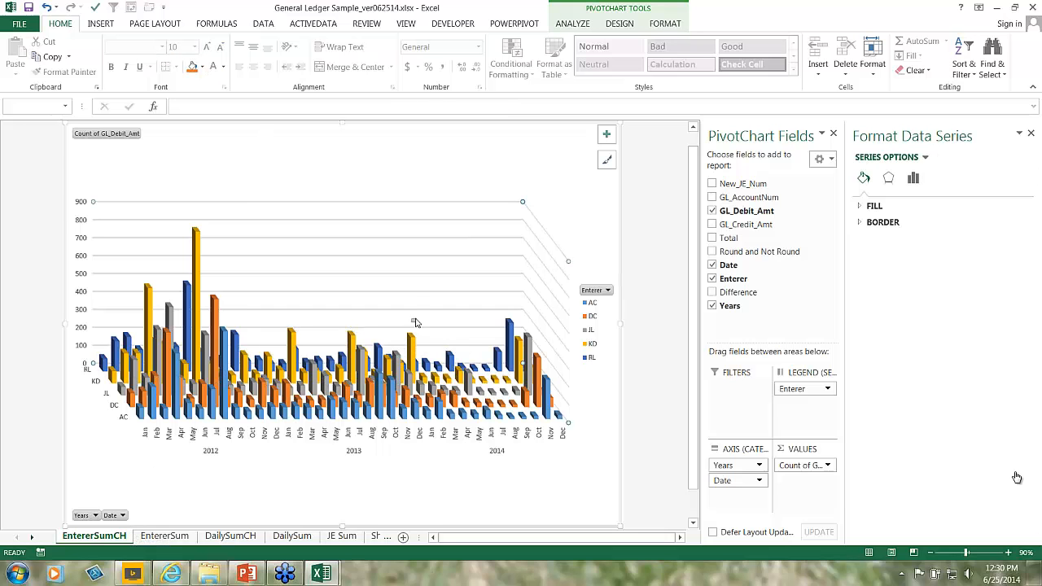
click(425, 324)
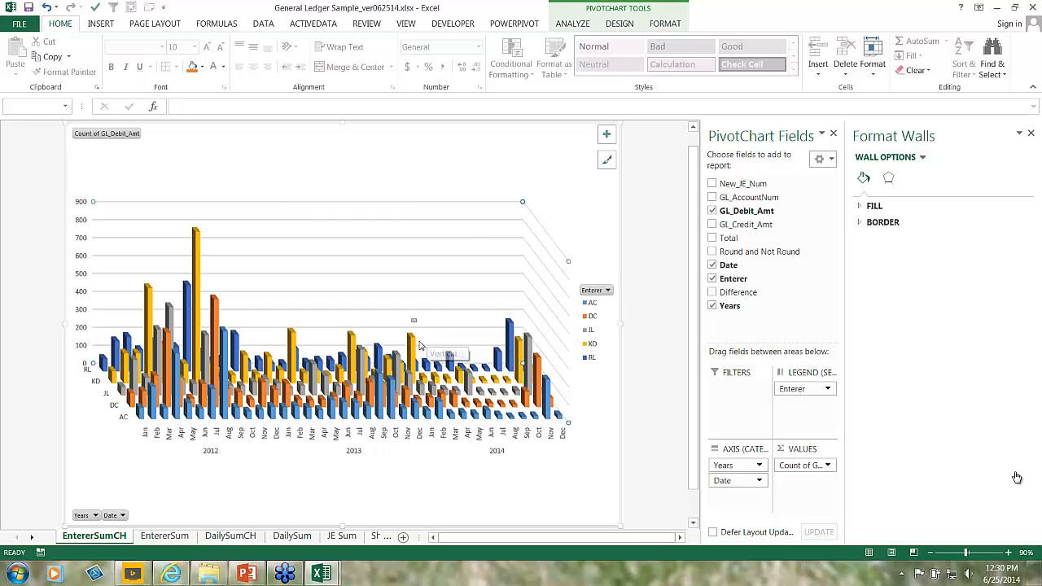
click(391, 255)
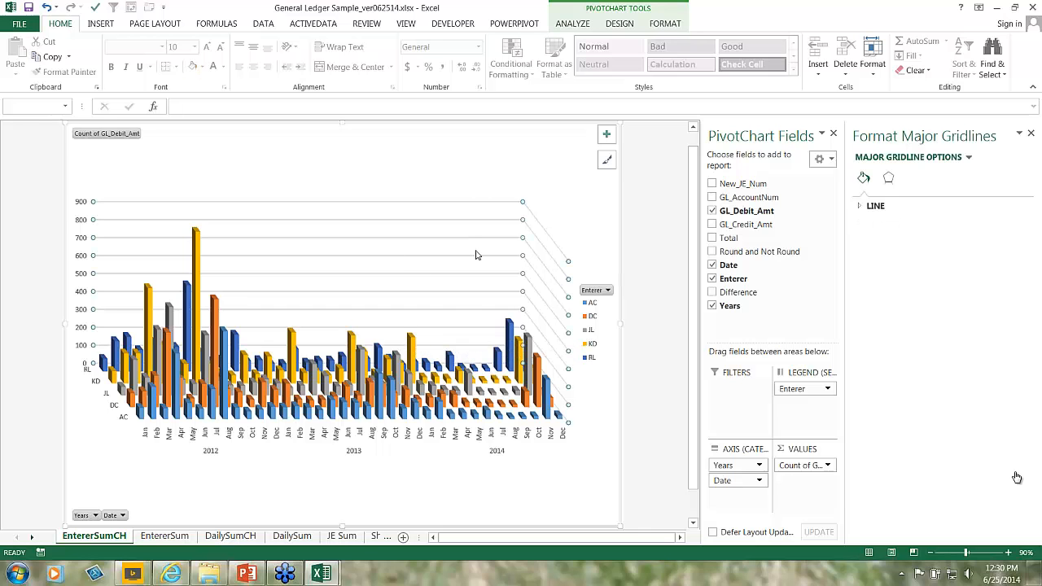
right_click(364, 291)
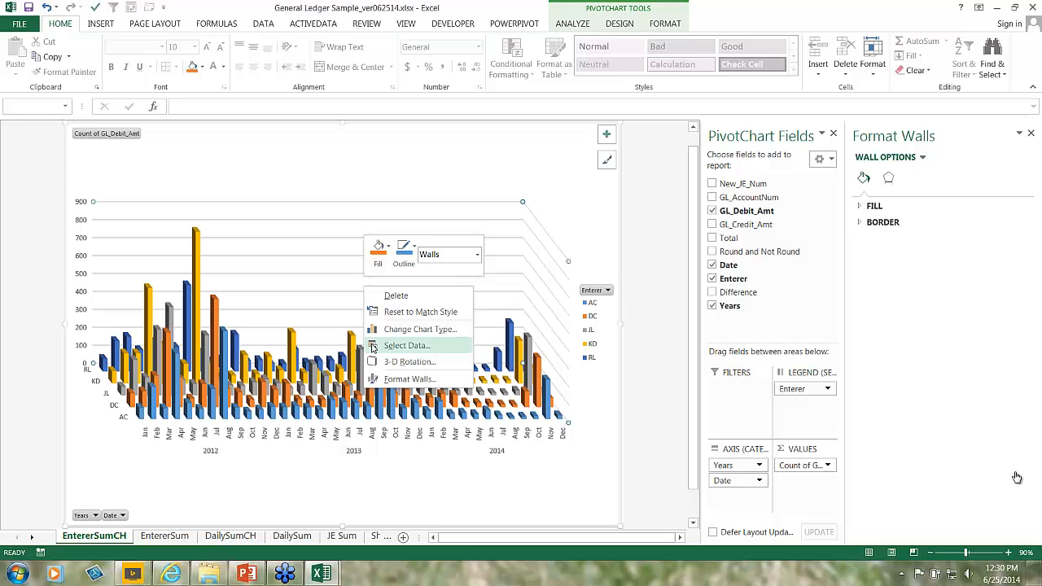
click(398, 362)
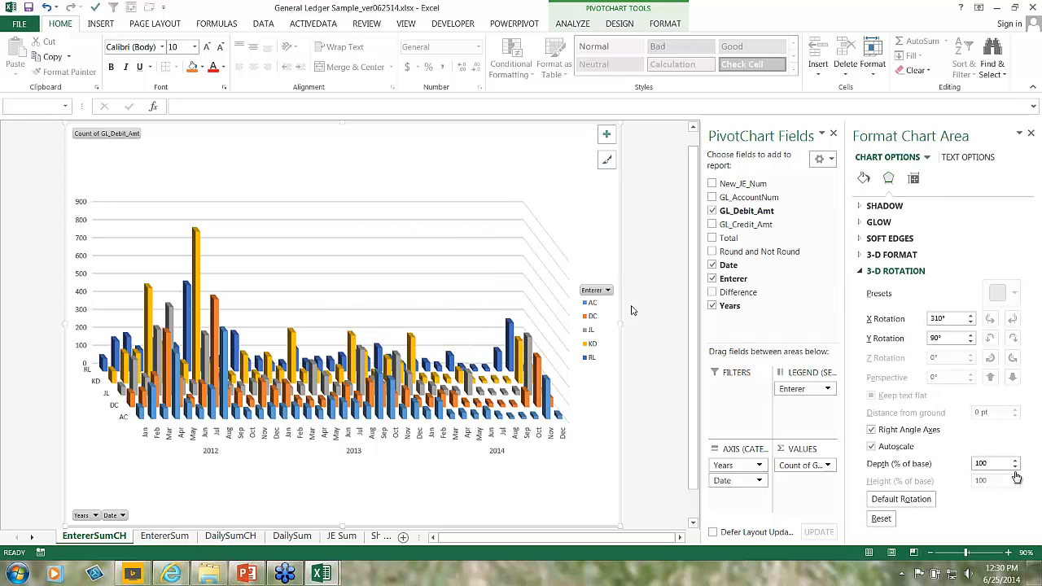
Step: Try X rotations between 359.9° and 270° on the enterer pivot chart
click(971, 317)
click(971, 316)
click(970, 316)
click(970, 317)
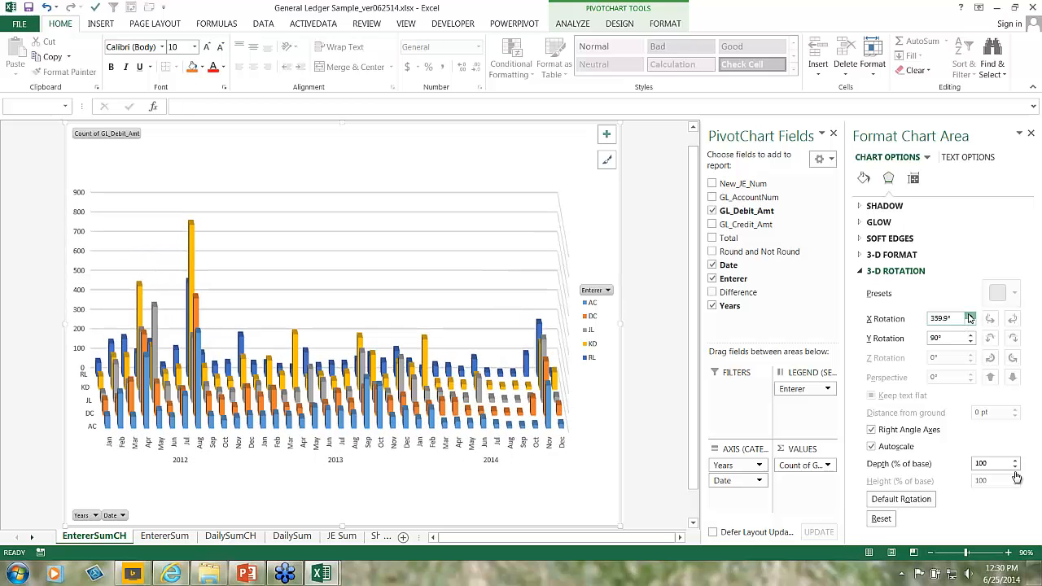
click(971, 323)
click(971, 323)
click(971, 323)
click(972, 323)
click(971, 323)
click(972, 323)
click(971, 323)
click(971, 323)
Step: Try various Y rotations on the chart, starting with 100°, and bring it back to 90°
click(971, 334)
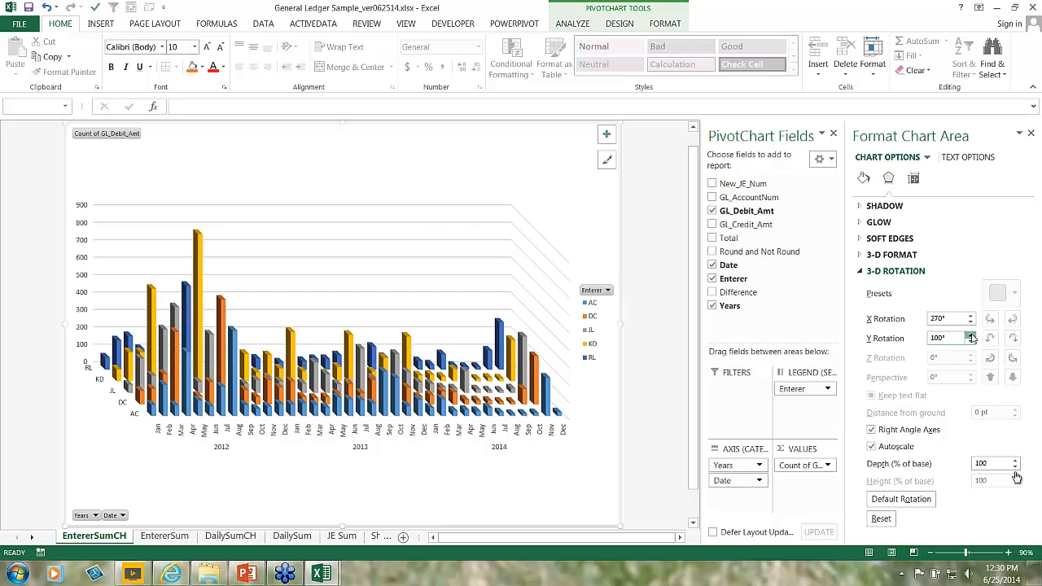
click(971, 342)
click(972, 342)
click(971, 342)
click(971, 342)
click(971, 342)
click(971, 341)
click(972, 342)
click(971, 335)
click(971, 335)
click(971, 335)
click(972, 335)
click(971, 335)
click(972, 334)
Step: Set the enterer pivot chart's X rotation to 330°
click(970, 316)
click(971, 316)
click(971, 316)
click(970, 316)
click(970, 315)
click(970, 316)
click(971, 316)
click(970, 316)
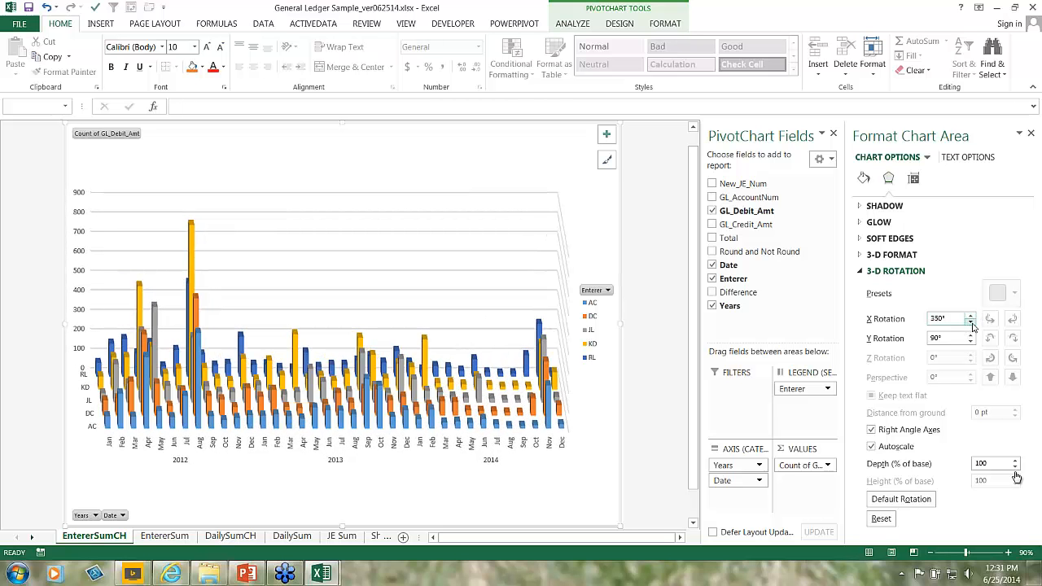
click(971, 322)
click(971, 323)
right_click(379, 263)
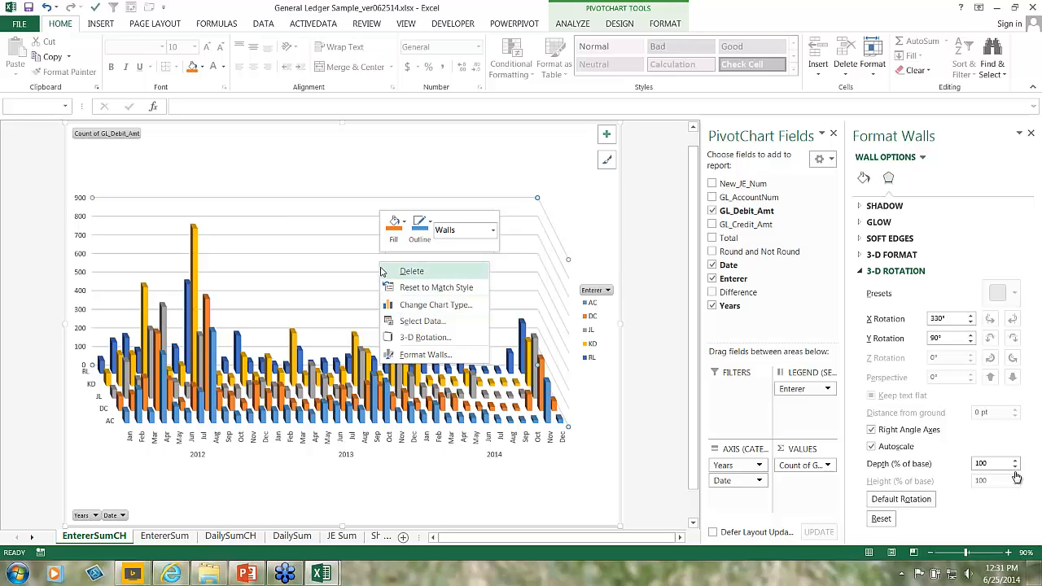
click(327, 173)
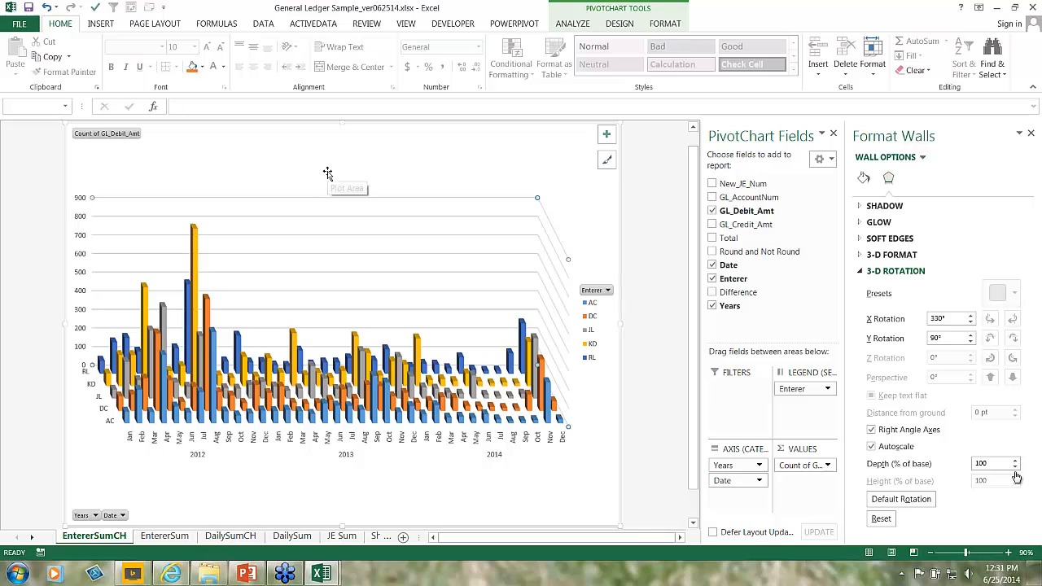
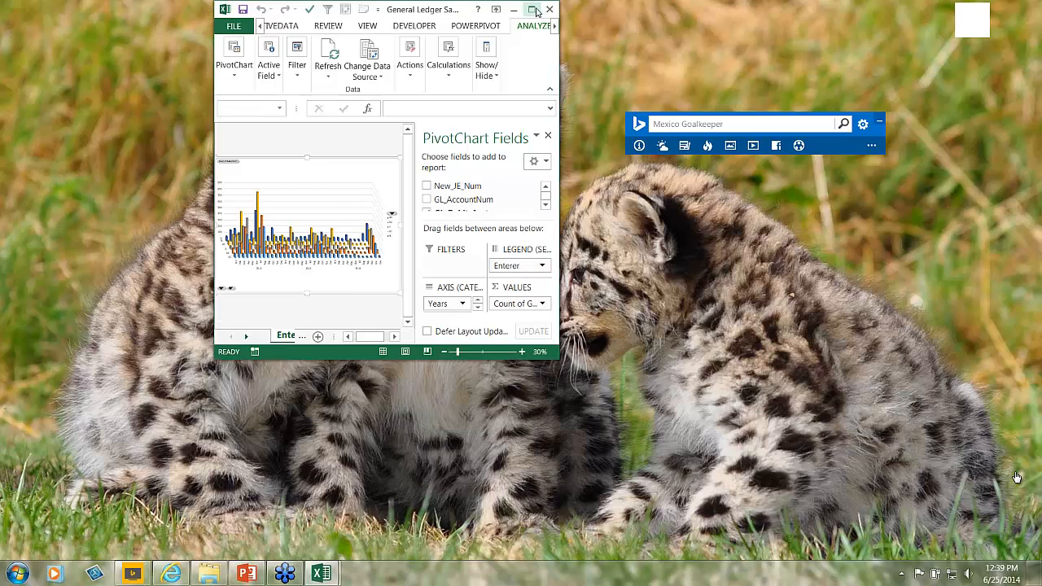
Step: Show the RawGLData sheet, then start EditPad Pro and place its blank document clear of the PowerPoint slides
click(438, 536)
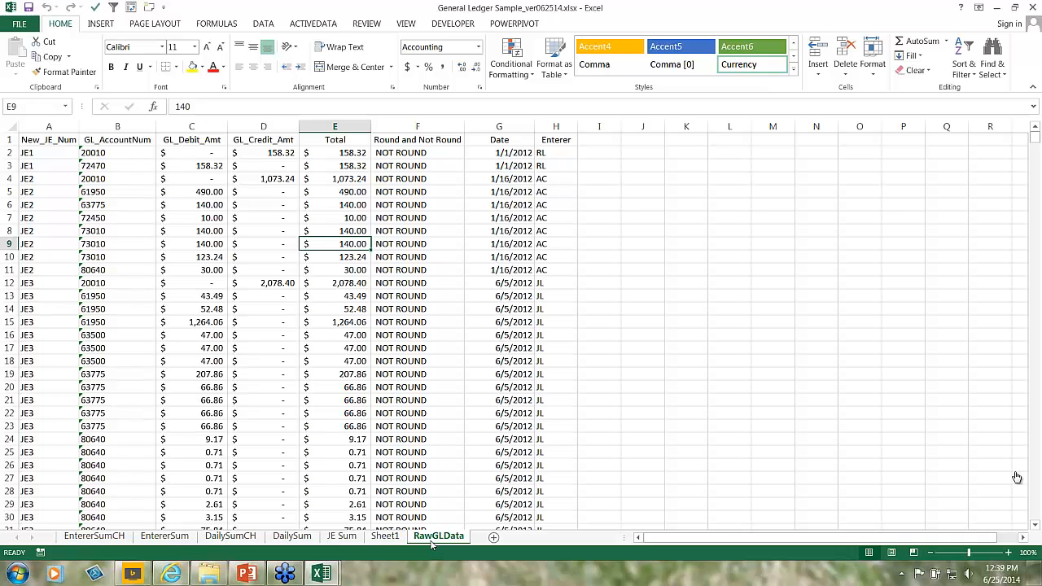
click(17, 574)
click(51, 166)
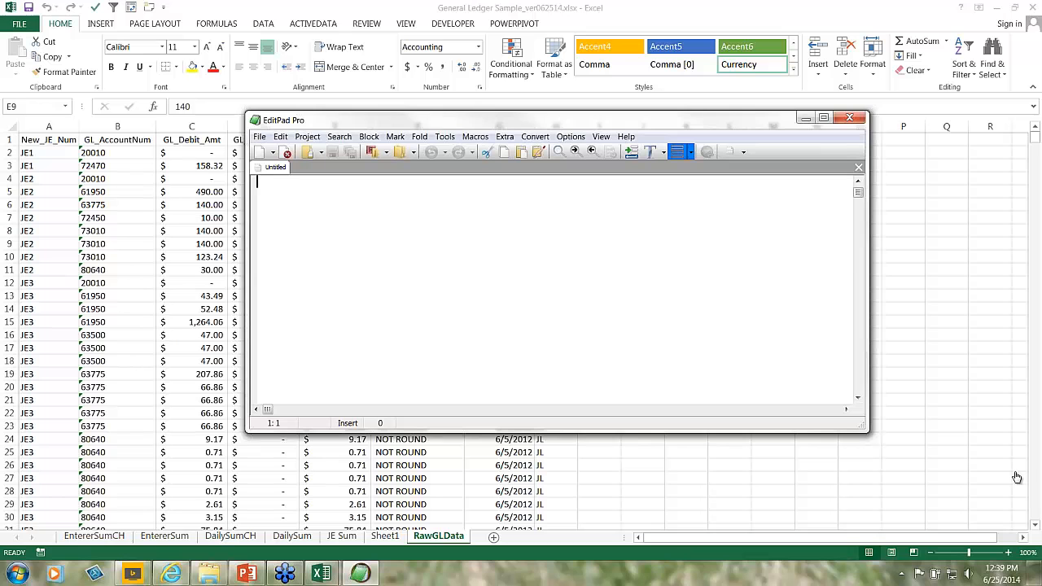
key(alt+Tab)
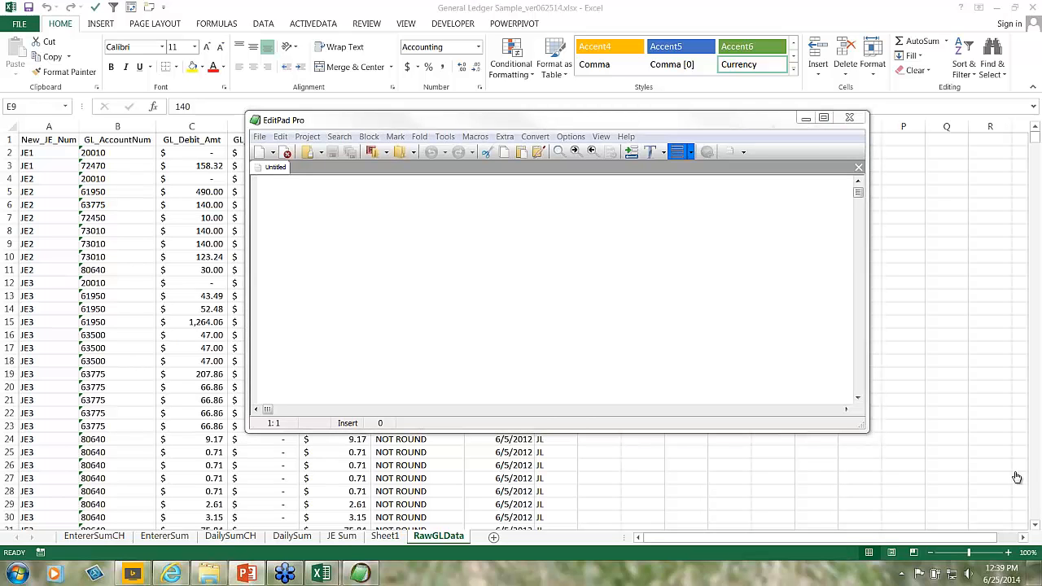
drag(0, 128, 371, 248)
drag(460, 123, 694, 22)
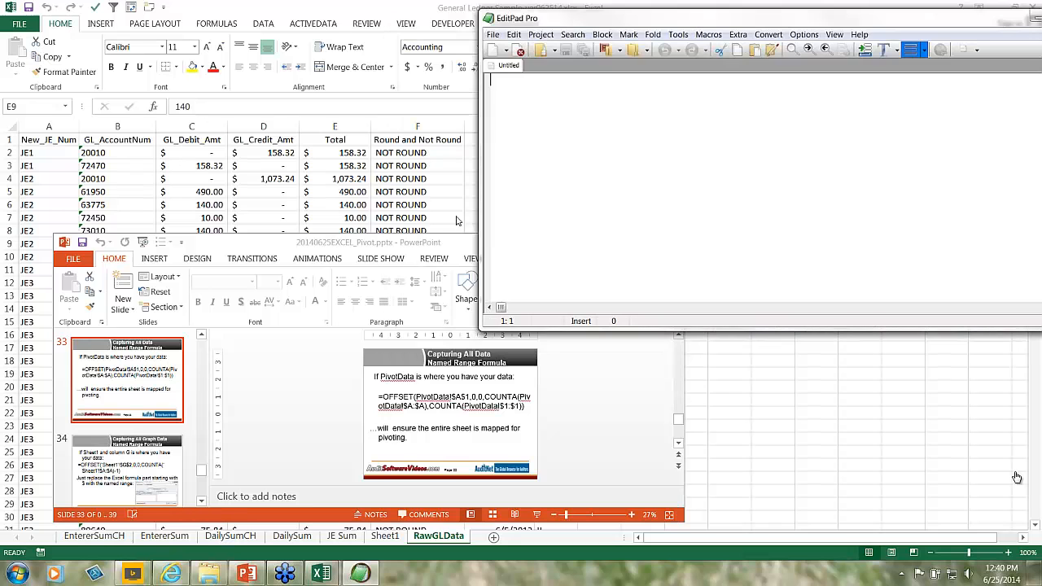
Step: Copy slide 33's formula =OFFSET(PivotData!$A$1,0,0,COUNTA(PivotData!$A:$A),COUNTA(PivotData!$1:$1)) into the blank EditPad Pro document
click(390, 406)
drag(379, 398, 475, 414)
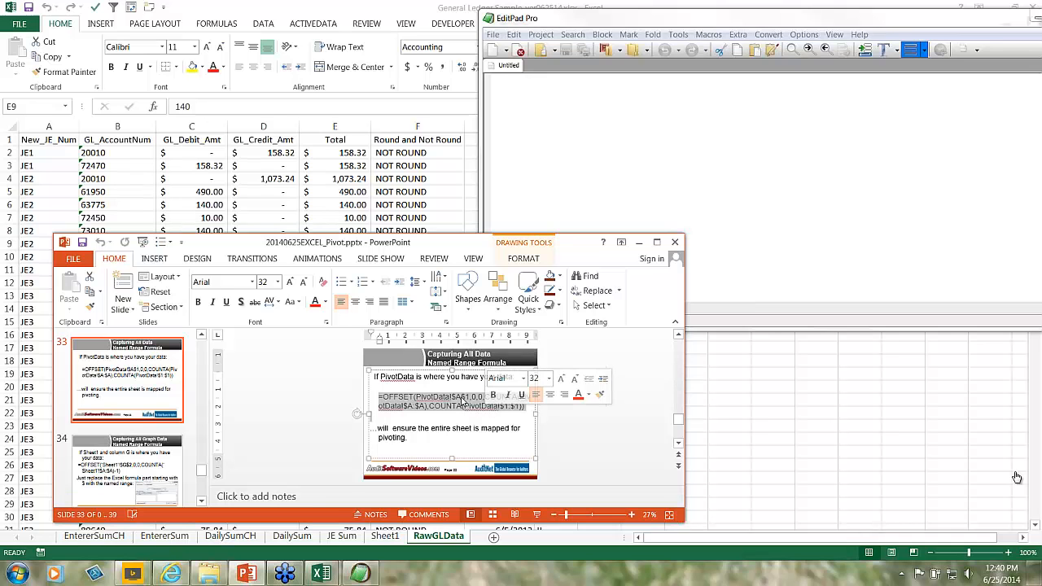
key(ctrl+c)
click(558, 158)
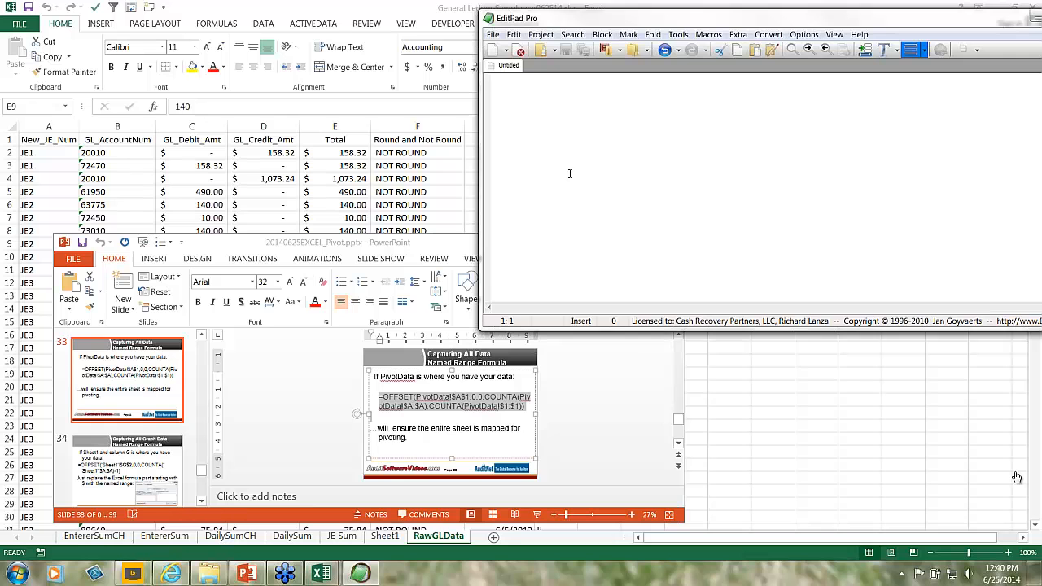
key(ctrl+v)
Step: Copy slide 34's graph-data OFFSET formula for Sheet1 column G below the first formula in EditPad Pro and remove its leading space
click(143, 456)
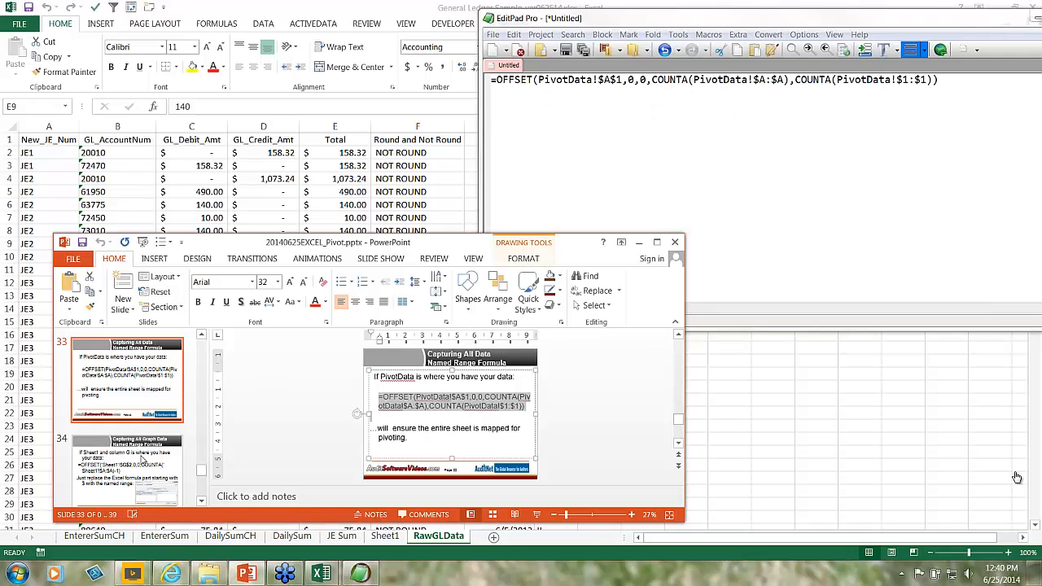
click(158, 449)
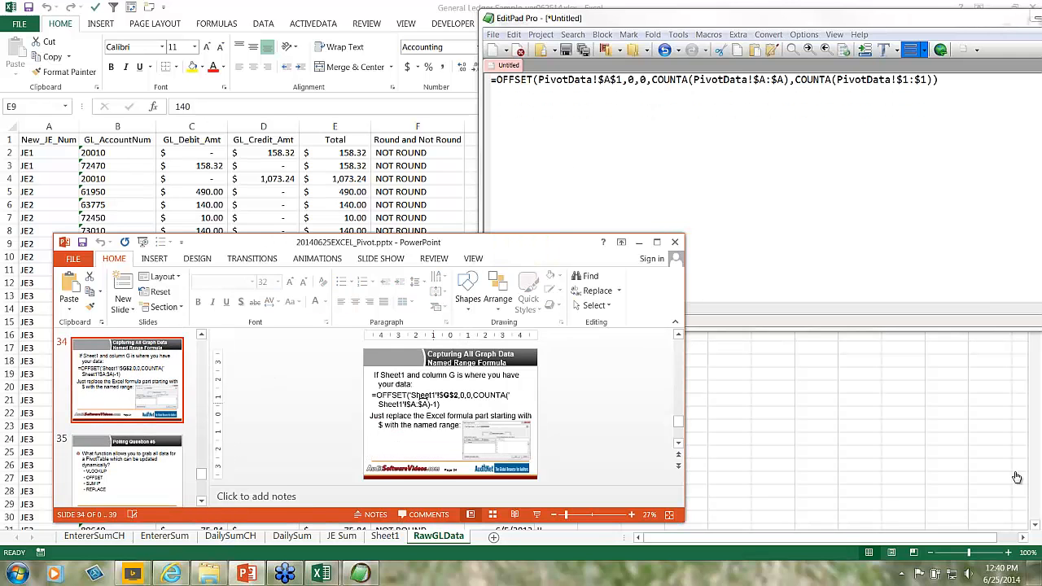
drag(444, 403, 373, 395)
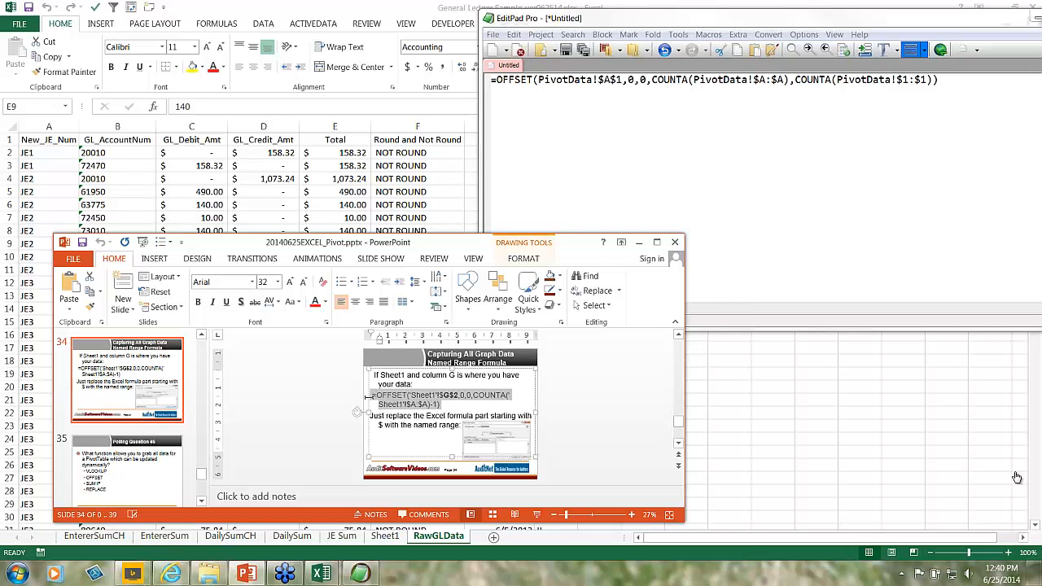
click(535, 146)
key(ctrl+v)
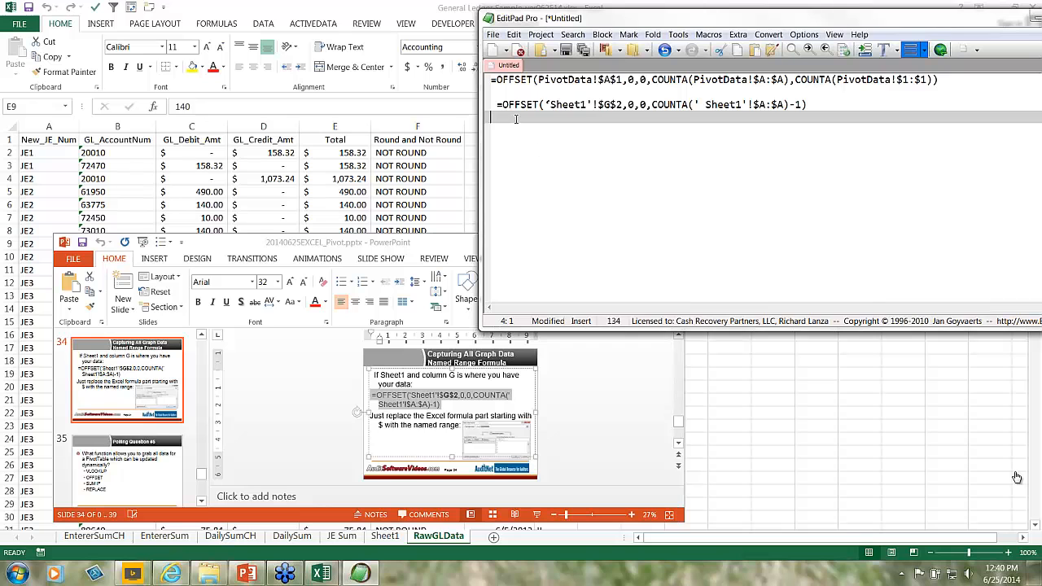
click(493, 104)
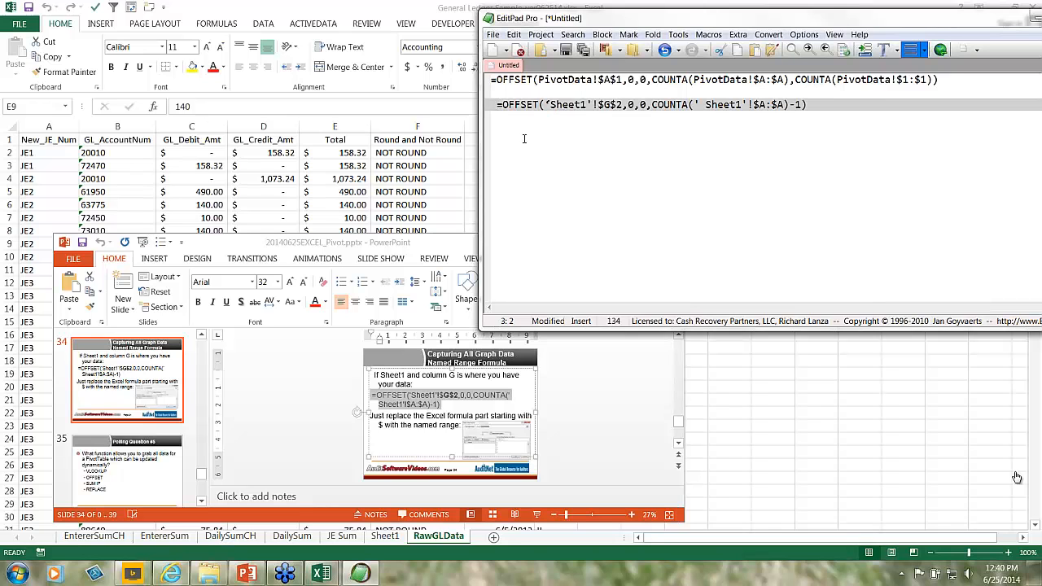
key(BackSpace)
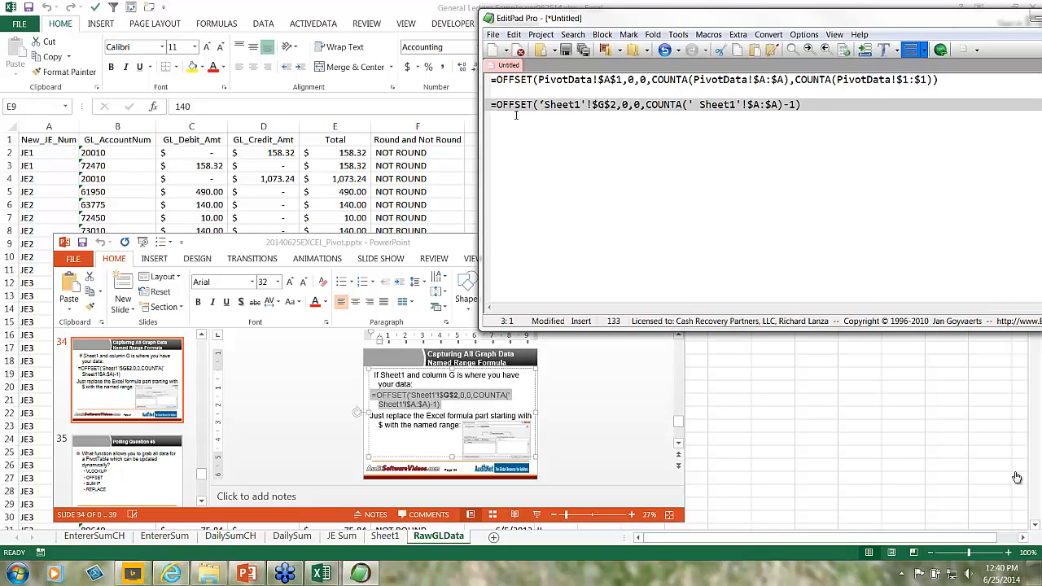
Step: Move the PowerPoint window out of view and resize the Excel workbook to sit beside EditPad Pro
click(419, 253)
drag(419, 250, 0, 234)
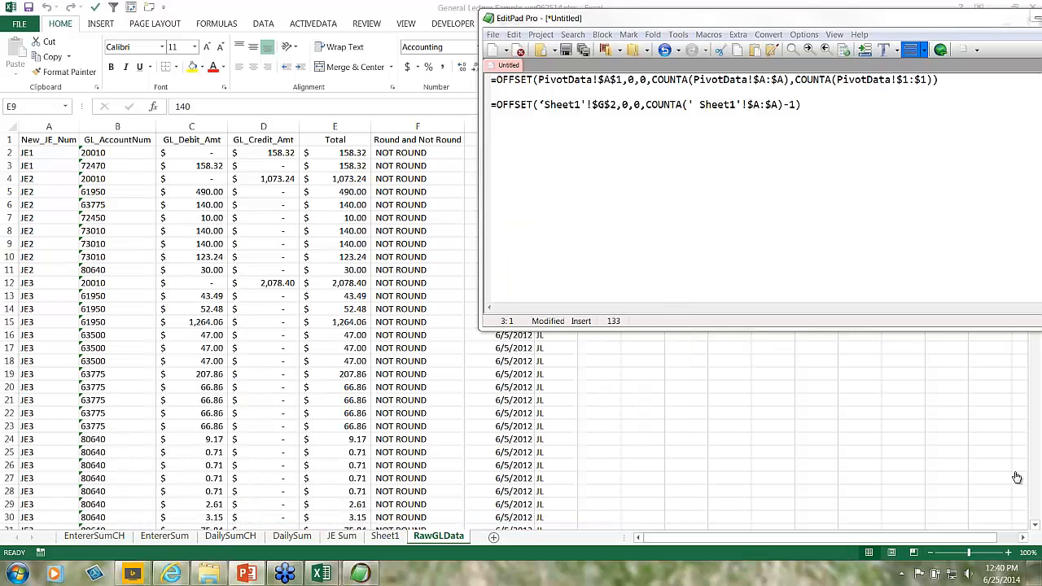
drag(388, 9, 1041, 79)
drag(727, 11, 212, 13)
click(588, 21)
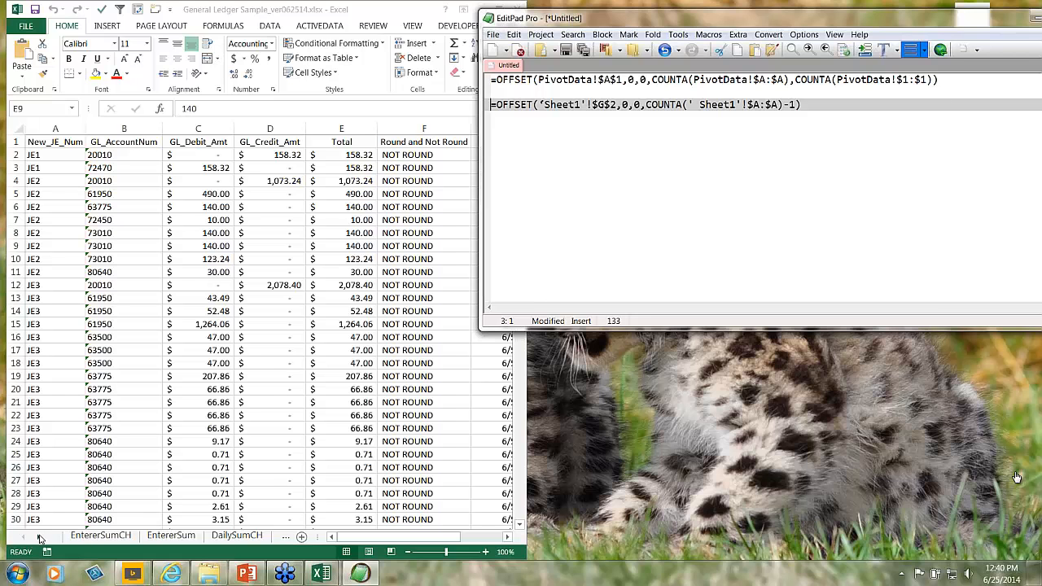
Step: Copy the sheet name RawGLData from the workbook and replace all three PivotData references in the first OFFSET formula with it
click(40, 537)
click(41, 537)
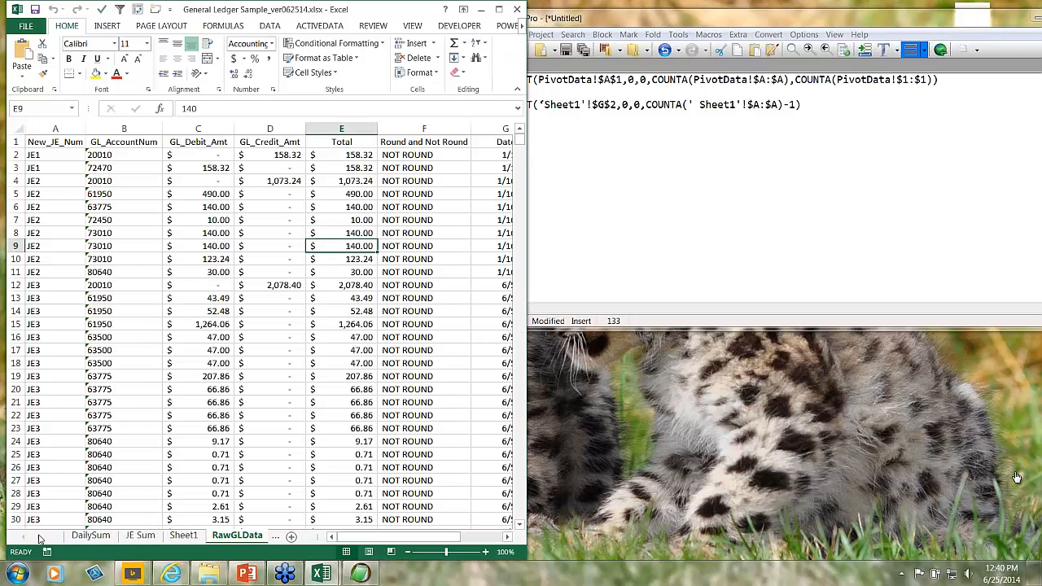
right_click(235, 539)
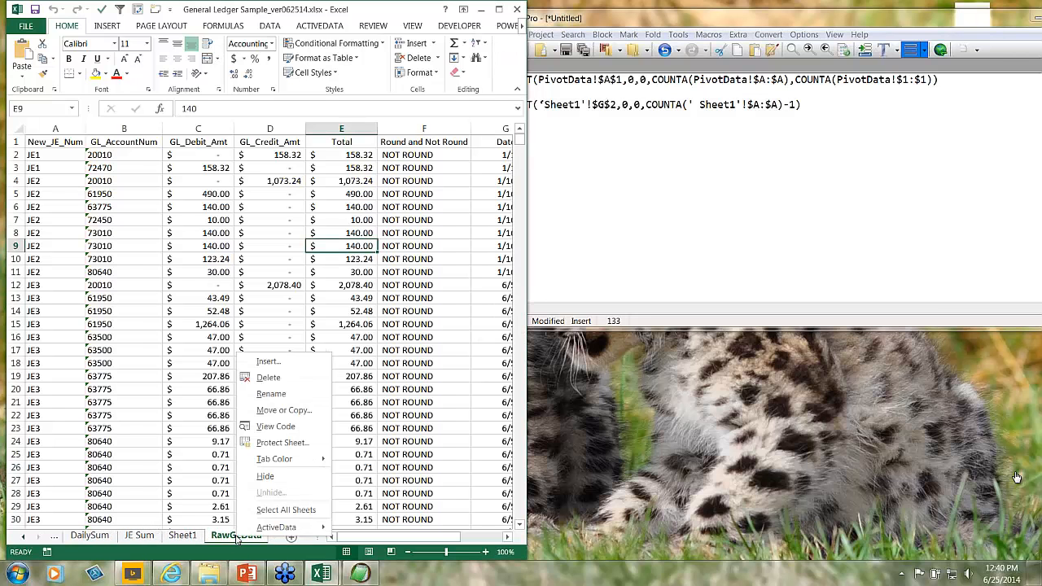
click(274, 394)
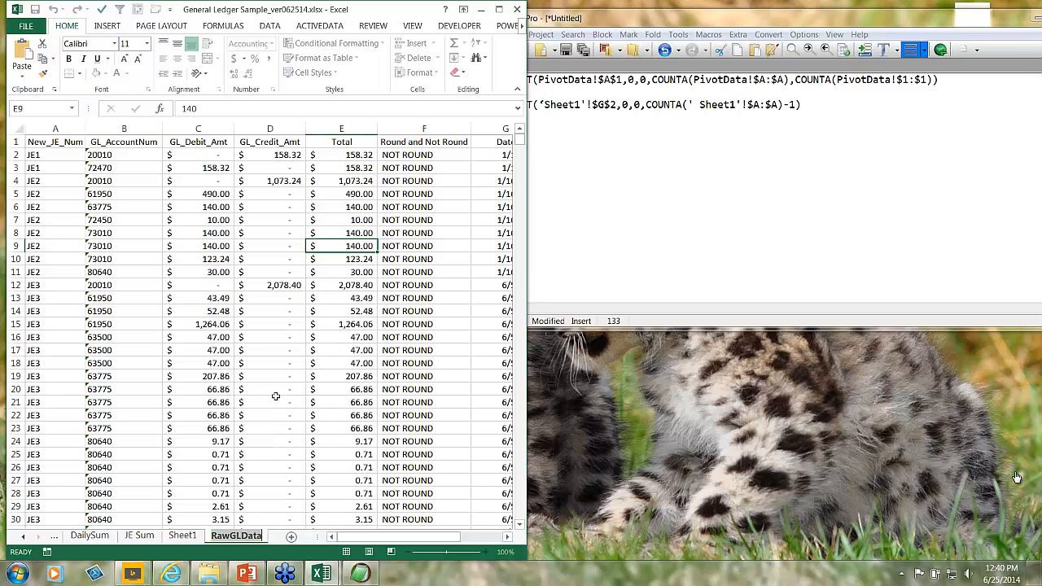
click(622, 204)
double_click(565, 80)
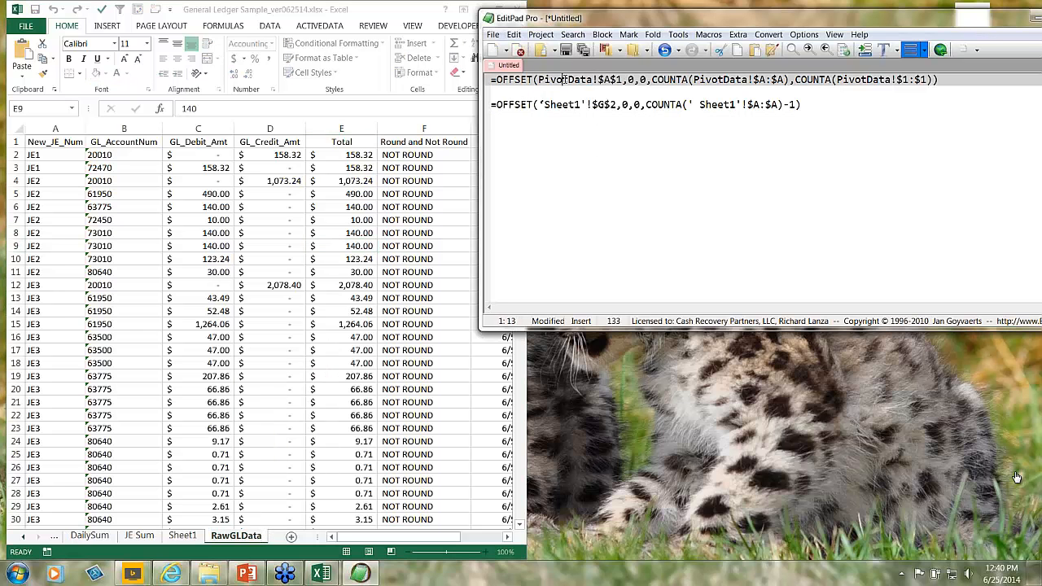
key(ctrl+v)
double_click(721, 80)
key(ctrl+v)
double_click(868, 80)
key(ctrl+v)
Step: Replace Sheet1 inside the second formula's COUNTA with RawGLData, remove the space before it, and straighten the opening quote before the first Sheet1
double_click(714, 104)
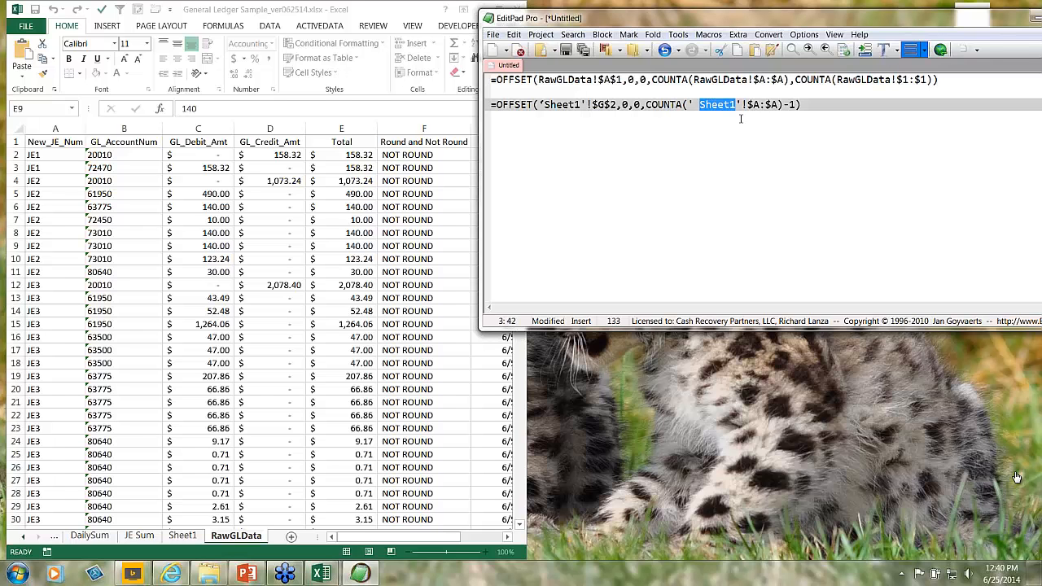
key(ctrl+v)
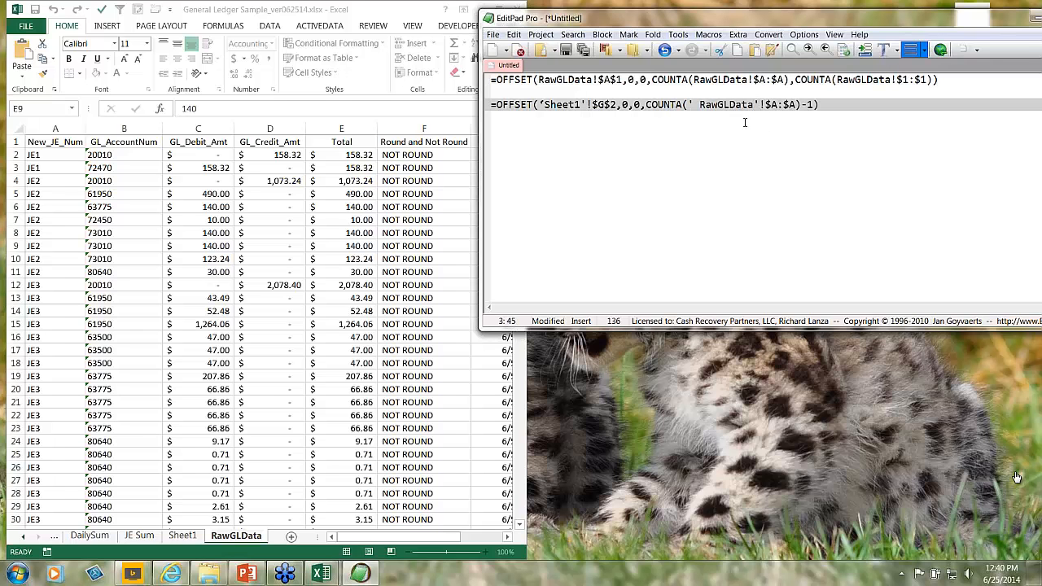
key(Right)
key(Left)
key(Left)
key(Left)
key(Left)
key(Left)
key(Left)
key(Left)
key(Left)
key(Left)
key(Left)
key(BackSpace)
key(Left)
key(Left)
key(Left)
key(Left)
key(Left)
key(Left)
key(Left)
key(Left)
key(Left)
key(Left)
key(Left)
key(Left)
key(Left)
key(Left)
key(Left)
key(Left)
key(Left)
key(Left)
key(Left)
key(Left)
key(Left)
key(Left)
key(Left)
key(Left)
key(Left)
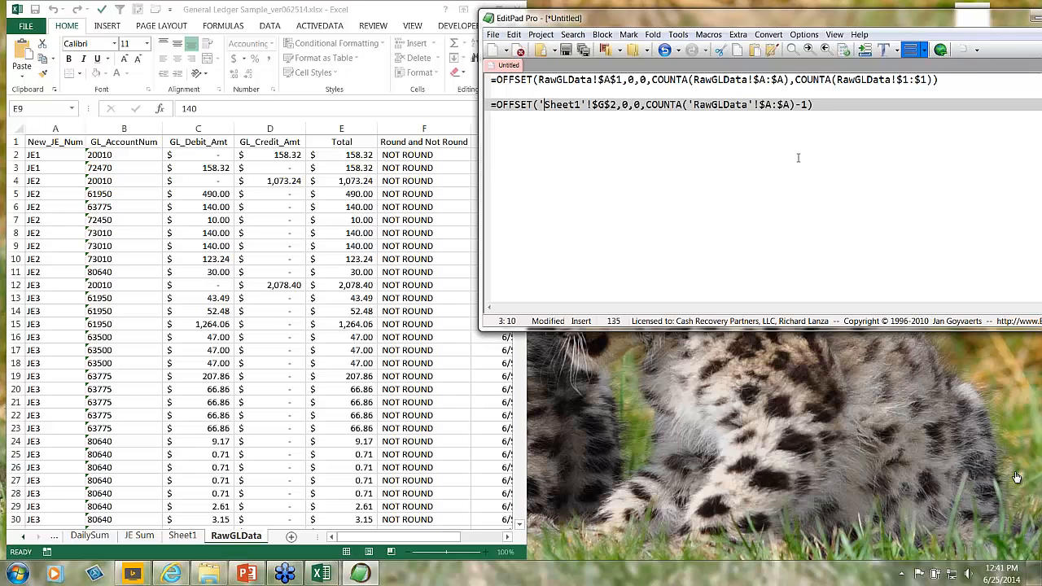
Step: Review the sheet reference, starting cell and offset arguments of the second OFFSET formula
key(Right)
key(Right)
key(Right)
key(Right)
key(Right)
key(Right)
key(Right)
key(Right)
key(Right)
key(Right)
key(Right)
key(Right)
key(Right)
key(Right)
key(Right)
key(Right)
key(Right)
key(Right)
key(Right)
key(Right)
key(Left)
key(Left)
key(Left)
key(Left)
key(Left)
key(Left)
key(Left)
key(Left)
key(Left)
key(Left)
key(Left)
key(Left)
key(Left)
key(Left)
key(Left)
key(Left)
key(Left)
key(Left)
key(Left)
key(Left)
key(Right)
key(Right)
key(Right)
key(Right)
key(Right)
key(Right)
key(Right)
key(Right)
key(Right)
key(Right)
key(Right)
key(Right)
key(Left)
key(Left)
Step: Copy the complete first OFFSET formula from EditPad Pro, then switch to the Excel workbook and maximize its window
click(945, 80)
drag(924, 79, 457, 76)
key(ctrl+c)
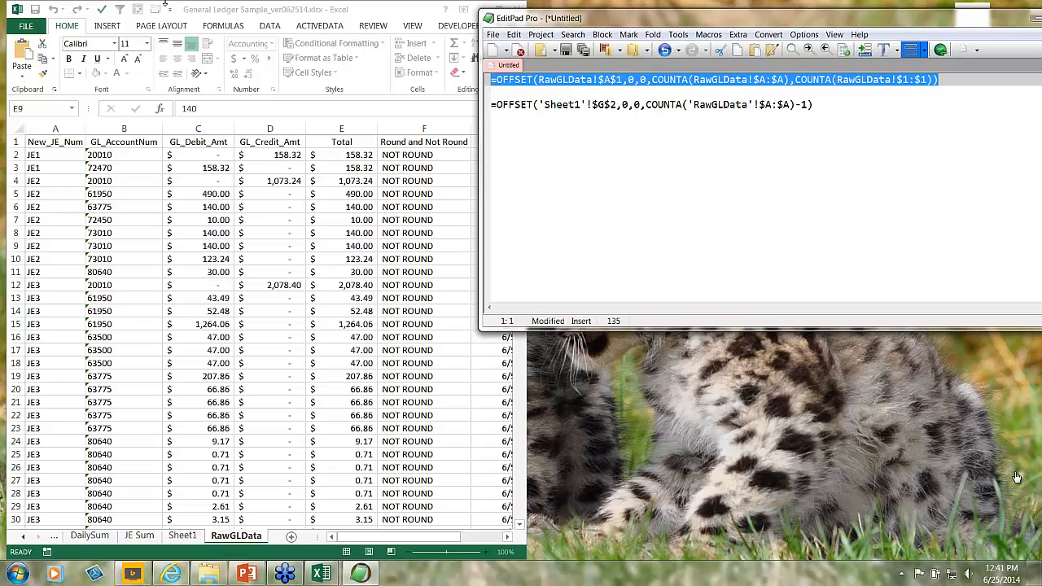
click(205, 11)
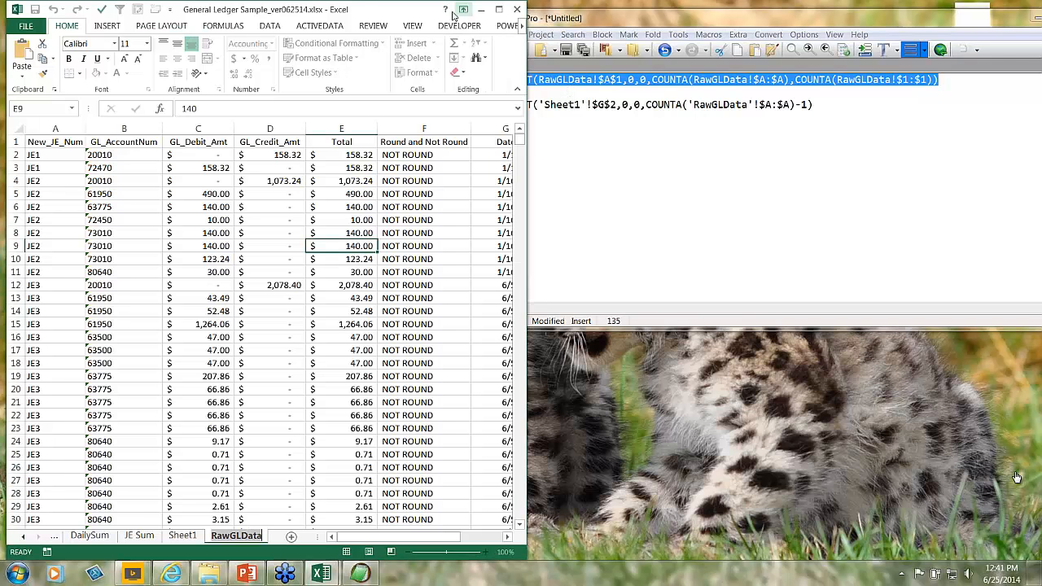
click(499, 9)
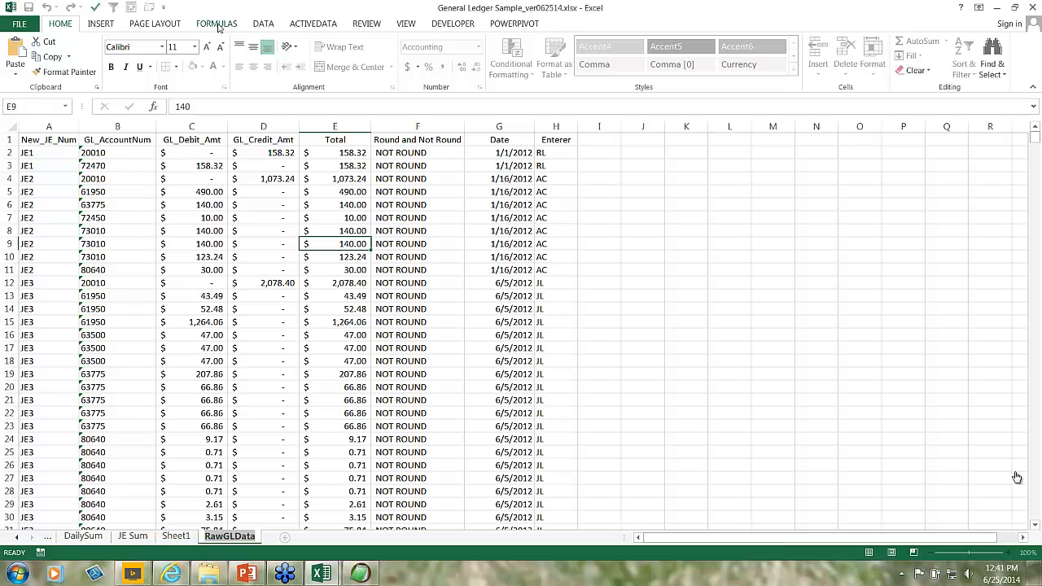
Step: Start a new defined name in the Name Manager and name it GLPivot
click(215, 25)
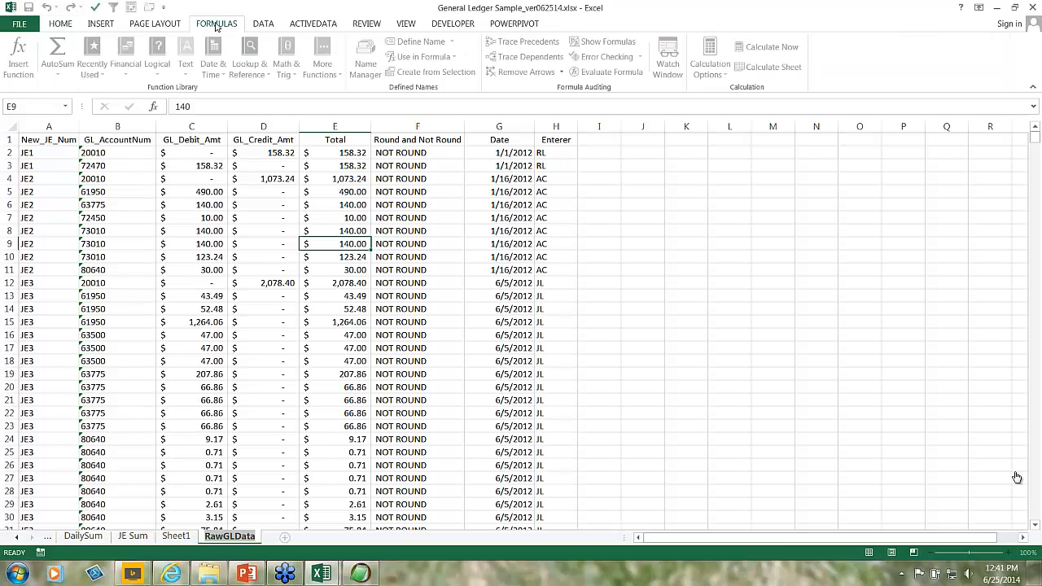
drag(306, 241, 325, 230)
click(544, 322)
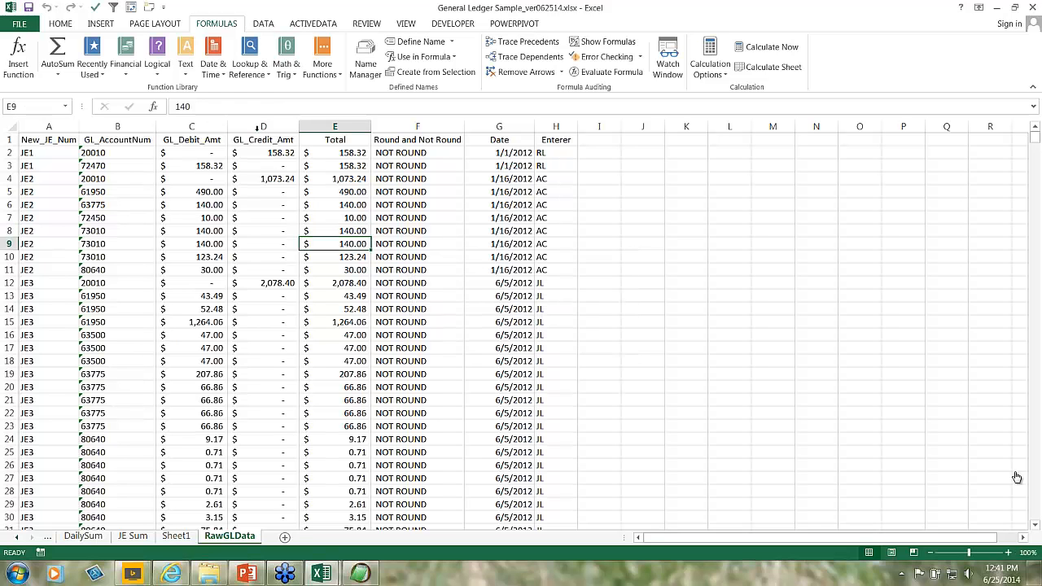
click(362, 71)
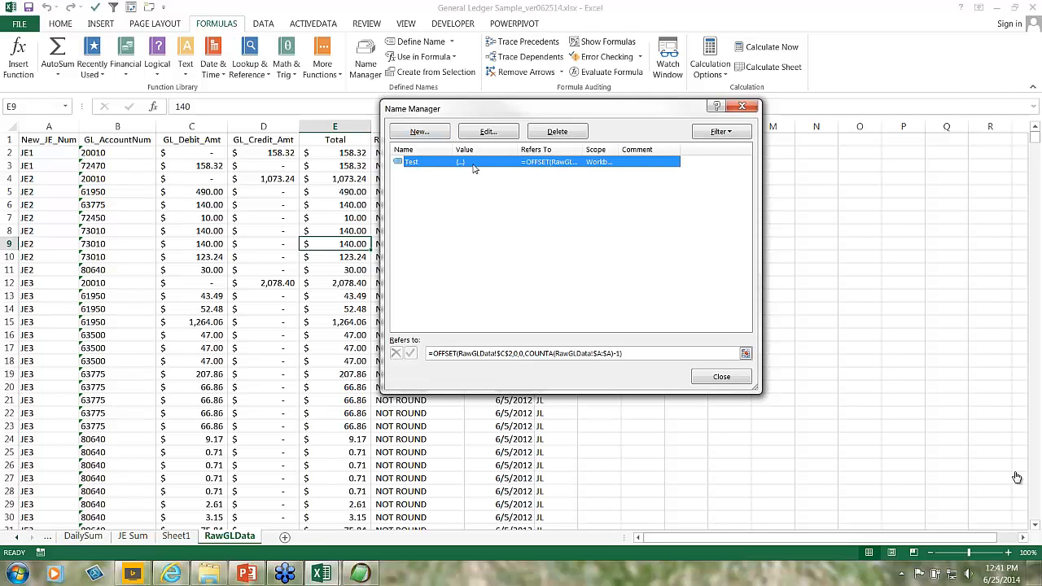
click(421, 133)
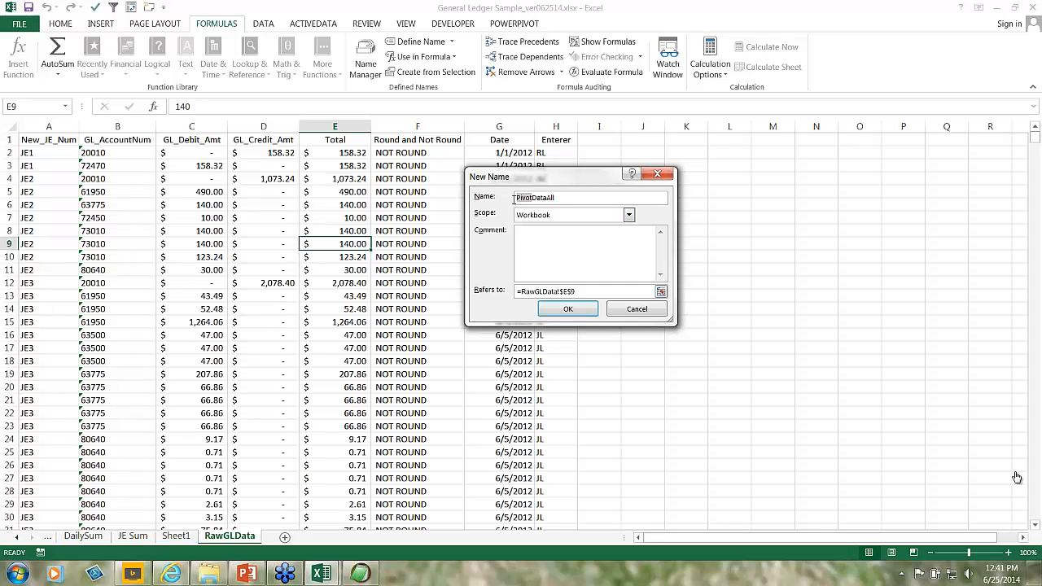
text(GLPivot)
Step: Make GLPivot refer to the copied formula =OFFSET(RawGLData!$A$1,0,0,COUNTA(RawGLData!$A:$A),COUNTA(RawGLData!$1:$1)), save it and leave the Name Manager
drag(580, 292, 475, 285)
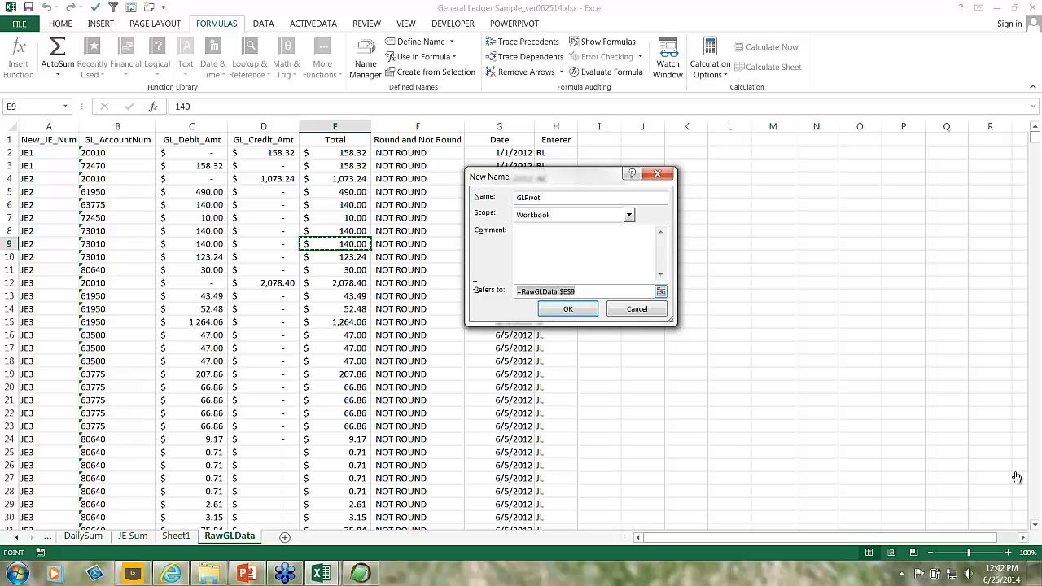
click(563, 291)
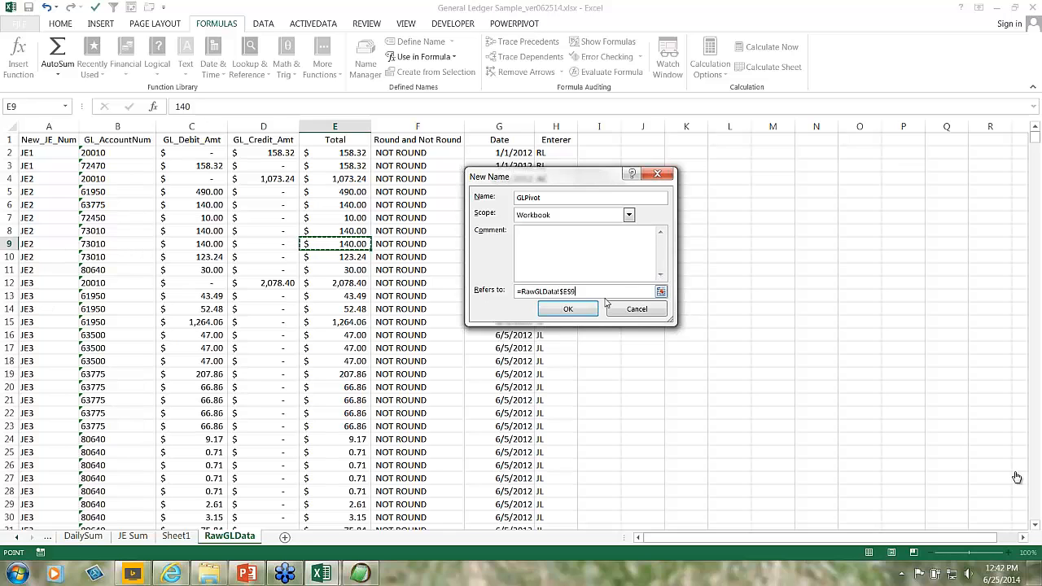
drag(588, 291, 517, 291)
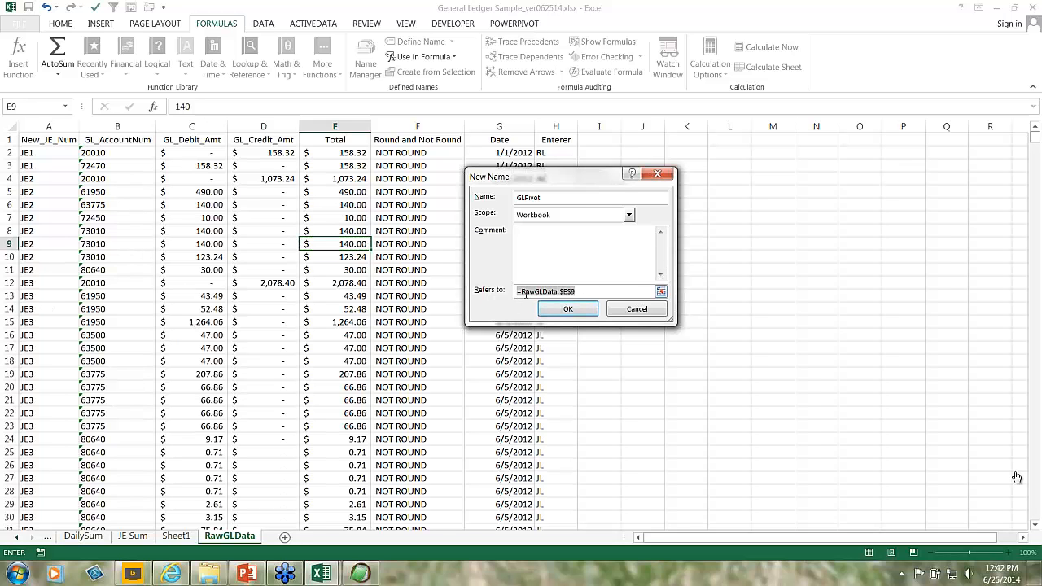
right_click(519, 291)
click(512, 329)
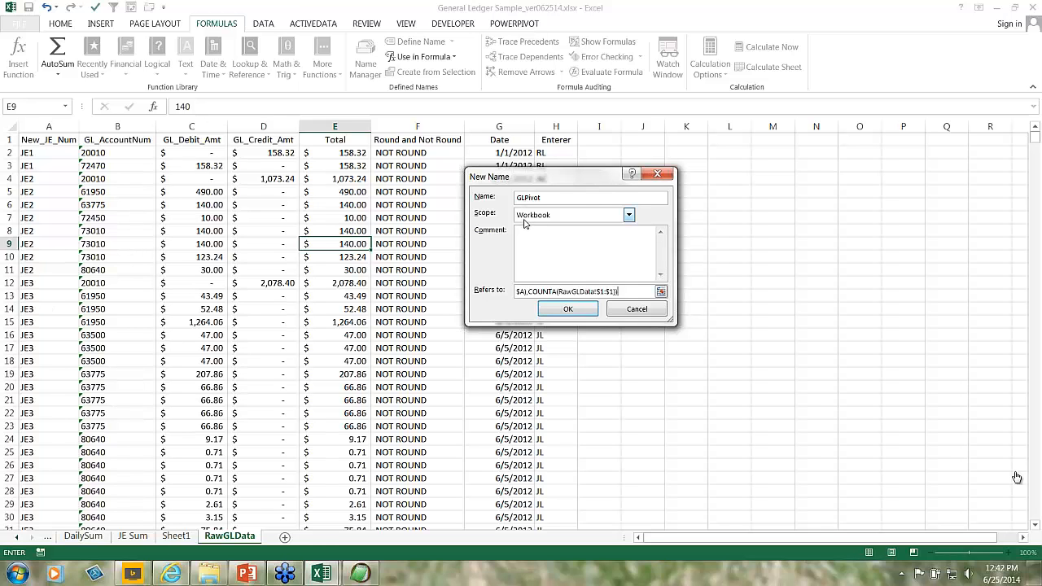
click(567, 310)
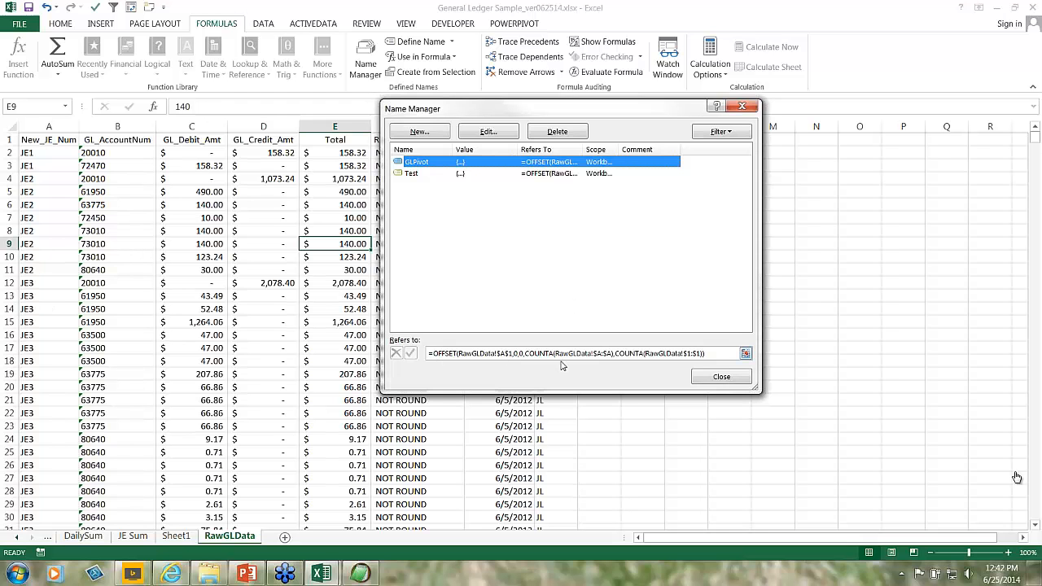
click(722, 376)
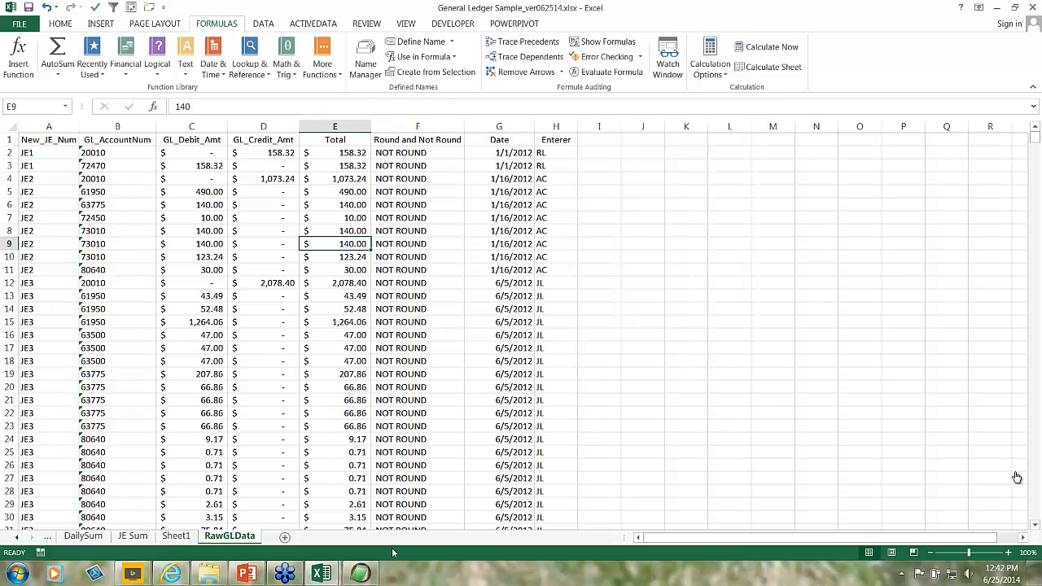
click(361, 574)
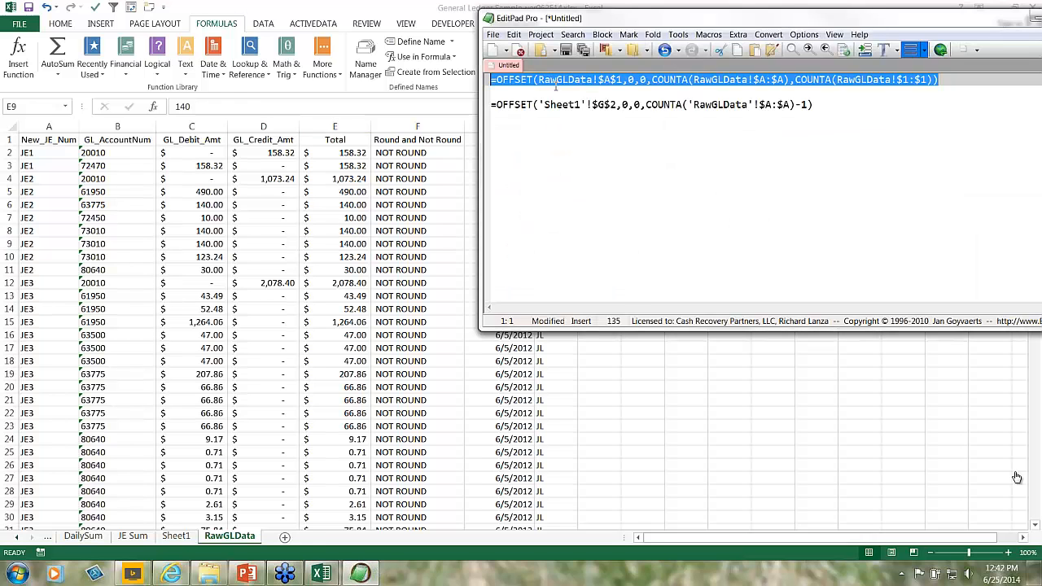
key(alt+Tab)
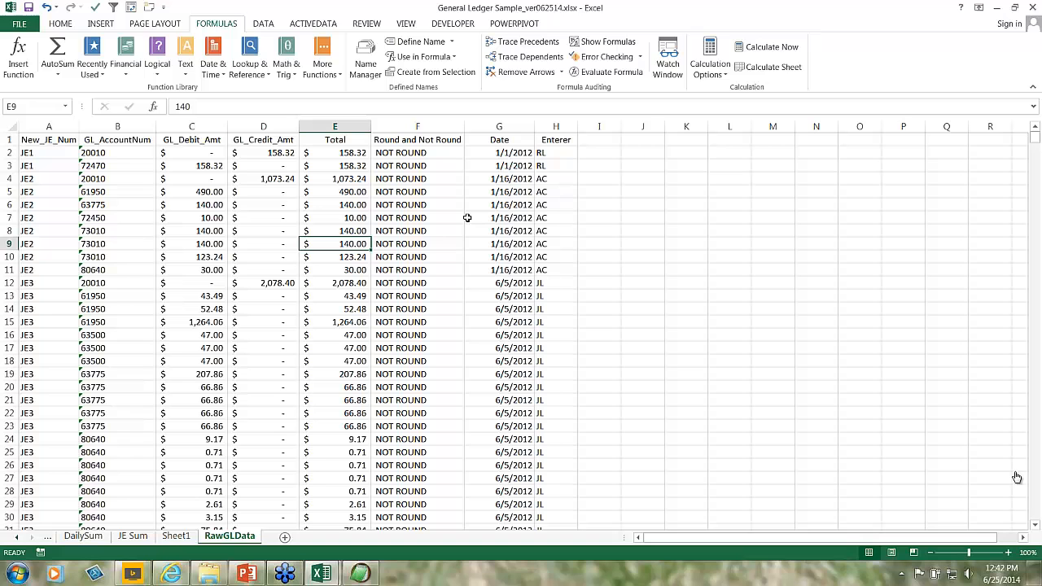
click(101, 24)
click(26, 58)
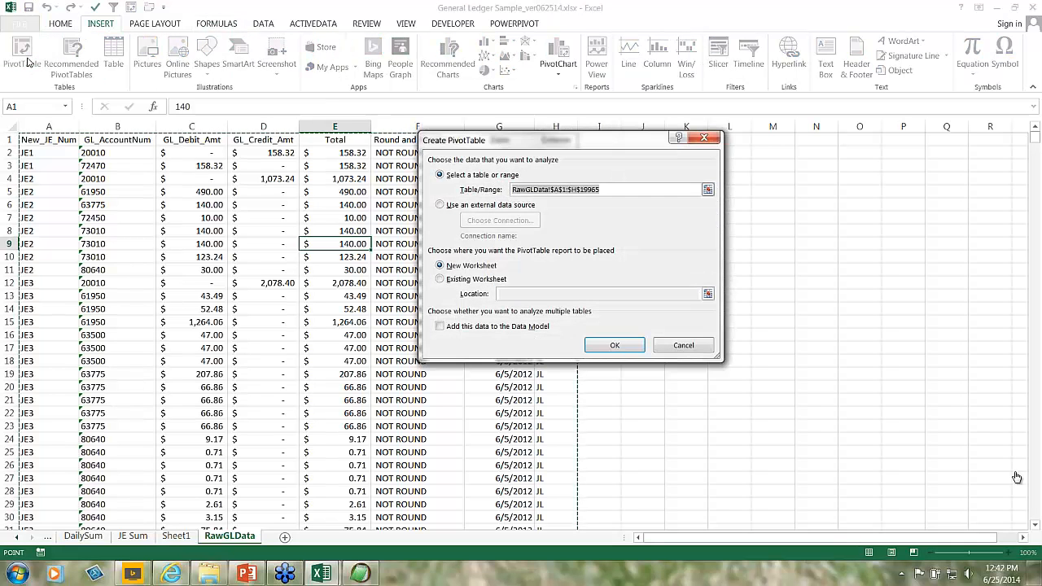
text(R)
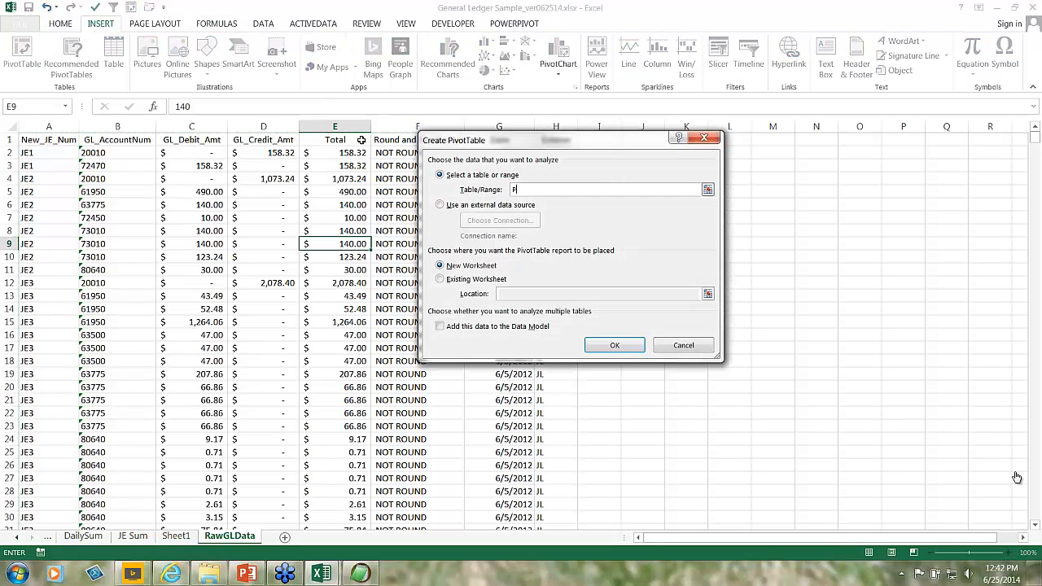
text(ivotGL)
key(Return)
key(Return)
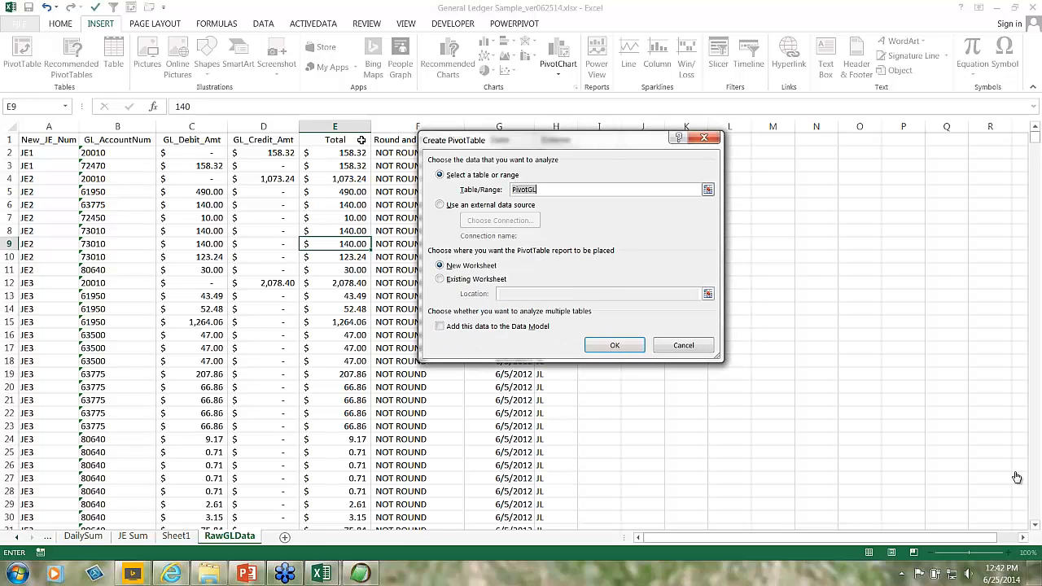
click(705, 343)
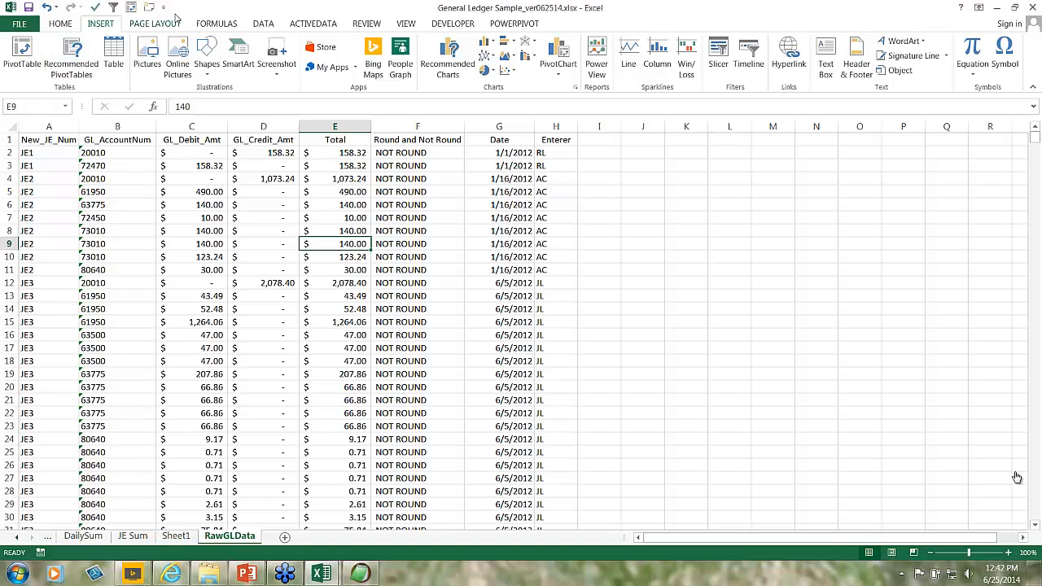
Step: Check the range name in the Name Manager and create a PivotTable from GLPivot on a new worksheet
click(213, 26)
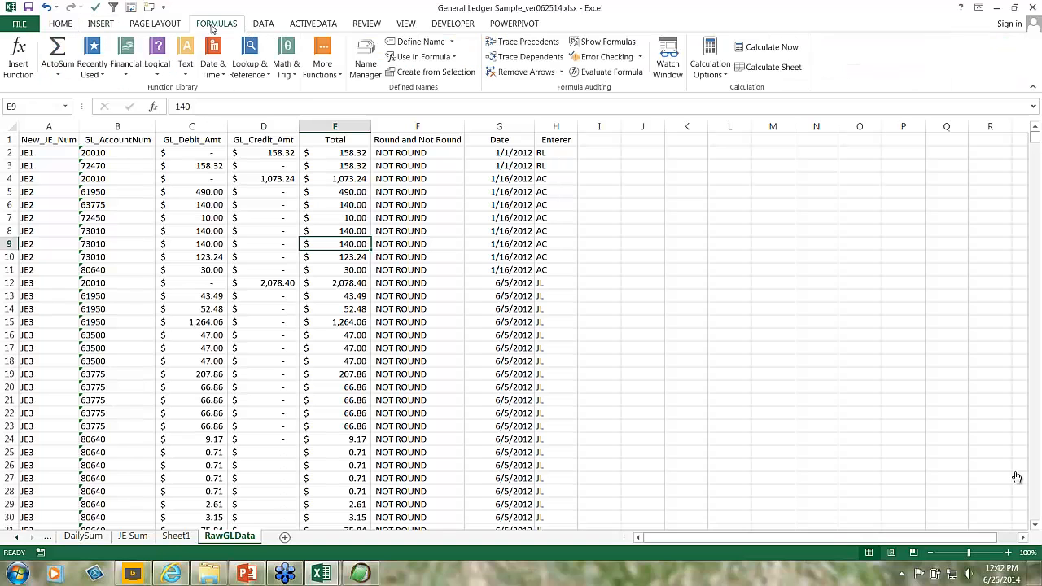
click(363, 71)
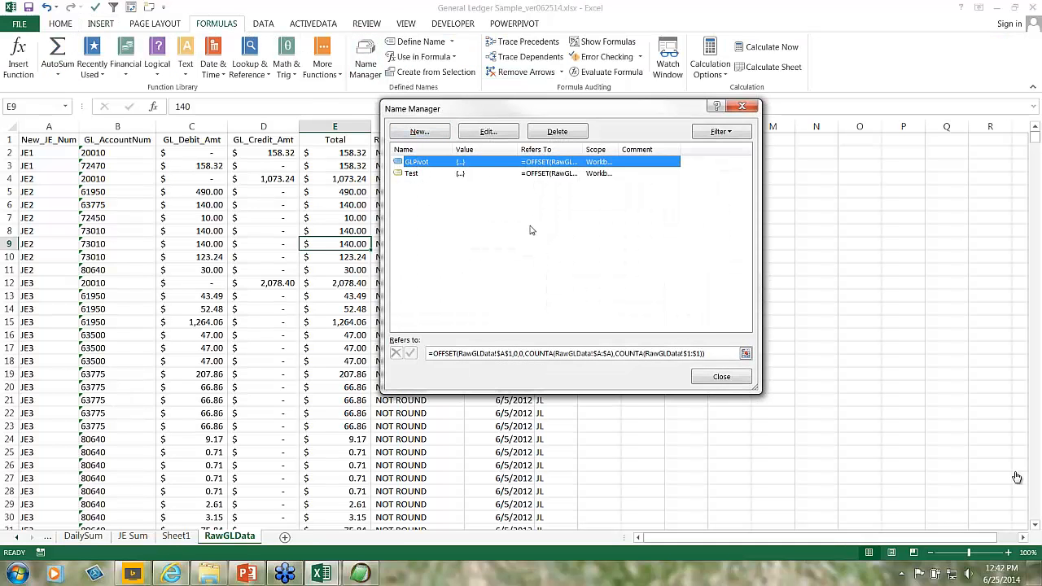
click(710, 380)
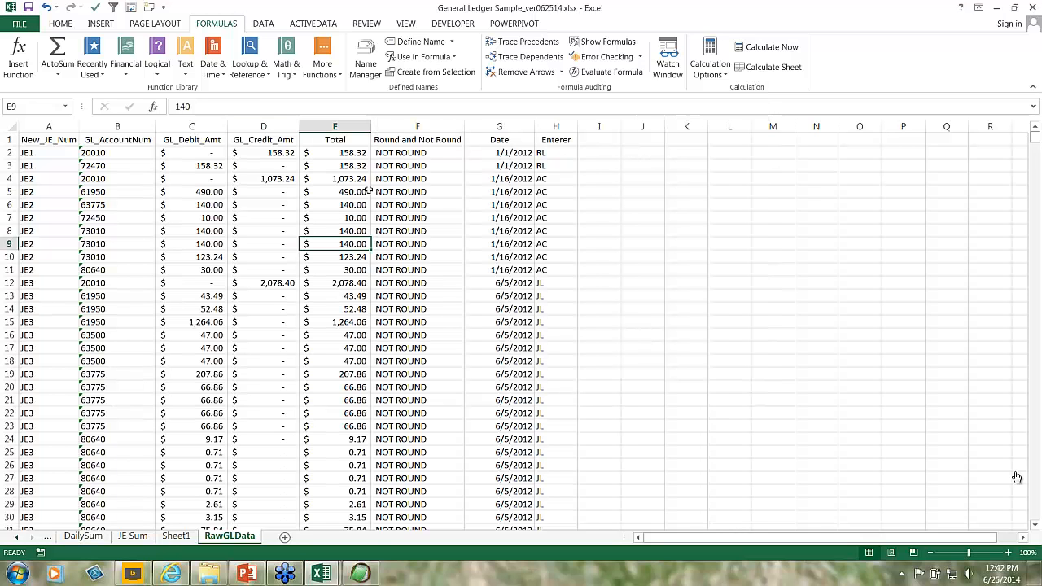
click(100, 23)
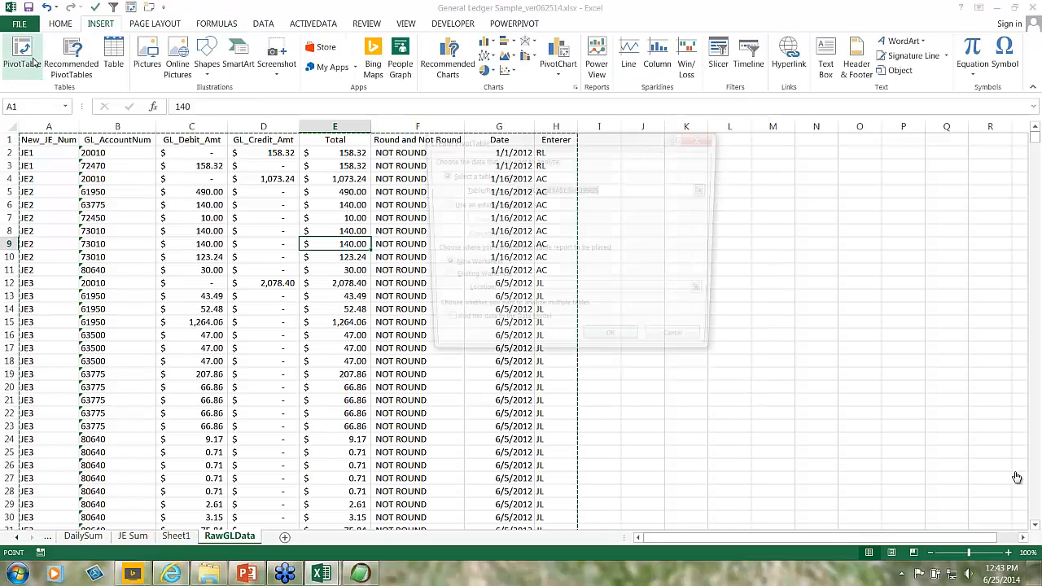
click(22, 57)
text(GLPivot)
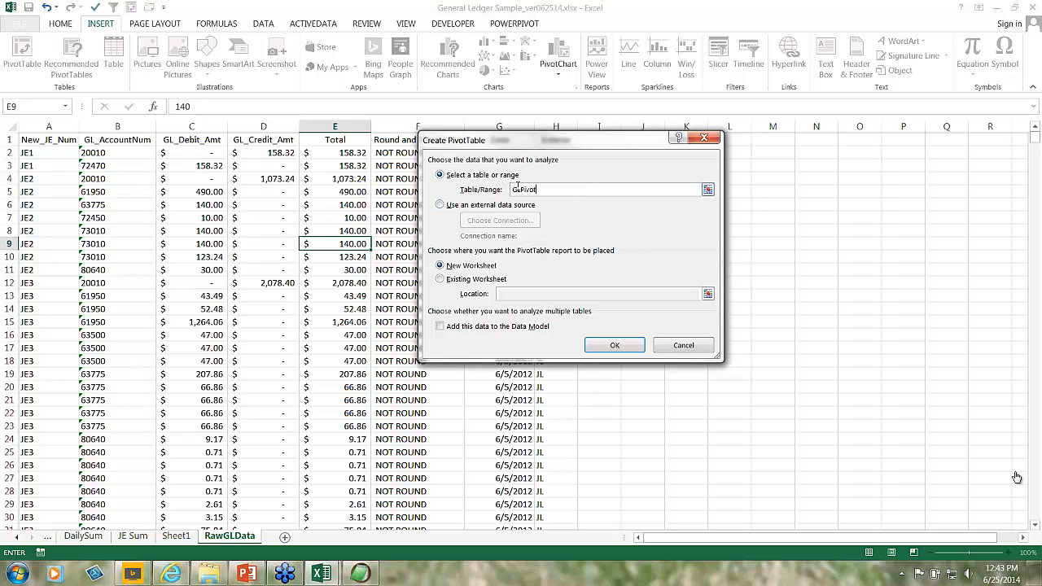
click(615, 345)
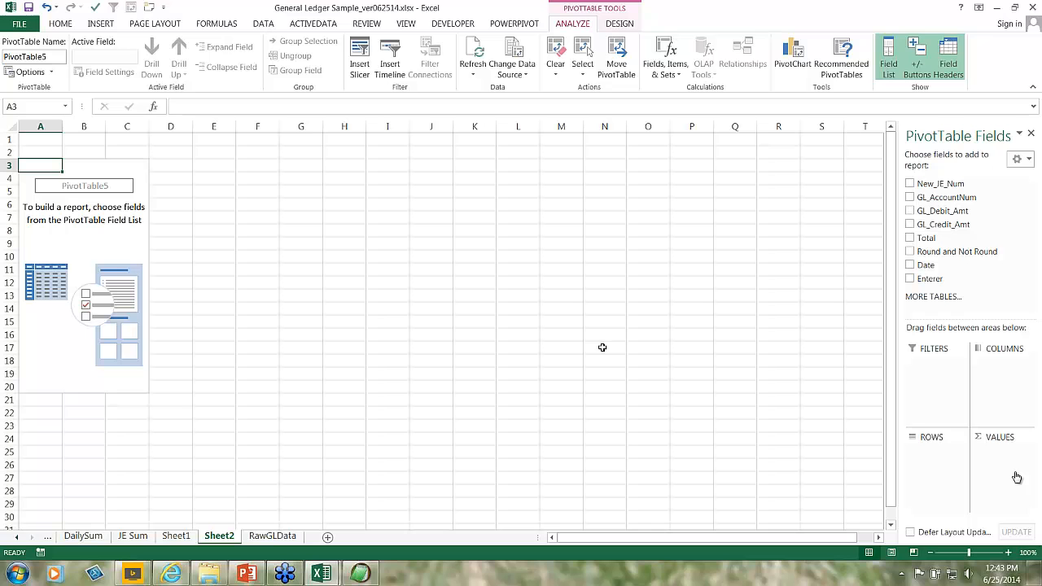
Step: Summarize Total by Enterer in the new PivotTable and glance at the RawGLData sheet before returning to it
click(910, 280)
click(910, 238)
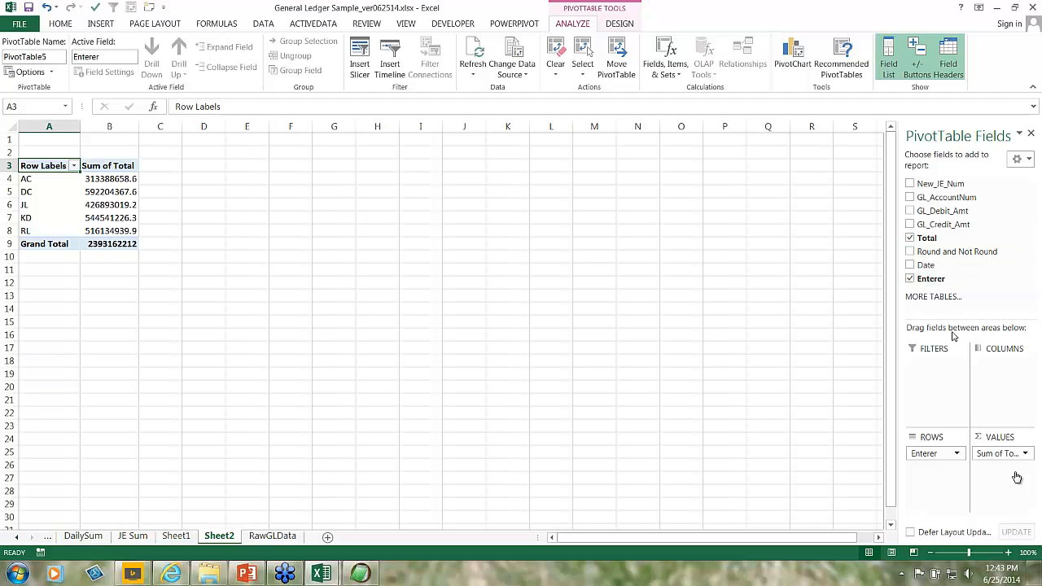
click(265, 539)
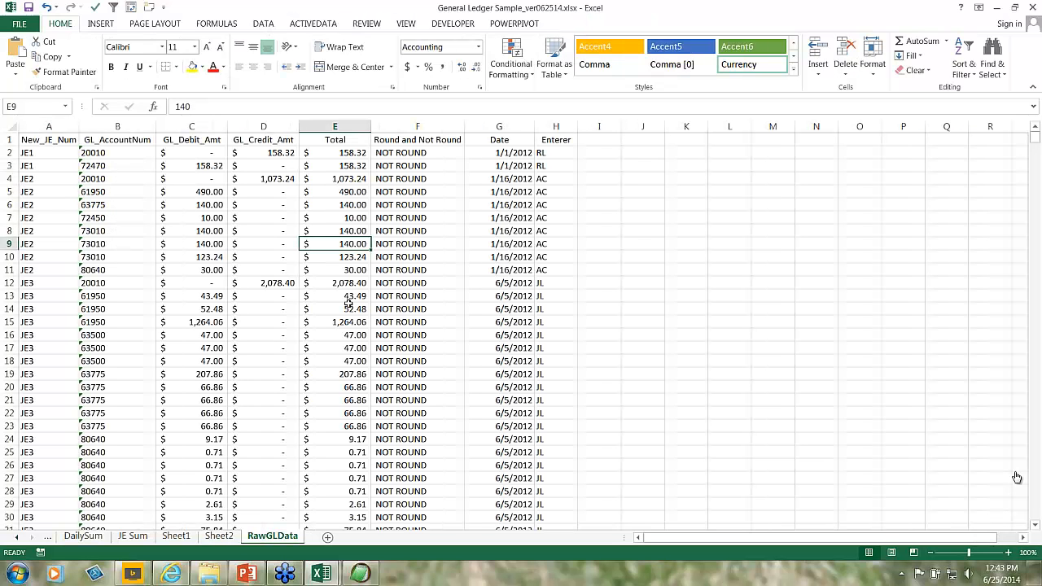
click(217, 538)
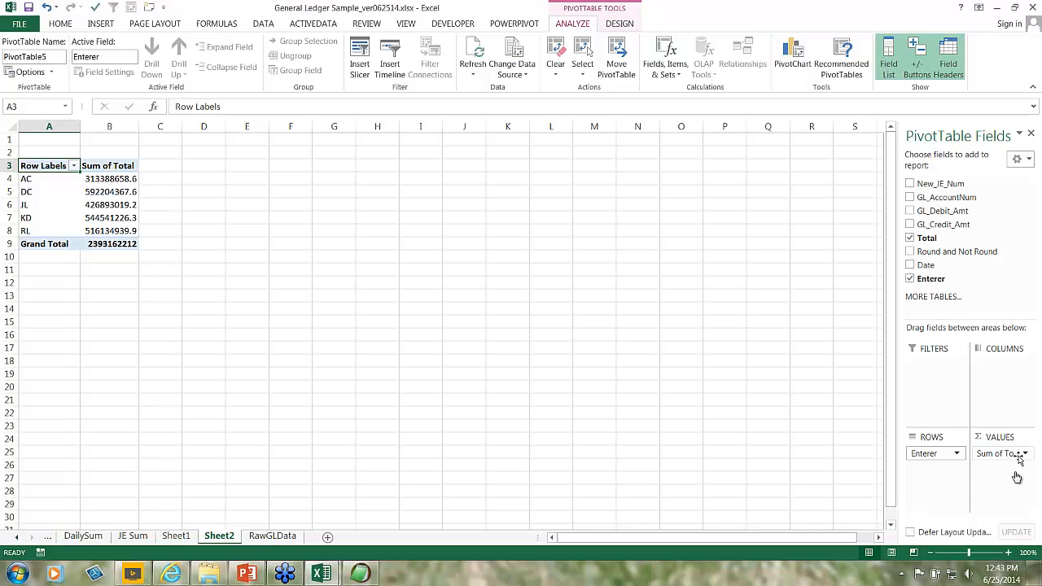
Step: Change the PivotTable's Total value field to summarize by Count
click(1002, 454)
click(953, 438)
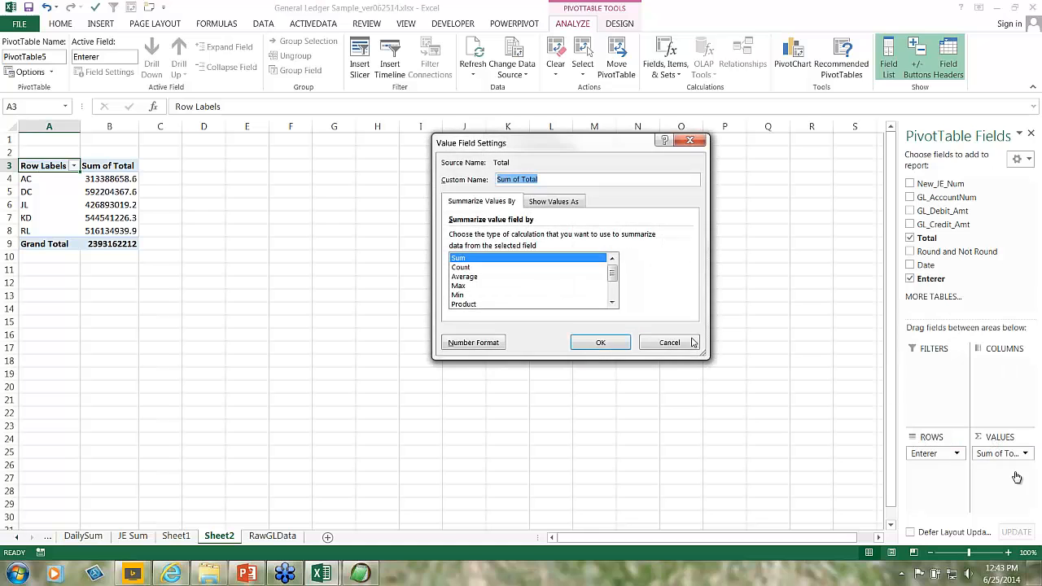
click(492, 267)
click(599, 343)
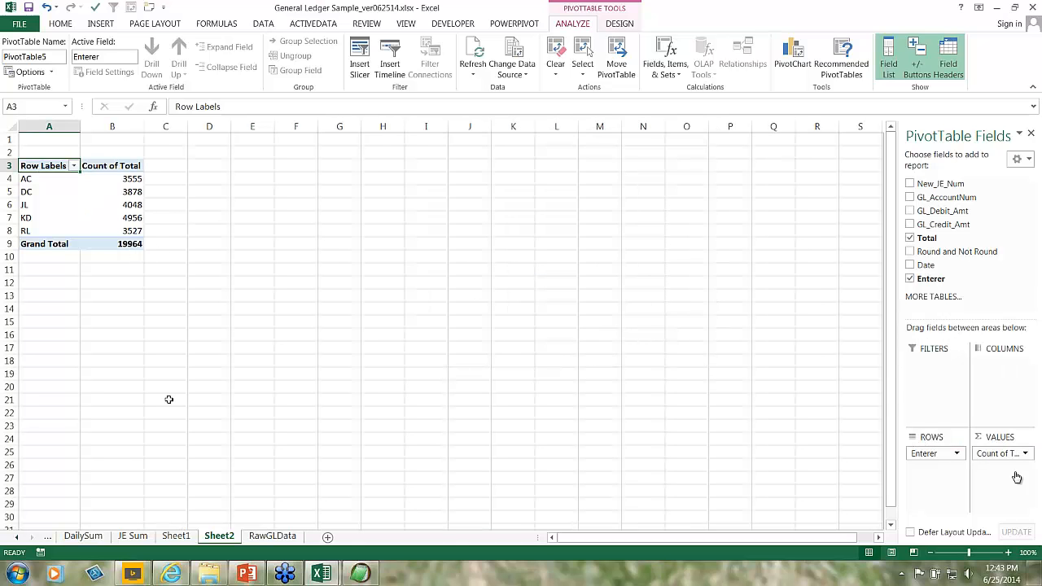
Step: Go to the last used cell of the RawGLData sheet to check how far the data extends
click(275, 537)
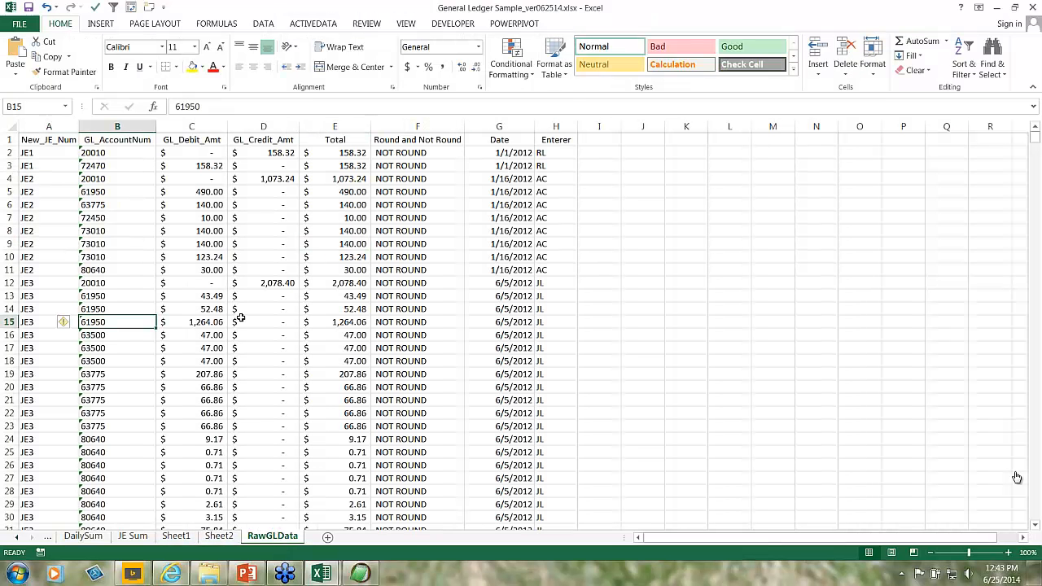
key(ctrl+End)
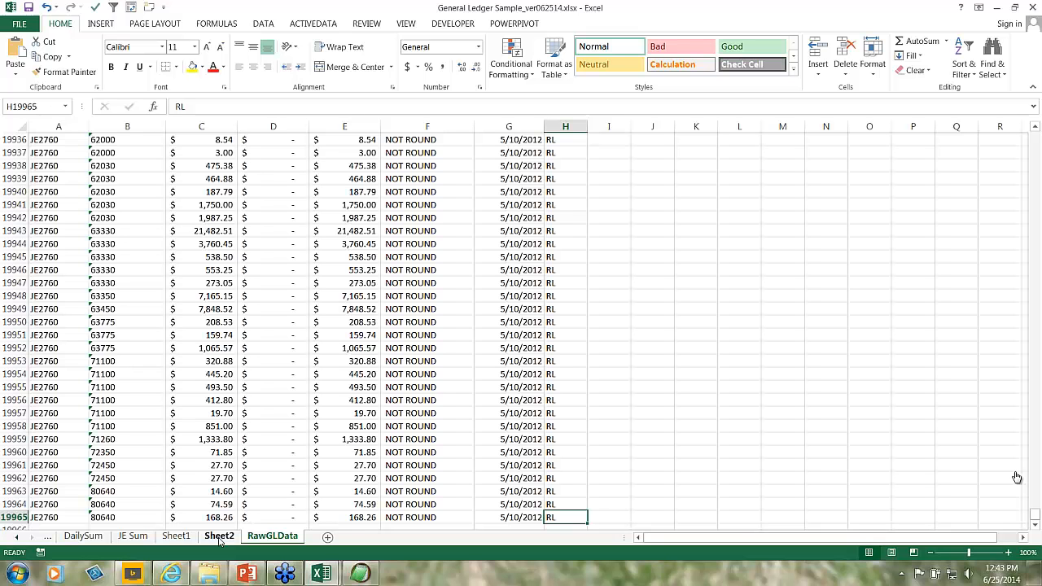
Step: Copy rows 19027 through 19965 of RawGLData and paste them below the last record, starting at A19966
drag(13, 296, 16, 102)
click(41, 57)
click(54, 194)
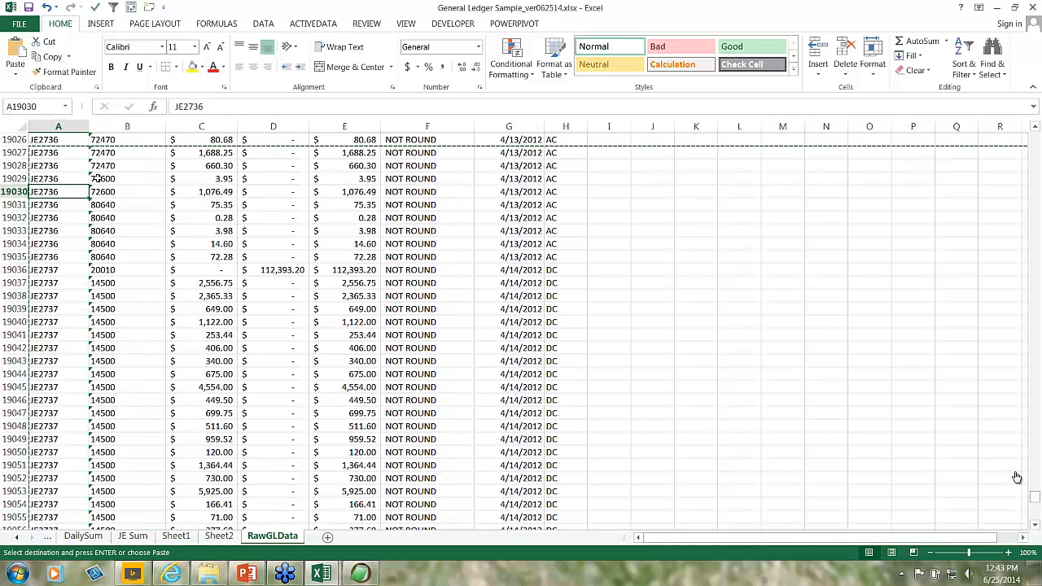
key(ctrl+Down)
key(Down)
key(Down)
key(Up)
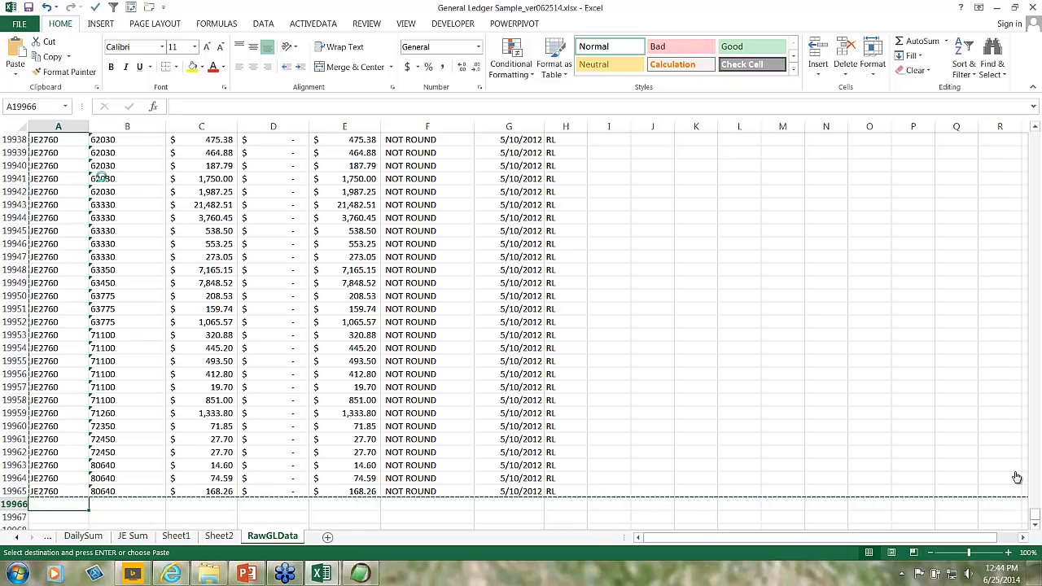
key(ctrl+v)
scroll(1017, 478, down, 10)
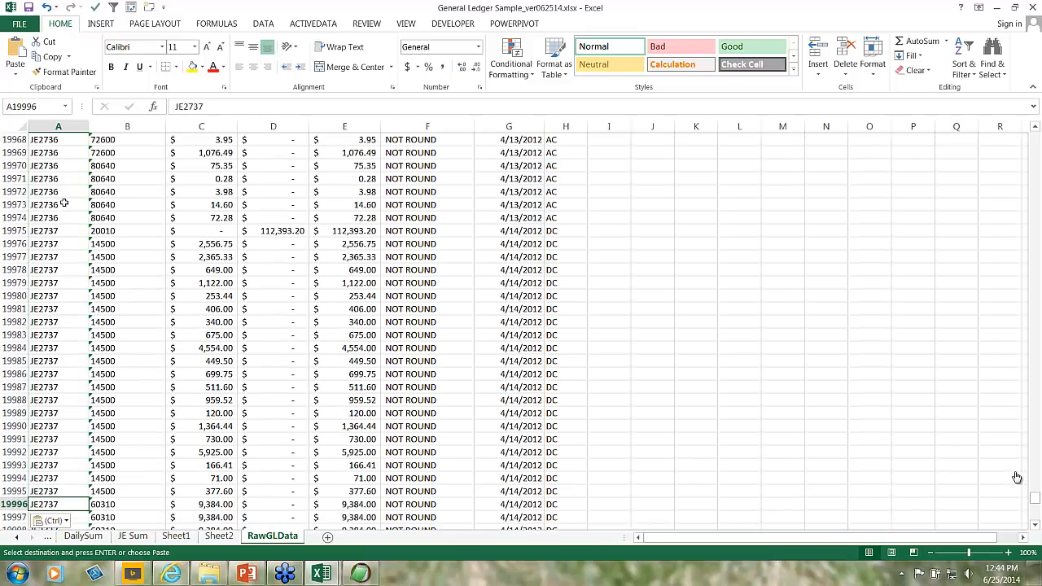
Step: Refresh the PivotTable on Sheet2 to take in the appended ledger rows
click(219, 536)
click(45, 195)
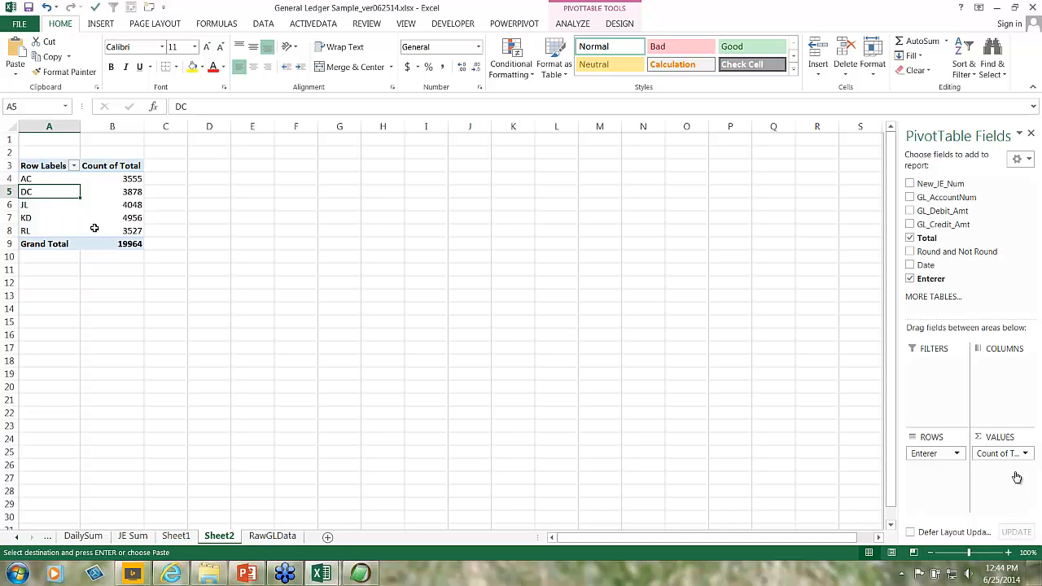
click(572, 8)
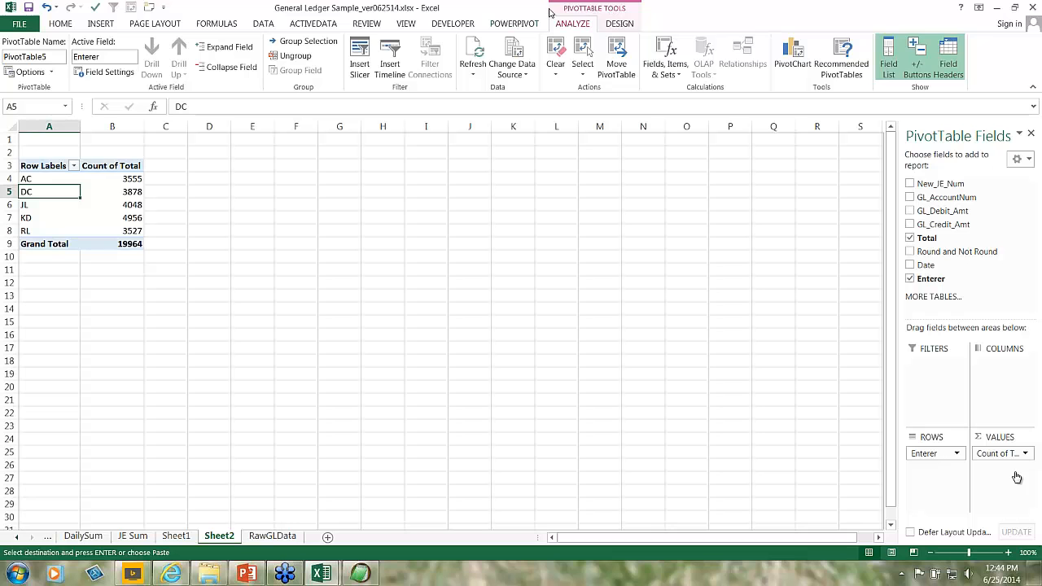
right_click(66, 198)
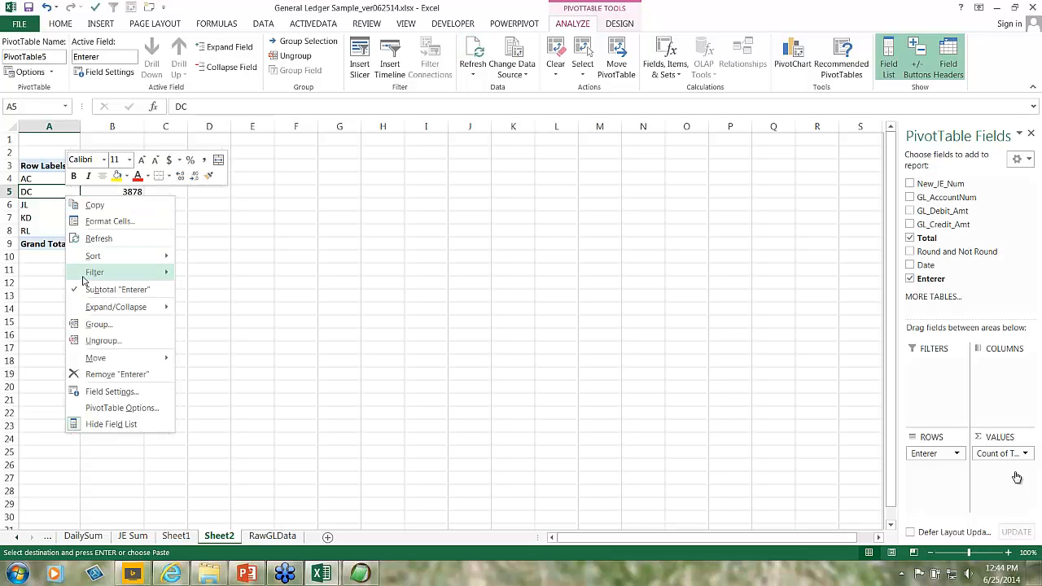
click(91, 236)
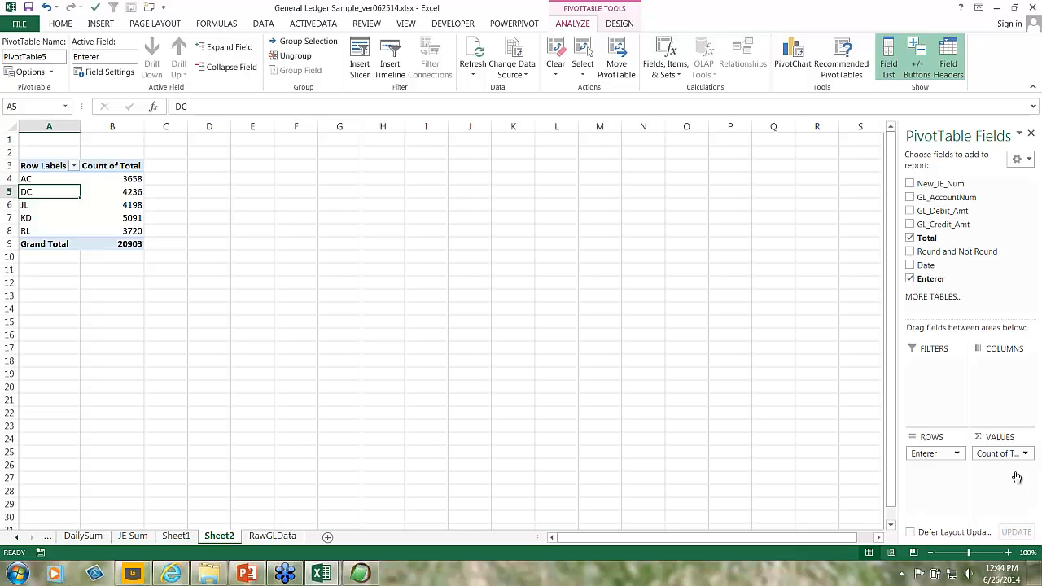
Step: Return to the start of the RawGLData sheet and look over the block A1:D5
click(257, 538)
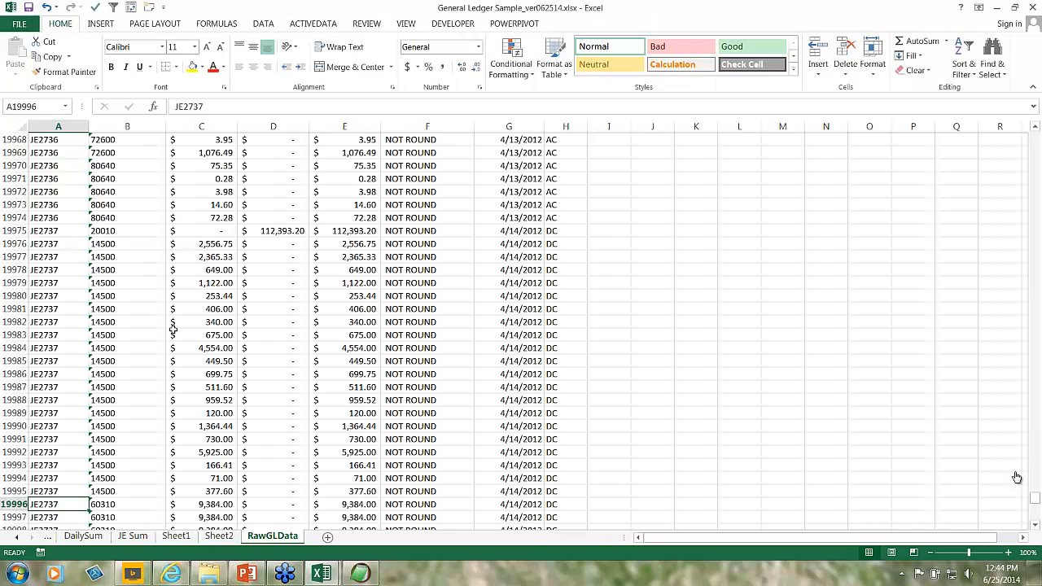
scroll(333, 334, up, 20)
scroll(1040, 461, up, 2)
drag(1036, 498, 937, 123)
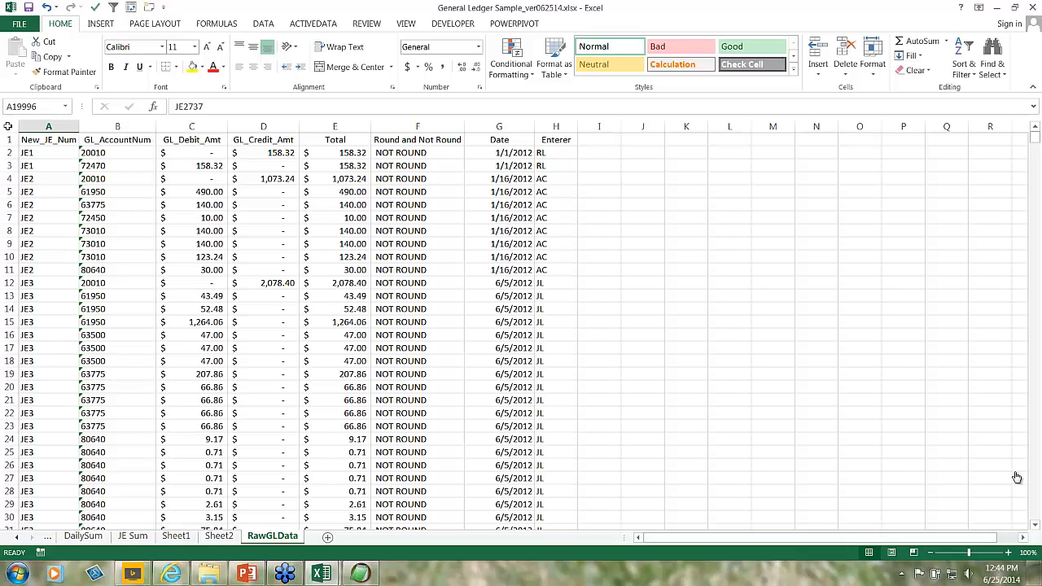
drag(46, 140, 264, 192)
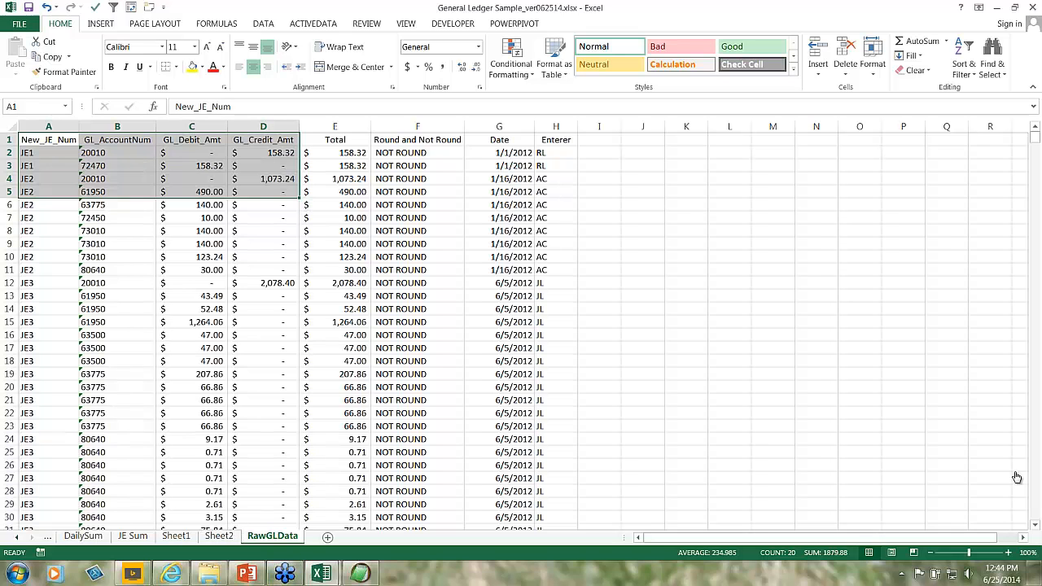
click(1016, 477)
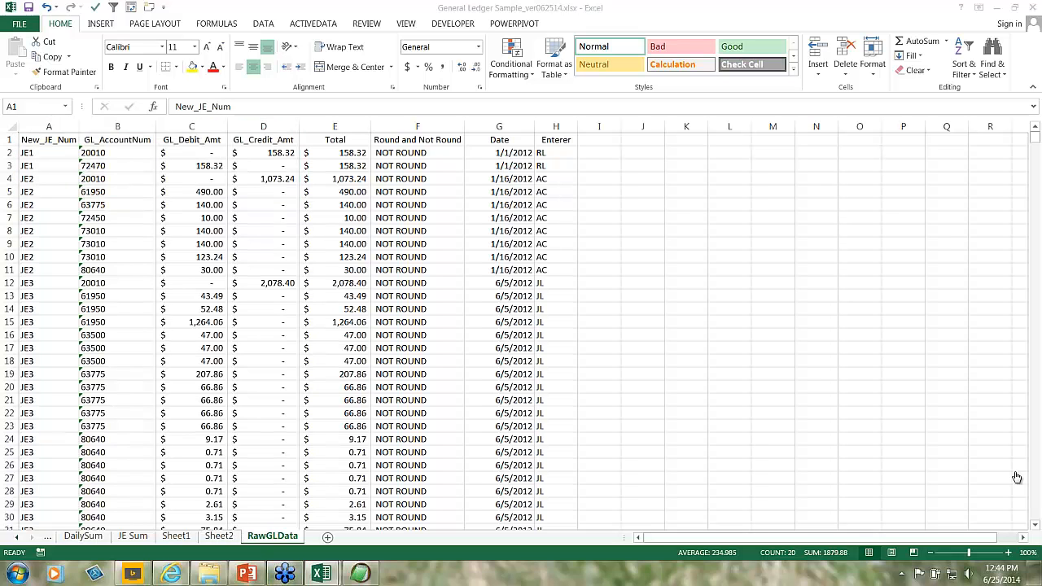
click(357, 311)
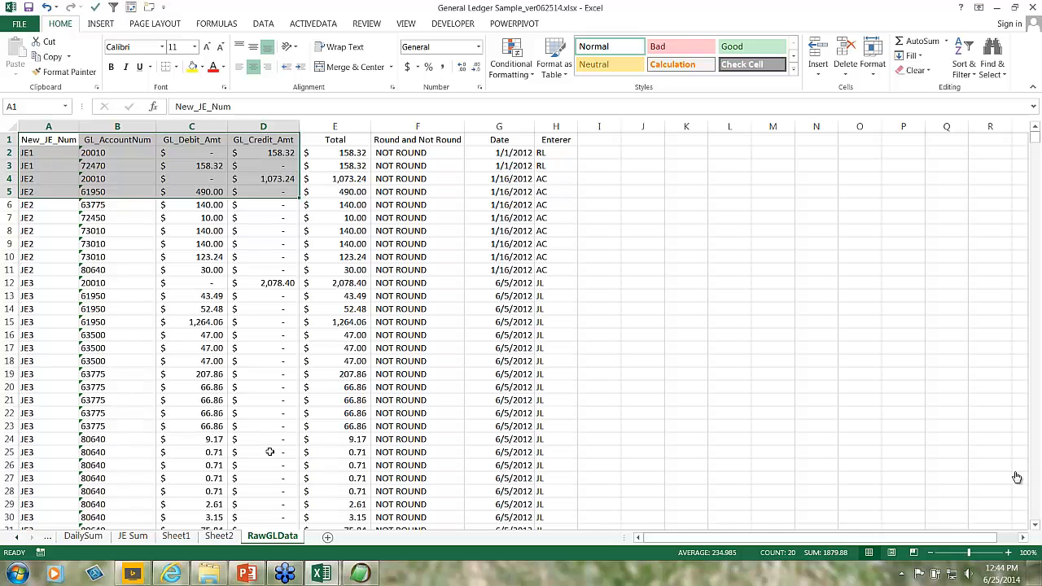
click(231, 271)
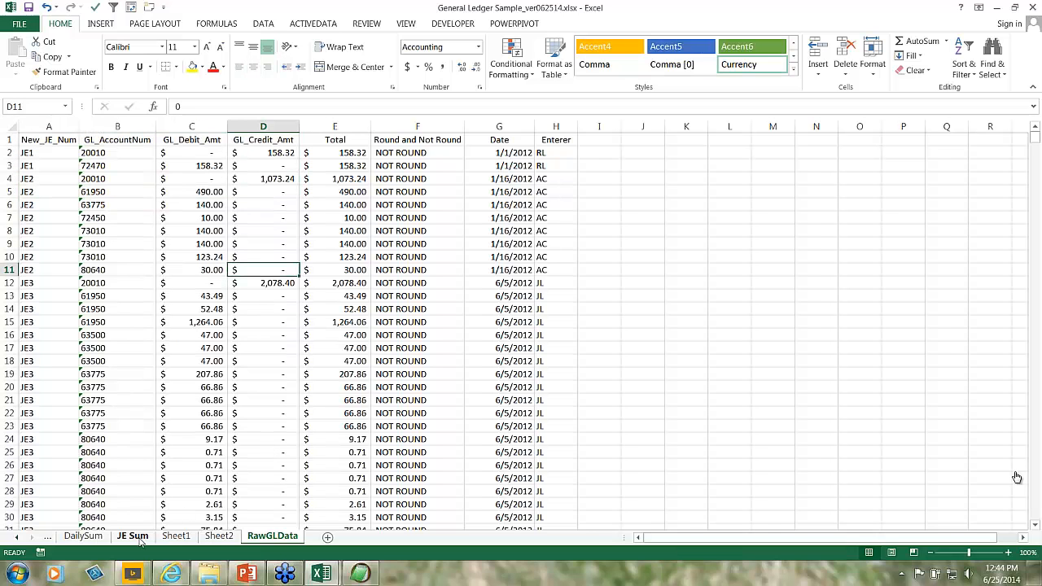
Step: Look over Sheet1 and examine the OFFSET formula behind the name Test in the Name Manager
click(177, 537)
click(179, 450)
scroll(183, 489, up, 20)
scroll(193, 506, up, 13)
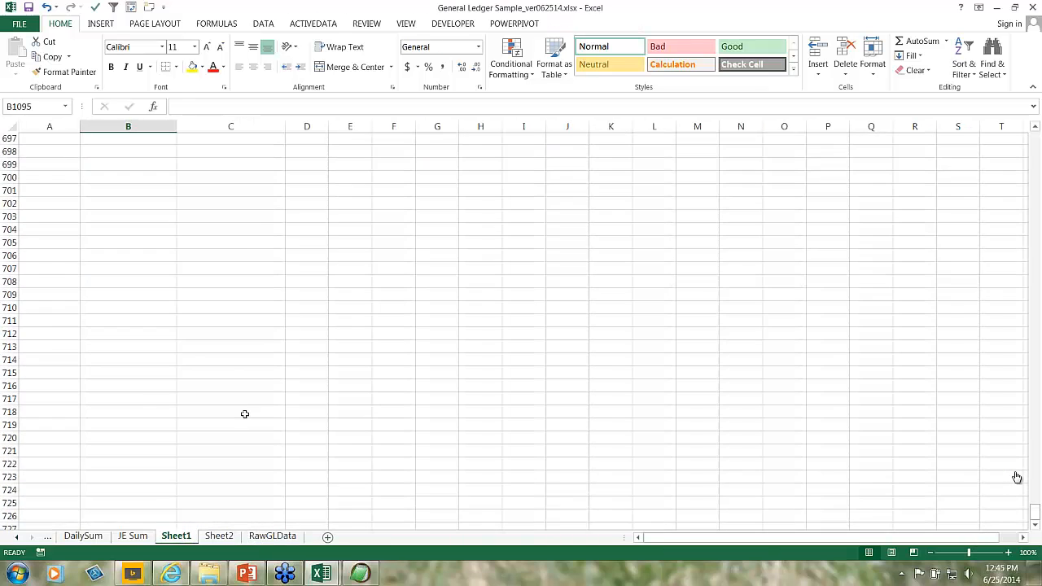
click(214, 25)
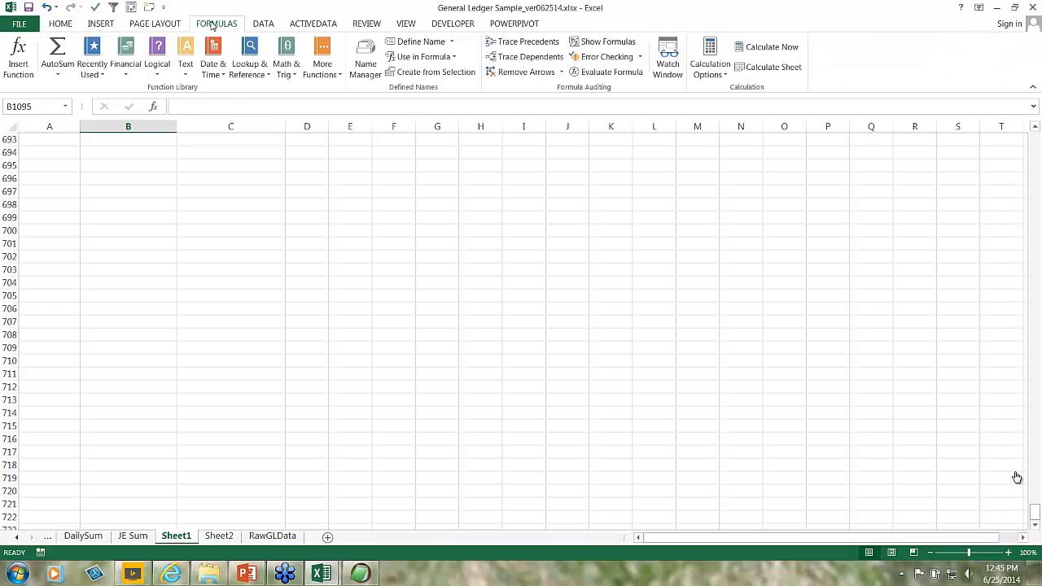
click(365, 74)
click(409, 174)
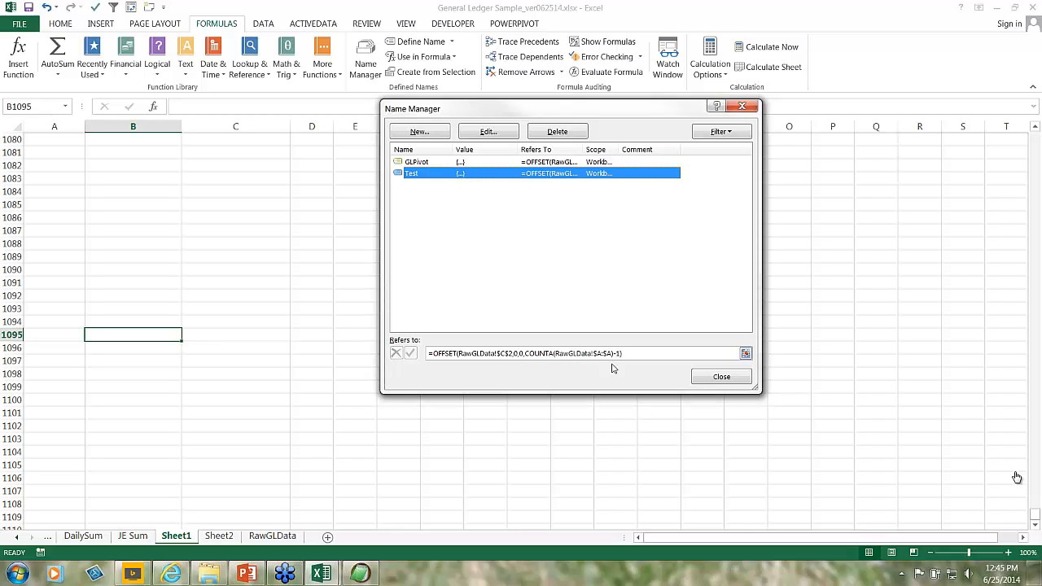
click(709, 377)
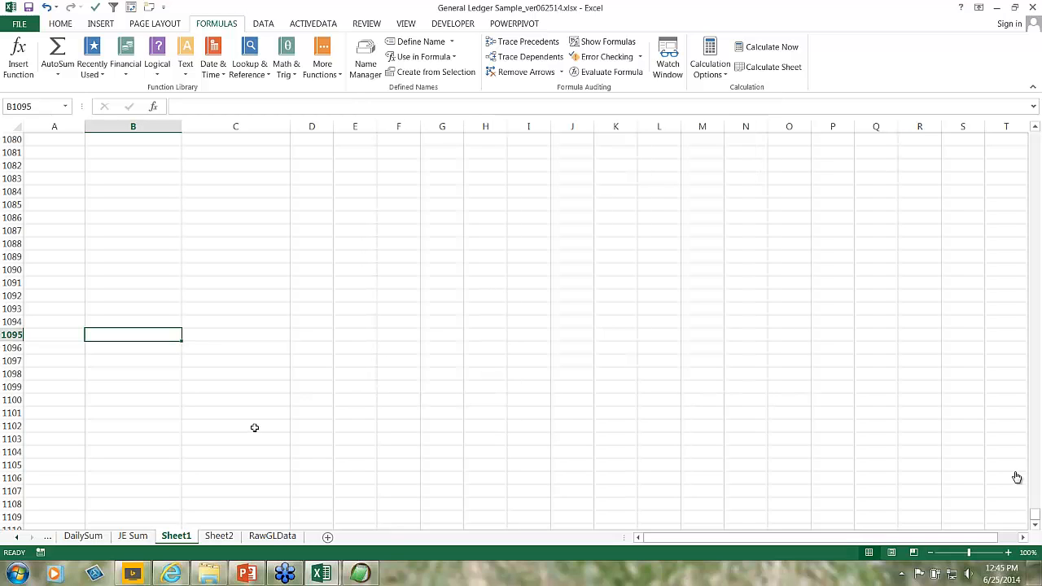
Step: Examine the GL_Debit_Amt column from C2 on RawGLData and review the defined names in the Name Manager again
click(272, 535)
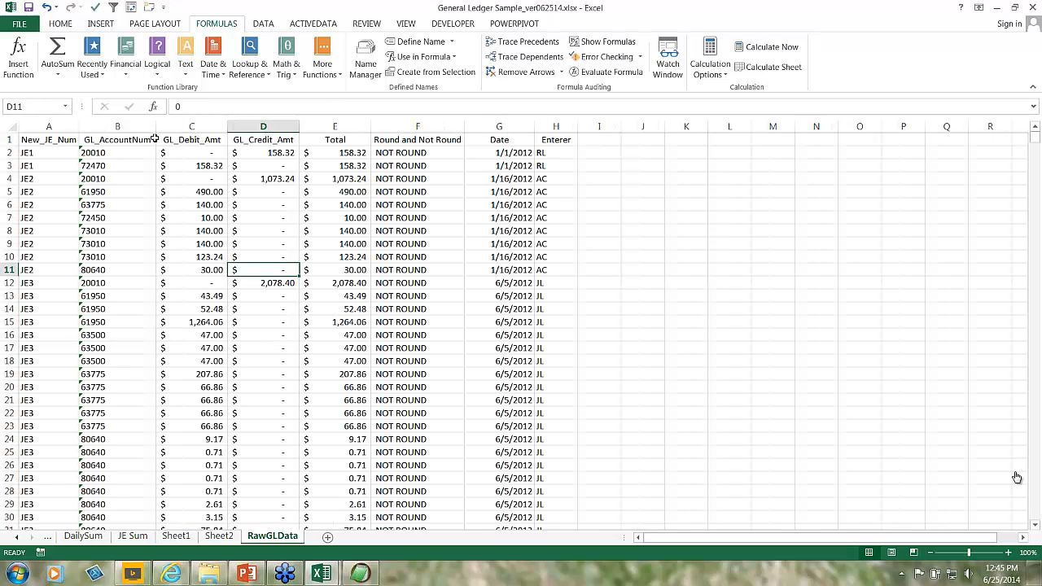
click(177, 127)
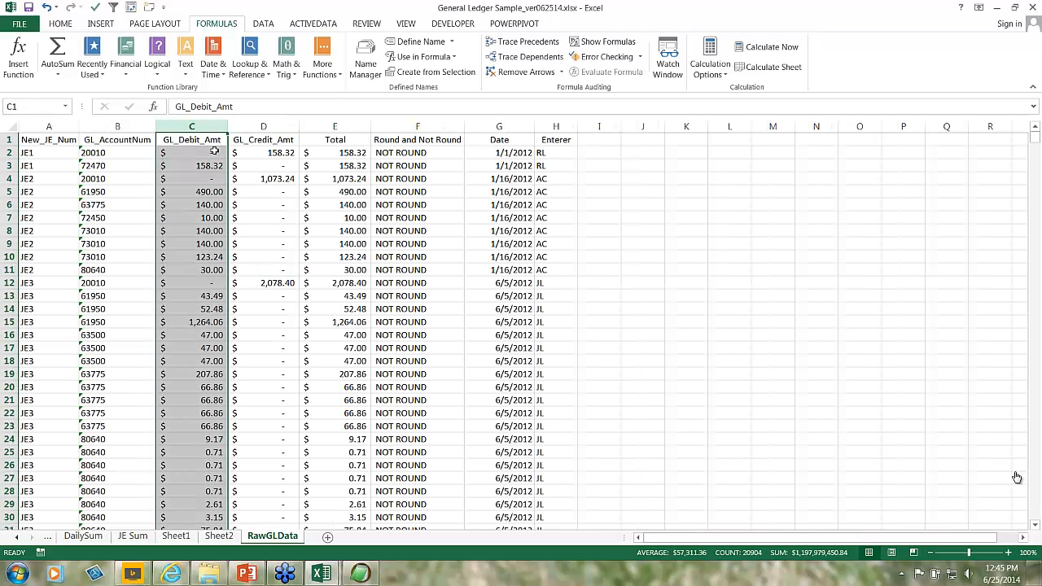
click(208, 153)
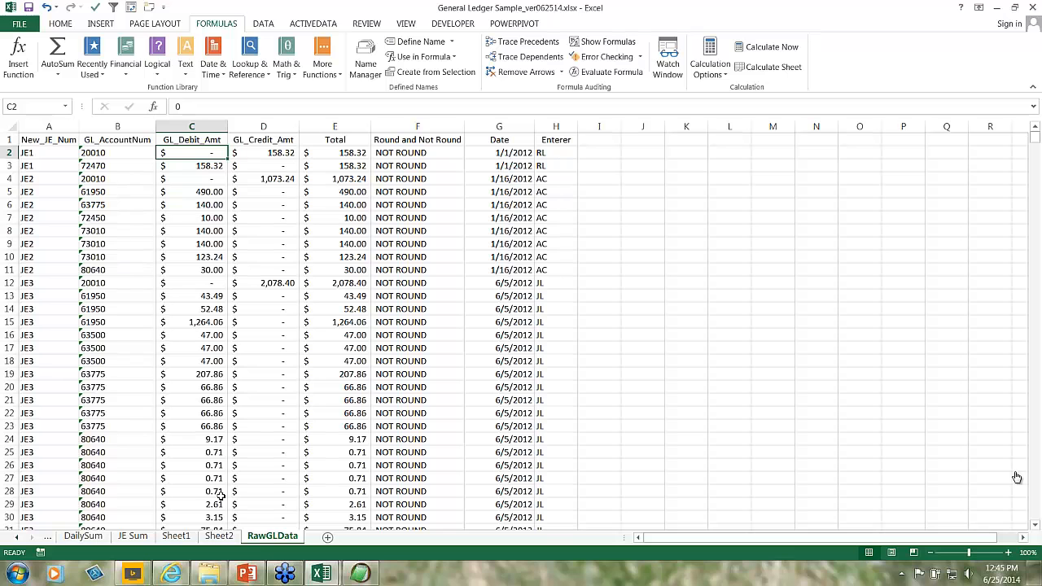
click(62, 24)
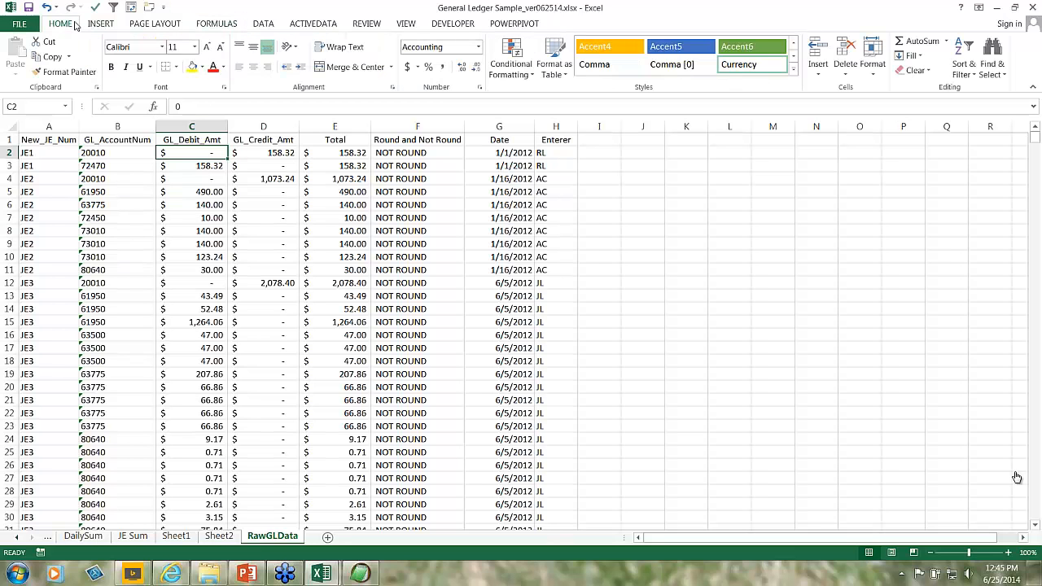
click(216, 26)
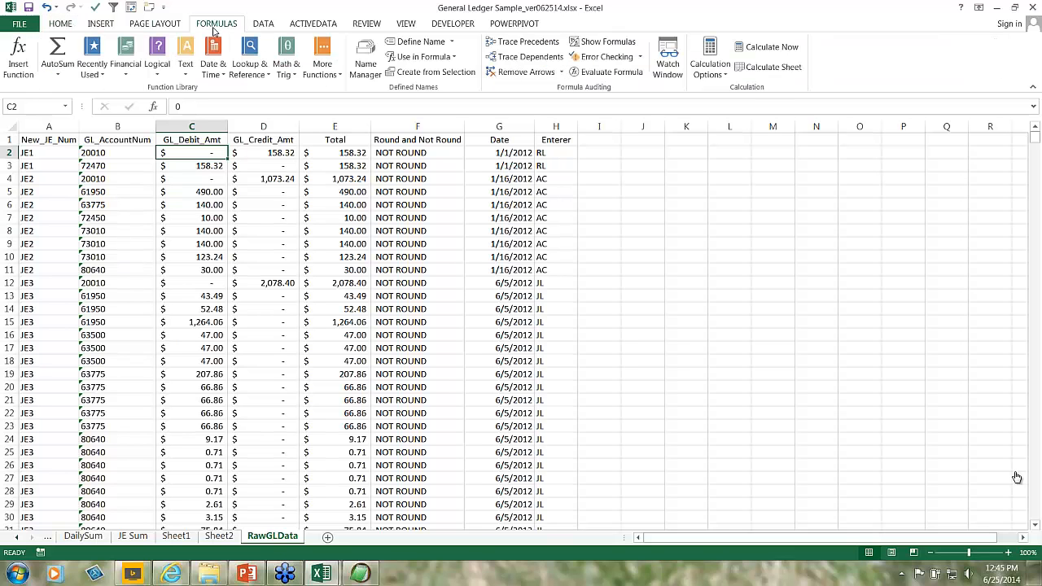
click(368, 70)
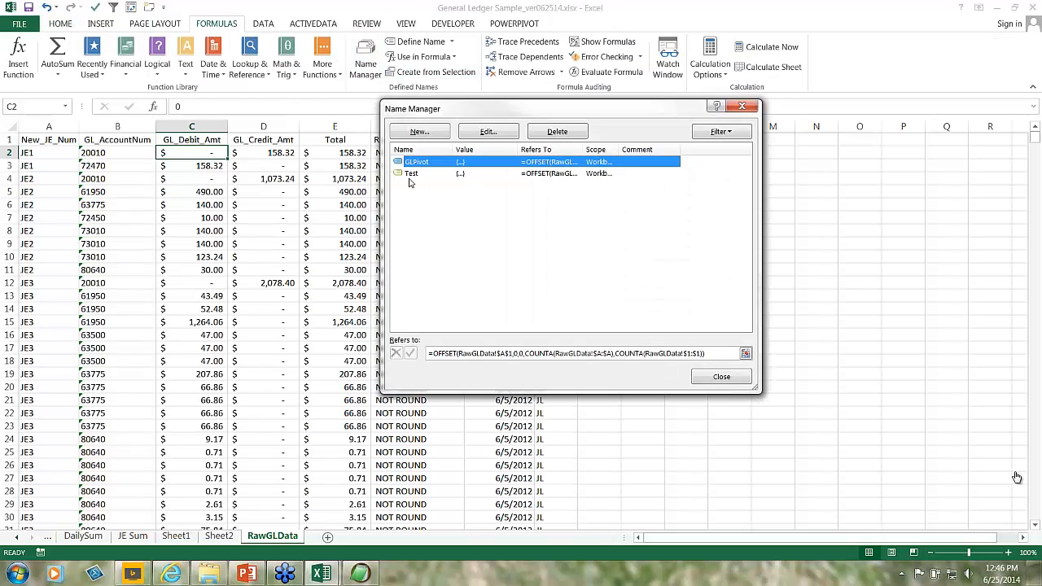
click(722, 377)
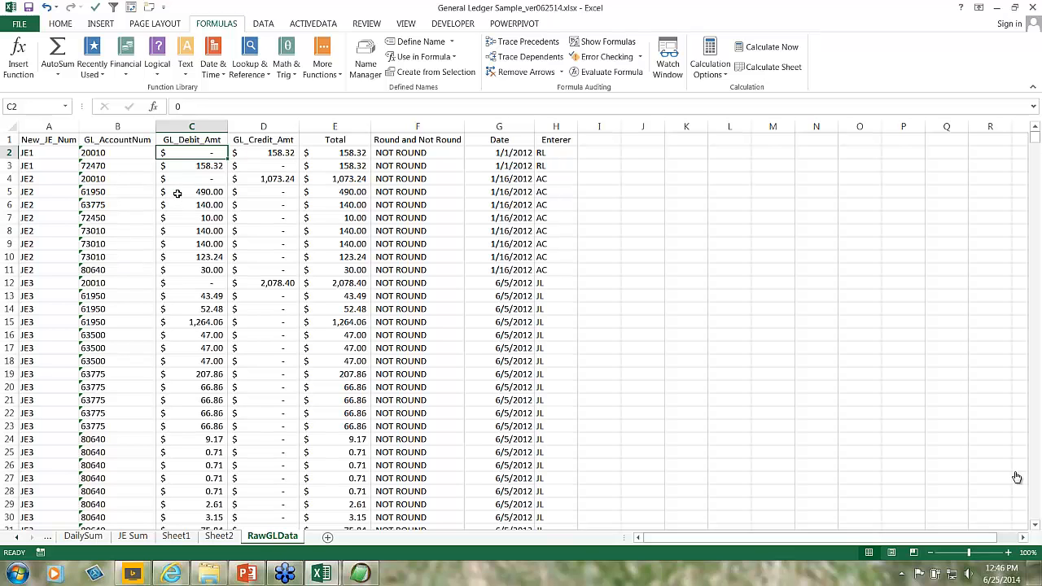
Step: Look through Sheet1, JE Sum and Sheet2 to check what each sheet contains
click(176, 536)
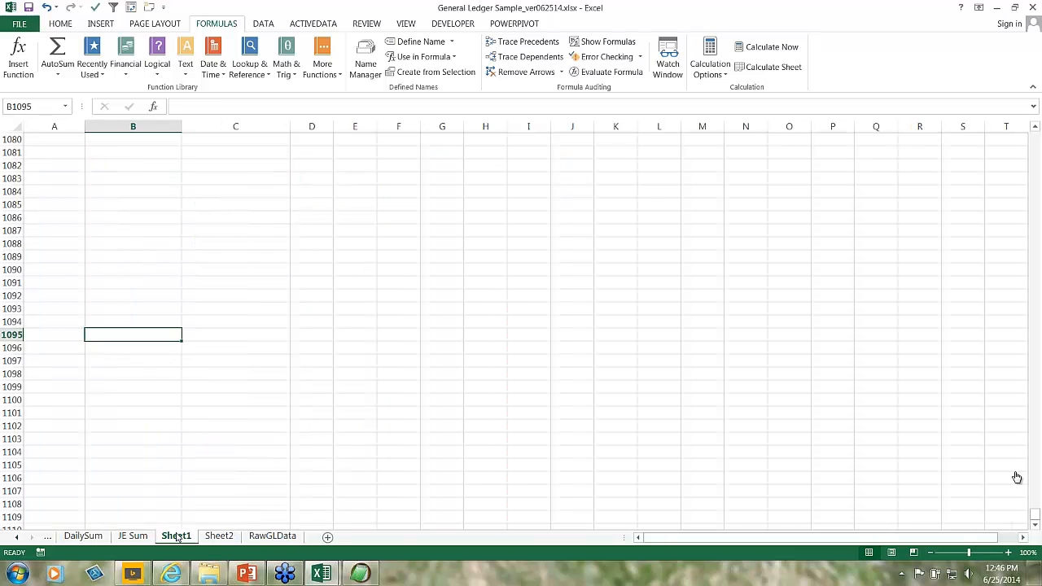
scroll(179, 468, up, 20)
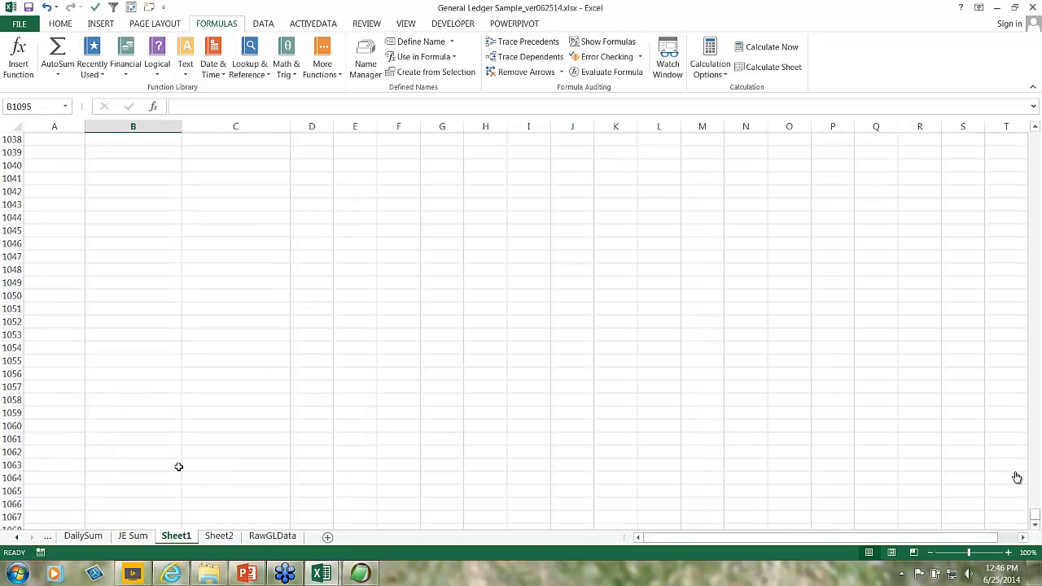
click(120, 536)
click(213, 536)
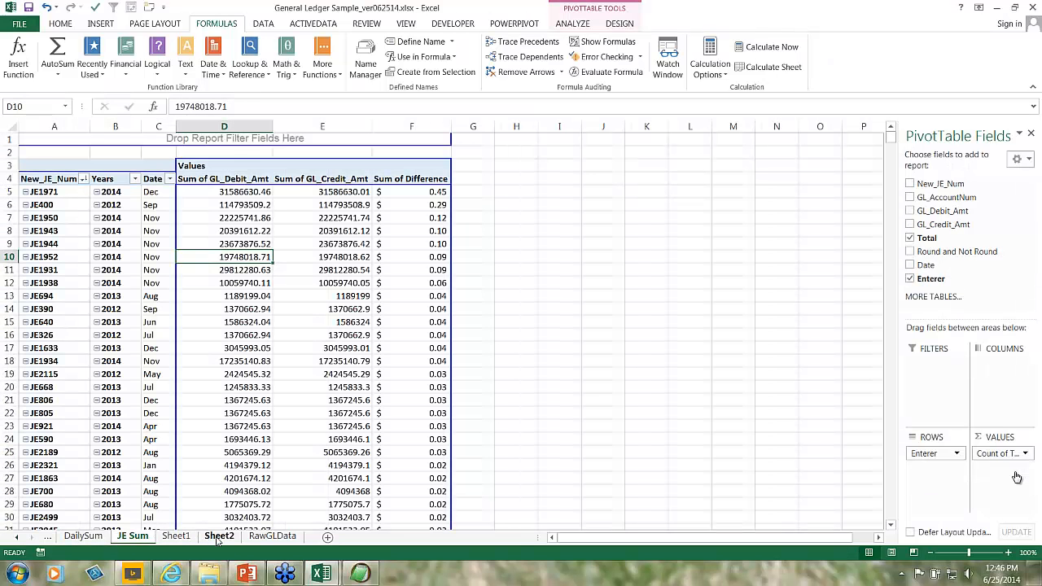
click(174, 538)
scroll(393, 361, up, 20)
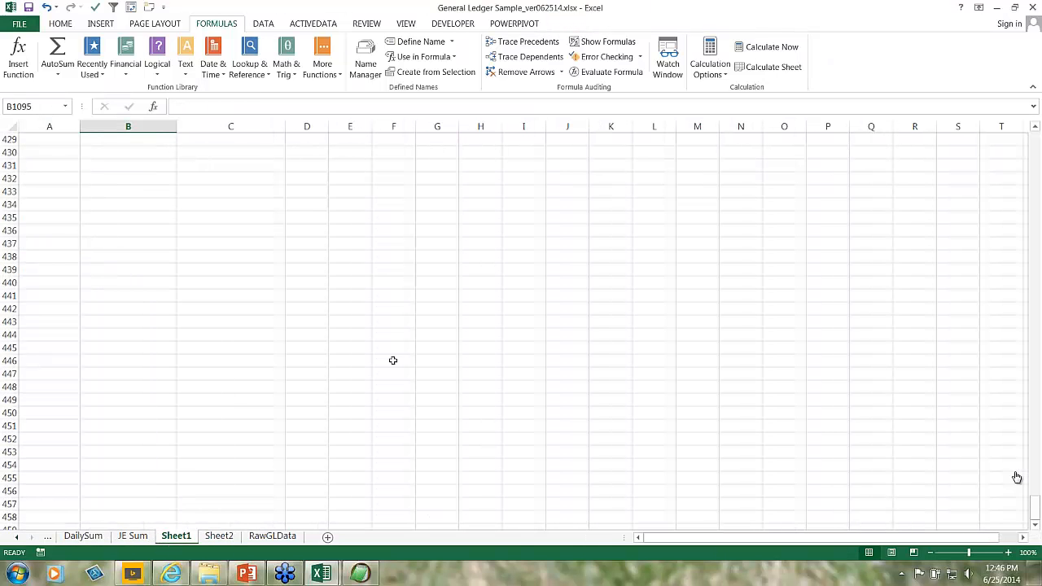
scroll(1034, 371, up, 10)
drag(1034, 502, 1015, 85)
click(215, 538)
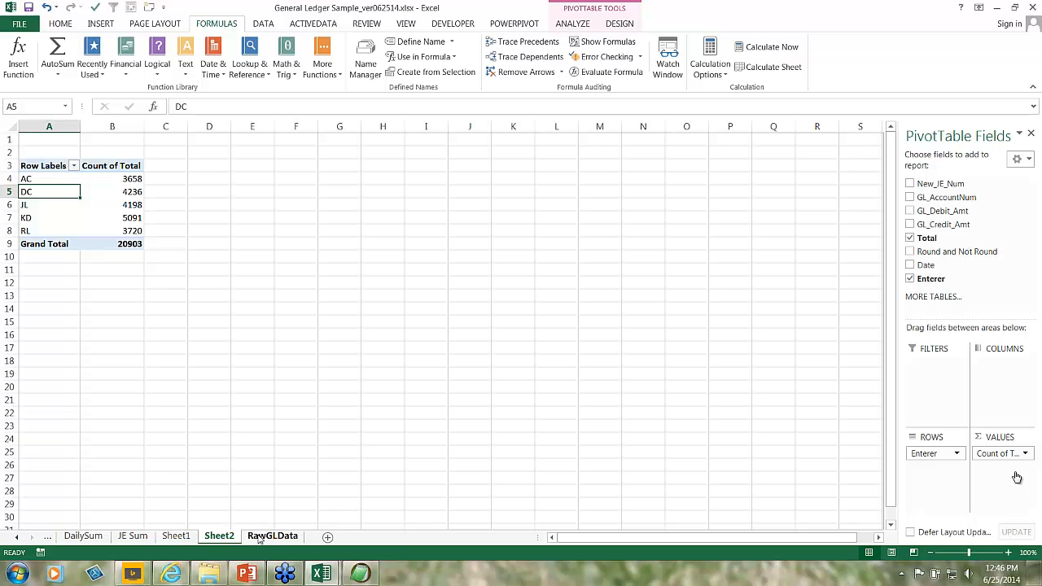
Step: Insert a scatter chart of the GL_Debit_Amt and GL_Credit_Amt columns from the RawGLData sheet
click(261, 536)
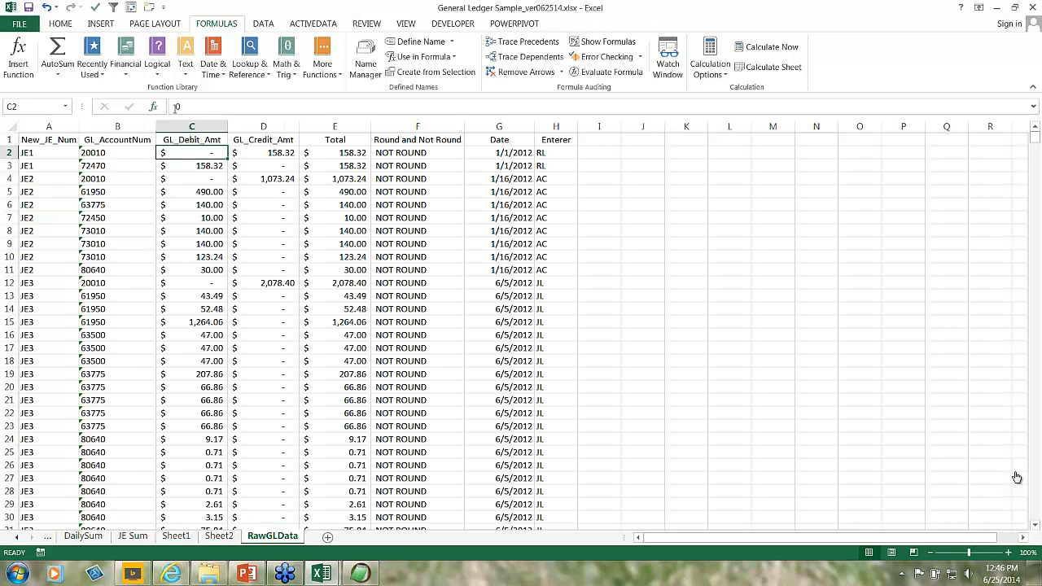
click(191, 128)
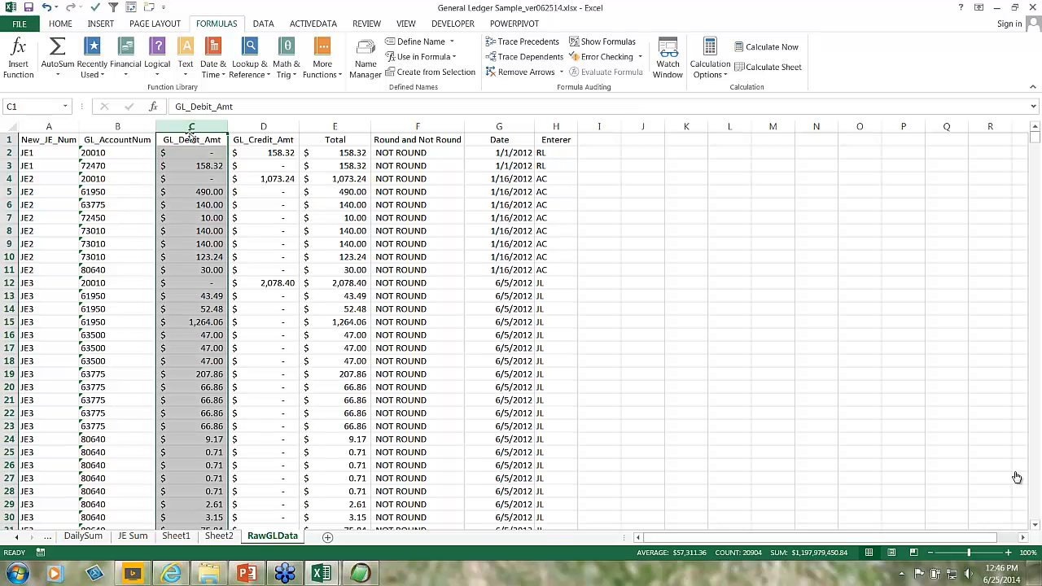
click(184, 216)
drag(206, 122, 259, 130)
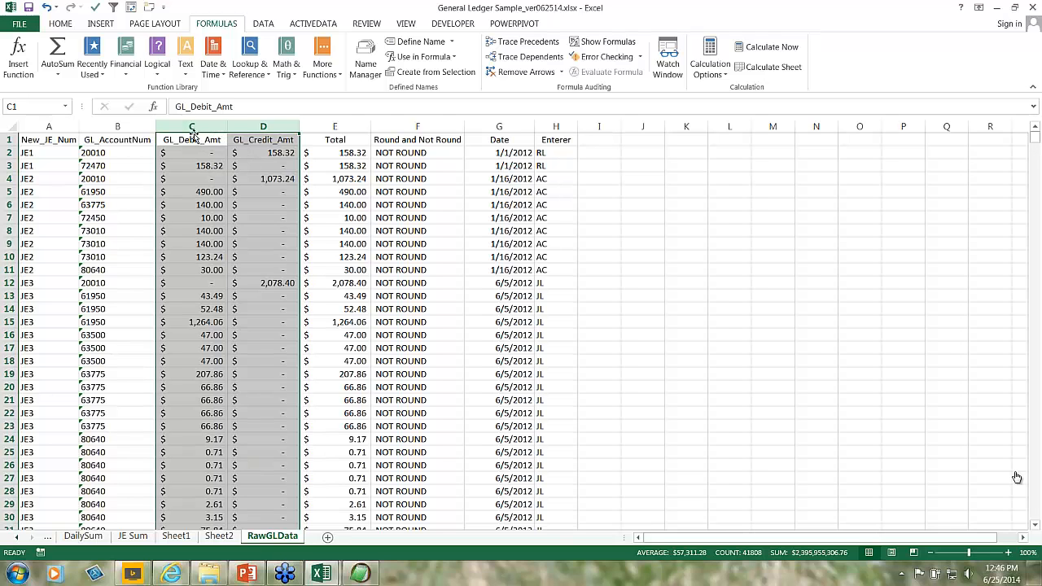
click(326, 236)
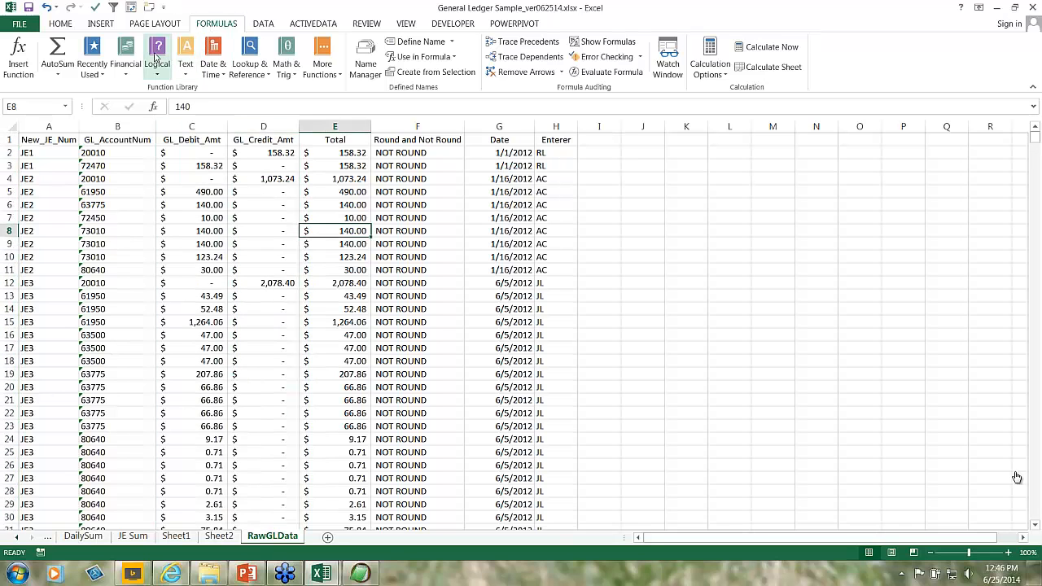
drag(196, 126, 263, 126)
click(101, 23)
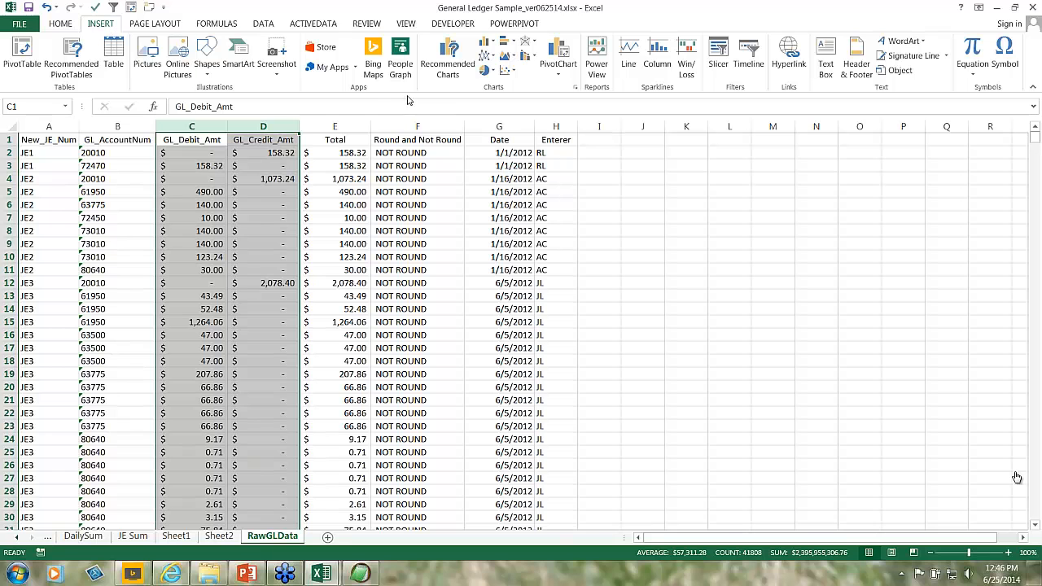
click(505, 71)
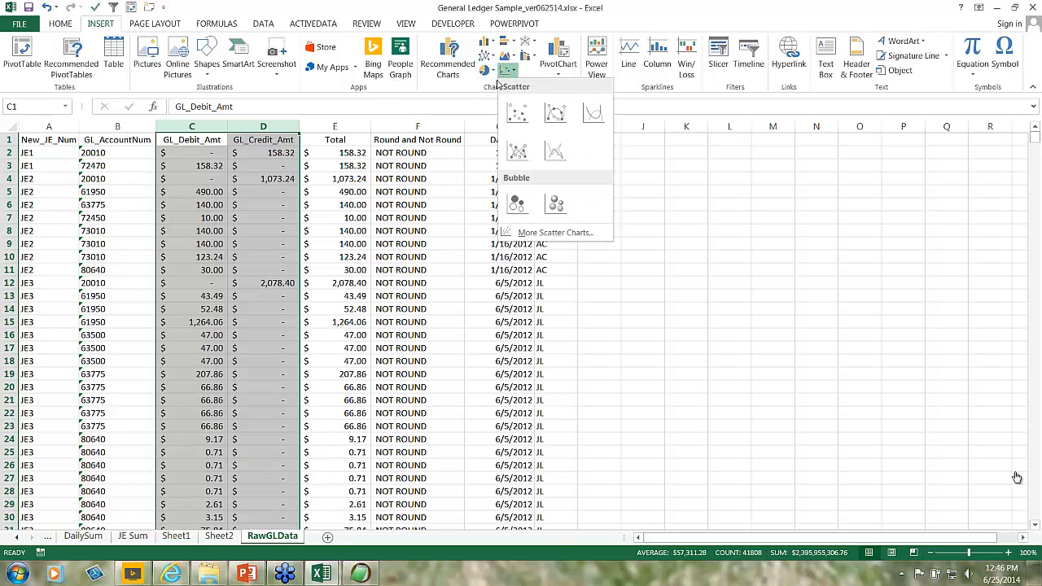
click(516, 114)
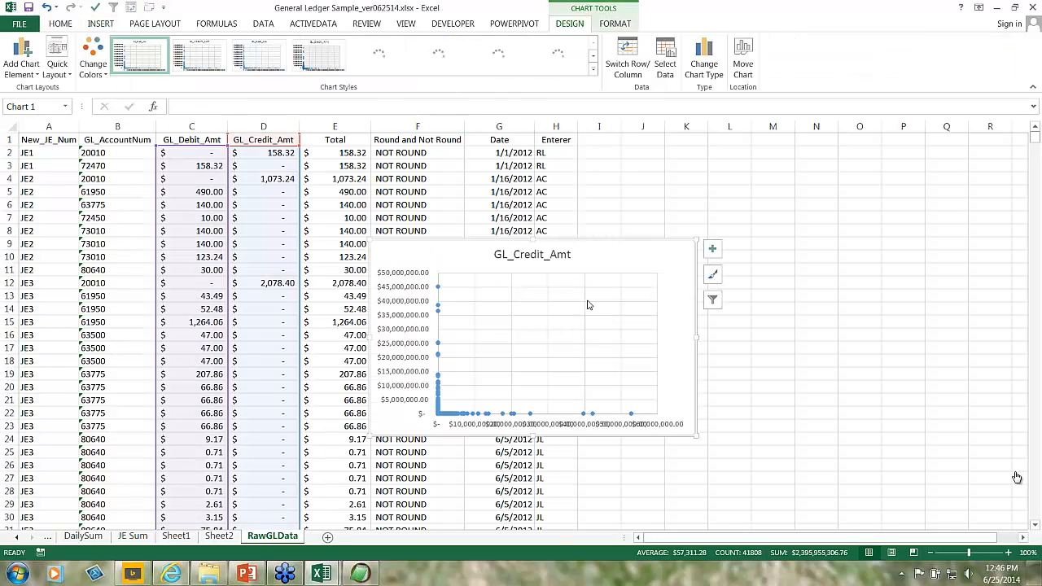
Step: Move the scatter chart from RawGLData to its own new sheet named Chart1
right_click(627, 262)
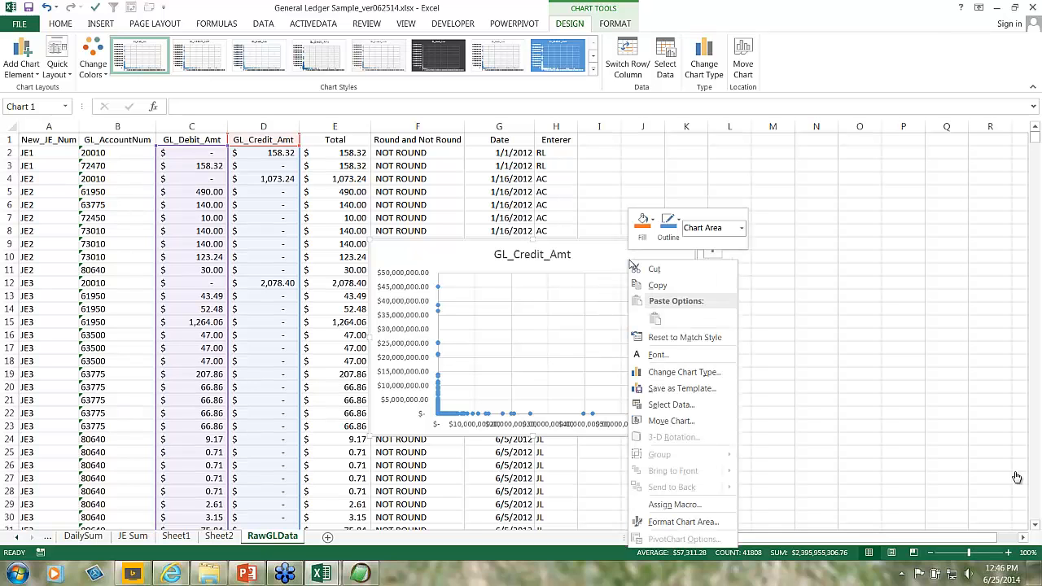
click(658, 422)
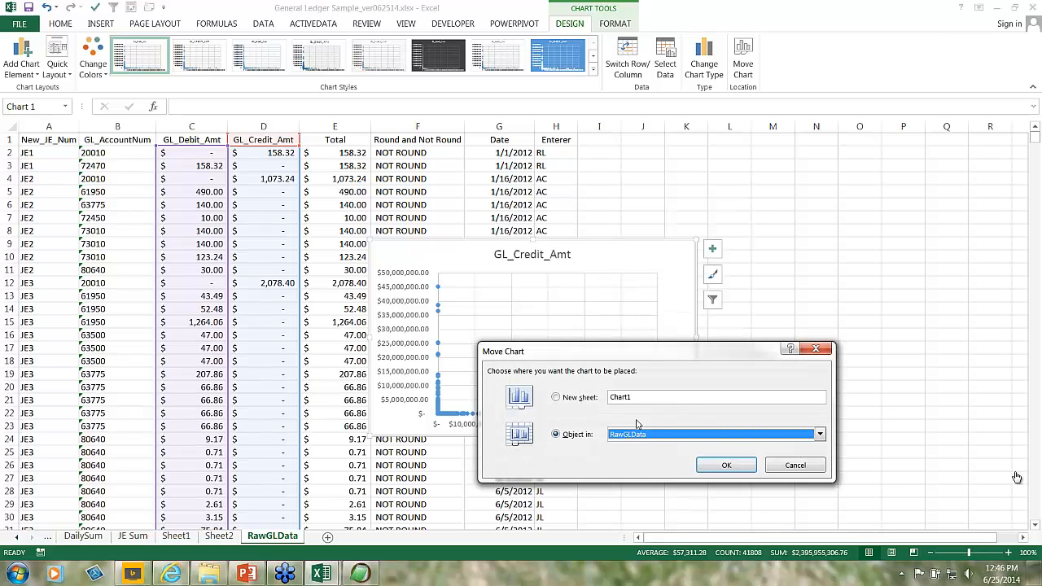
click(557, 398)
click(727, 465)
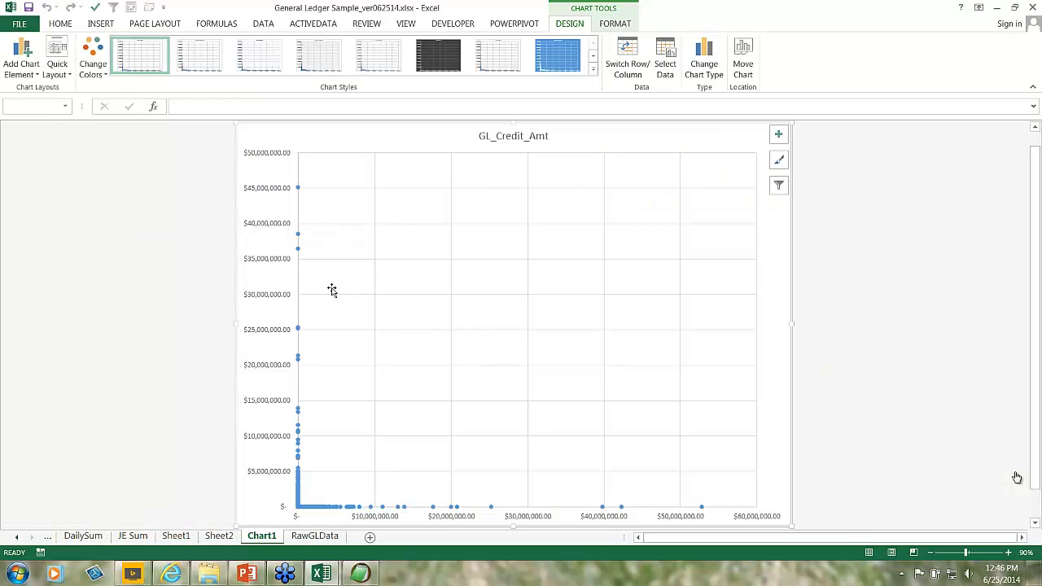
Step: Replace the X-value range $C$2:$C$20904 in the chart's SERIES formula with the named range test
click(298, 504)
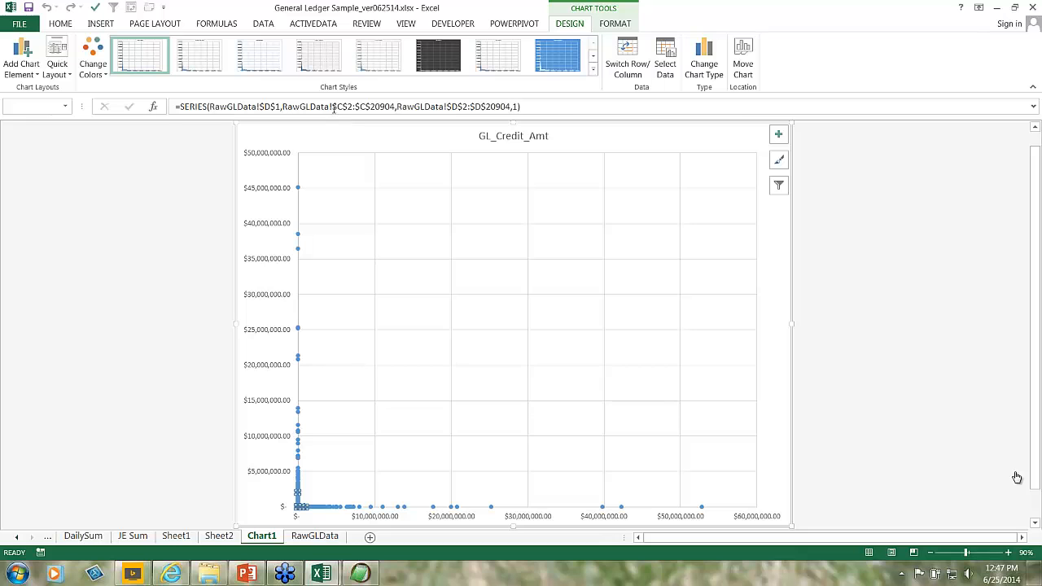
drag(333, 106, 392, 107)
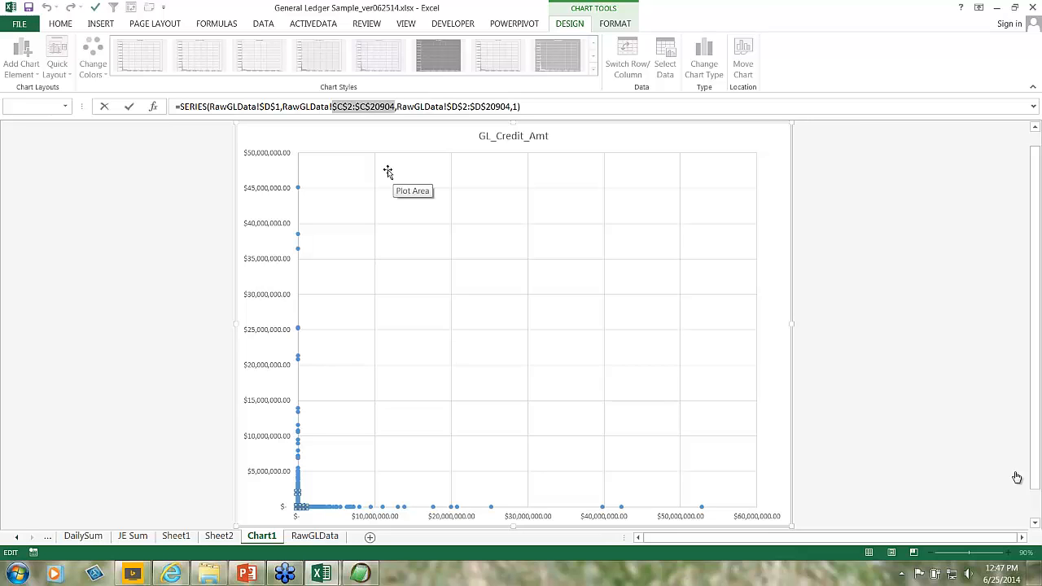
text(test)
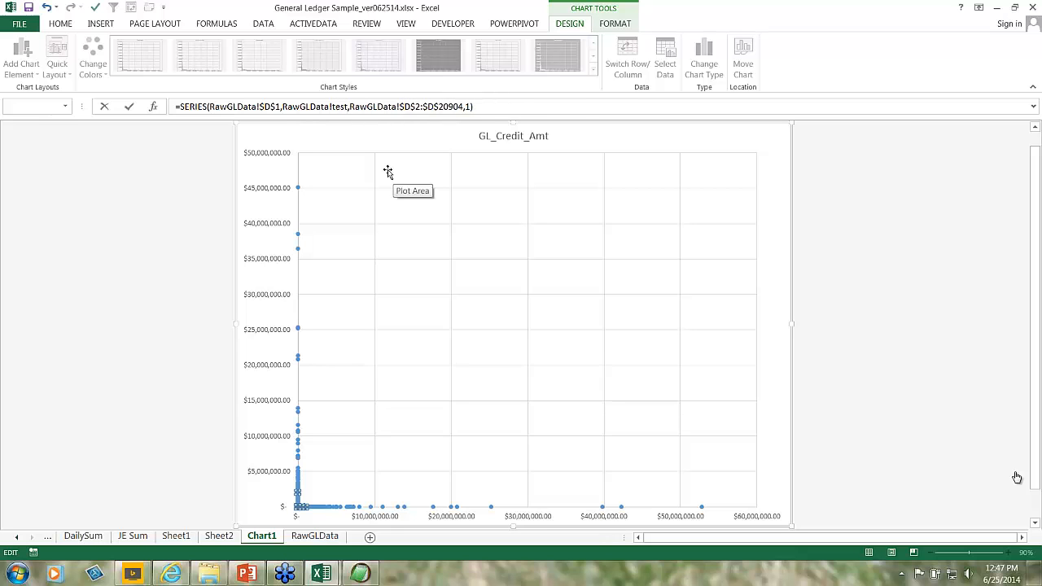
key(Return)
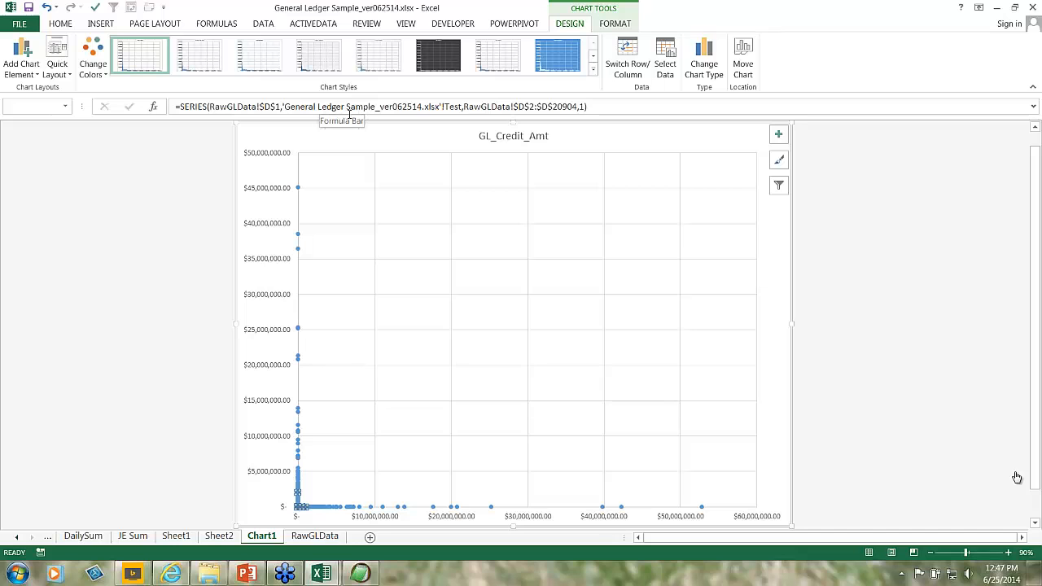
click(373, 473)
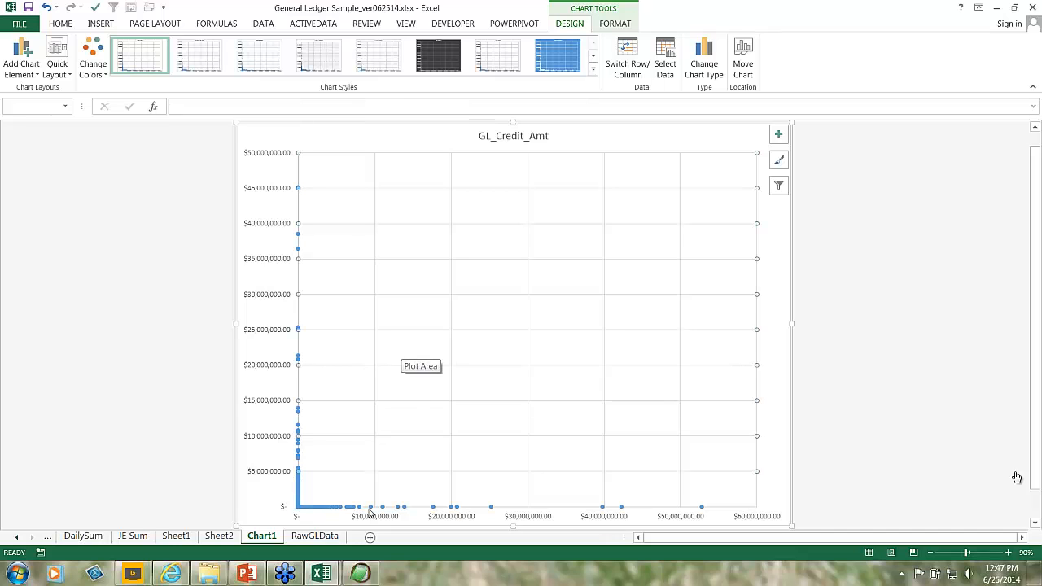
Step: Return to the RawGLData sheet and review the GL_Debit_Amt column that feeds the chart
click(315, 537)
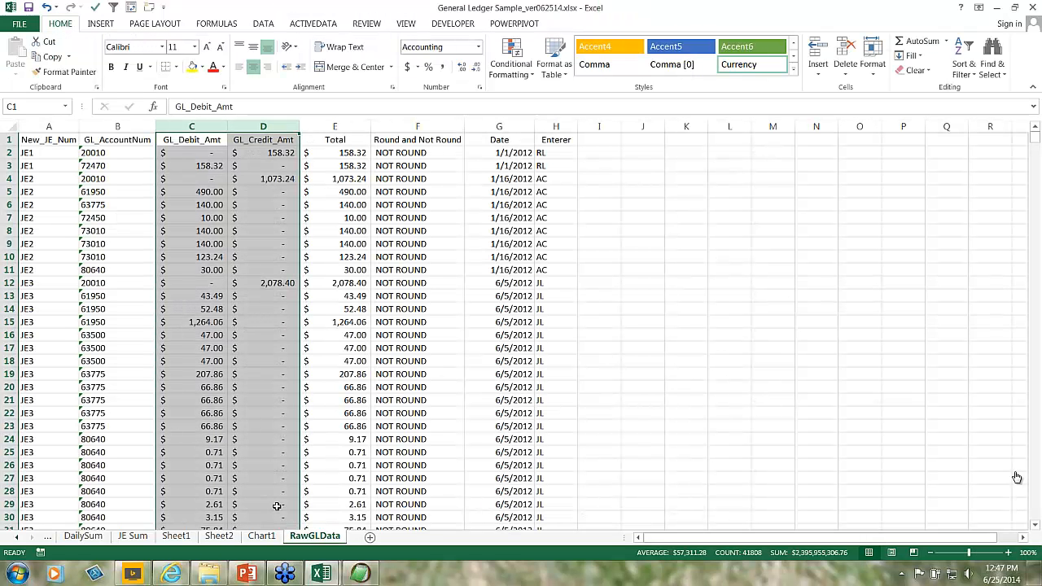
click(255, 138)
click(182, 141)
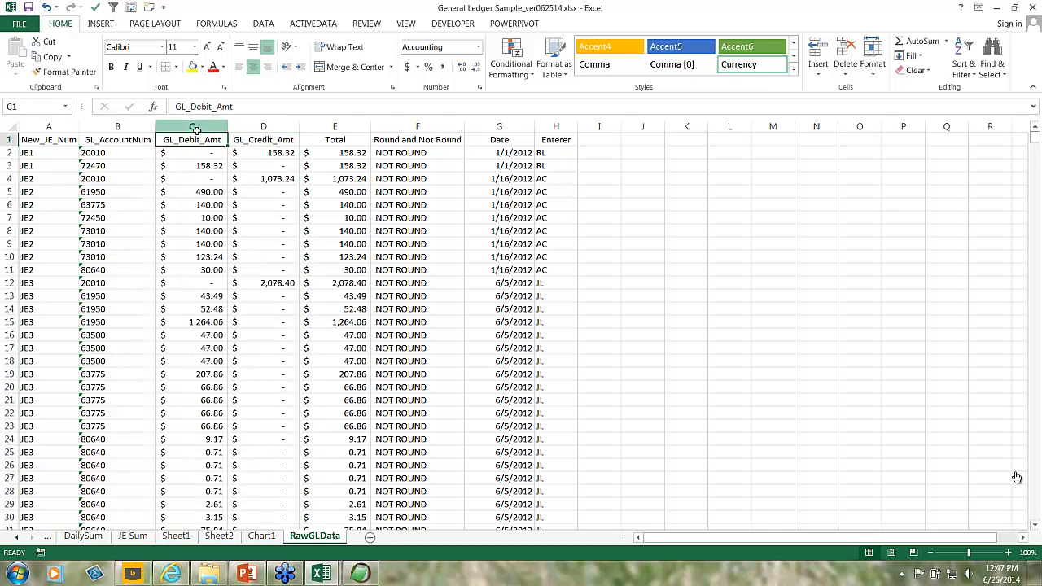
click(193, 129)
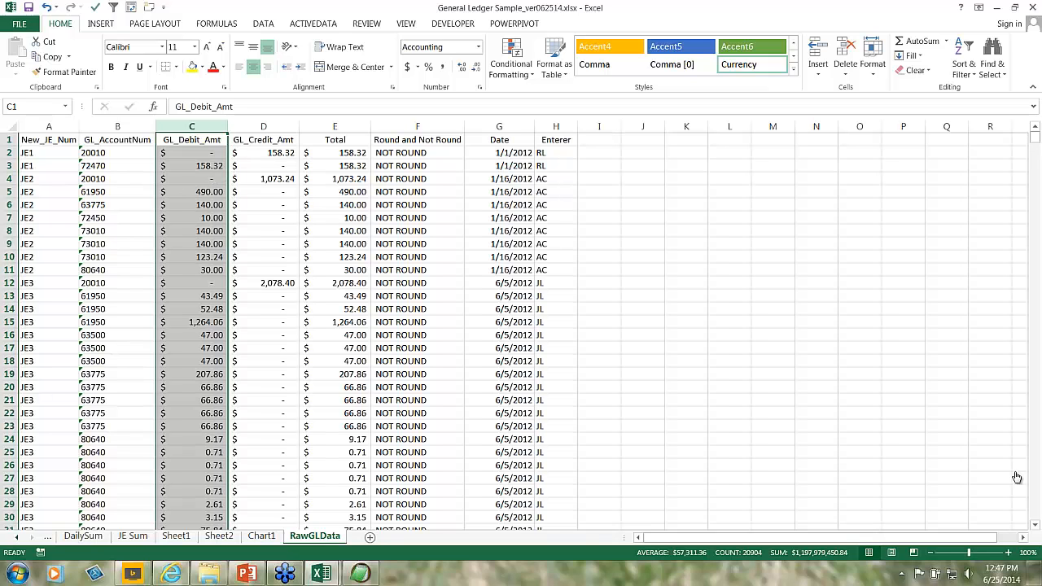
click(1017, 477)
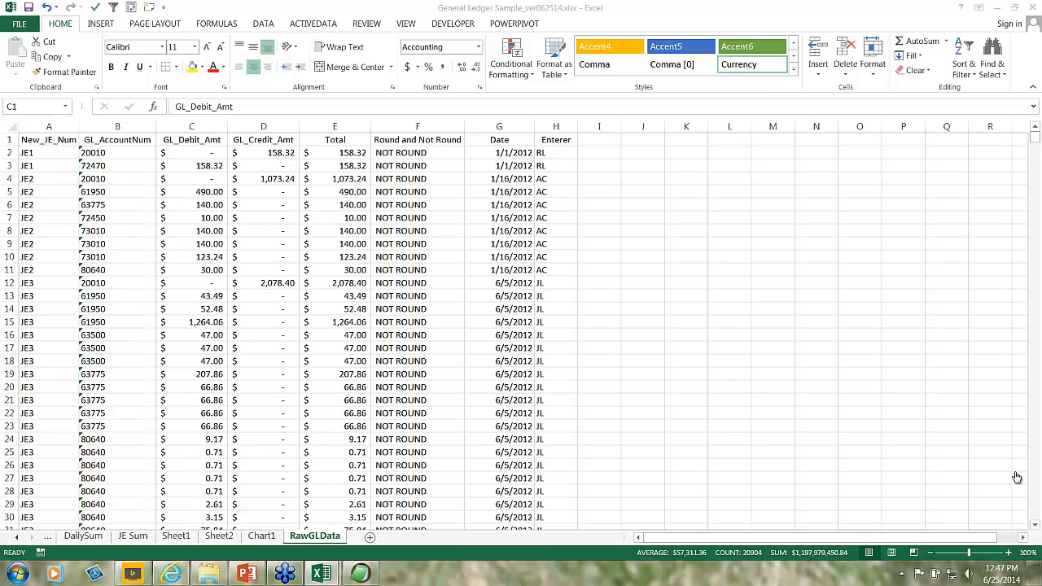